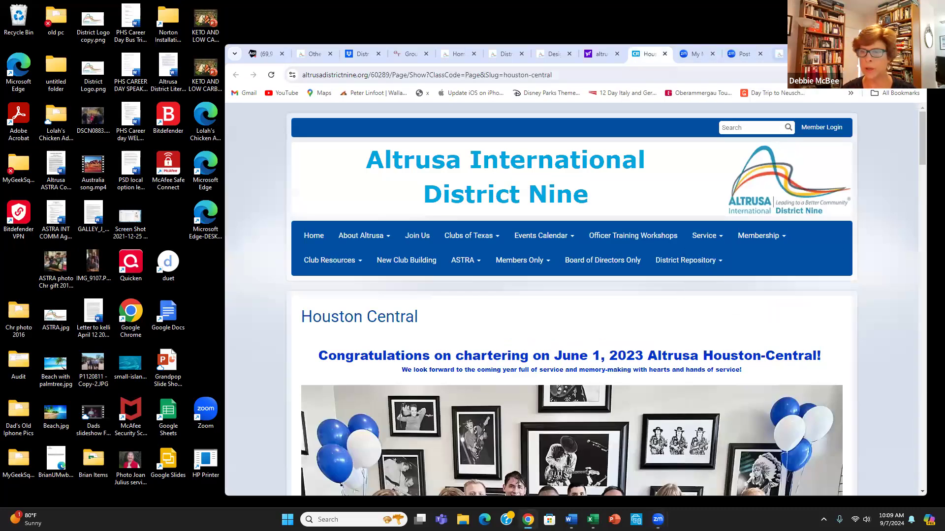
Restore the Chrome window showing the Houston Central club page and maximize it
mouse_move(891, 53)
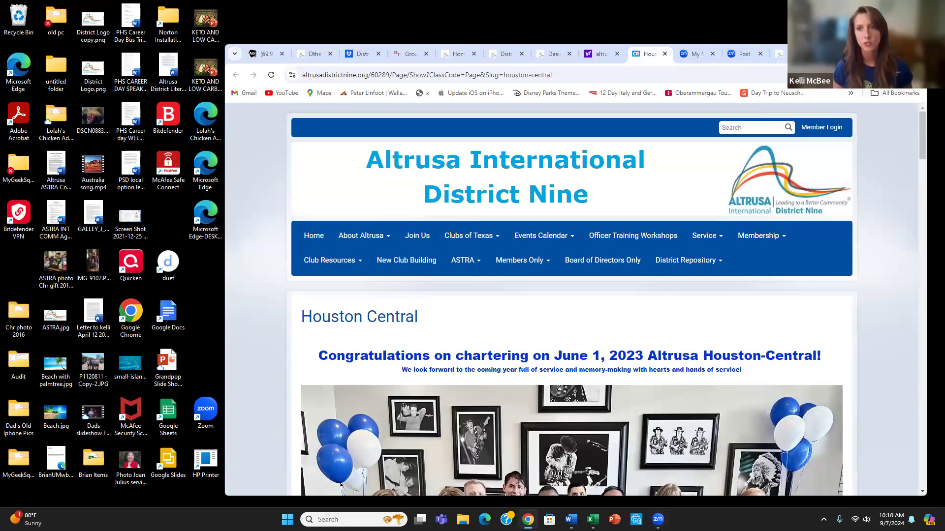
left_click(868, 53)
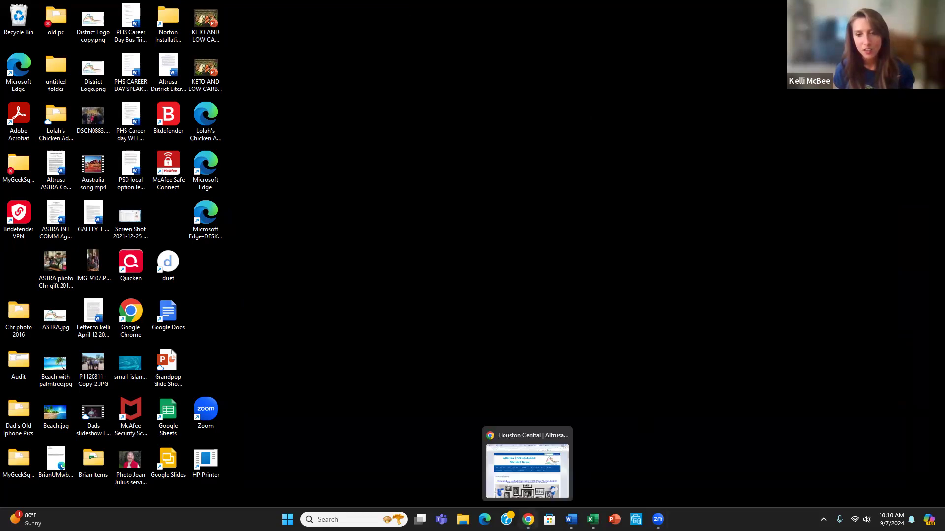
left_click(528, 520)
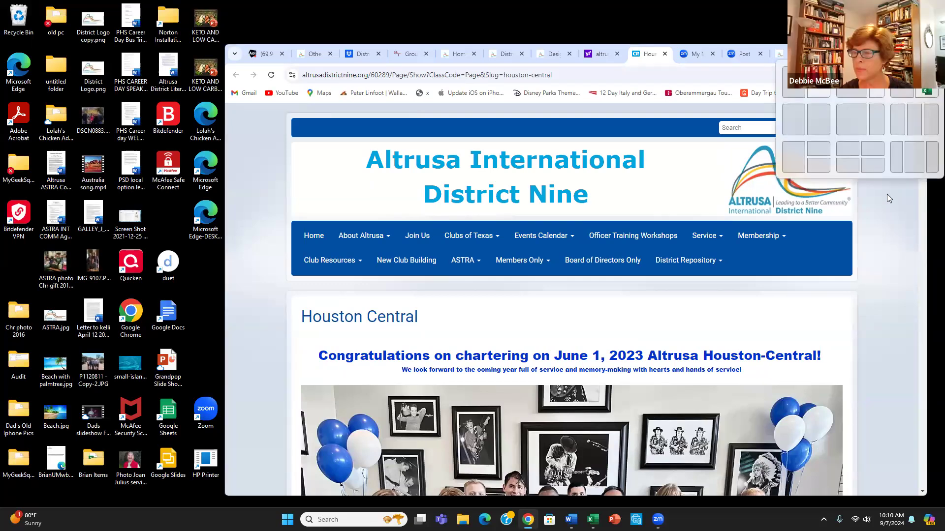
key("super+Up")
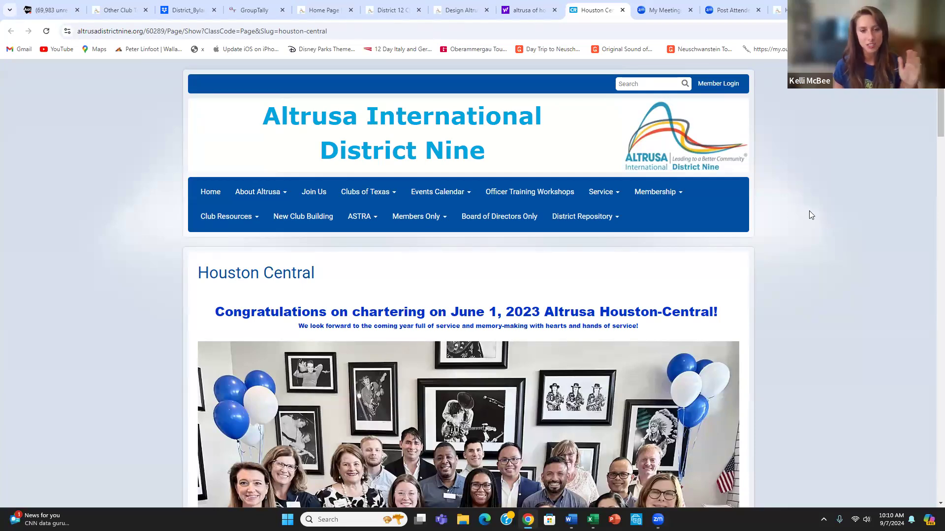
Examine the chartering announcement and the group photo on the Houston Central page
scroll(809, 211, "down", 1)
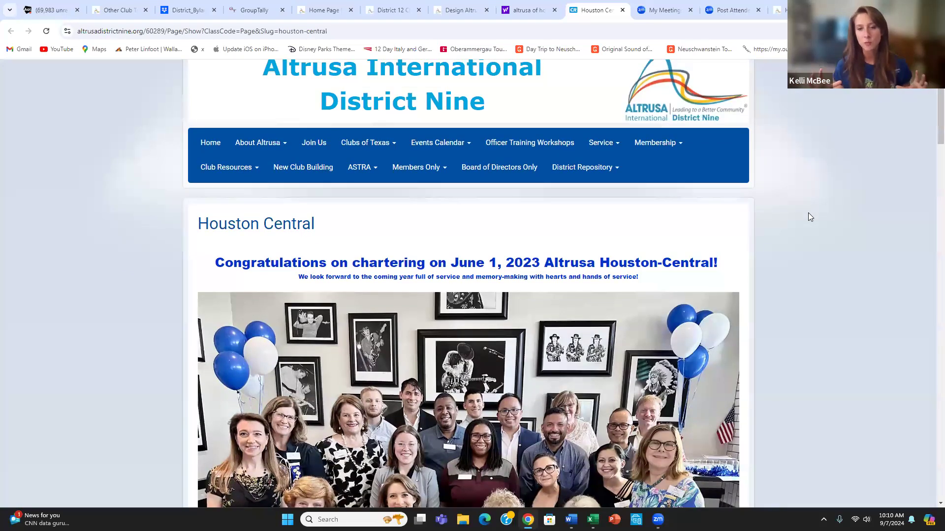
scroll(810, 217, "down", 3)
scroll(810, 217, "down", 2)
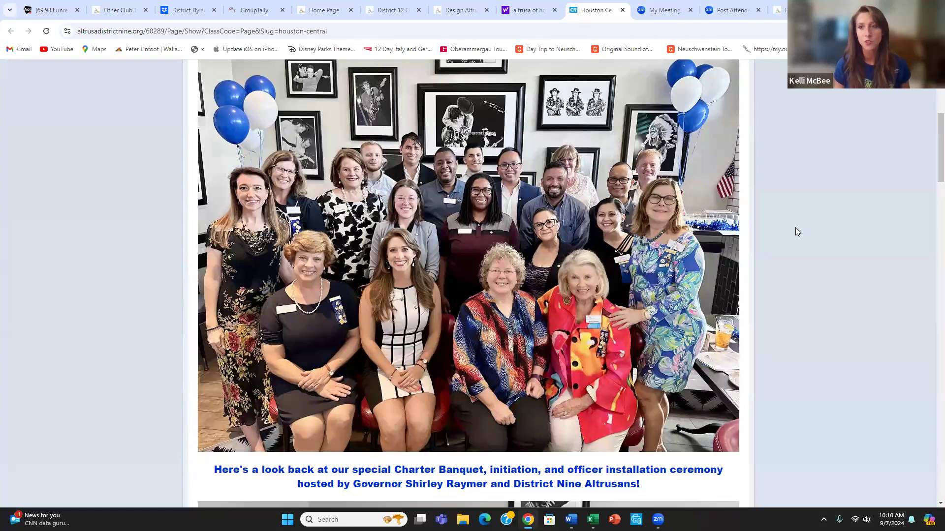
scroll(795, 228, "down", 1)
scroll(796, 228, "down", 1)
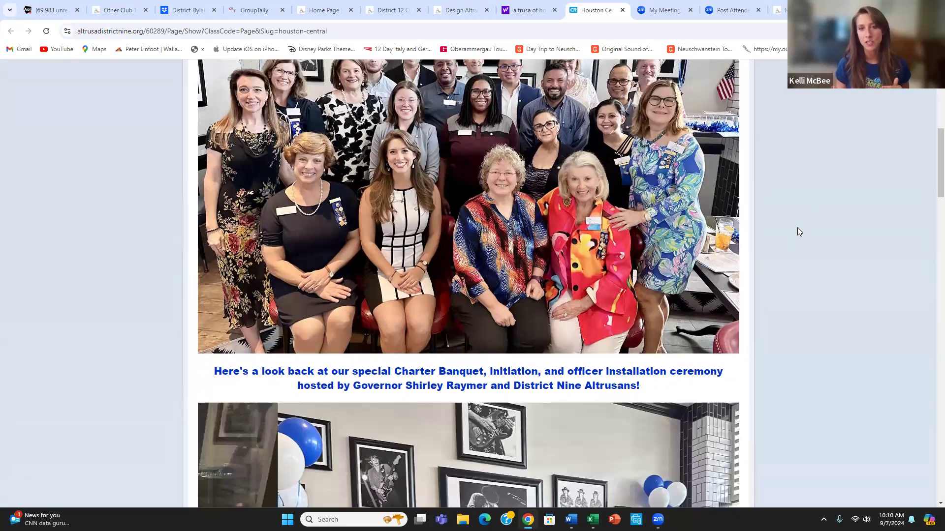
scroll(798, 229, "up", 1)
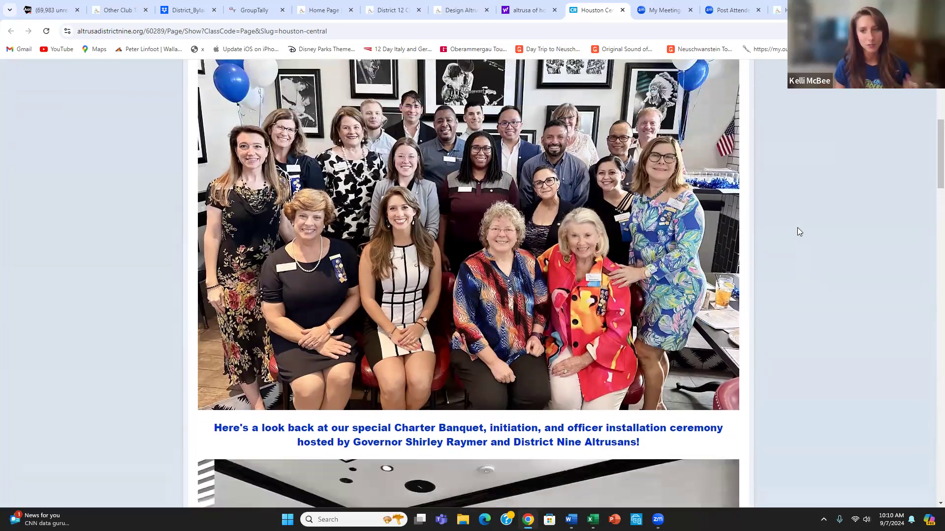
scroll(797, 228, "up", 1)
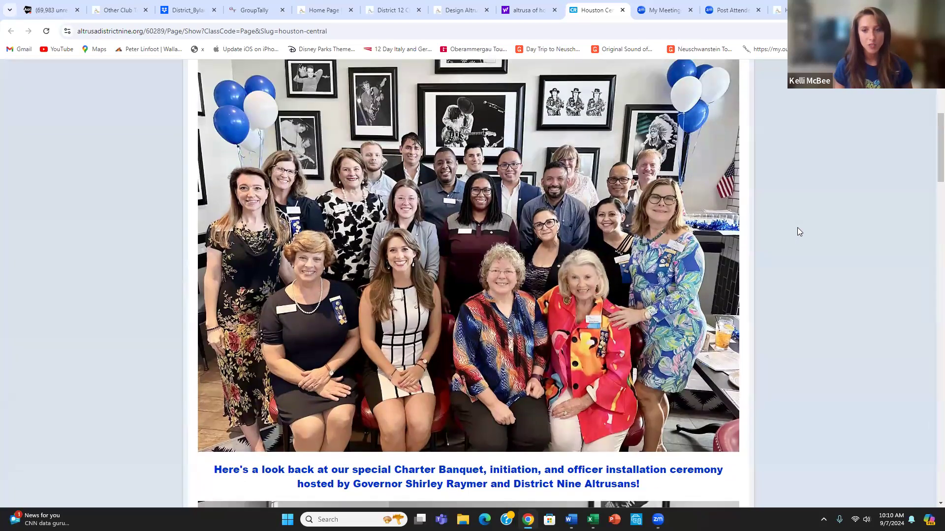
Browse the photos in the Charter Banquet slideshow on the Houston Central page
scroll(797, 229, "down", 4)
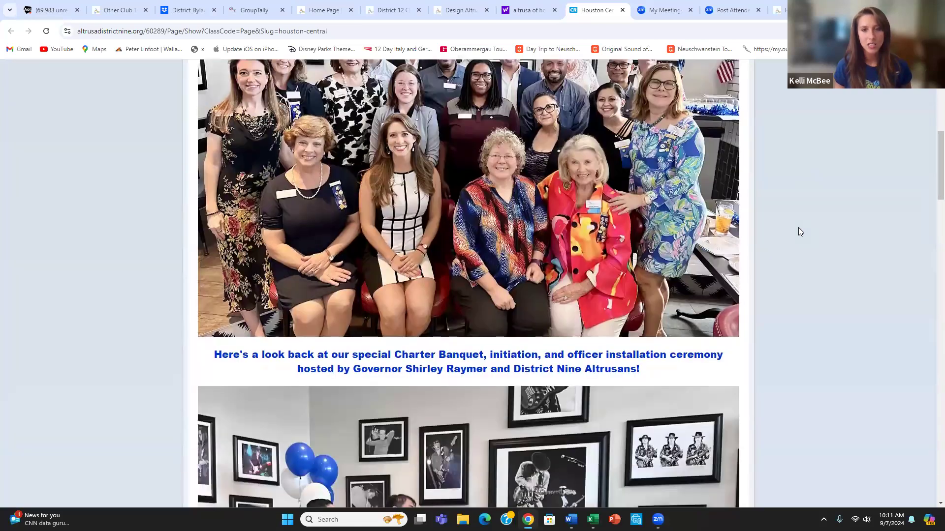
scroll(800, 232, "down", 2)
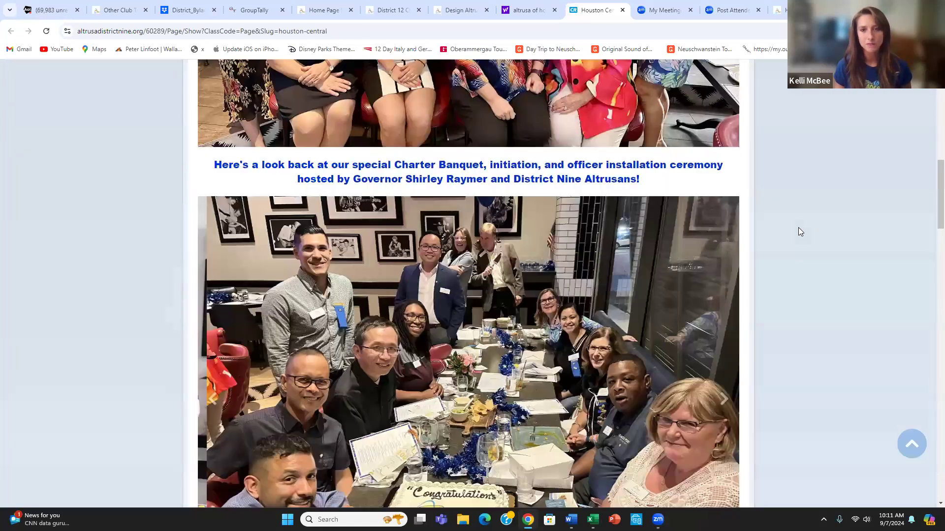
scroll(798, 232, "down", 2)
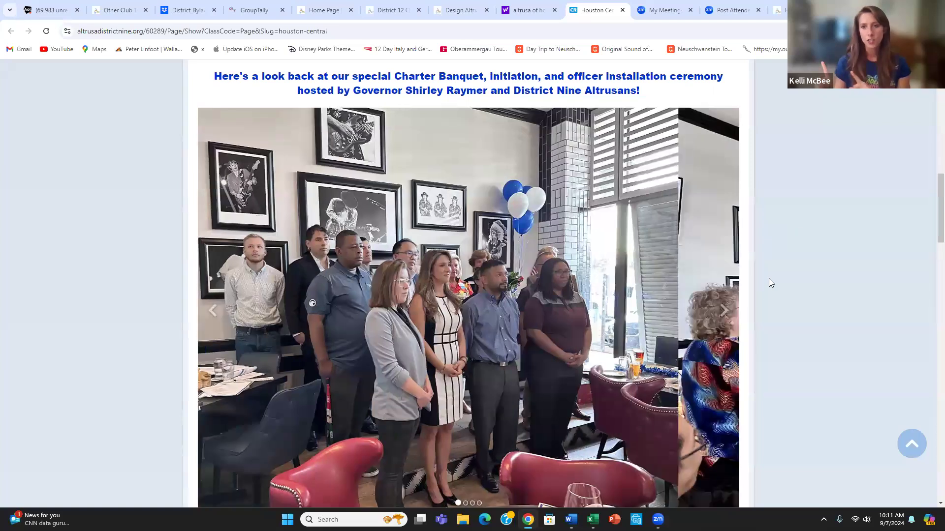
left_click(731, 316)
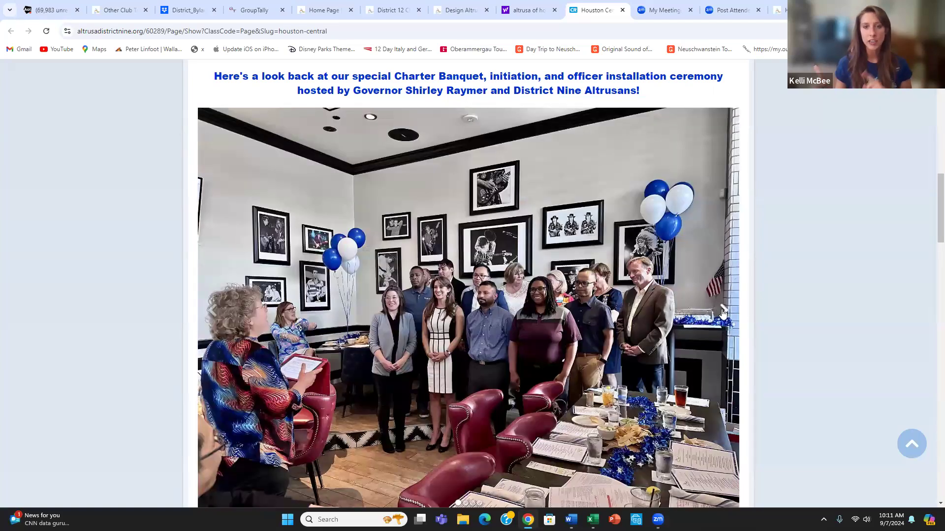
left_click(724, 311)
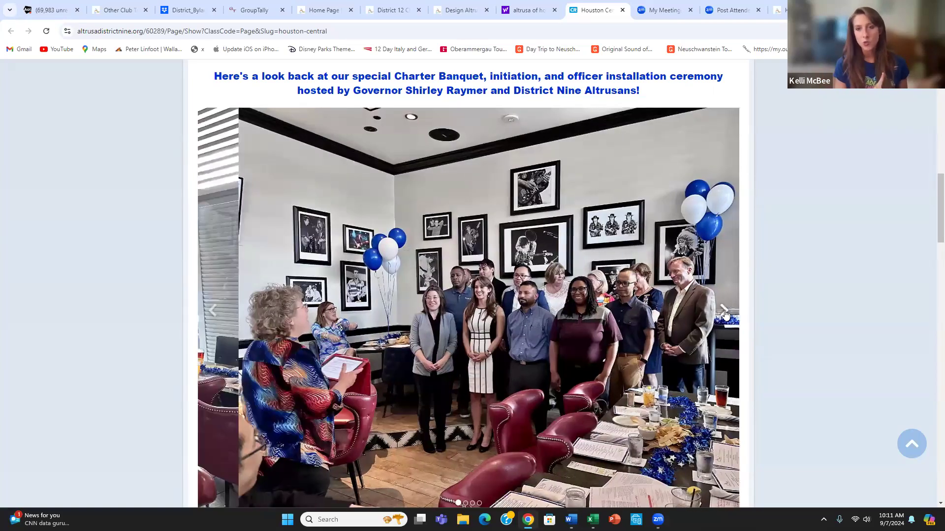
left_click(726, 312)
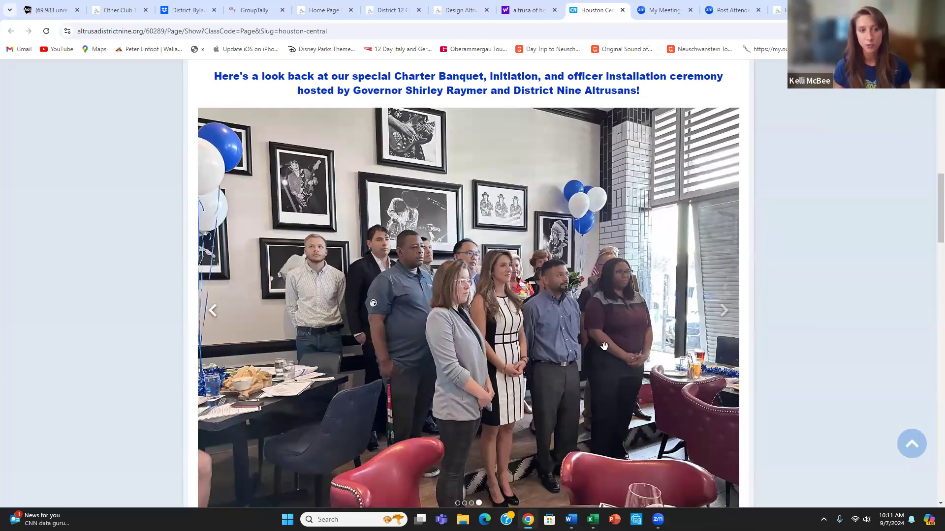
Review the club's introductory questions, its logo and the What is Altrusa? section beside the recap video
scroll(793, 318, "down", 2)
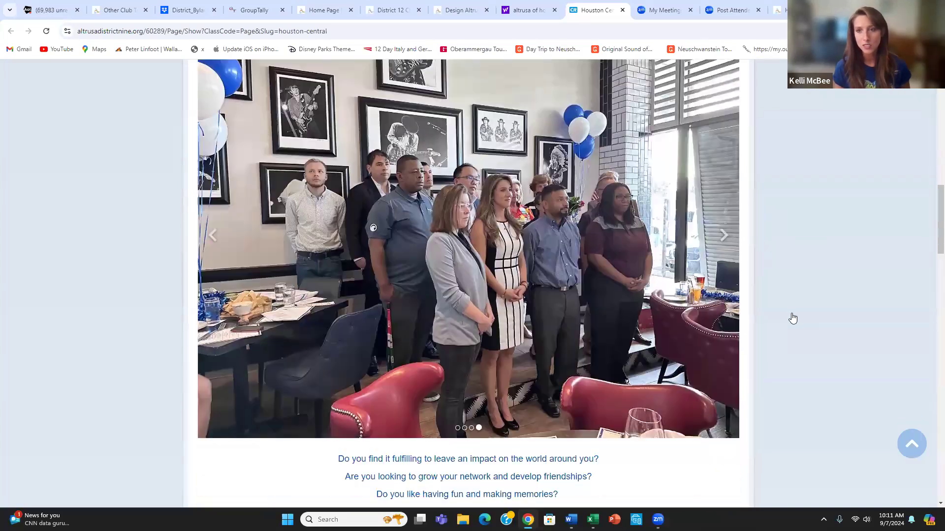
scroll(793, 318, "down", 7)
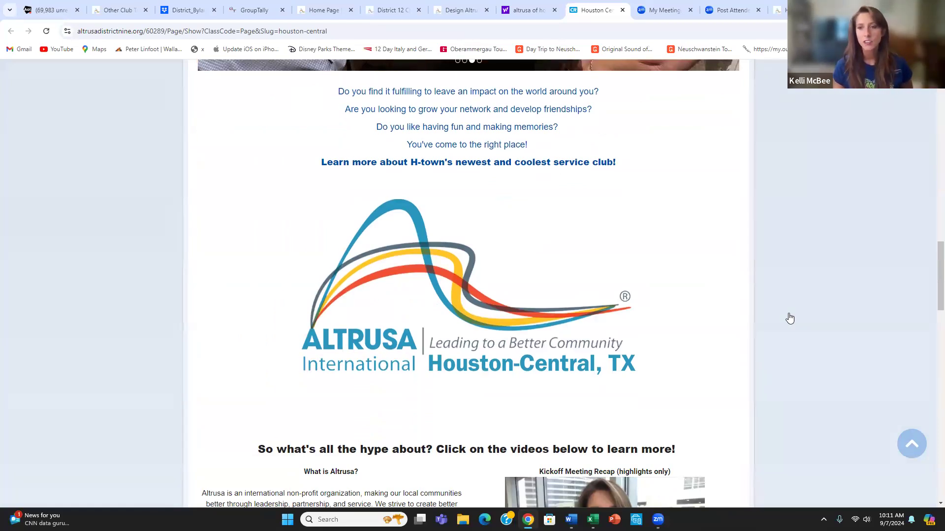
scroll(790, 318, "down", 1)
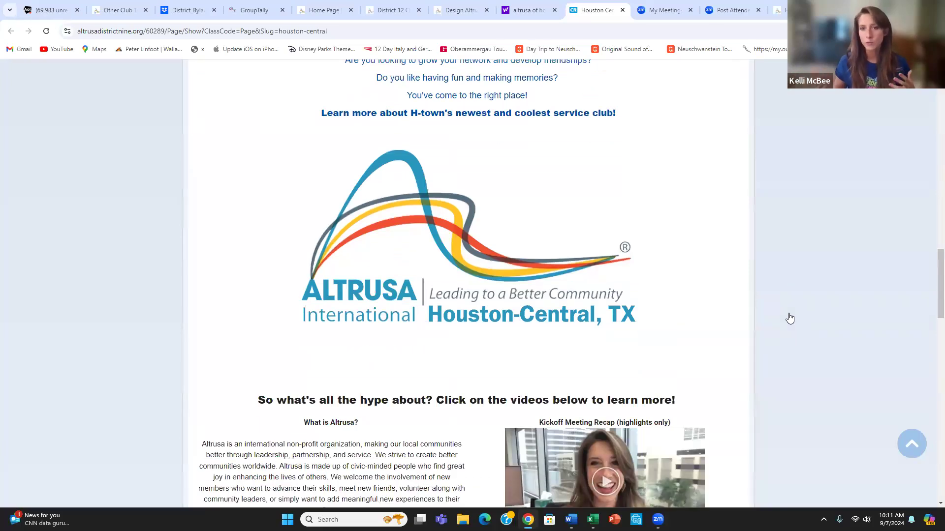
scroll(790, 319, "up", 1)
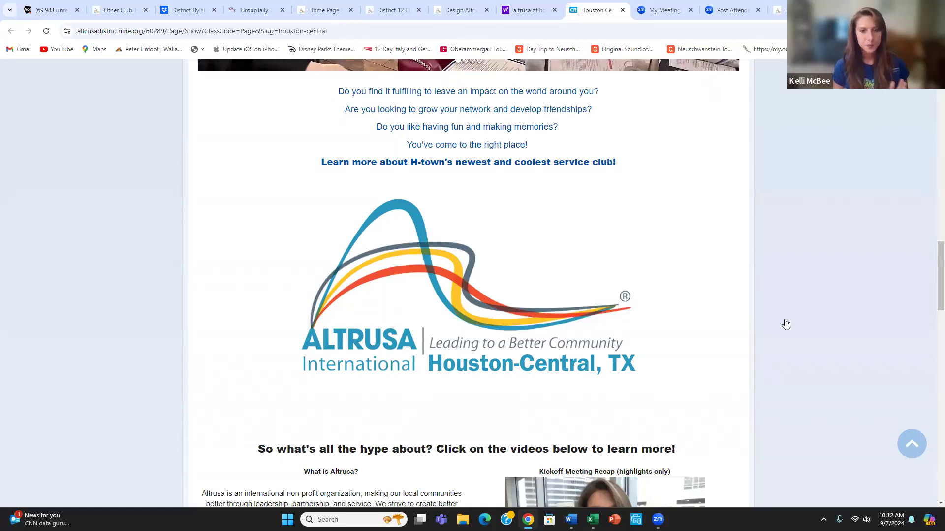
scroll(786, 324, "down", 6)
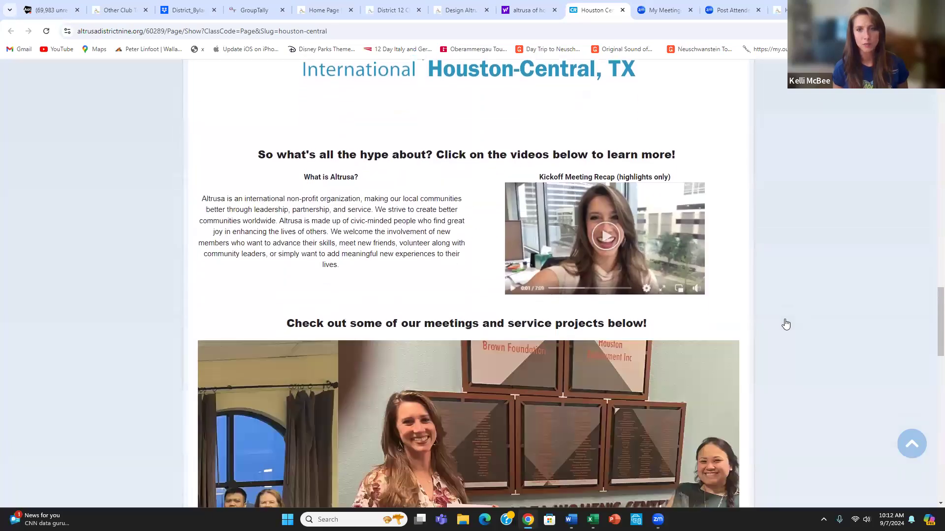
scroll(786, 324, "up", 3)
scroll(786, 325, "down", 3)
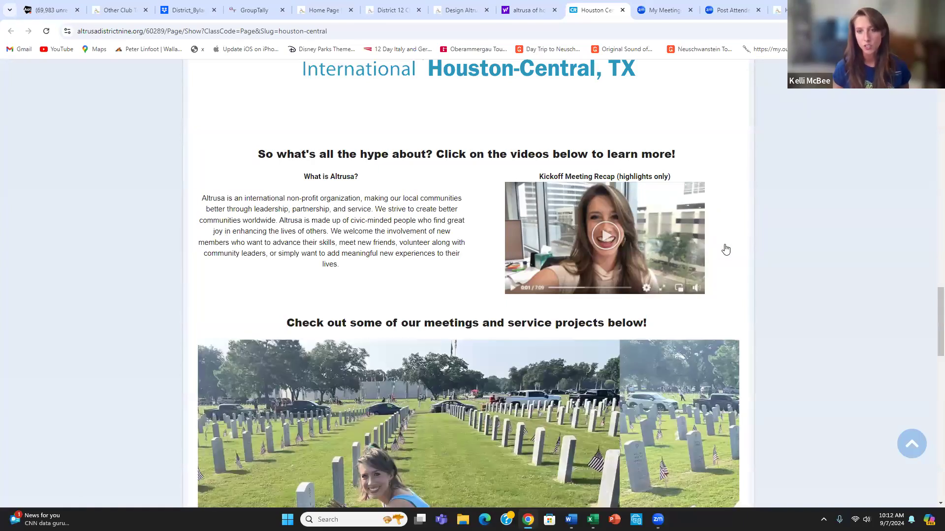
Open the Kickoff Meeting Recap video, skip ahead to about 1:10, and go back to the Houston Central page
left_click(605, 238)
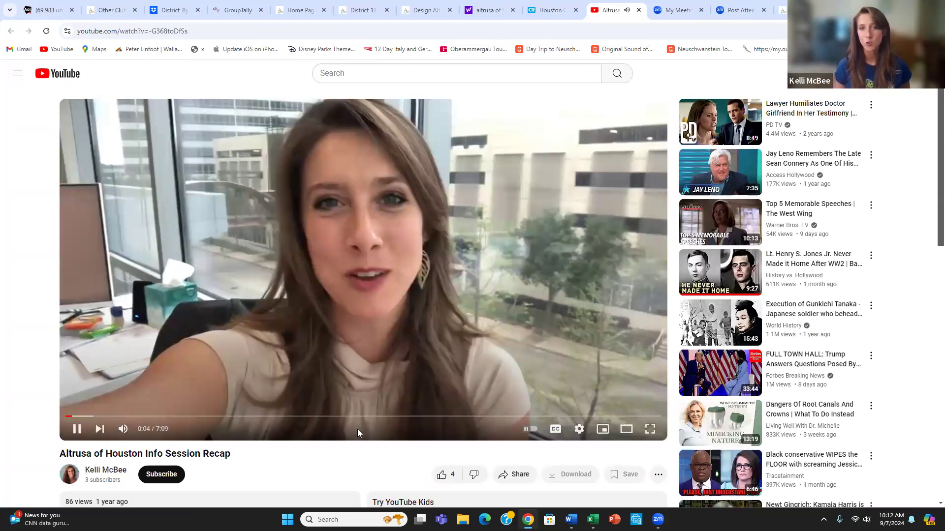
left_click(163, 417)
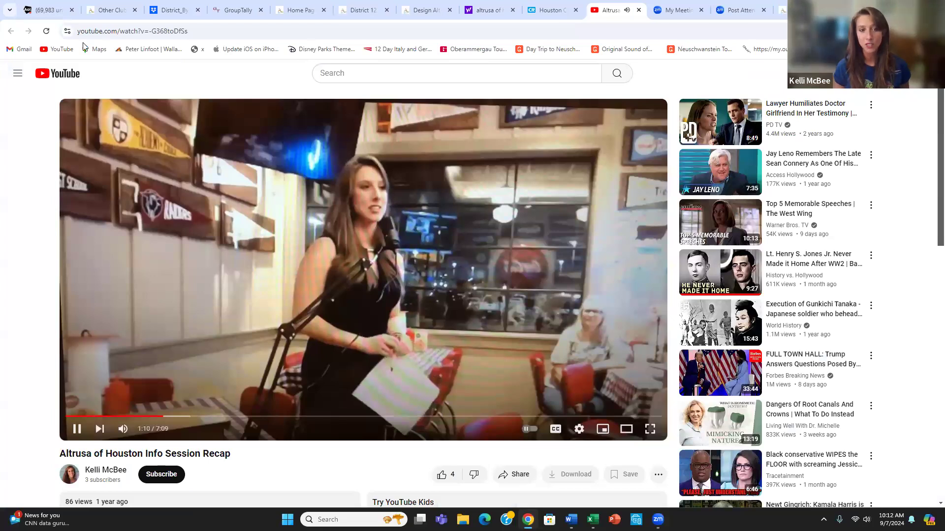
left_click(158, 365)
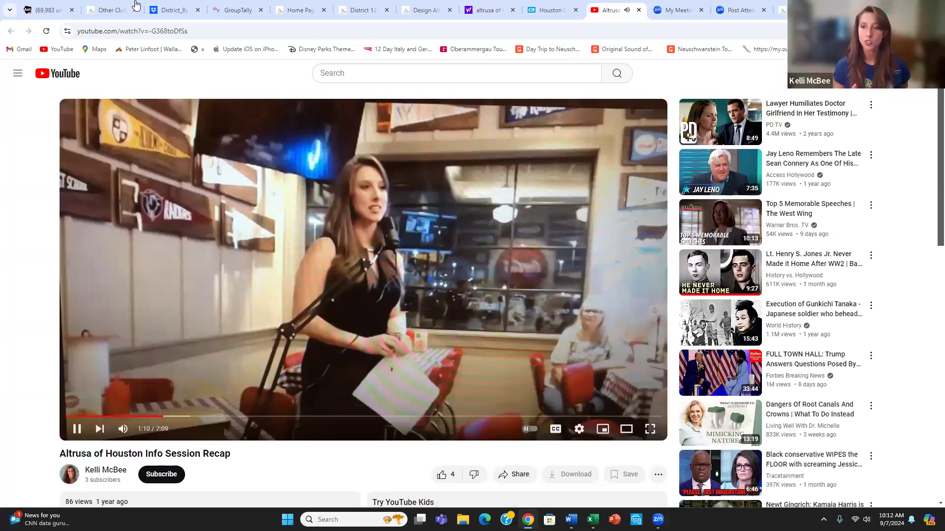
left_click(547, 10)
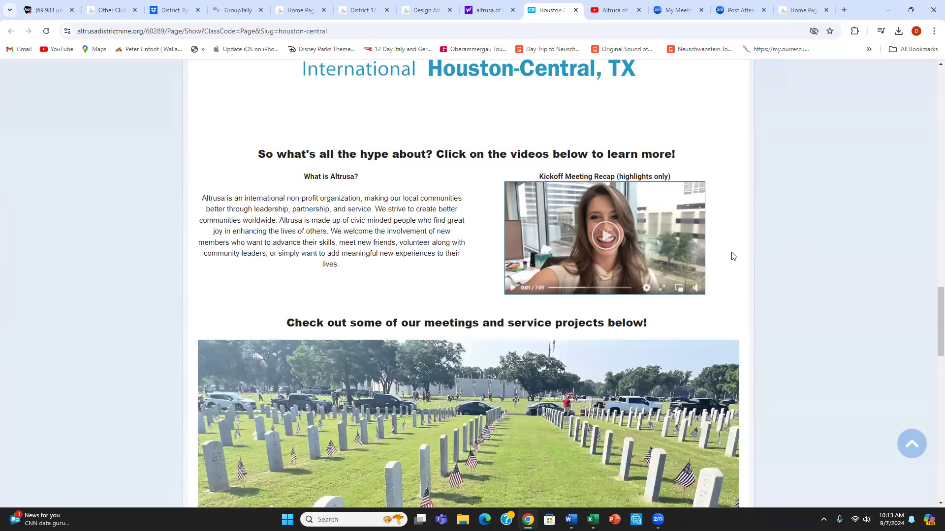
View the slideshow of the club's meetings and service projects
scroll(733, 251, "down", 2)
scroll(731, 254, "down", 2)
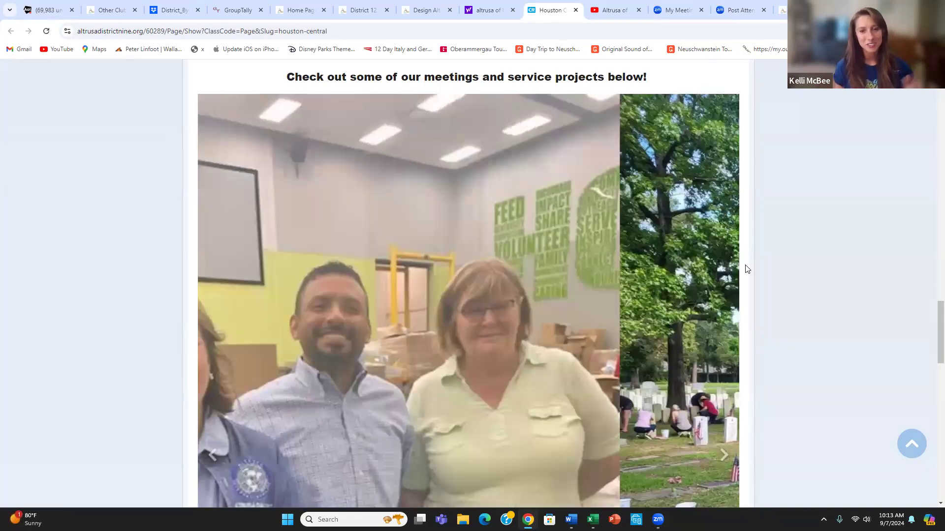
key("ctrl+f")
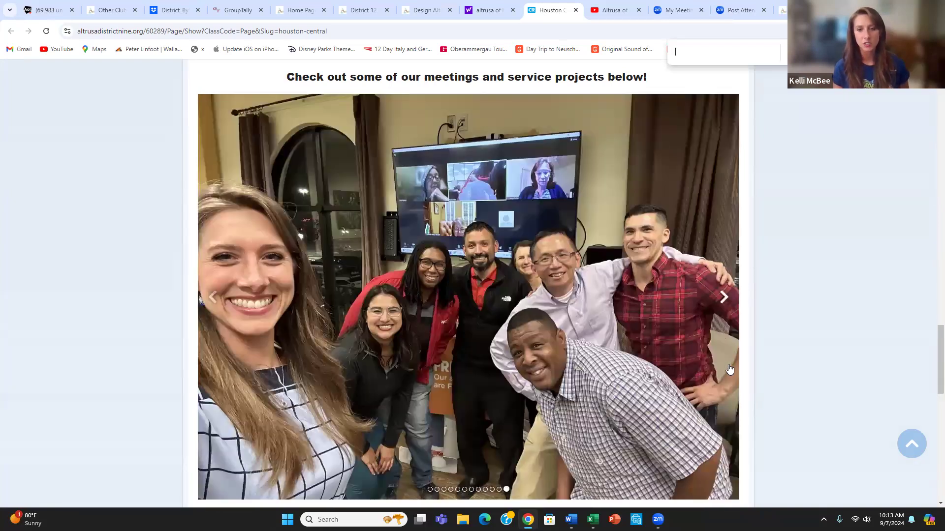
Review the Join Us link, the next meeting details and the contact section, and return to the club logo
scroll(728, 365, "down", 3)
scroll(729, 365, "down", 5)
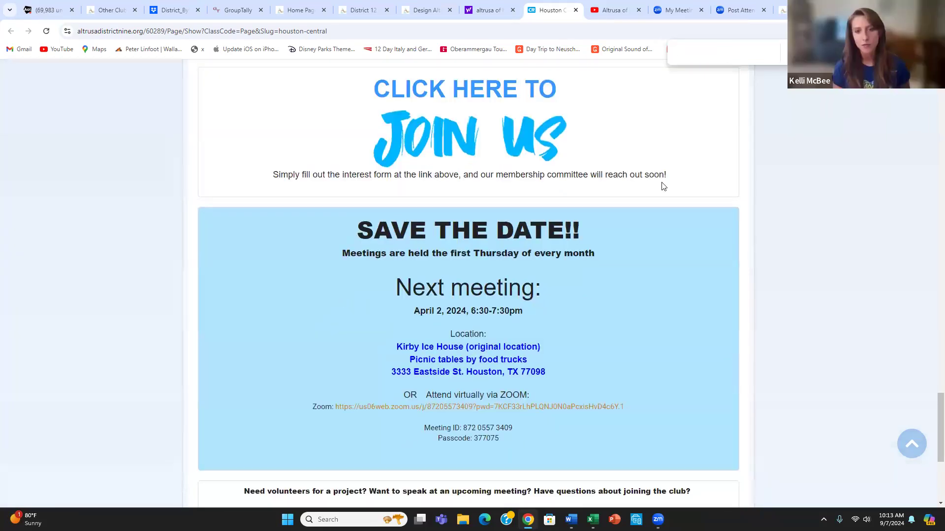
scroll(433, 120, "down", 1)
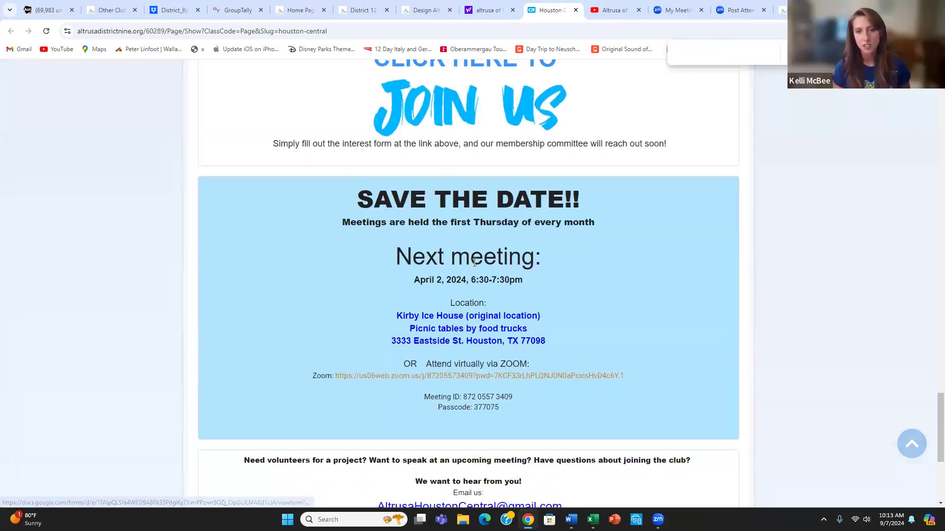
scroll(467, 258, "up", 1)
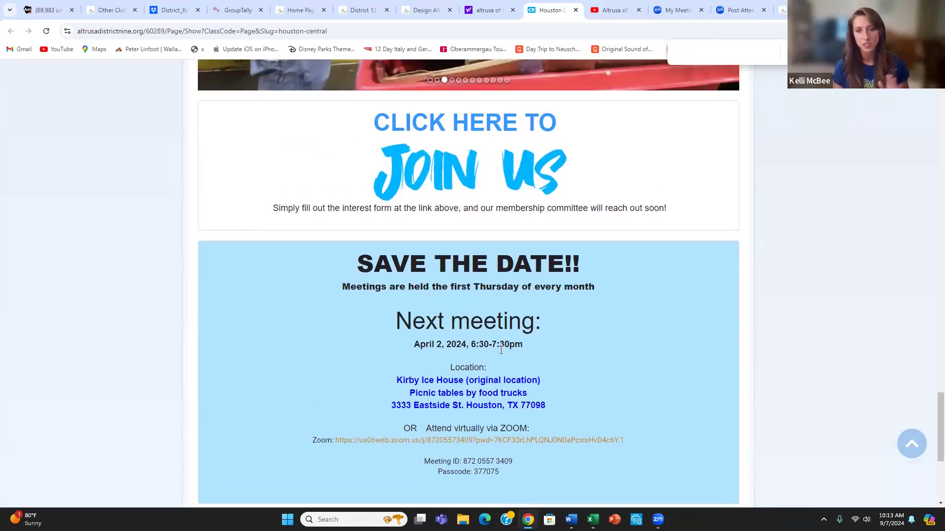
scroll(525, 340, "down", 1)
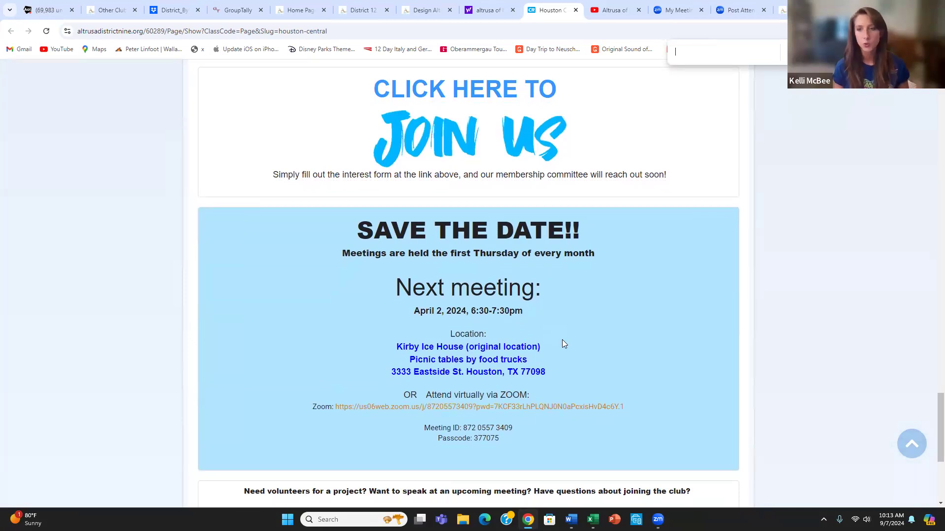
scroll(565, 340, "down", 4)
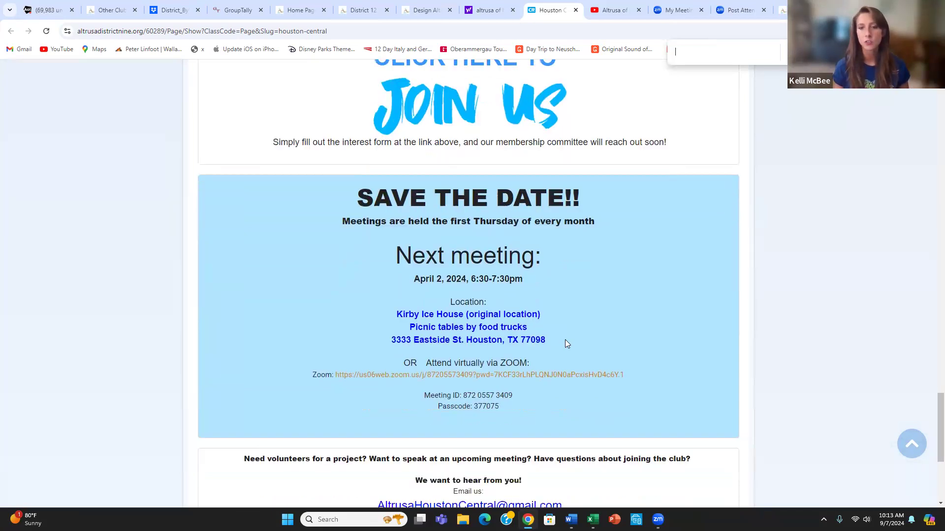
scroll(567, 343, "down", 1)
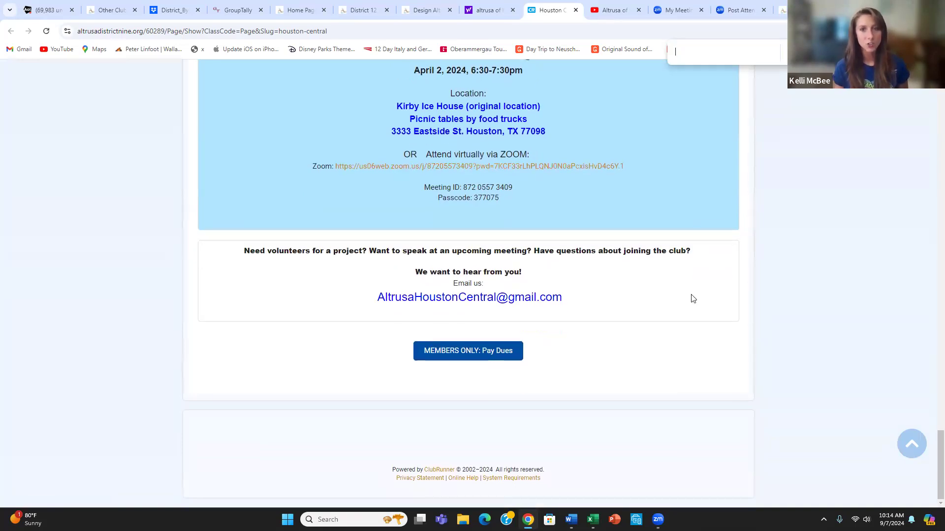
scroll(690, 305, "up", 12)
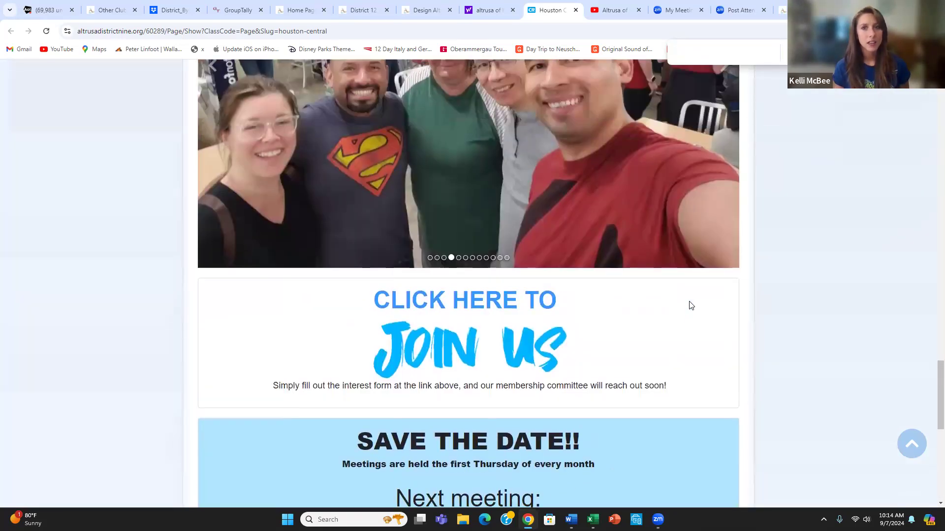
scroll(687, 302, "up", 12)
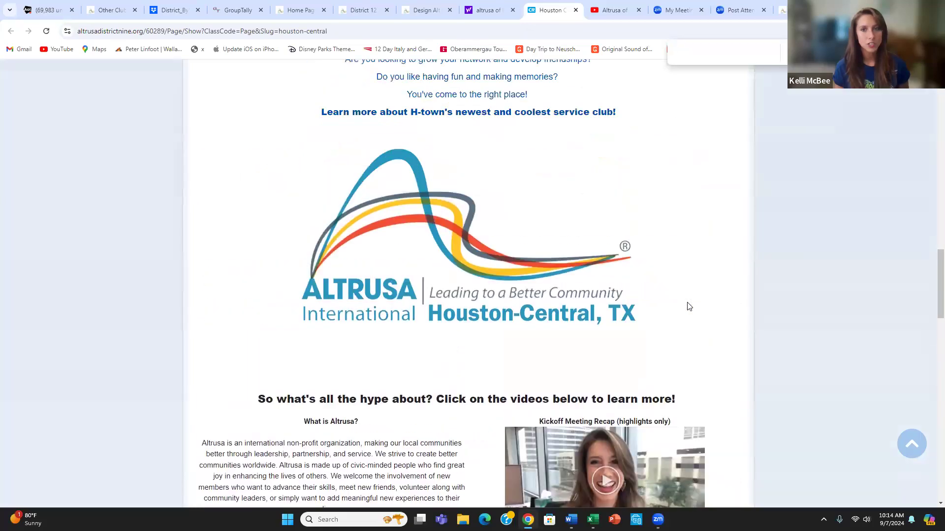
Switch from the Houston Central example to the live Altrusa of Yaquina Bay, Oregon page and view its header and main photo
scroll(904, 173, "up", 2)
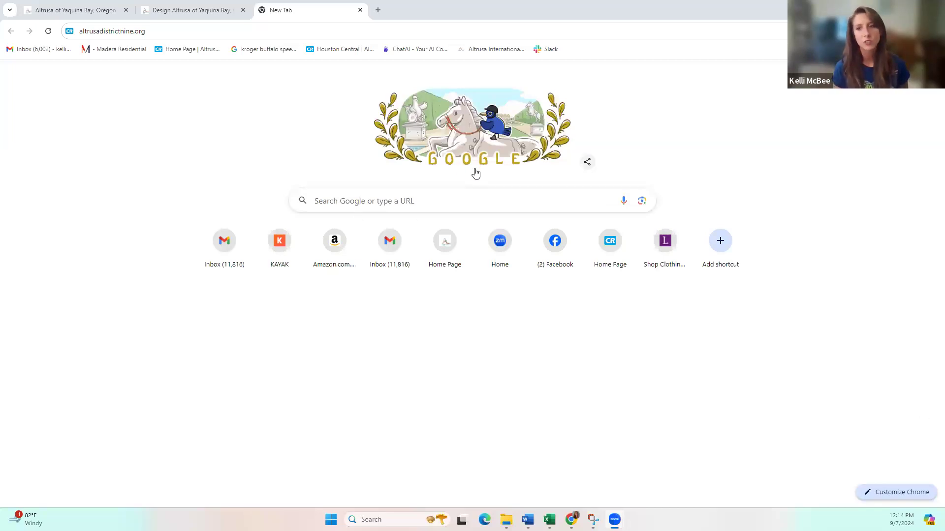
left_click(171, 10)
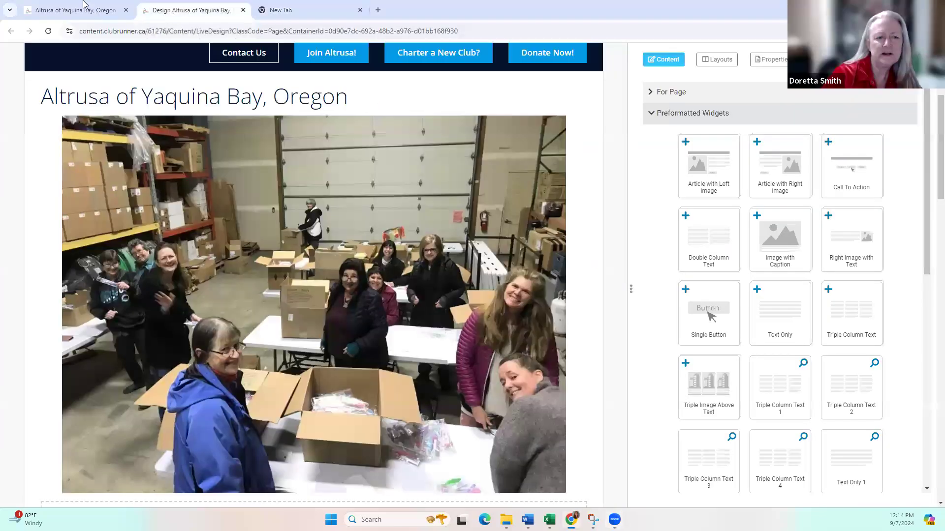
left_click(82, 11)
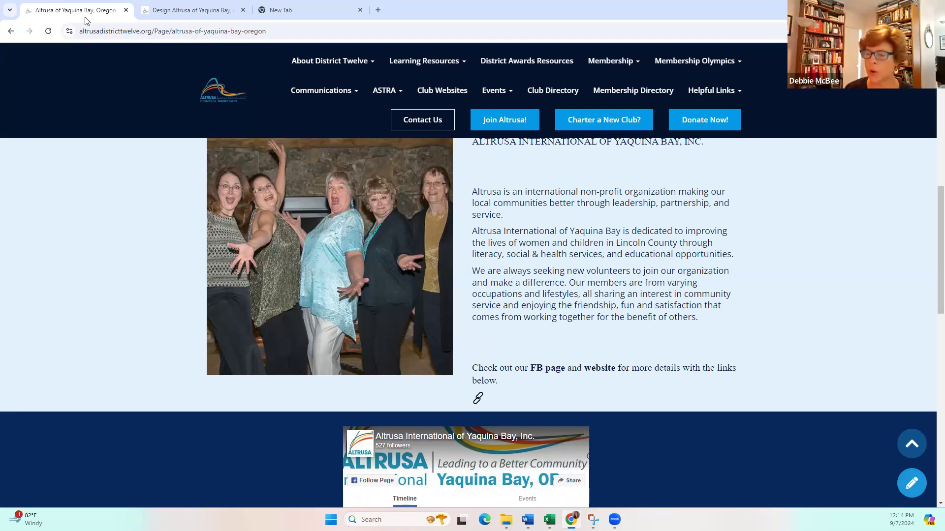
scroll(284, 180, "up", 10)
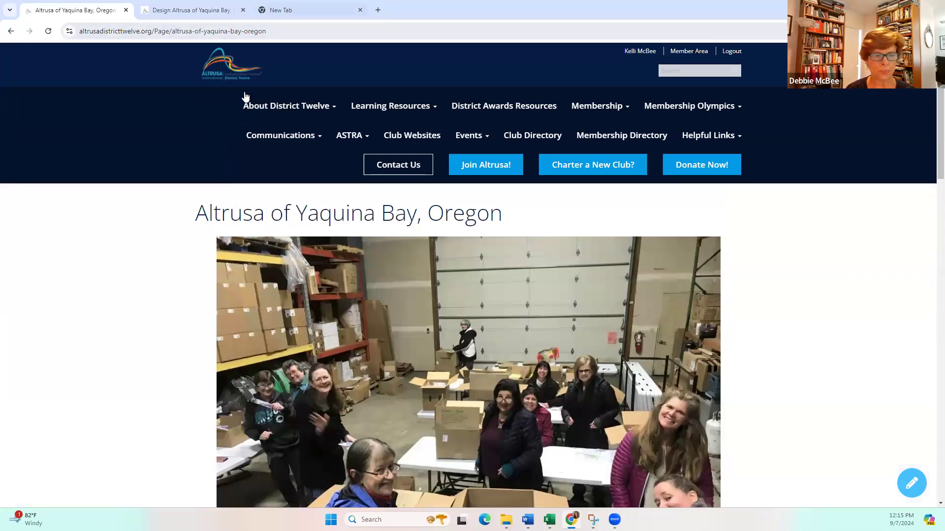
Load the District Twelve home page at altrusadistricttwelve.org in the blank browser tab
left_click(296, 10)
double_click(153, 30)
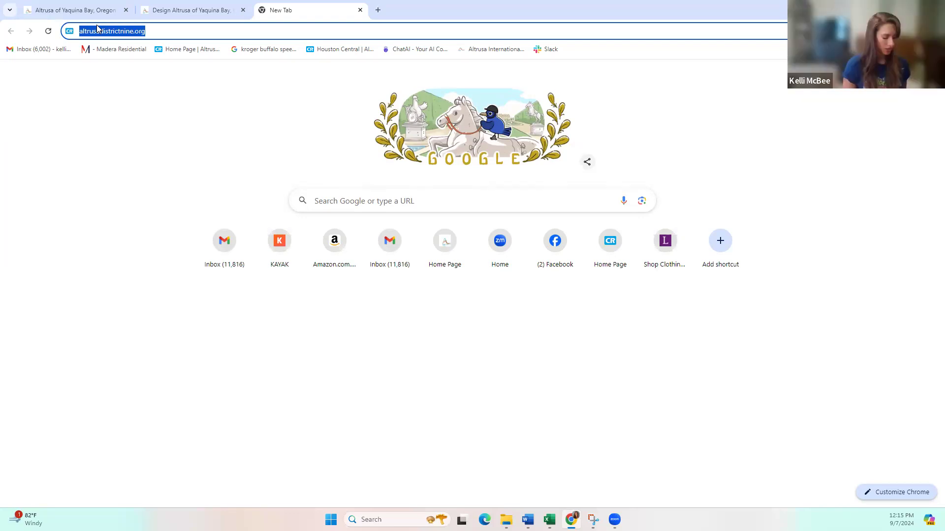
type("altrusa")
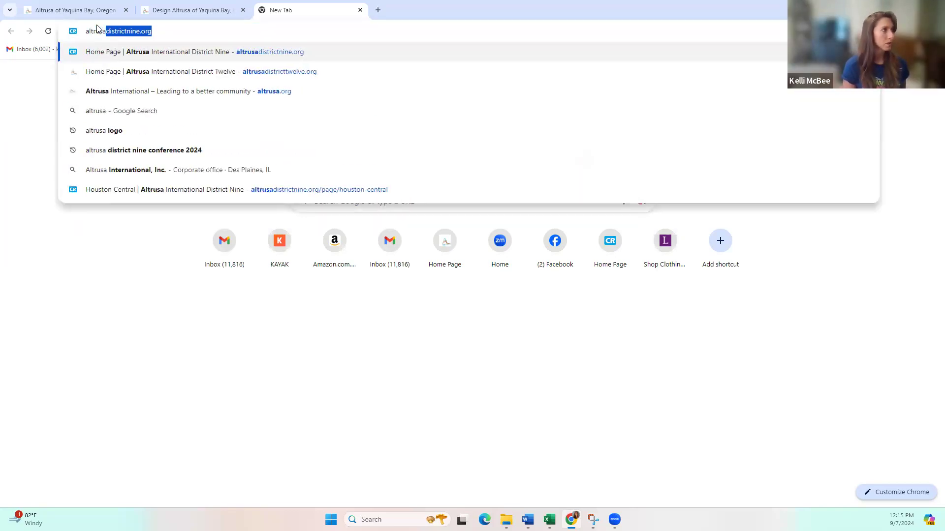
type("distrcti")
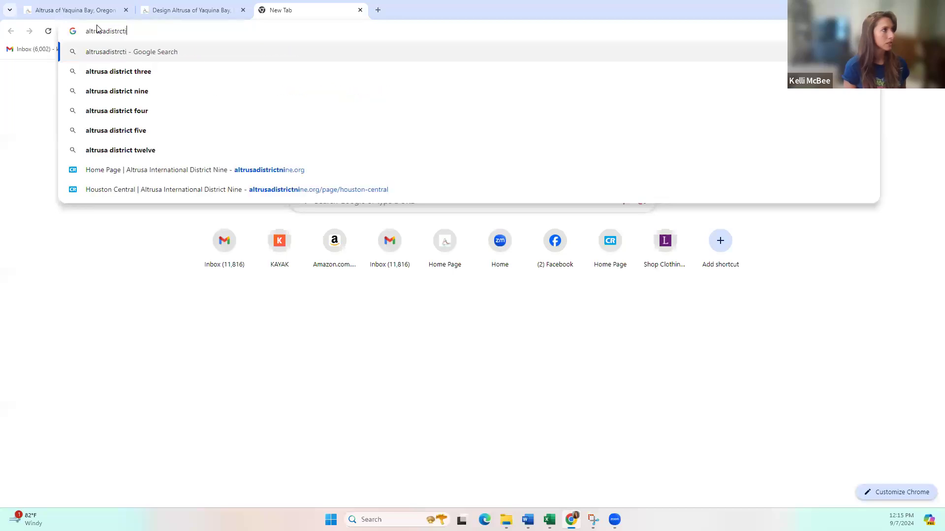
key("BackSpace")
key("BackSpace")
key("BackSpace")
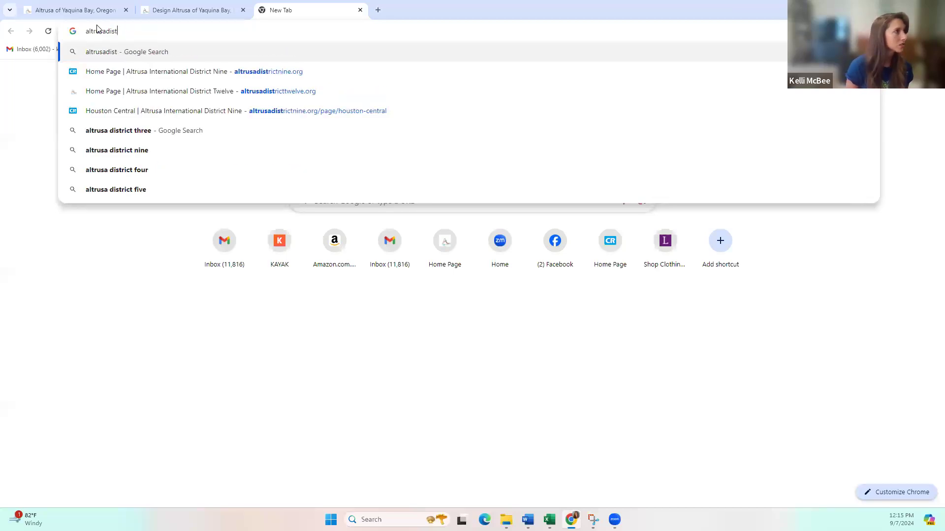
type("ricttwelve.org")
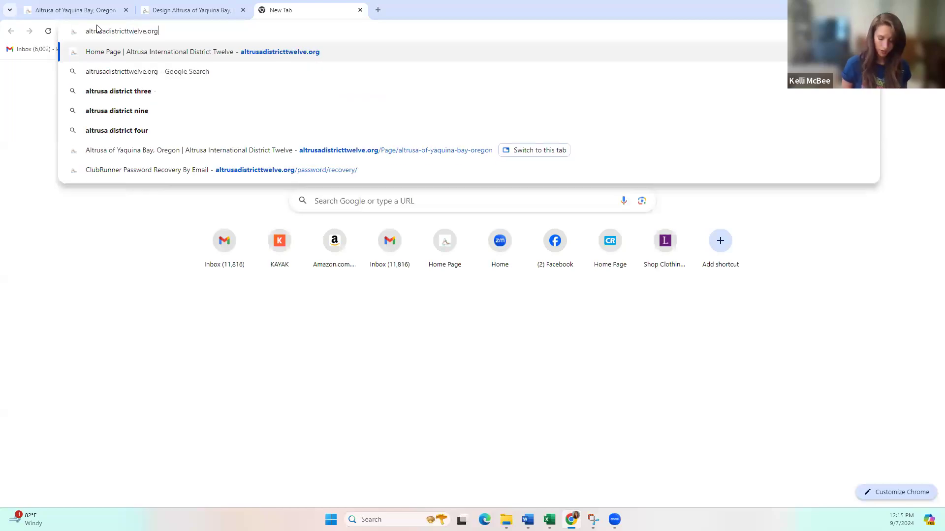
key("Return")
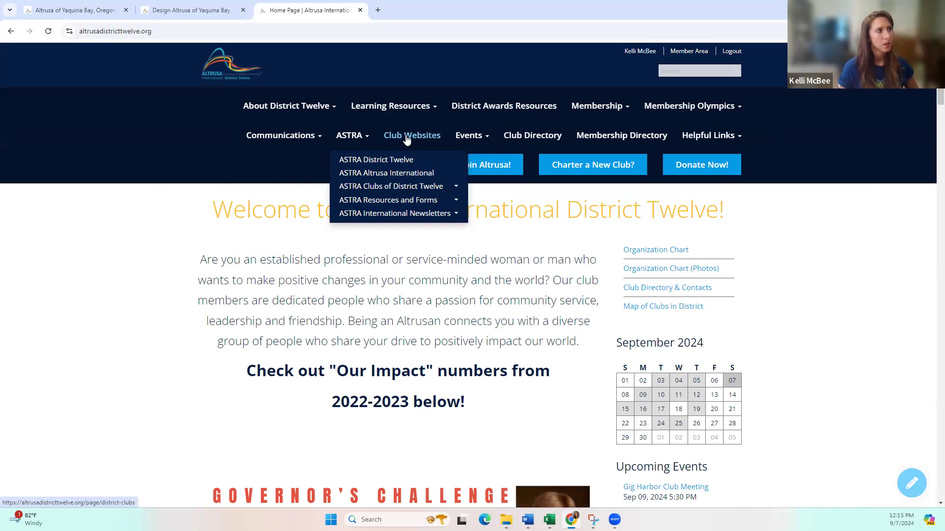
Open the district's Club Websites page and go to the Yaquina Bay club page from the Oregon section
mouse_move(403, 187)
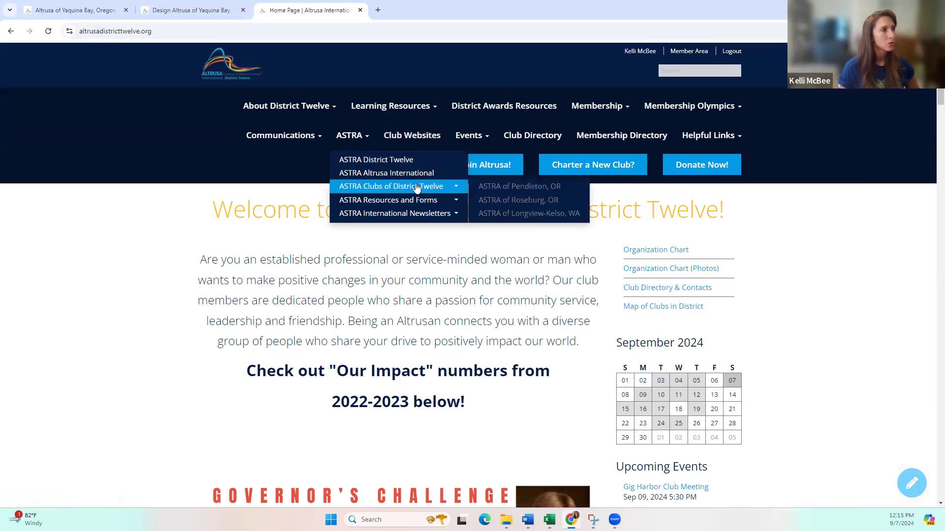
left_click(411, 137)
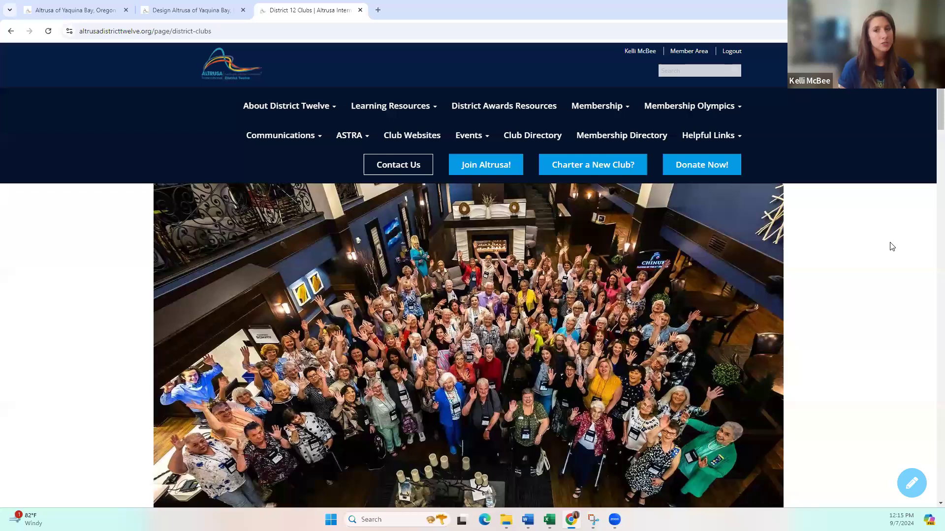
scroll(891, 246, "down", 10)
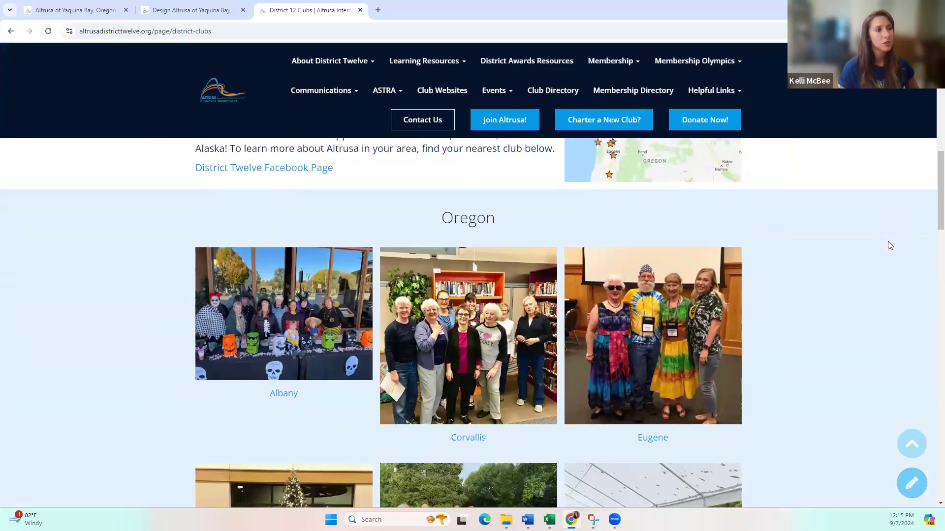
scroll(890, 245, "down", 2)
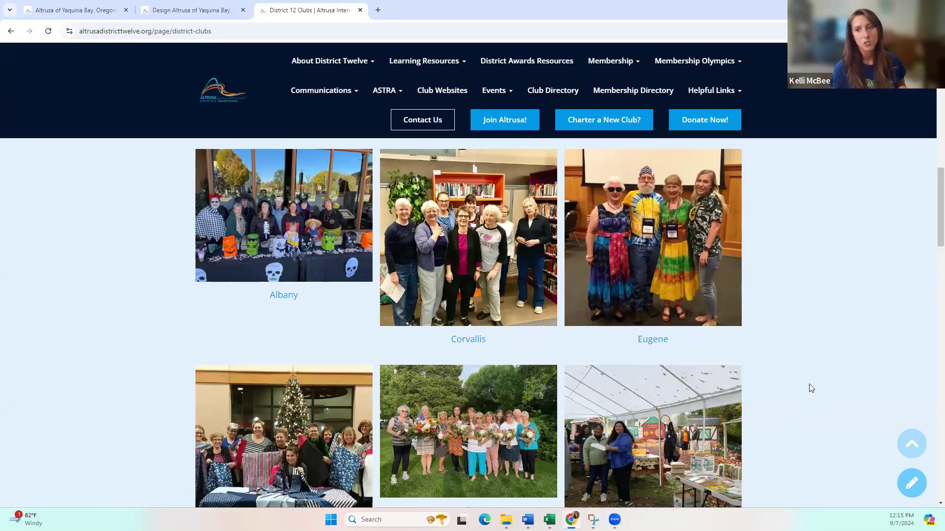
scroll(808, 380, "down", 1)
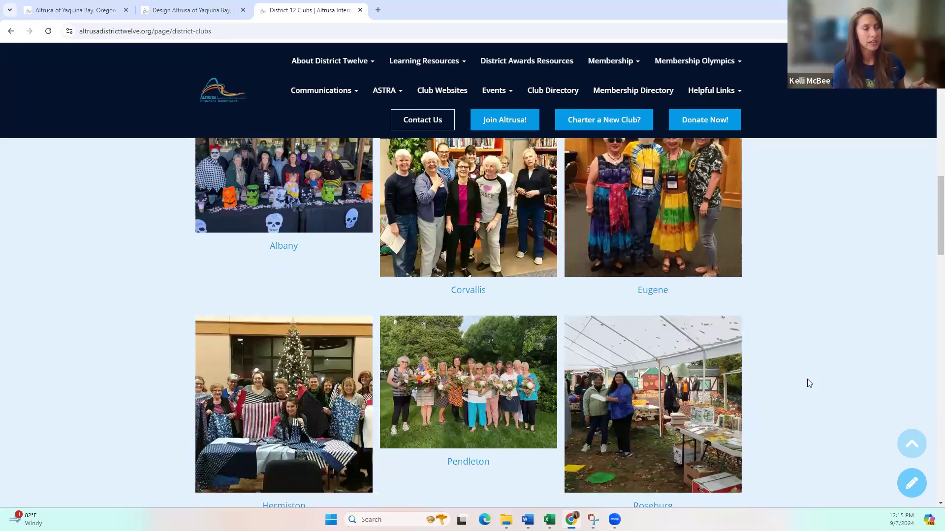
scroll(807, 381, "down", 1)
scroll(784, 342, "down", 3)
scroll(801, 328, "down", 2)
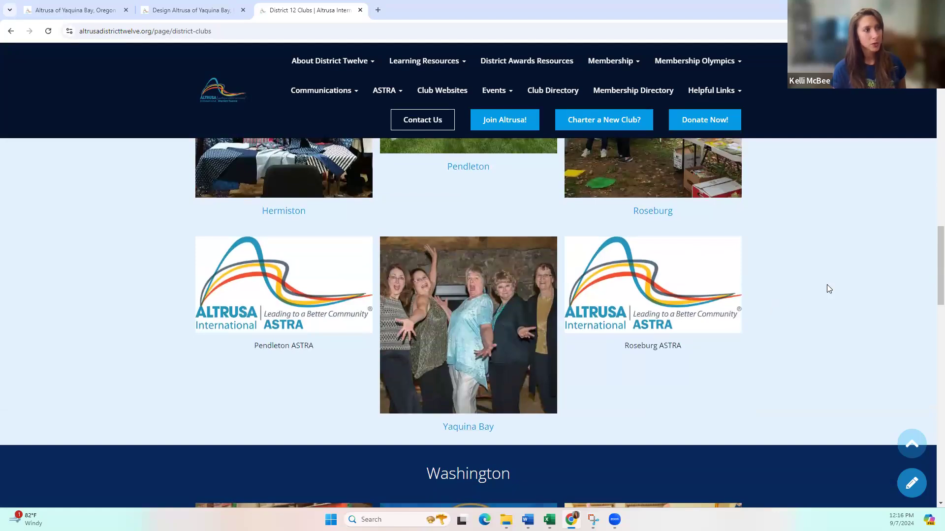
left_click(473, 394)
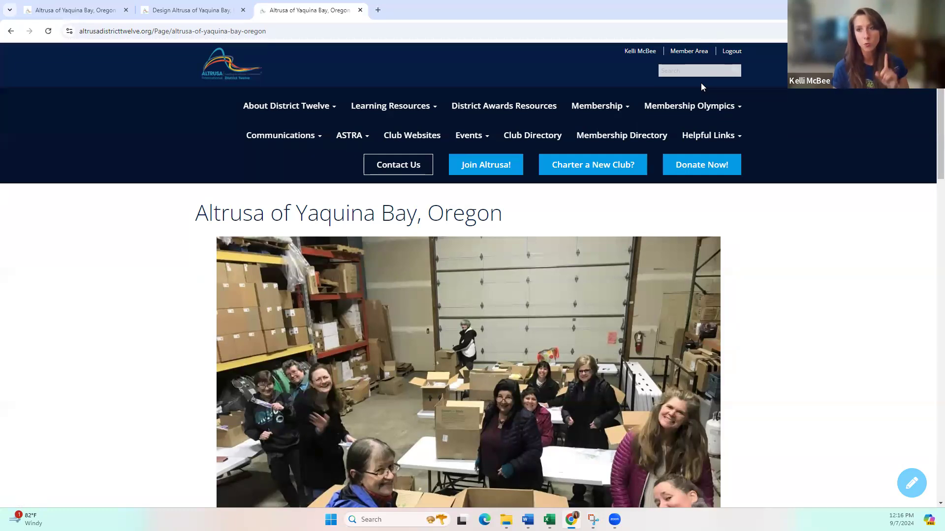
Open the Altrusa of Yaquina Bay, Oregon page in the page designer
mouse_move(723, 118)
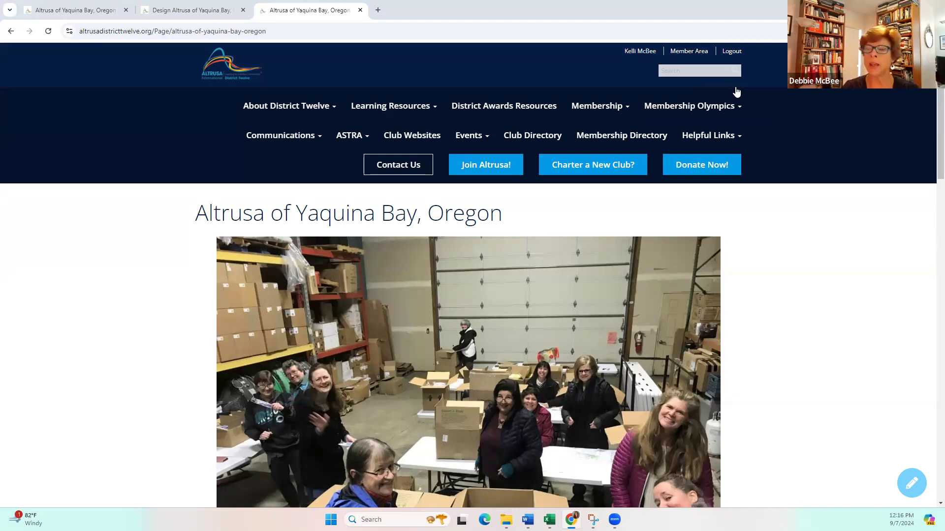
mouse_move(666, 89)
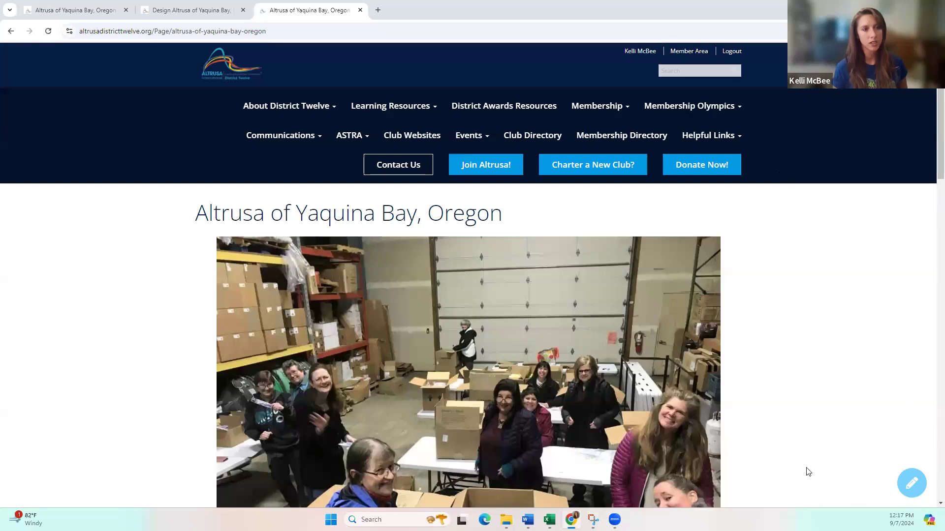
left_click(912, 483)
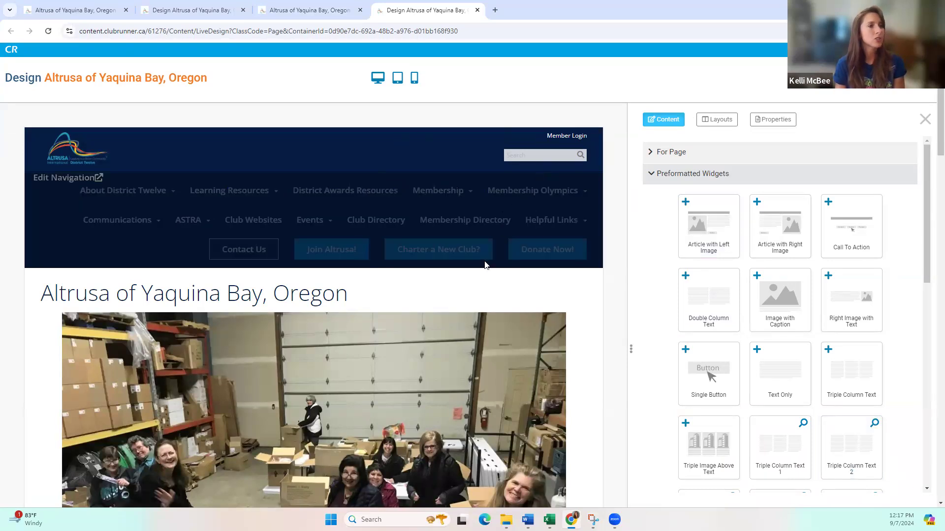
Look through the preformatted widgets and the Yaquina Bay page's photo, club description and drop area in the designer
scroll(799, 261, "down", 10)
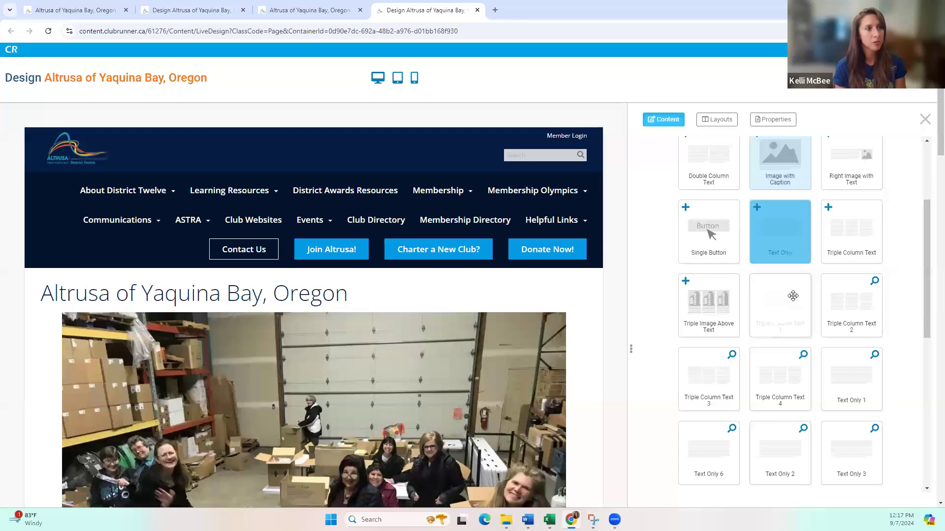
scroll(452, 305, "down", 5)
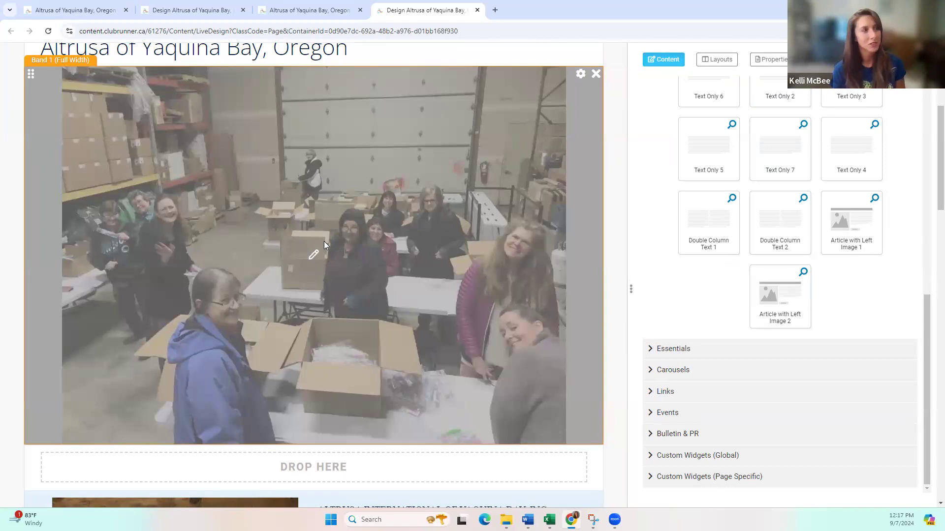
scroll(328, 256, "down", 4)
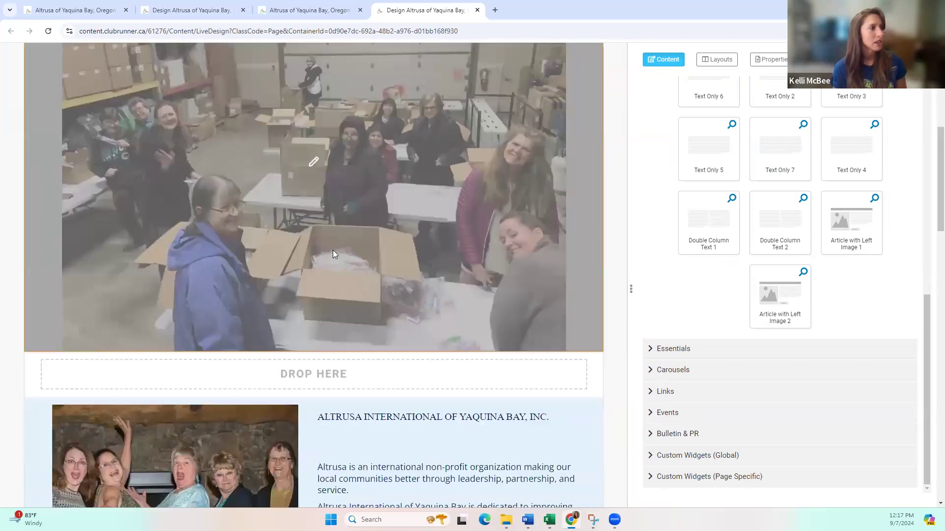
scroll(339, 269, "down", 3)
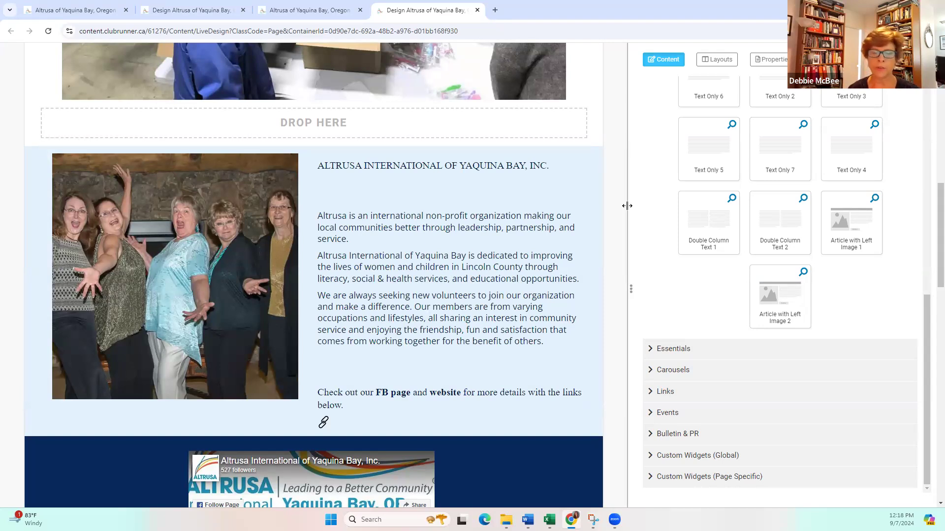
scroll(621, 221, "up", 3)
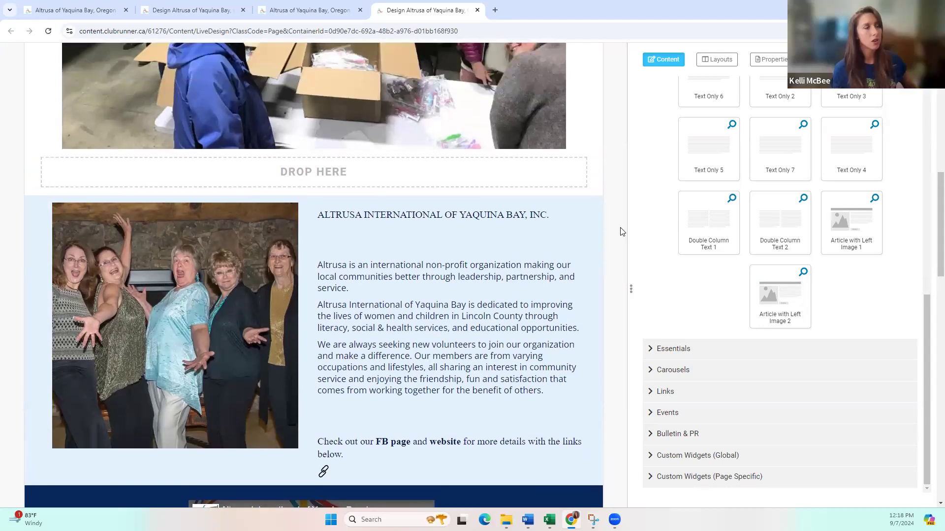
scroll(624, 223, "up", 1)
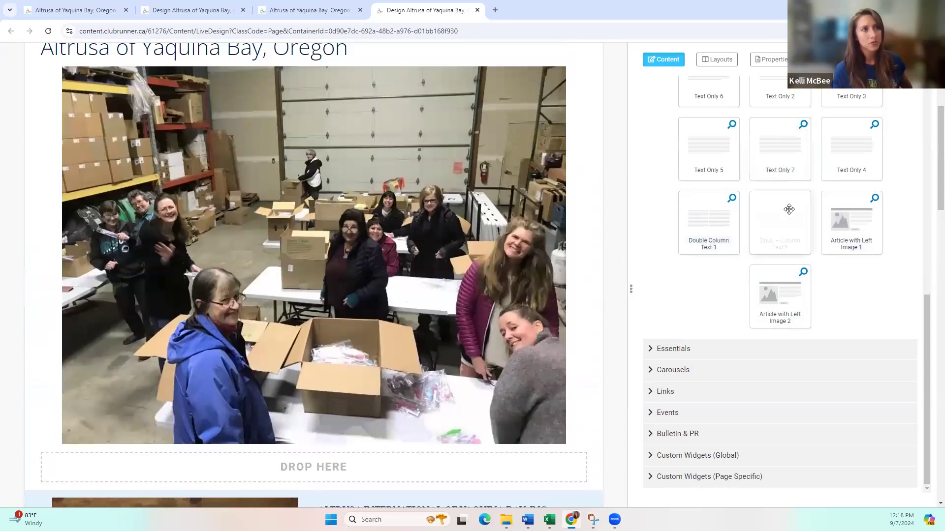
scroll(377, 294, "down", 2)
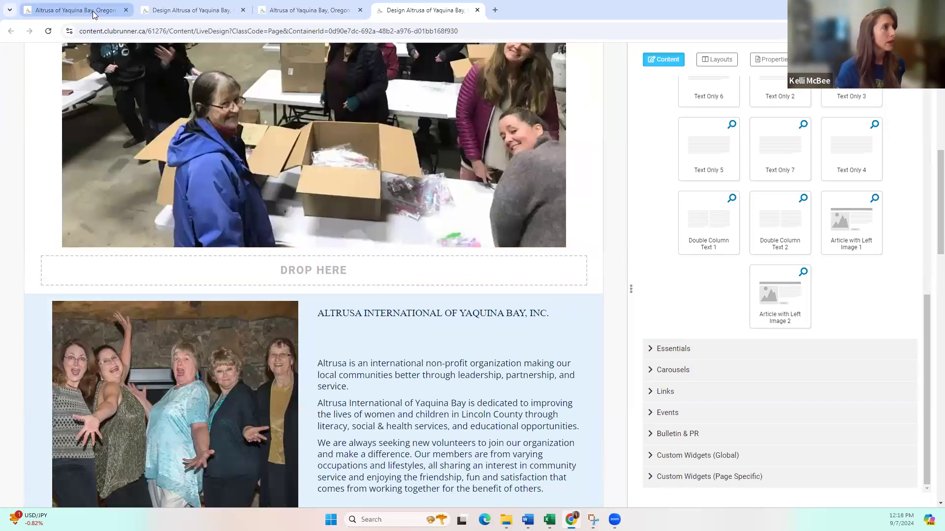
Search the web for clubrunner in the older designer tab and open the ClubRunner login page
left_click(92, 11)
mouse_move(461, 192)
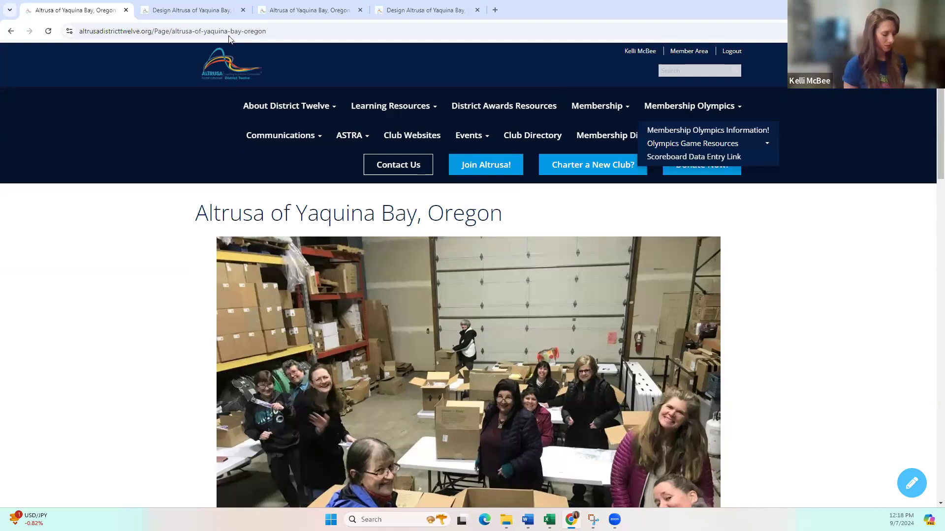
left_click(192, 10)
left_click(246, 36)
type("clubrunner")
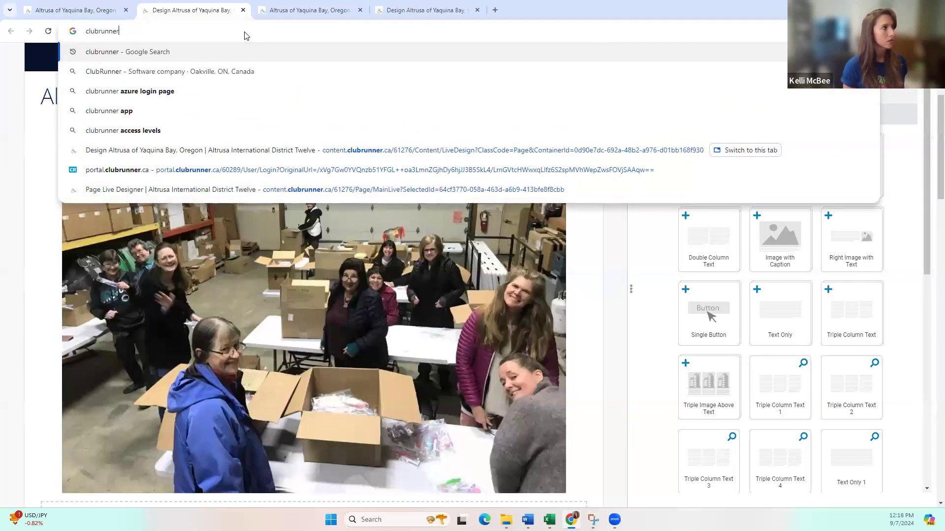
key("Return")
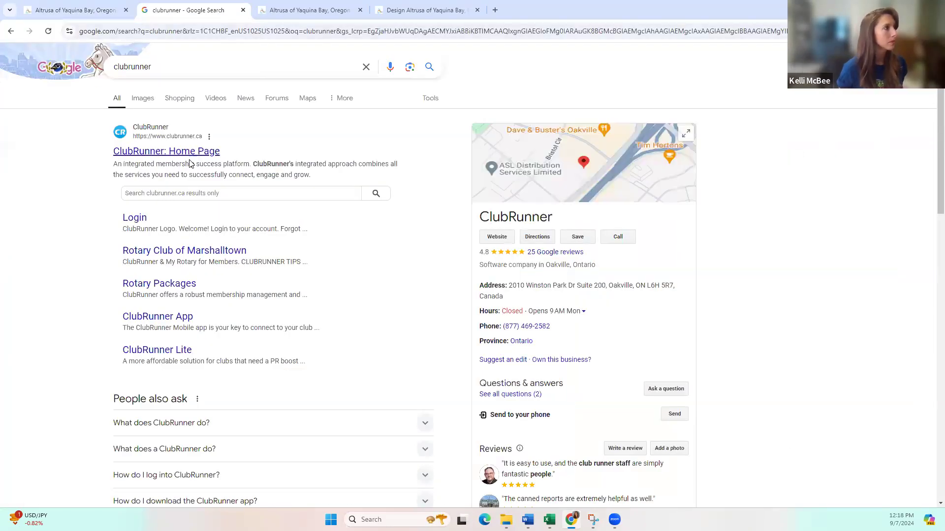
left_click(137, 219)
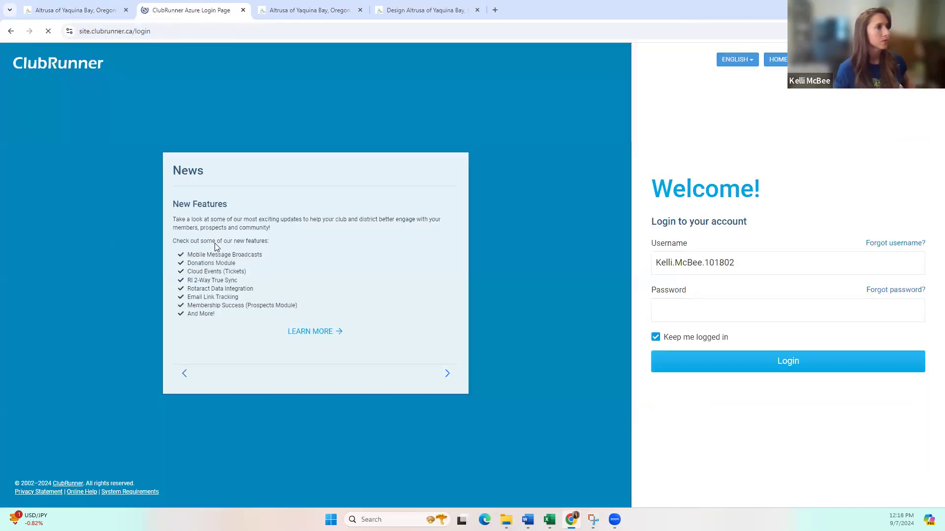
Fill in the saved account password, log in to ClubRunner and choose the Altrusa International District Twelve account
left_click(749, 309)
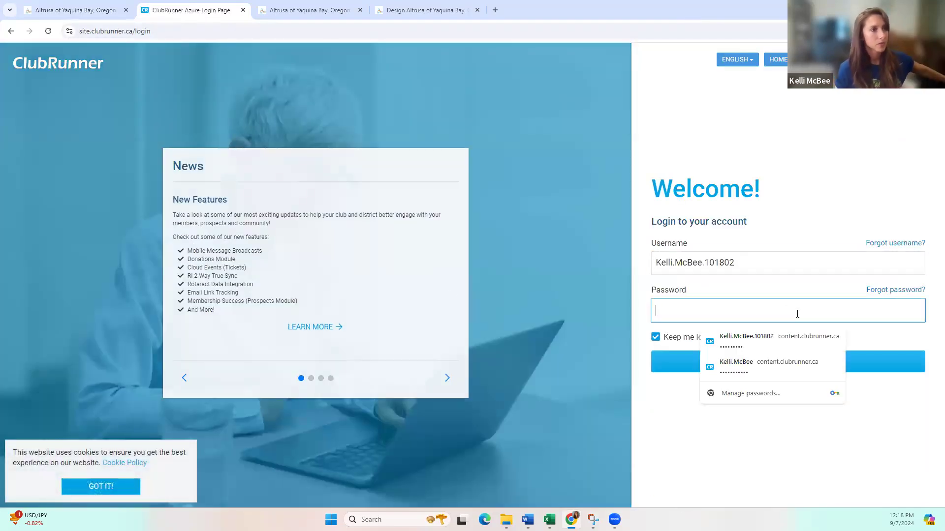
left_click(768, 349)
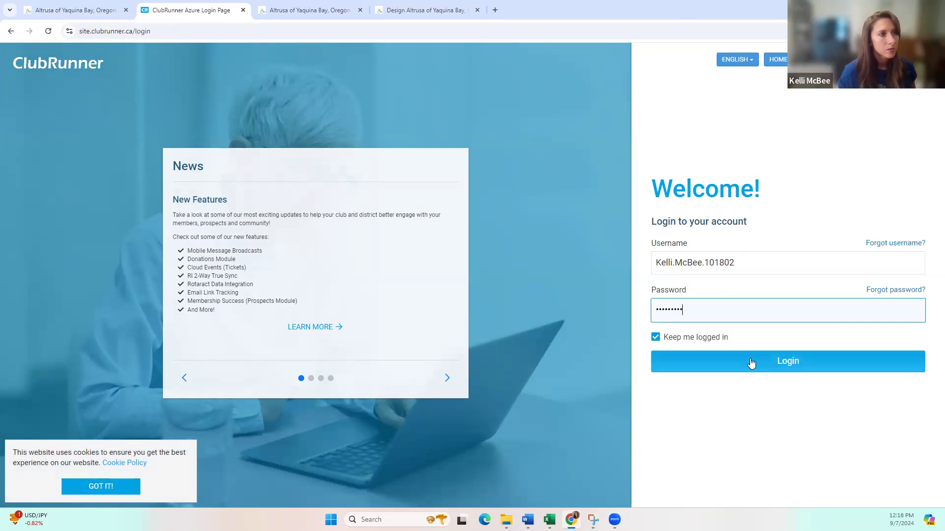
left_click(749, 358)
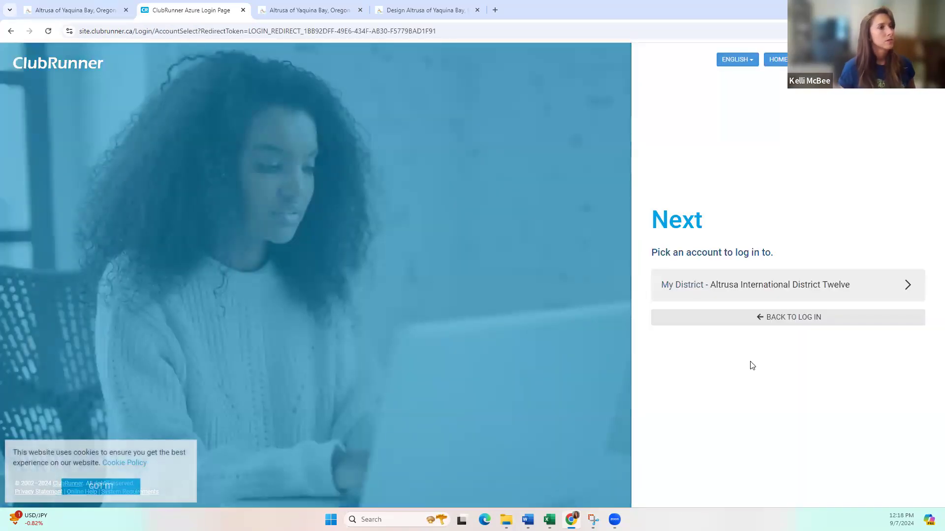
left_click(875, 294)
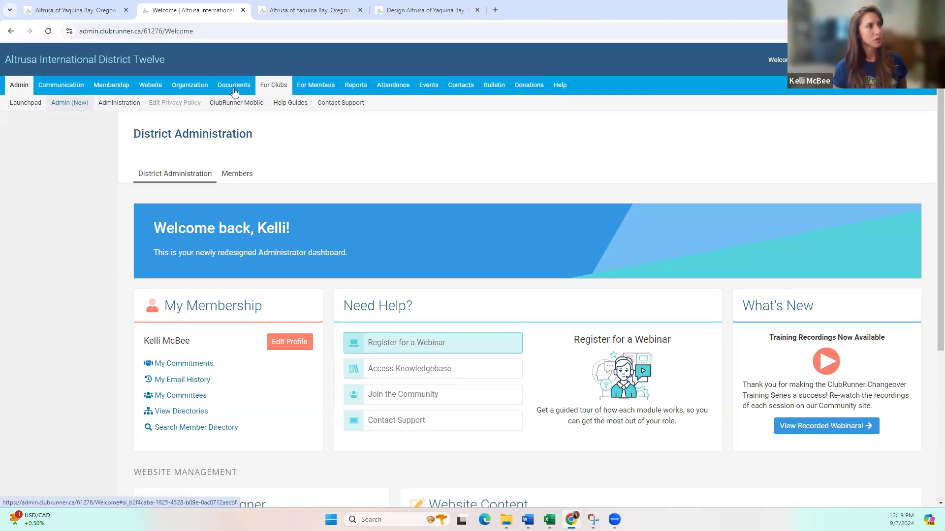
Open the District Twelve website's Page Designer Home and look through its recent pages
left_click(156, 86)
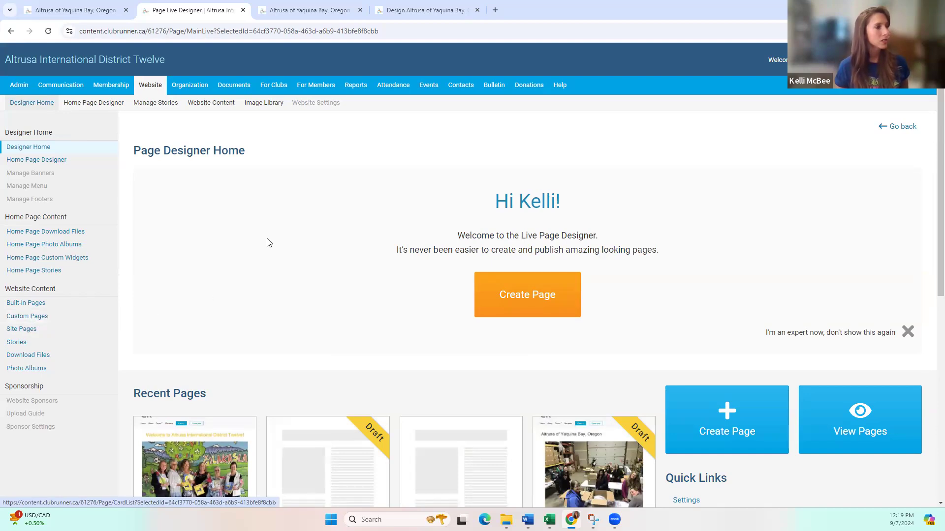
scroll(266, 240, "down", 4)
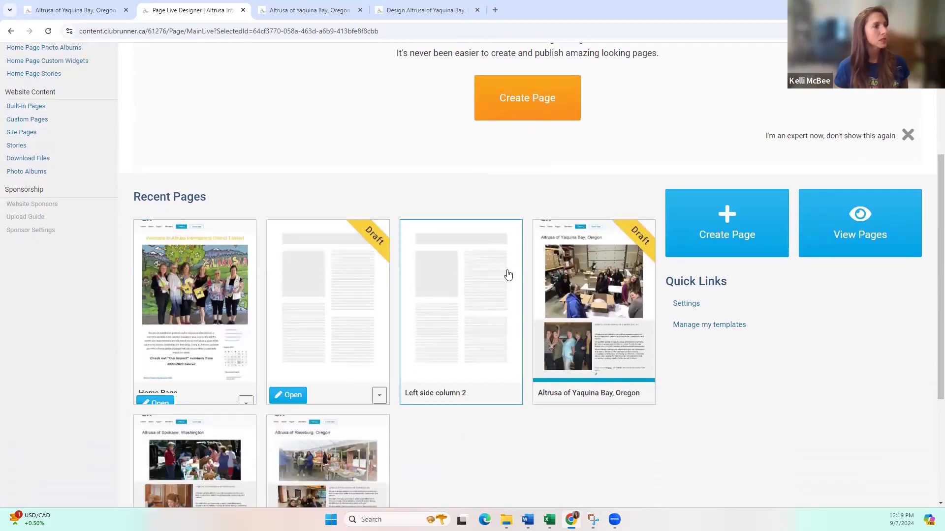
scroll(449, 291, "down", 2)
mouse_move(612, 206)
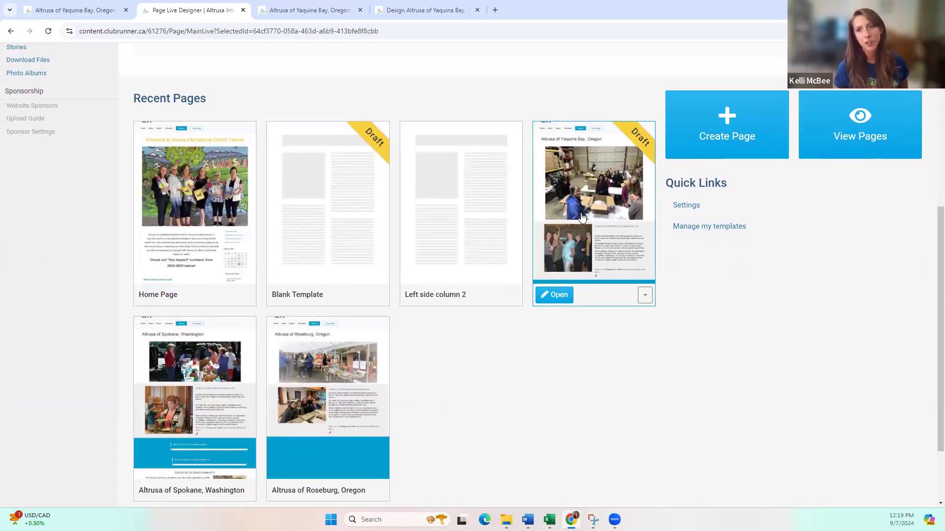
mouse_move(567, 296)
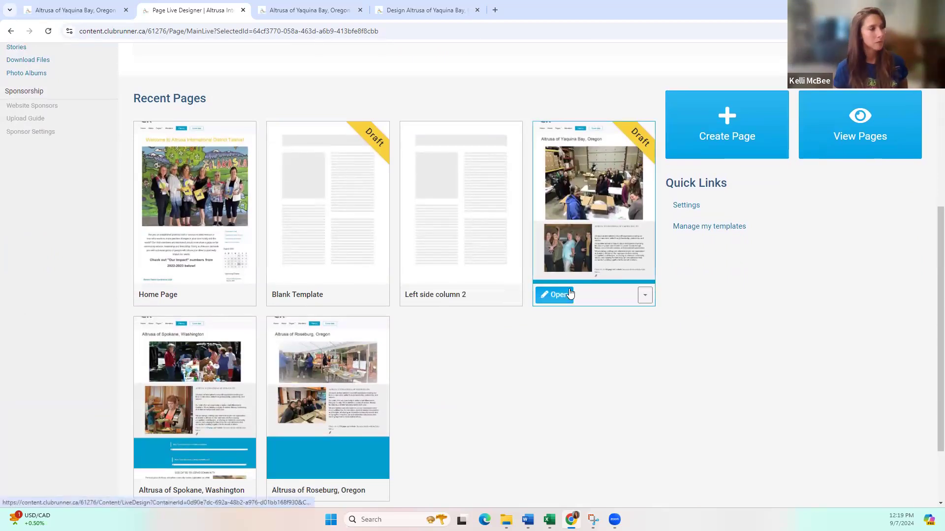
scroll(588, 275, "up", 1)
scroll(596, 256, "up", 2)
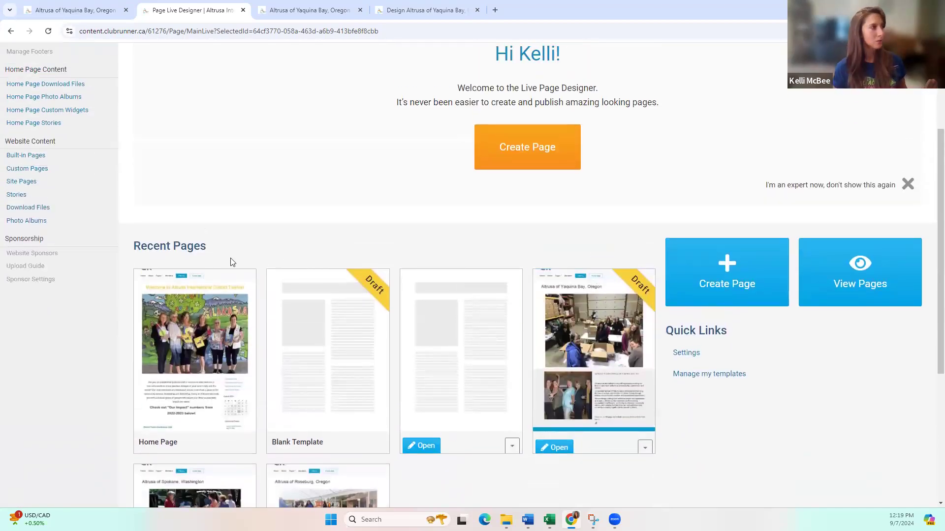
scroll(133, 154, "up", 1)
scroll(59, 187, "up", 3)
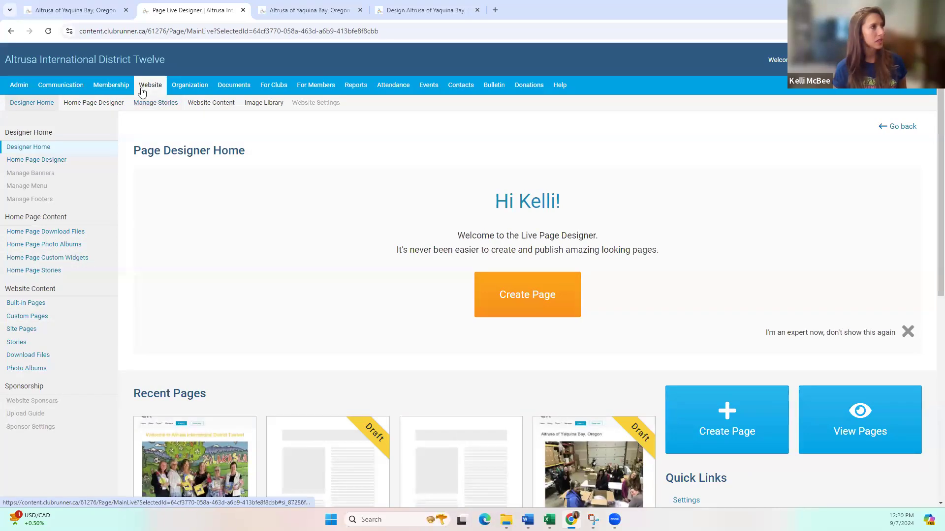
Find Altrusa of Yaquina Bay, Oregon among the website's custom pages and open it in the page designer
left_click(43, 318)
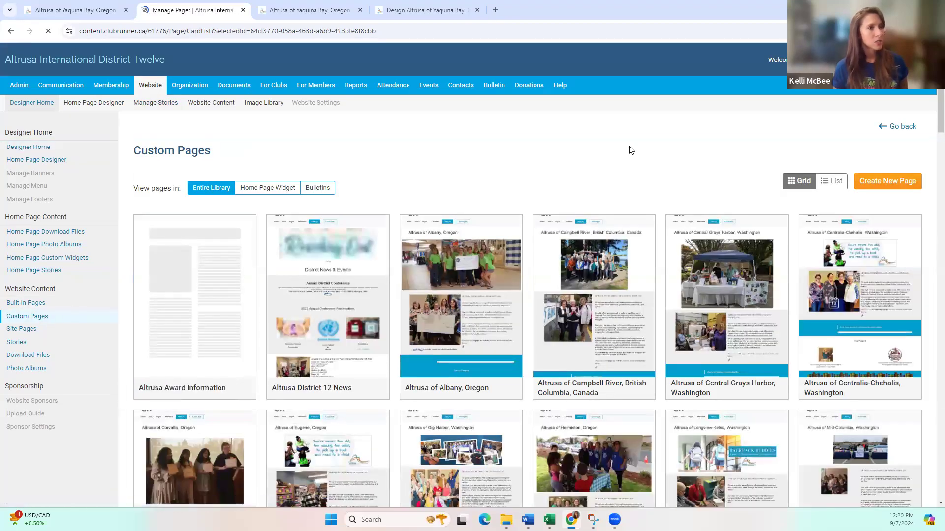
scroll(510, 231, "down", 1)
scroll(511, 232, "down", 2)
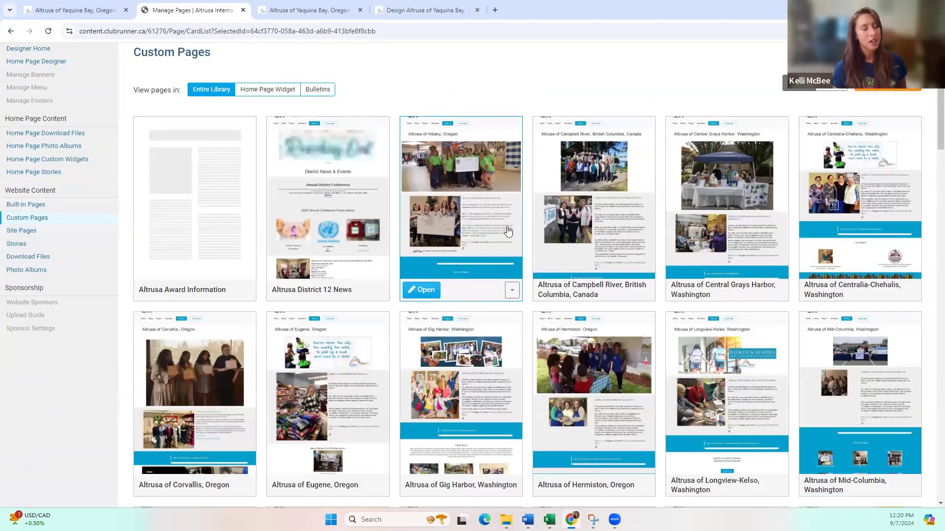
scroll(508, 231, "down", 1)
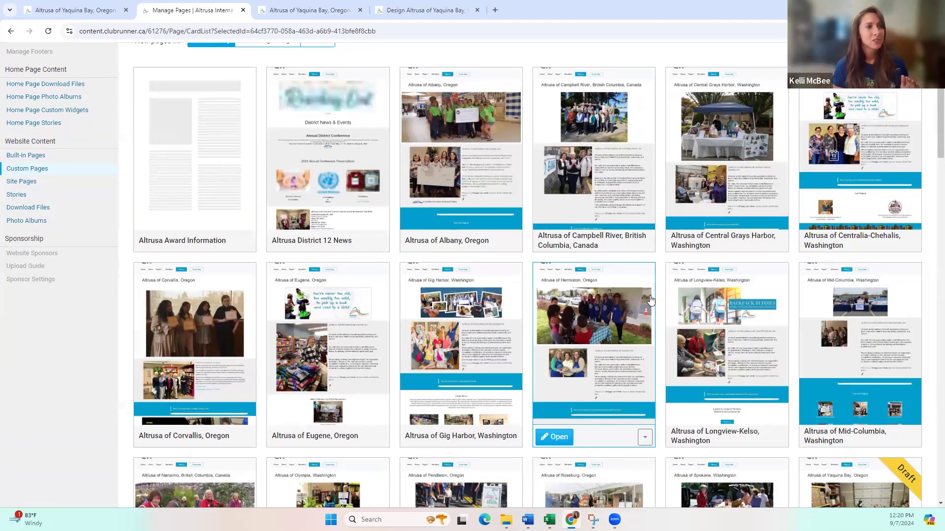
scroll(652, 297, "down", 2)
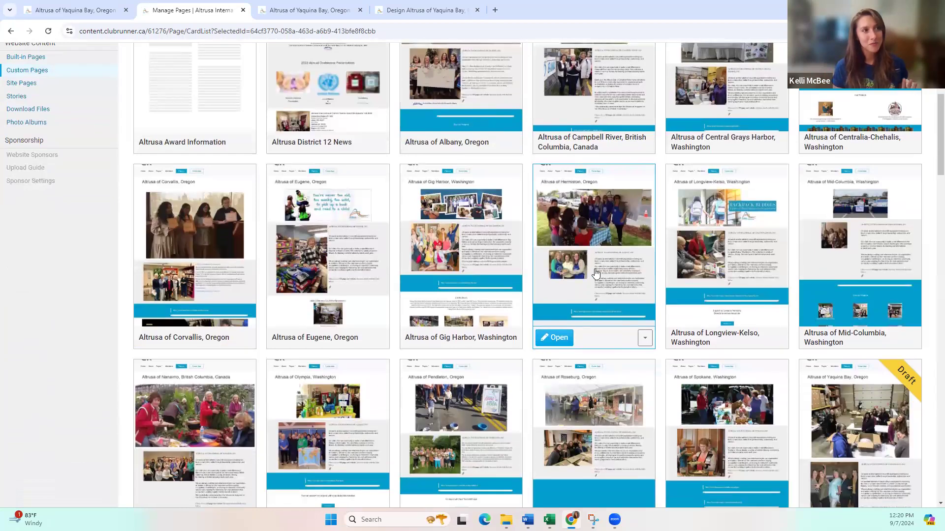
scroll(639, 250, "down", 1)
scroll(638, 249, "down", 3)
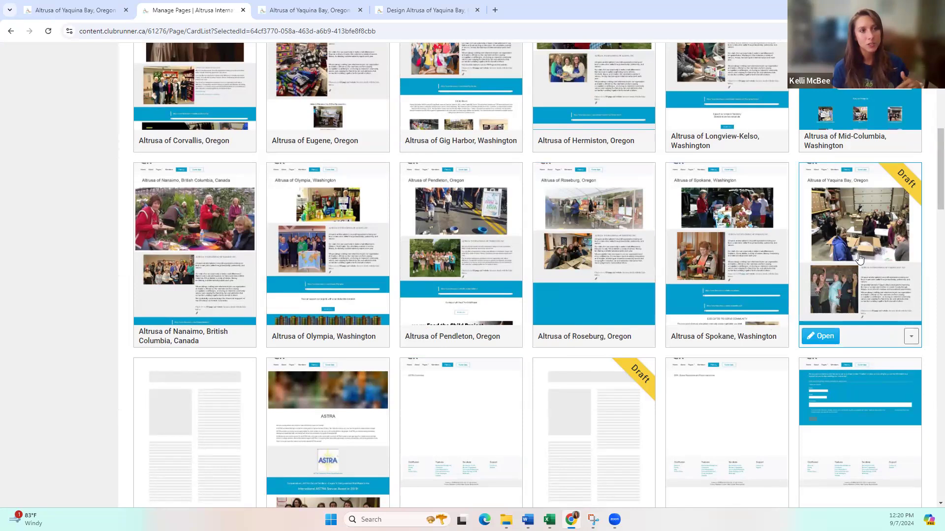
left_click(827, 337)
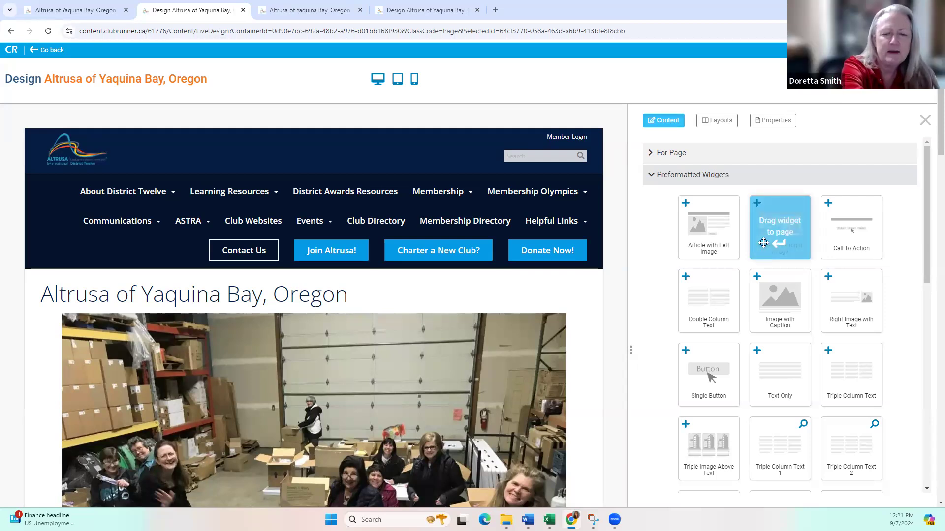
Look over the Yaquina Bay page down to the drop area and check the available For Page widgets
scroll(640, 305, "down", 3)
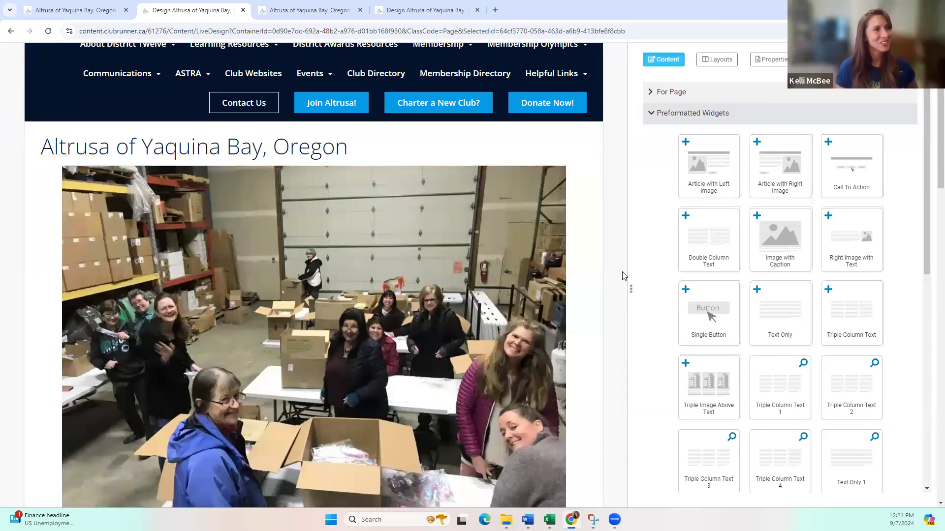
scroll(618, 277, "up", 2)
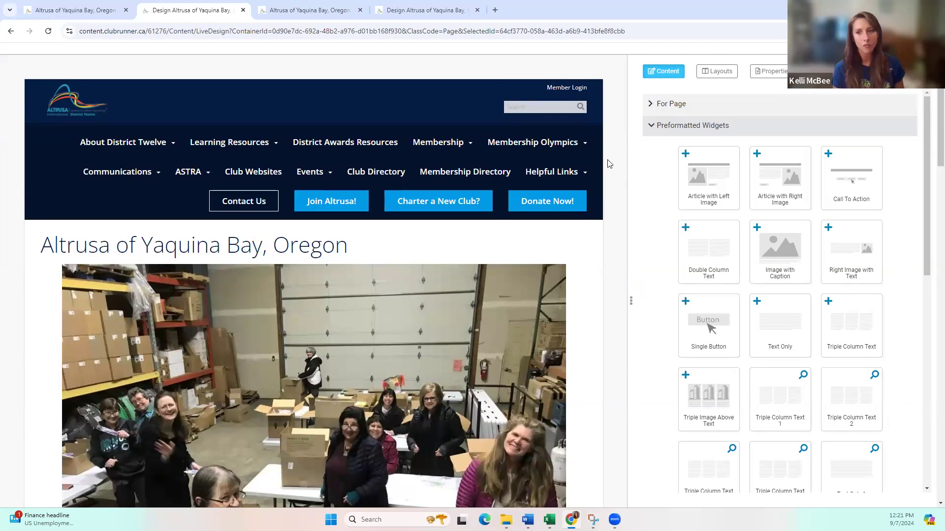
scroll(628, 145, "down", 2)
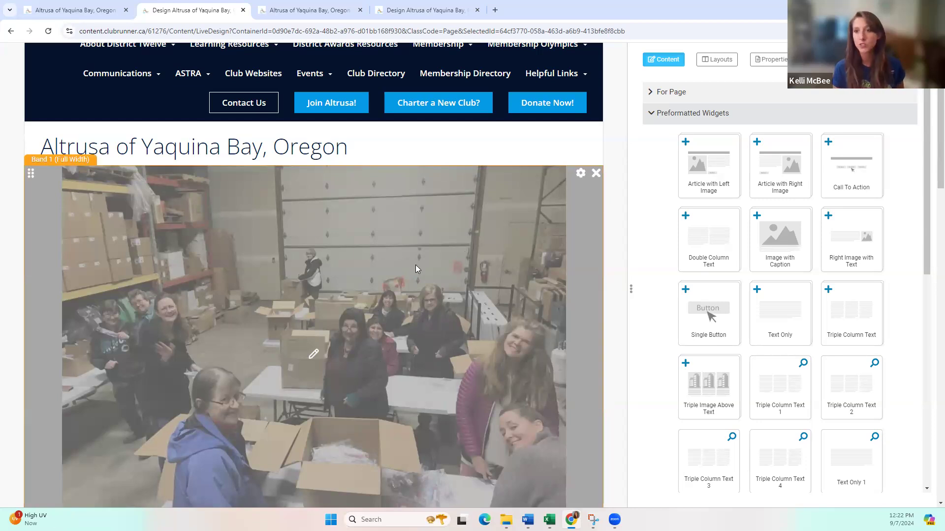
scroll(607, 268, "down", 4)
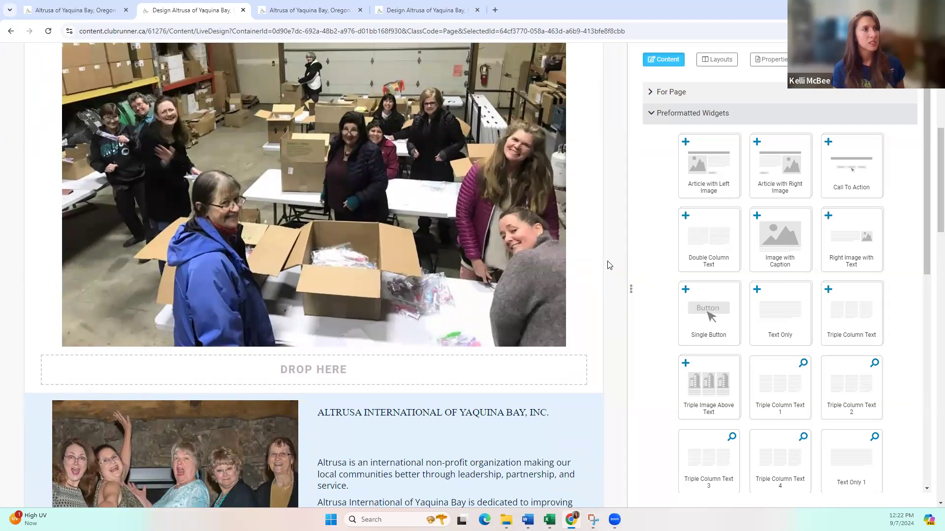
left_click(651, 92)
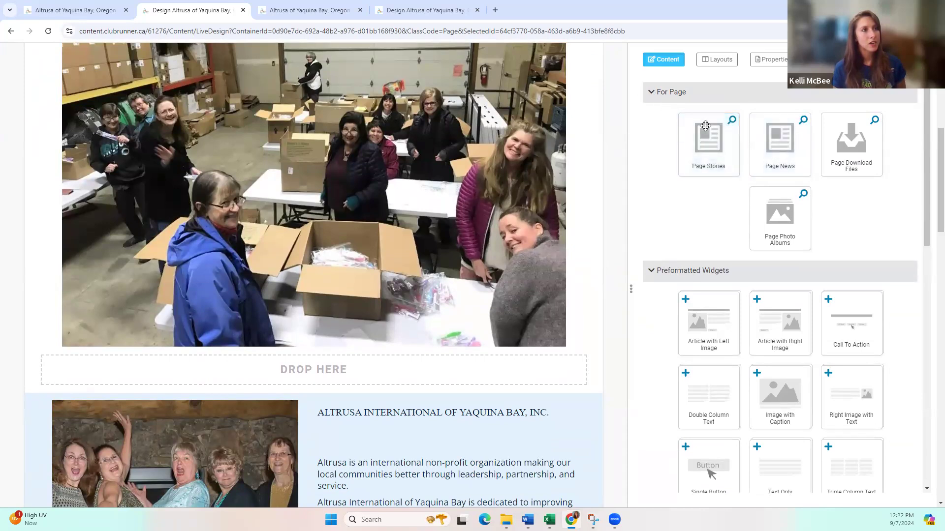
left_click(651, 93)
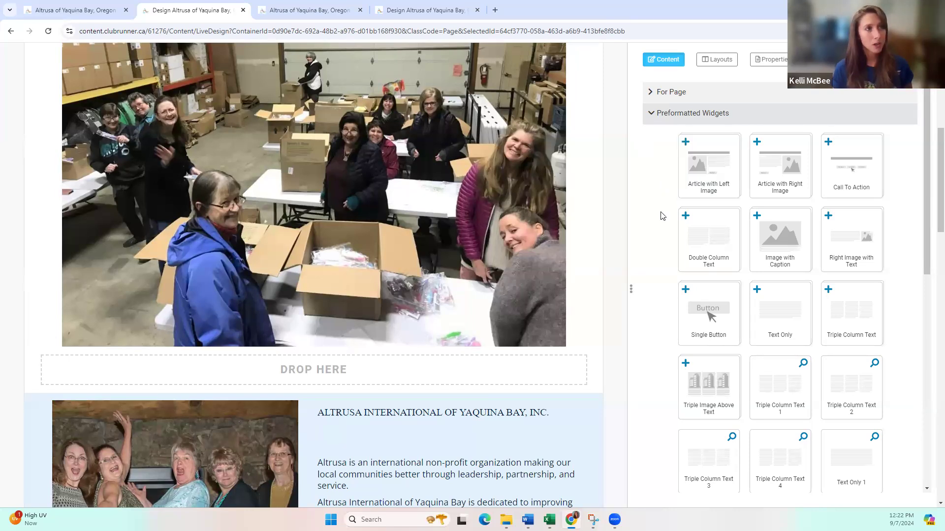
Add an Article with Left Image widget to the drop area below the Yaquina Bay group photo
left_click_drag(707, 167, 705, 166)
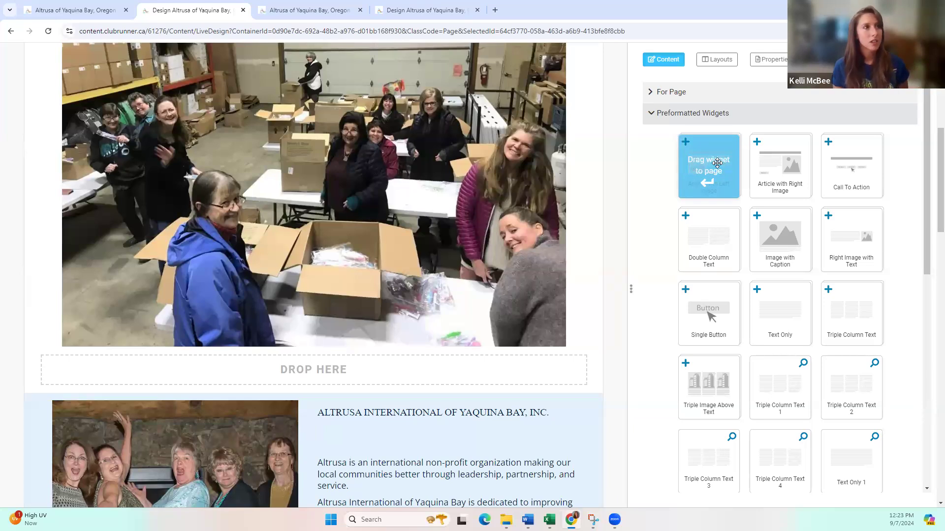
left_click_drag(707, 164, 471, 366)
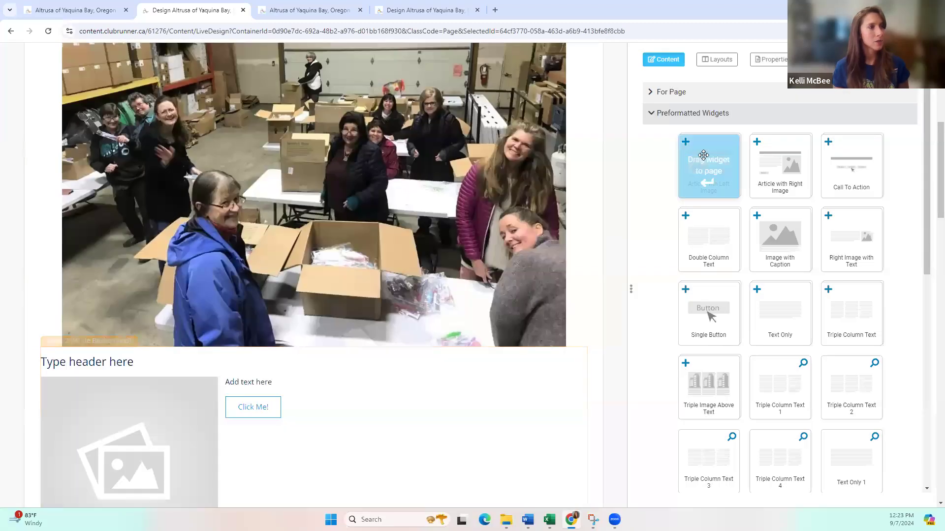
scroll(631, 158, "down", 1)
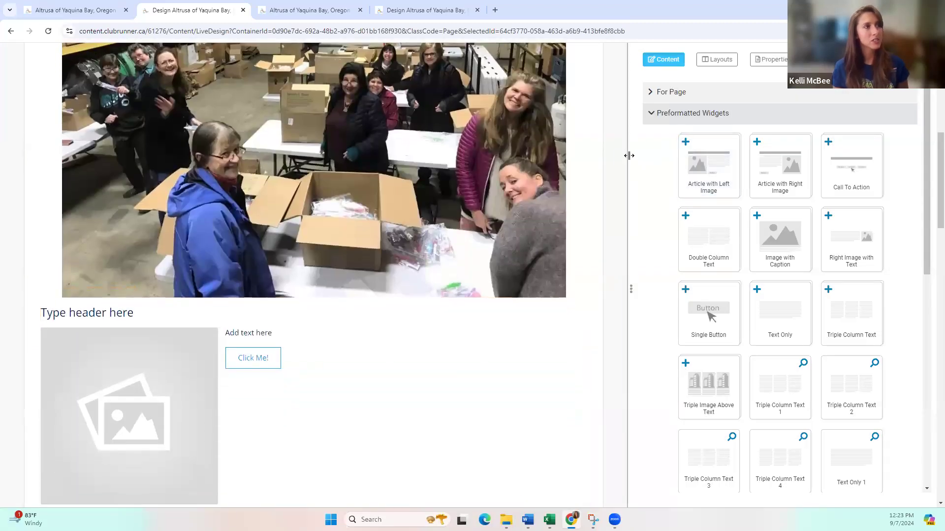
scroll(620, 192, "down", 2)
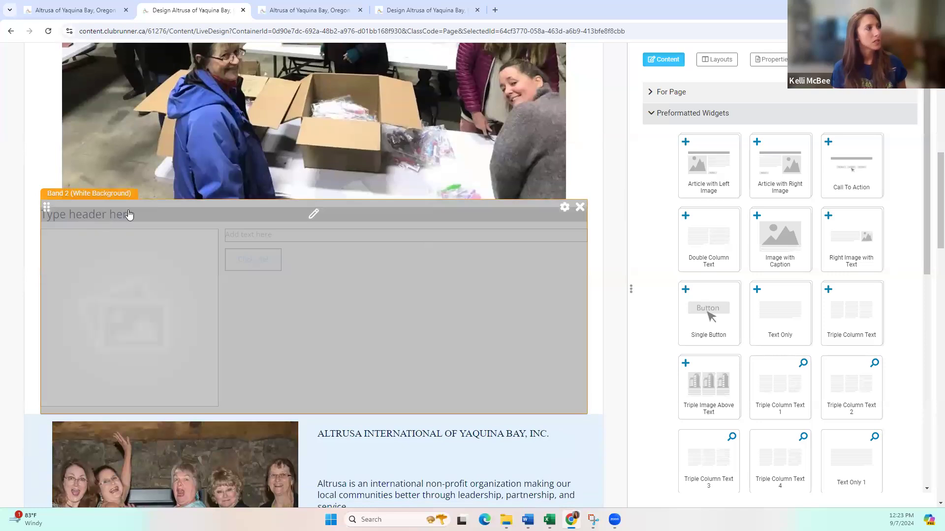
Replace the placeholder header of the new article widget with "Intro test"
left_click(312, 214)
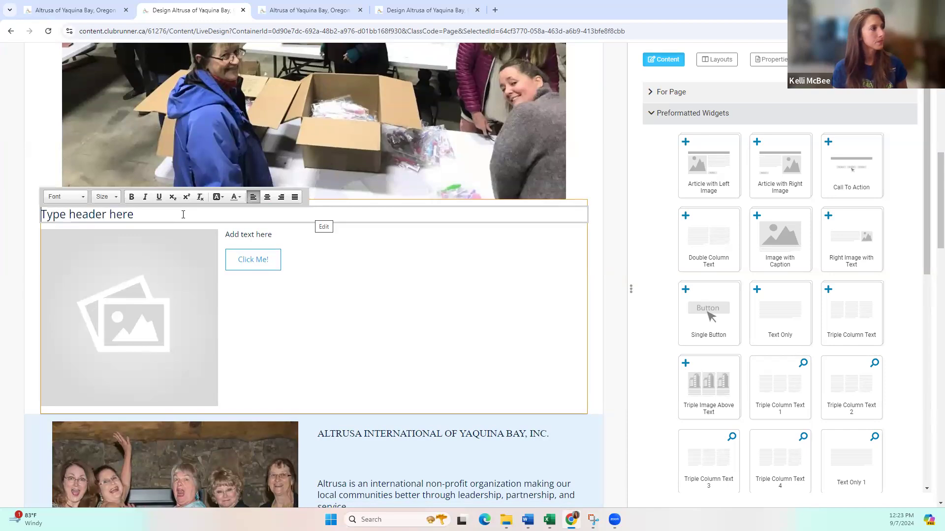
left_click_drag(183, 215, 2, 234)
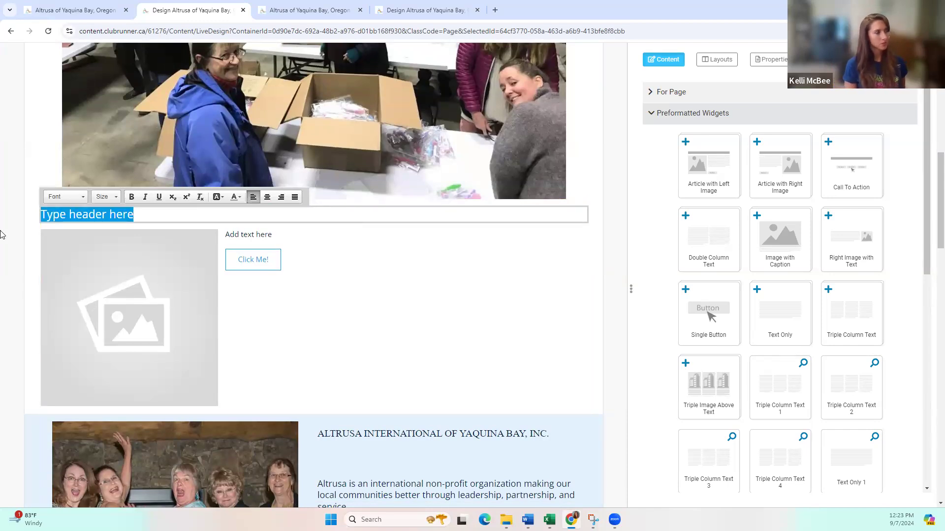
type("Test")
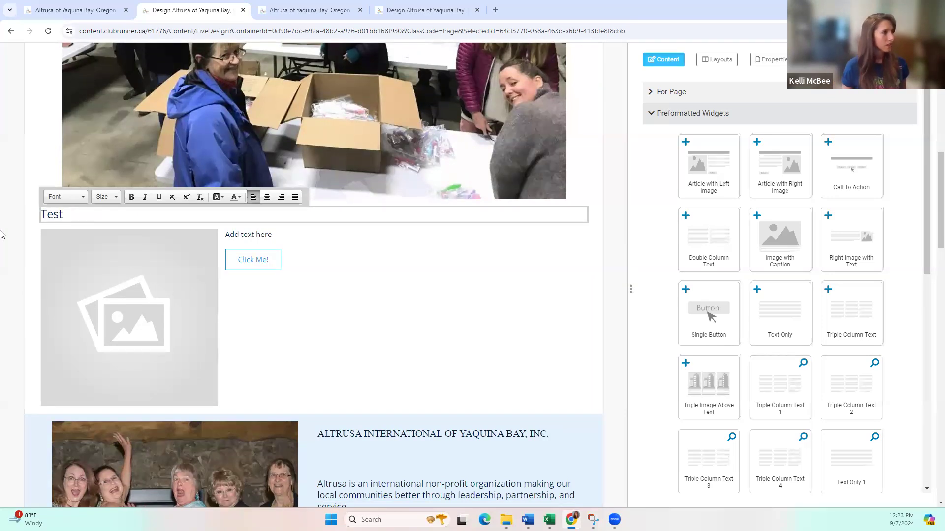
left_click_drag(66, 214, 20, 213)
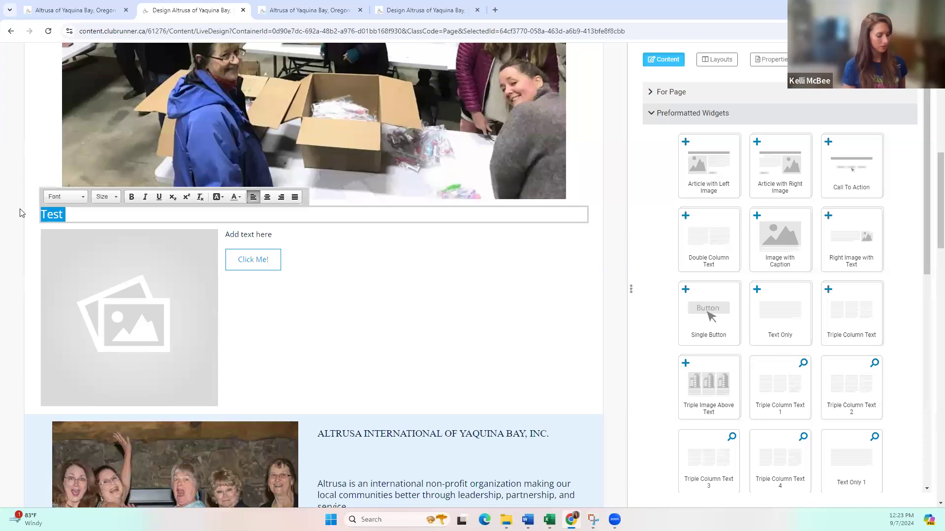
type("G")
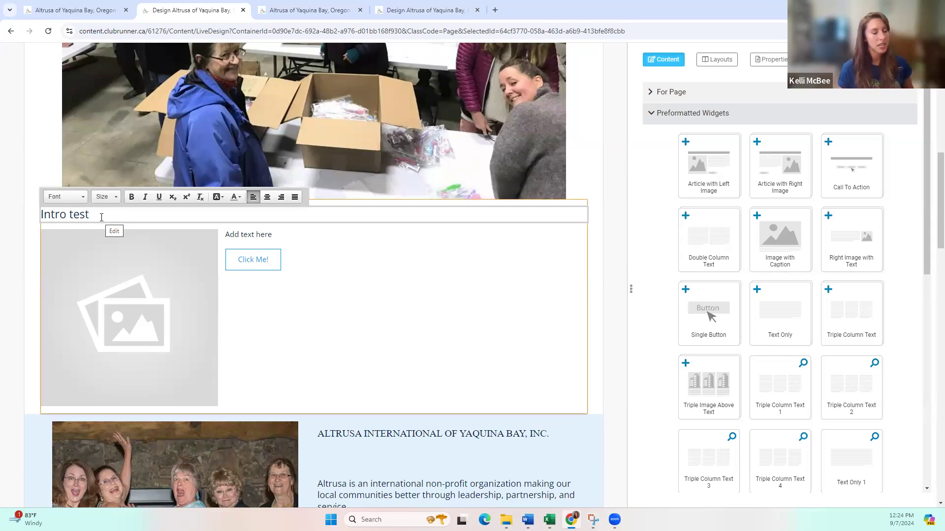
Make the article widget's "Intro test" header bold and set its font to Comic Sans MS
left_click_drag(103, 212, 40, 215)
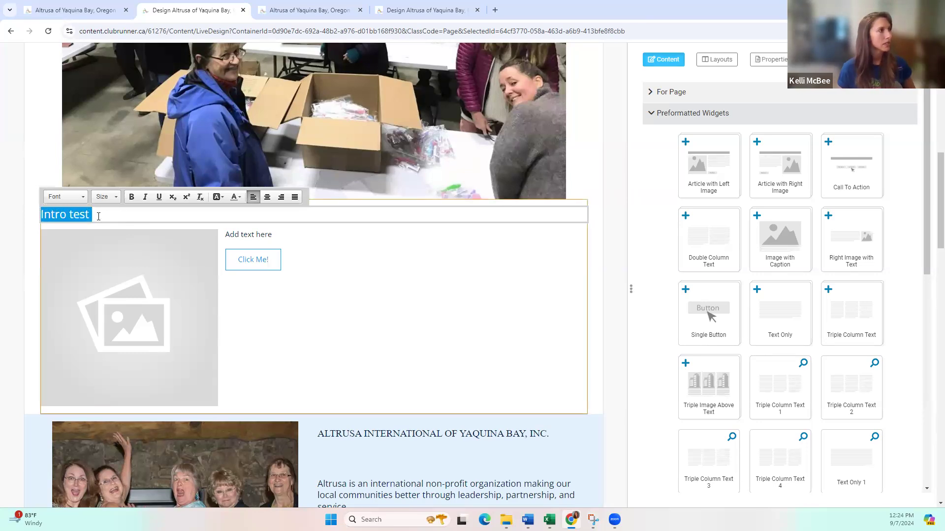
left_click(131, 197)
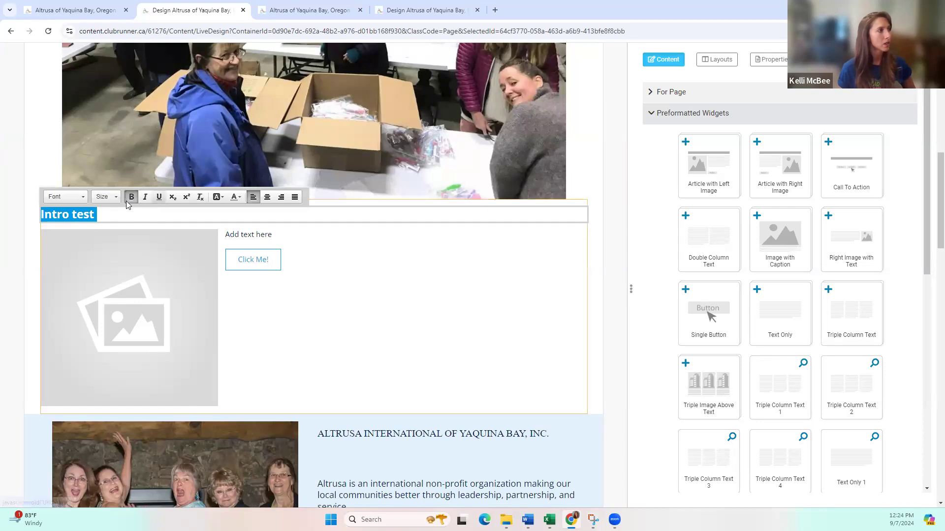
left_click(84, 198)
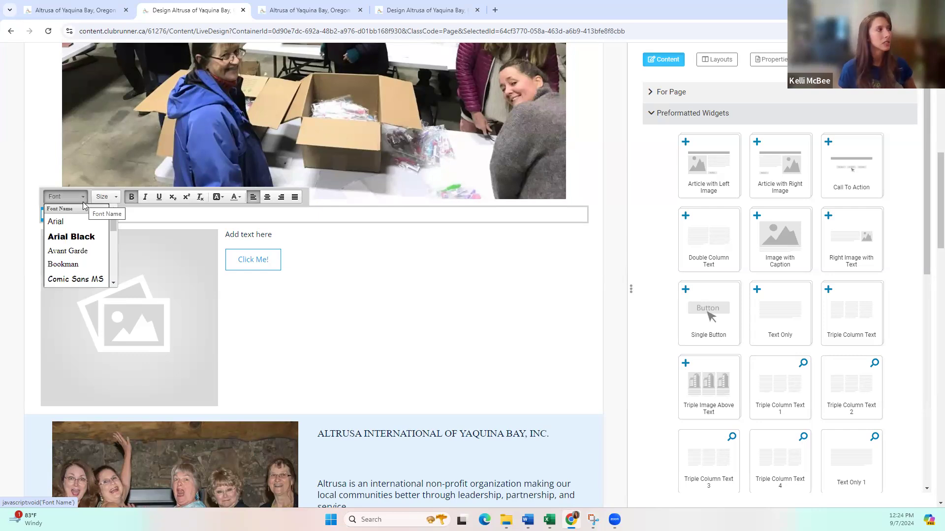
scroll(80, 269, "down", 1)
scroll(78, 266, "down", 1)
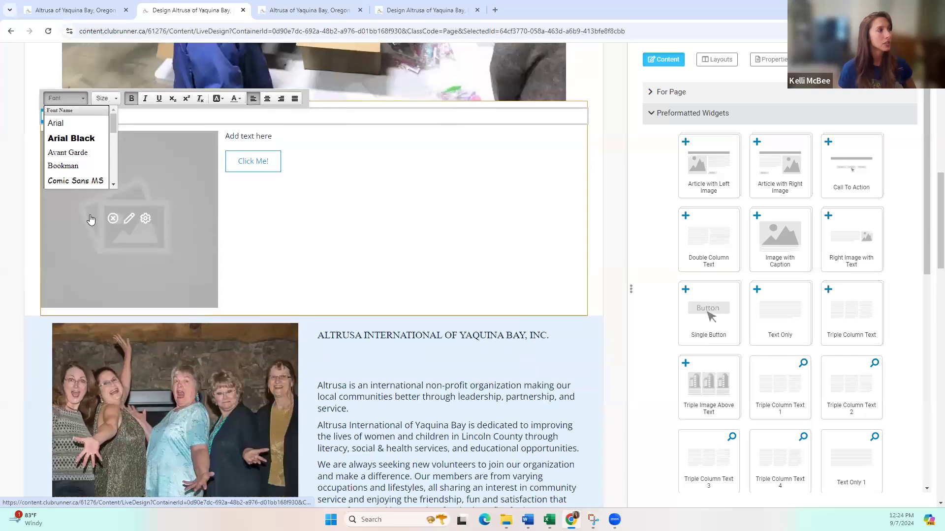
scroll(91, 220, "up", 1)
mouse_move(113, 179)
left_mouse_down()
mouse_move(115, 228)
mouse_move(114, 192)
left_mouse_up()
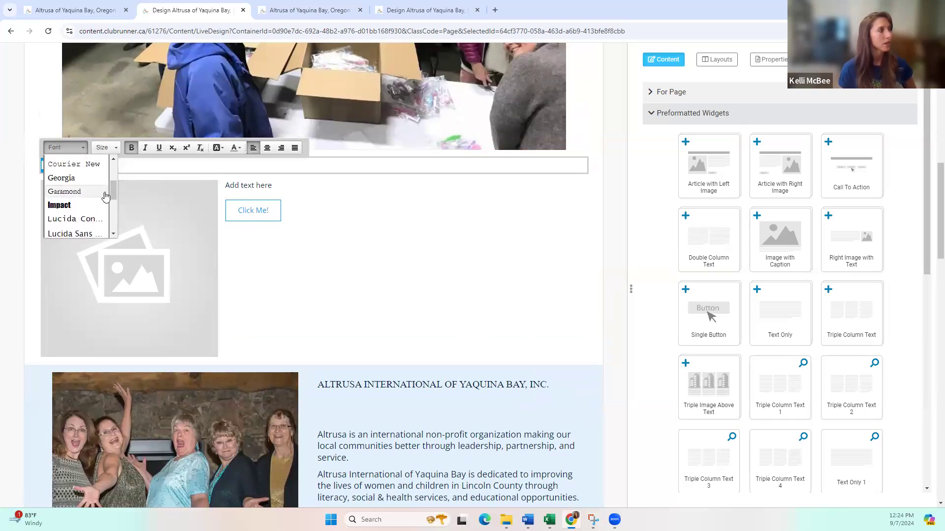
left_click(82, 179)
left_click(82, 149)
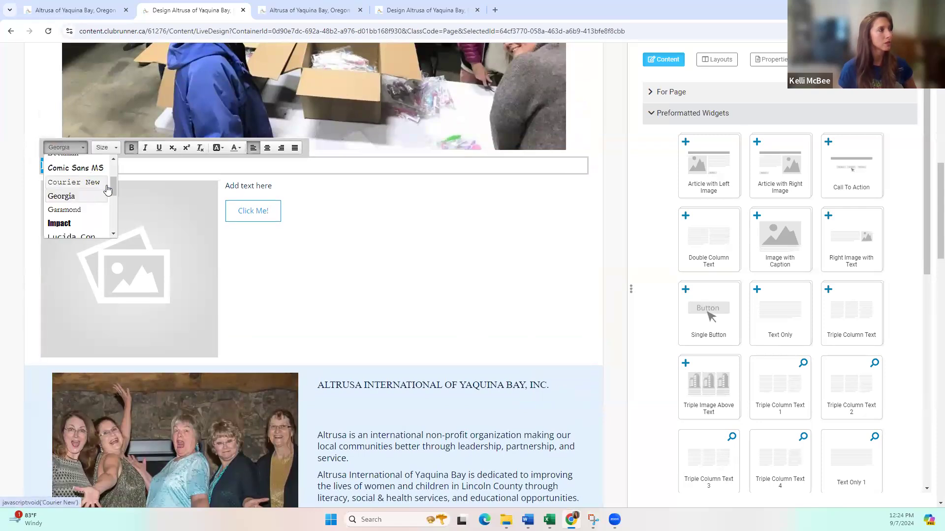
left_click(89, 167)
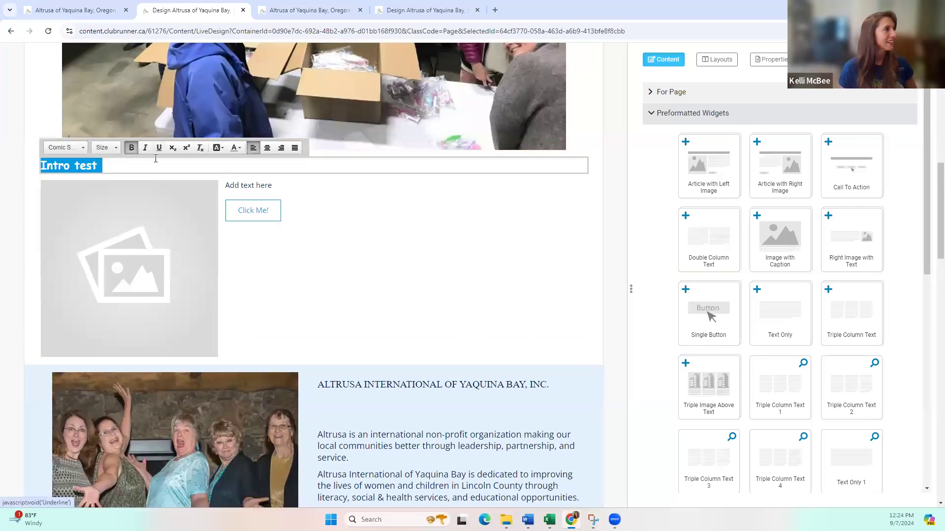
Set the font size of the article widget's "Intro test" header to 48
left_click(116, 148)
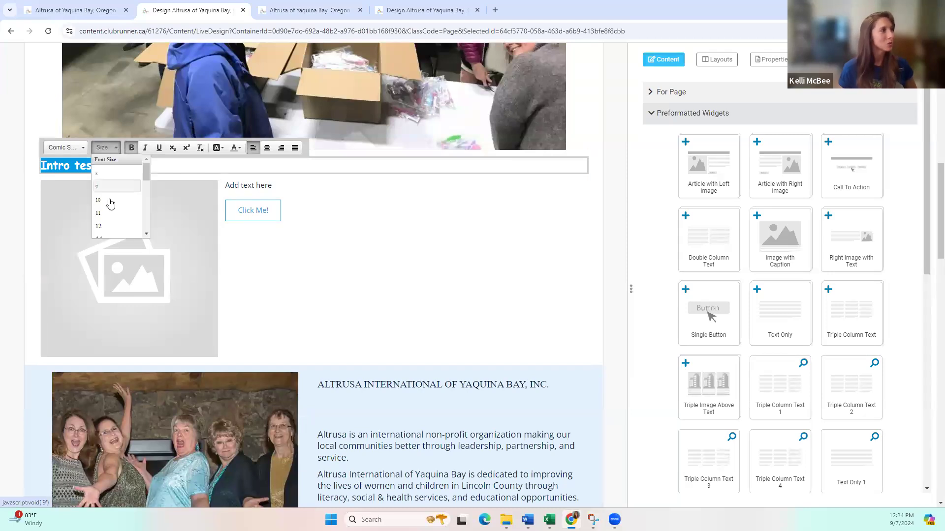
scroll(121, 207, "down", 2)
left_click_drag(144, 108, 147, 147)
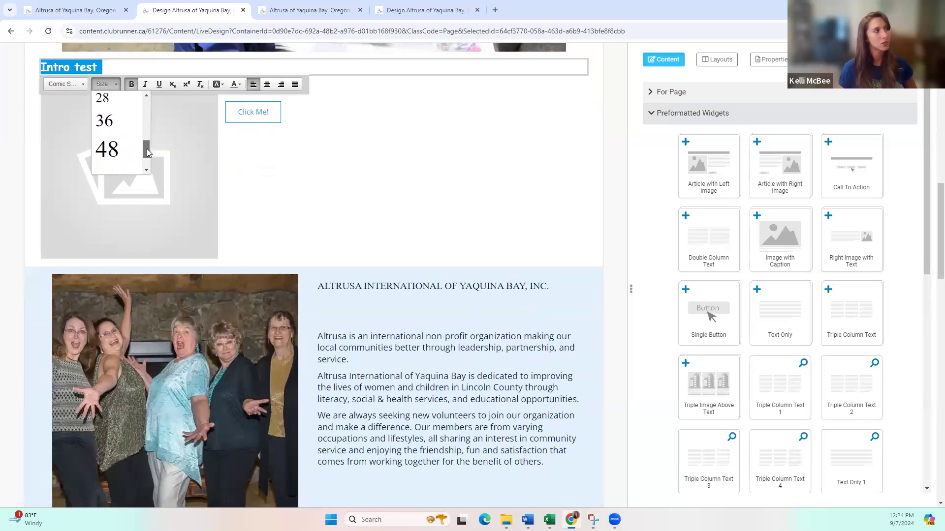
left_click(120, 148)
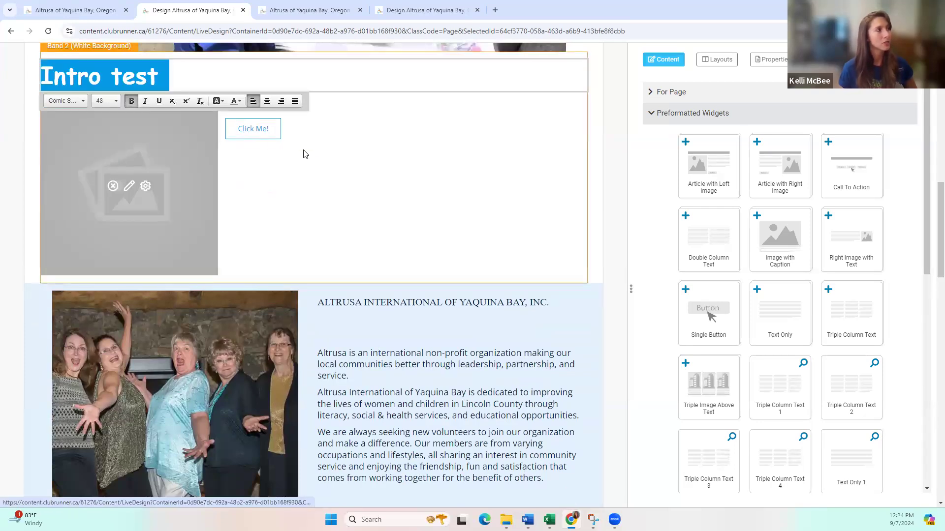
scroll(305, 154, "up", 2)
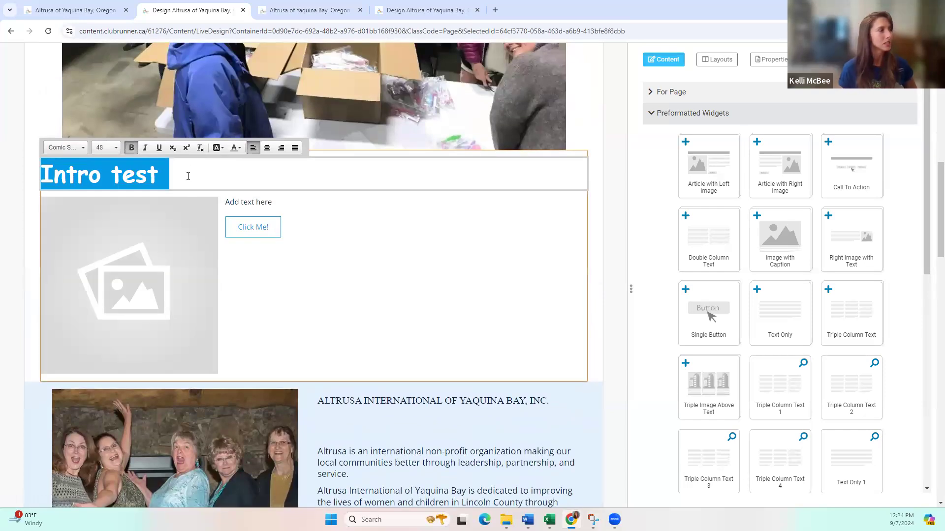
Remove the bold formatting from the "Intro test" header and leave it without italics
left_click(144, 148)
left_click(132, 148)
left_click(144, 148)
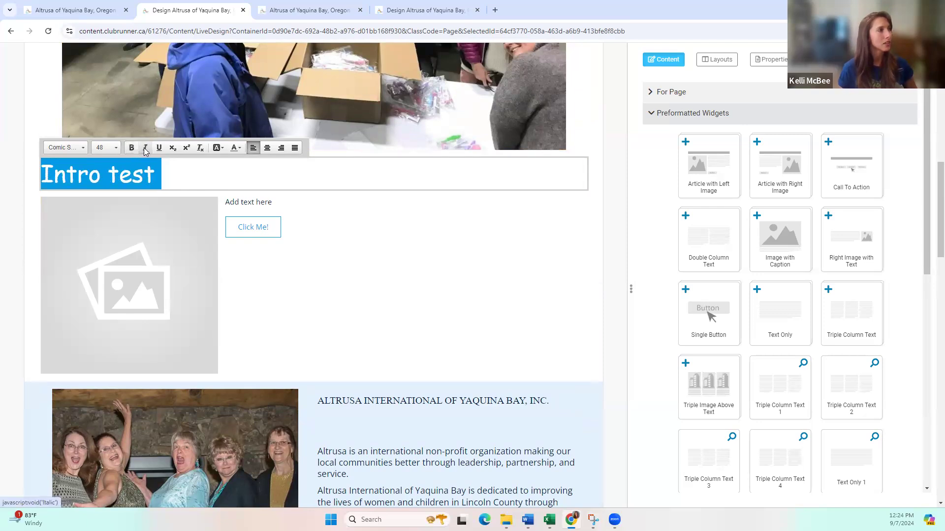
Try to apply the custom text colour #3333ff to the "Intro test" header
left_click(239, 148)
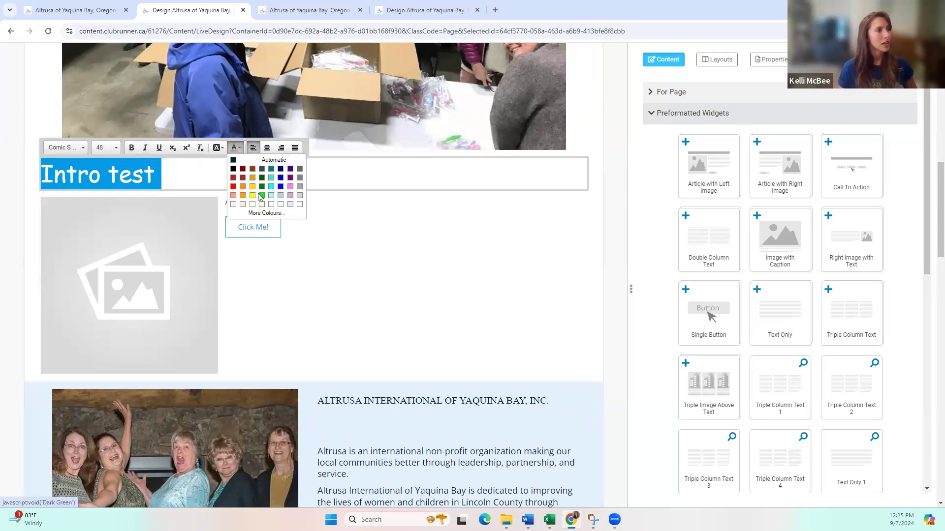
left_click(274, 215)
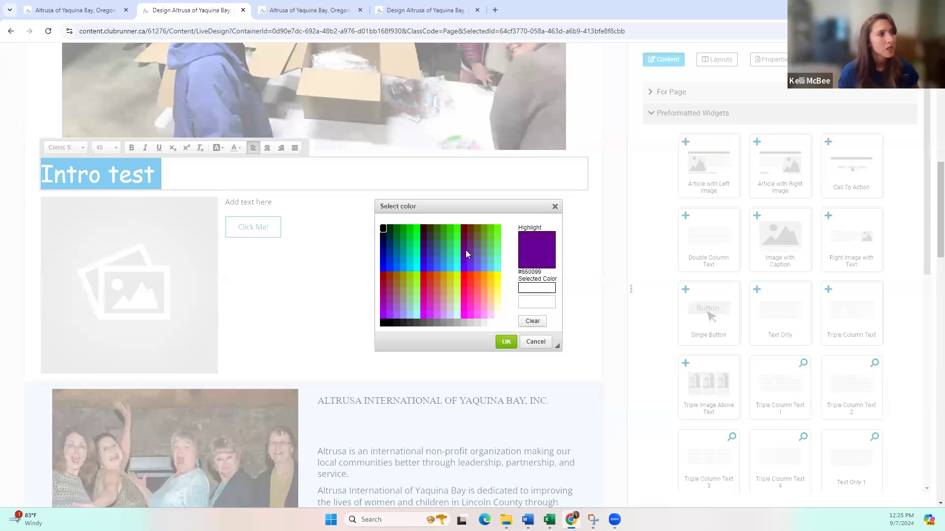
left_click(429, 266)
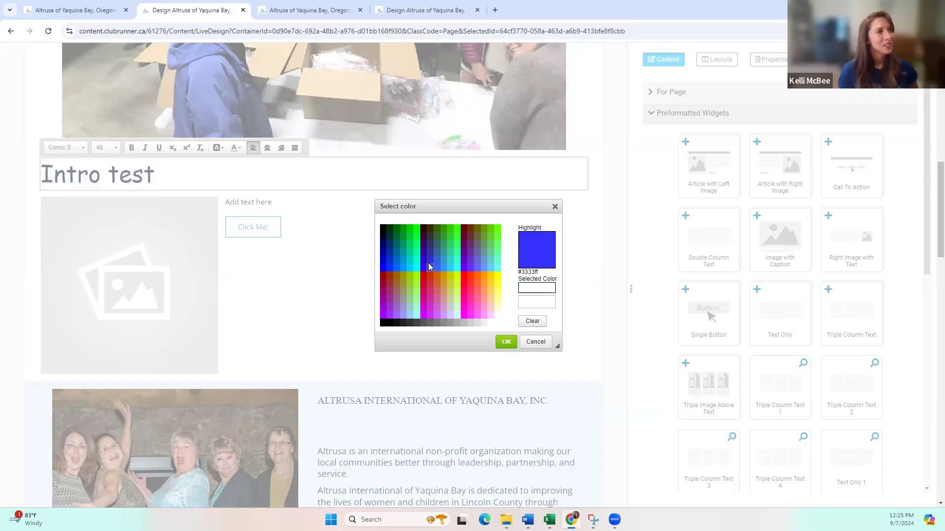
left_click(505, 342)
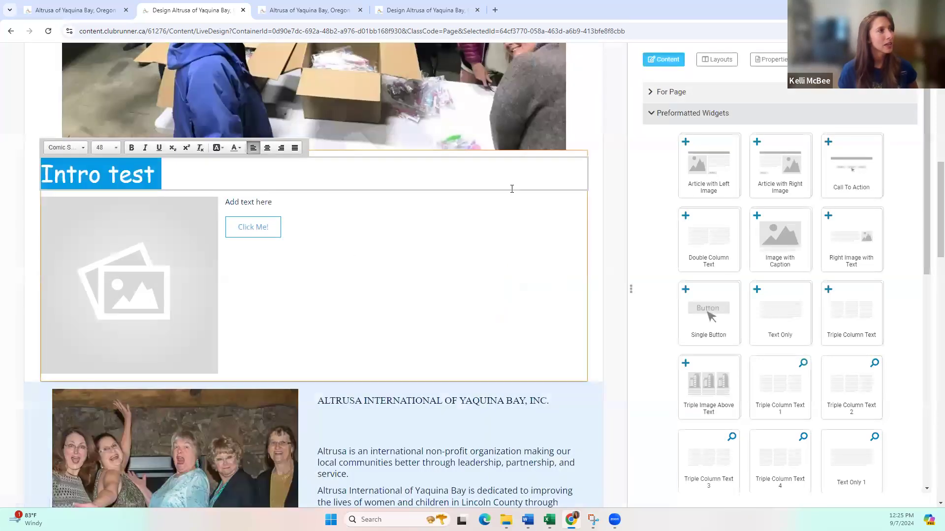
left_click(362, 237)
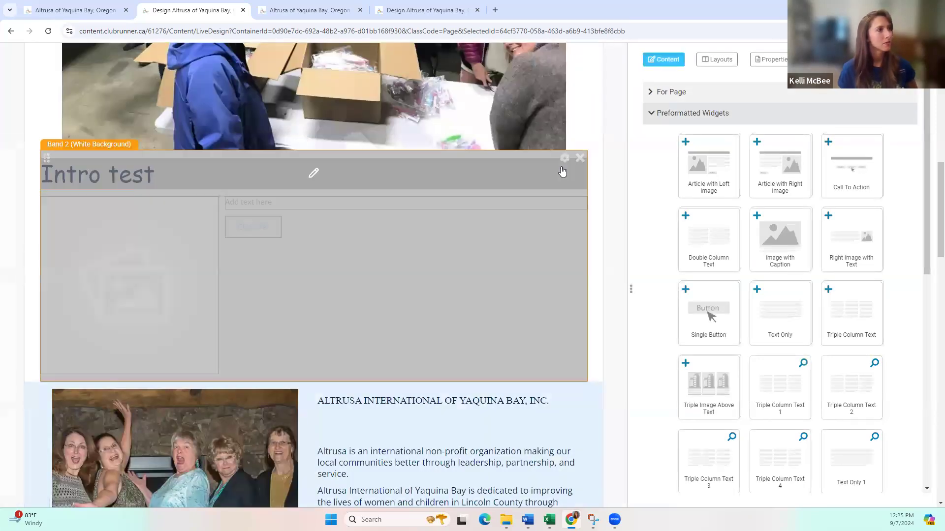
left_click(143, 176)
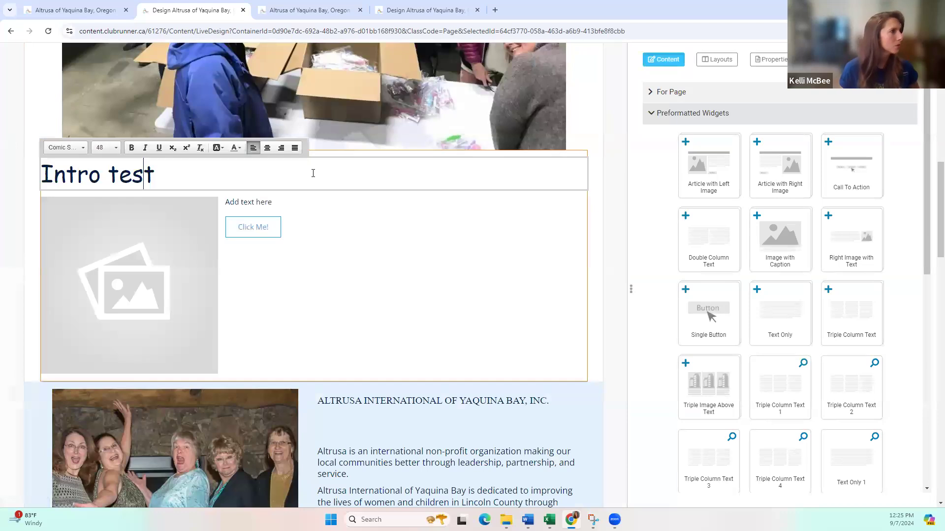
Select the whole "Intro test" header and set its text colour to Blue
left_click_drag(188, 176, 41, 166)
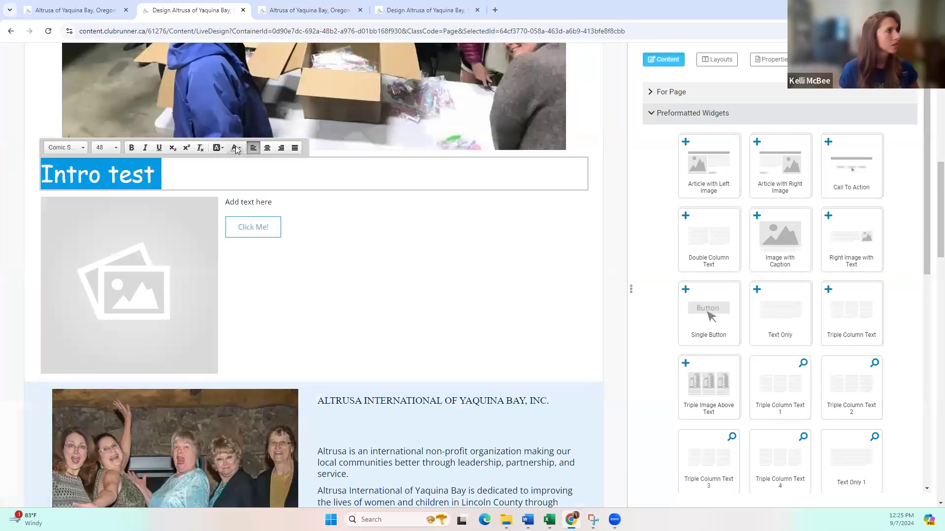
left_click(239, 147)
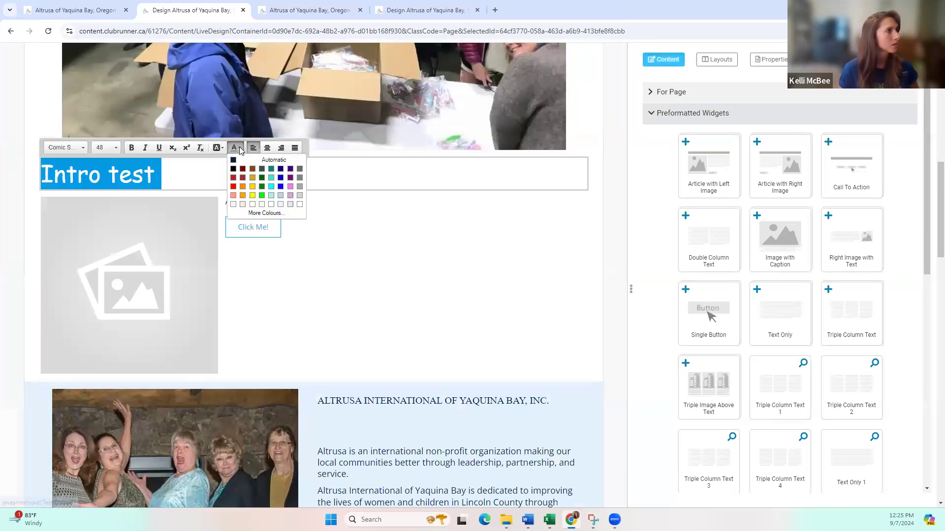
left_click(281, 186)
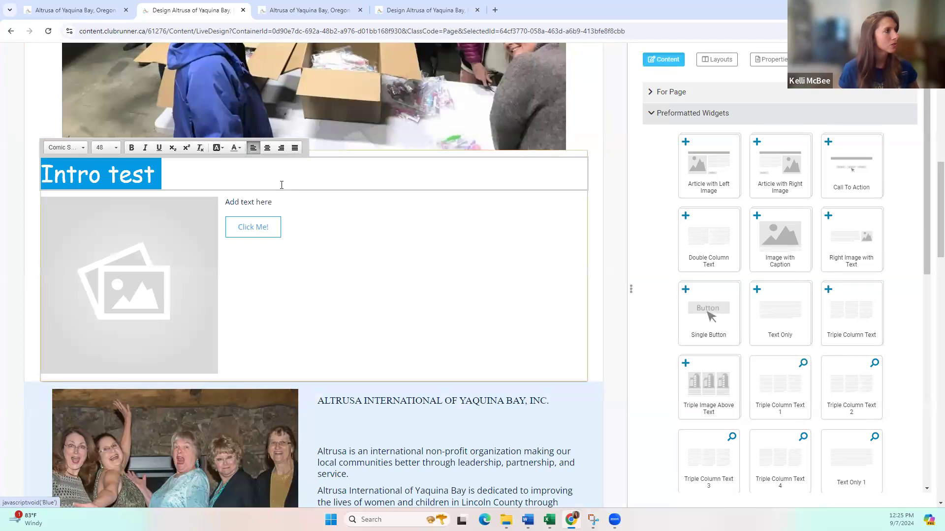
Apply a Medium Blue background colour behind the "Intro test" header text
left_click(224, 148)
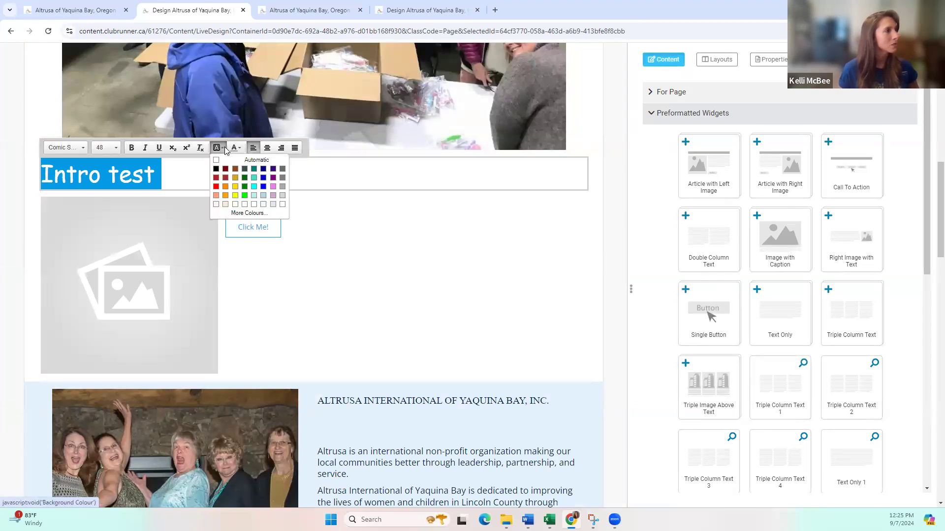
left_click(263, 178)
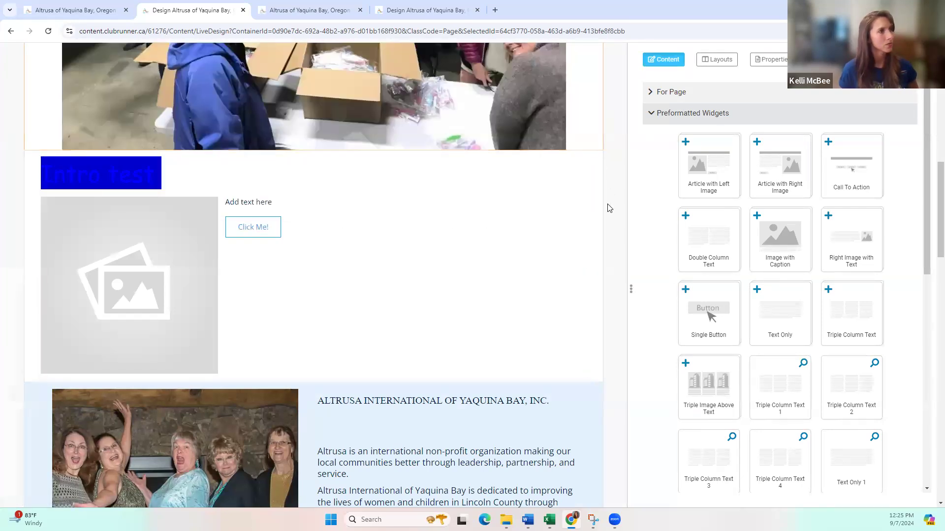
left_click(590, 200)
left_click(162, 175)
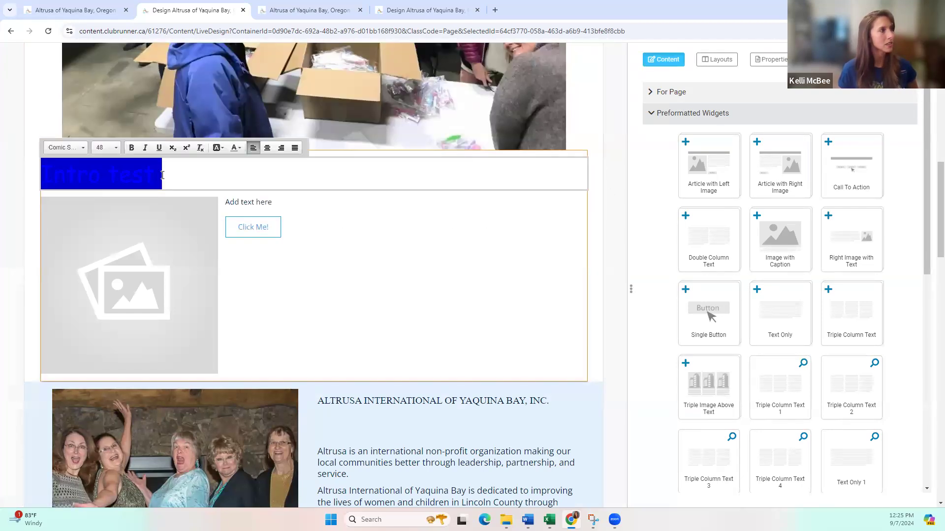
Set the text colour of the "Intro test" header to white against its blue background
left_click(237, 149)
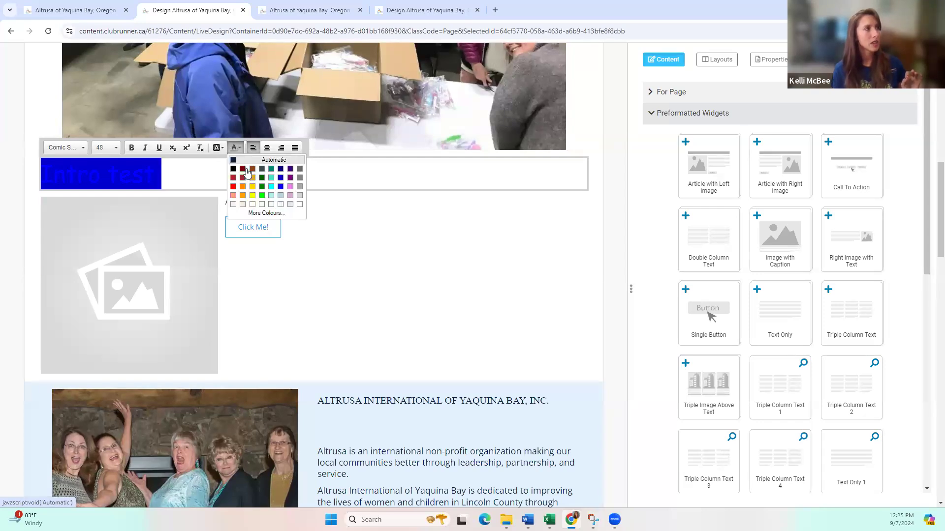
left_click(300, 209)
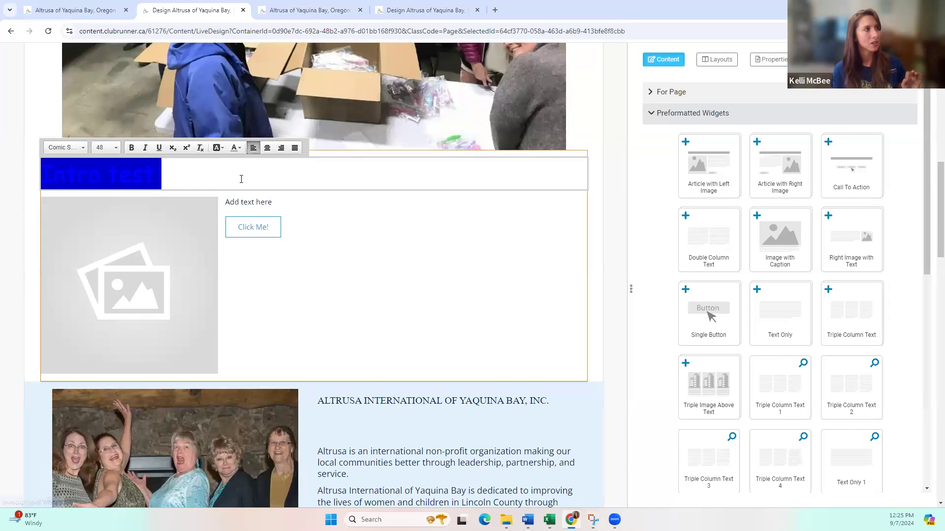
left_click(240, 149)
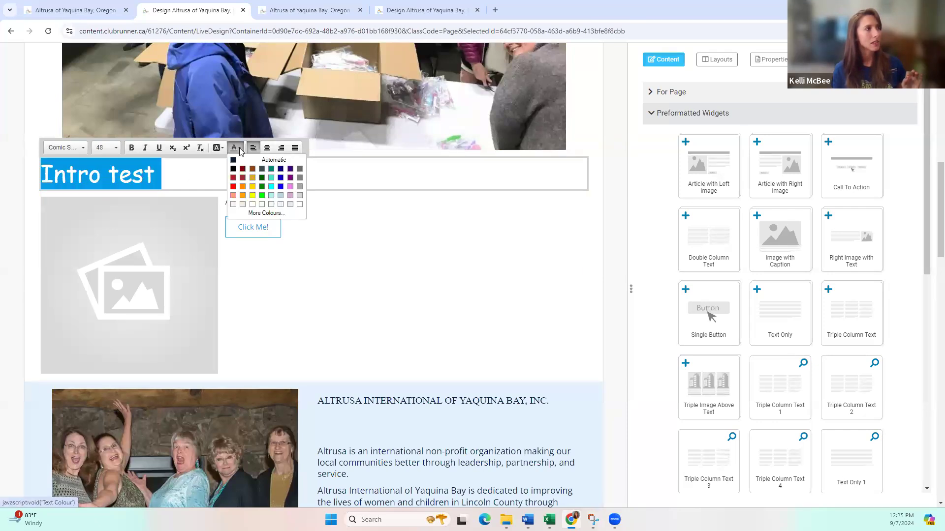
left_click(298, 205)
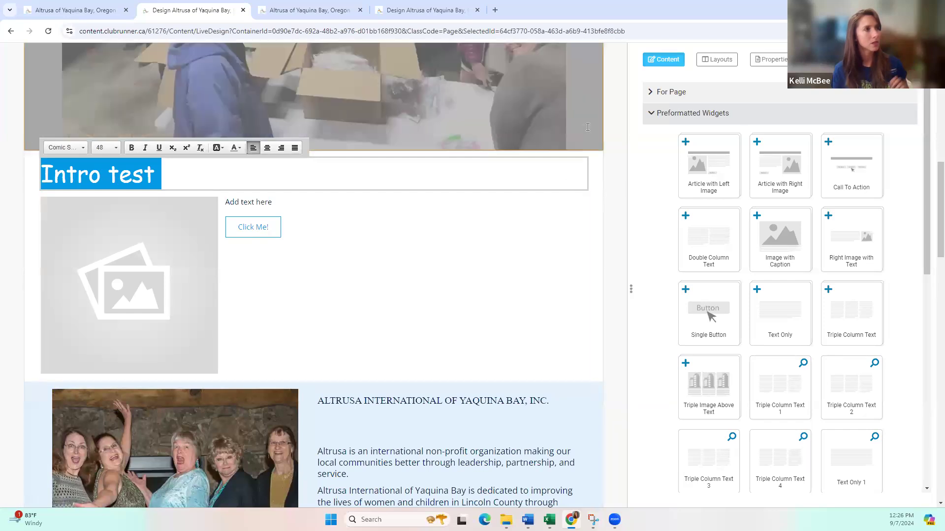
left_click(612, 214)
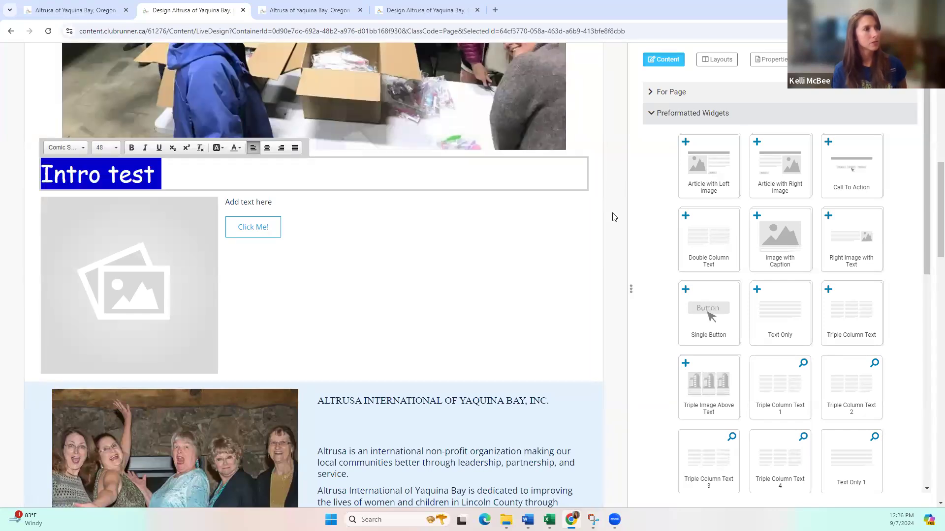
Reset the background colour of the "Intro test" header to Automatic
left_click_drag(719, 375, 535, 479)
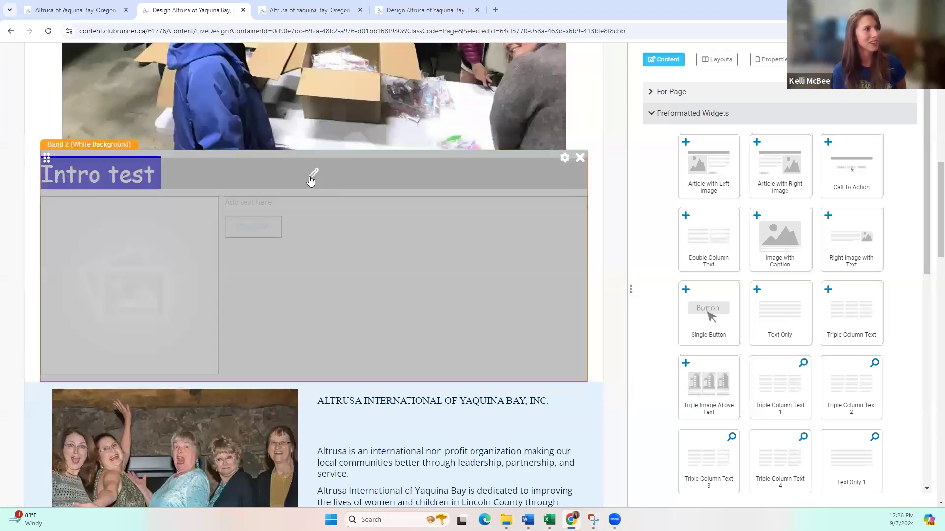
left_click(312, 176)
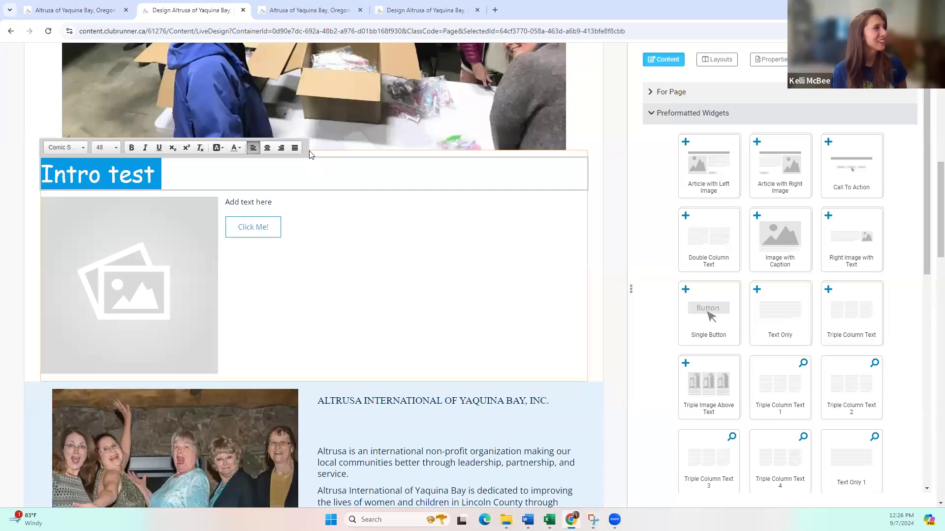
left_click(221, 148)
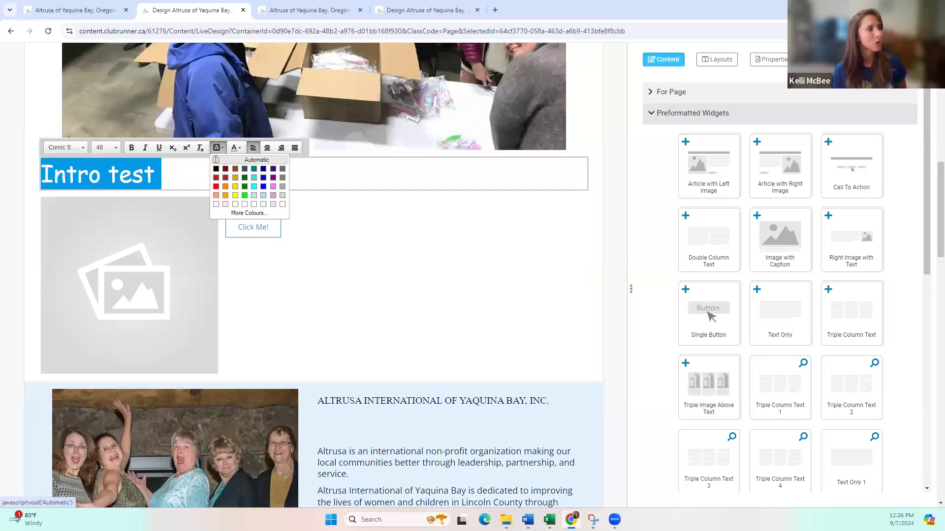
left_click(215, 160)
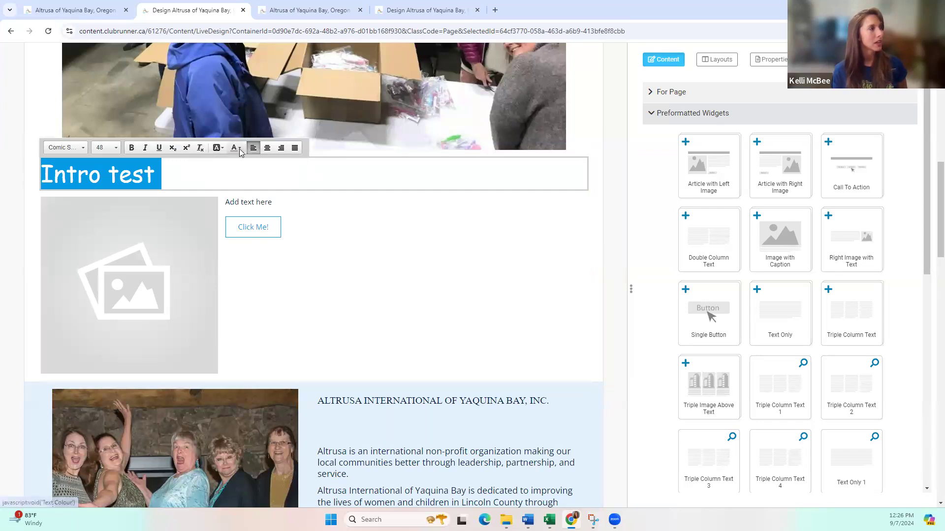
left_click(606, 198)
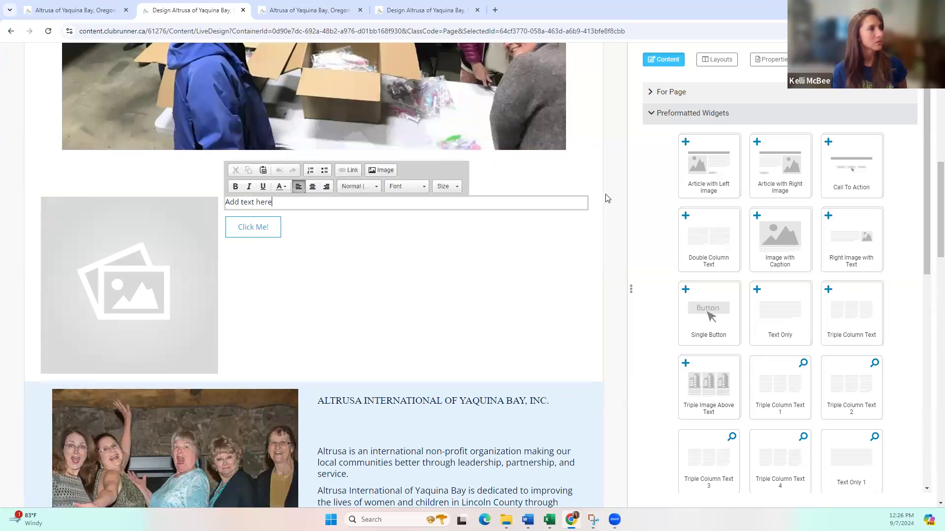
Select the white "Intro test" header text and set its text colour to Medium Blue
left_click(195, 177)
left_click(236, 149)
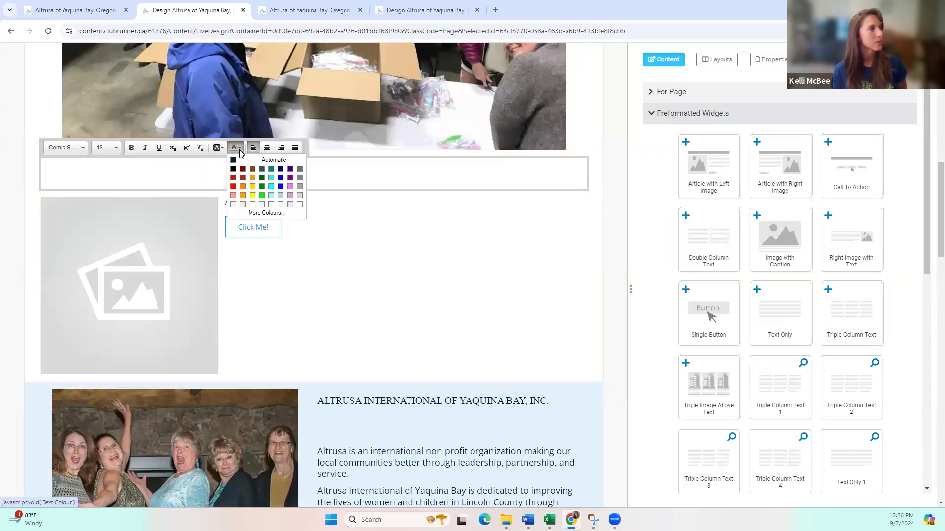
left_click(280, 179)
left_click_drag(258, 176, 0, 184)
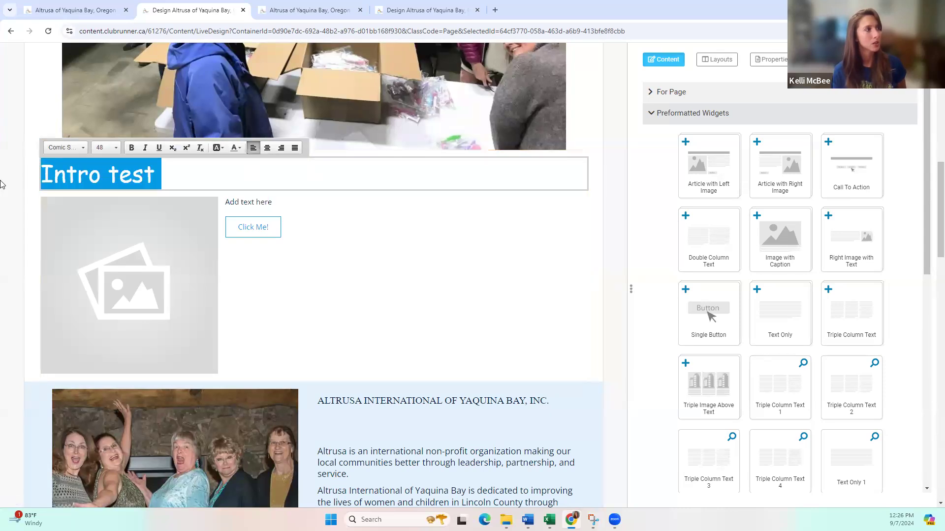
left_click(240, 149)
left_click(281, 183)
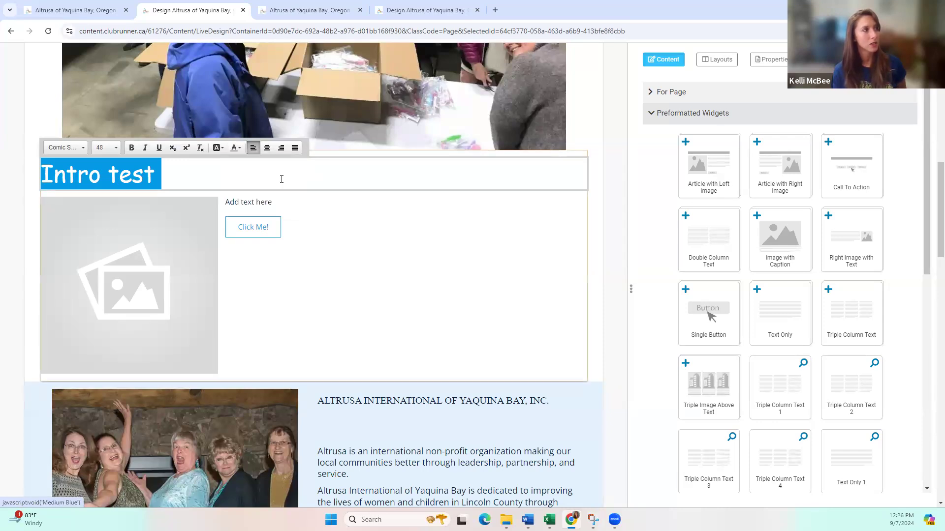
left_click(610, 126)
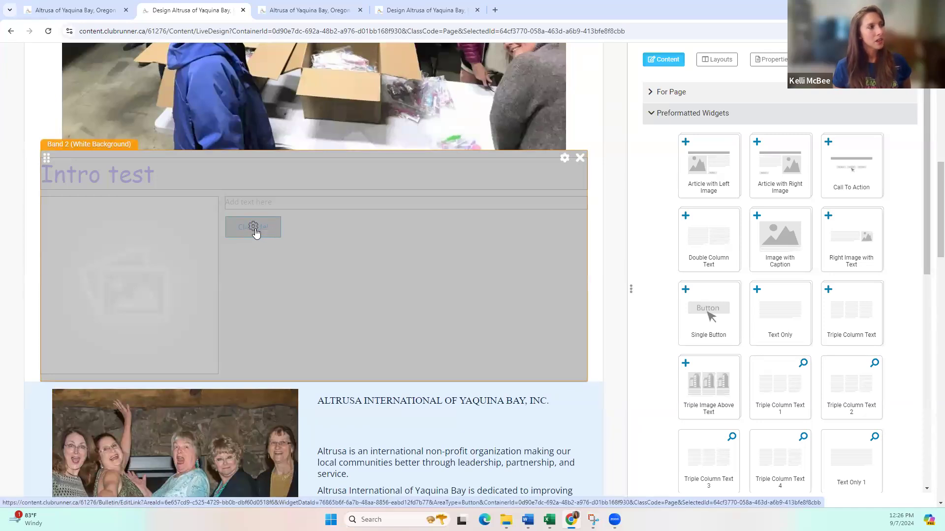
Open the details of the article widget's "Click Me!" button and change its label to "Buy Tickets"
left_click(255, 227)
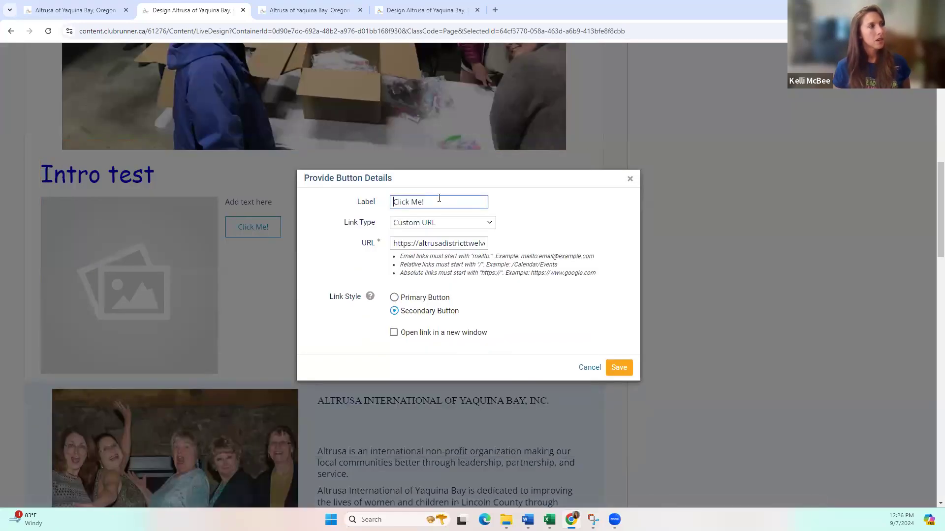
left_click_drag(442, 201, 365, 206)
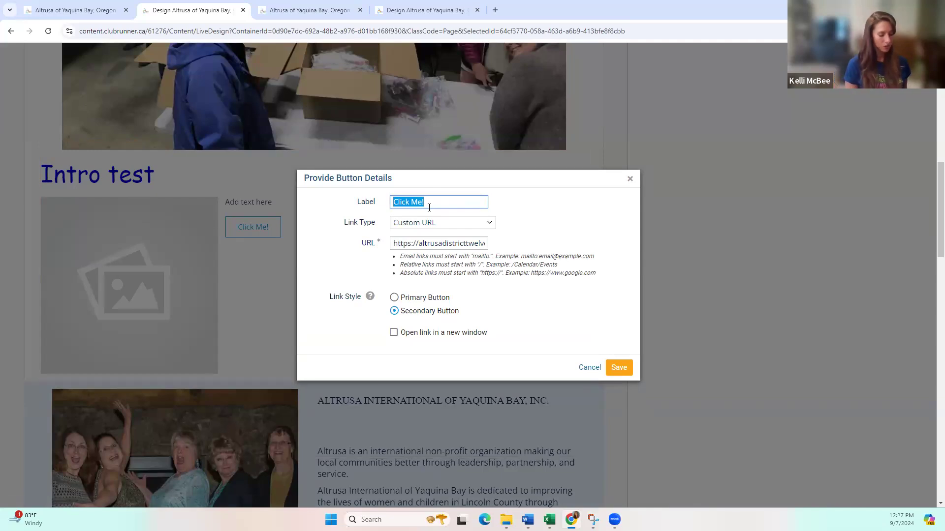
type("Get Your")
key("BackSpace")
key("BackSpace")
key("BackSpace")
key("BackSpace")
key("BackSpace")
key("BackSpace")
key("BackSpace")
type("Buy Your")
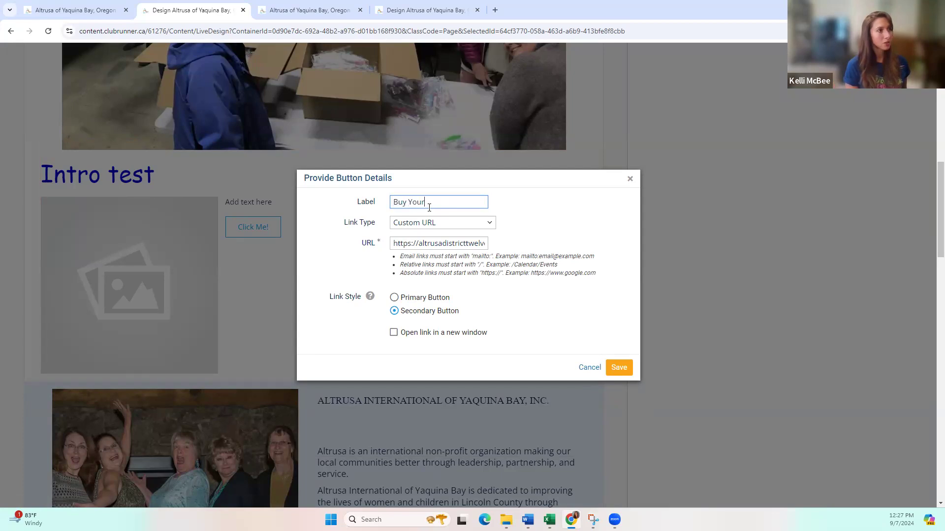
key("BackSpace")
key("BackSpace")
key("BackSpace")
key("BackSpace")
type("Tickets")
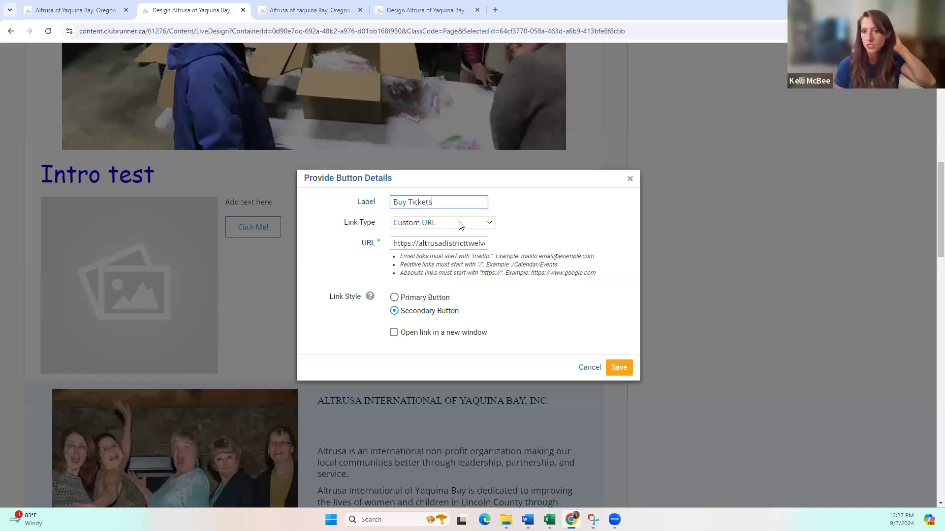
Keep the "Buy Tickets" button's existing custom URL after checking it, and save the button details
left_click(452, 243)
left_click_drag(393, 243, 479, 245)
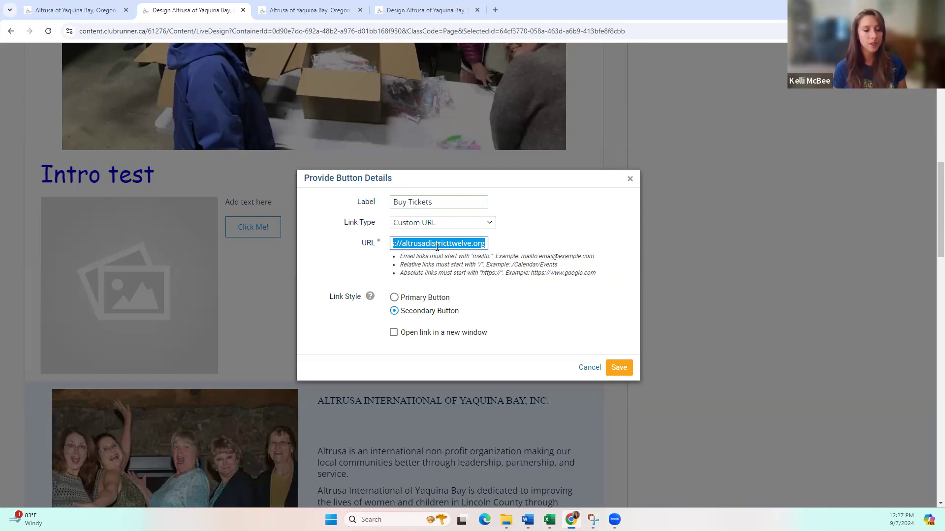
left_click(618, 369)
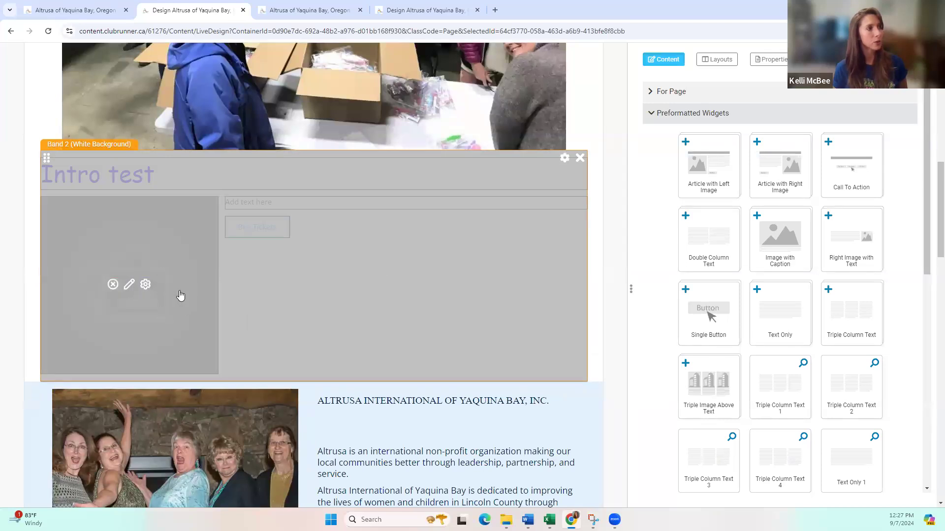
Open the image browser for the article's placeholder picture and look through other clubs' folders, including Hermiston, Mid-Columbia, Pendleton and Roseburg
left_click(129, 285)
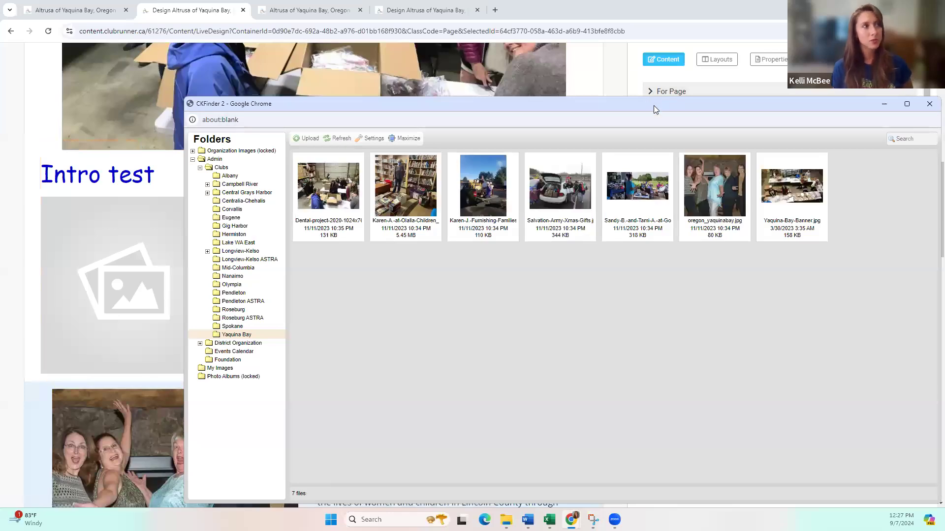
left_click_drag(653, 105, 633, 74)
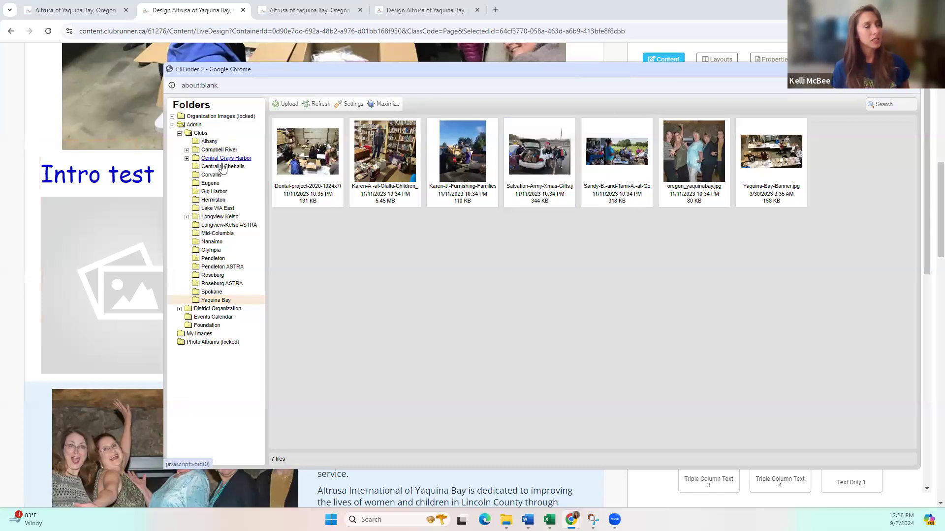
left_click(215, 185)
left_click(215, 192)
left_click(217, 200)
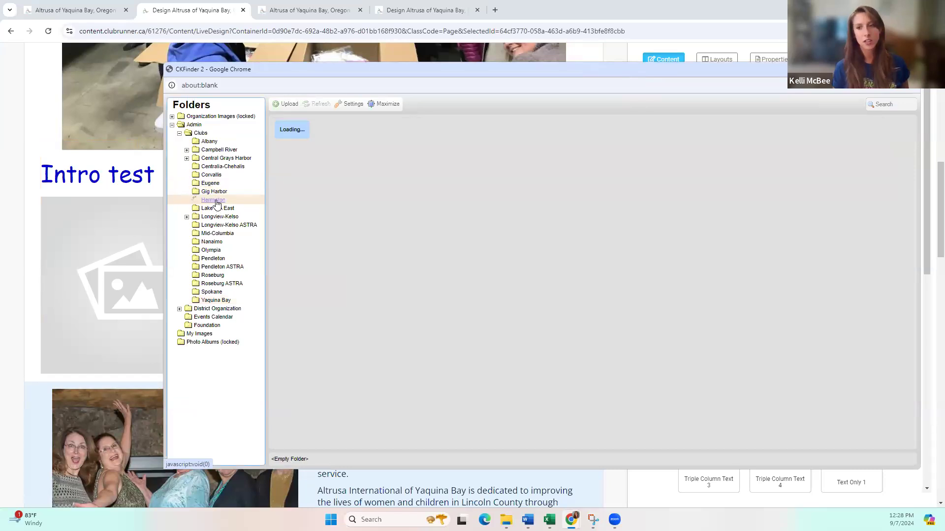
left_click(217, 235)
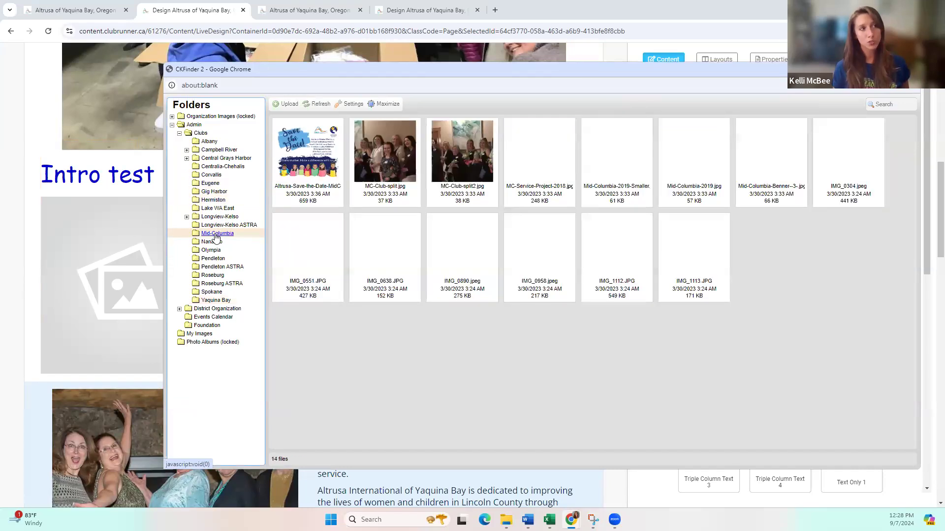
left_click(213, 259)
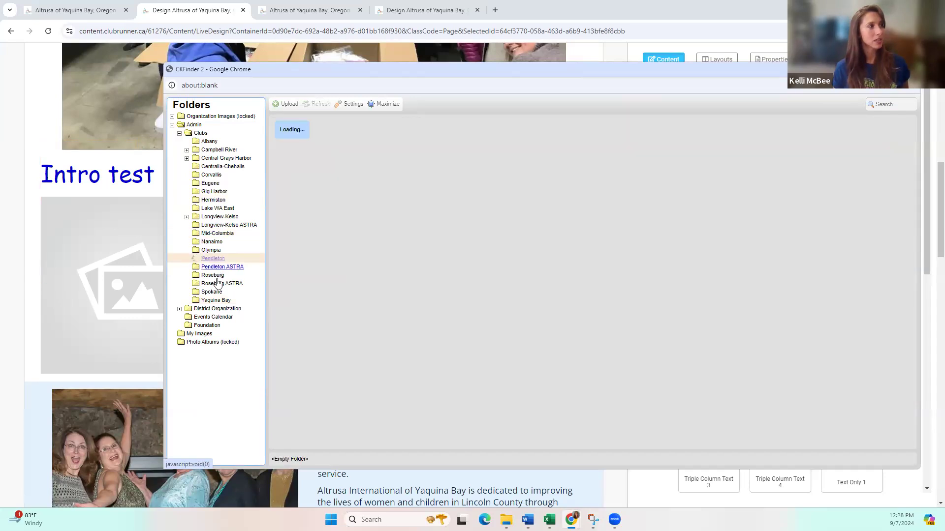
left_click(213, 275)
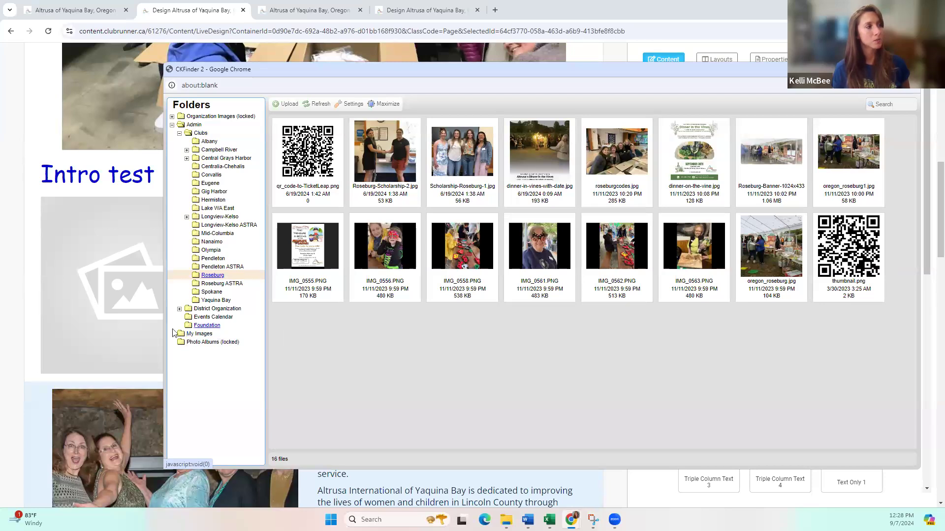
Look through the images stored in the My Images folder
left_click(209, 335)
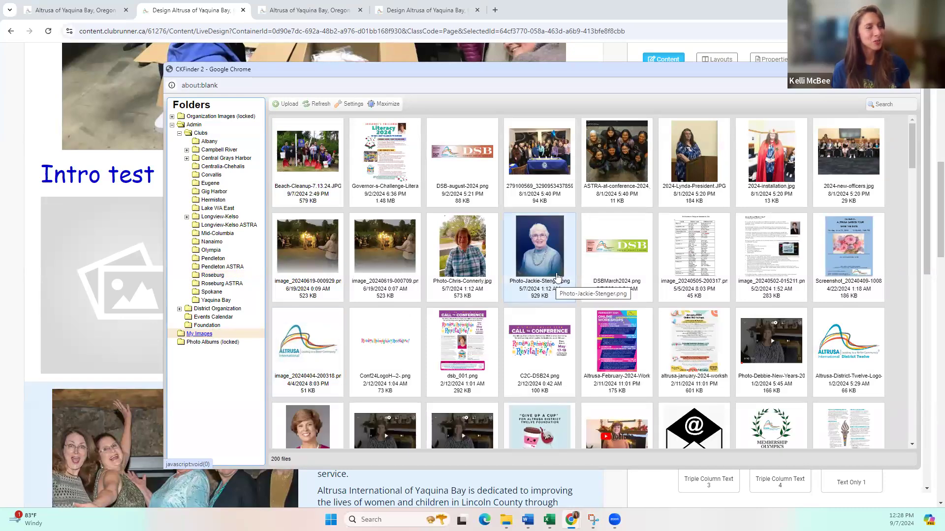
scroll(662, 231, "down", 1)
scroll(662, 231, "down", 3)
scroll(662, 231, "up", 4)
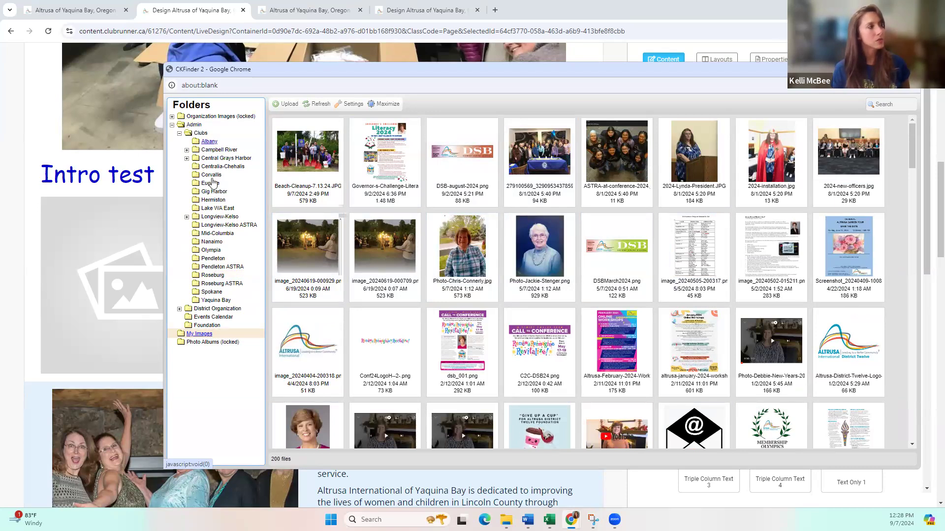
Start an upload to the Yaquina Bay club folder and browse the computer's Pictures to the Altrusa Website Training folder
left_click(226, 301)
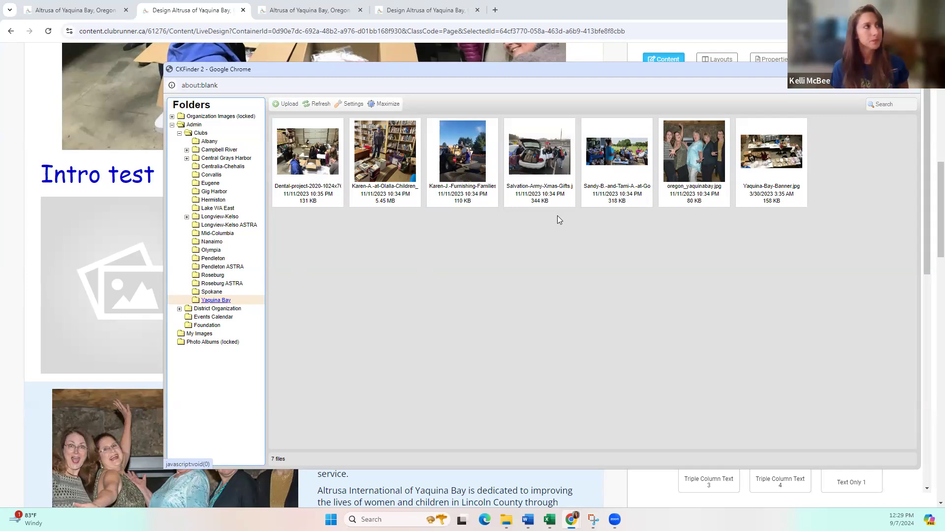
left_click(289, 104)
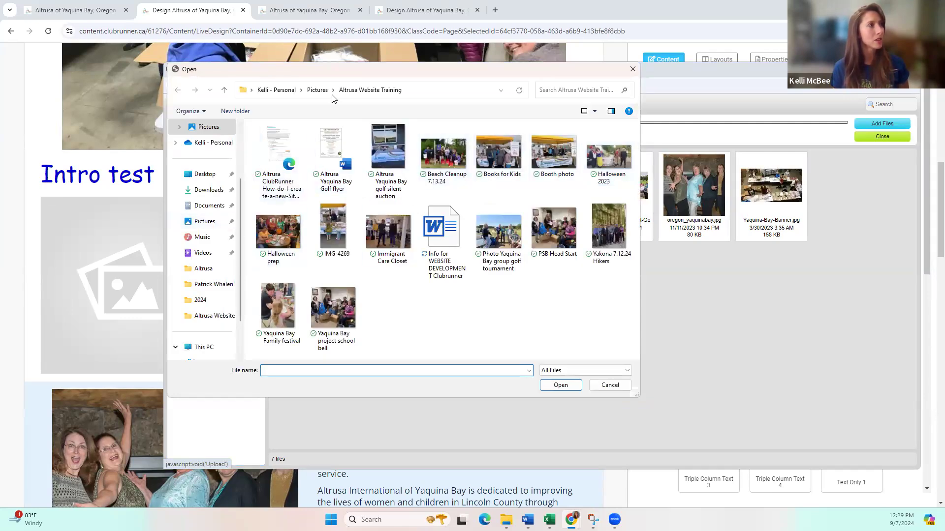
left_click(318, 90)
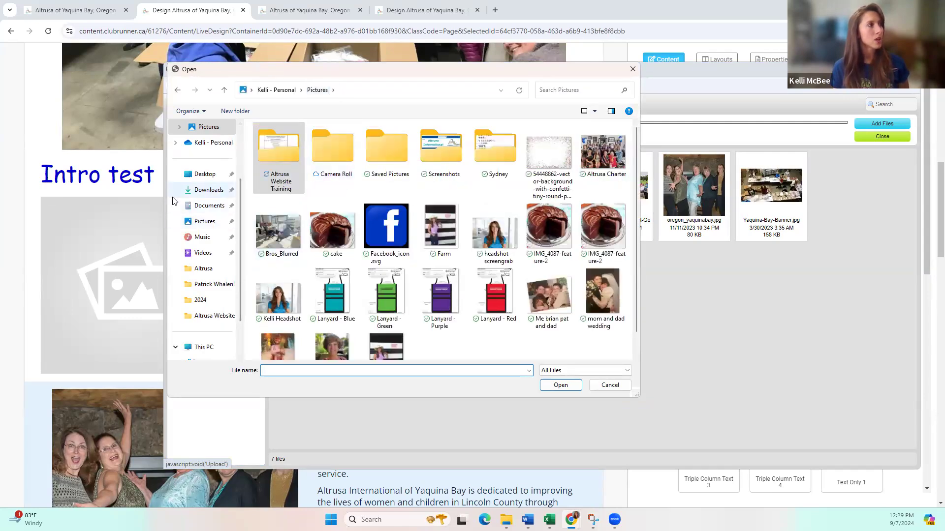
left_click_drag(168, 199, 71, 200)
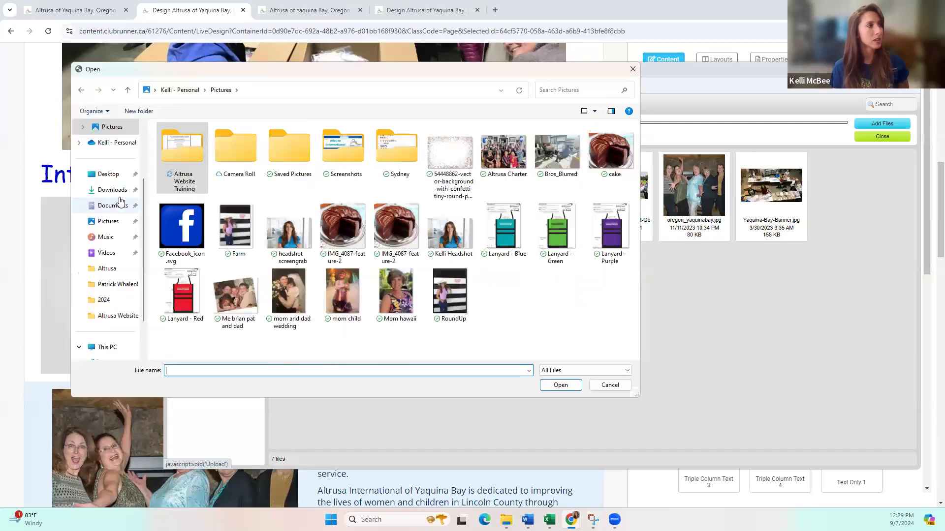
left_click_drag(158, 195, 233, 195)
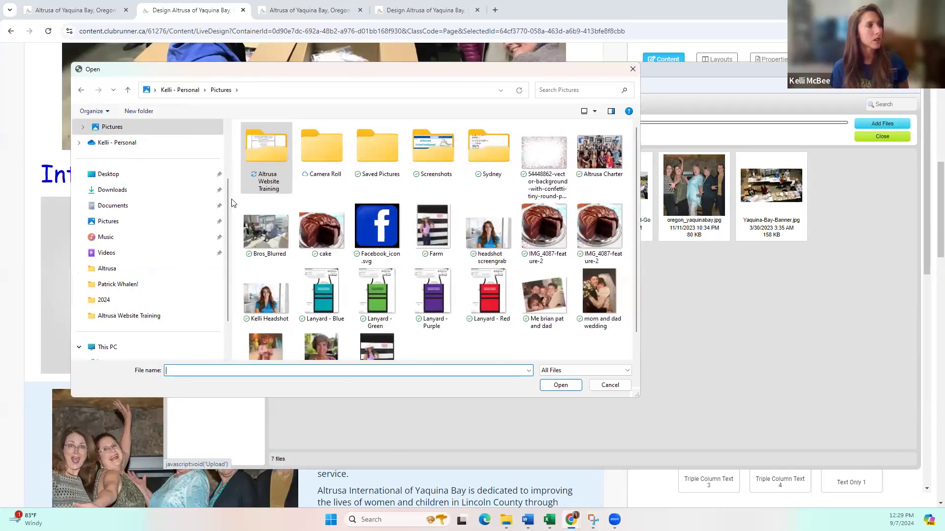
scroll(158, 257, "up", 2)
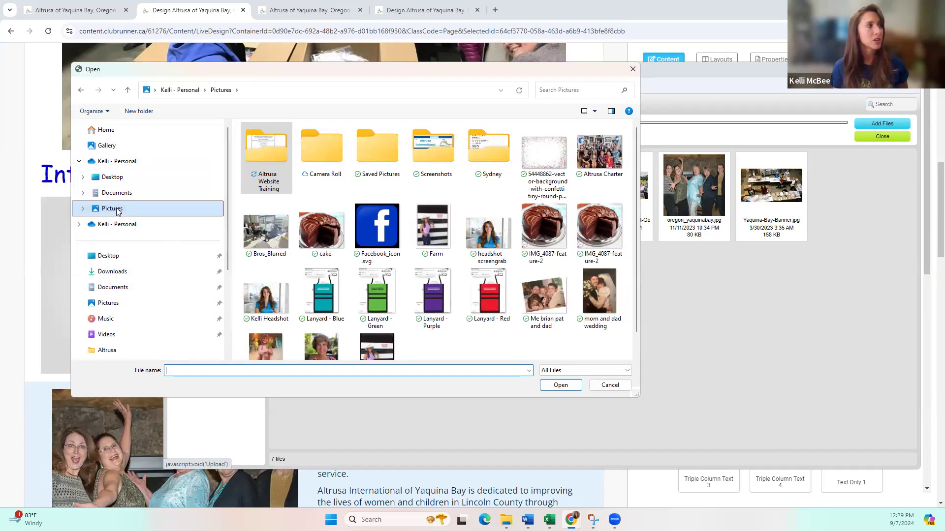
double_click(271, 163)
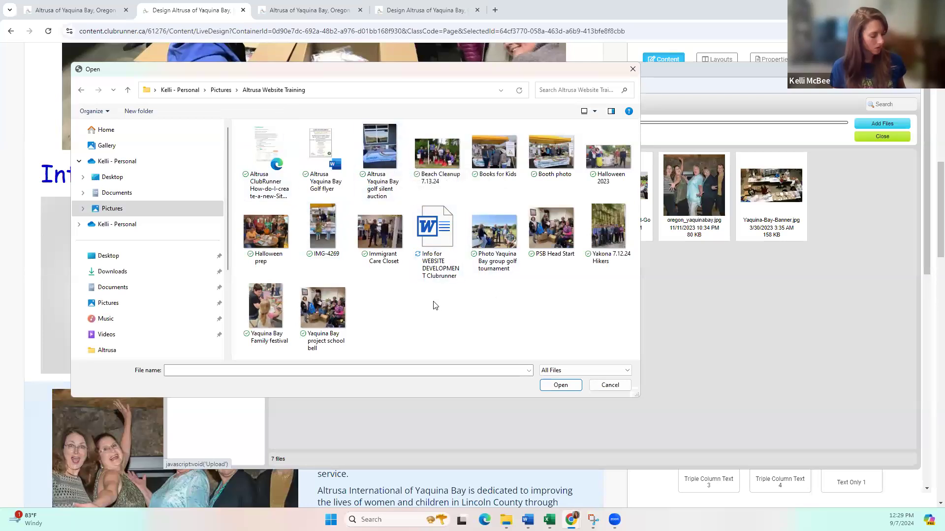
Select all 13 photo and video files in Altrusa Website Training, leaving out the documents, and upload them to the Yaquina Bay folder
left_click(374, 148)
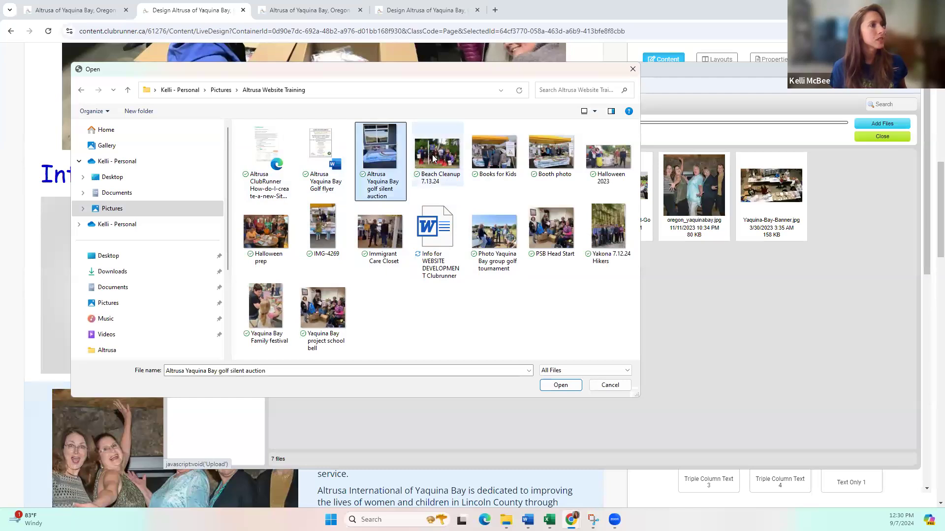
left_click(439, 158, "ctrl")
left_click(493, 154, "ctrl")
left_click(556, 160, "ctrl")
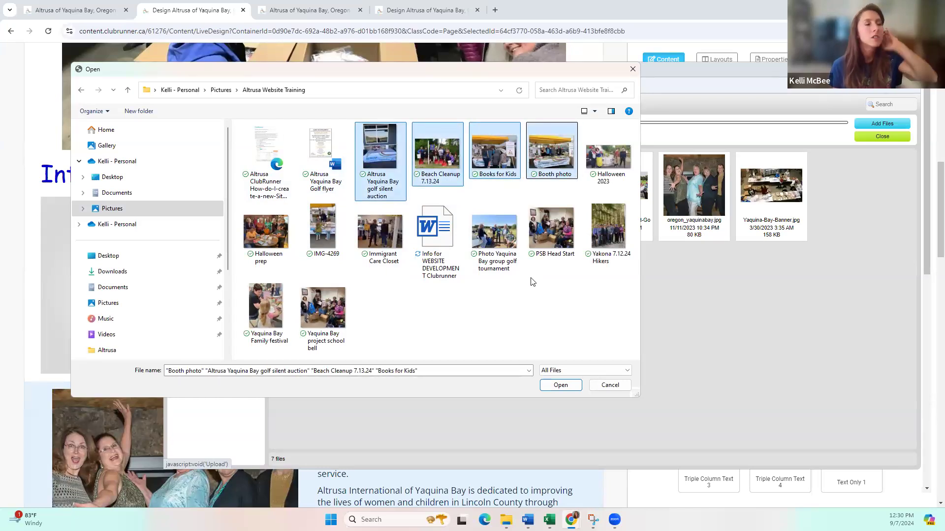
left_click(625, 156, "ctrl")
left_click(268, 231, "ctrl")
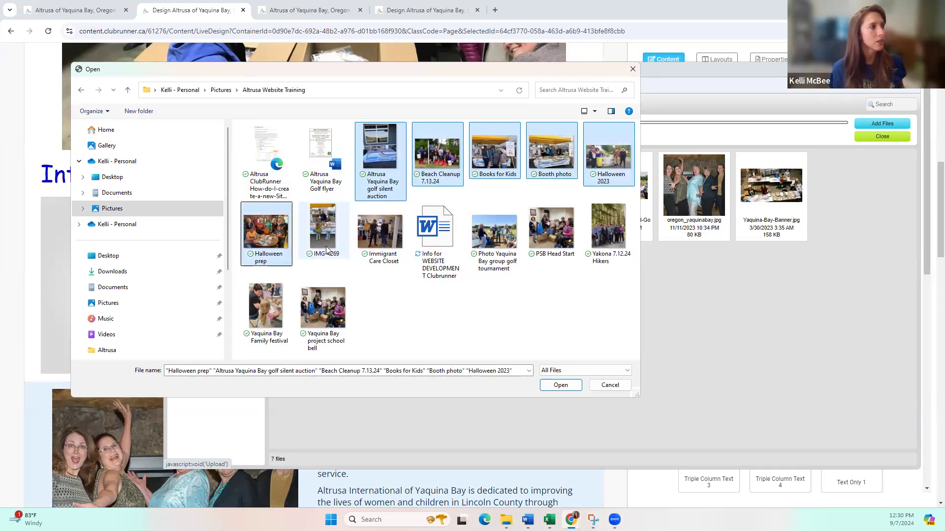
left_click(323, 229, "ctrl")
left_click(380, 231, "ctrl")
left_click(494, 231, "ctrl")
left_click(551, 228, "ctrl")
left_click(609, 228, "ctrl")
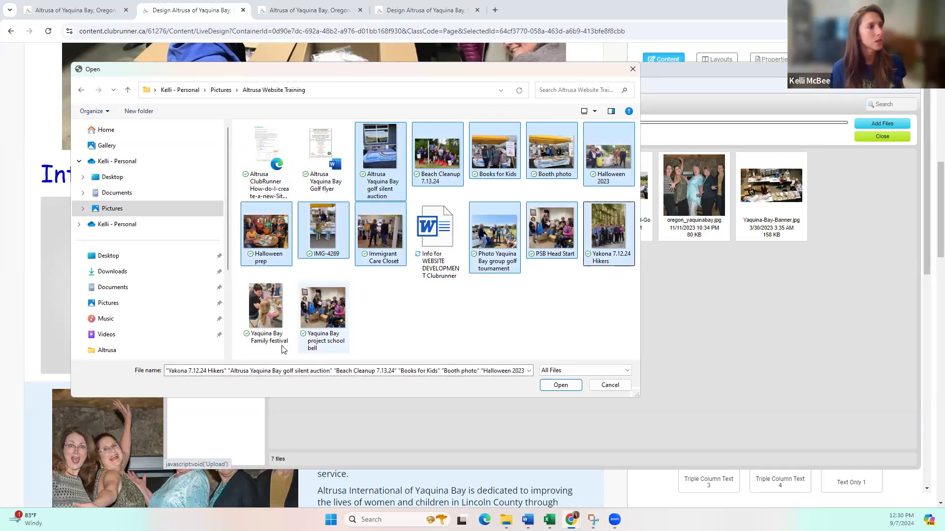
left_click(281, 342, "ctrl")
left_click(321, 320, "ctrl")
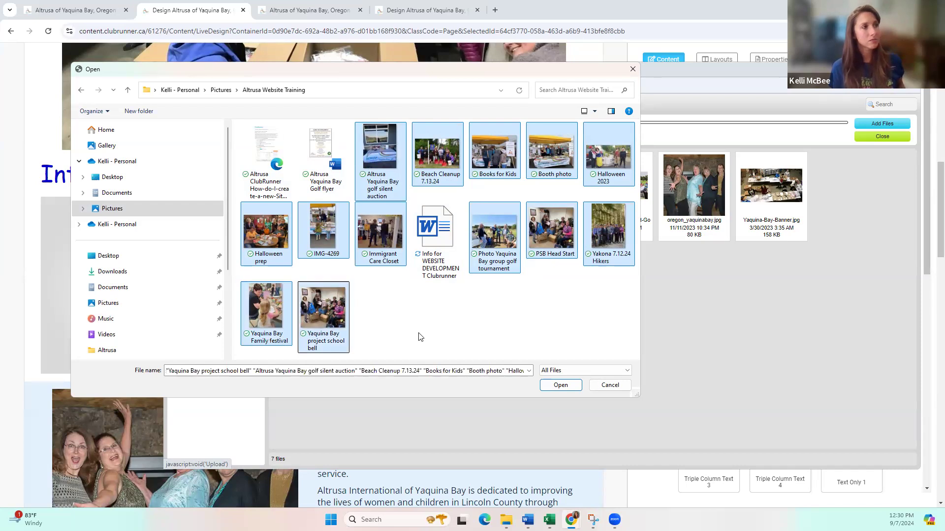
left_click(561, 385)
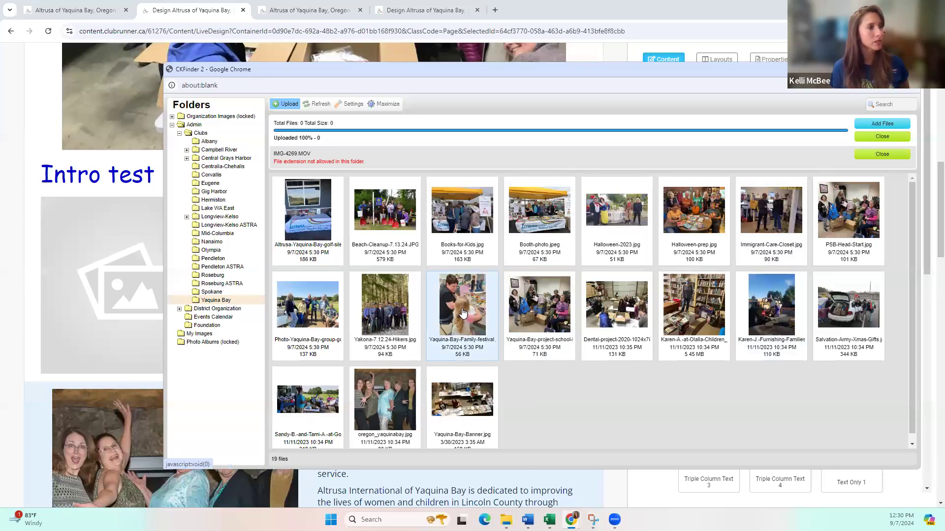
Insert Yaquina-Bay-Family-festival.jpg as the article's image
left_click(462, 312)
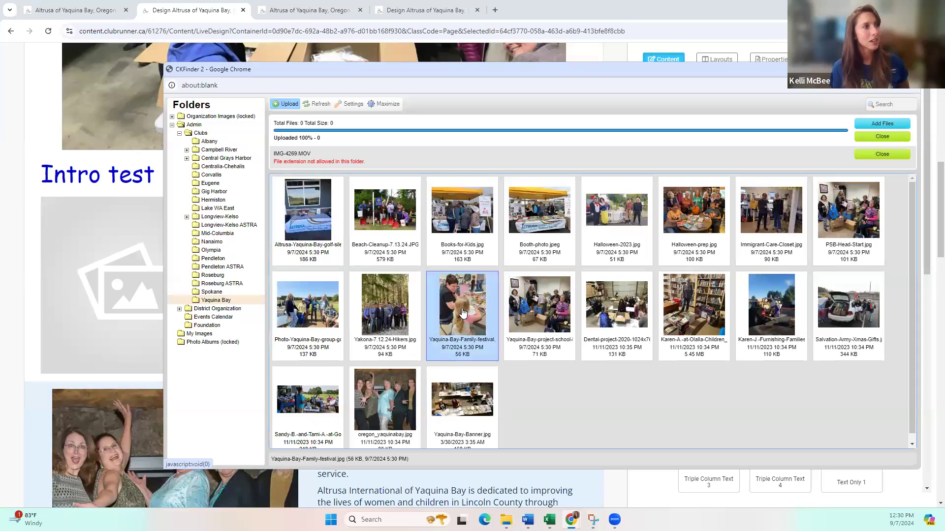
double_click(462, 308)
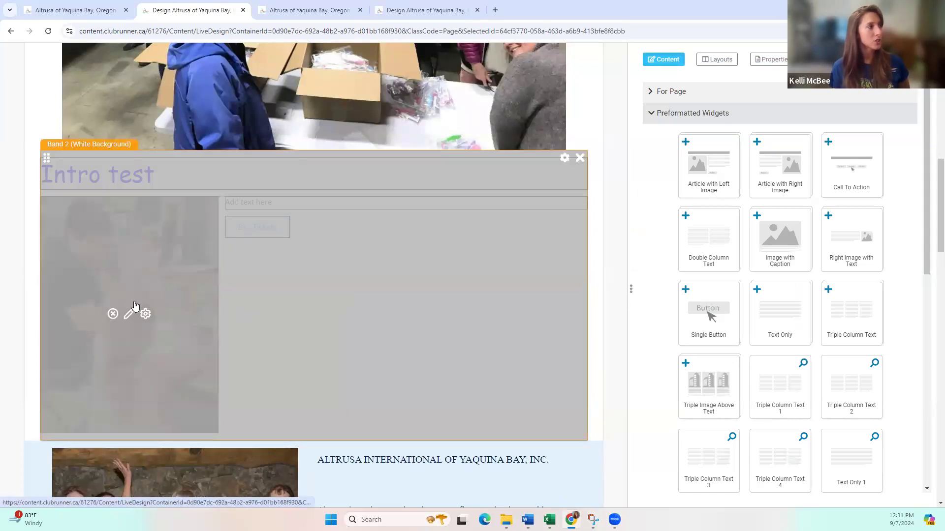
Replace the article's image with Halloween-prep.jpg from the Yaquina Bay folder
left_click(131, 317)
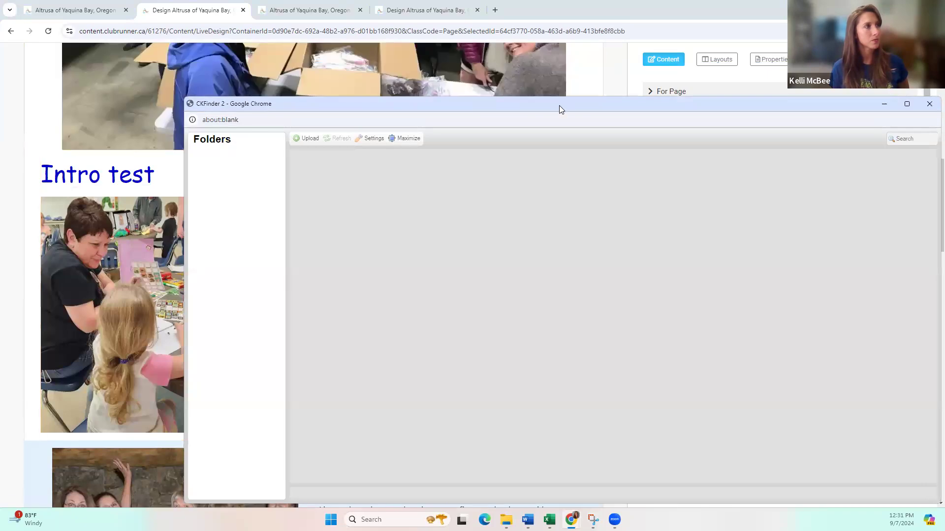
left_click_drag(553, 97, 537, 55)
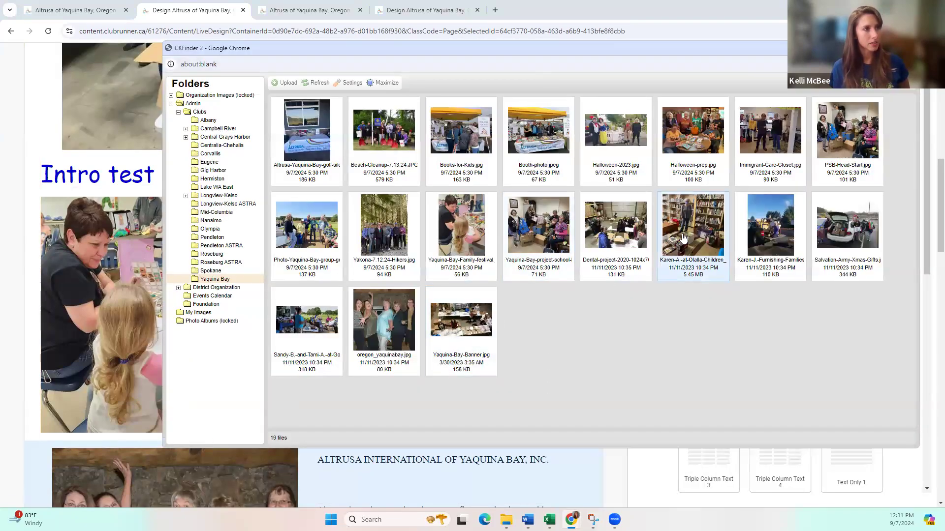
left_click(688, 140)
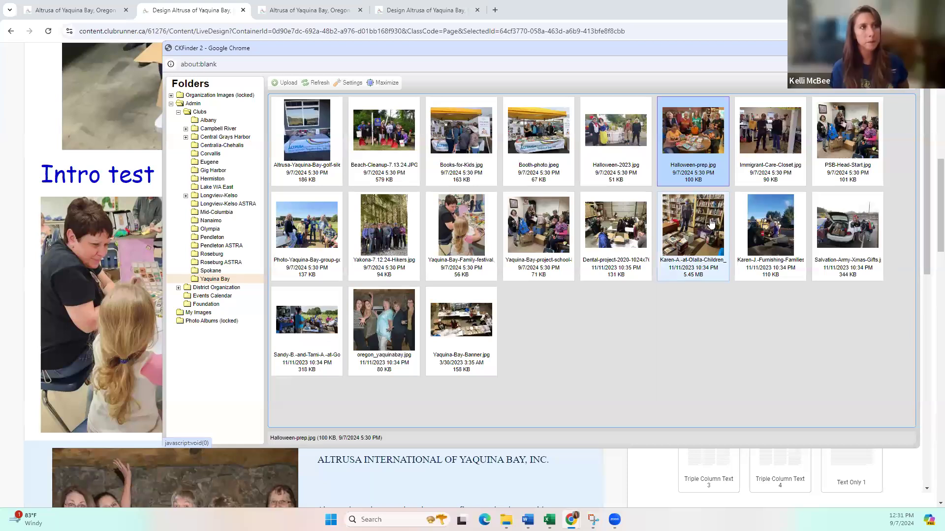
double_click(694, 139)
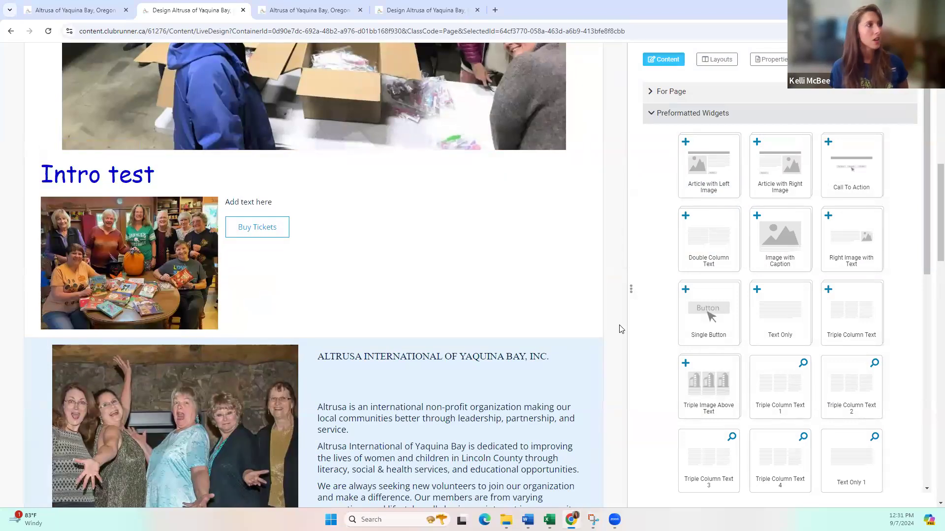
Replace the article's "Add text here" placeholder with "We can't wait for Halloween to arrive! Boo!"
left_click(272, 201)
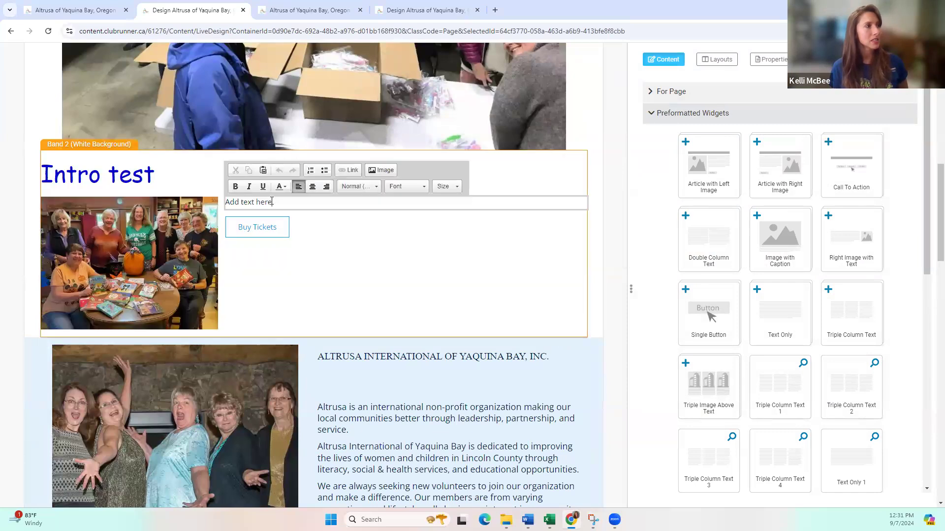
left_click(619, 275)
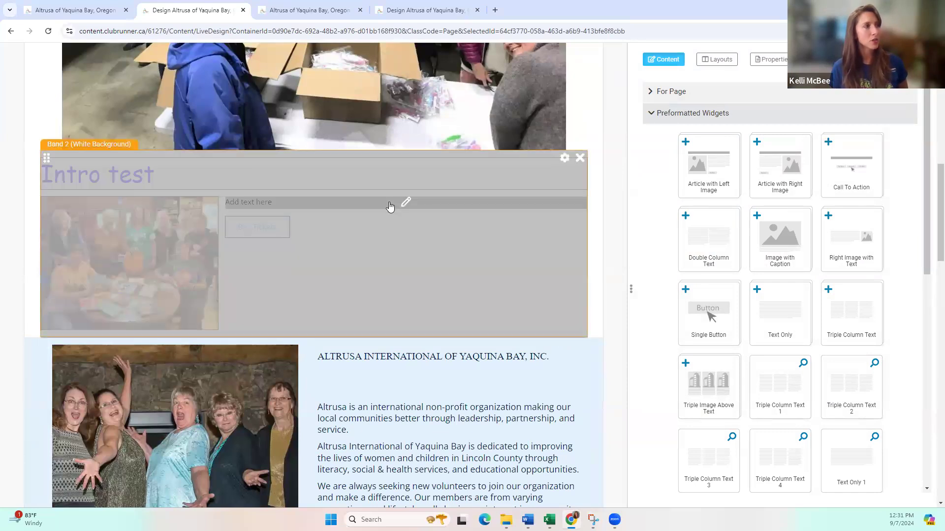
left_click(376, 203)
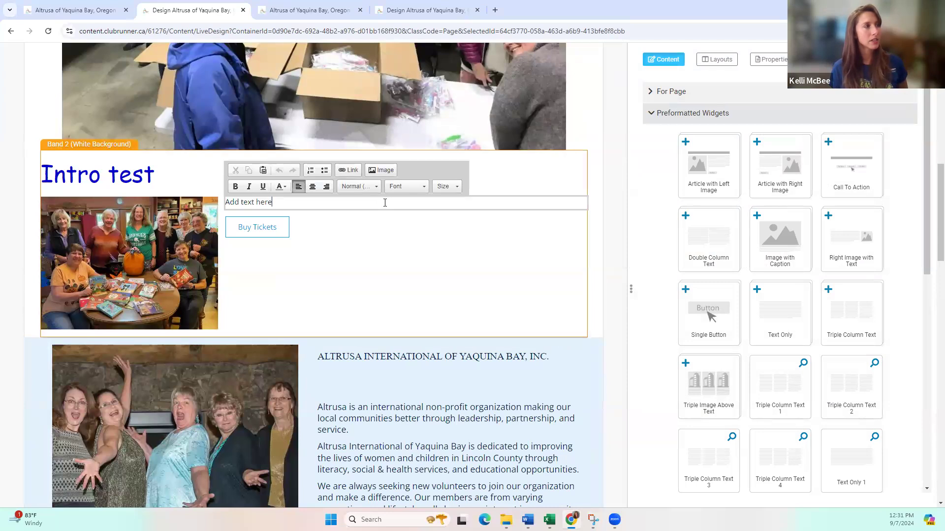
left_click_drag(385, 202, 176, 203)
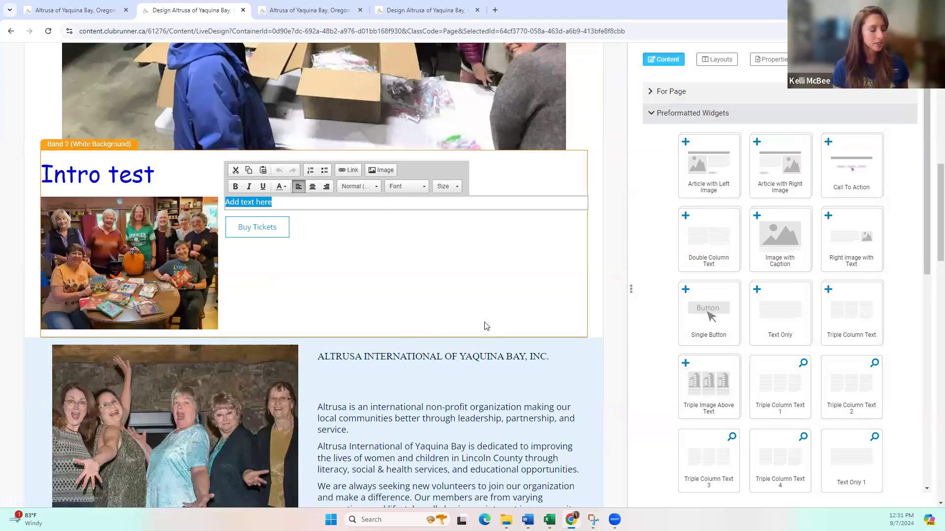
type("We can't wait for Halloween to arrive! Boo!")
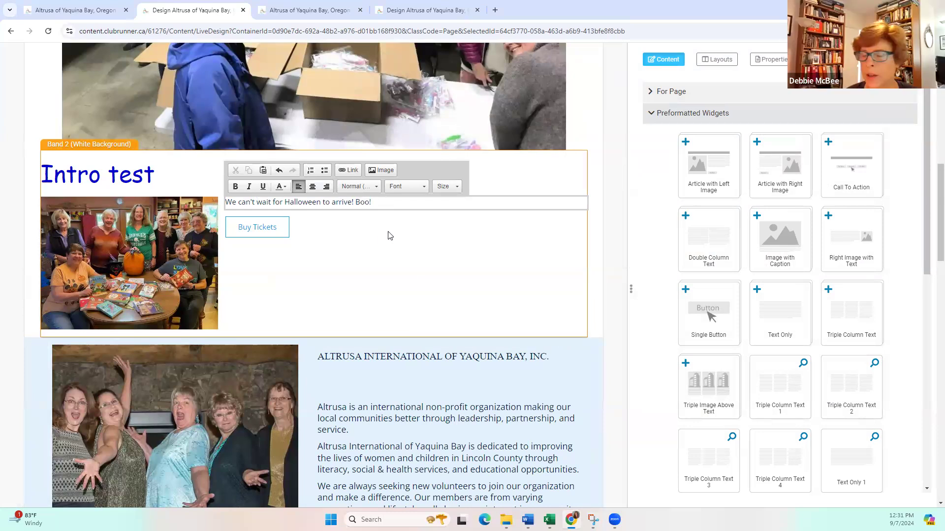
Rewrite the end of the article text so it reads "We can't wait for the Halloween book giveaway!"
left_click_drag(333, 203, 425, 201)
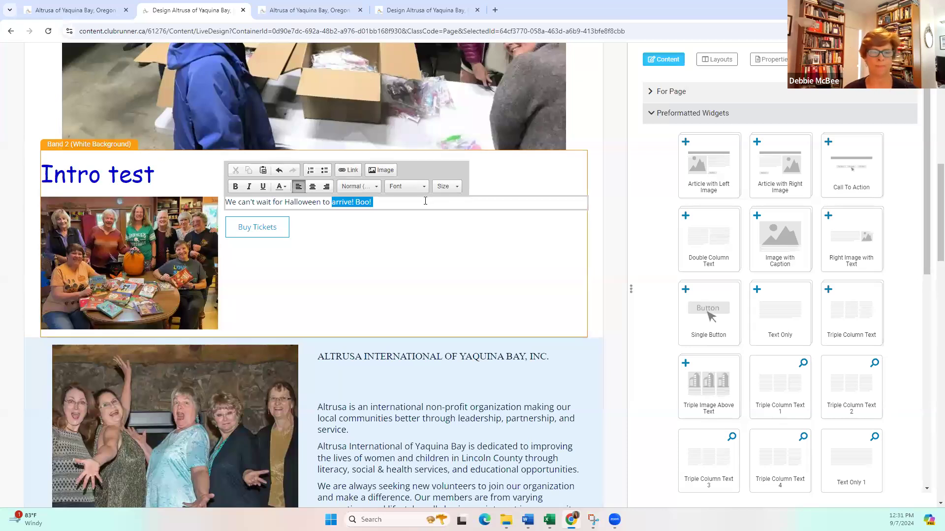
key("BackSpace")
key("BackSpace")
key("BackSpace")
key("BackSpace")
key("BackSpace")
key("BackSpace")
key("BackSpace")
key("BackSpace")
key("BackSpace")
key("BackSpace")
key("BackSpace")
key("BackSpace")
key("BackSpace")
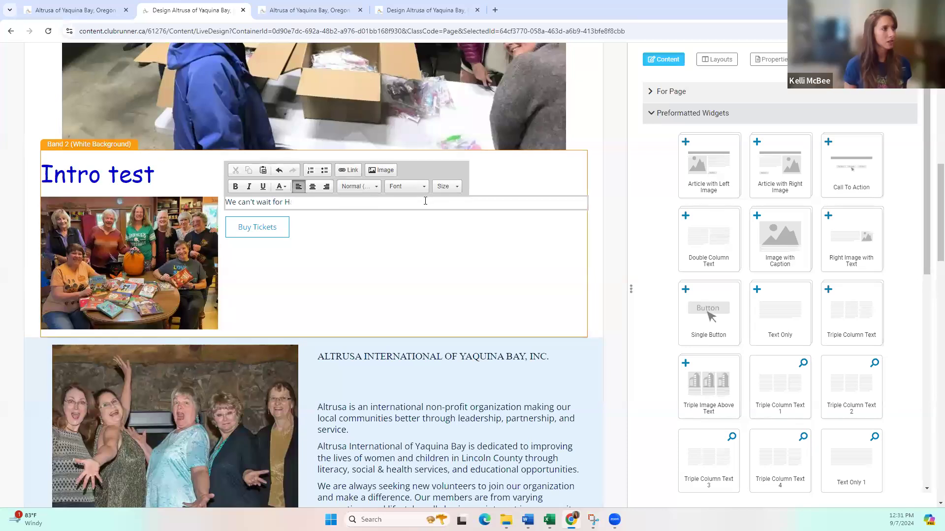
type("the Hal")
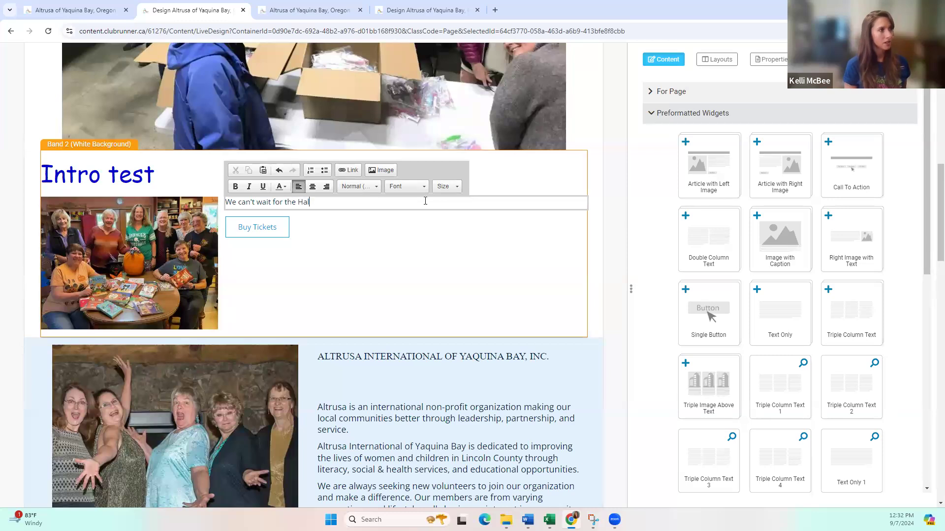
type("loween book giveaway!")
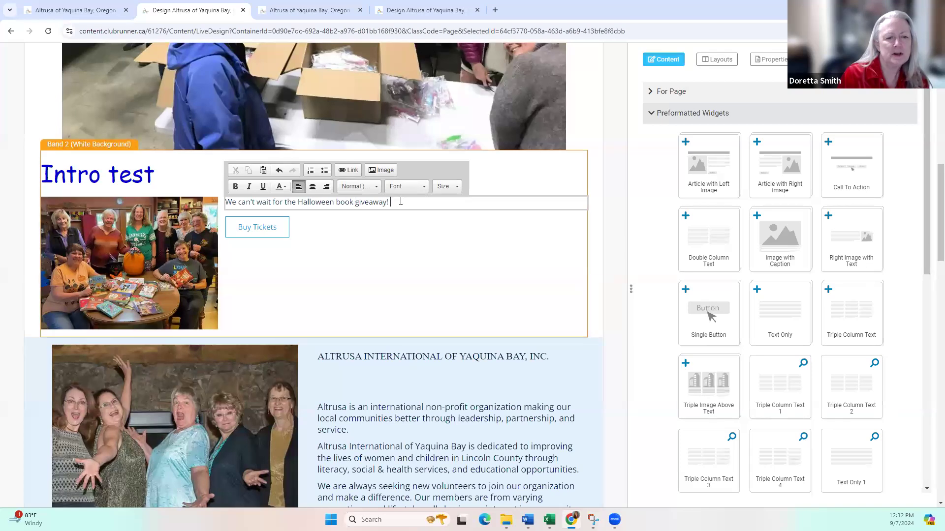
Apply the Heading 1 paragraph format to the whole Halloween book giveaway sentence
triple_click(231, 202)
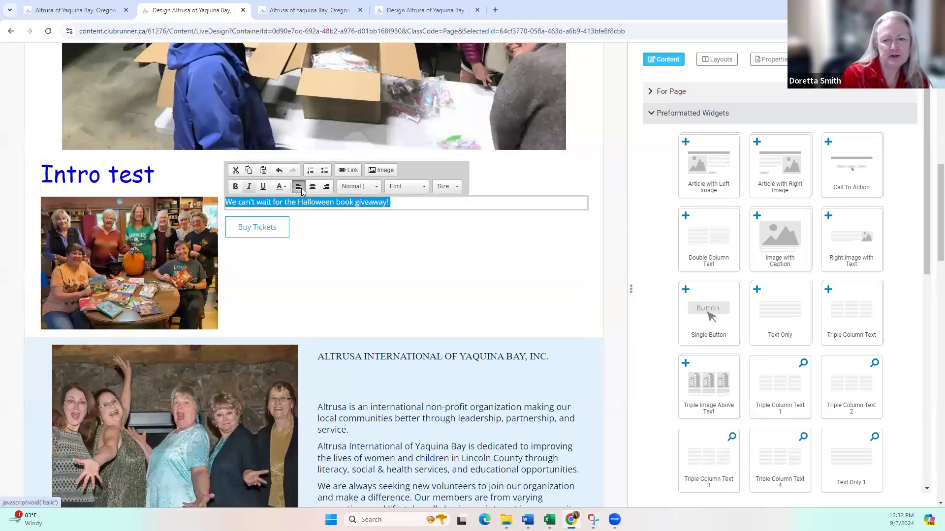
left_click(378, 189)
scroll(400, 256, "up", 1)
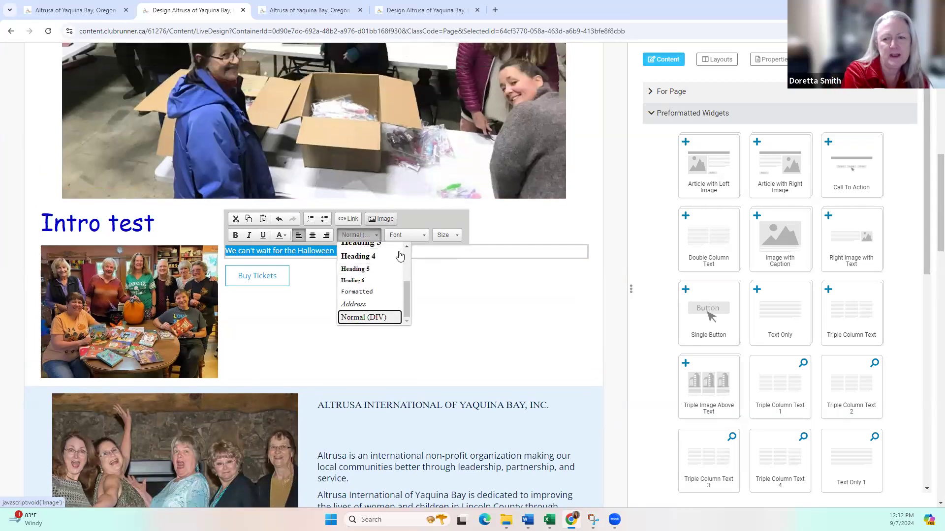
scroll(402, 294, "up", 3)
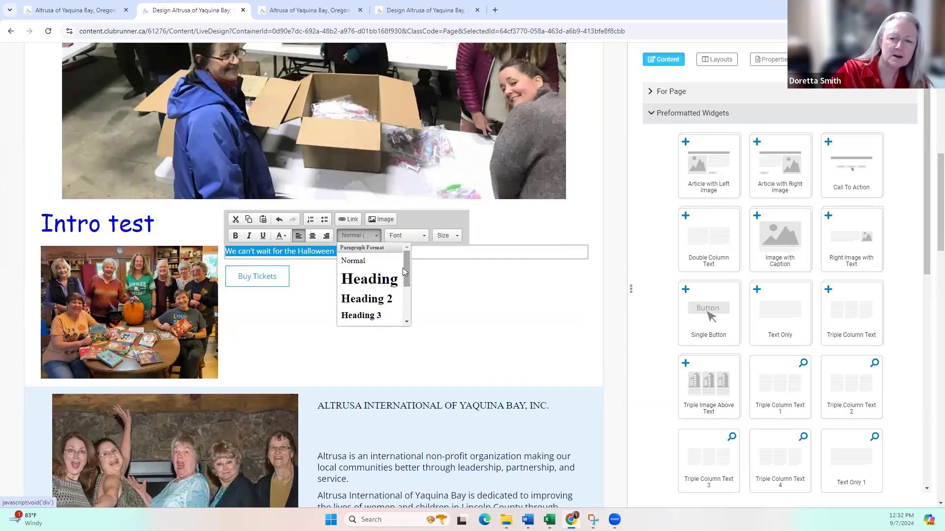
left_click(389, 279)
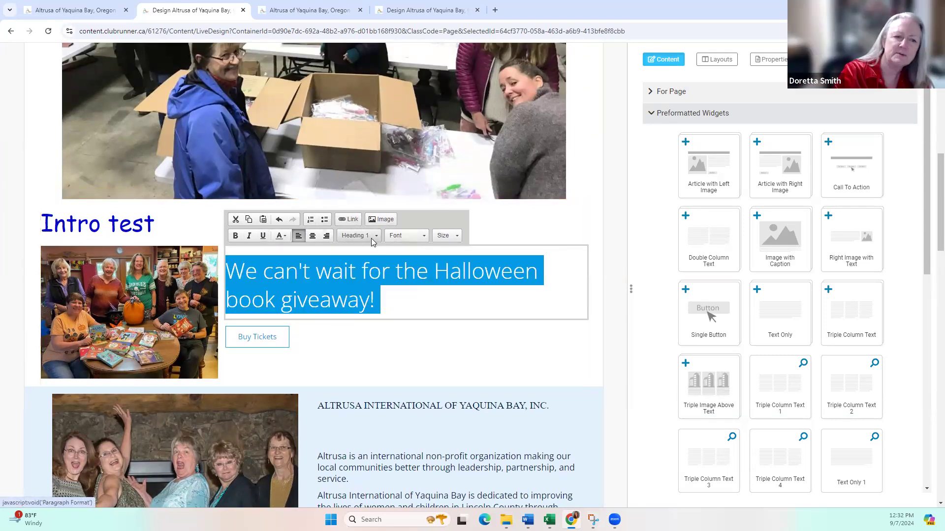
left_click(413, 235)
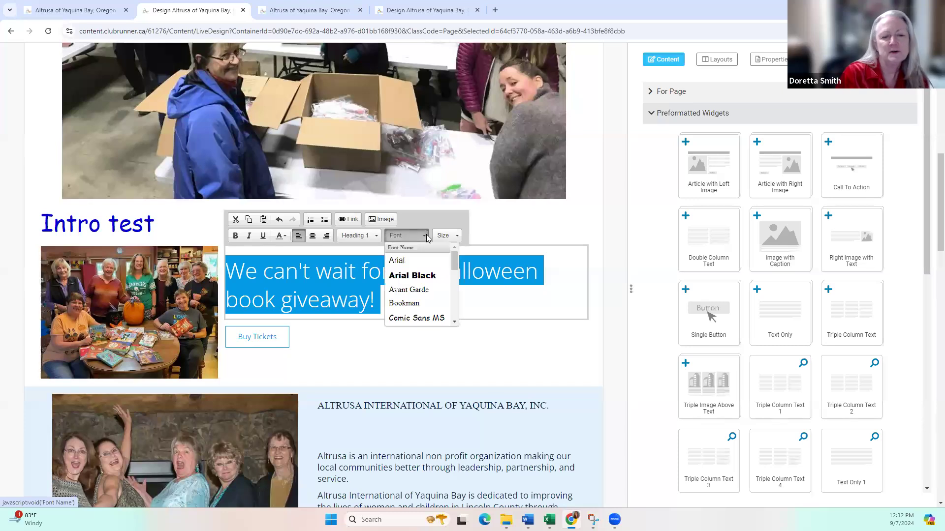
left_click(236, 237)
left_click(235, 235)
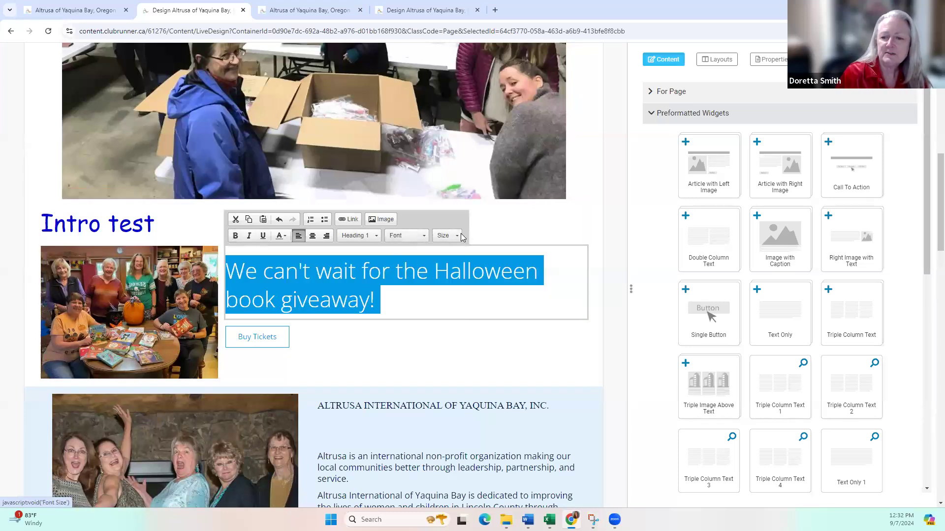
left_click(523, 225)
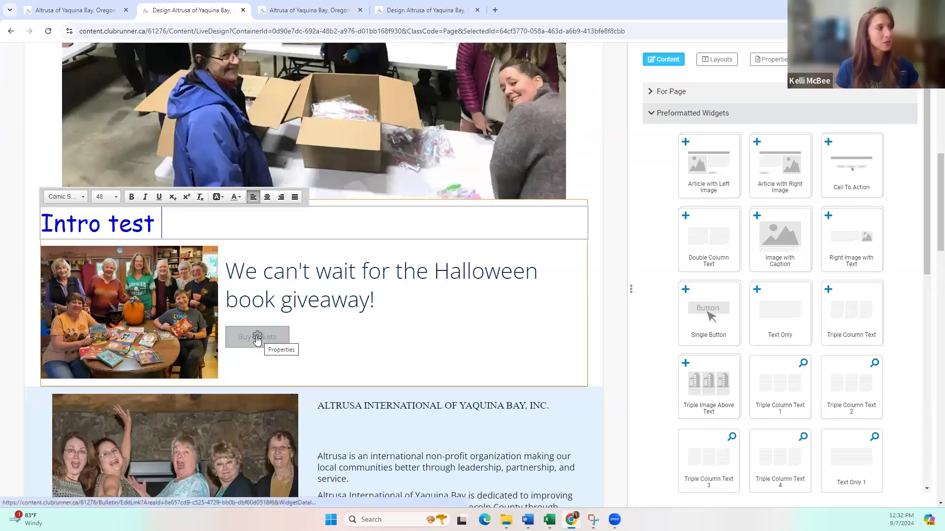
key("Tab")
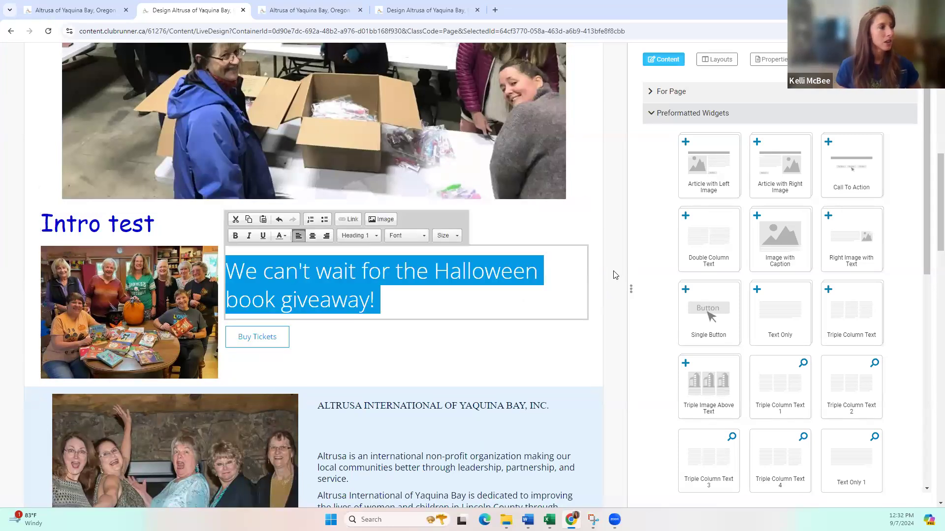
Select the whole Halloween book giveaway sentence and try the Heading 5 paragraph format on it
left_click(391, 288)
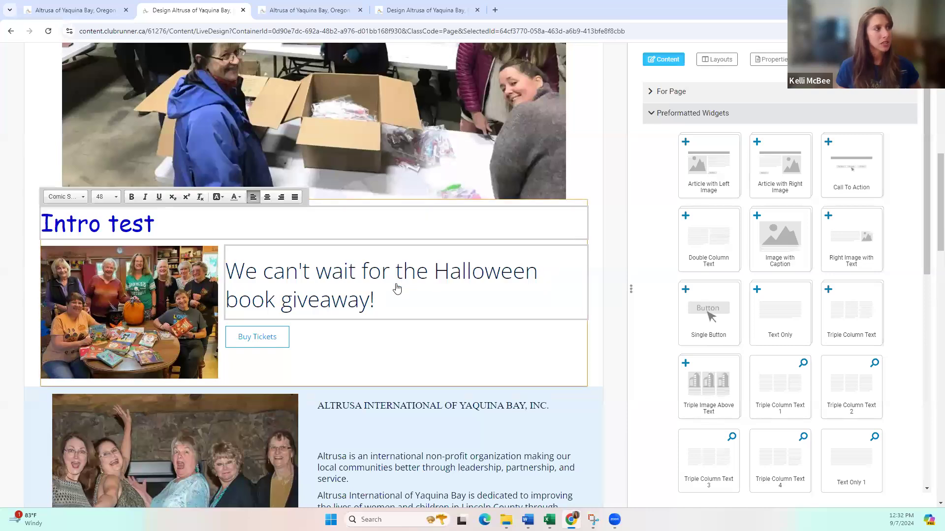
left_click_drag(389, 302, 212, 268)
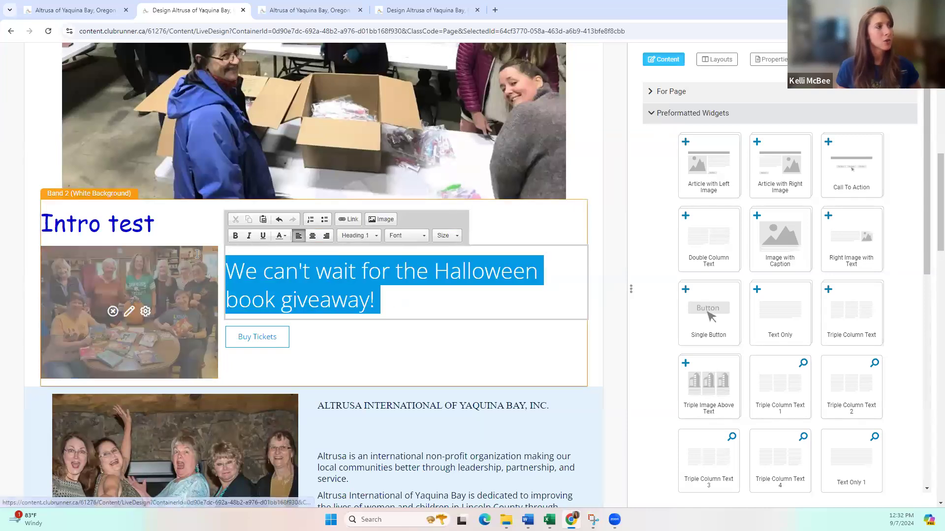
left_click(373, 236)
mouse_move(407, 276)
left_mouse_down()
mouse_move(409, 321)
mouse_move(409, 290)
left_mouse_up()
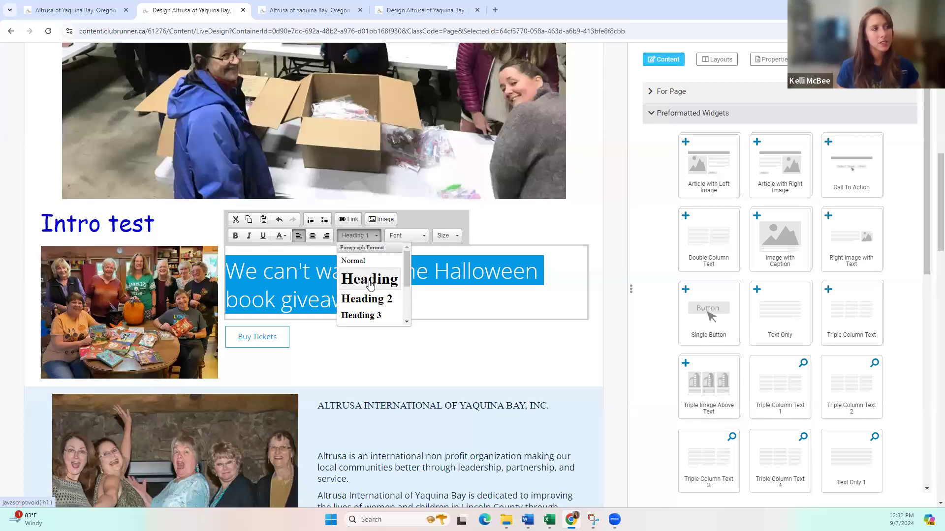
left_click_drag(408, 269, 407, 294)
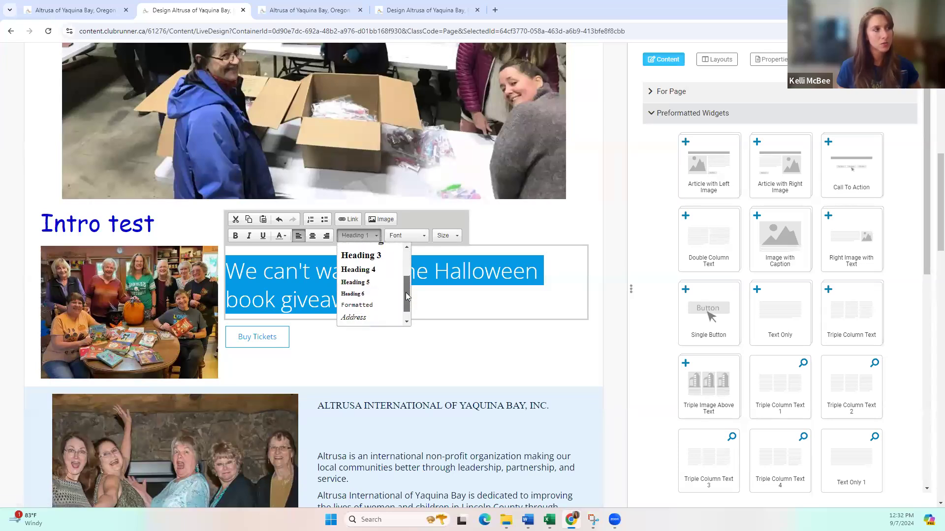
left_click(372, 287)
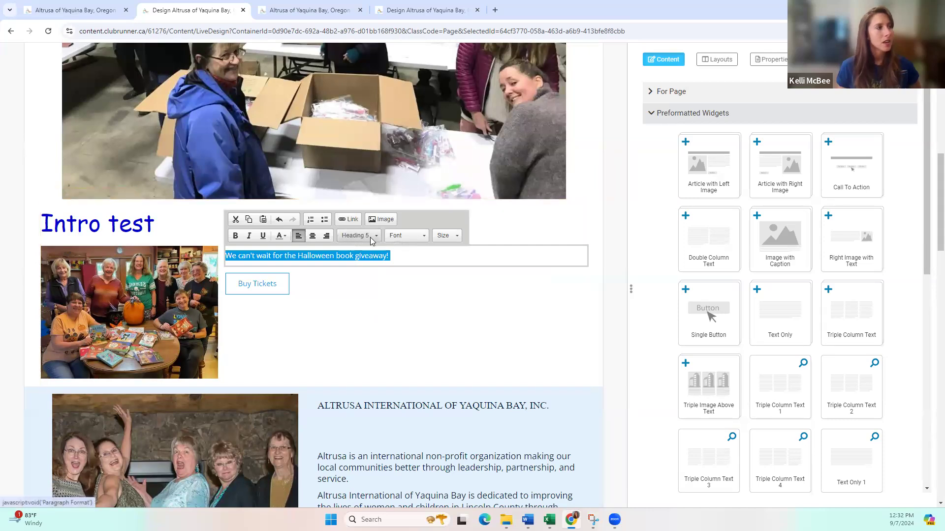
Set the giveaway sentence back to the Heading 1 paragraph format
left_click(377, 239)
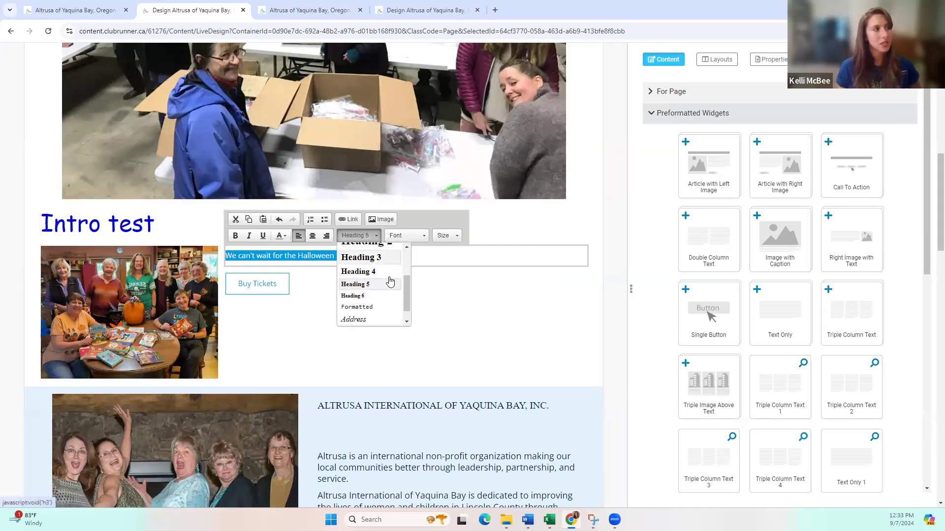
scroll(385, 281, "up", 1)
left_click_drag(403, 326, 402, 315)
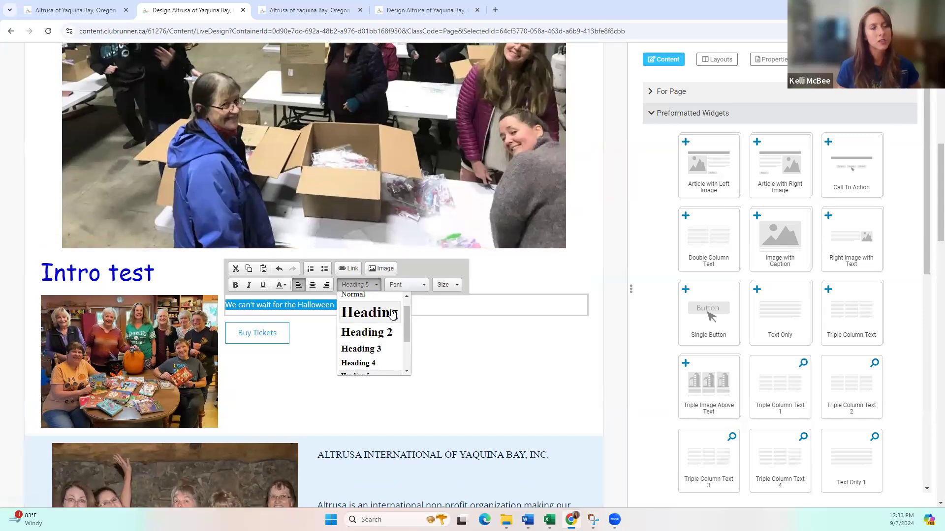
left_click(393, 312)
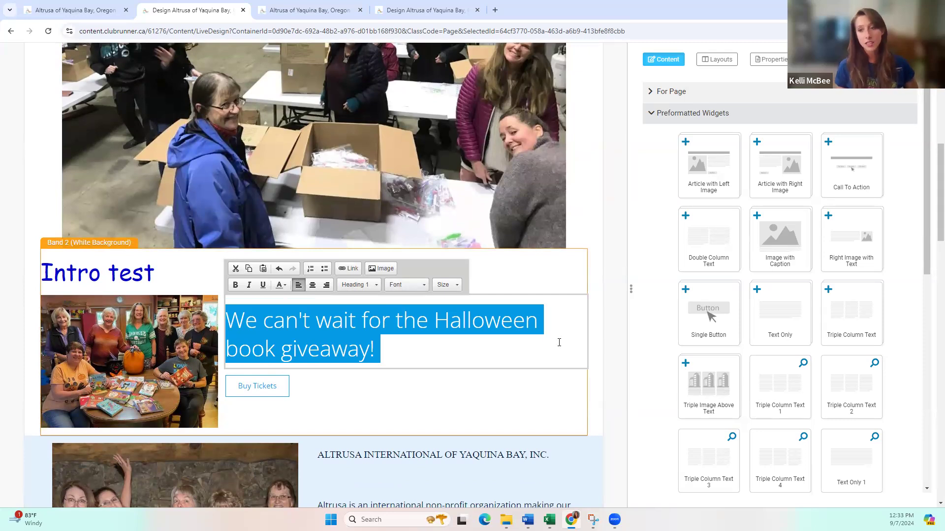
Try relabelling the article's Buy Tickets button as "Sign up here", closing its details without saving
left_click(259, 385)
left_click_drag(432, 201, 332, 207)
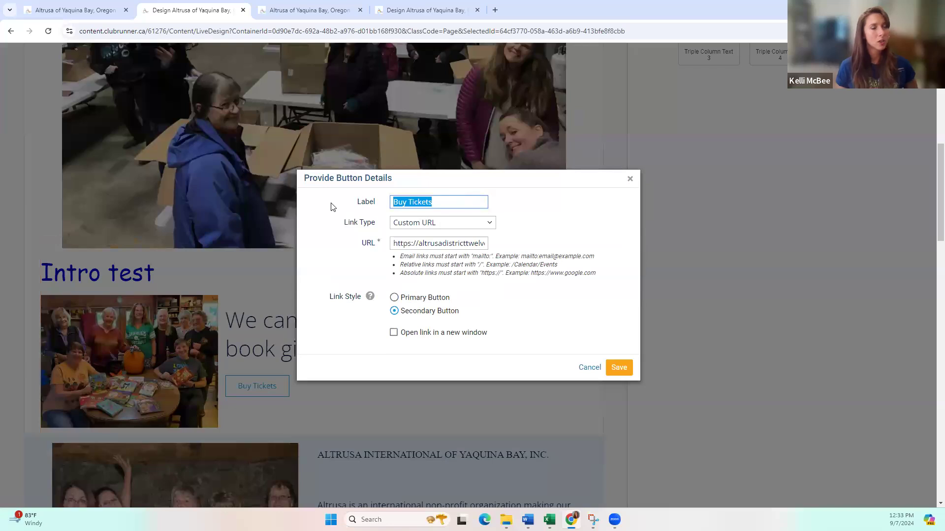
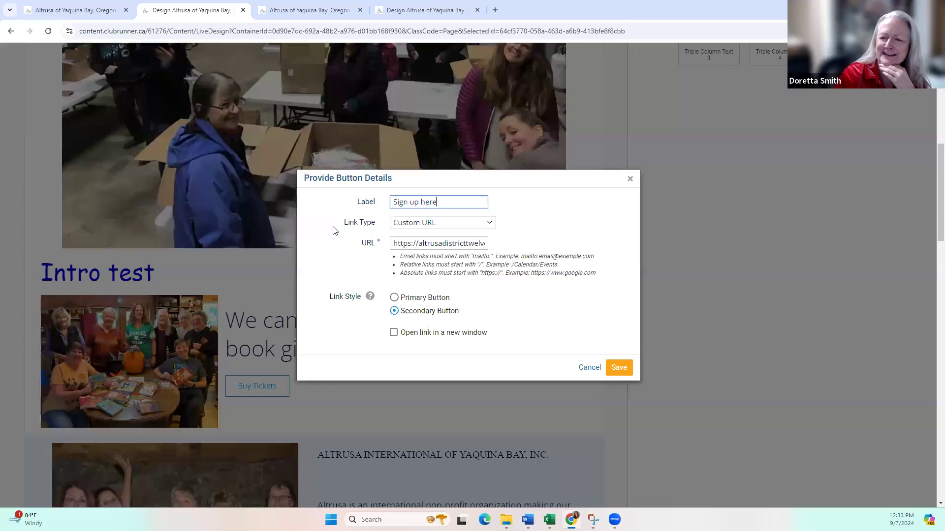
left_click(631, 182)
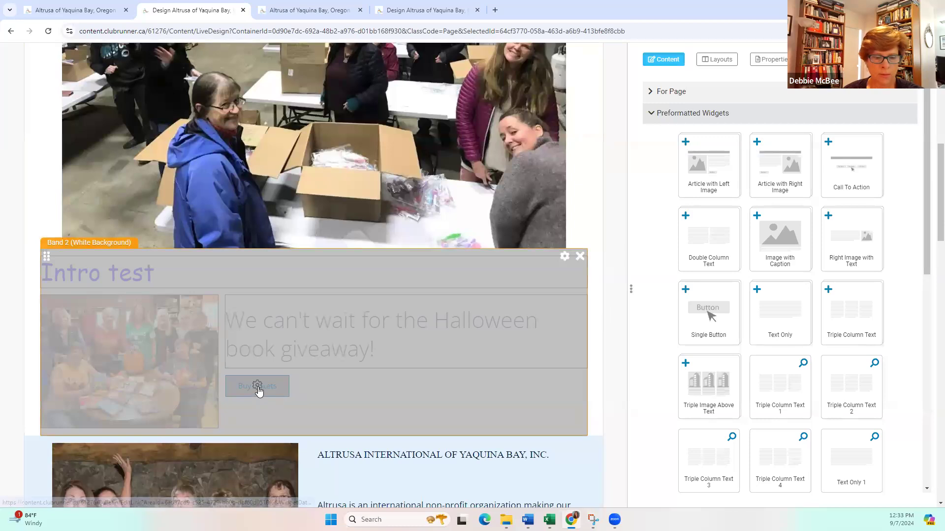
left_click(257, 387)
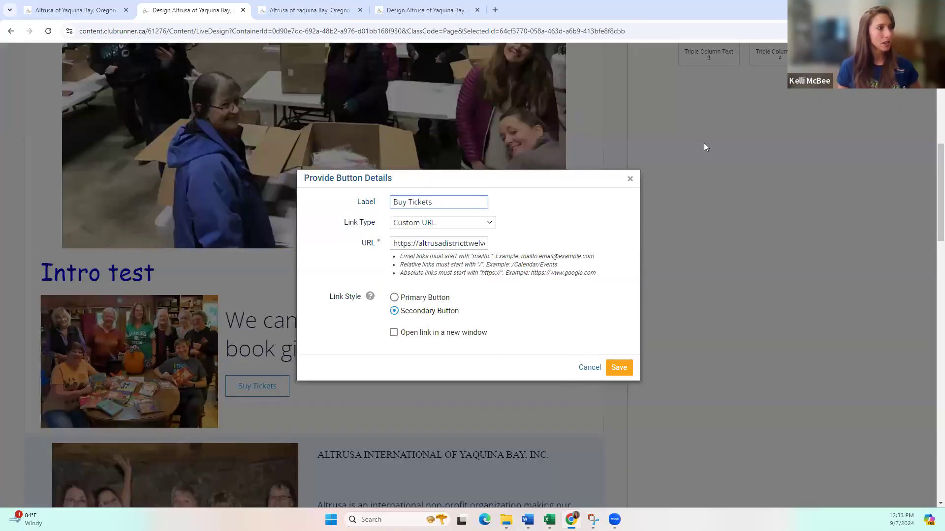
left_click(631, 181)
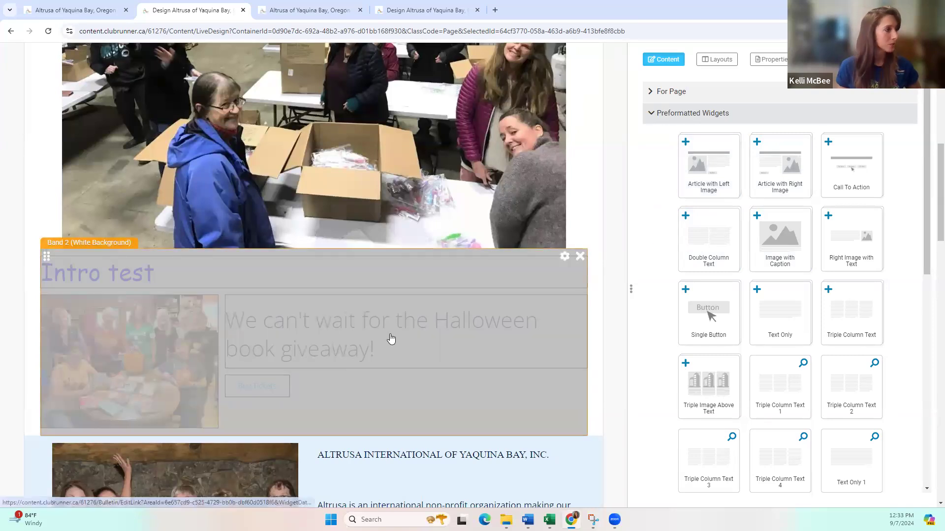
Examine the border, title and background colour options in the article widget's properties, making no changes
left_click(564, 256)
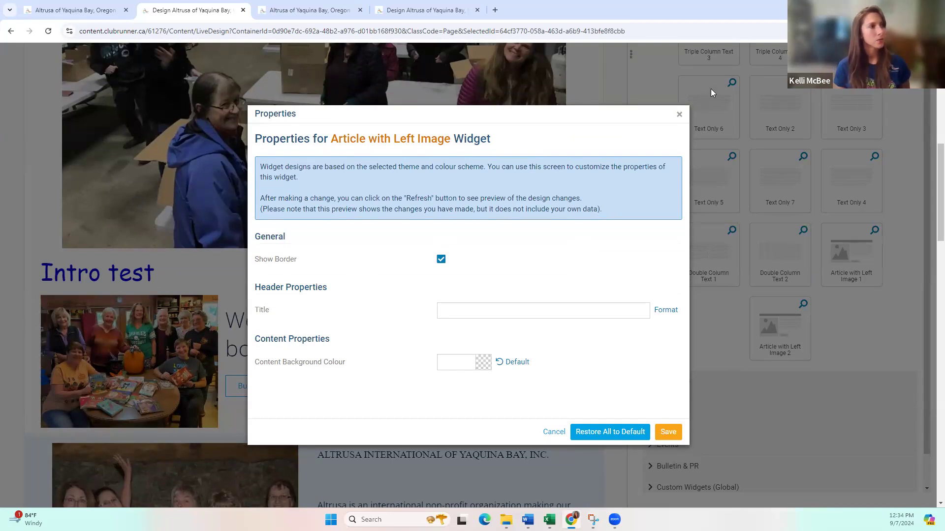
left_click(678, 116)
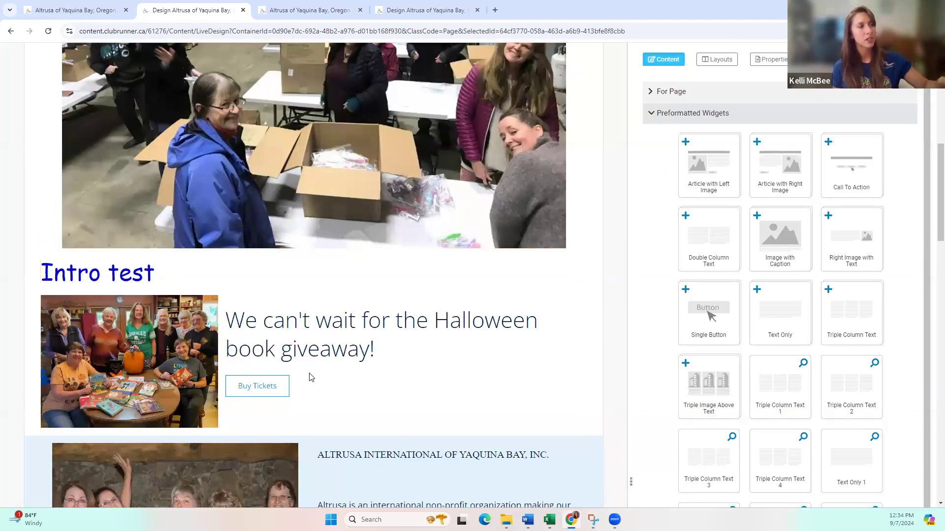
mouse_move(267, 396)
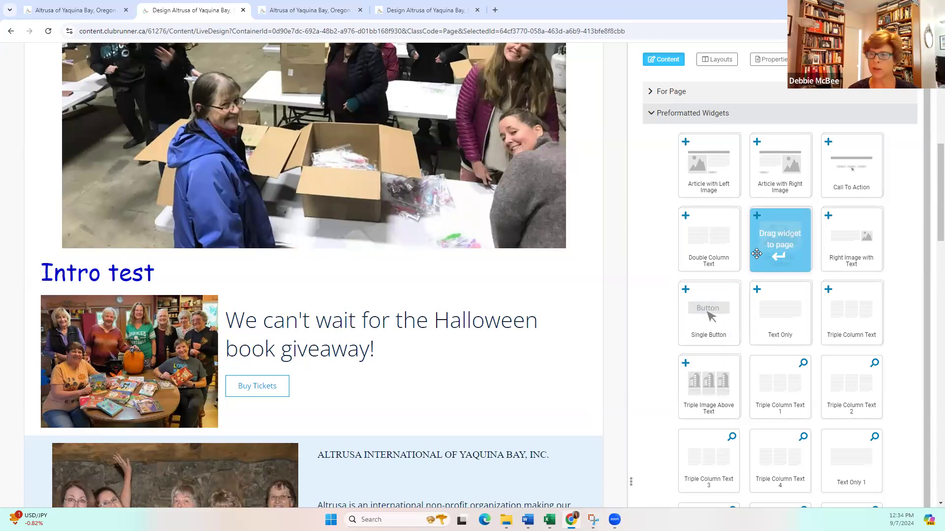
scroll(795, 305, "down", 2)
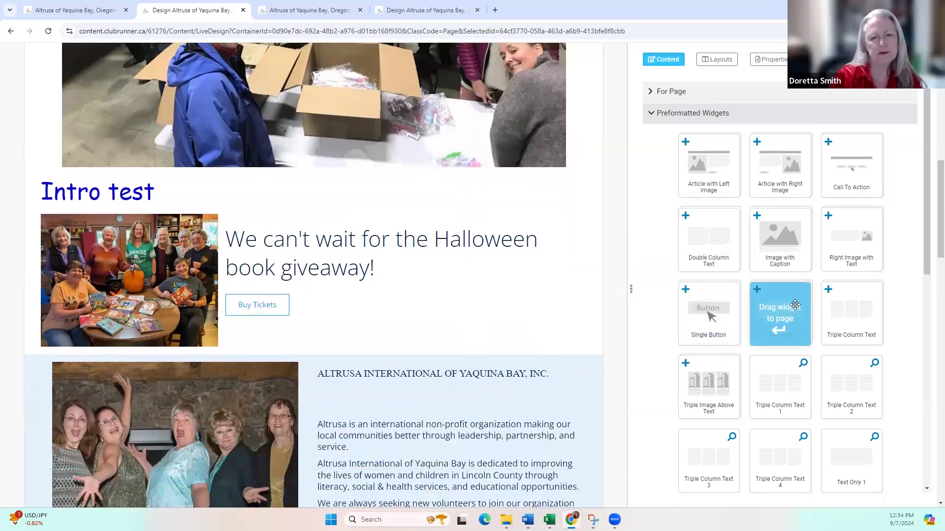
left_click_drag(795, 305, 606, 315)
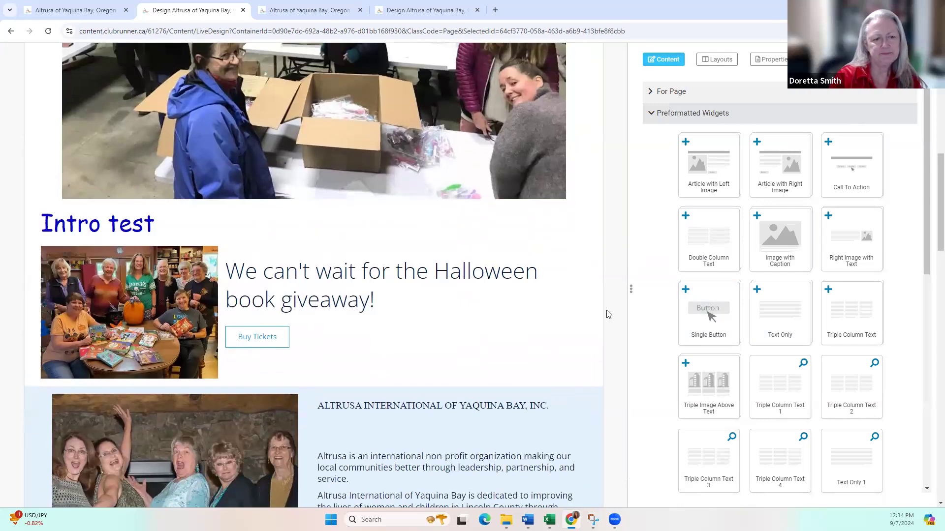
Set the Intro test article widget's content background colour to orange #f29d1d and save its properties
mouse_move(505, 314)
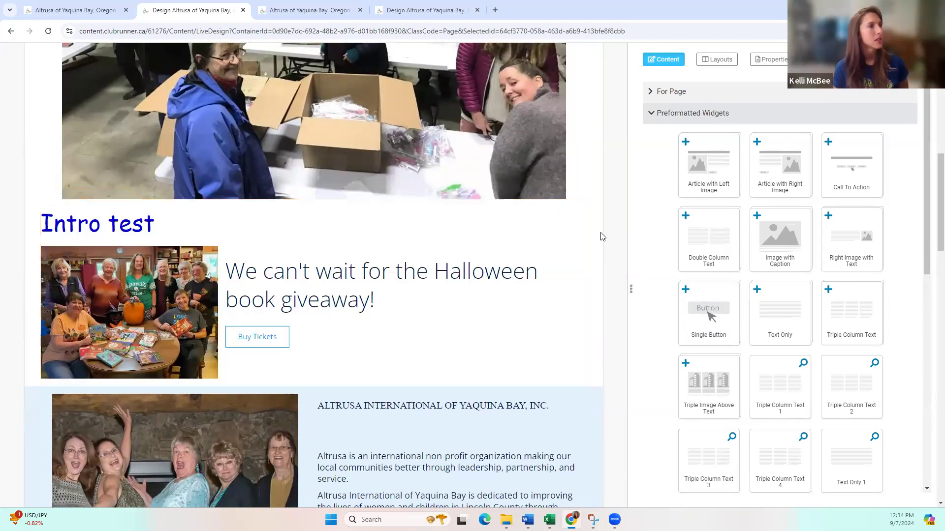
mouse_move(534, 238)
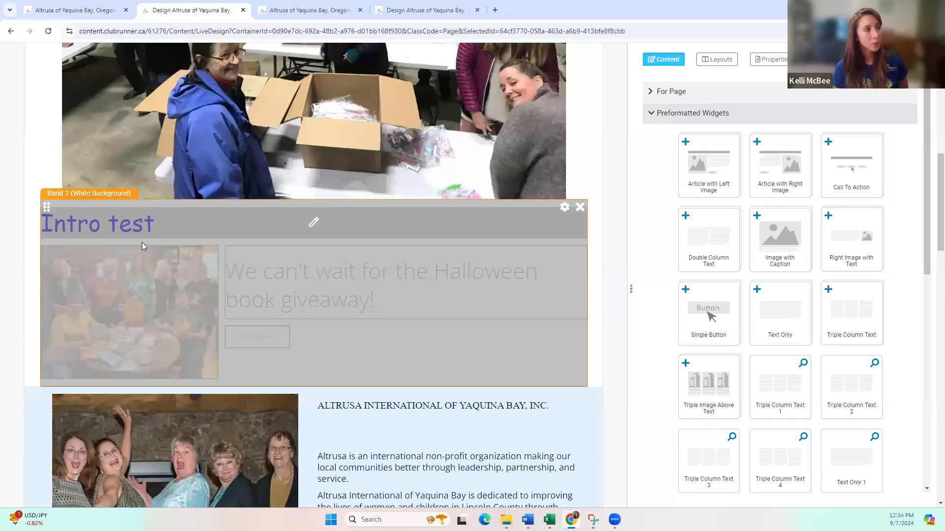
left_click(564, 210)
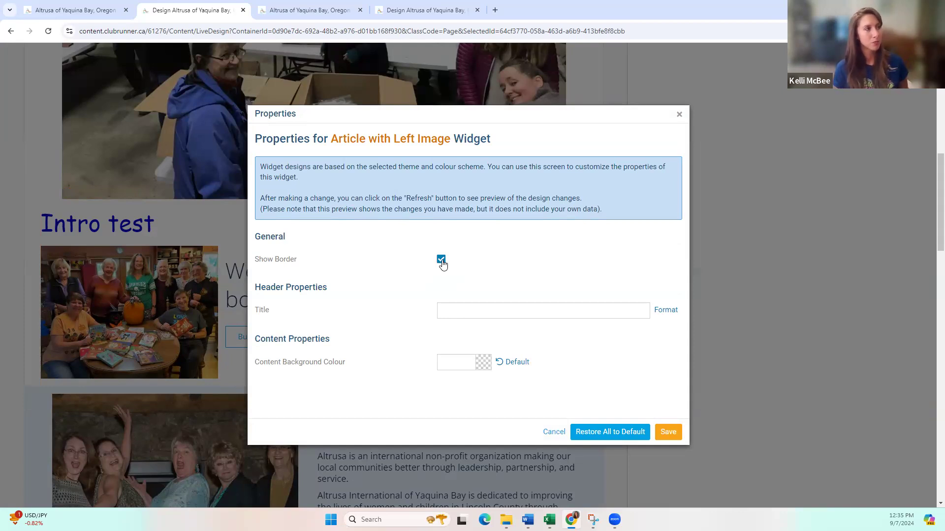
left_click(441, 260)
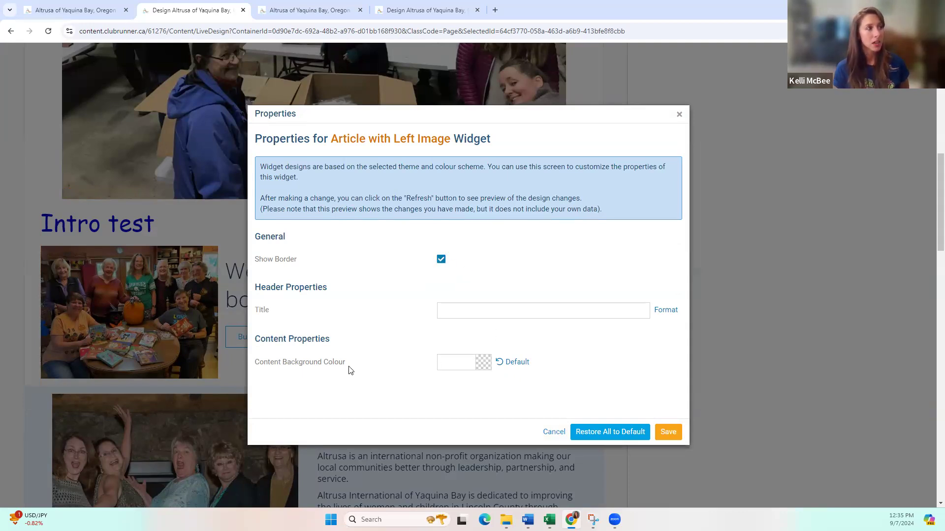
left_click(483, 365)
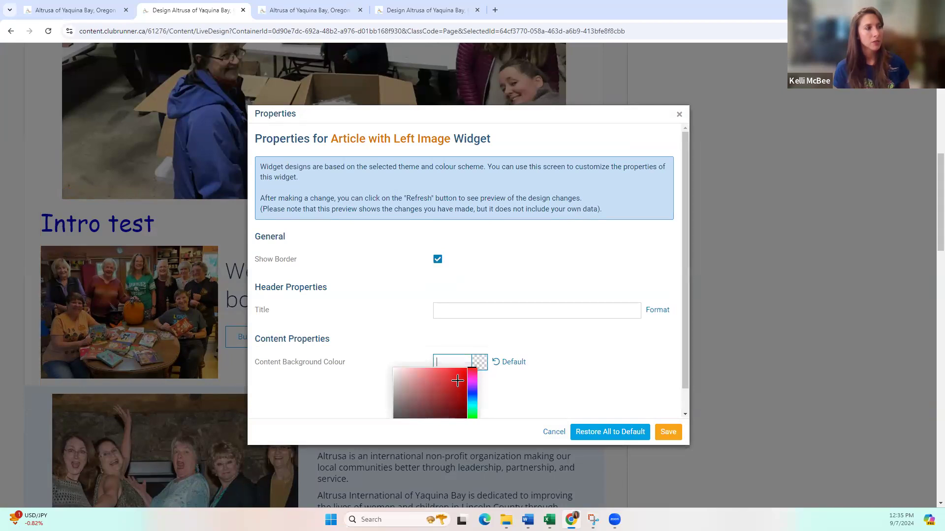
scroll(463, 388, "down", 1)
scroll(472, 373, "down", 1)
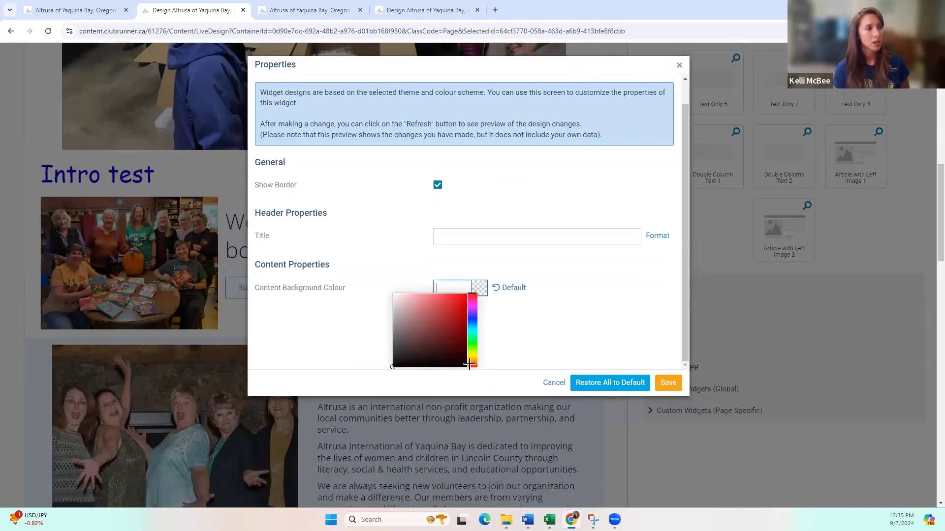
left_click(471, 360)
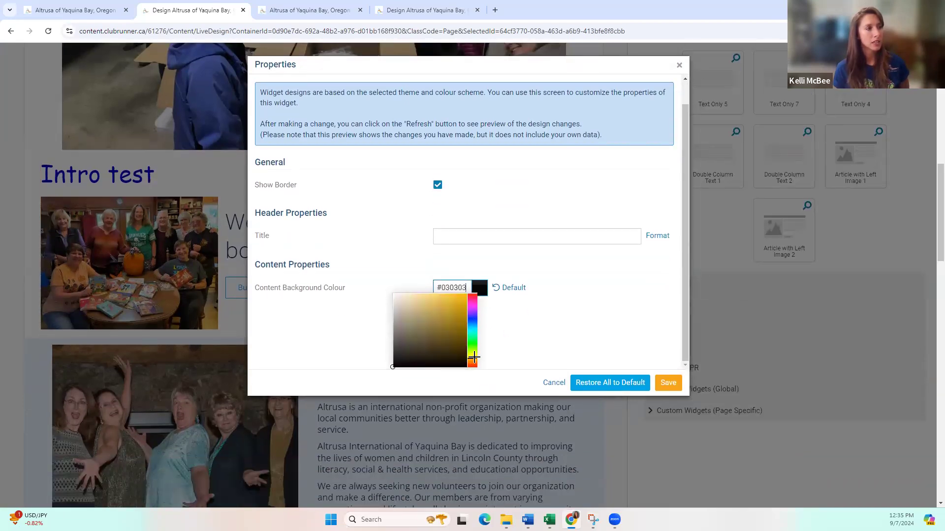
scroll(490, 345, "down", 1)
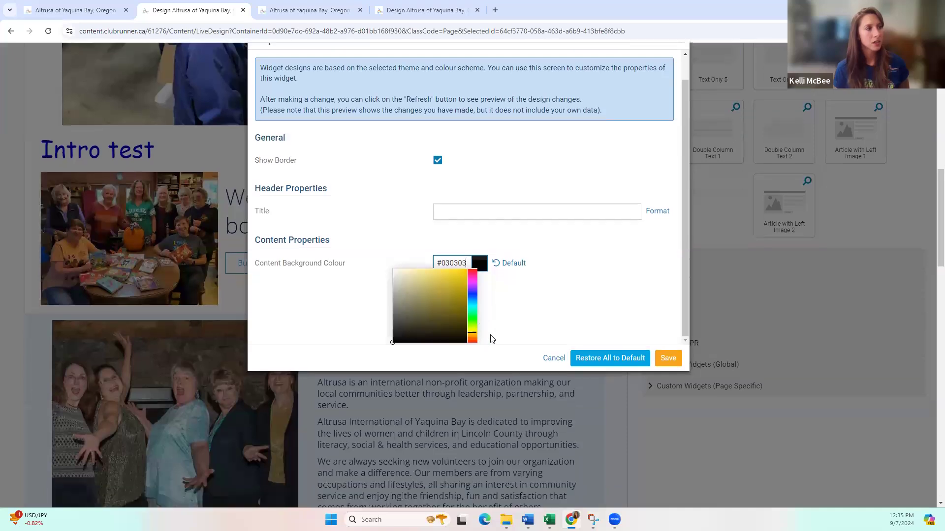
scroll(490, 339, "down", 1)
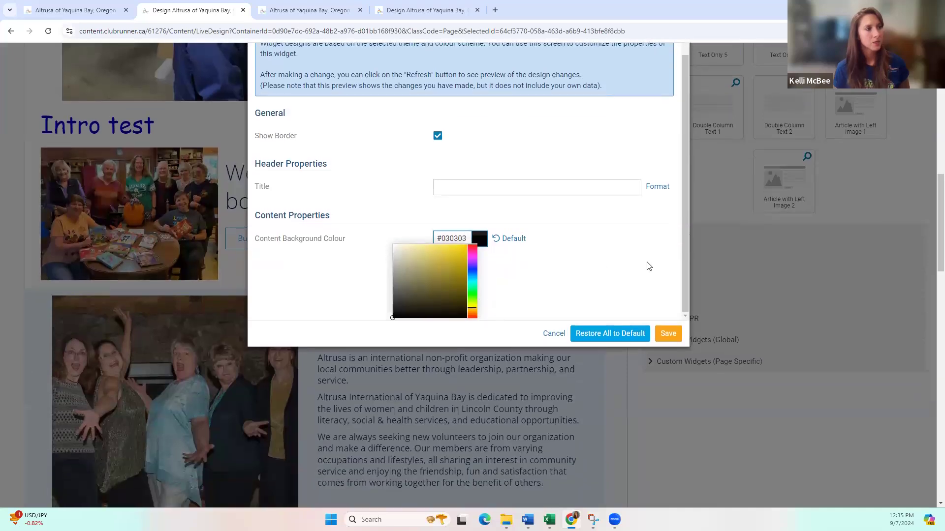
left_click(472, 312)
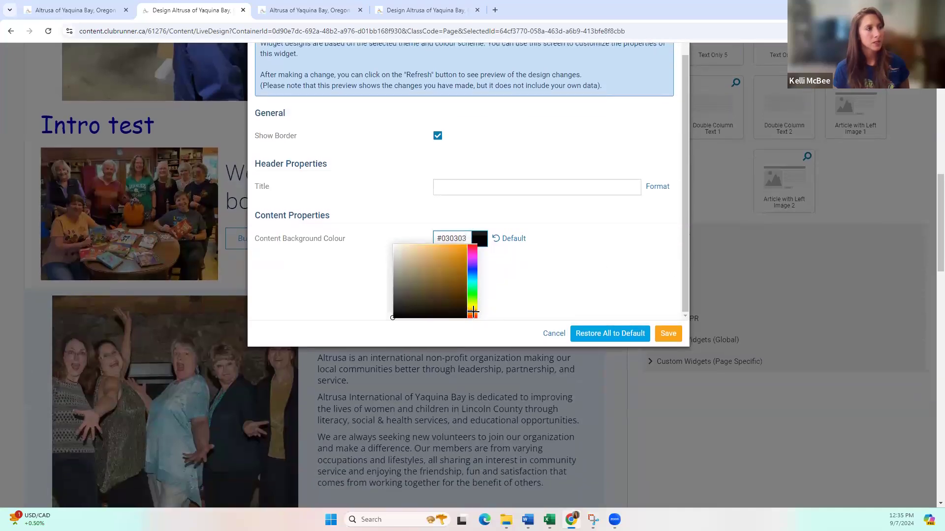
left_click(459, 249)
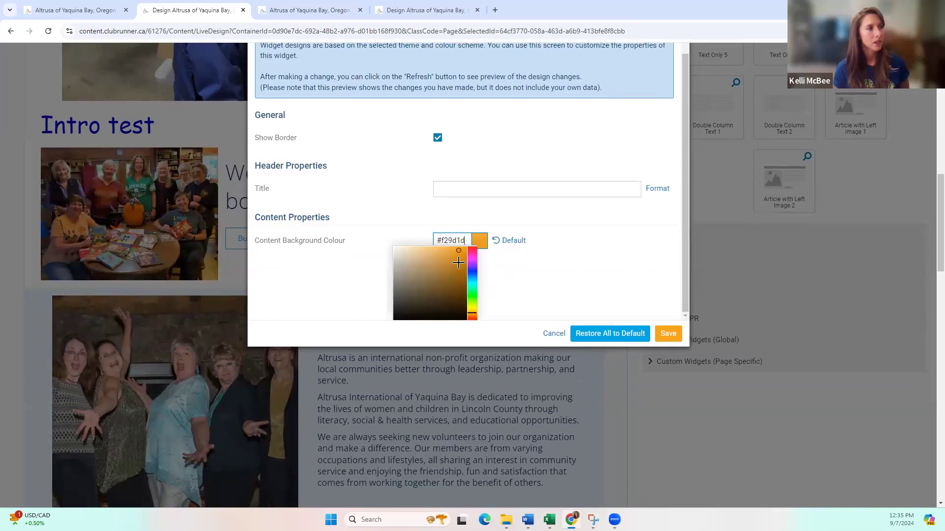
left_click(664, 334)
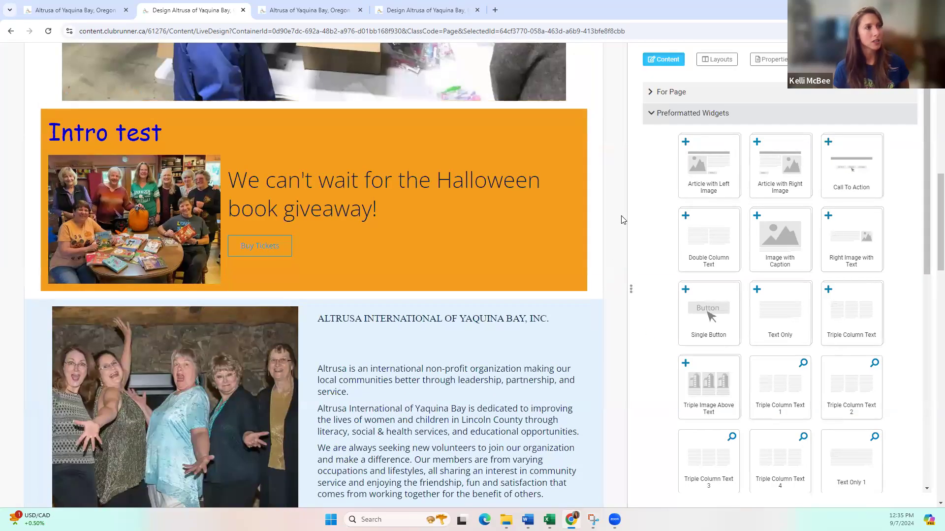
Reset the Intro test article widget's content background colour to the default and save its properties
scroll(622, 220, "up", 1)
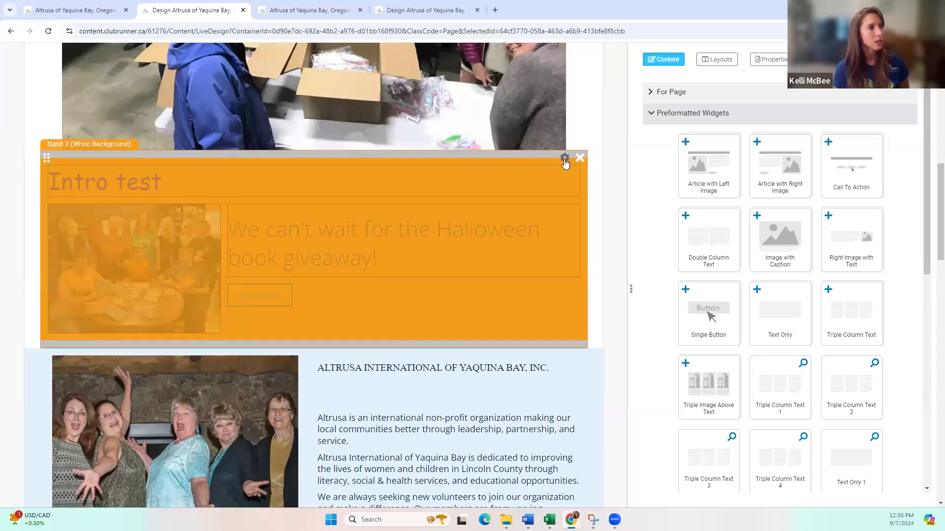
left_click(565, 160)
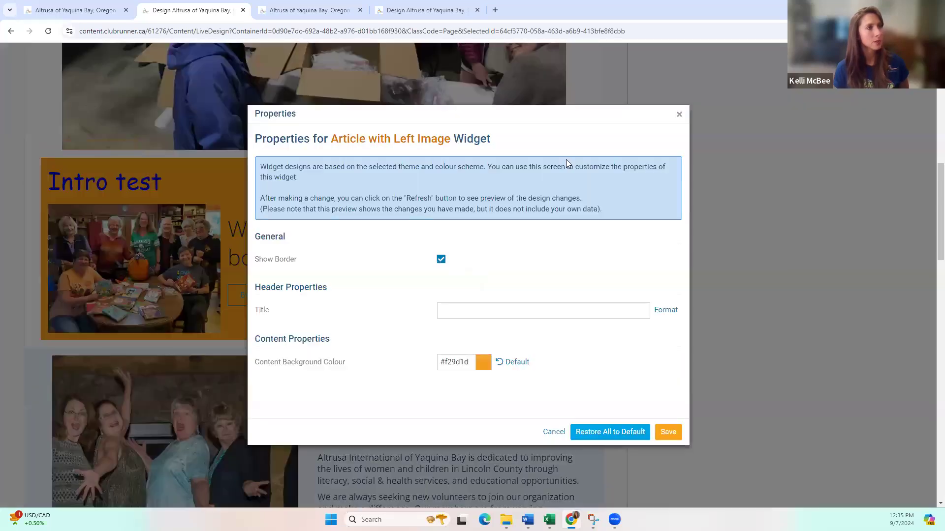
left_click(510, 364)
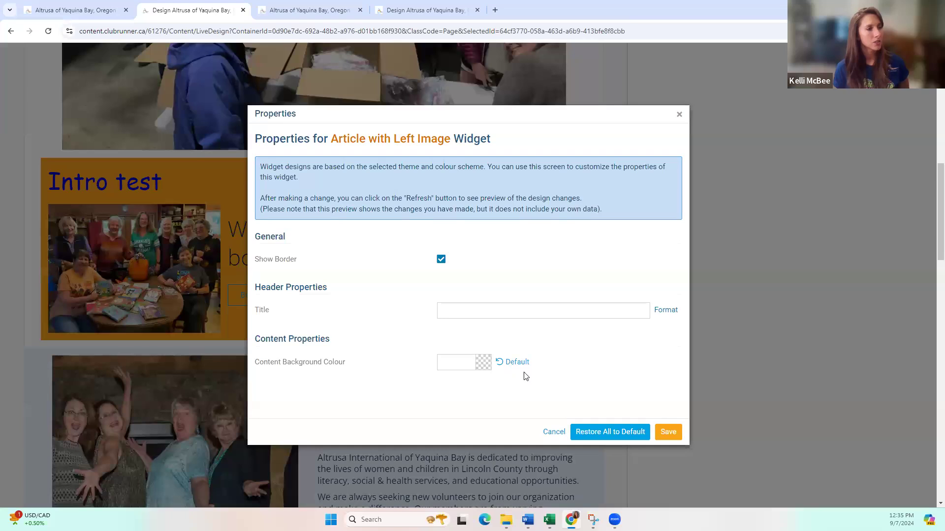
left_click(667, 432)
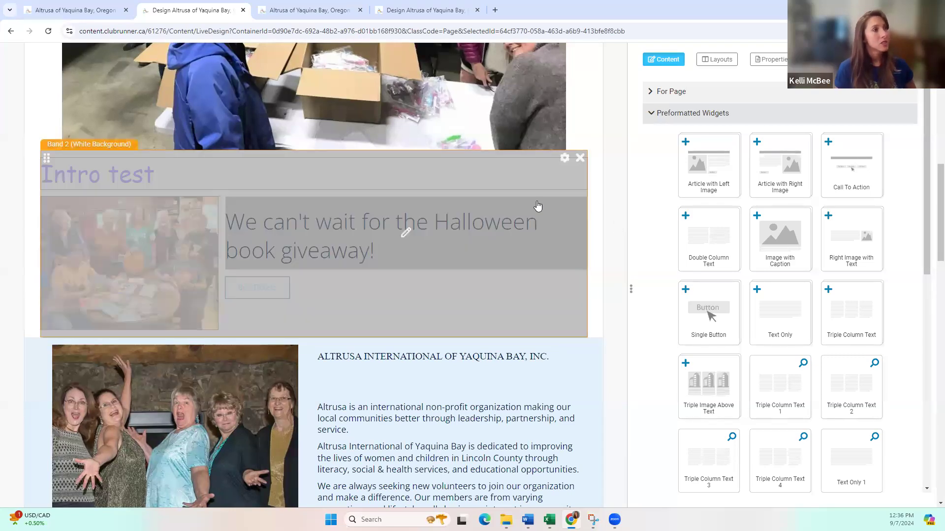
Move the Intro test article widget into Band 3 (Light Background), below the Altrusa International of Yaquina Bay section
scroll(620, 221, "down", 2)
scroll(621, 224, "down", 4)
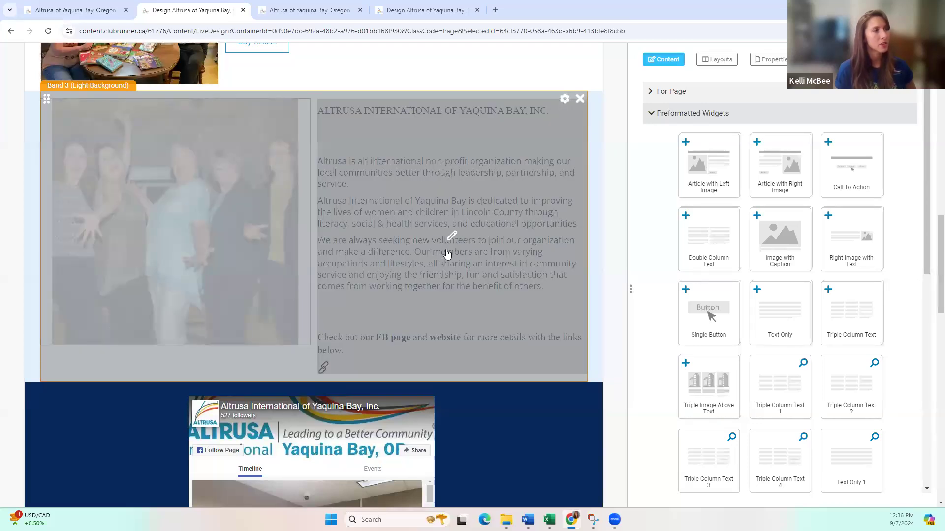
scroll(619, 229, "up", 2)
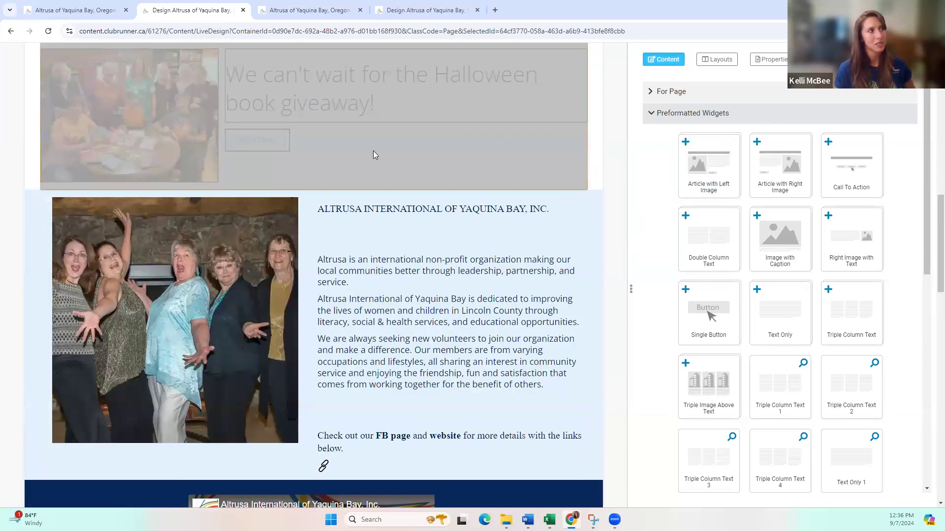
left_click_drag(682, 229, 572, 208)
scroll(541, 187, "up", 1)
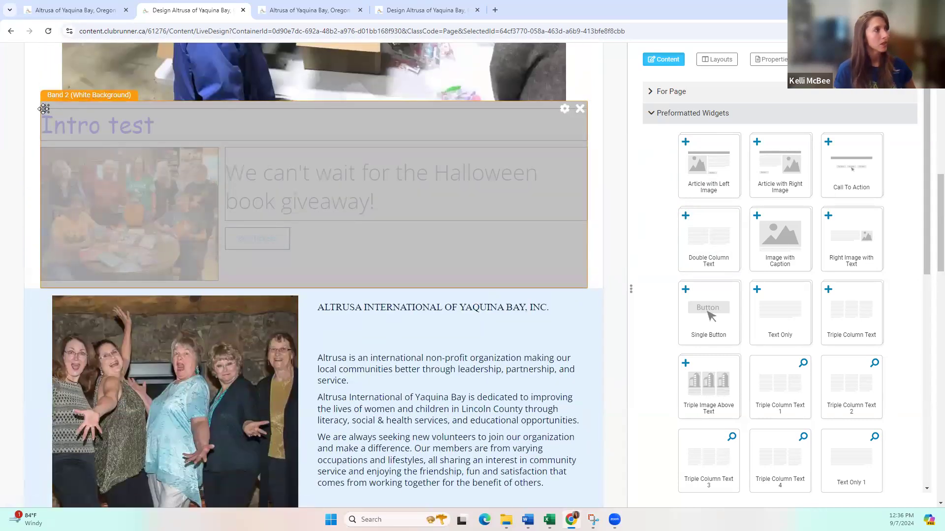
mouse_move(70, 121)
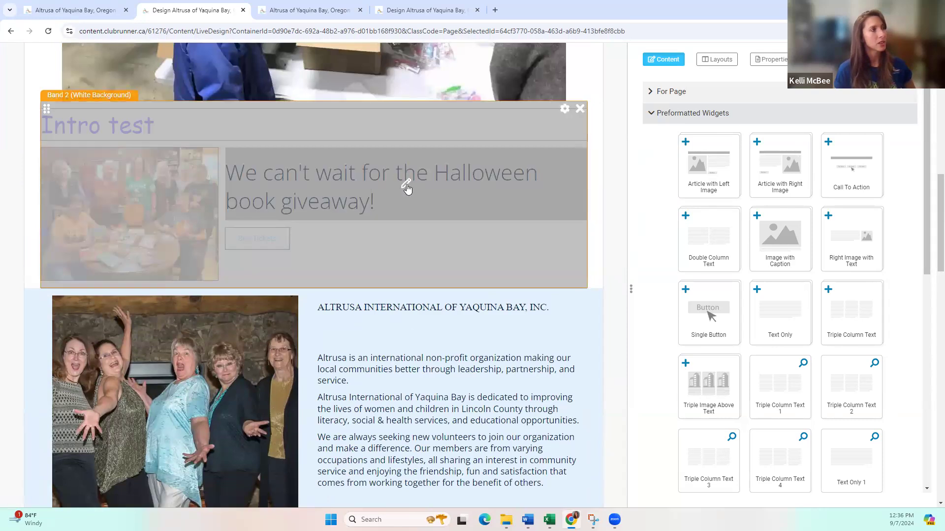
left_click_drag(44, 107, 46, 111)
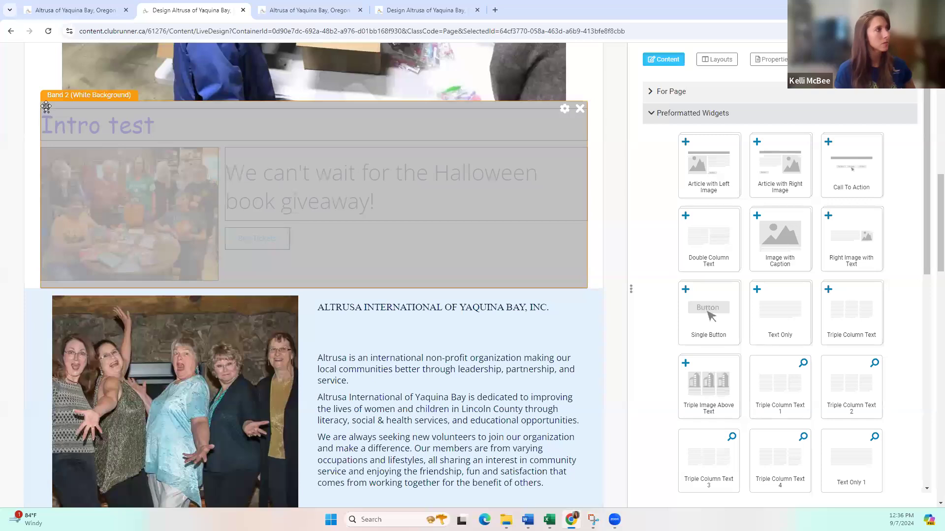
left_click_drag(40, 179, 32, 428)
scroll(97, 337, "down", 2)
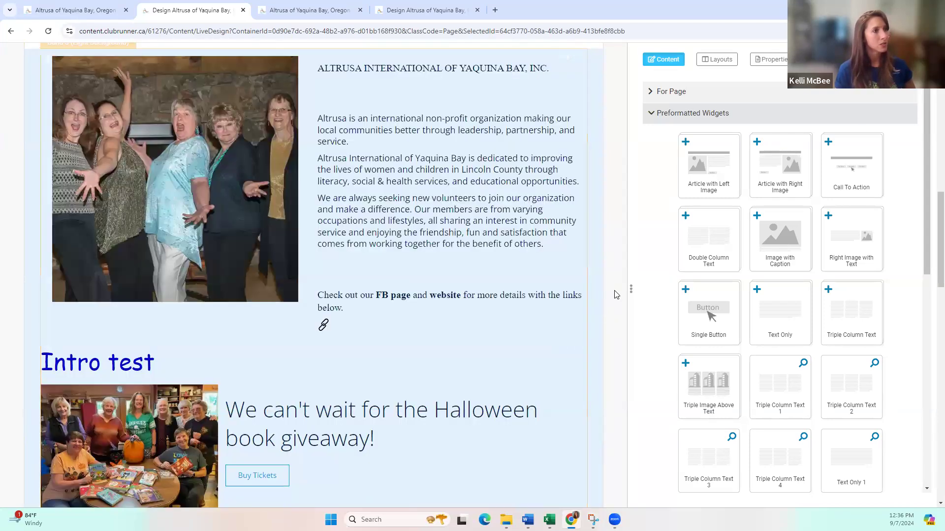
left_click(581, 326)
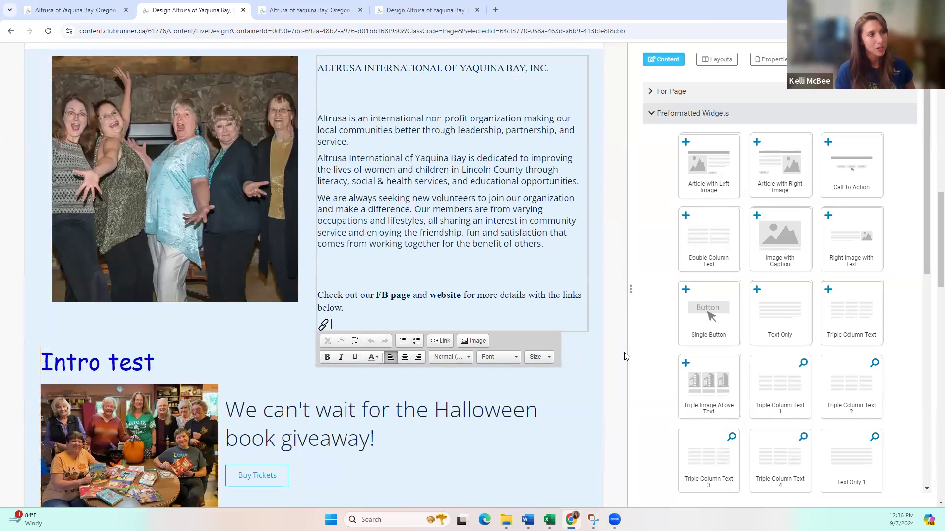
scroll(547, 265, "down", 4)
scroll(443, 258, "up", 3)
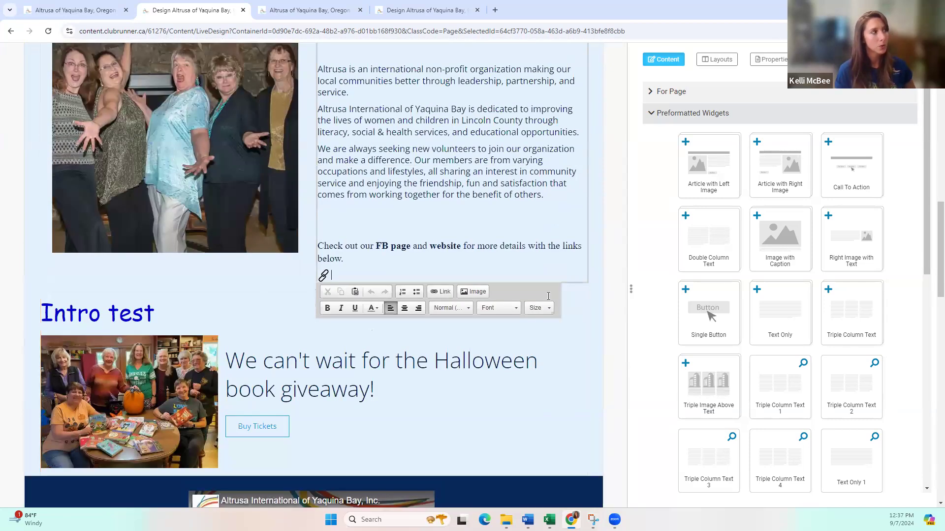
Move the Intro test article widget back into Band 2 (White Background), above the Yaquina Bay section
scroll(489, 247, "up", 2)
left_click_drag(46, 395, 25, 365)
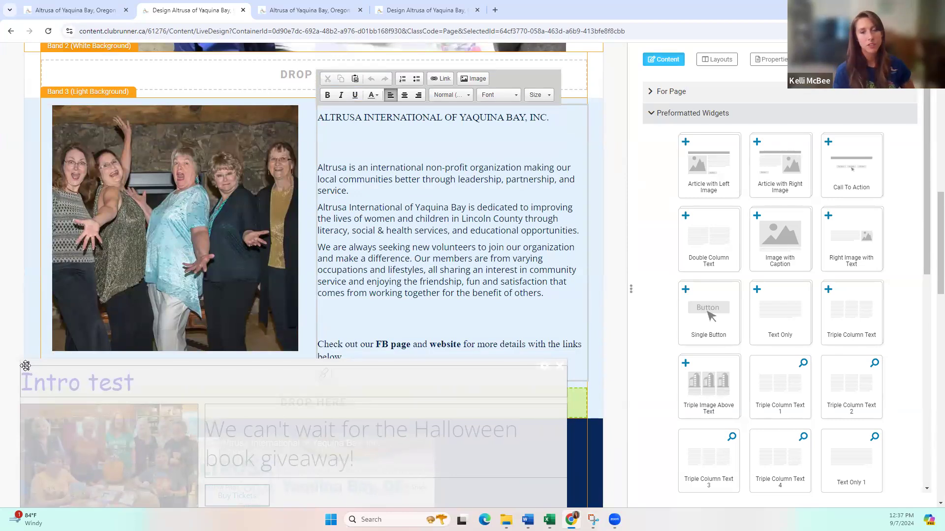
left_click_drag(26, 365, 46, 67)
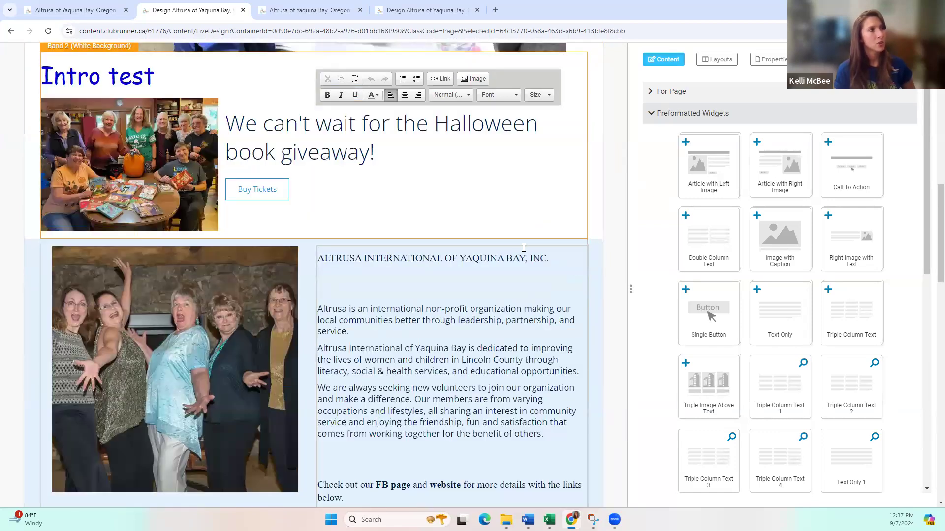
left_click(619, 263)
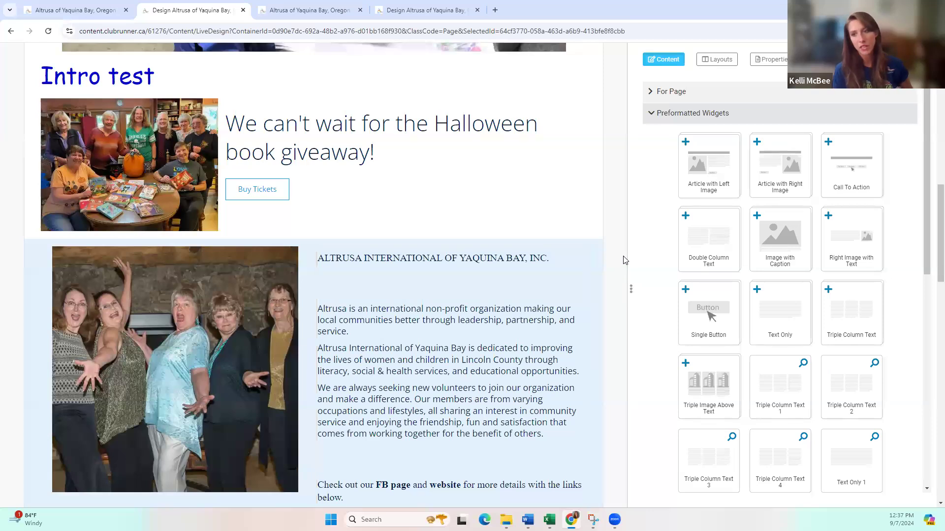
Add a Single Button preformatted widget between the large photo and the Intro test article
scroll(619, 259, "down", 8)
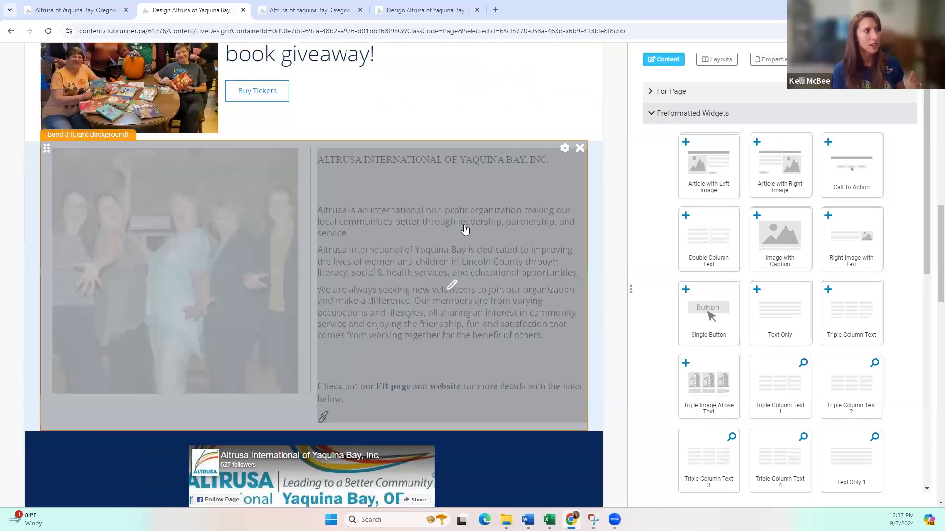
scroll(464, 257, "down", 3)
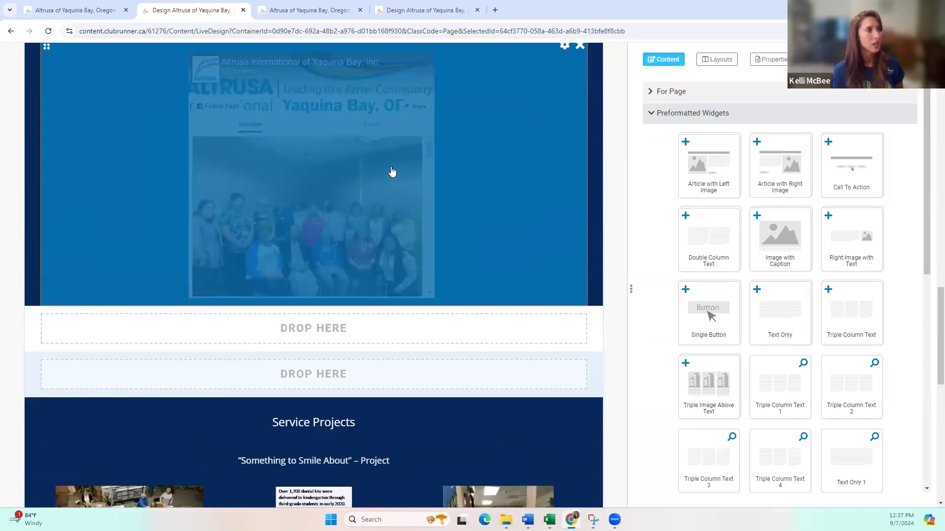
scroll(347, 189, "down", 3)
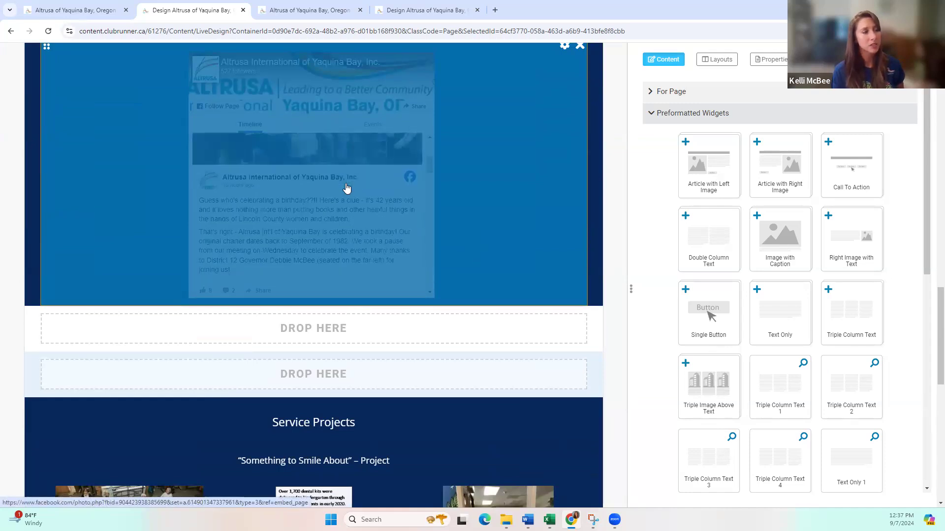
scroll(375, 344, "down", 3)
scroll(502, 231, "up", 13)
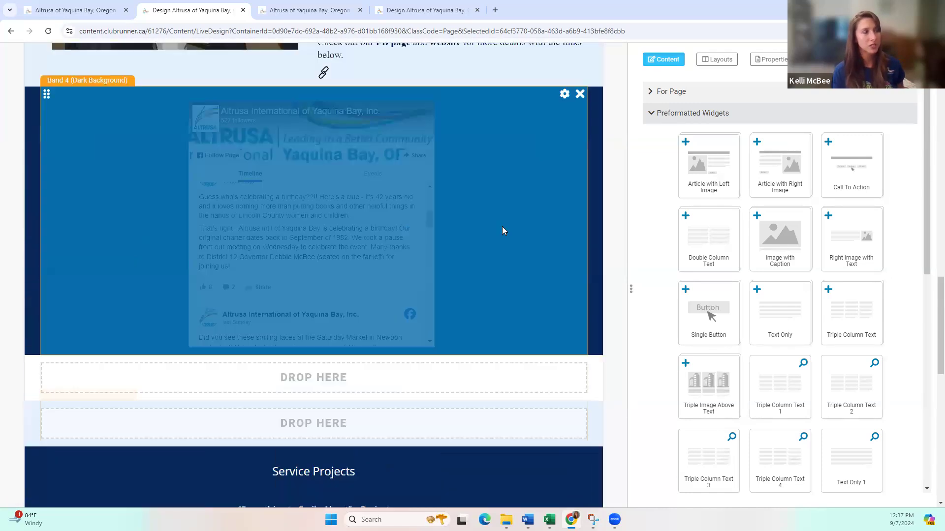
scroll(593, 215, "up", 2)
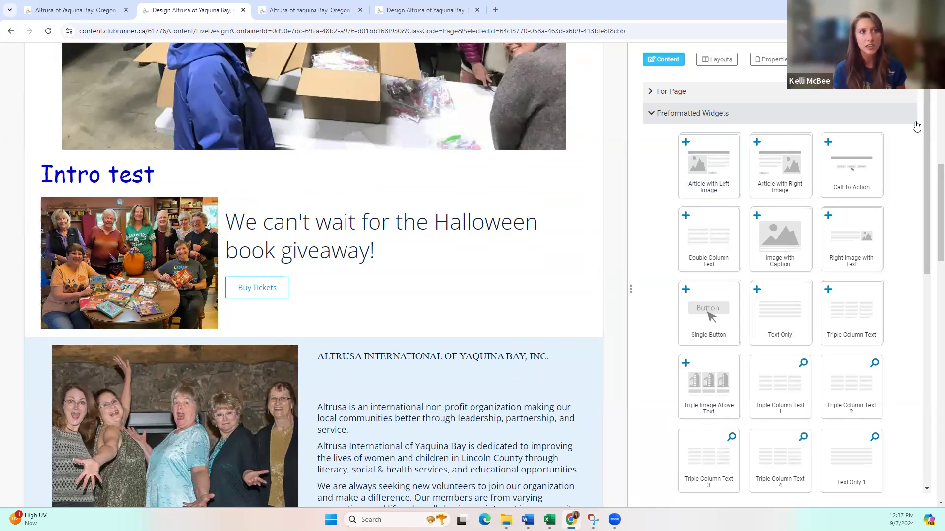
left_click_drag(927, 154, 927, 180)
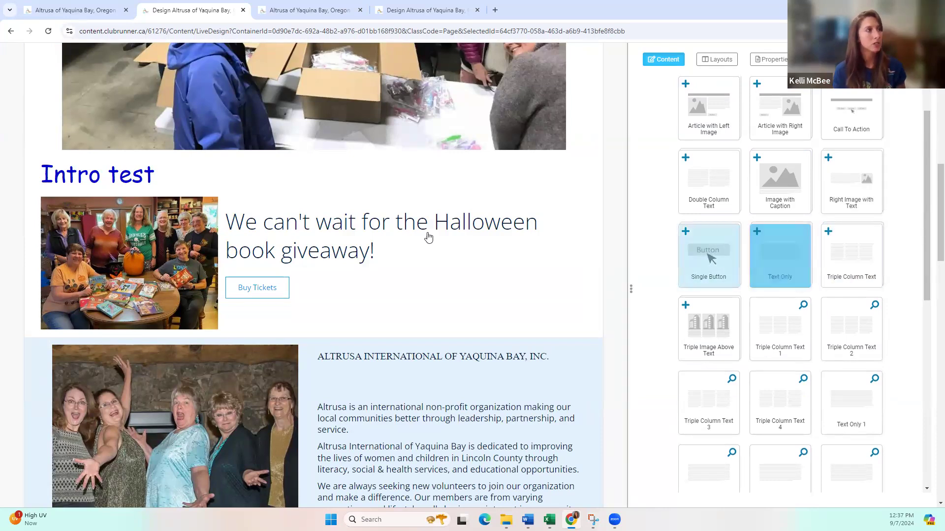
left_click_drag(490, 282, 420, 270)
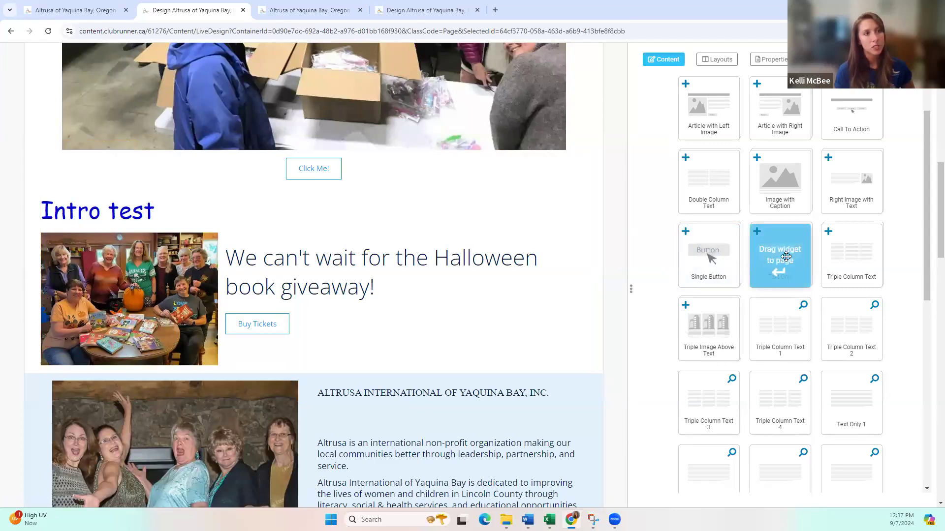
scroll(915, 248, "down", 2)
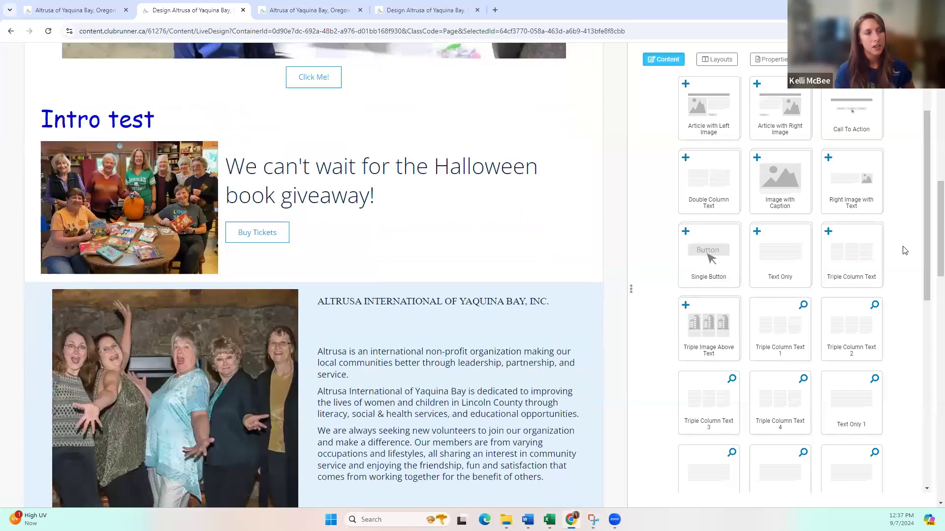
Place the existing Text Only 3 widget between the Click Me! button and the Intro test article
scroll(915, 320, "down", 5)
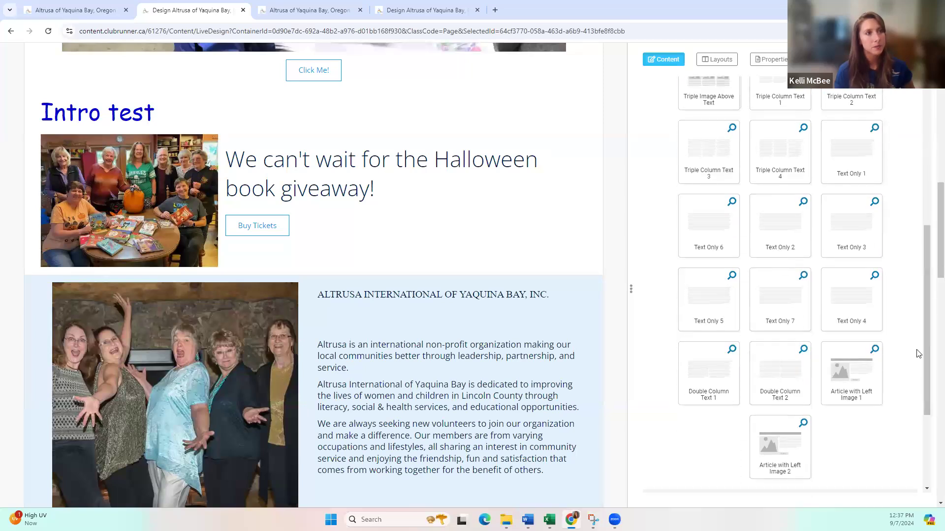
left_click_drag(838, 230, 353, 113)
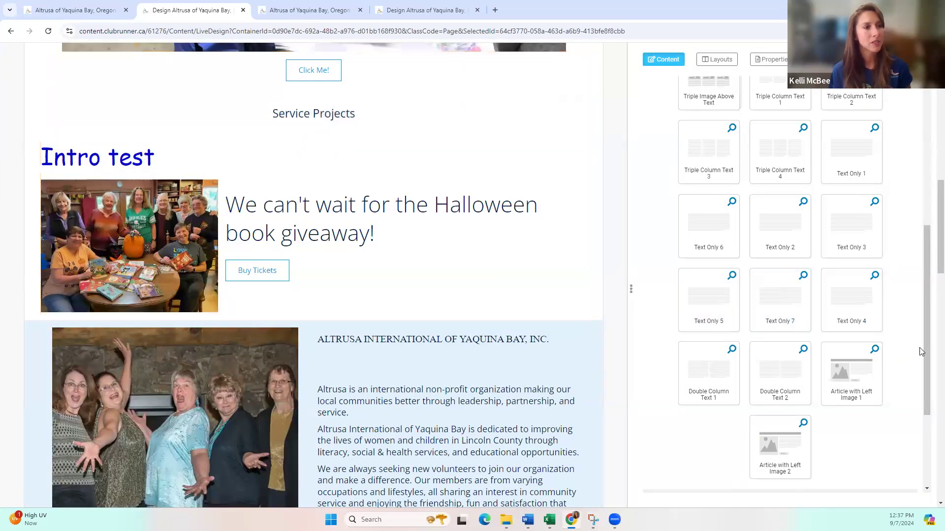
Add an Image with Caption preformatted widget directly below the Click Me! button
left_click_drag(927, 399, 930, 465)
left_click_drag(781, 229, 779, 240)
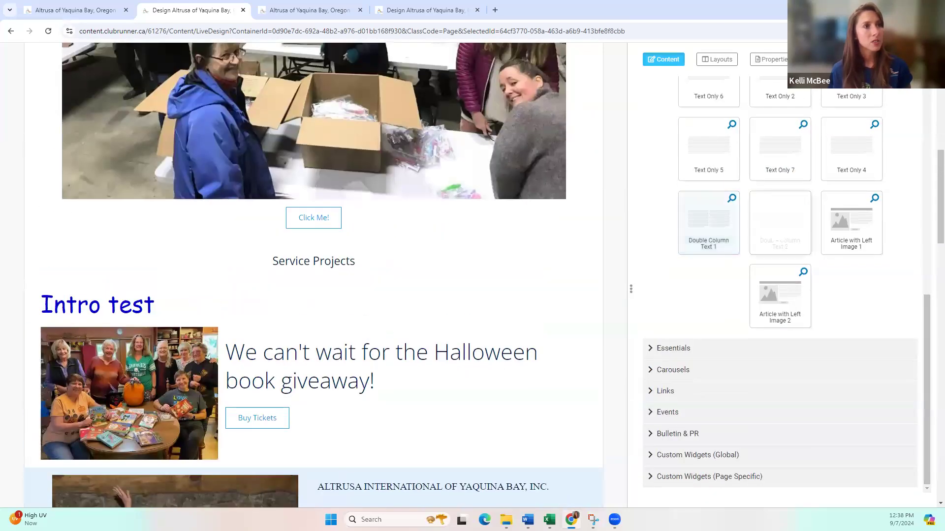
left_click_drag(929, 347, 898, 106)
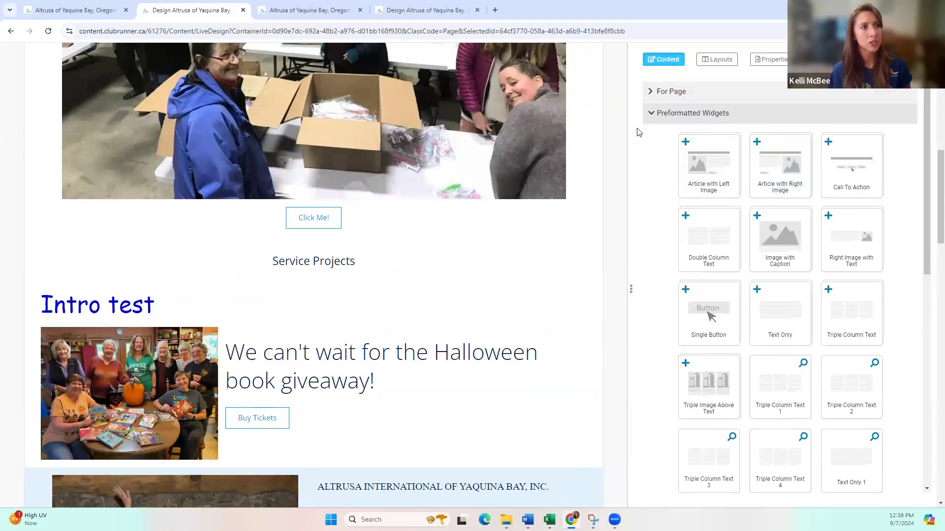
left_click_drag(779, 239, 347, 241)
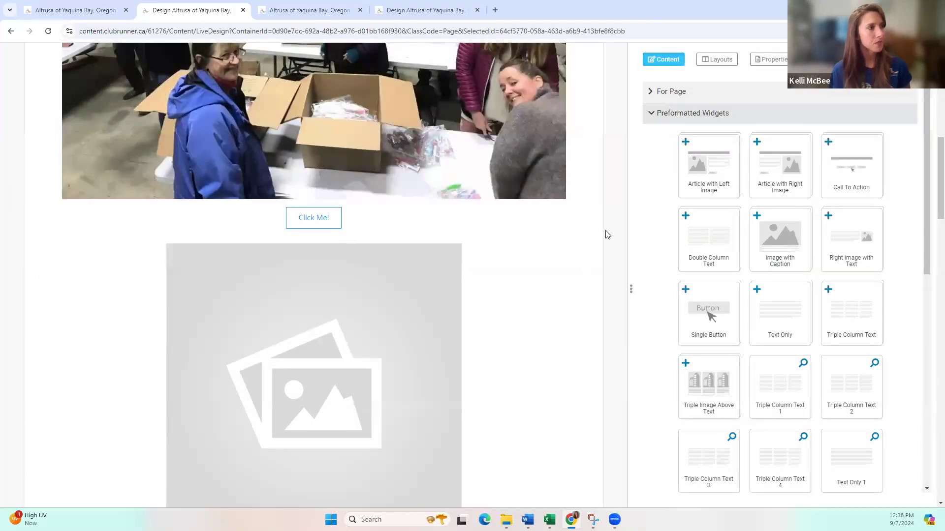
Delete the Service Projects text widget and the Click Me! button widget from Band 2 (White Background)
scroll(601, 231, "down", 5)
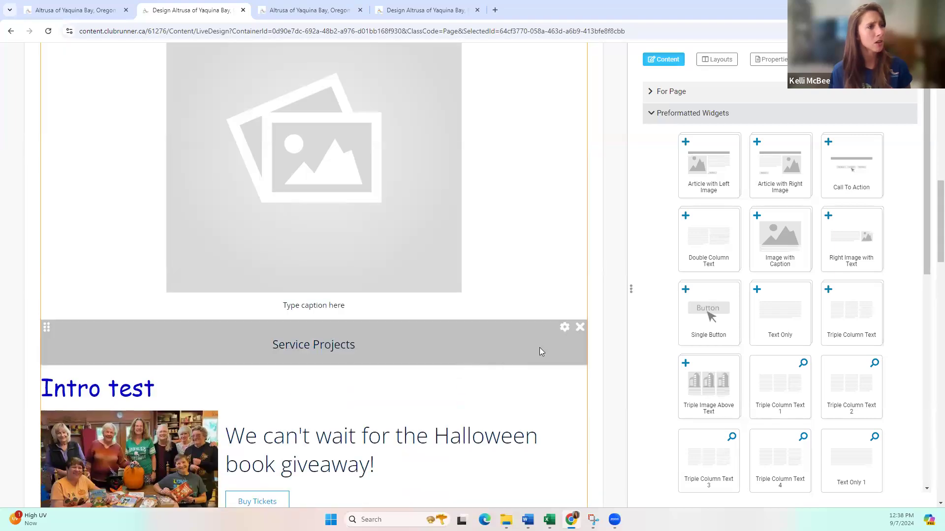
left_click(580, 327)
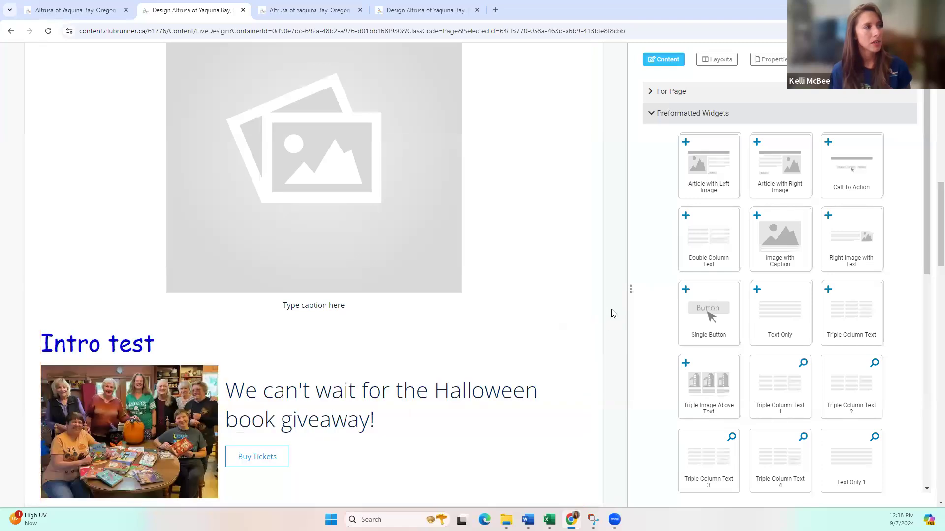
scroll(613, 313, "up", 3)
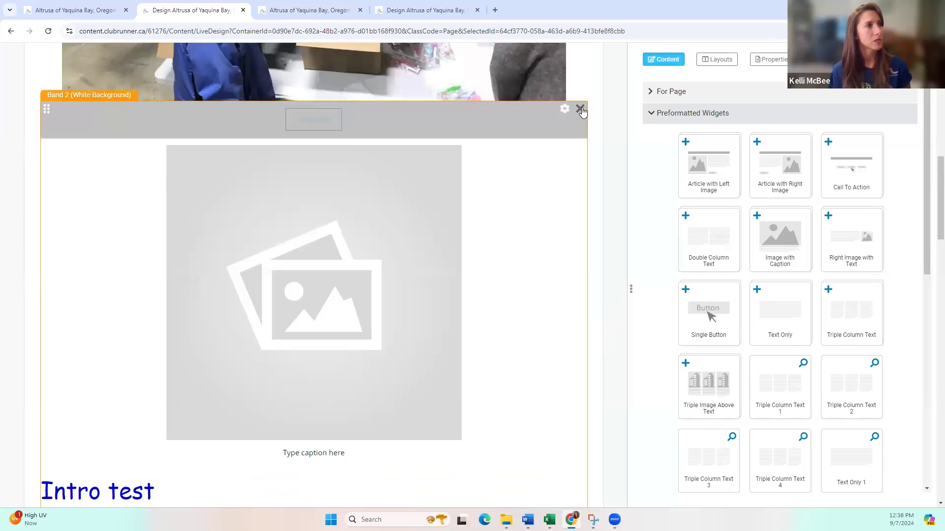
left_click(580, 109)
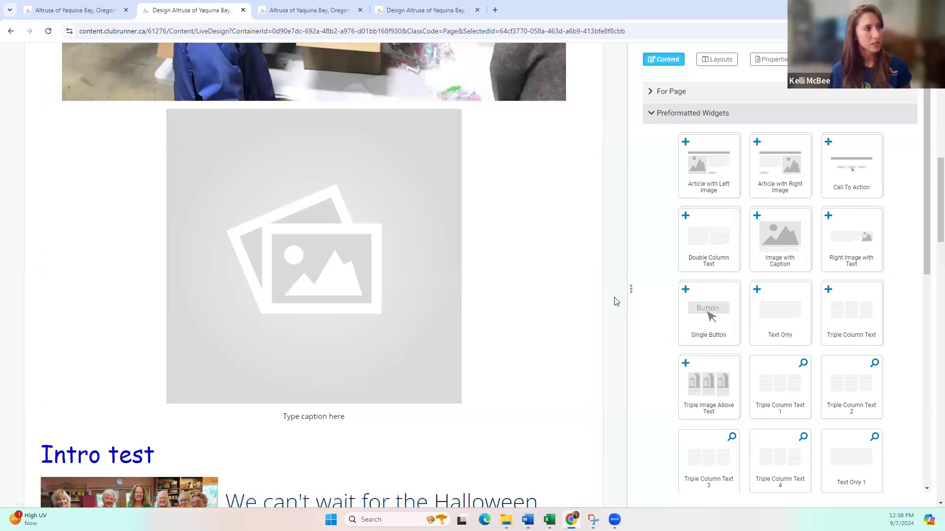
Try the Site Pages widget from Essentials between the captioned image and the Intro test article, and remove it again
left_click(652, 114)
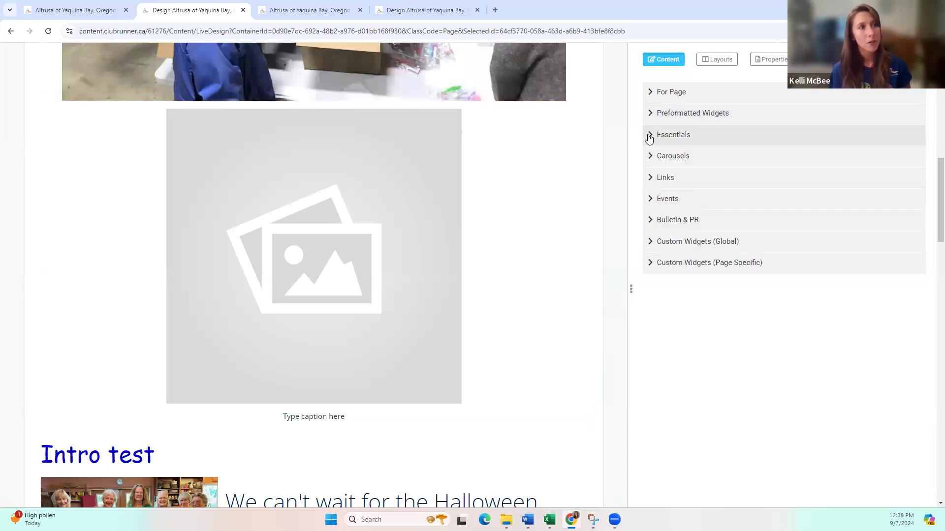
left_click(650, 135)
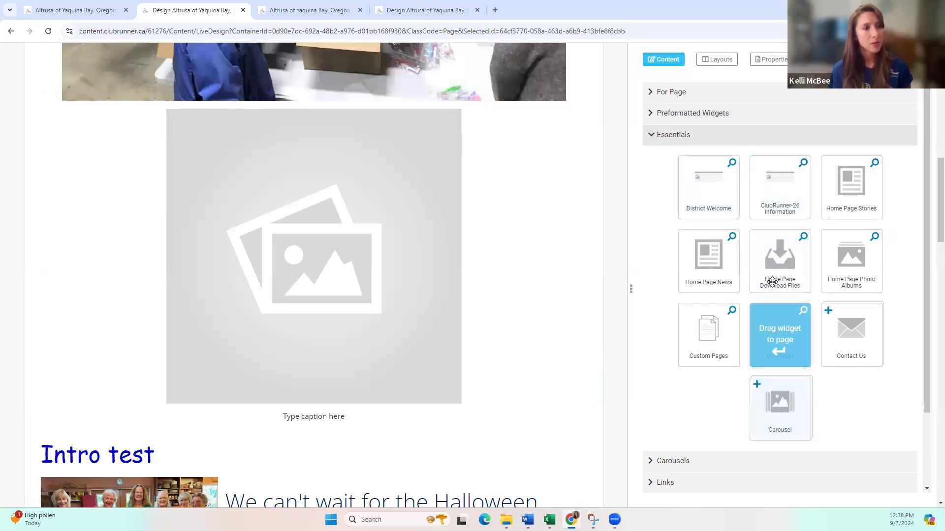
left_click_drag(774, 343, 375, 435)
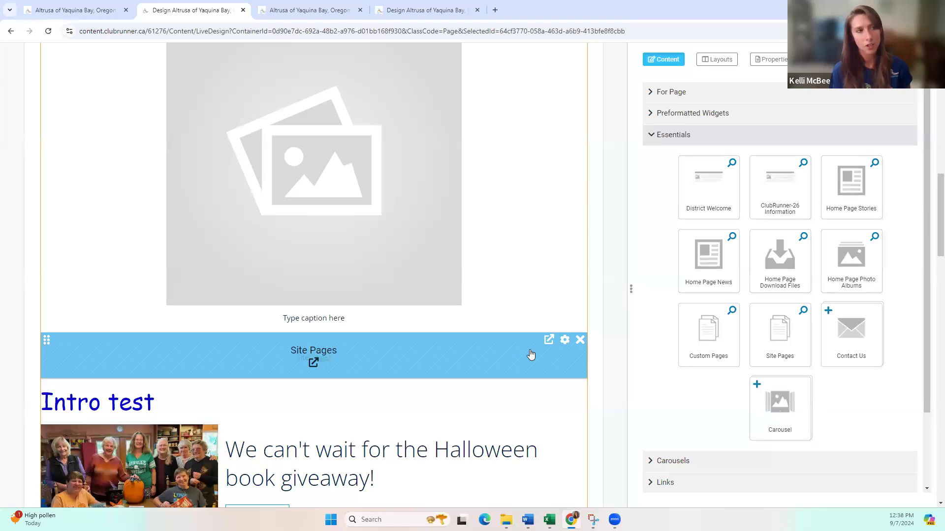
left_click(580, 340)
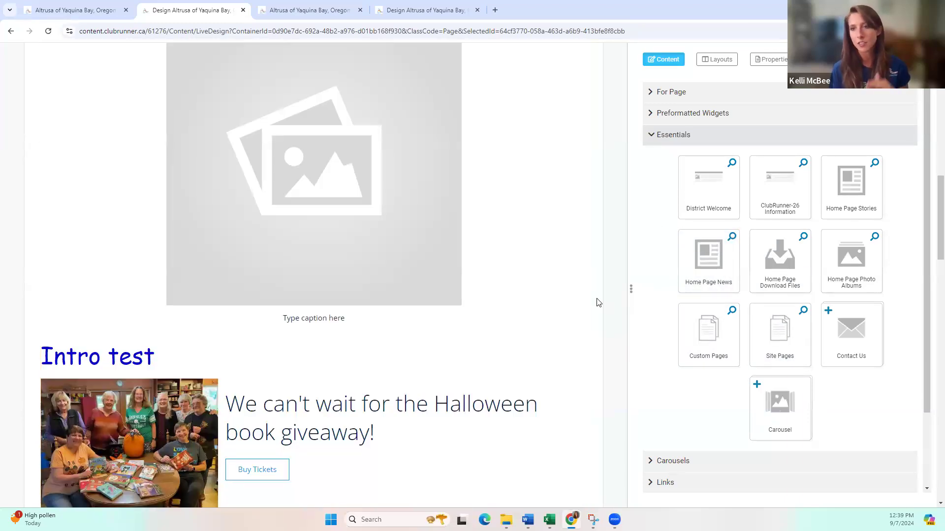
Add a new Dynamic Carousel widget below the captioned image and review its carousel details page
left_click(649, 136)
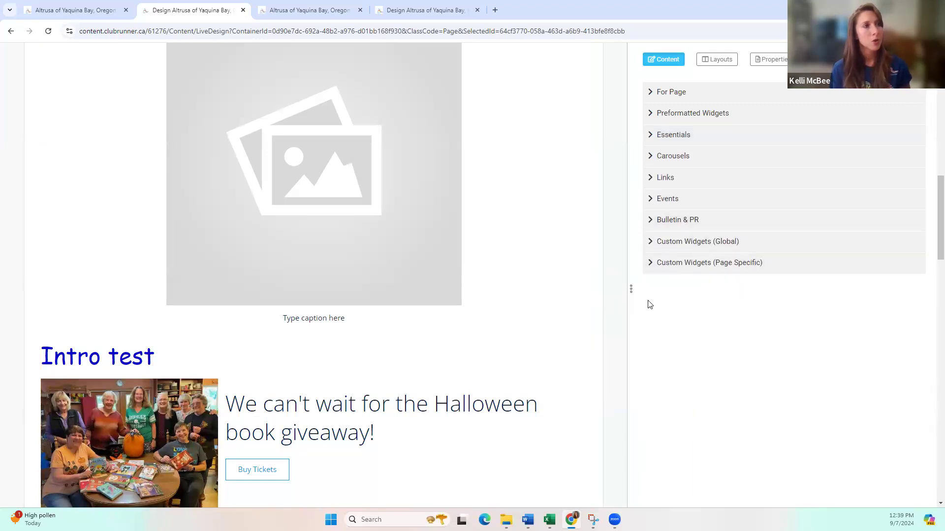
left_click(649, 158)
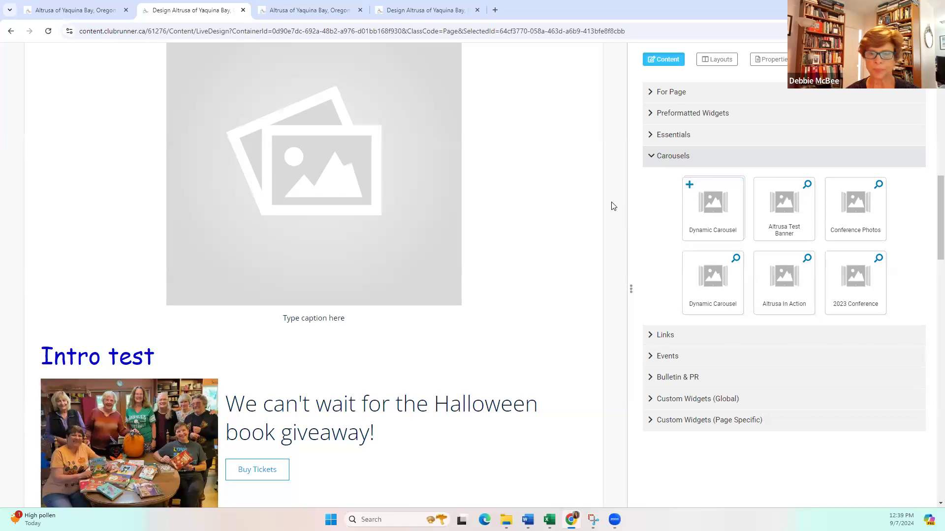
left_click_drag(688, 215, 392, 330)
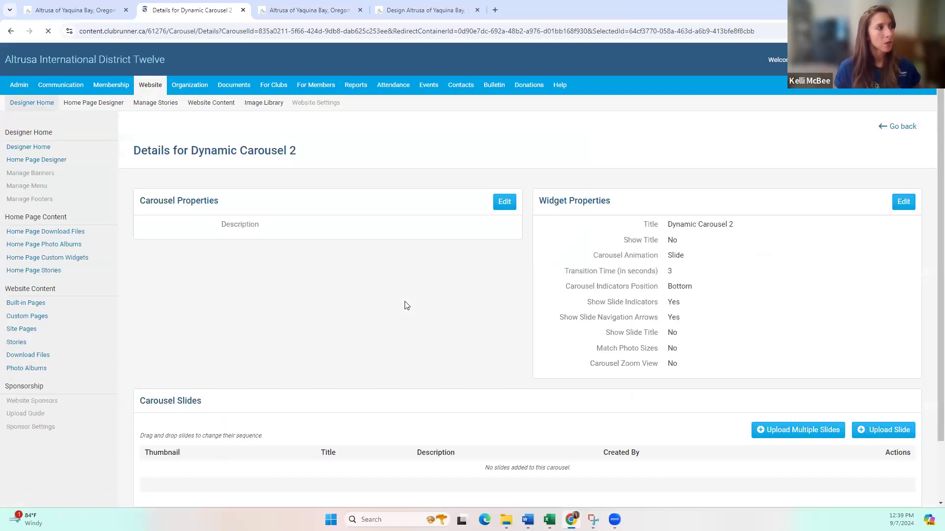
scroll(383, 280, "down", 3)
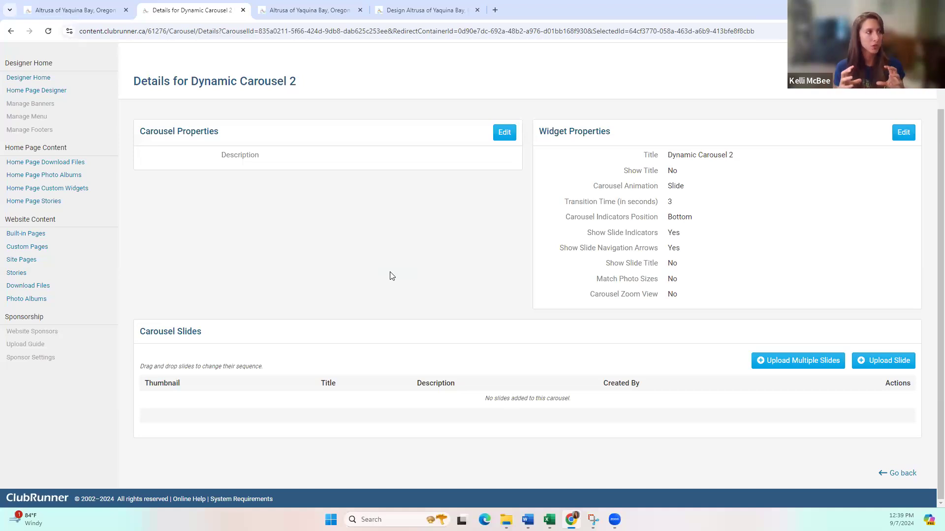
Return to the page designer and try to place another Dynamic Carousel in the empty area of Band 2 (White Background)
left_click(77, 14)
left_click(160, 16)
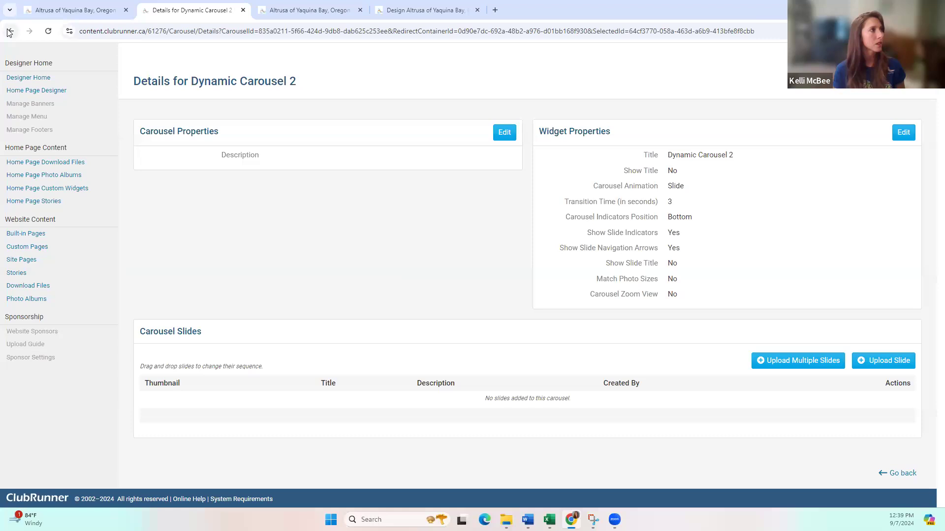
left_click(9, 32)
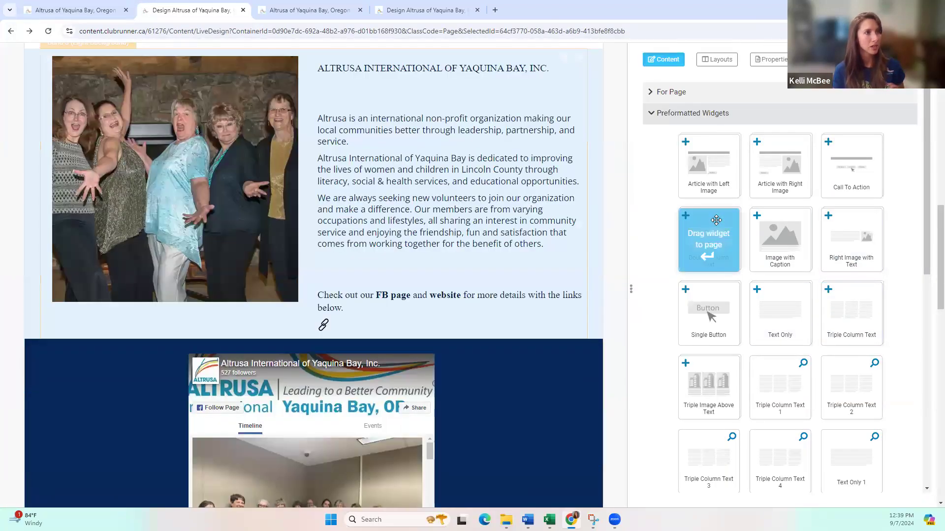
left_click(652, 115)
left_click(654, 157)
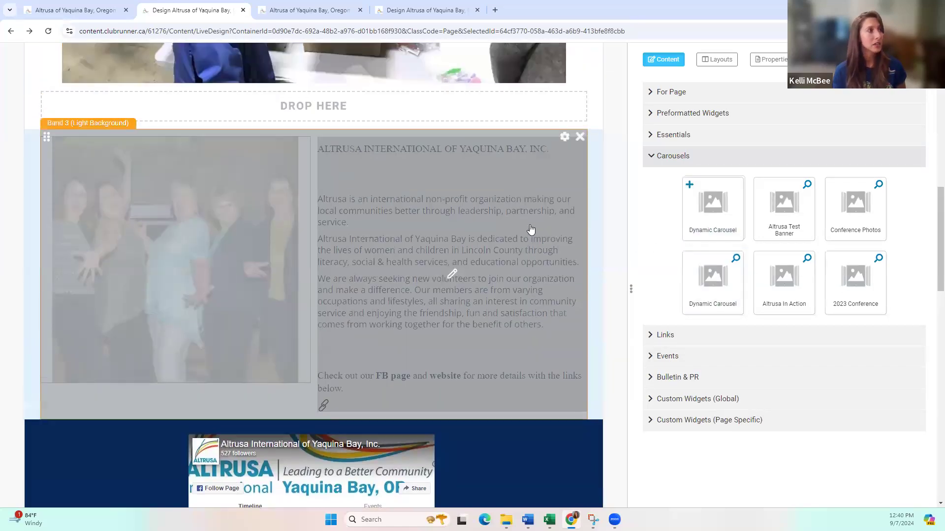
scroll(491, 231, "up", 4)
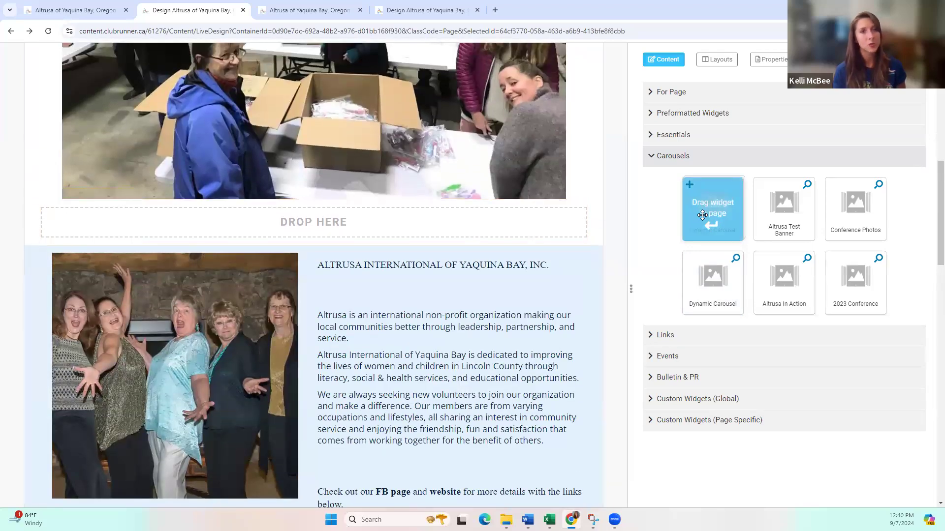
left_click_drag(705, 212, 460, 217)
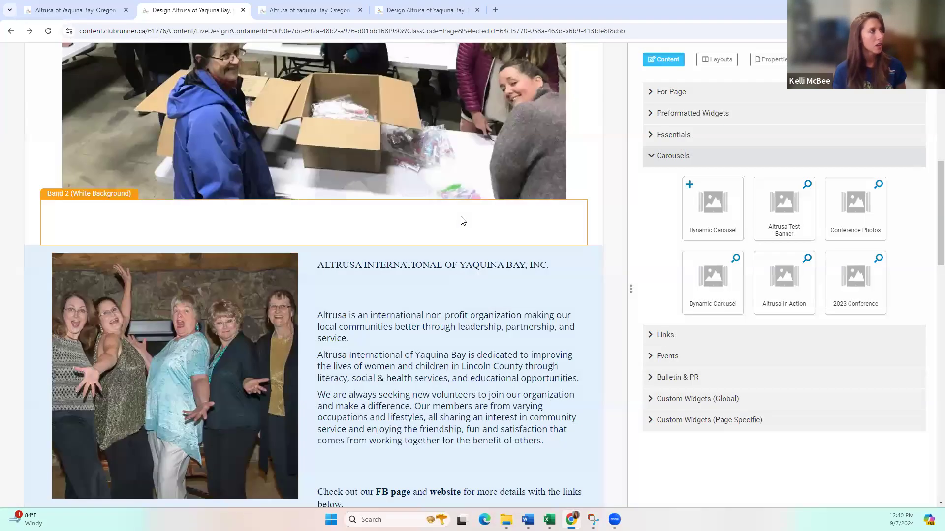
left_click_drag(712, 204, 510, 222)
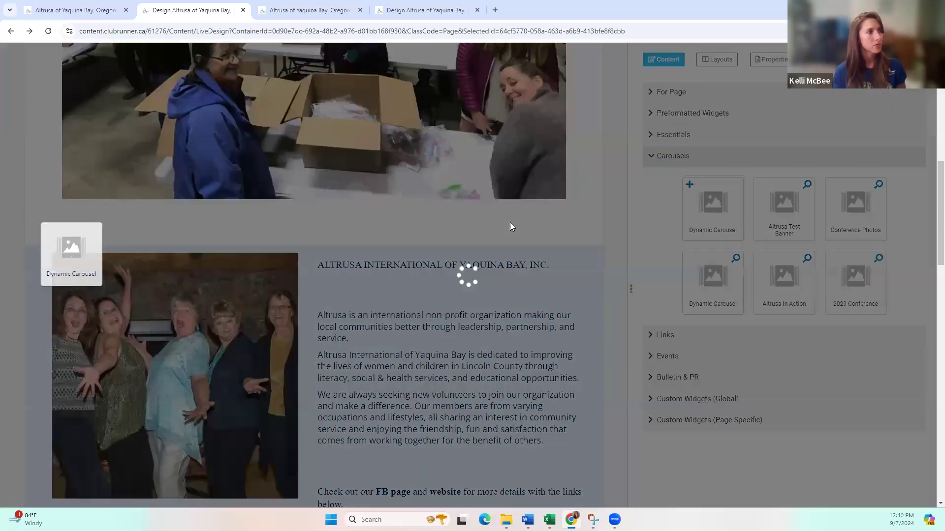
Place the Dynamic Carousel widget on the club page to get to the details of Dynamic Carousel 2
scroll(566, 246, "down", 10)
scroll(574, 249, "down", 4)
scroll(576, 247, "up", 6)
left_click_drag(700, 206, 416, 326)
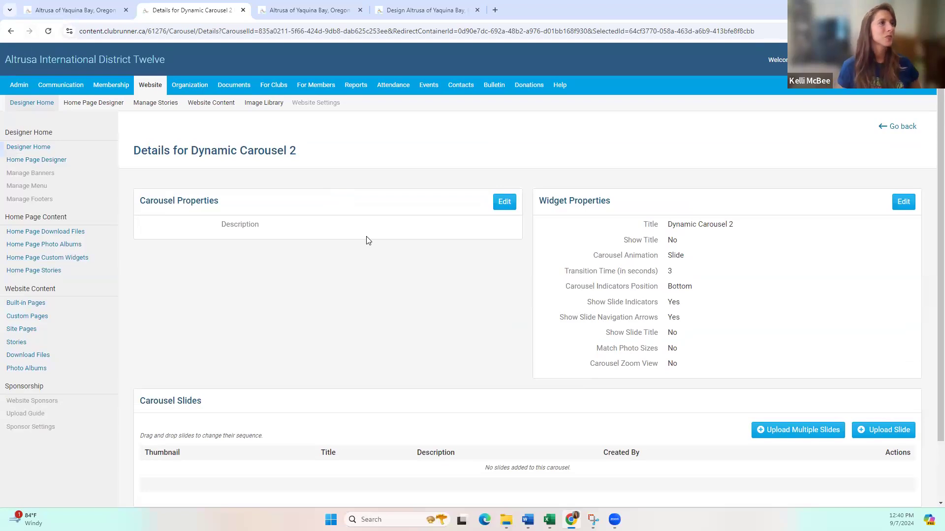
Upload PSB Head Start, Yakona 7.12.24 Hikers, Yaquina Bay Family festival and Yaquina Bay project school bell together as slides for Dynamic Carousel 2
scroll(344, 221, "down", 1)
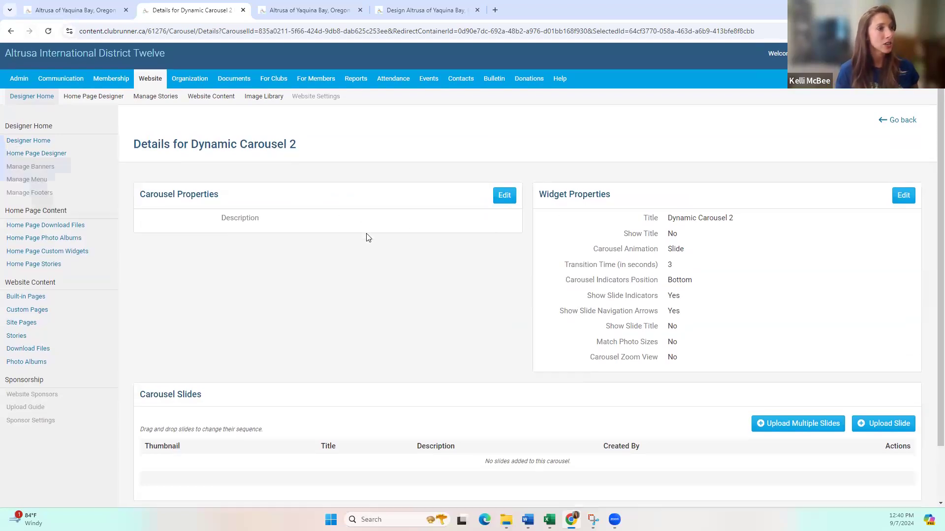
scroll(373, 220, "down", 1)
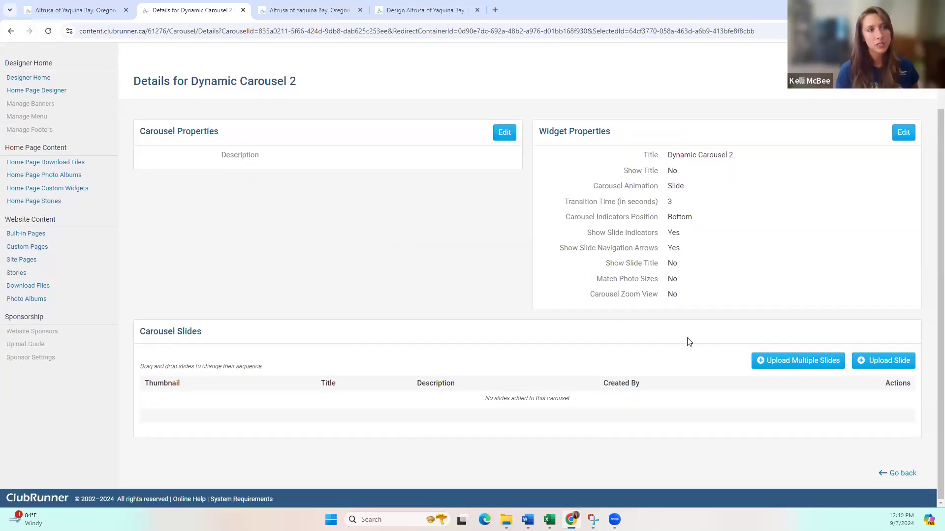
left_click(800, 365)
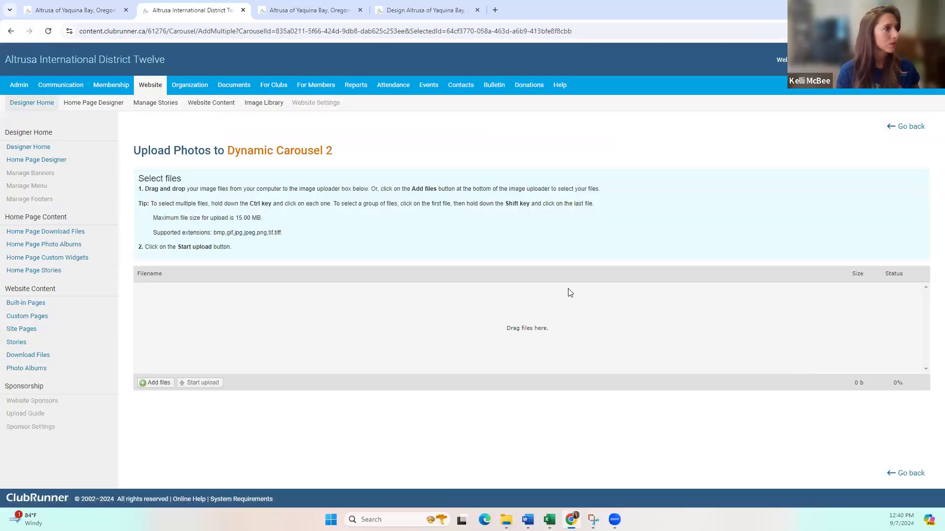
left_click(167, 390)
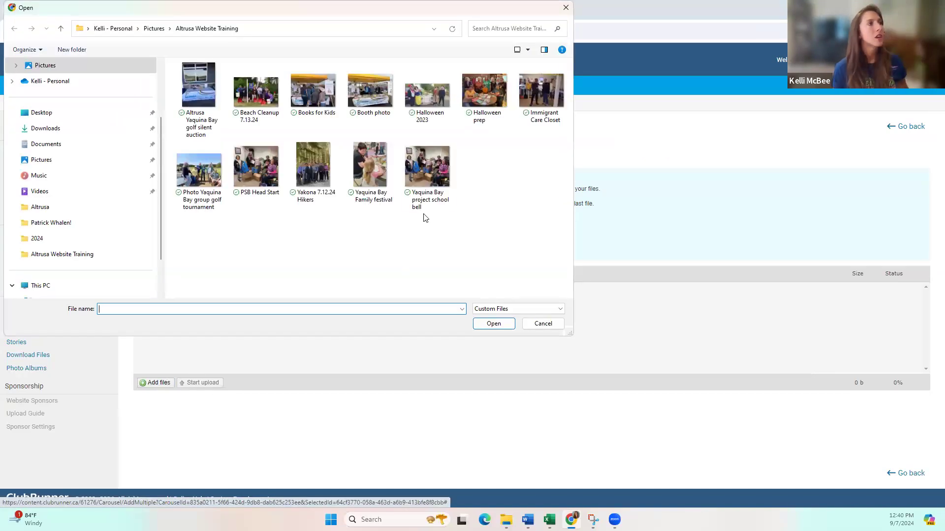
left_click(424, 179)
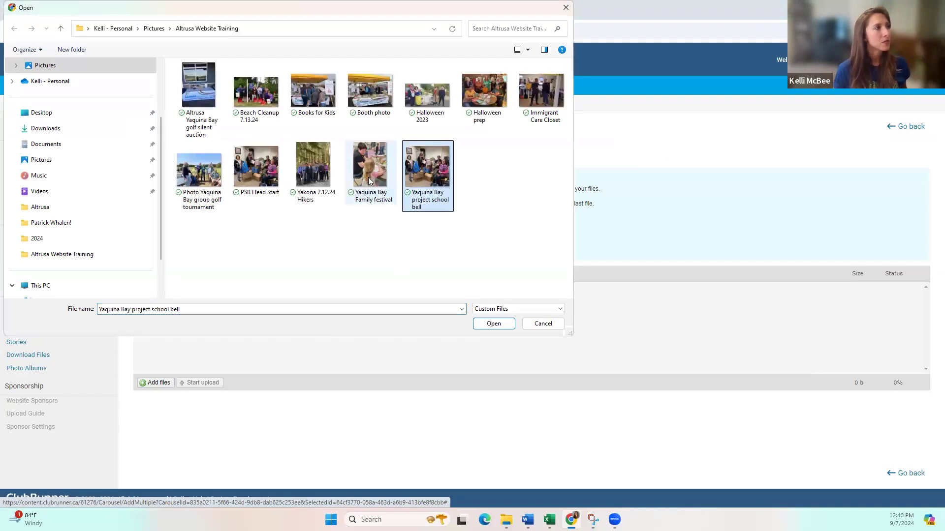
left_click(372, 179, "ctrl")
left_click(313, 166, "ctrl")
left_click(257, 168, "ctrl")
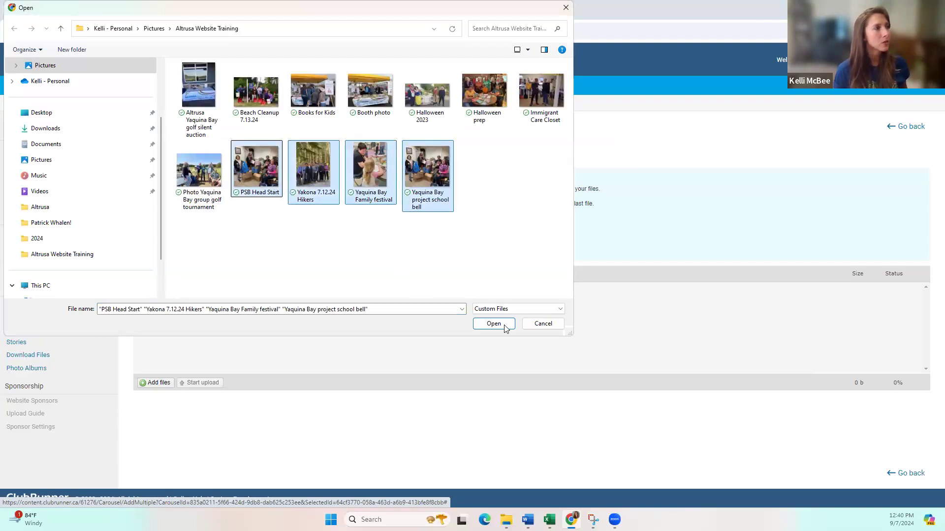
left_click(494, 325)
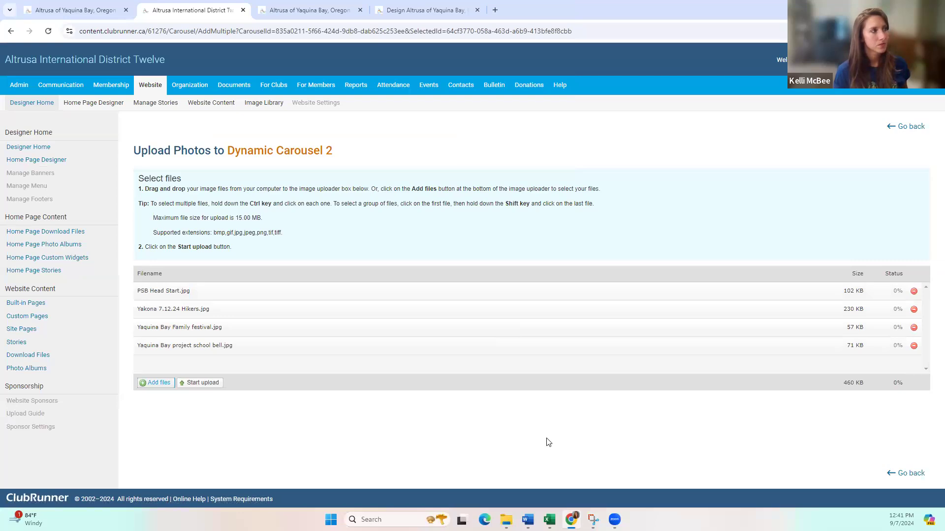
left_click(203, 383)
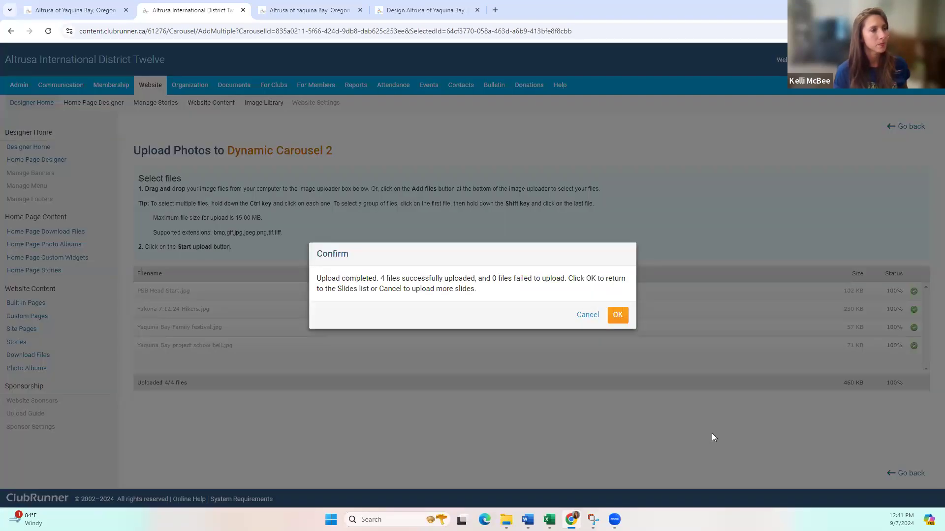
left_click(617, 316)
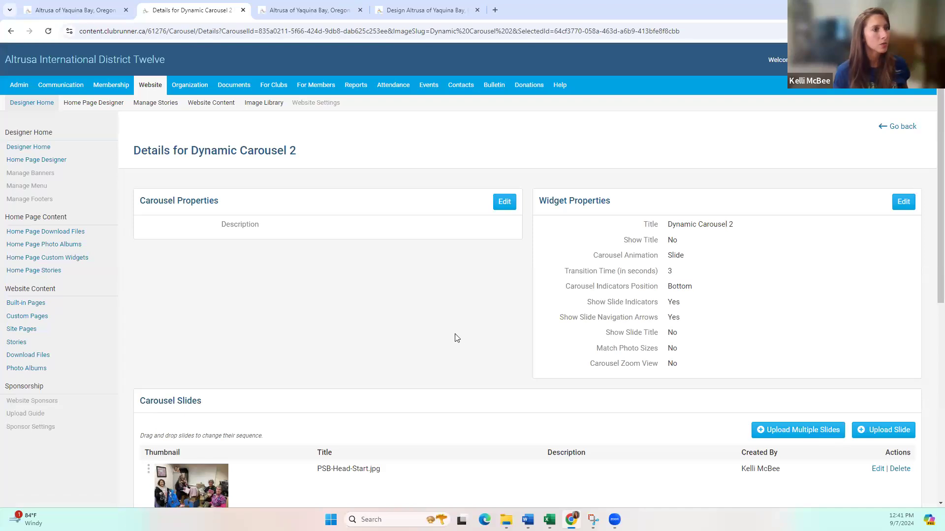
Move the Yaquina-Bay-project-school-bell.jpg slide to the first position in the carousel's slide list
scroll(457, 338, "down", 6)
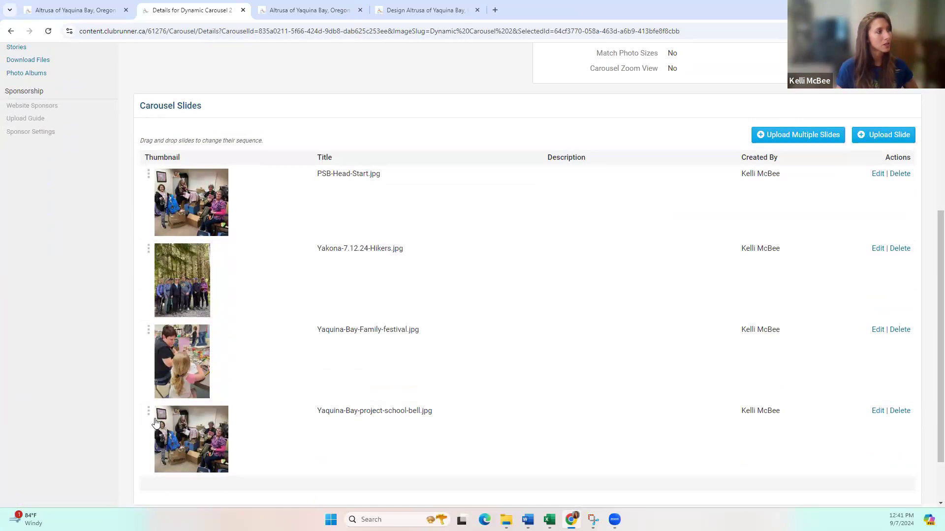
left_click_drag(150, 413, 142, 177)
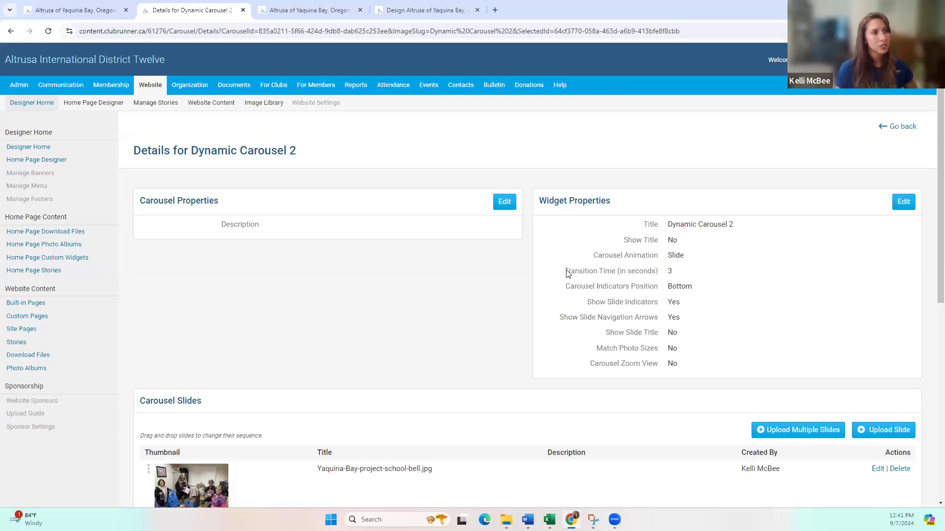
Set the transition time of the Dynamic Carousel 2 widget to 2 seconds and save its properties
left_click_drag(567, 273, 721, 275)
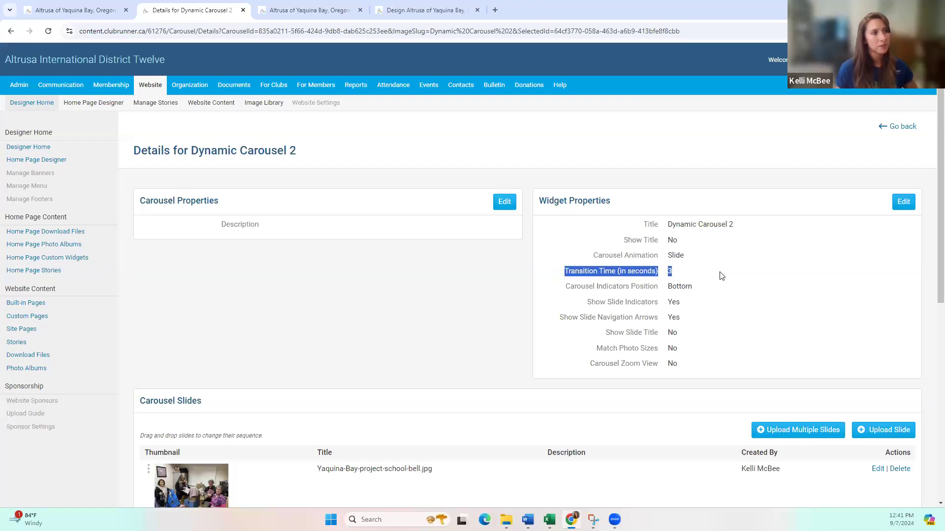
left_click(905, 203)
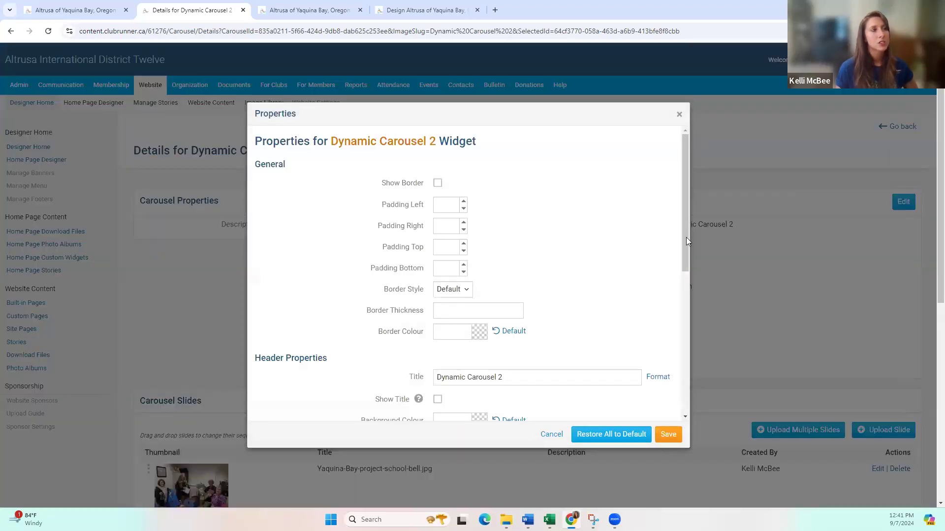
left_click_drag(685, 209, 689, 264)
scroll(689, 265, "down", 2)
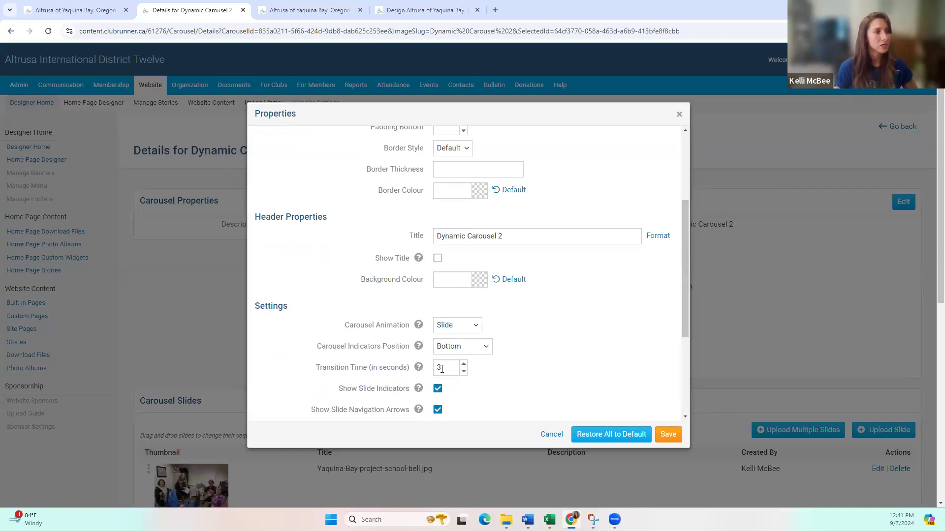
left_click(463, 374)
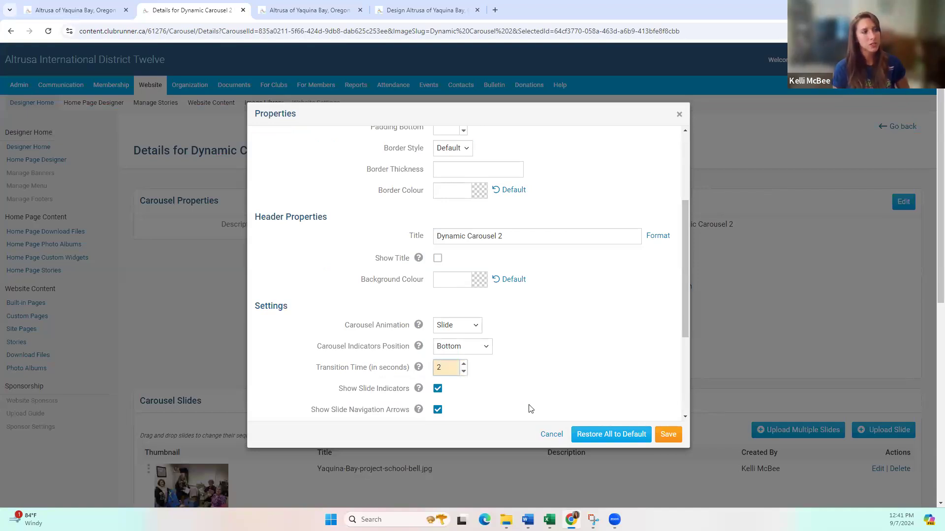
scroll(500, 367, "down", 2)
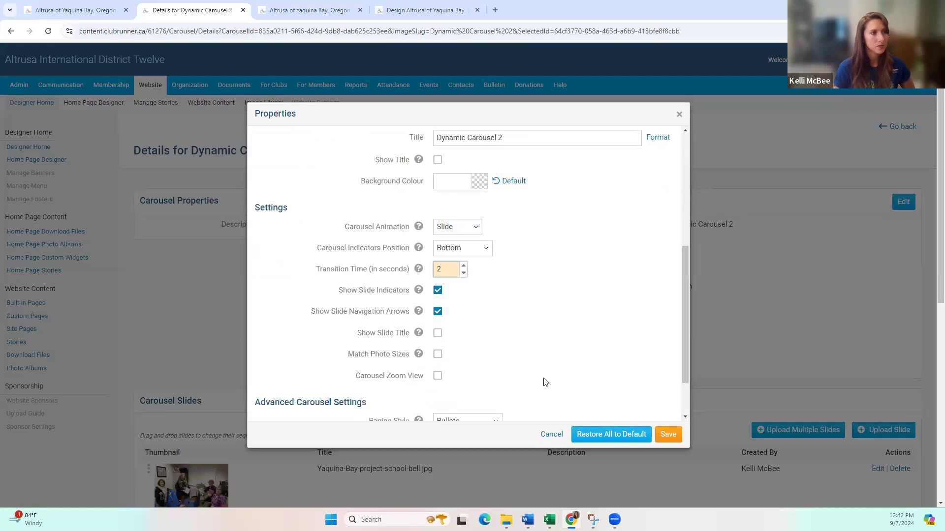
left_click(670, 436)
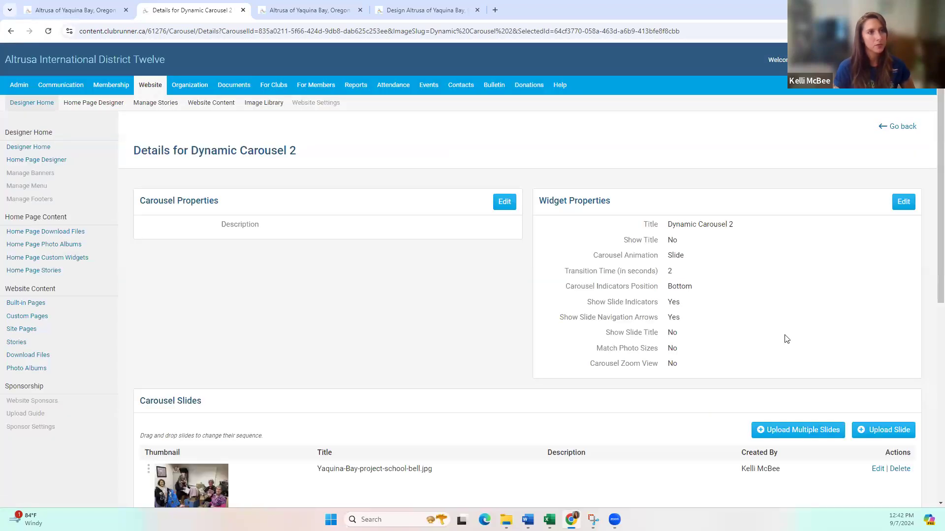
Return to the page designer and place a new Dynamic Carousel in the empty white band below the Facebook feed
scroll(836, 231, "down", 10)
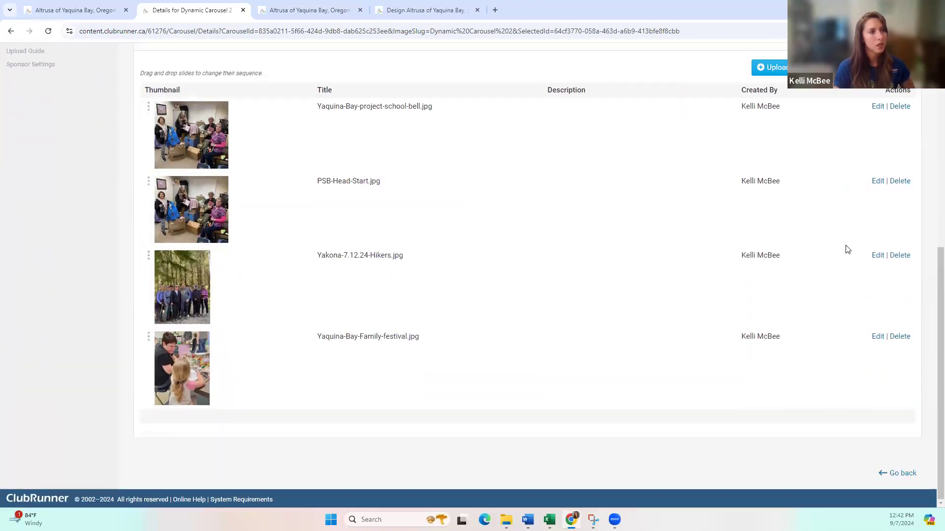
scroll(845, 249, "up", 9)
scroll(847, 249, "up", 1)
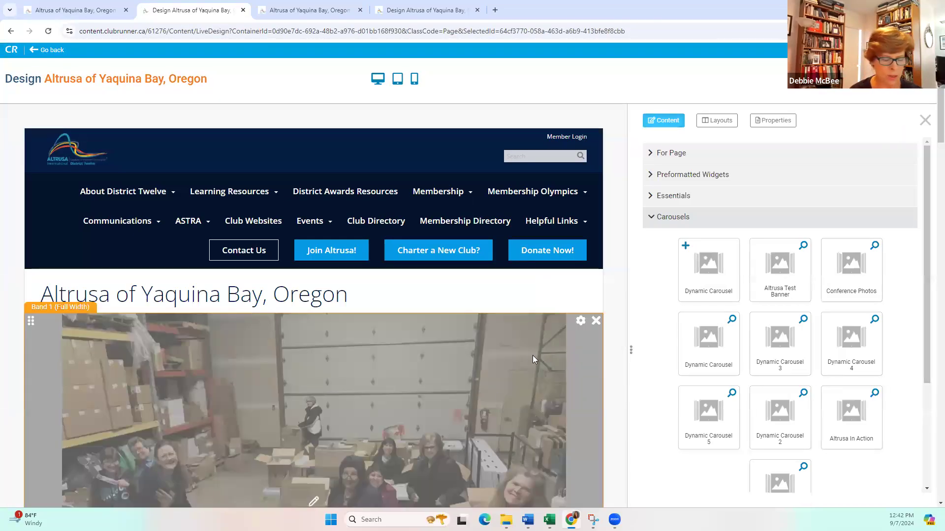
scroll(532, 355, "down", 10)
scroll(545, 325, "down", 3)
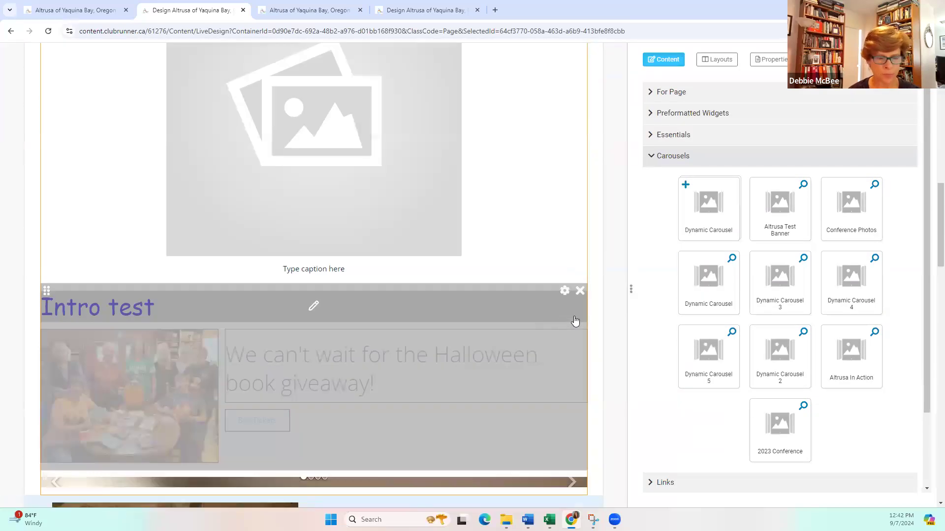
scroll(566, 322, "down", 9)
scroll(601, 324, "down", 13)
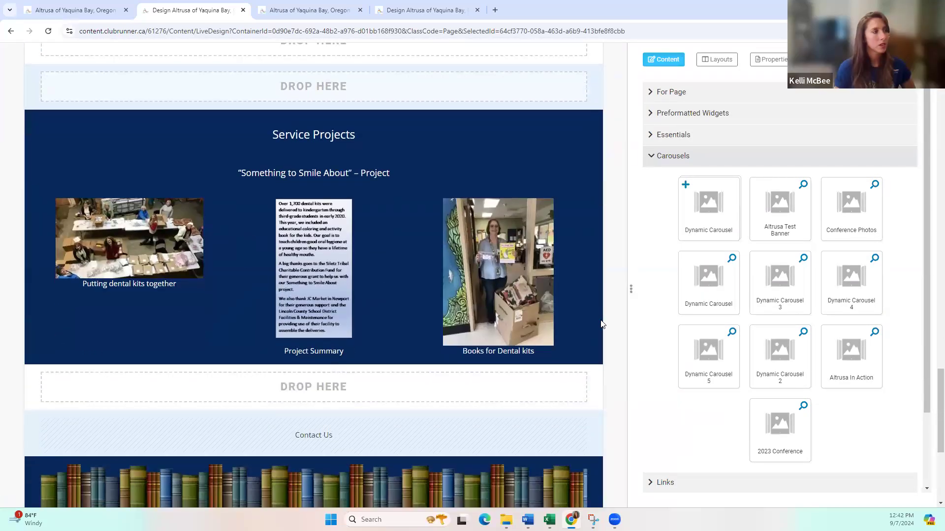
scroll(601, 324, "up", 3)
scroll(602, 324, "up", 6)
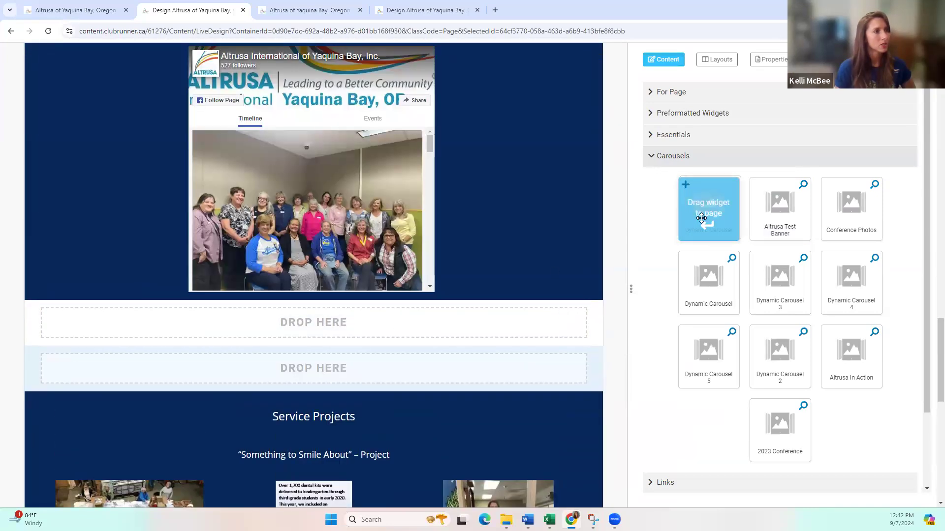
left_click_drag(392, 365, 383, 322)
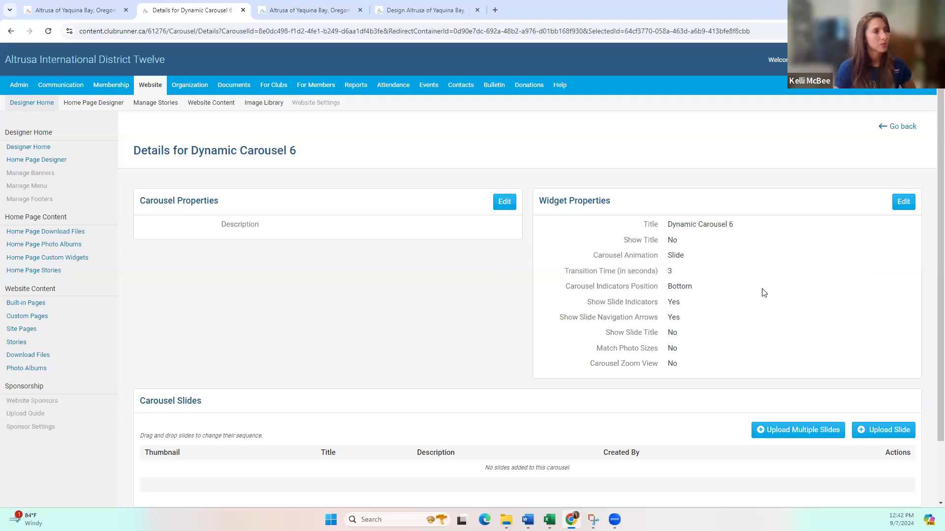
Upload Photo Yaquina Bay group golf tournament, Yakona 7.12.24 Hikers, Yaquina Bay Family festival and Yaquina Bay project school bell as slides for Dynamic Carousel 6
scroll(757, 282, "down", 3)
left_click(832, 362)
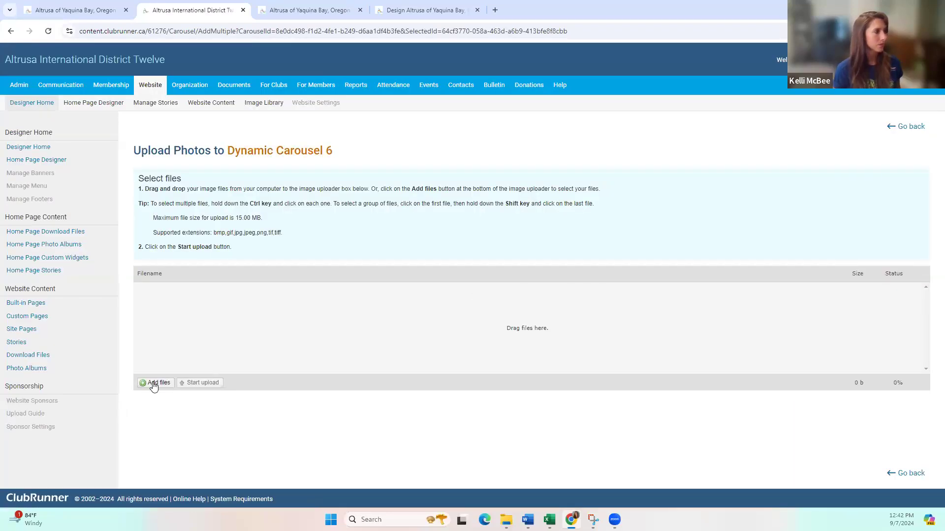
left_click(153, 384)
left_click(403, 176)
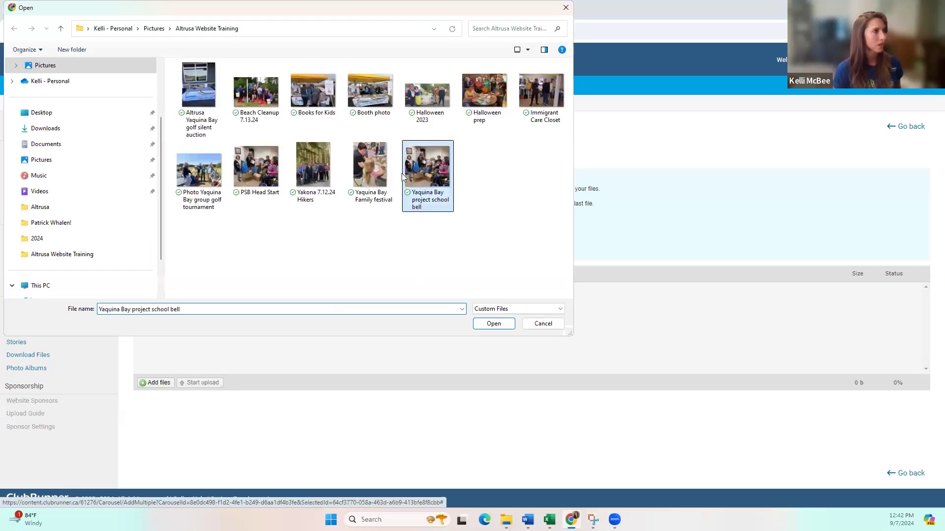
key("shift+Left")
key("shift+Left")
key("shift+Left")
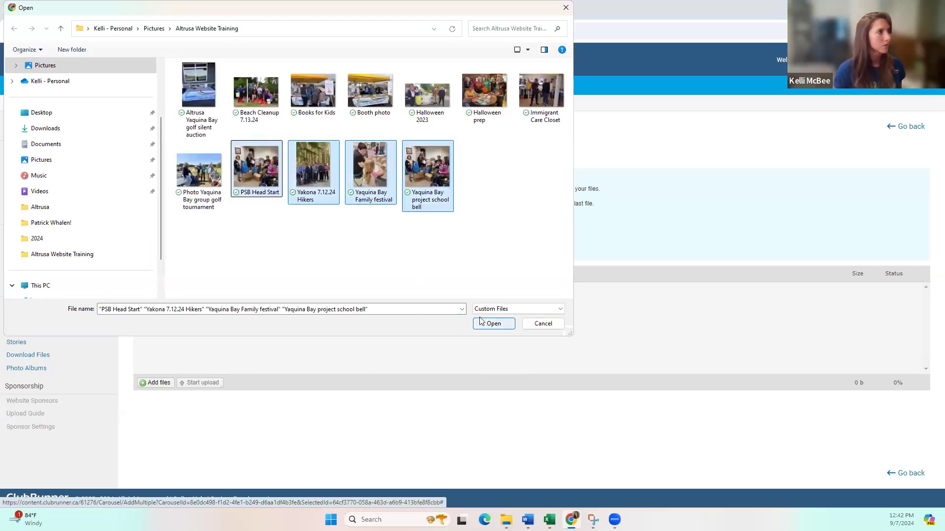
left_click(266, 168, "ctrl")
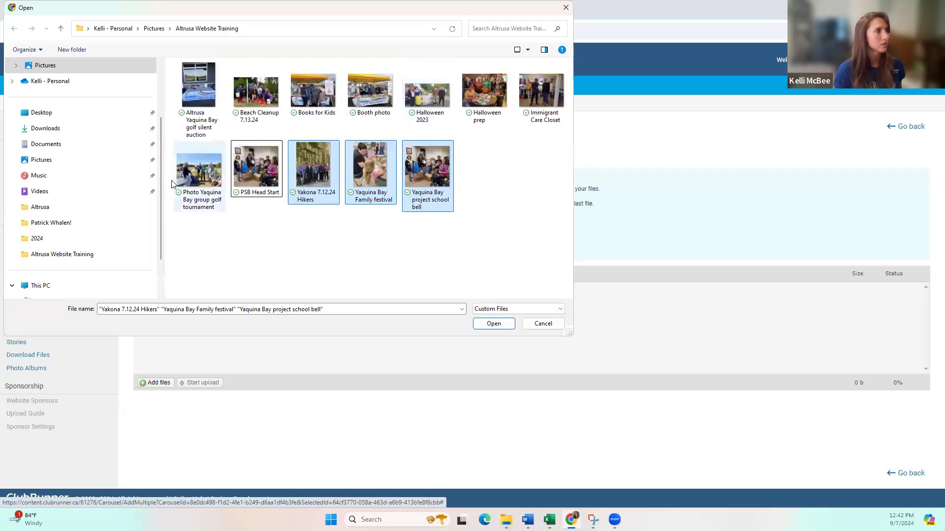
left_click(197, 172, "ctrl")
left_click(494, 325)
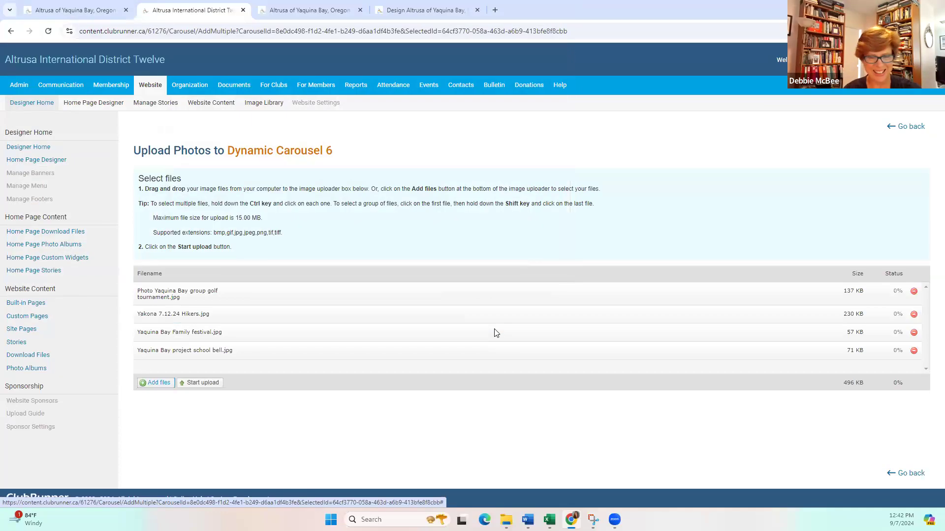
left_click(209, 386)
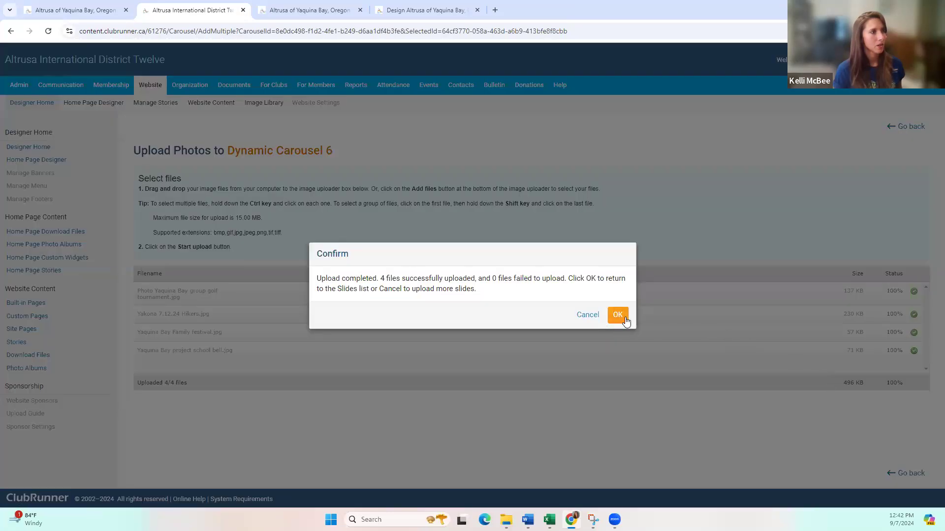
left_click(618, 315)
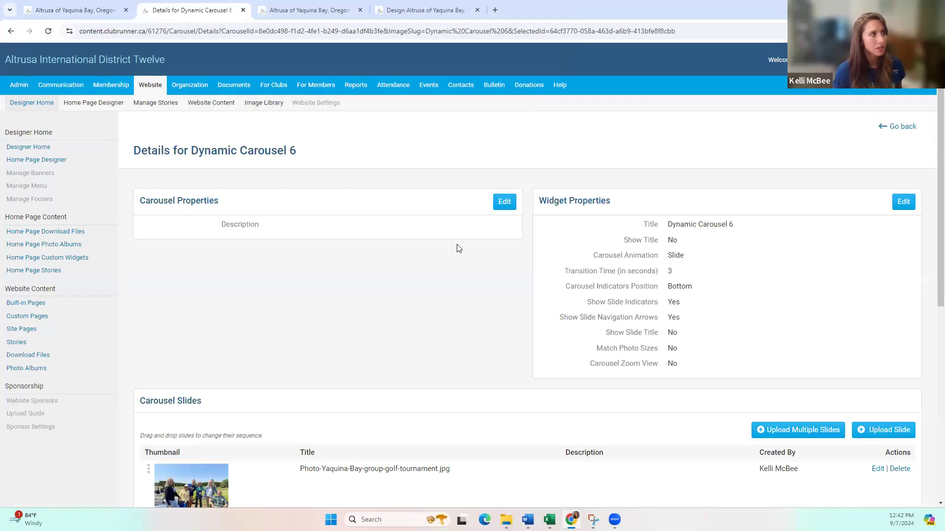
Check the slide list of Dynamic Carousel 6 and return to the page designer
scroll(460, 251, "down", 10)
scroll(482, 268, "up", 10)
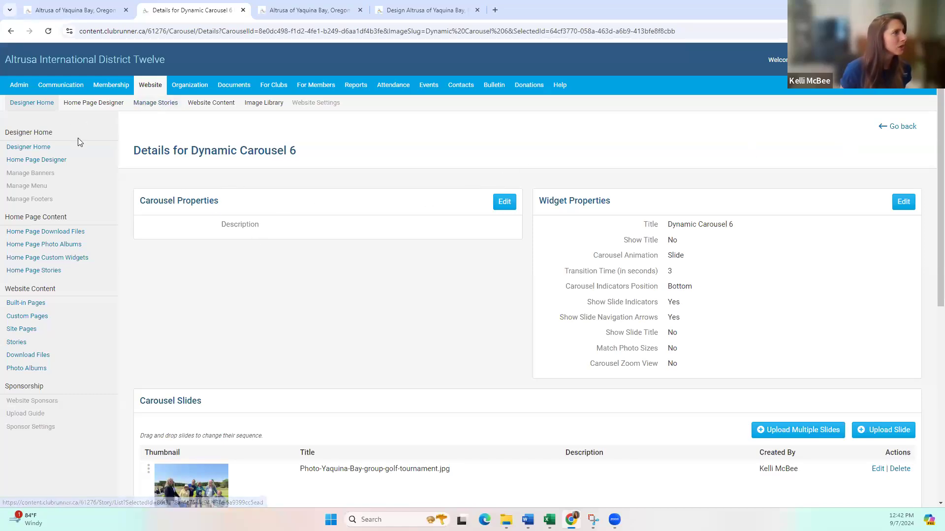
left_click(897, 128)
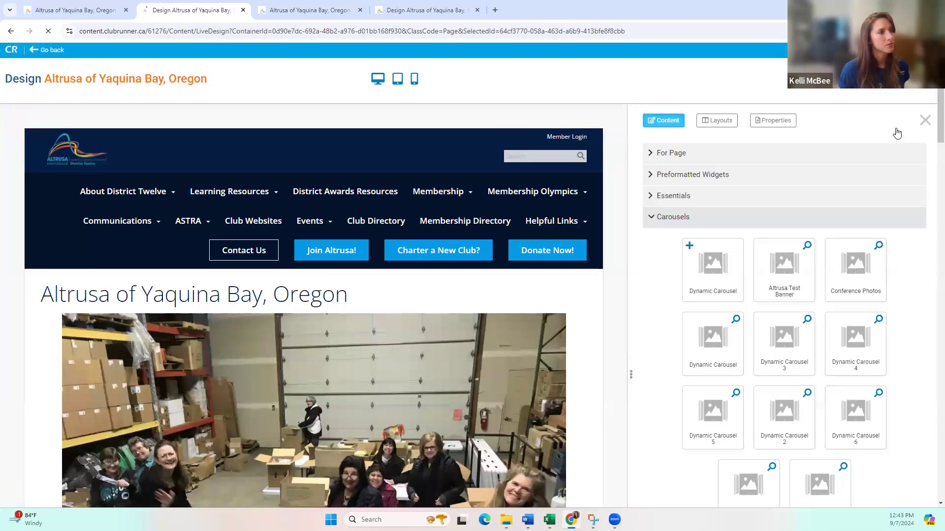
Place the existing Dynamic Carousel 6 in the empty white band between Service Projects and Contact Us
left_click_drag(723, 288, 488, 284)
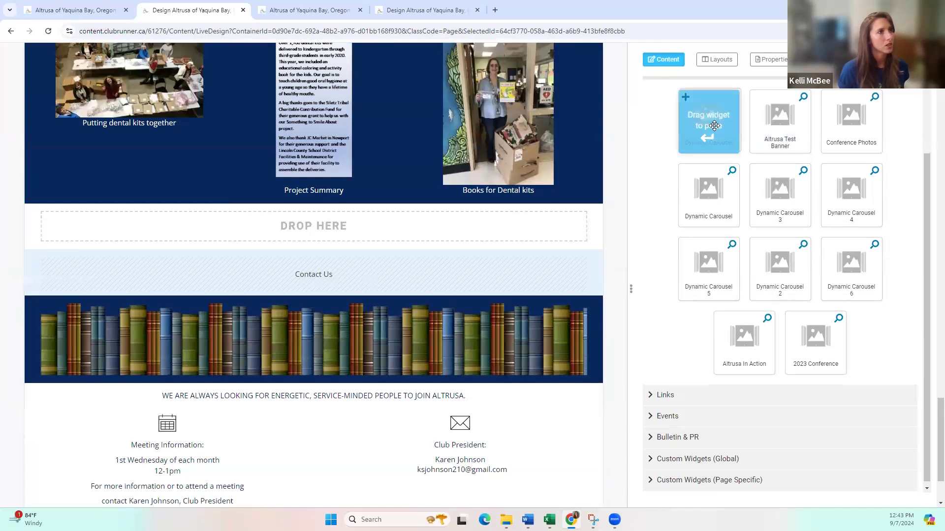
left_click_drag(714, 126, 629, 357)
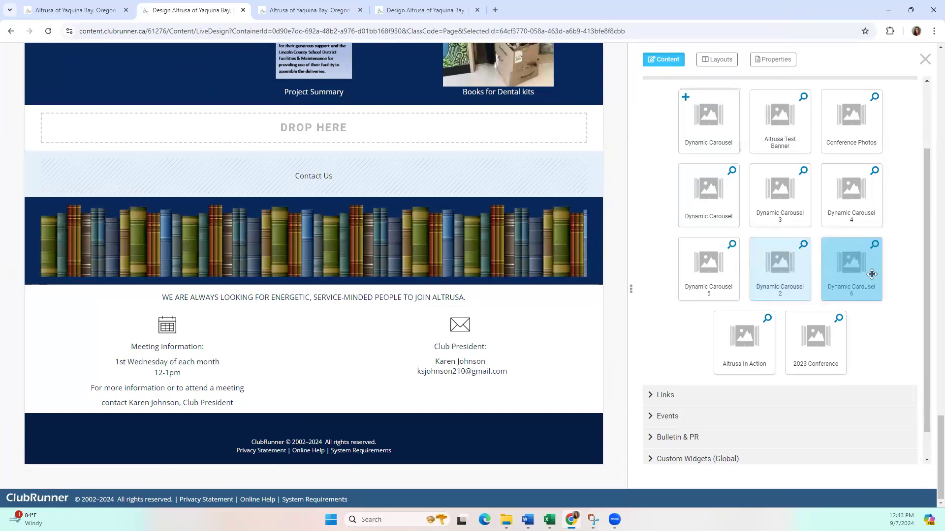
scroll(611, 208, "up", 1)
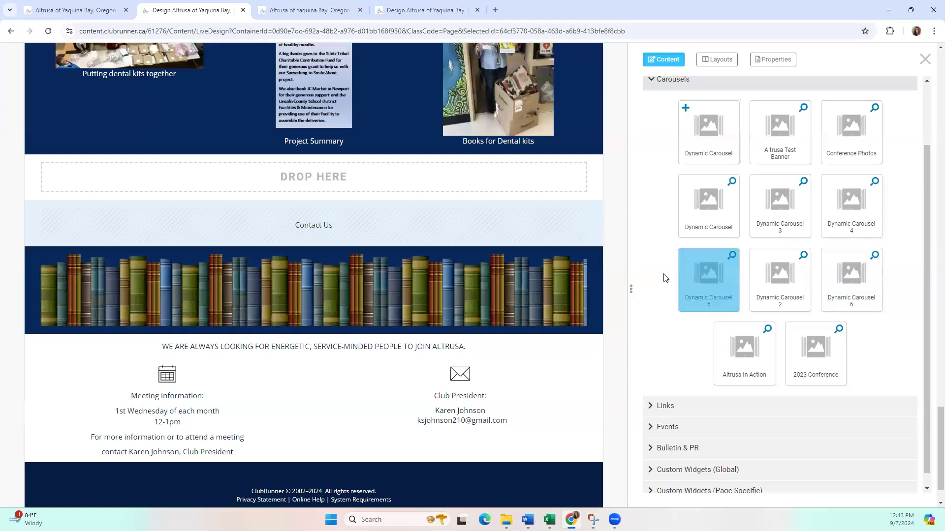
scroll(708, 278, "up", 1)
left_click_drag(850, 281, 880, 280)
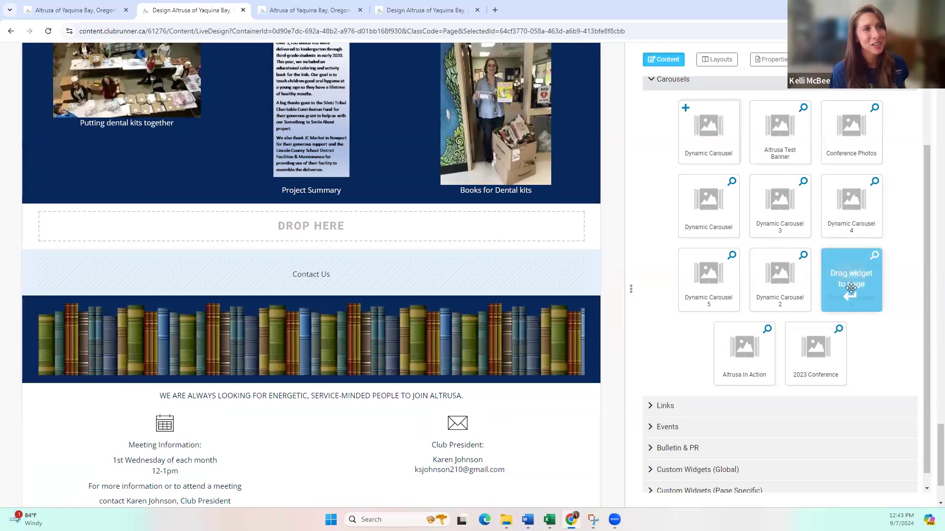
left_click_drag(852, 285, 477, 224)
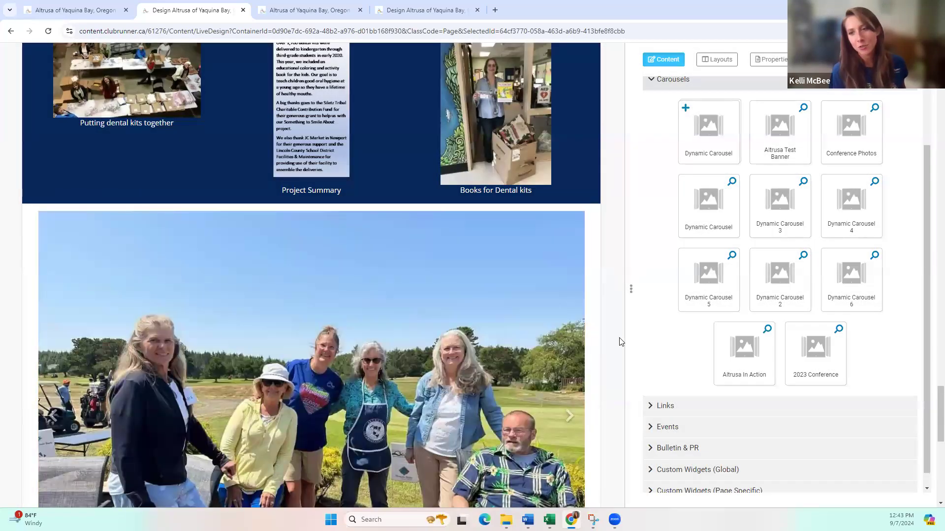
Remove the Dynamic Carousel 6 widget from Band 8 (White Background) above Contact Us
scroll(620, 341, "down", 3)
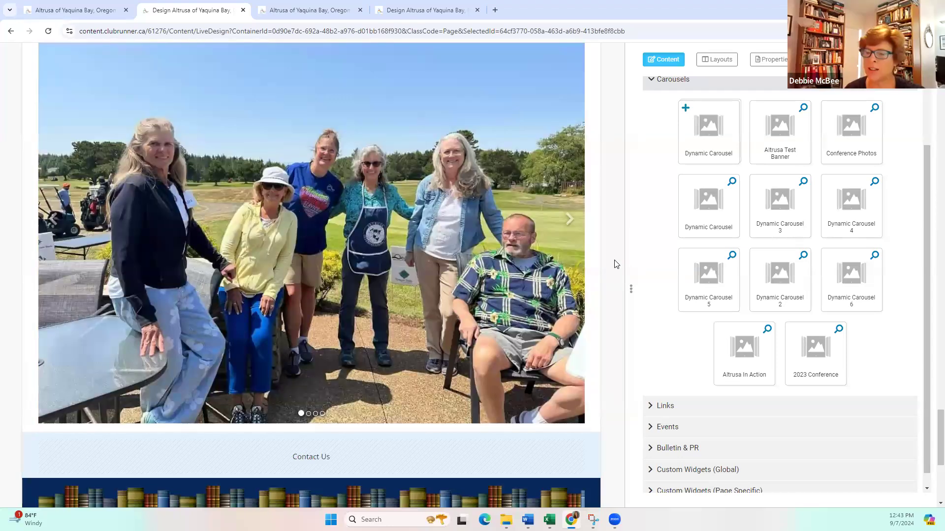
scroll(780, 200, "up", 1)
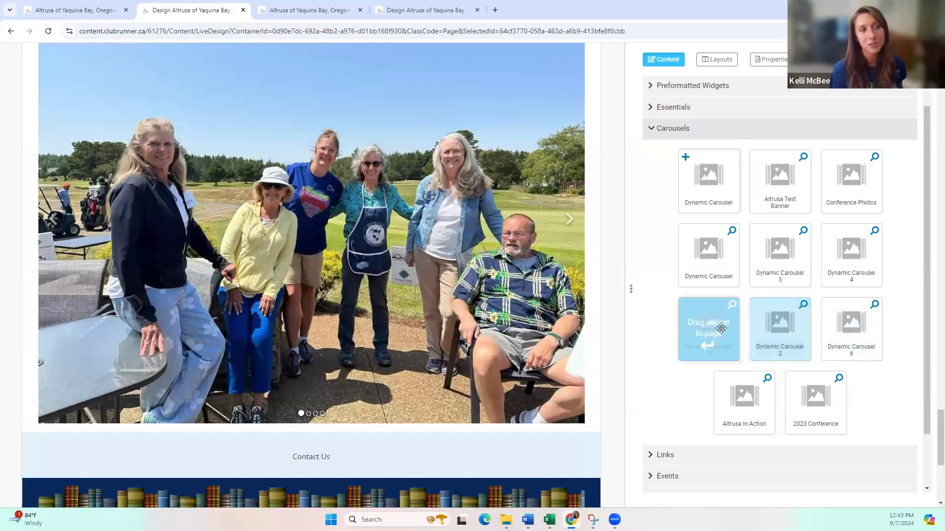
left_click_drag(858, 332, 613, 258)
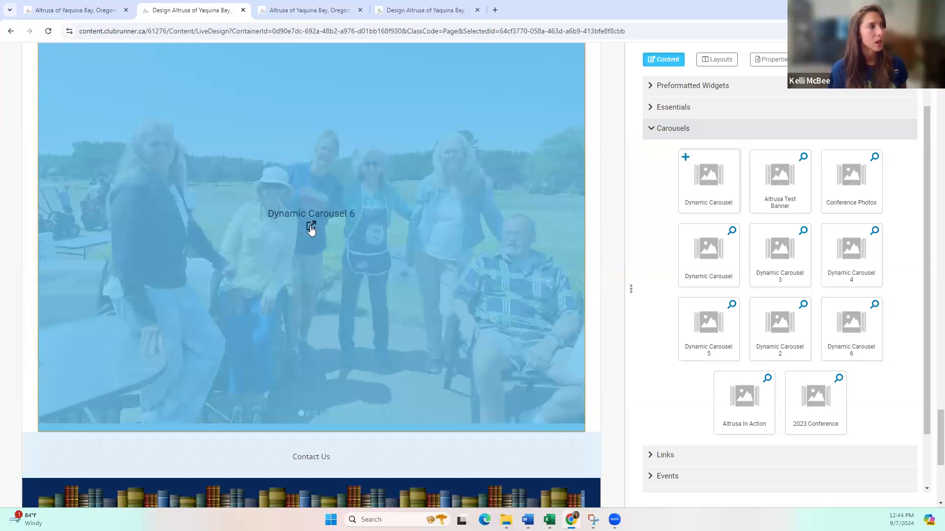
scroll(564, 260, "up", 4)
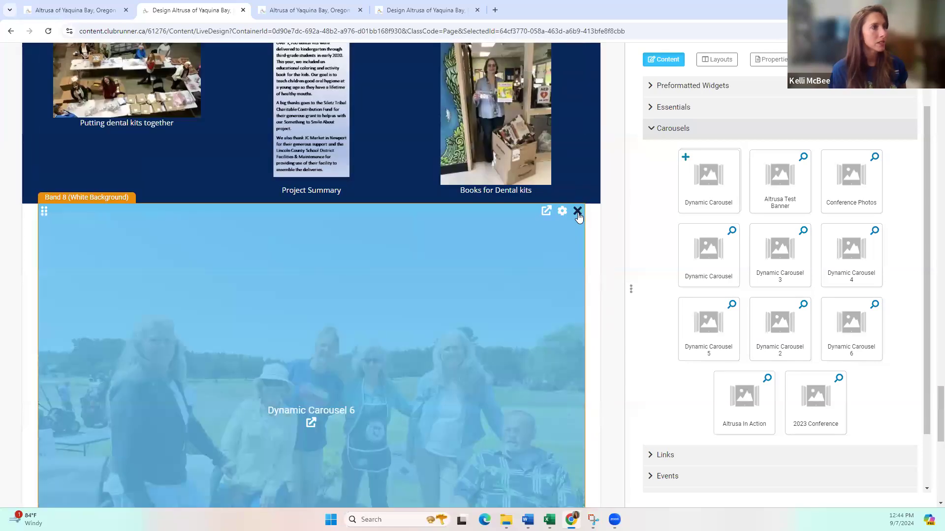
left_click(578, 212)
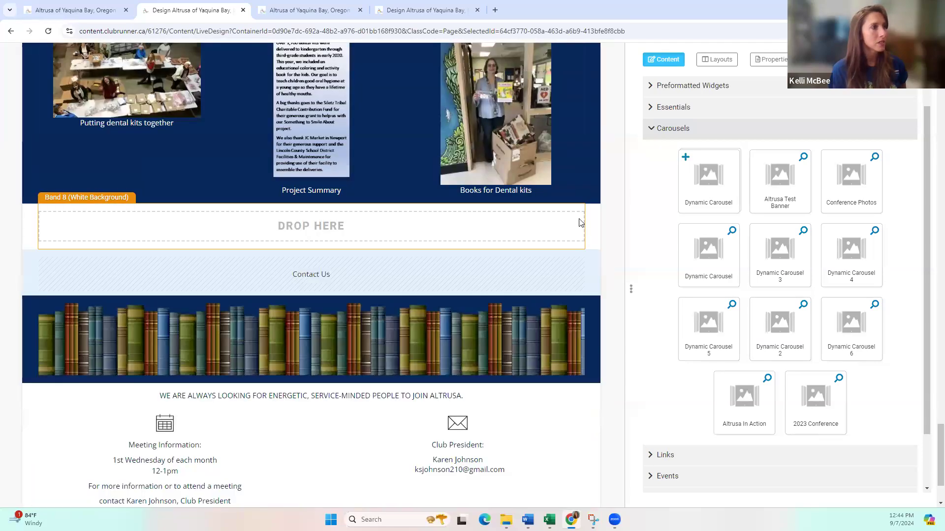
Go back up to the image placeholder in Band 2 and collapse the Carousels widget category
scroll(587, 268, "up", 10)
scroll(589, 272, "up", 15)
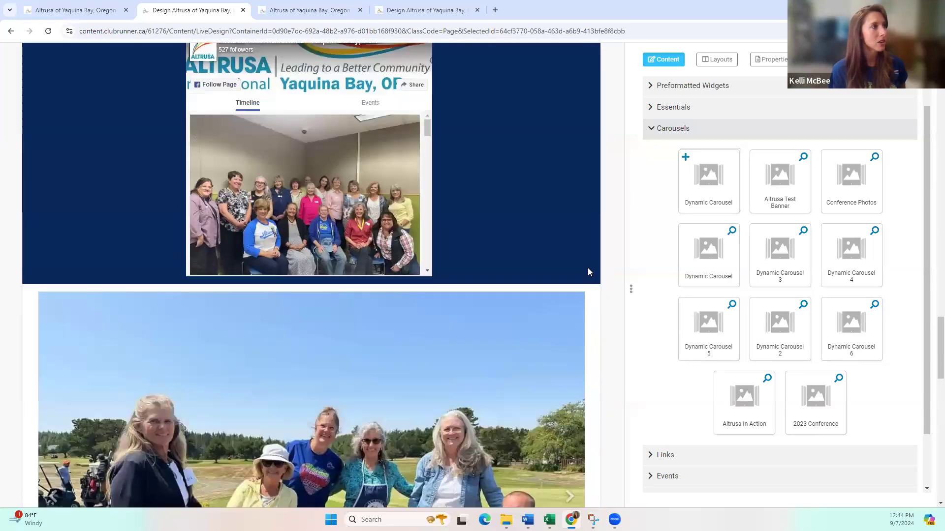
scroll(604, 270, "up", 10)
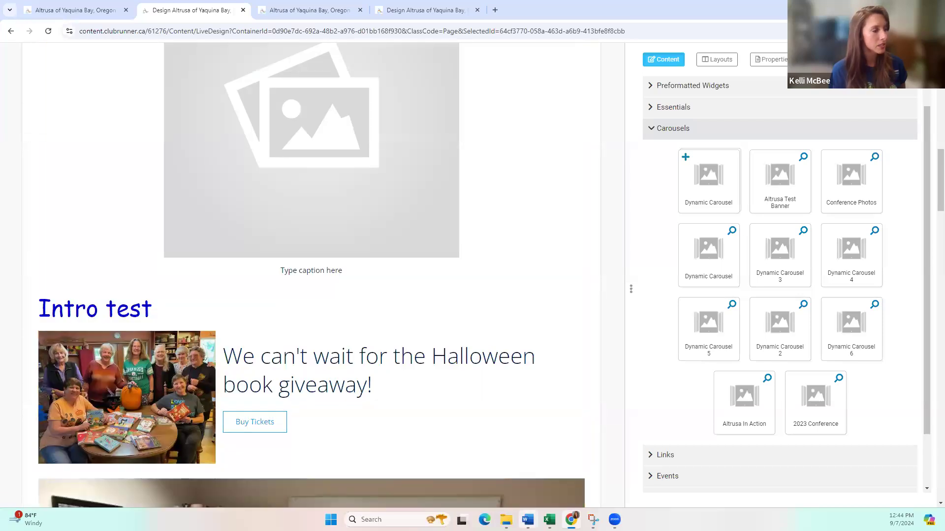
mouse_move(527, 520)
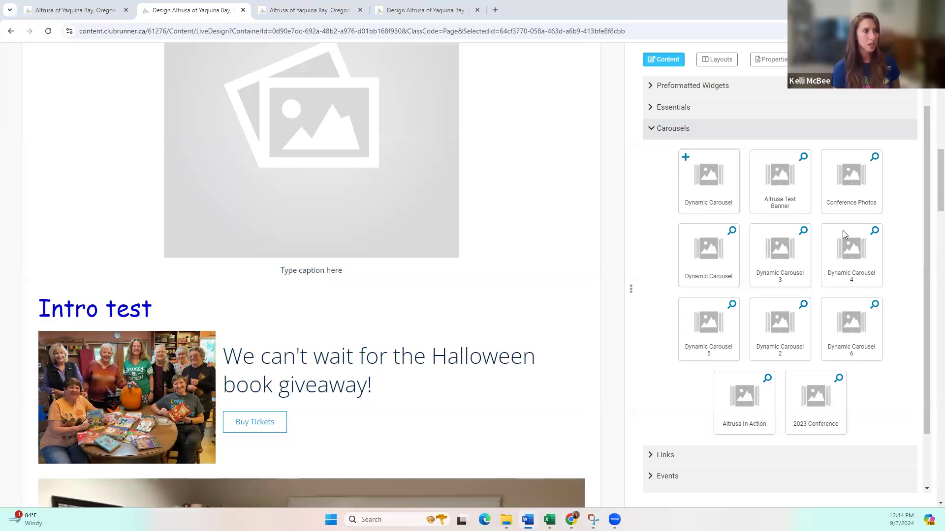
scroll(585, 181, "up", 5)
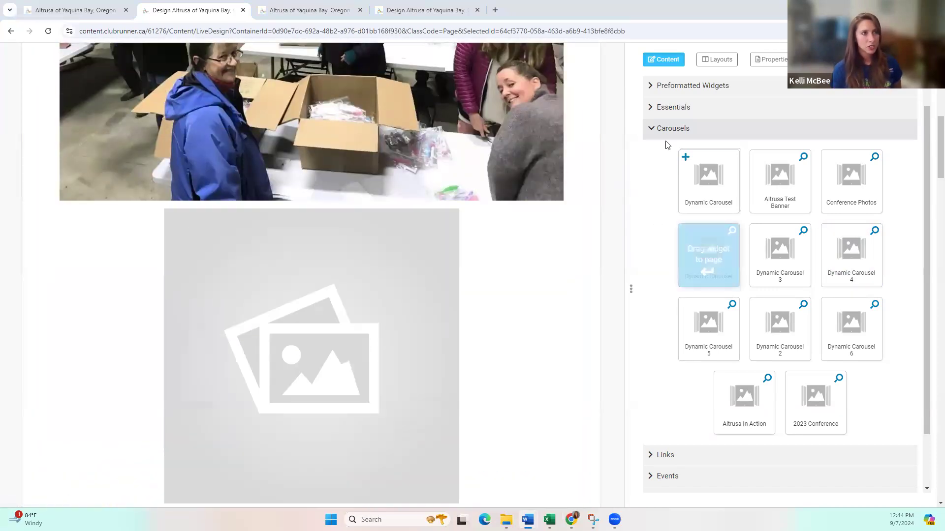
left_click(651, 129)
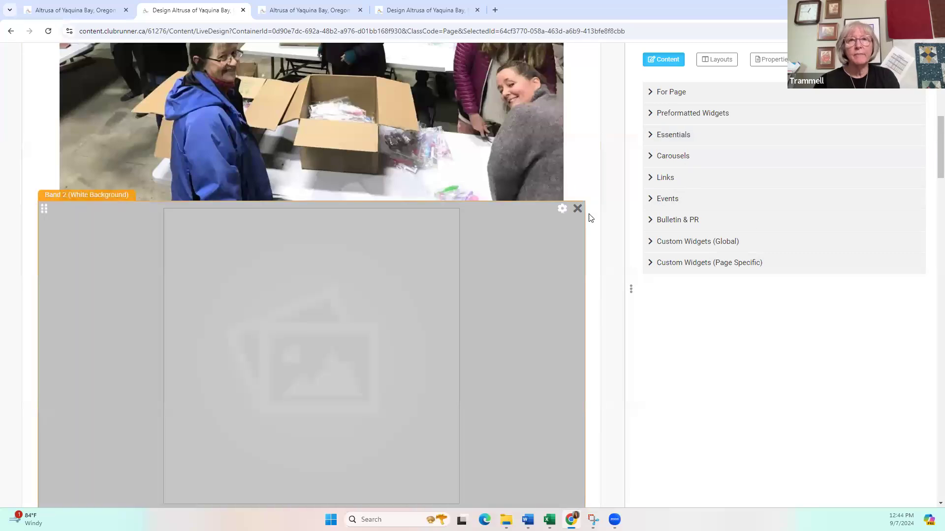
Show the preformatted widgets and delete the empty image-with-caption widget above the Intro test heading
scroll(608, 214, "up", 10)
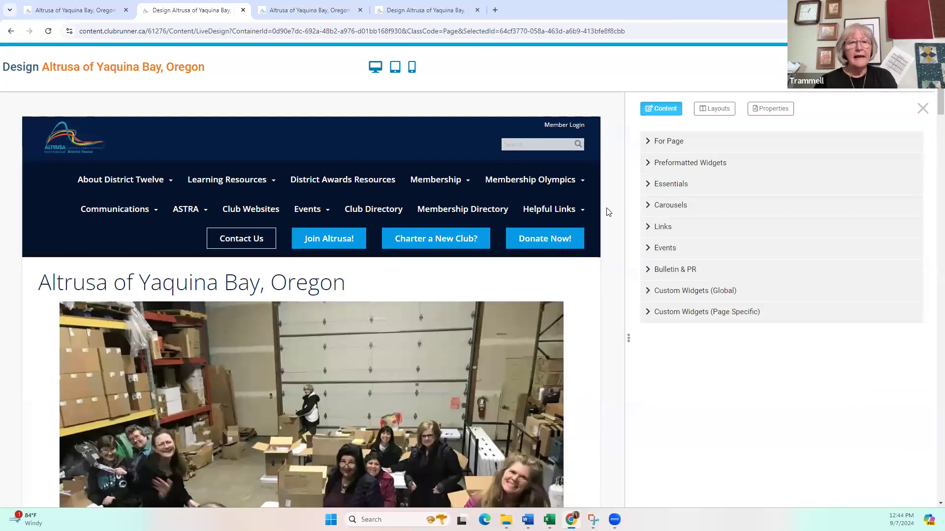
scroll(609, 212, "down", 8)
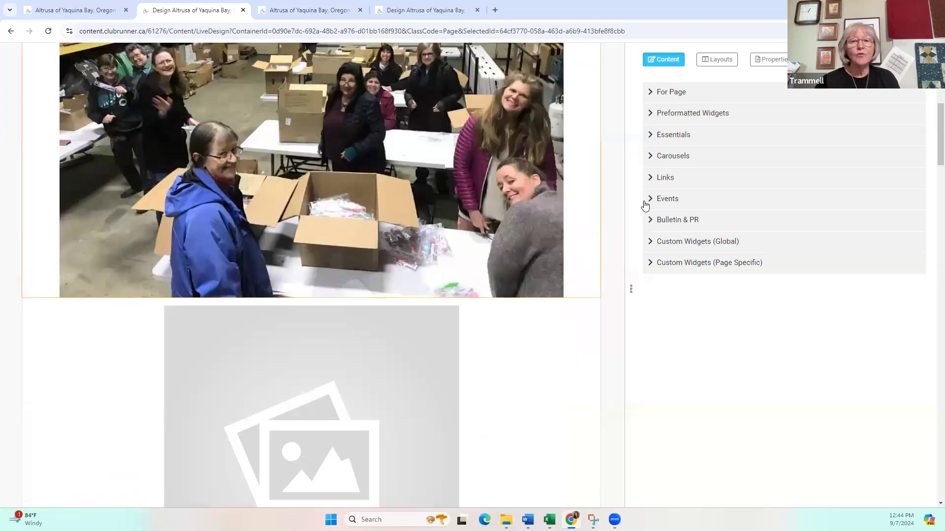
left_click(652, 112)
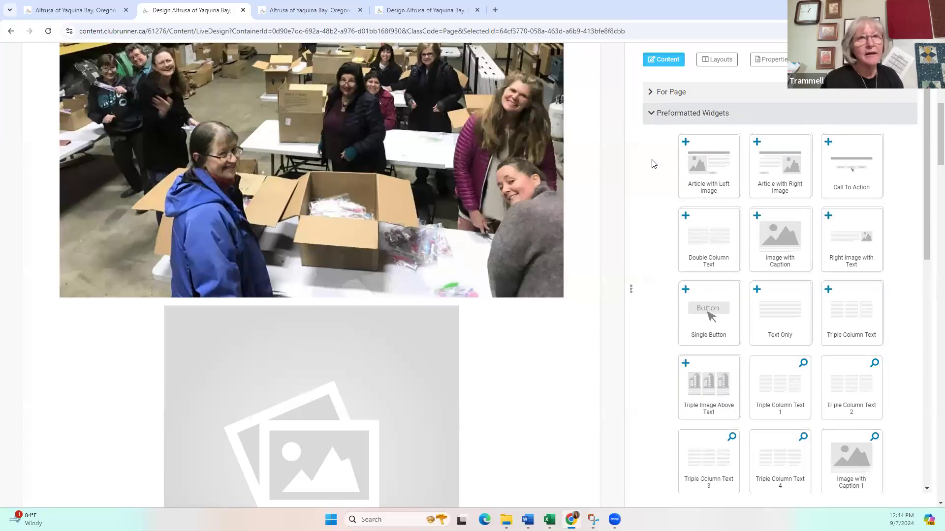
left_click_drag(689, 213, 709, 248)
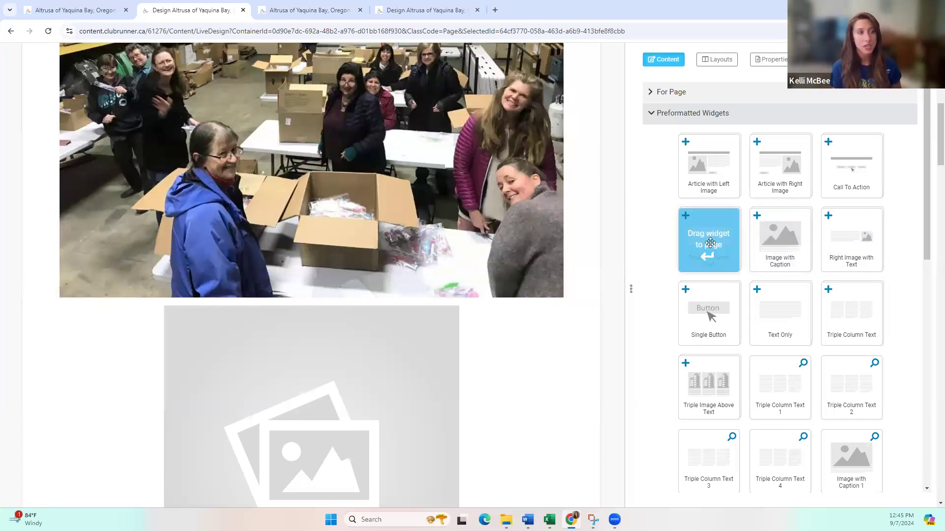
mouse_move(710, 242)
left_mouse_down()
mouse_move(601, 283)
mouse_move(411, 310)
mouse_move(615, 281)
mouse_move(527, 330)
mouse_move(480, 340)
mouse_move(738, 208)
mouse_move(707, 230)
left_mouse_up()
scroll(562, 257, "down", 2)
scroll(581, 266, "down", 5)
scroll(597, 236, "up", 4)
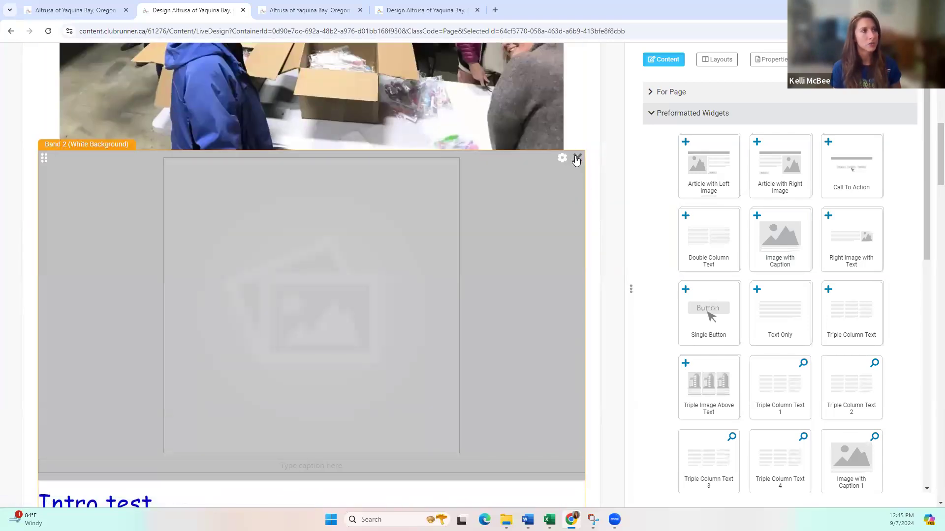
left_click(577, 160)
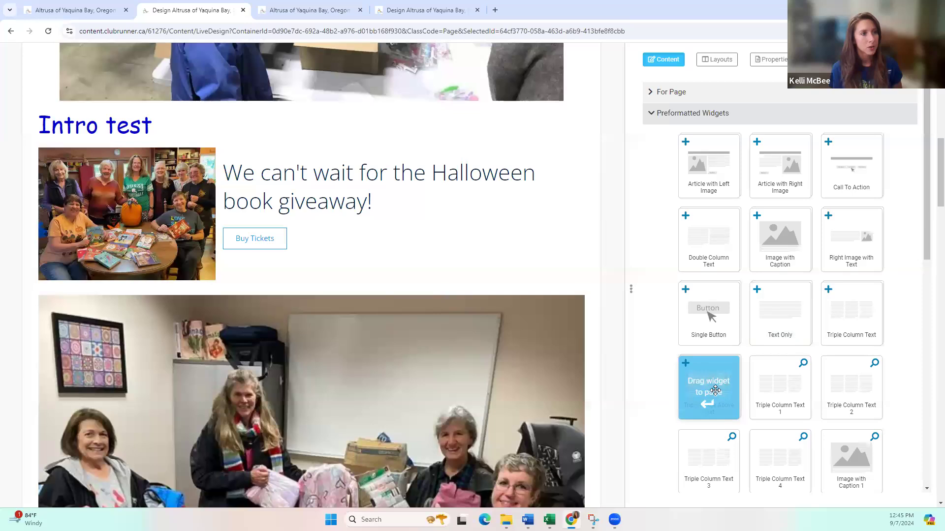
Insert a Triple Image Above Text widget between the Halloween book giveaway article and the photo carousel
left_click_drag(708, 389, 451, 305)
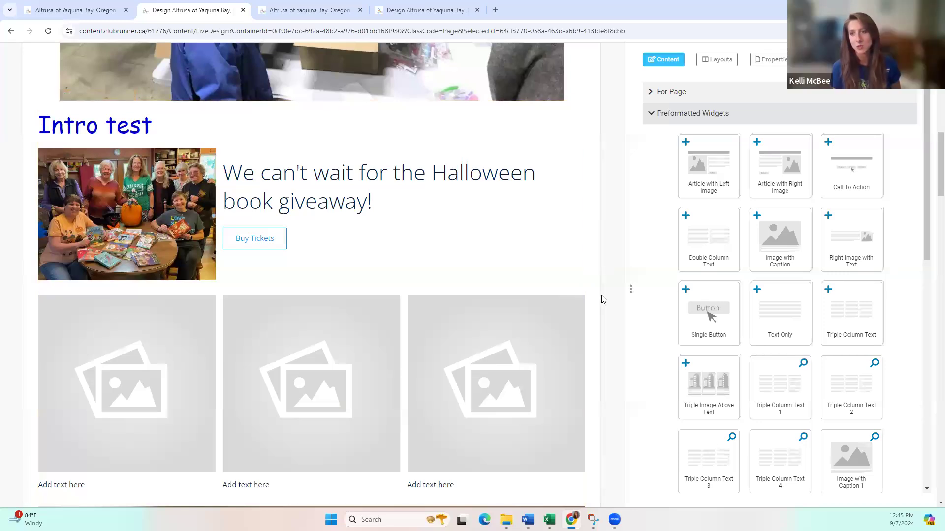
mouse_move(527, 277)
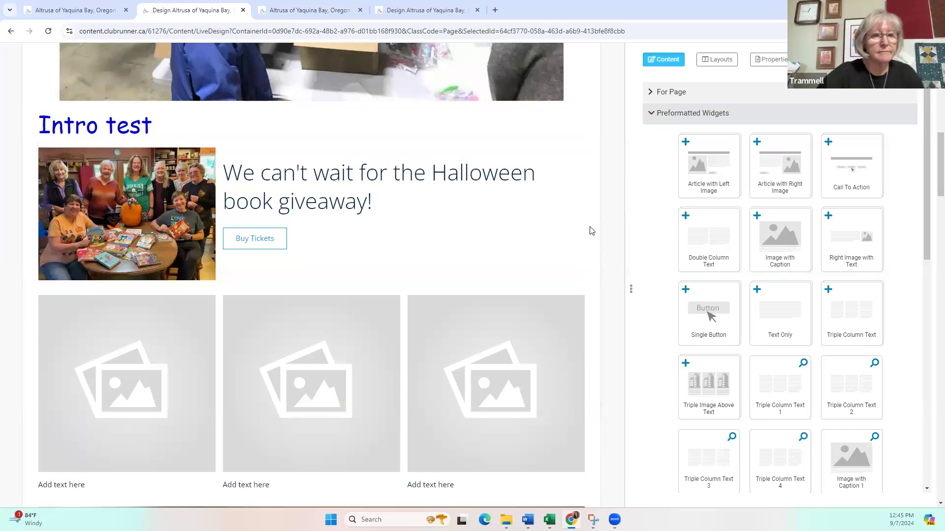
scroll(590, 232, "down", 2)
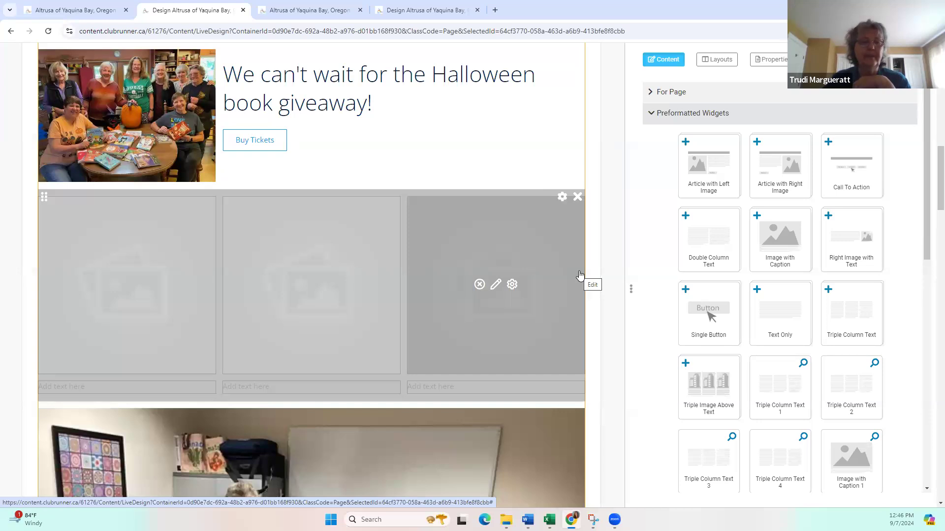
scroll(561, 216, "up", 8)
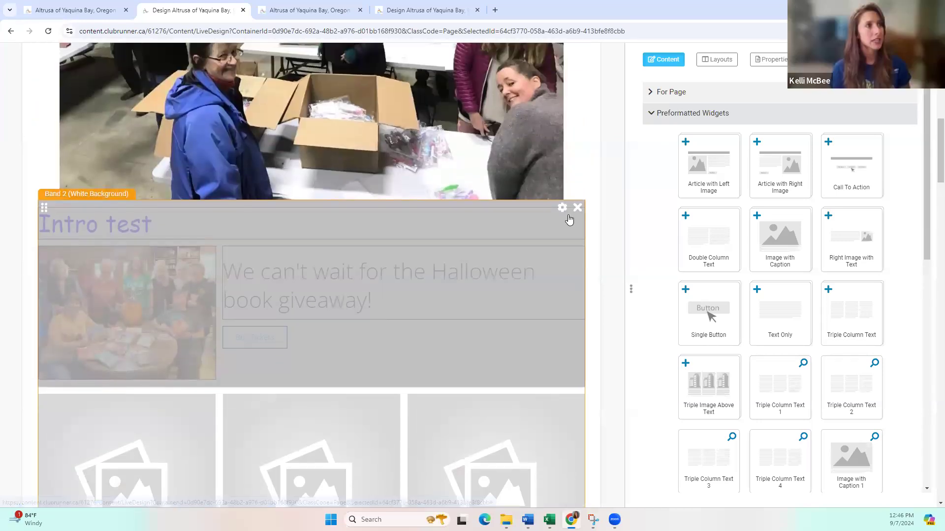
scroll(577, 205, "up", 5)
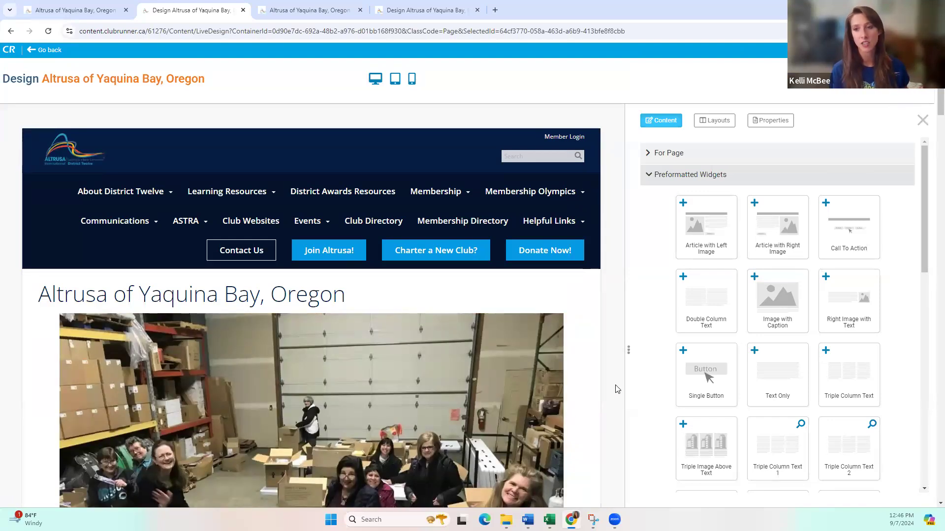
scroll(468, 375, "down", 5)
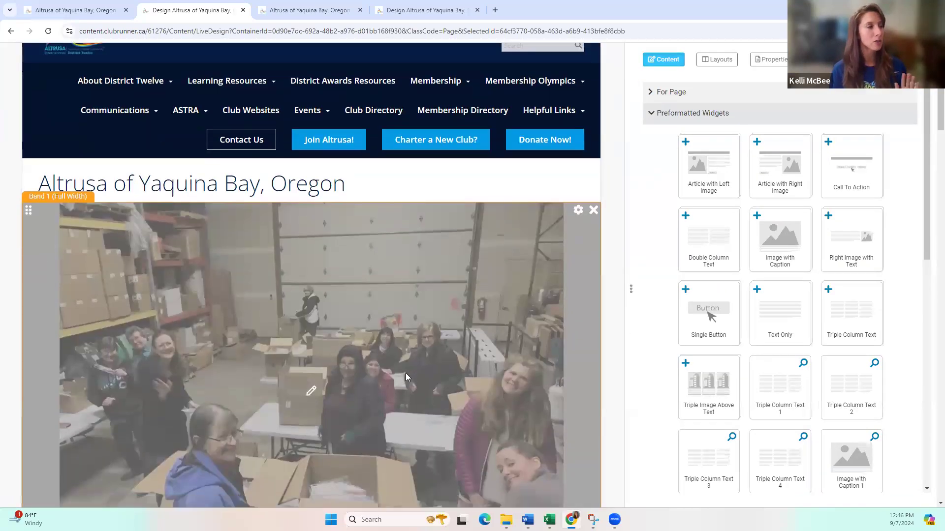
View the live page in a new browser tab down to the Halloween article, and return to the page designer
scroll(518, 329, "up", 5)
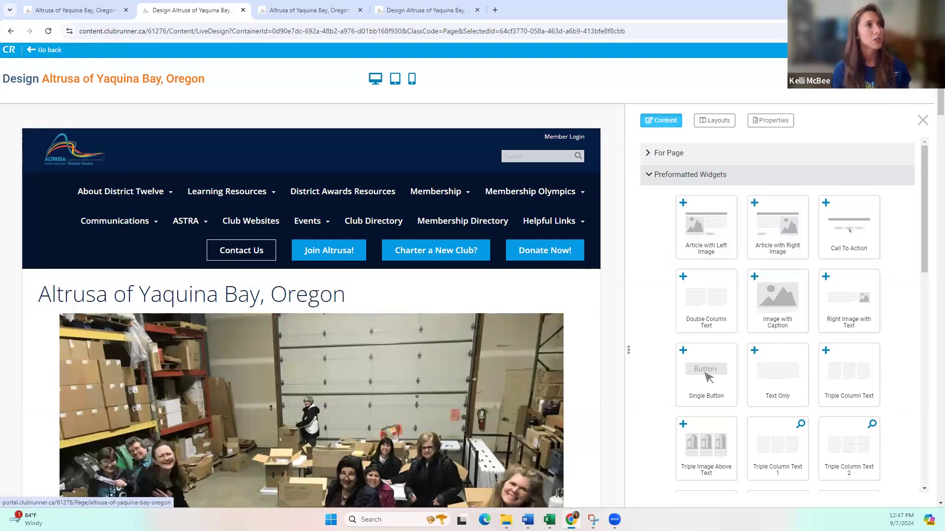
left_click(827, 78)
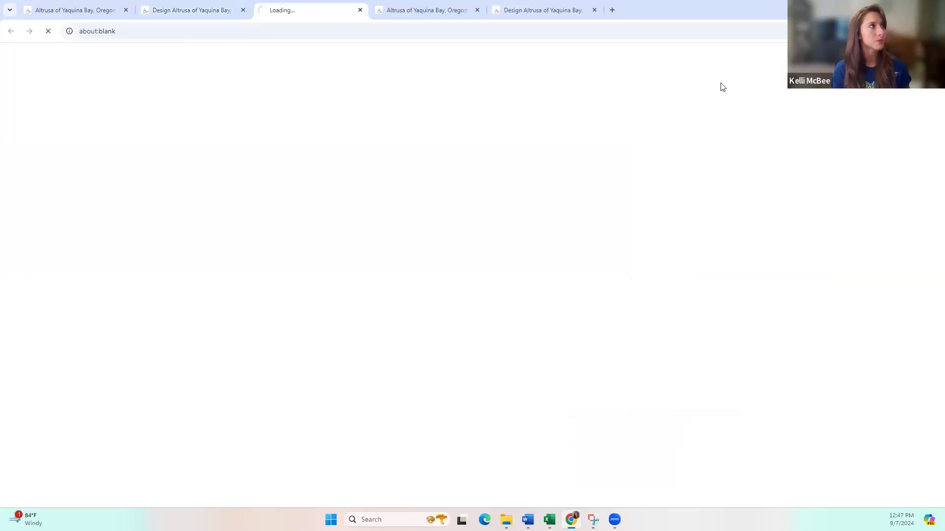
scroll(295, 280, "down", 8)
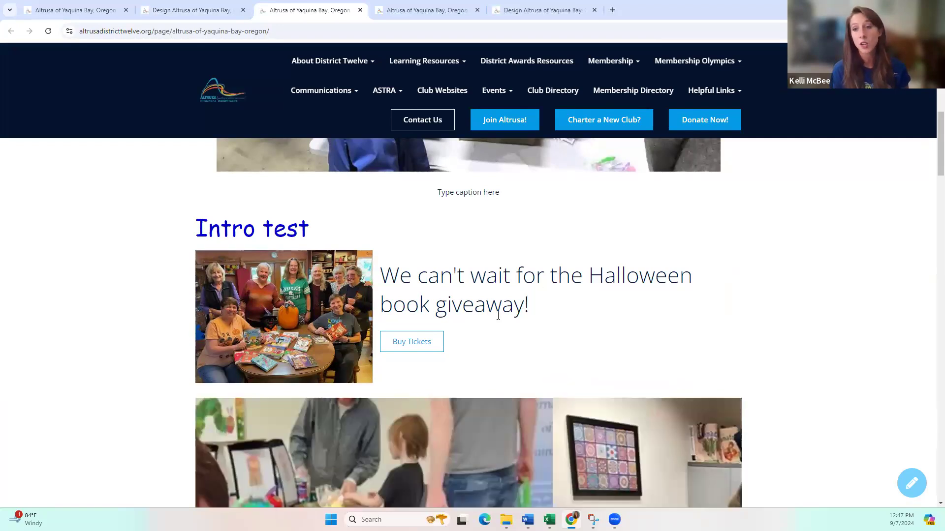
scroll(219, 266, "up", 8)
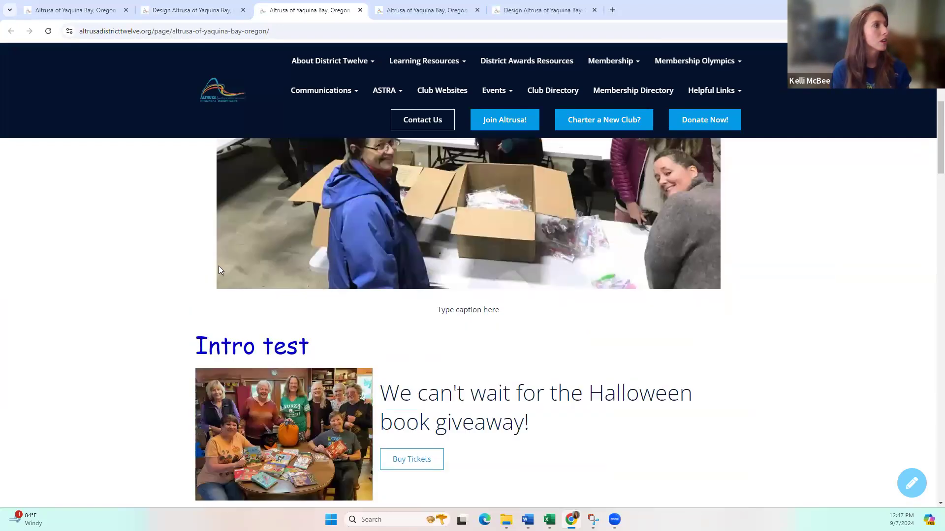
left_click(169, 11)
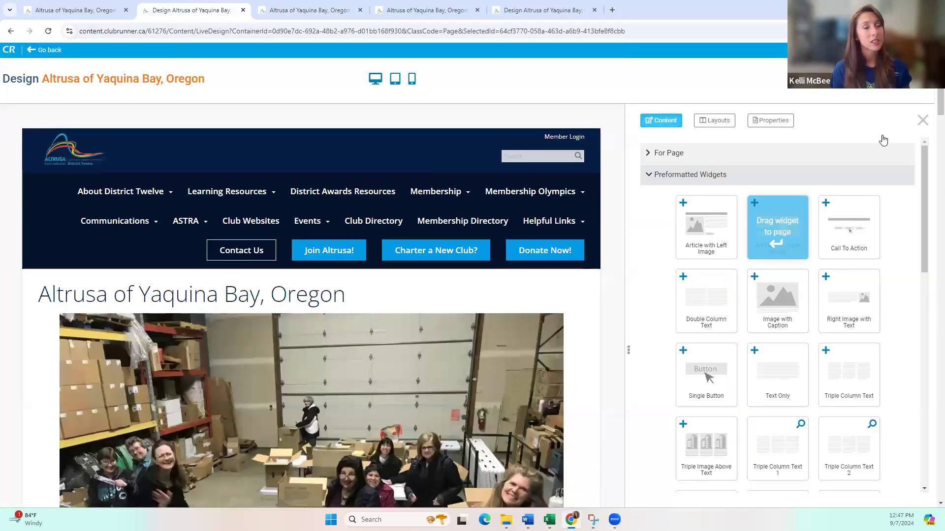
scroll(539, 362, "down", 5)
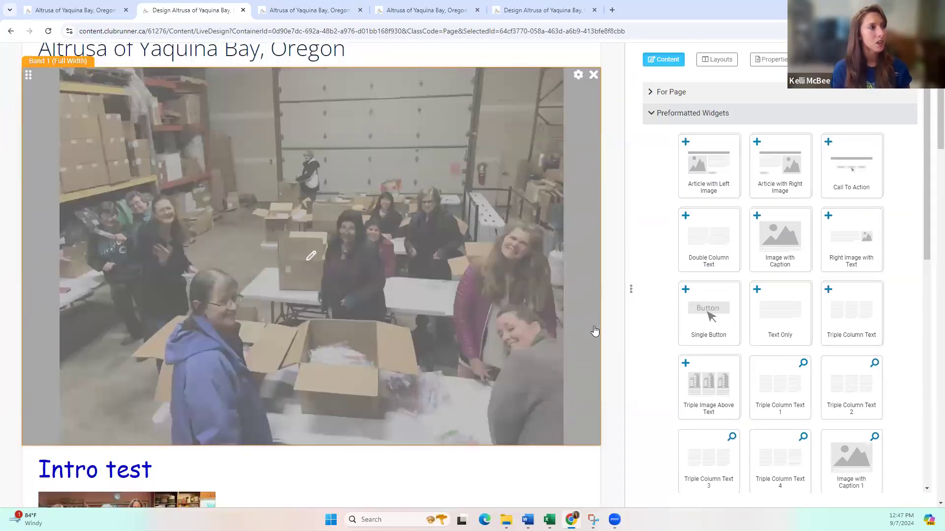
scroll(612, 329, "down", 4)
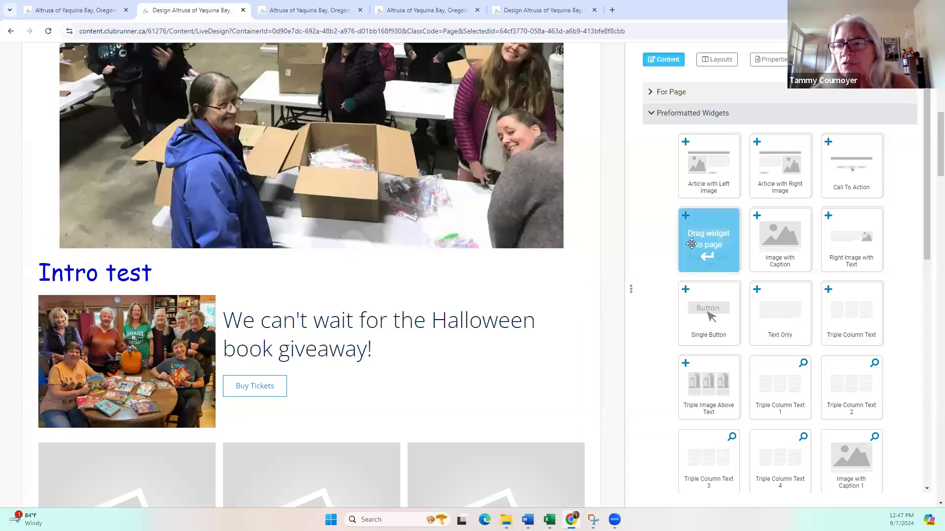
scroll(708, 252, "up", 2)
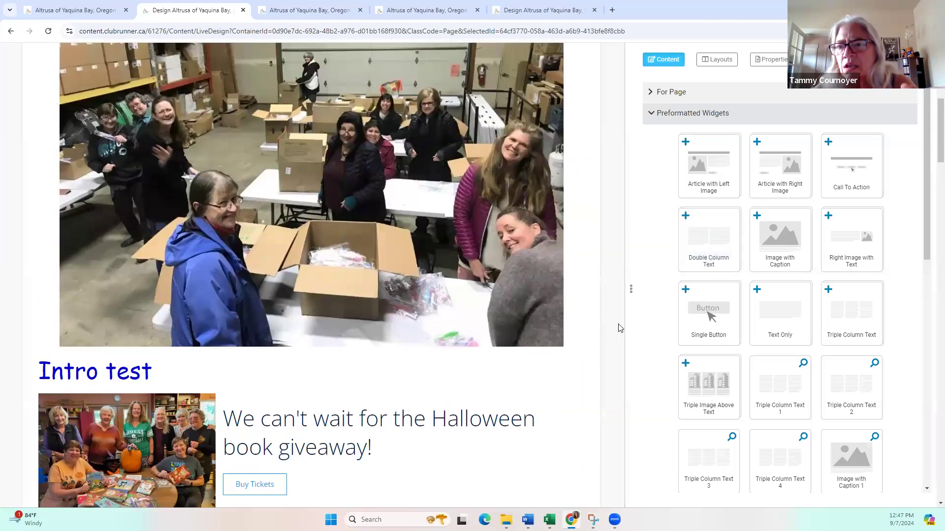
scroll(620, 328, "up", 7)
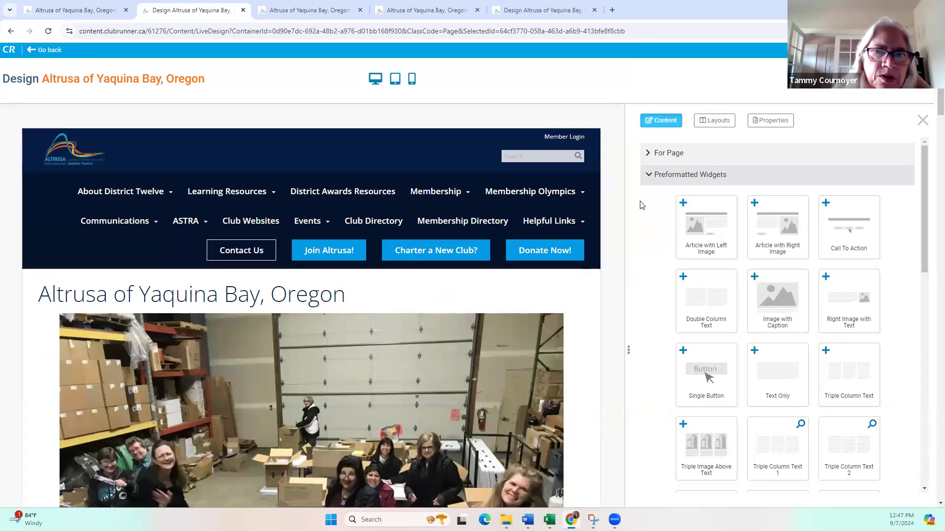
scroll(642, 205, "down", 15)
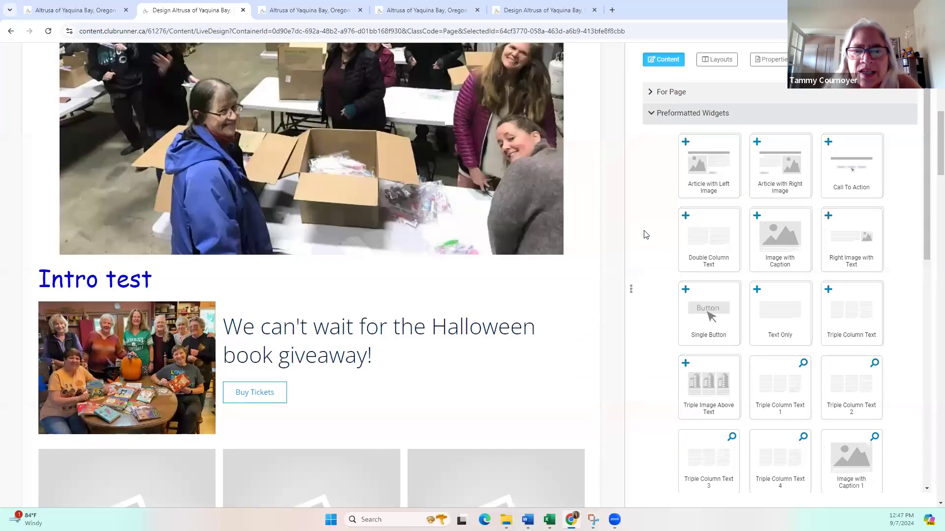
scroll(646, 235, "down", 4)
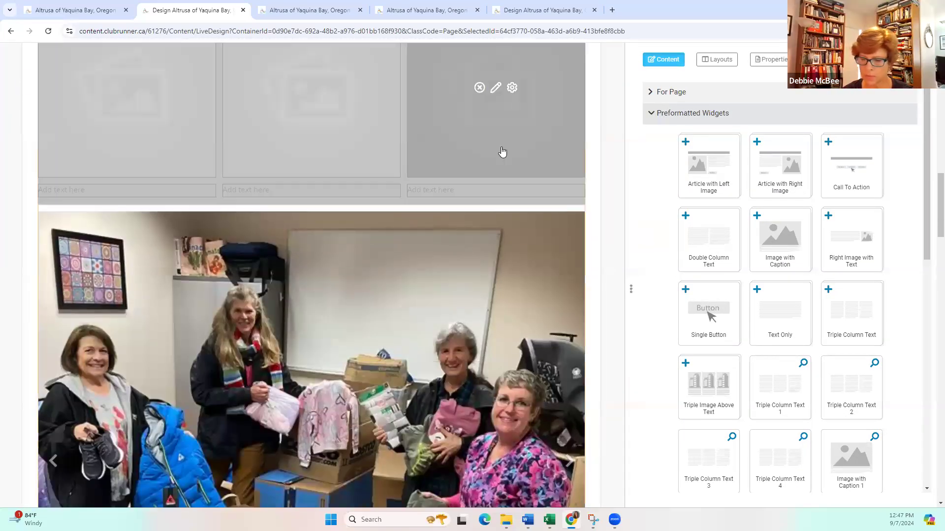
scroll(470, 171, "up", 3)
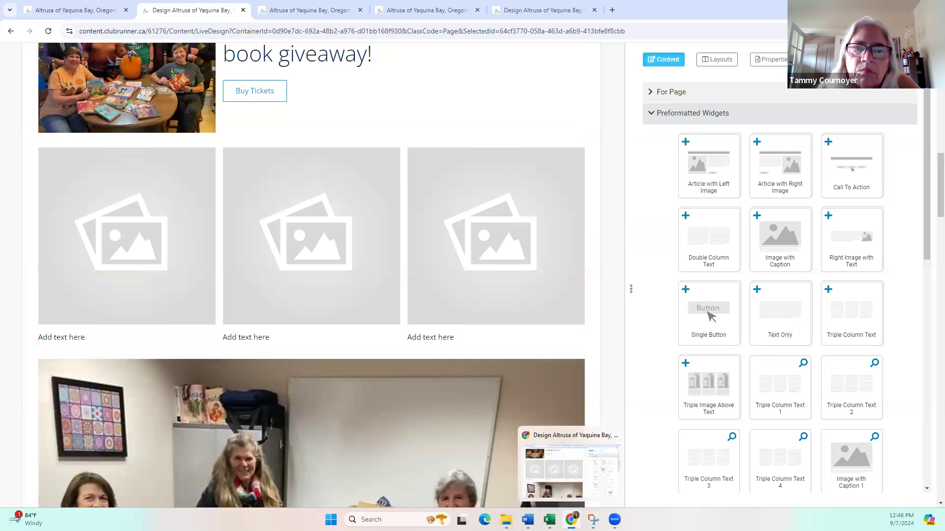
Switch to the Word document Info for WEBSITE DEVELOPMENT Clubrunner and copy the bold paragraph beginning "We are a dynamic group of people"
mouse_move(528, 519)
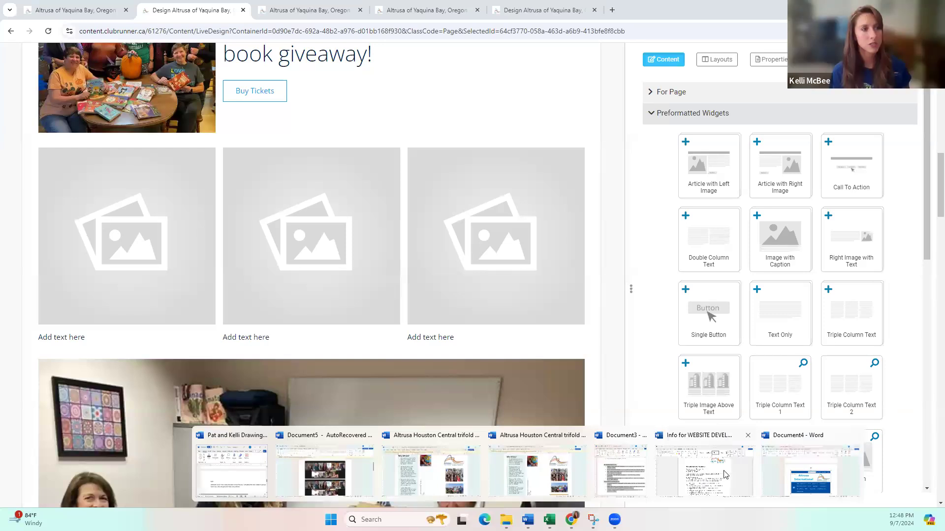
left_click(699, 481)
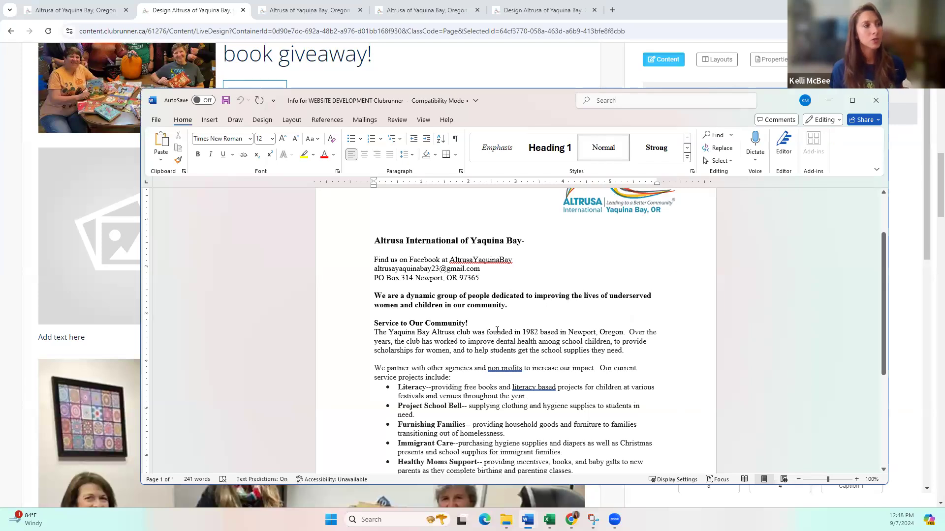
double_click(361, 294)
key("ctrl+c")
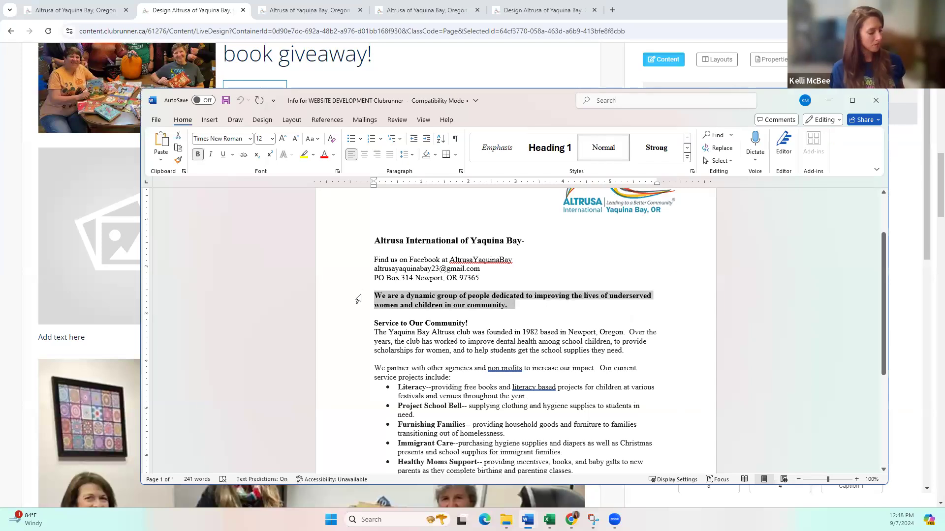
Return to the page designer in Chrome and replace the placeholder text under the third image with the copied paragraph
left_click(602, 72)
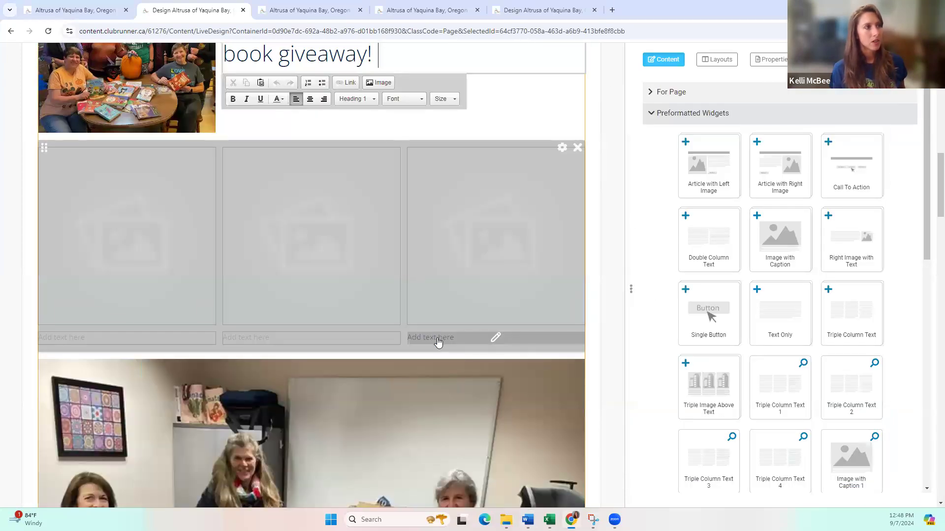
left_click(437, 337)
triple_click(423, 337)
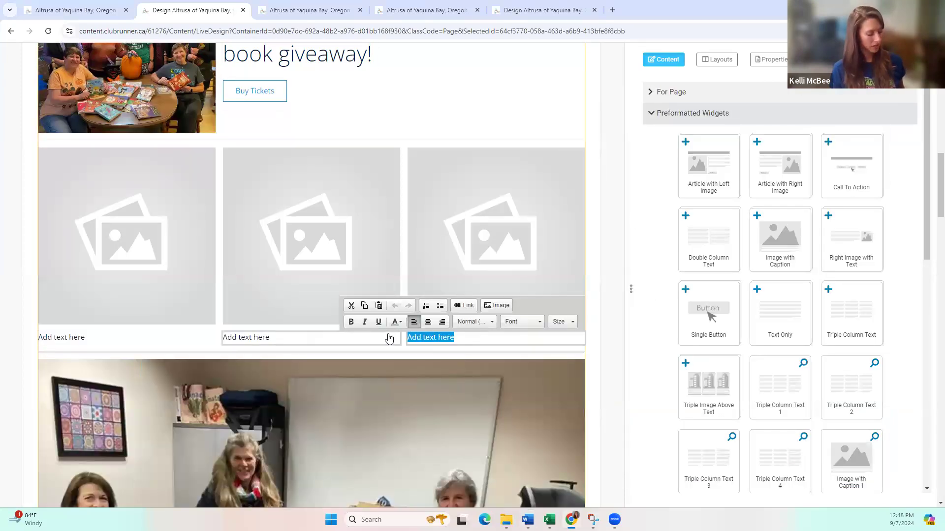
key("ctrl+v")
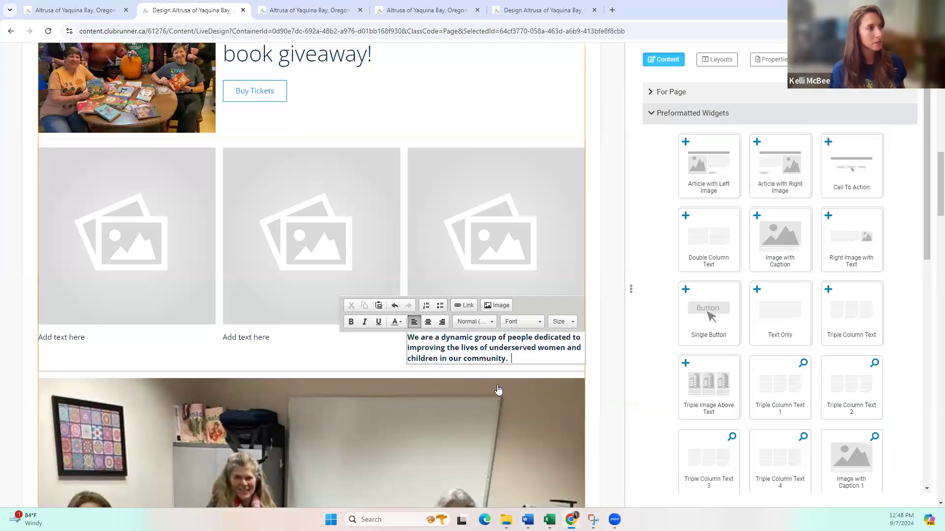
left_click(603, 355)
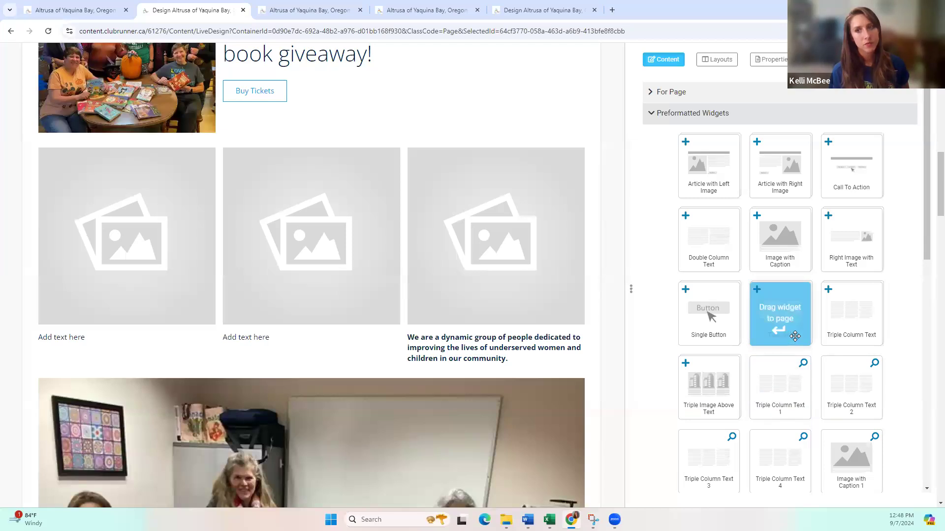
scroll(792, 329, "down", 1)
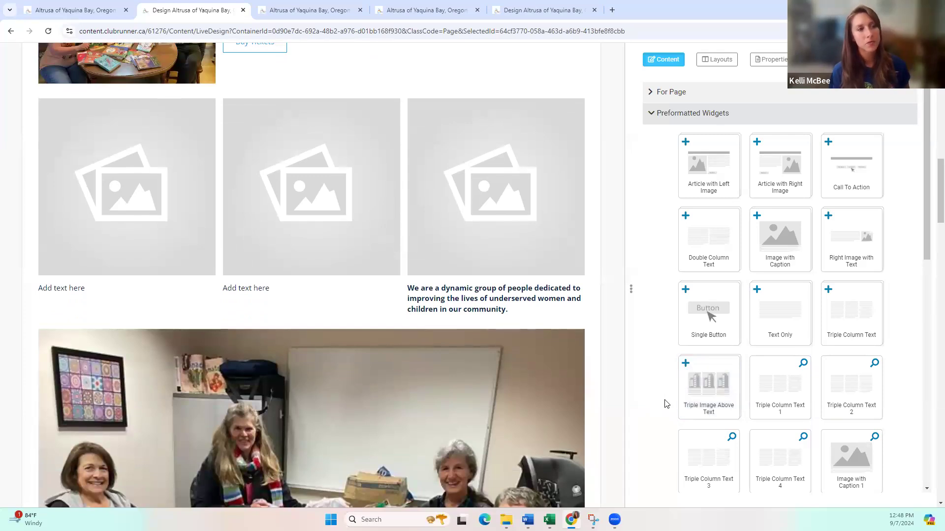
scroll(831, 359, "down", 2)
scroll(710, 317, "up", 4)
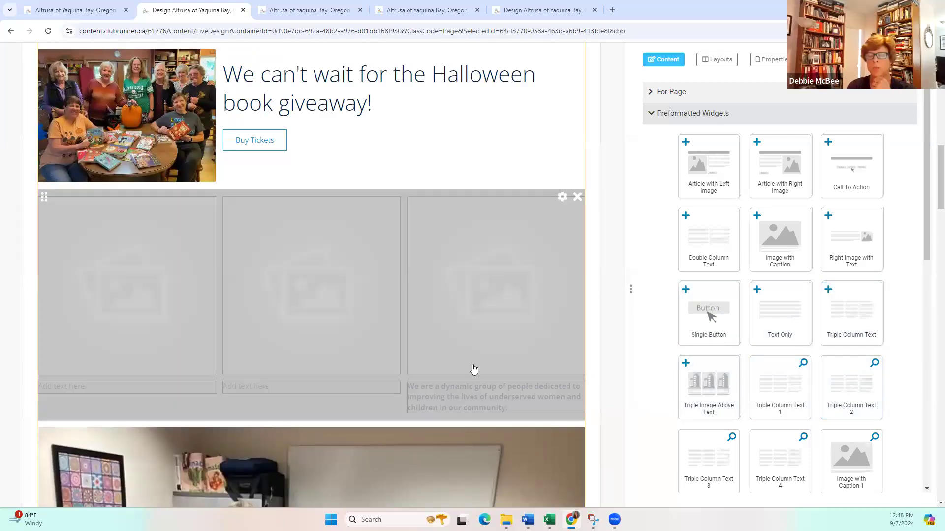
mouse_move(521, 356)
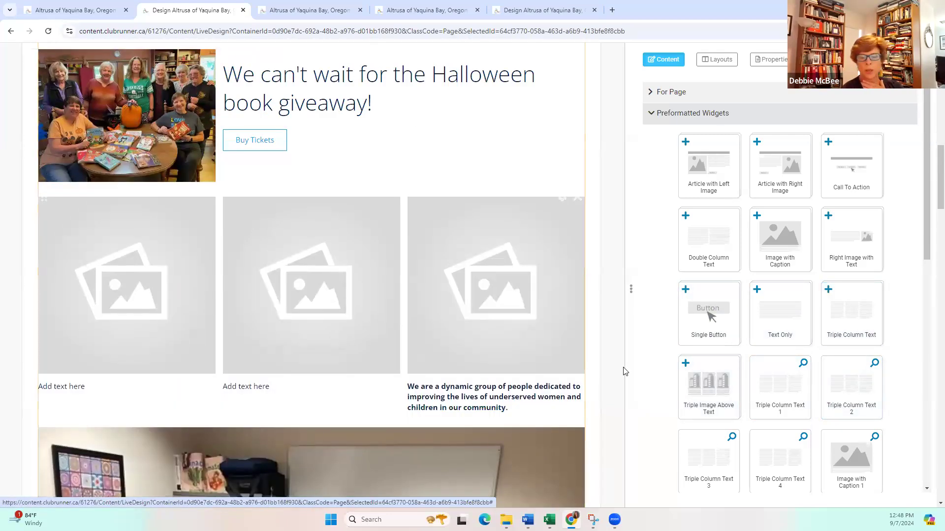
scroll(575, 240, "up", 5)
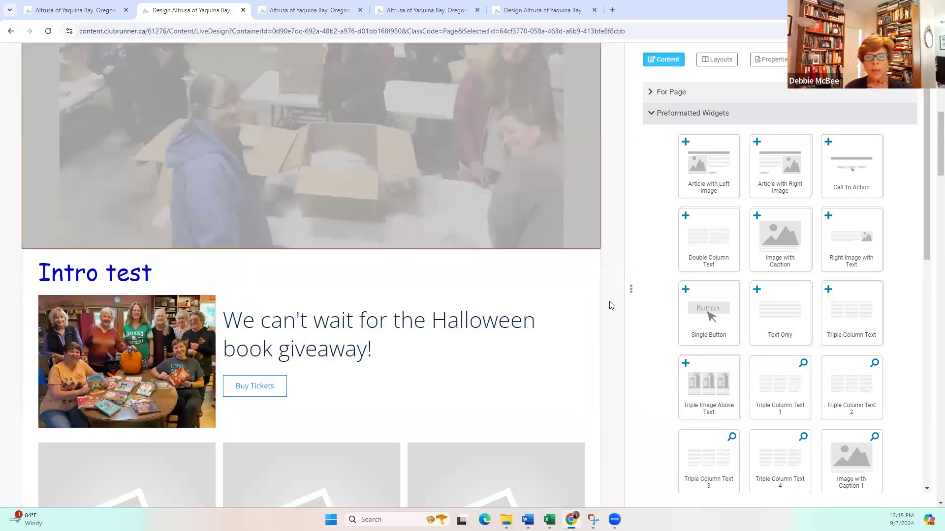
Remove the Triple Image Above Text widget below the Halloween book giveaway article
left_click(621, 316)
scroll(621, 321, "up", 10)
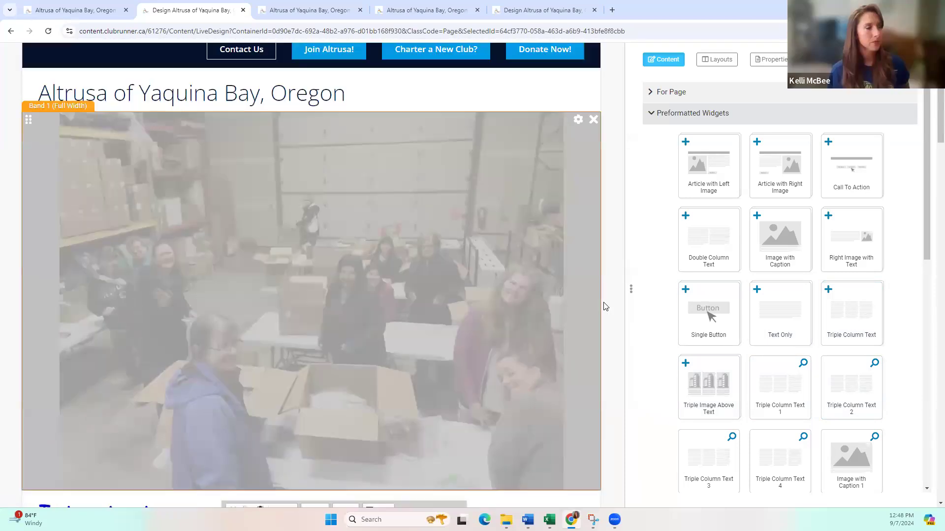
scroll(605, 307, "down", 6)
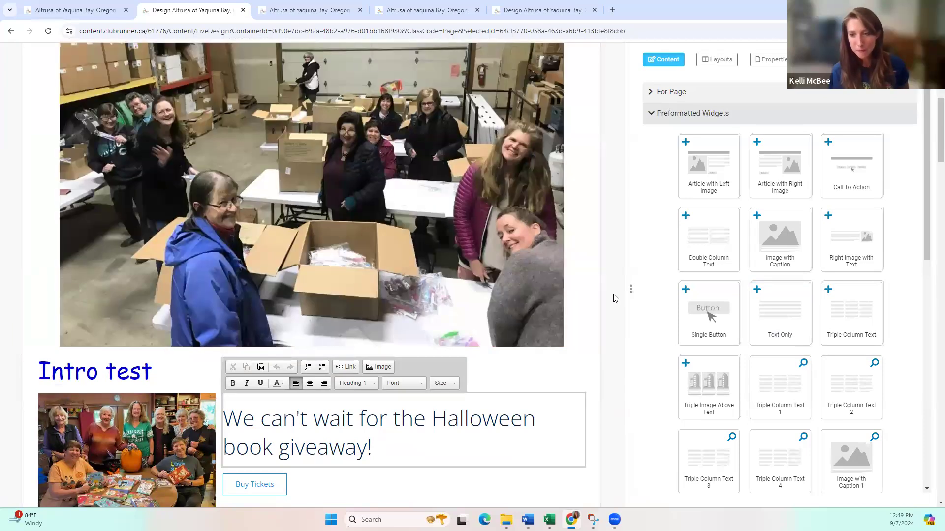
scroll(613, 299, "down", 8)
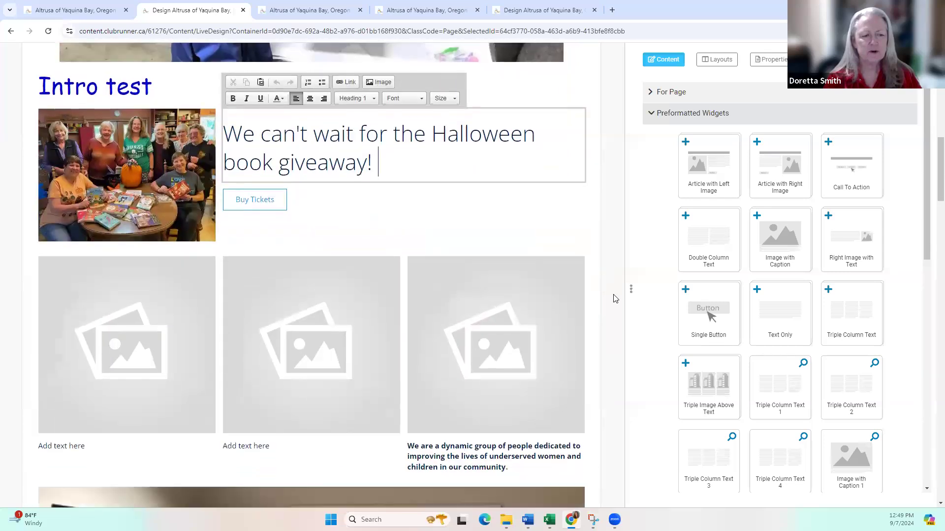
scroll(613, 299, "up", 3)
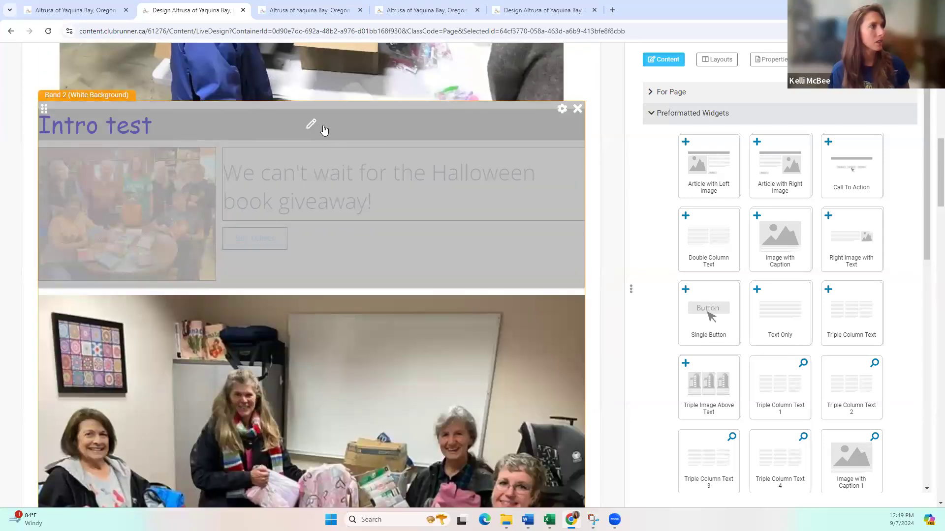
Open the "Intro test" heading for editing and select its whole text
left_click(264, 123)
triple_click(260, 125)
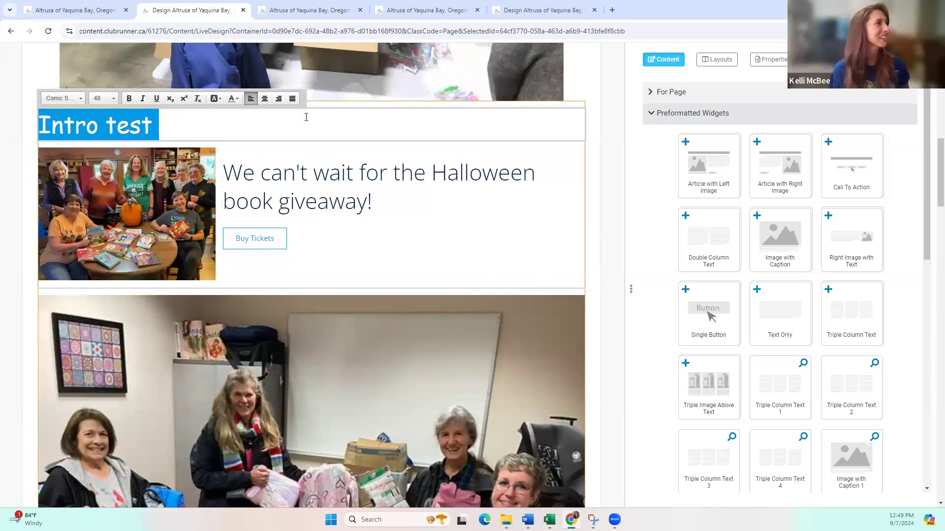
scroll(185, 176, "up", 1)
scroll(185, 176, "up", 9)
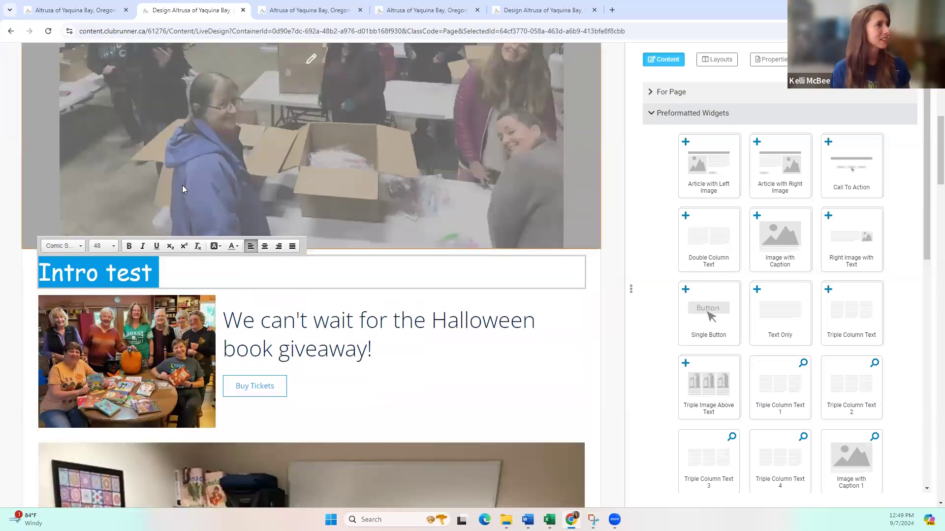
Remove the Dynamic Carousel 2 widget below the Halloween book giveaway article
scroll(495, 235, "down", 10)
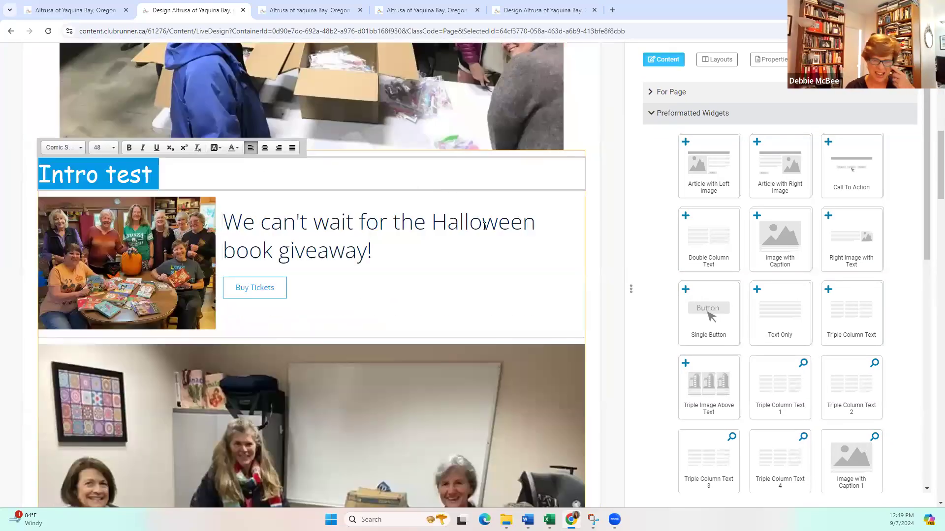
scroll(292, 212, "down", 5)
scroll(405, 205, "down", 4)
scroll(499, 224, "up", 6)
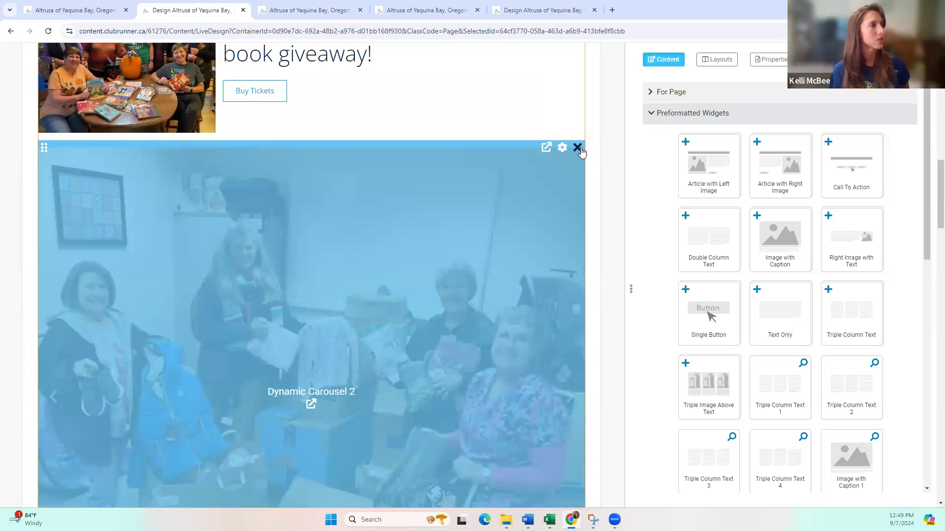
left_click(578, 148)
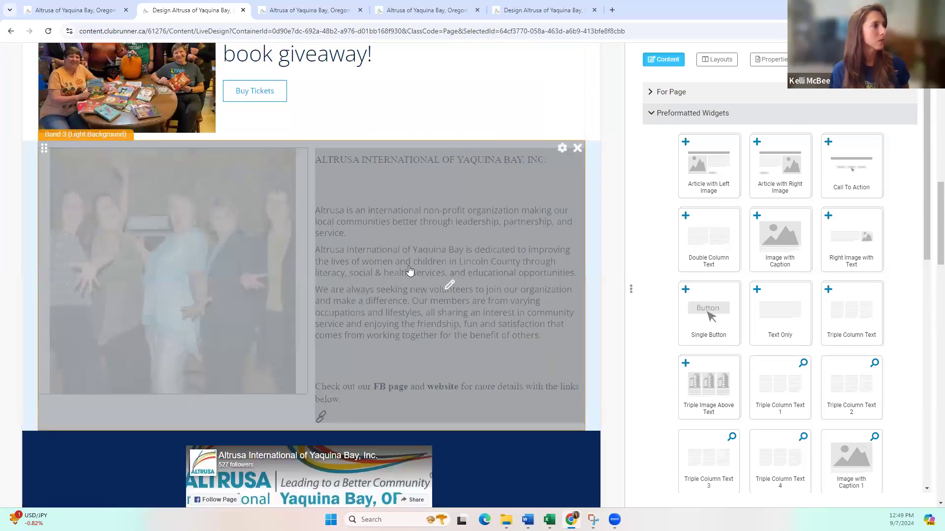
Examine the remaining bands of the page down to the contact section, and return to the page header
scroll(601, 236, "down", 10)
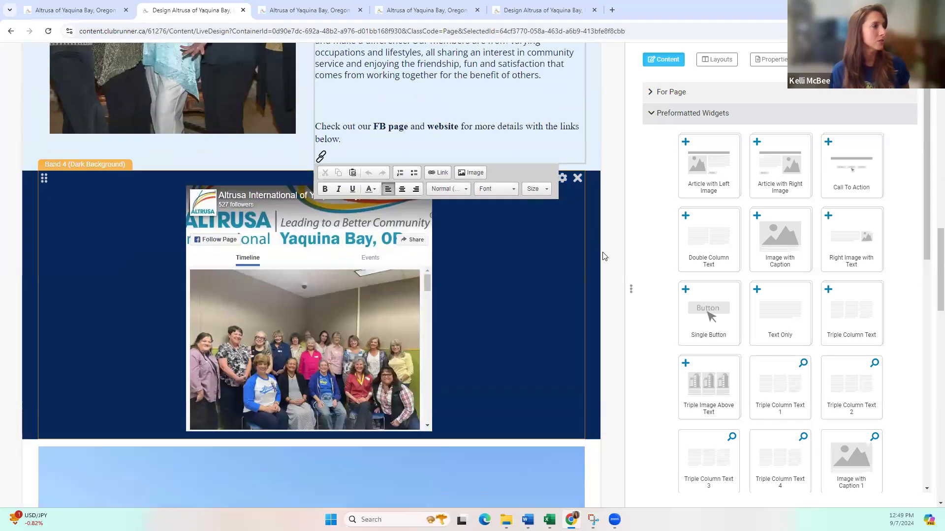
scroll(606, 257, "down", 3)
scroll(610, 254, "up", 4)
scroll(612, 253, "down", 1)
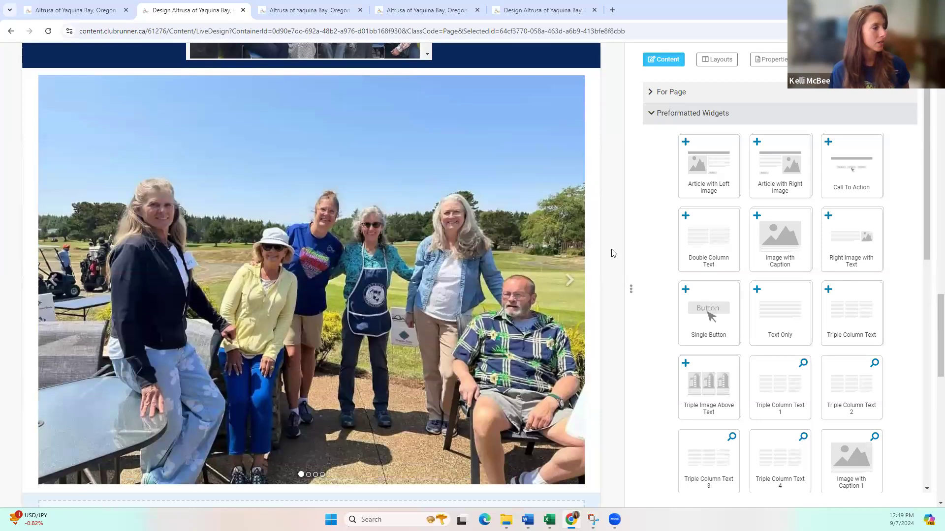
scroll(388, 189, "down", 2)
scroll(464, 213, "down", 5)
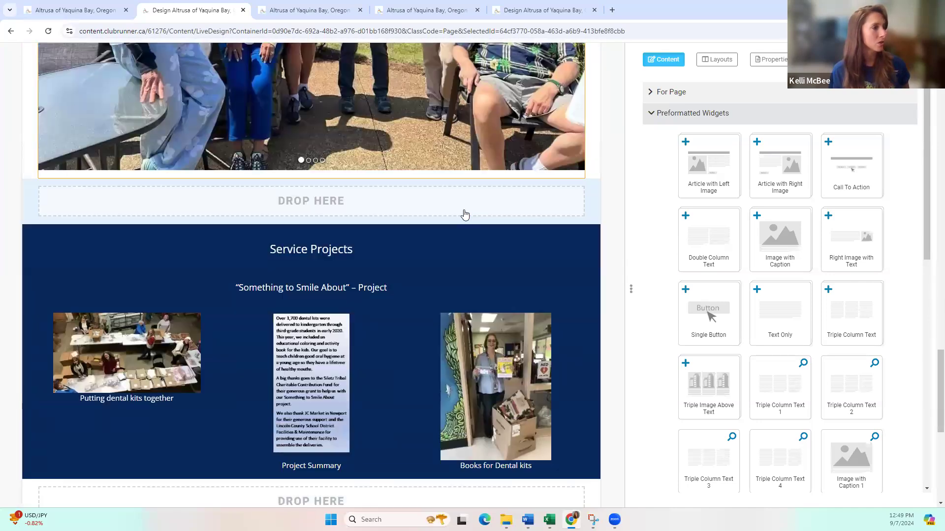
scroll(511, 196, "down", 5)
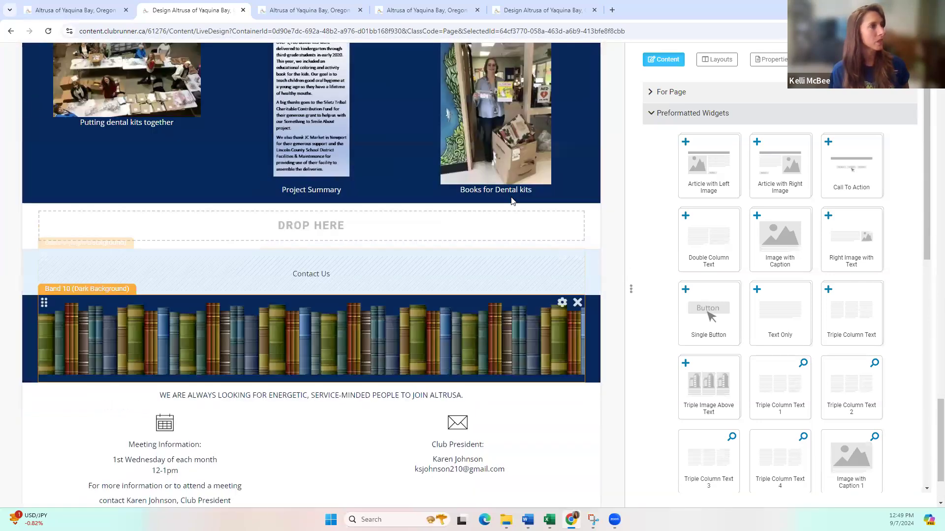
scroll(507, 203, "up", 10)
scroll(507, 205, "up", 10)
scroll(499, 189, "down", 4)
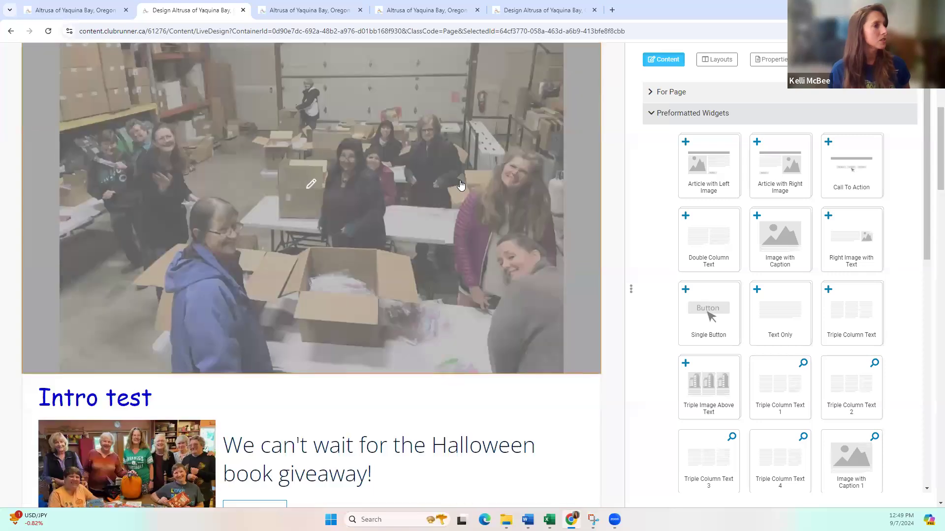
scroll(497, 187, "up", 5)
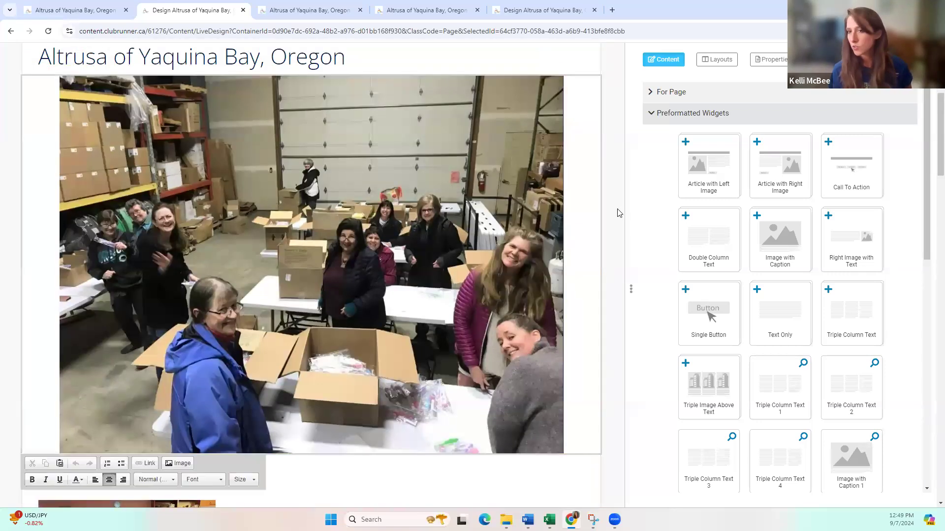
scroll(618, 210, "up", 5)
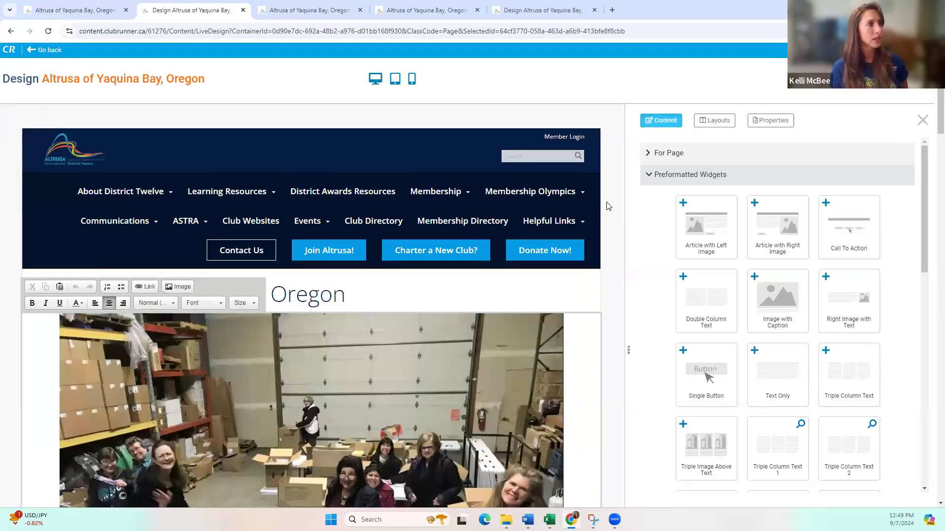
scroll(615, 207, "down", 3)
scroll(491, 239, "down", 2)
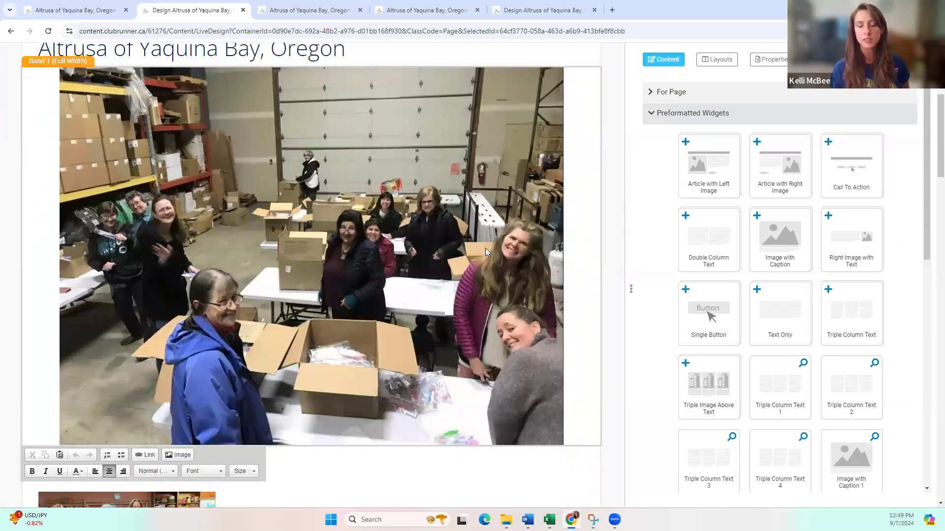
scroll(486, 248, "down", 2)
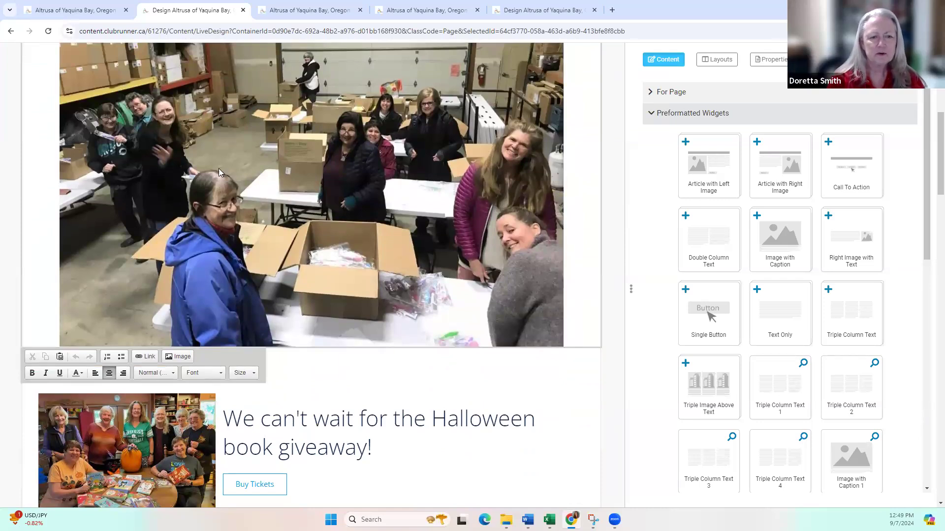
scroll(595, 208, "up", 3)
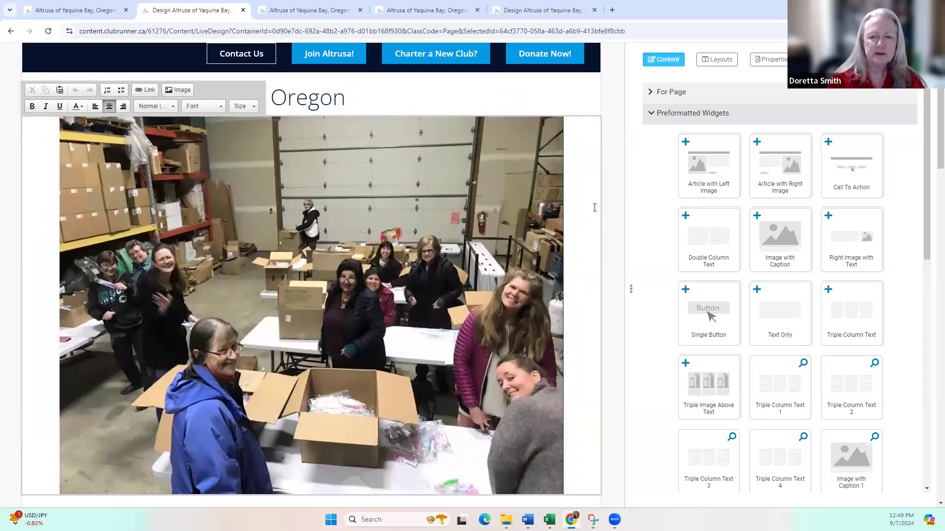
scroll(595, 207, "down", 1)
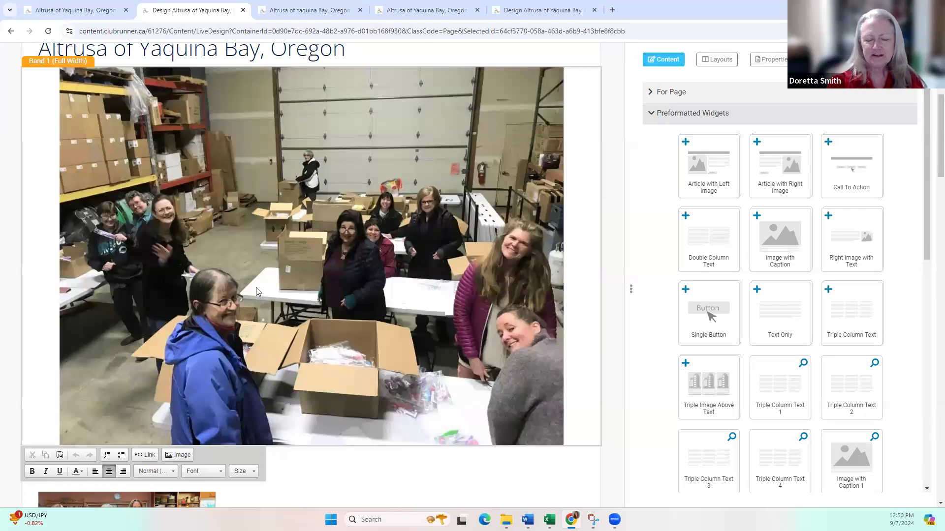
scroll(440, 285, "down", 2)
scroll(442, 280, "up", 3)
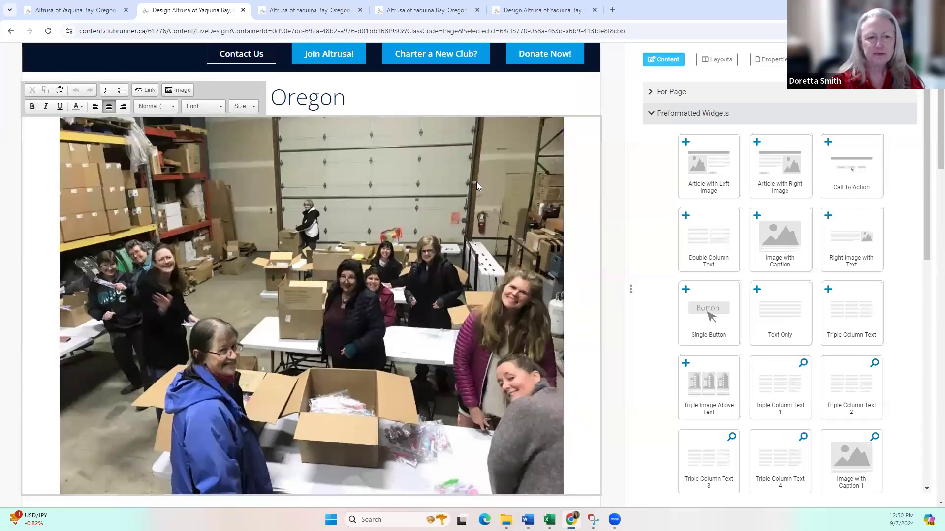
scroll(492, 187, "up", 1)
Open the properties of the Text Only widget holding the large warehouse photo, and close them without changes
left_click(608, 206)
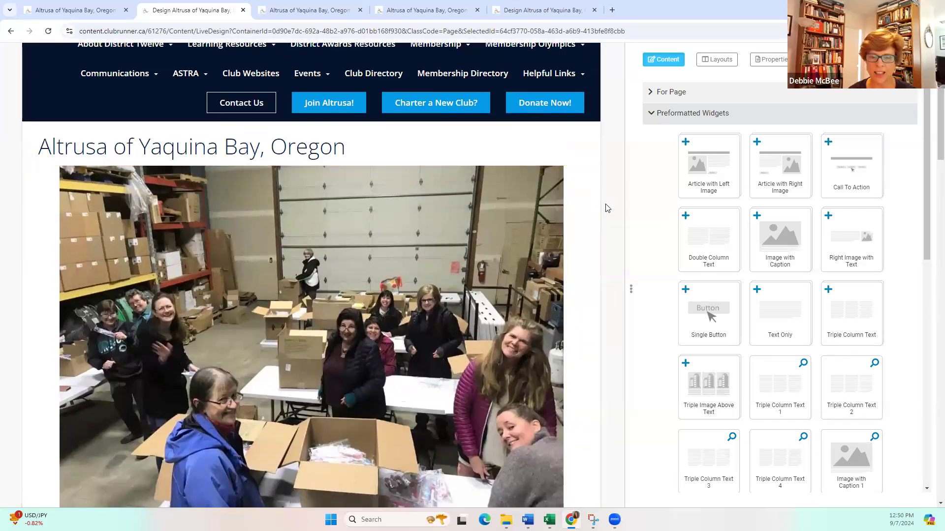
left_click(550, 207)
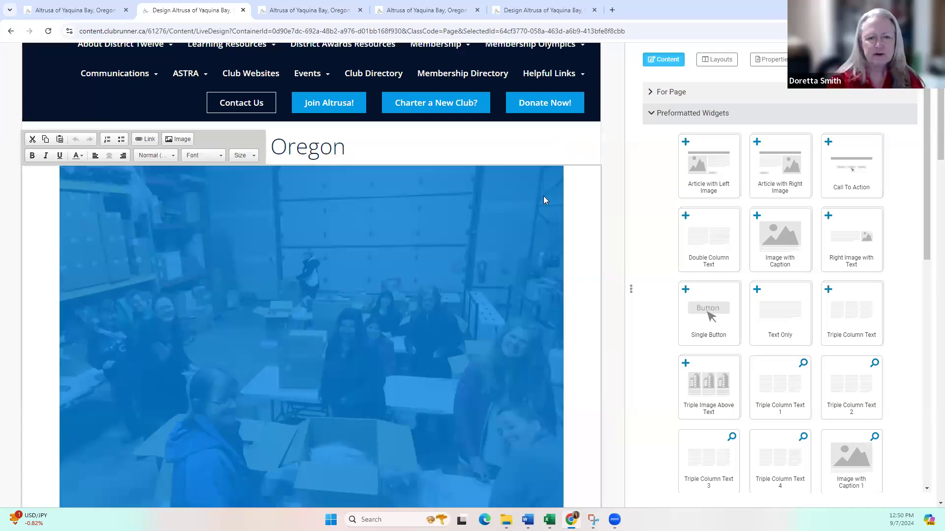
left_click(585, 238)
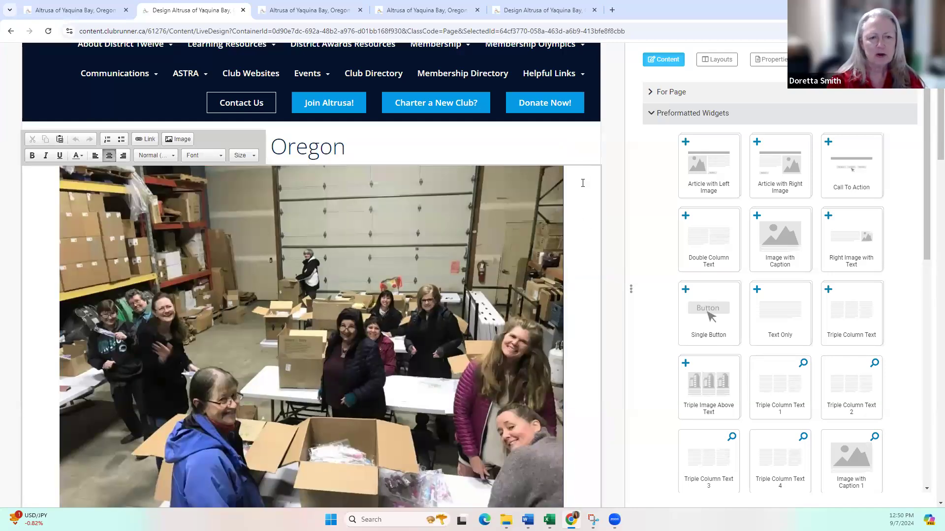
left_click(611, 282)
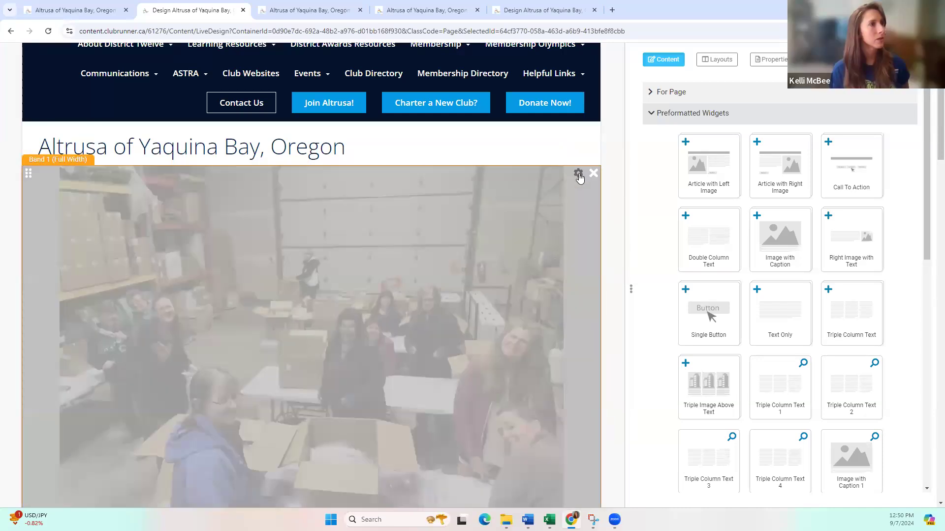
left_click(578, 174)
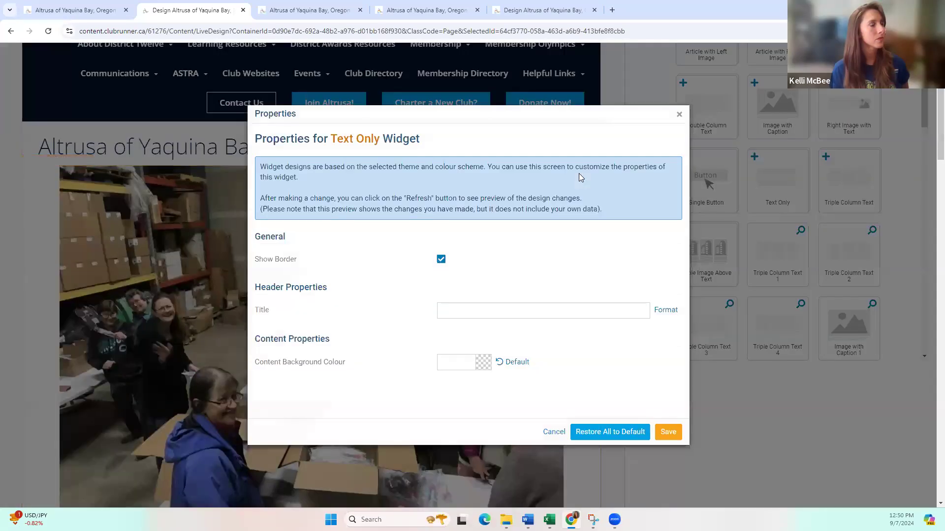
left_click(679, 115)
Open the warehouse photo's text widget for editing and open the server's image library through its Image Properties dialog
scroll(449, 308, "down", 3)
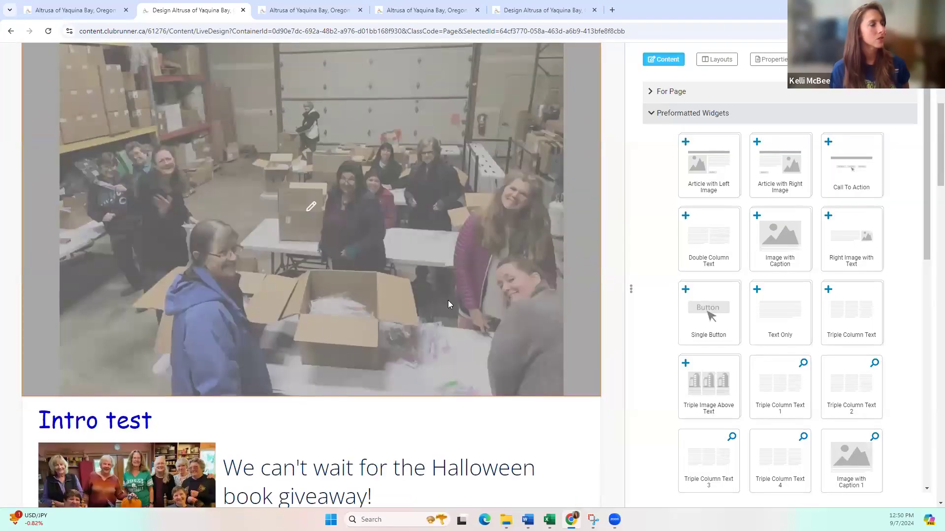
scroll(381, 328, "down", 2)
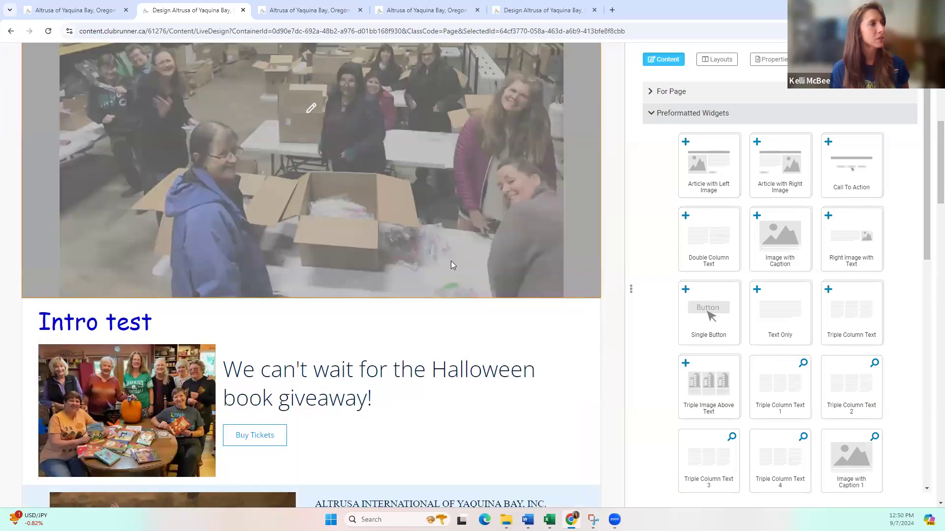
scroll(334, 273, "up", 2)
scroll(334, 273, "up", 1)
left_click(310, 257)
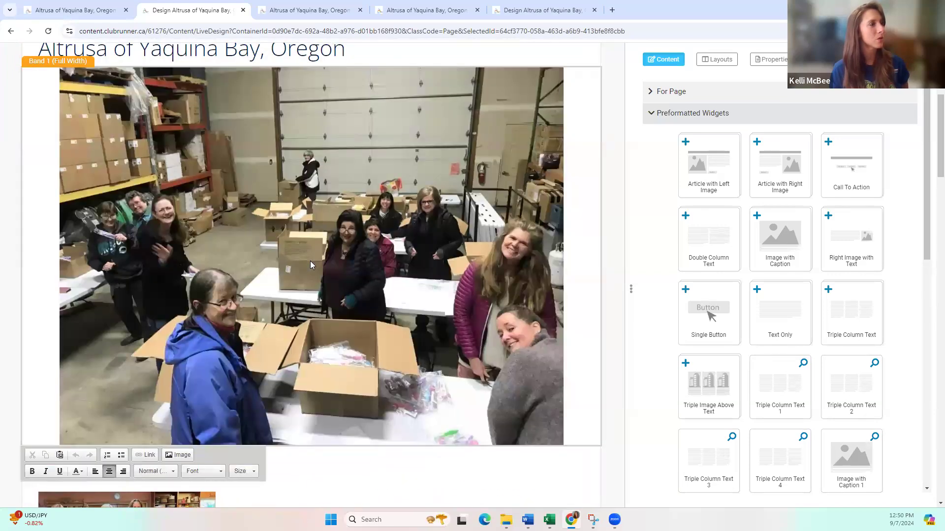
scroll(298, 327, "down", 3)
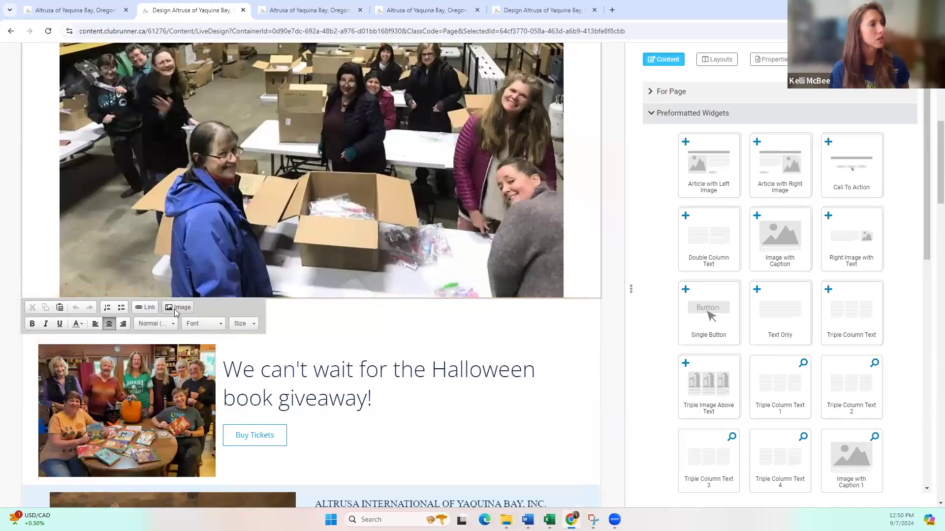
left_click(176, 309)
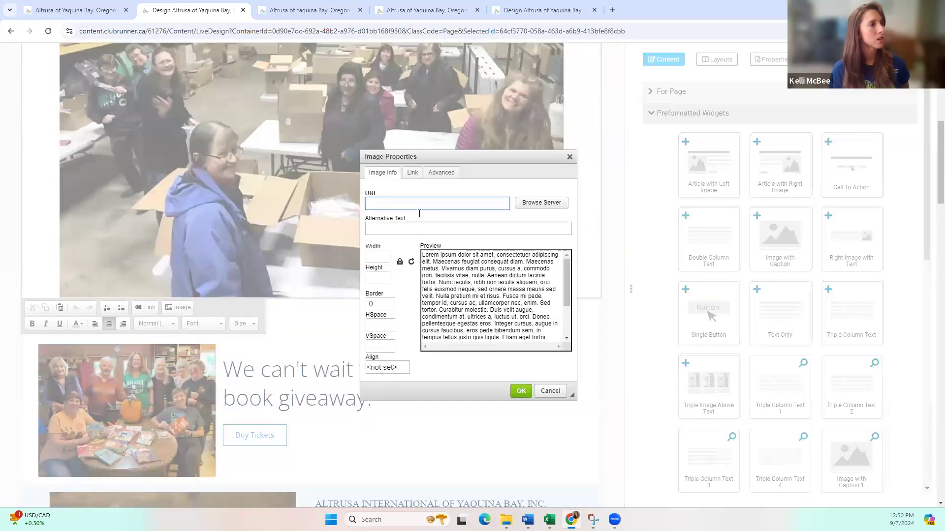
left_click(533, 204)
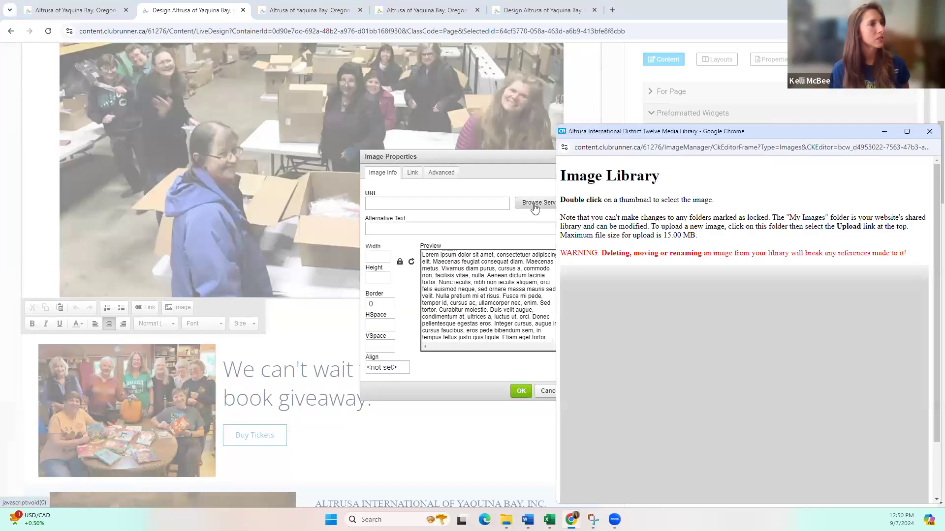
Enlarge the image library window and look through the photos in the Yaquina Bay club folder
left_click_drag(740, 130, 463, 95)
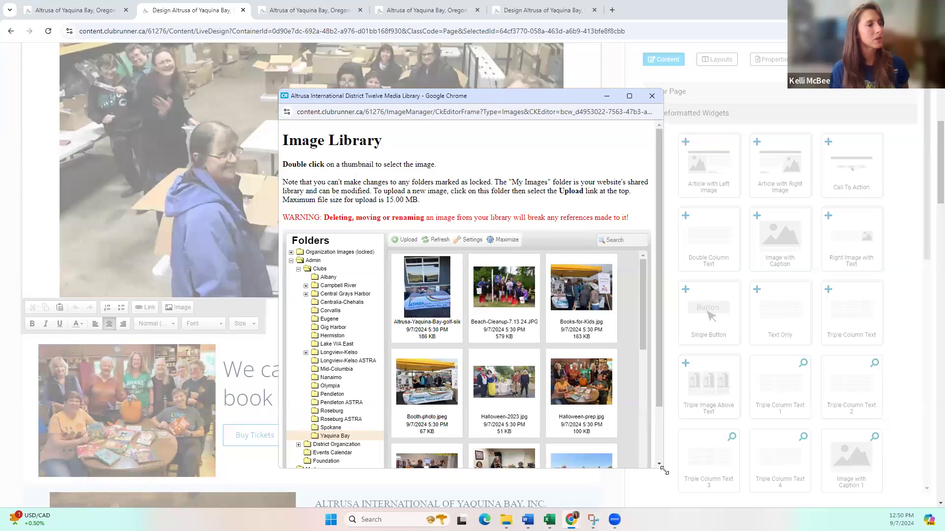
left_click_drag(665, 471, 829, 456)
left_click(335, 428)
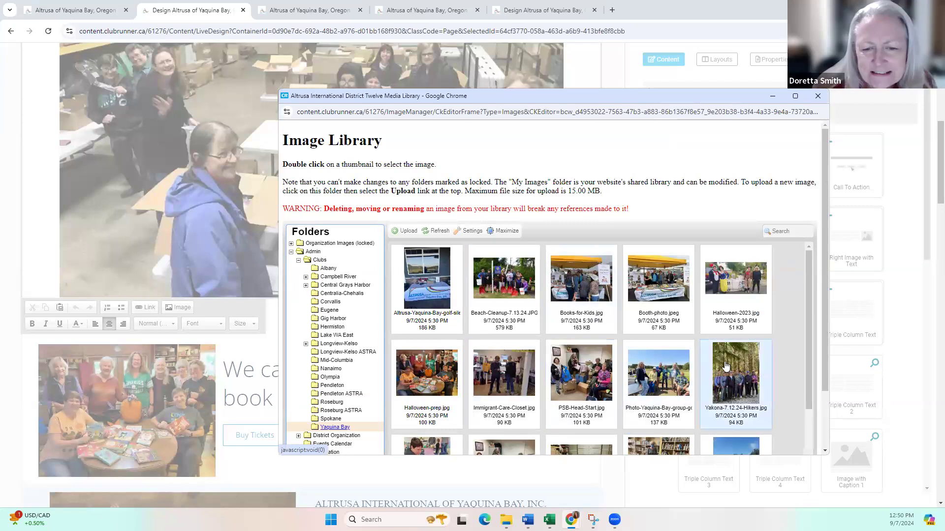
scroll(796, 326, "down", 1)
scroll(797, 323, "up", 1)
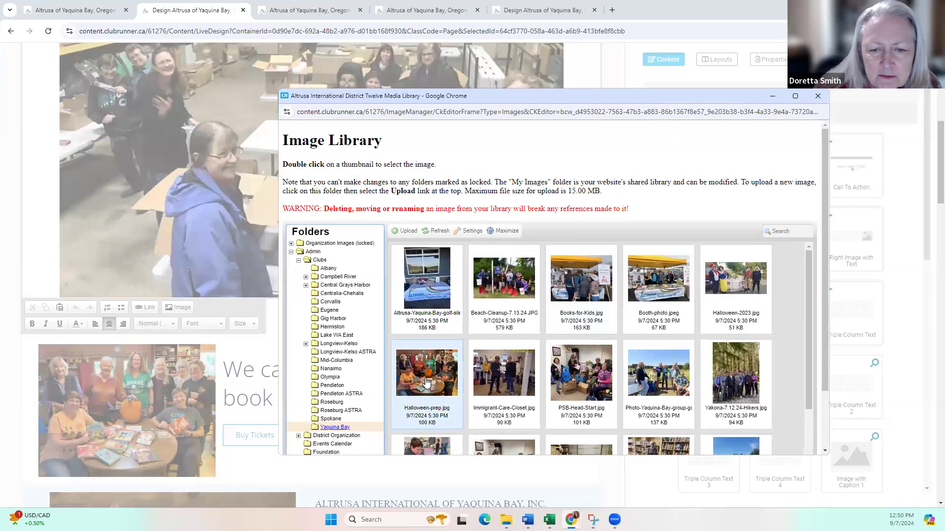
scroll(623, 343, "down", 2)
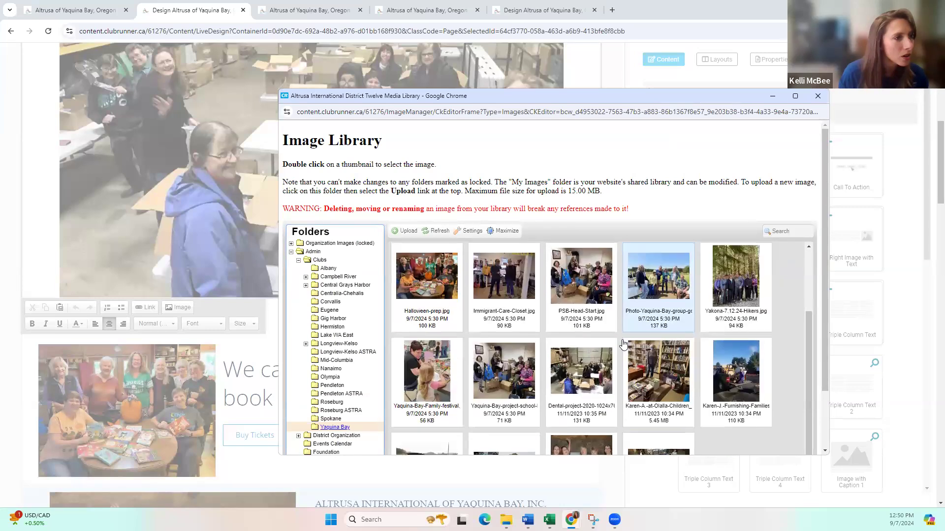
scroll(625, 342, "down", 1)
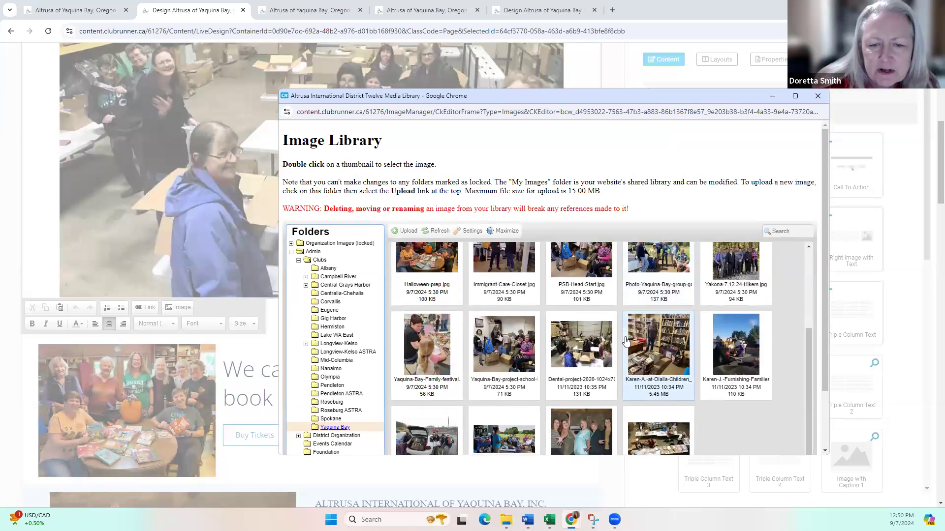
scroll(626, 341, "up", 3)
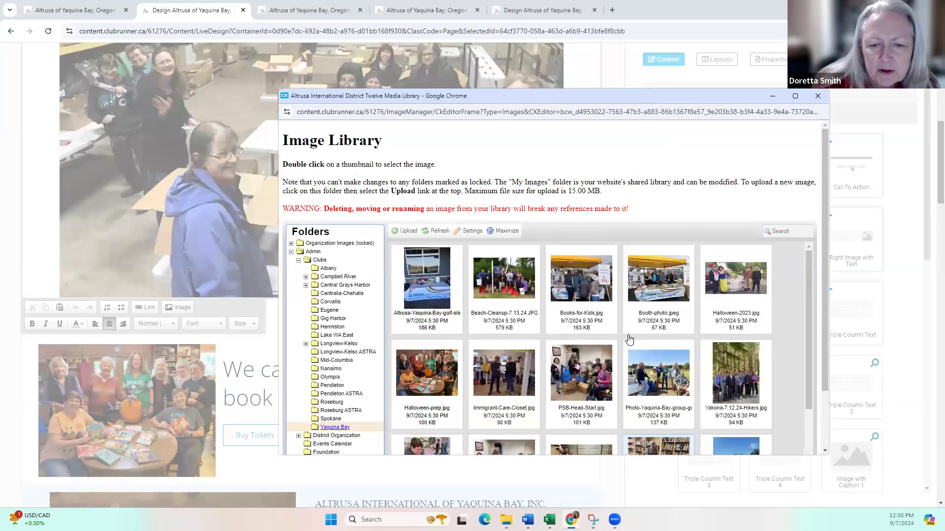
Insert Halloween-2023.jpg at its default 500 by 261 size below the warehouse photo in the text widget
left_click(741, 288)
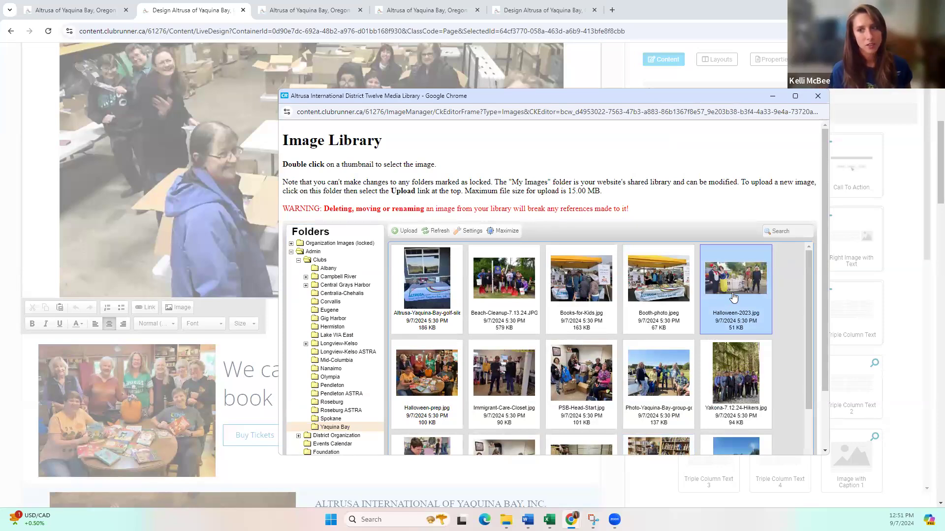
double_click(732, 292)
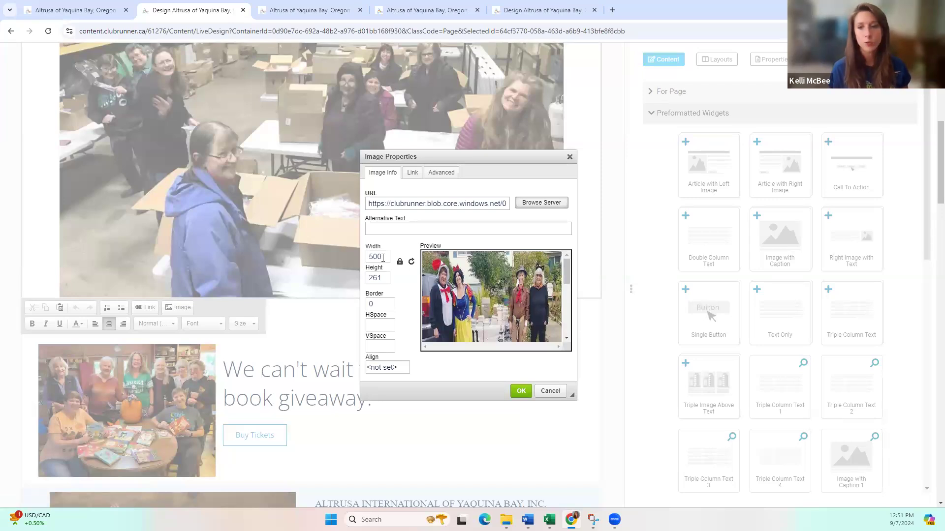
left_click_drag(387, 256, 361, 259)
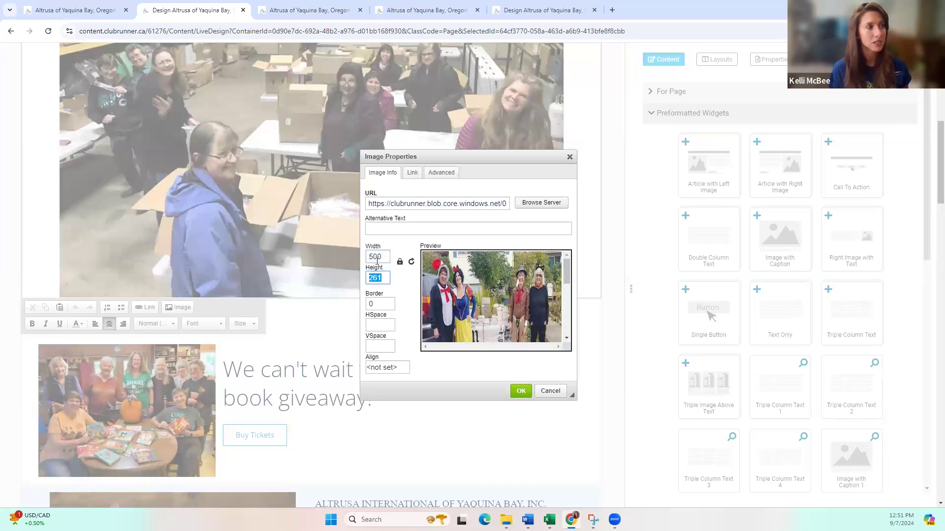
left_click(516, 392)
scroll(404, 364, "down", 2)
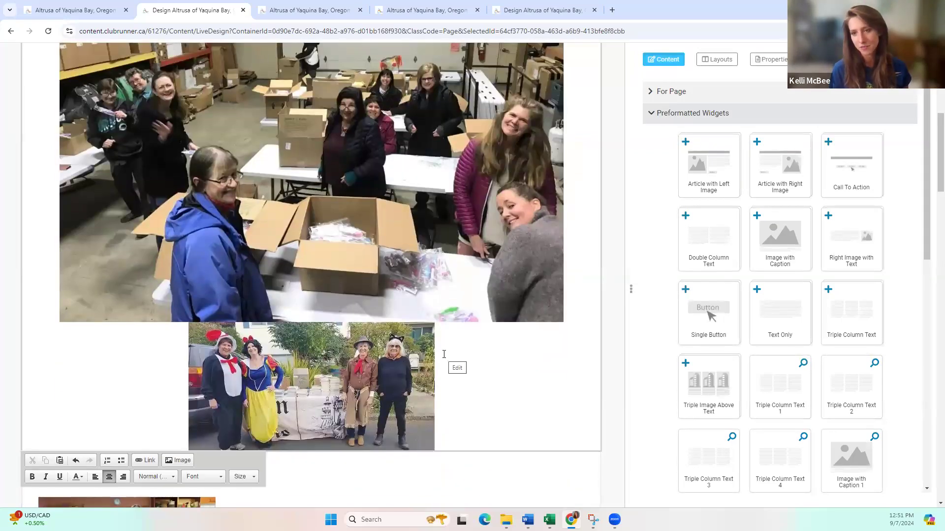
scroll(444, 354, "down", 1)
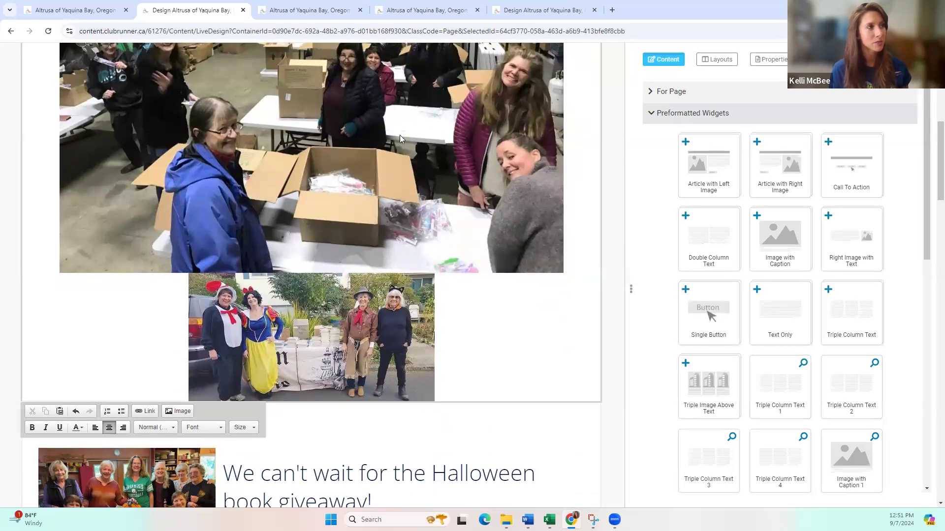
Delete the large warehouse photo from the Band 1 text widget, keeping the Halloween photo
scroll(376, 179, "up", 6)
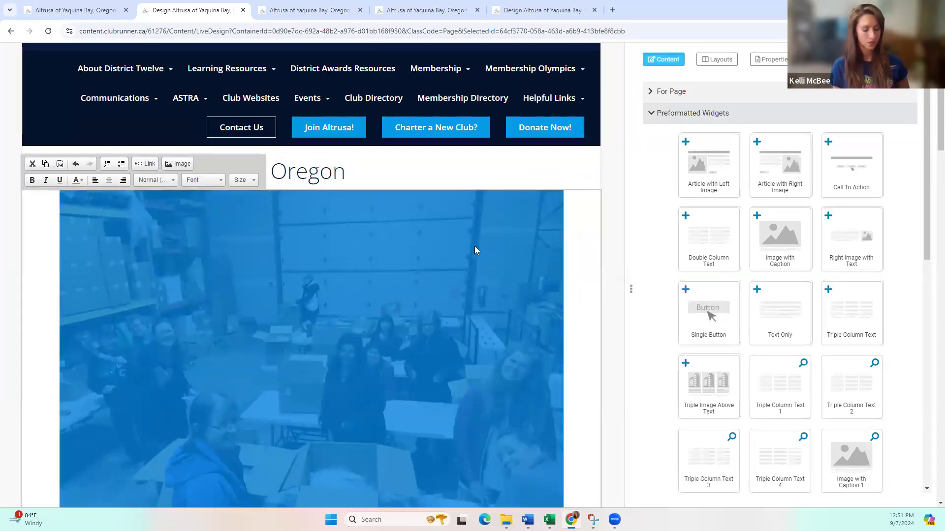
left_click(477, 243)
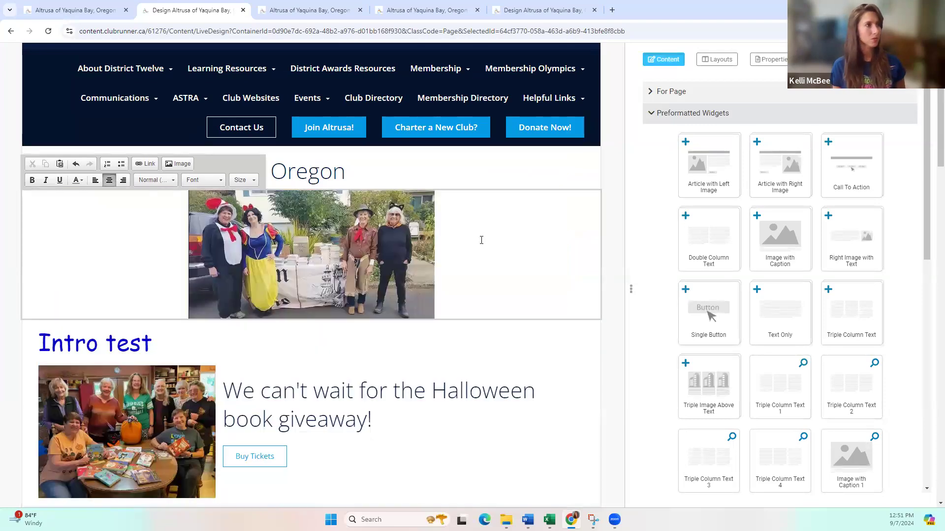
left_click(337, 275)
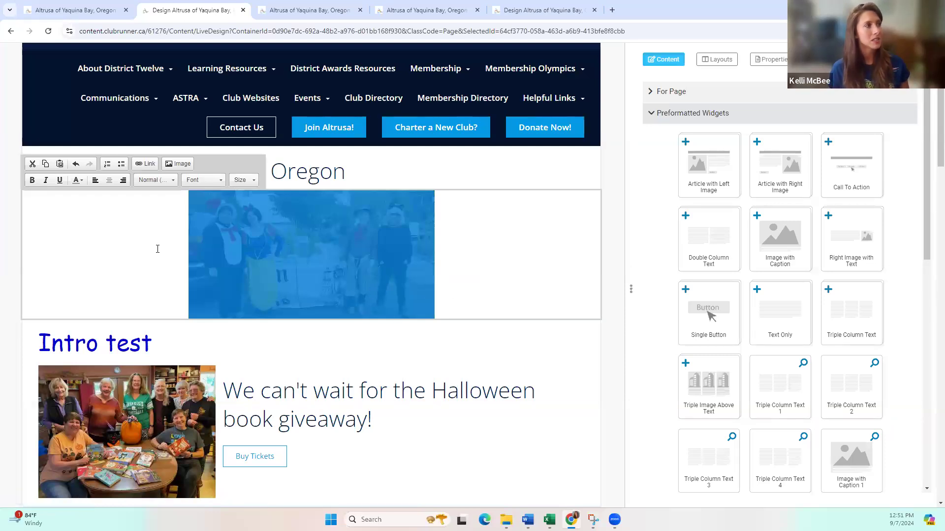
left_click(470, 245)
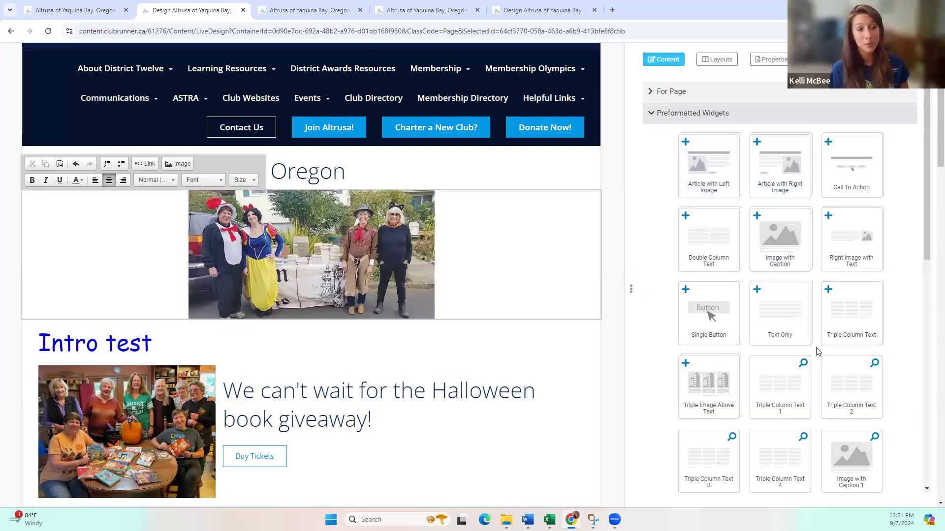
Add an Image with Caption 1 widget to Band 2, above the Intro test heading
scroll(818, 352, "down", 1)
left_click_drag(844, 463, 468, 290)
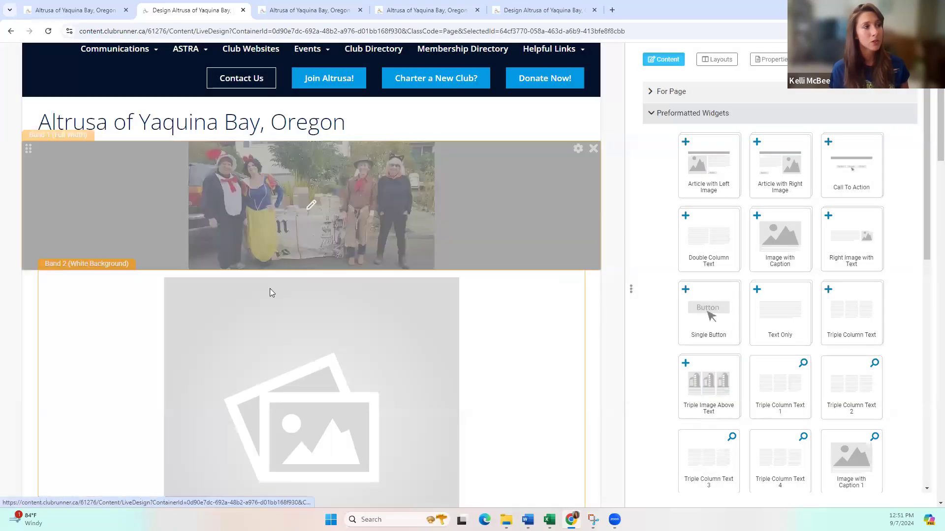
scroll(613, 269, "down", 3)
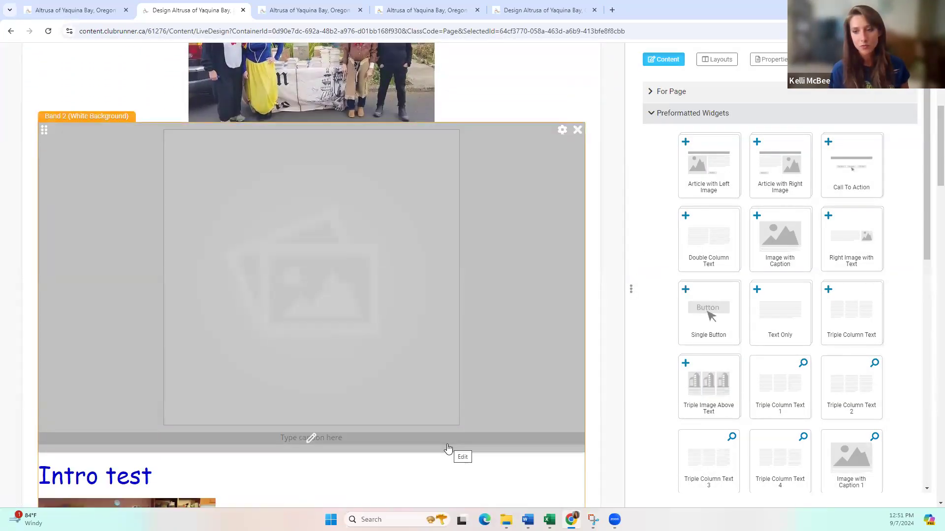
Fill the new widget's image placeholder with Halloween-2023.jpg from the Yaquina Bay club folder
mouse_move(327, 277)
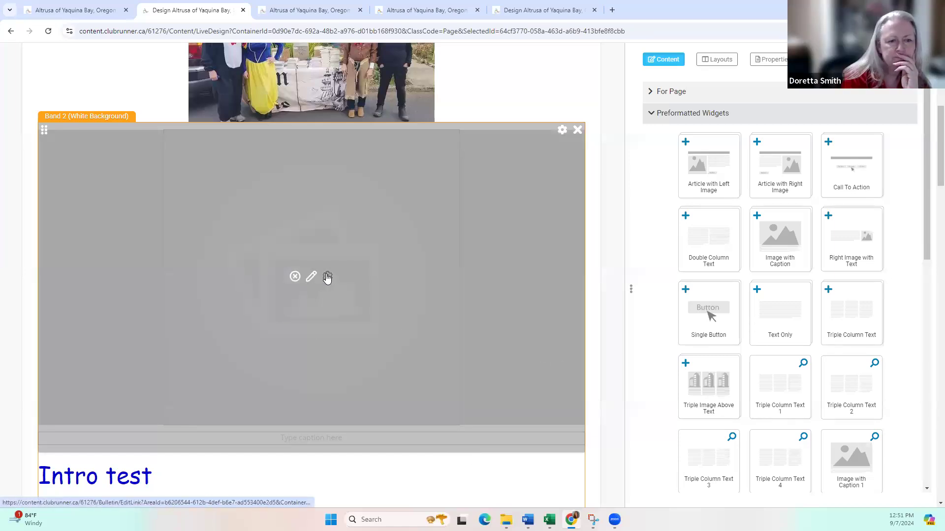
left_click(312, 279)
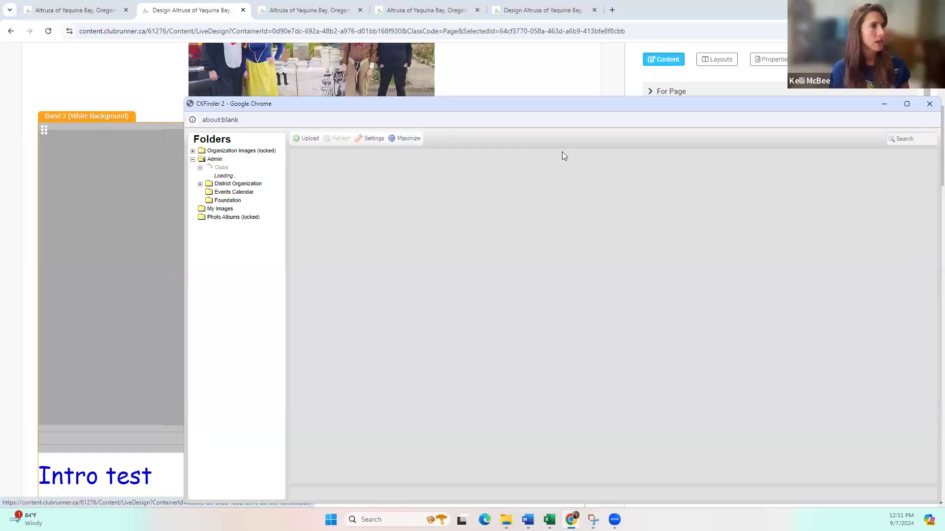
left_click_drag(607, 104, 568, 73)
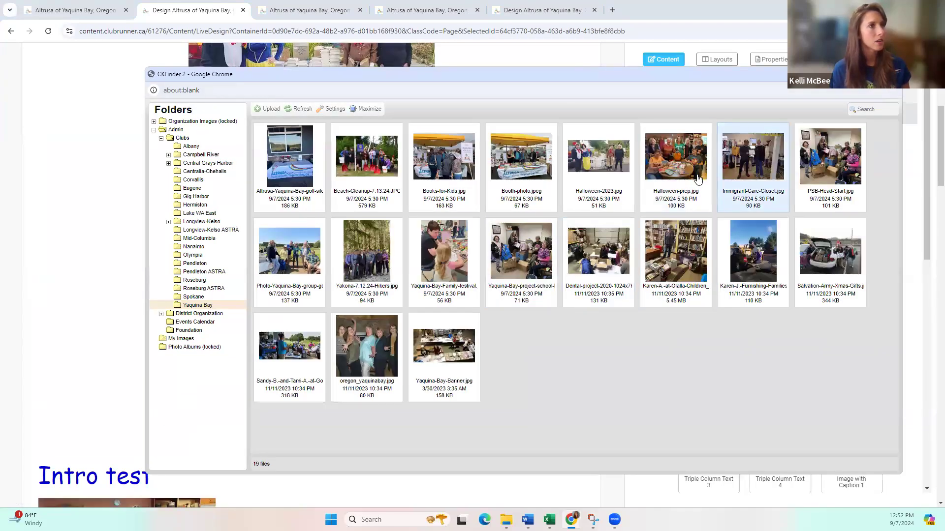
left_click(604, 165)
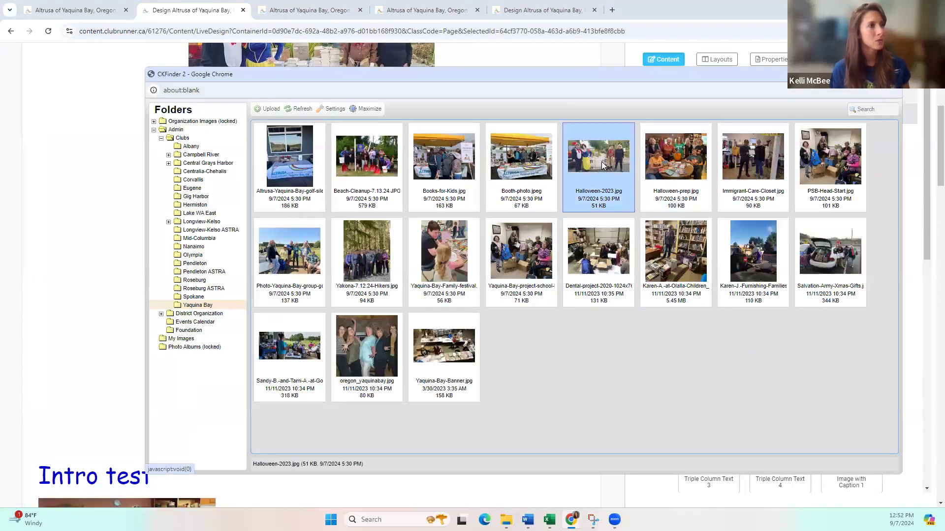
double_click(601, 162)
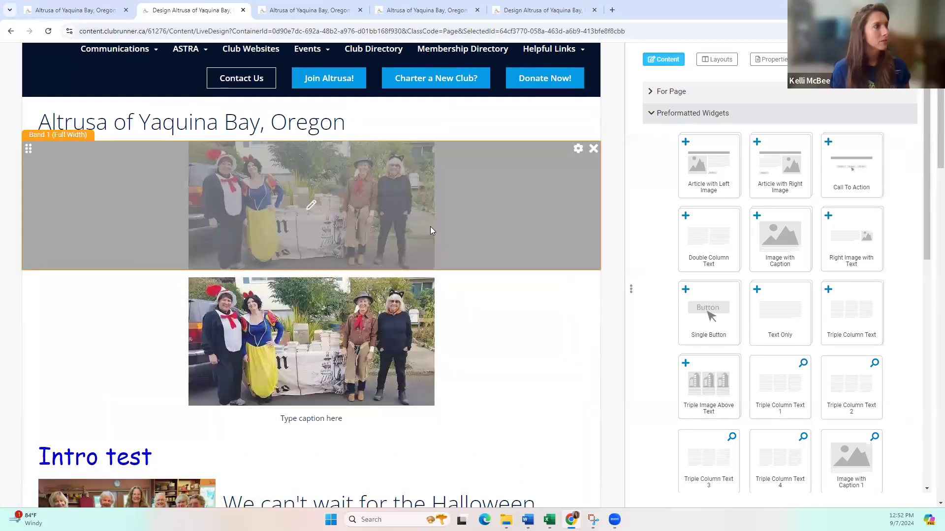
Remove the Band 1 text widget holding the duplicate Halloween photo above the captioned one
mouse_move(373, 348)
mouse_move(386, 243)
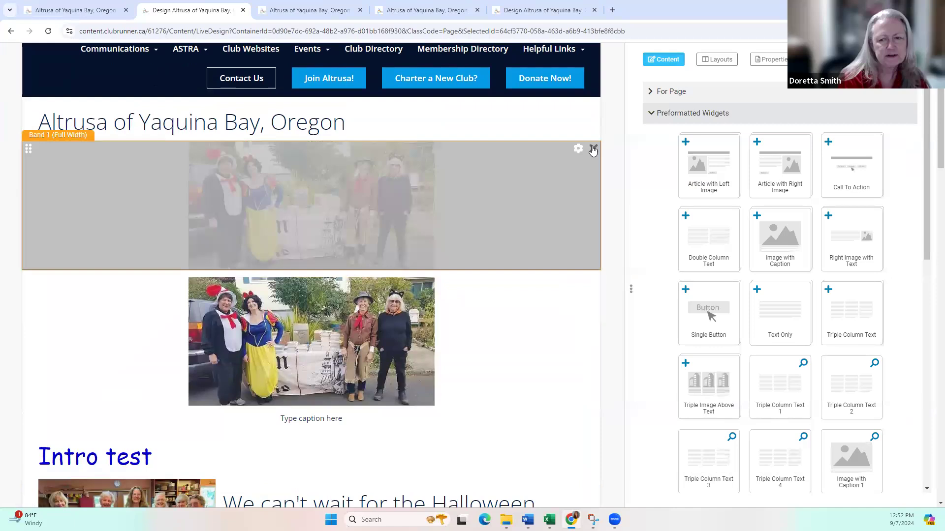
left_click(593, 150)
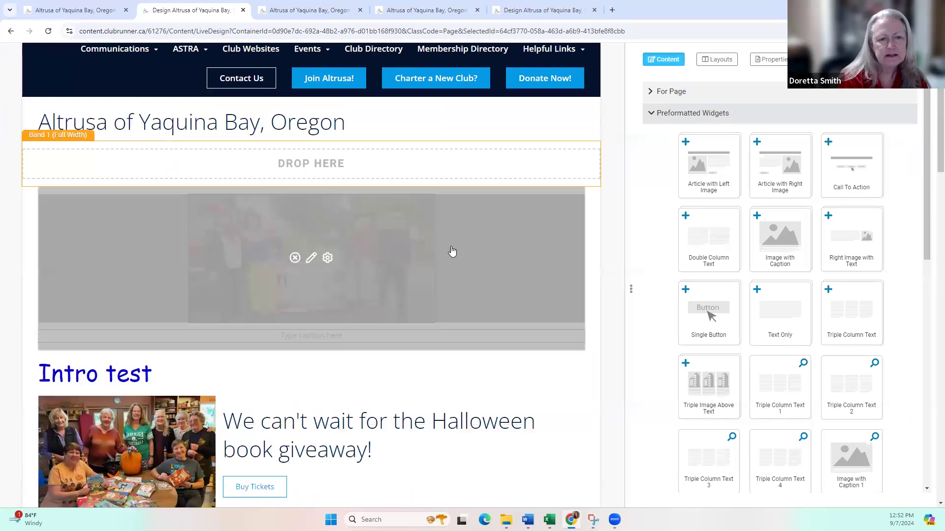
Reselect Halloween-2023.jpg for the captioned image, and open its link details and close them without changes
left_click(312, 260)
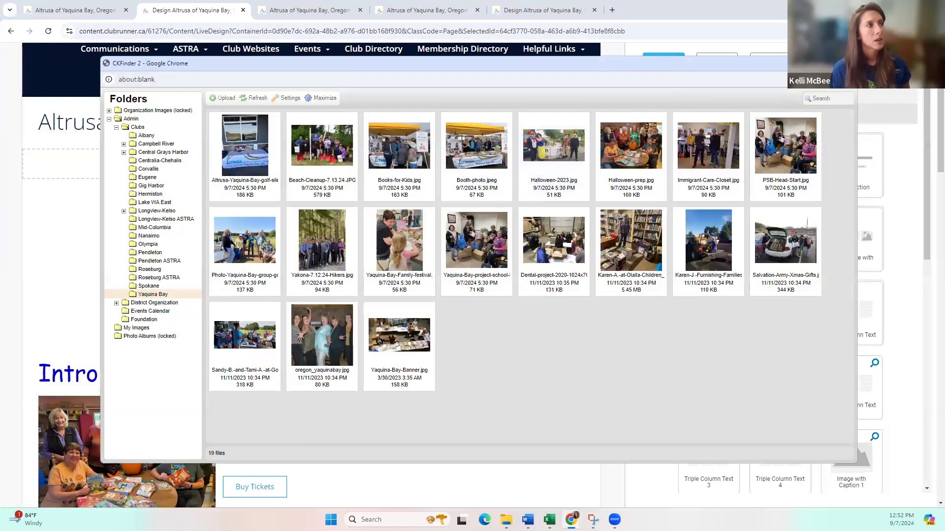
double_click(554, 145)
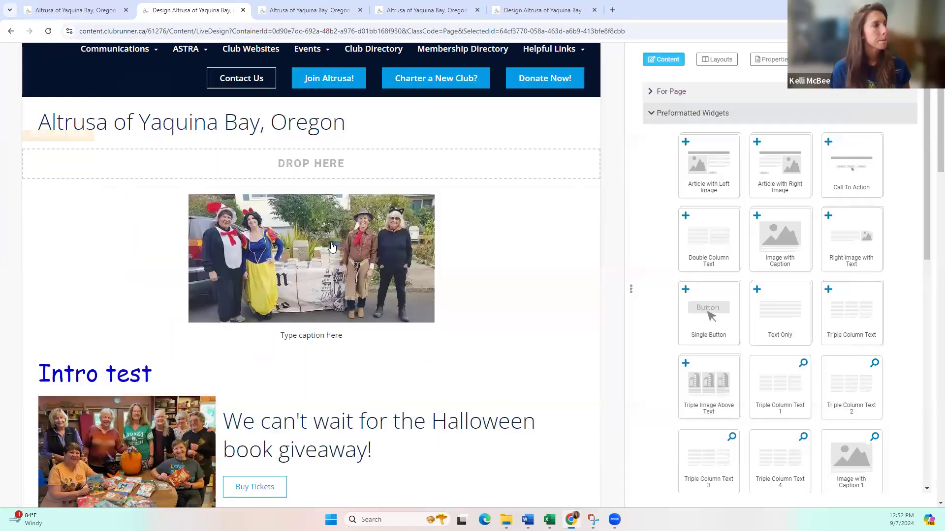
left_click(328, 258)
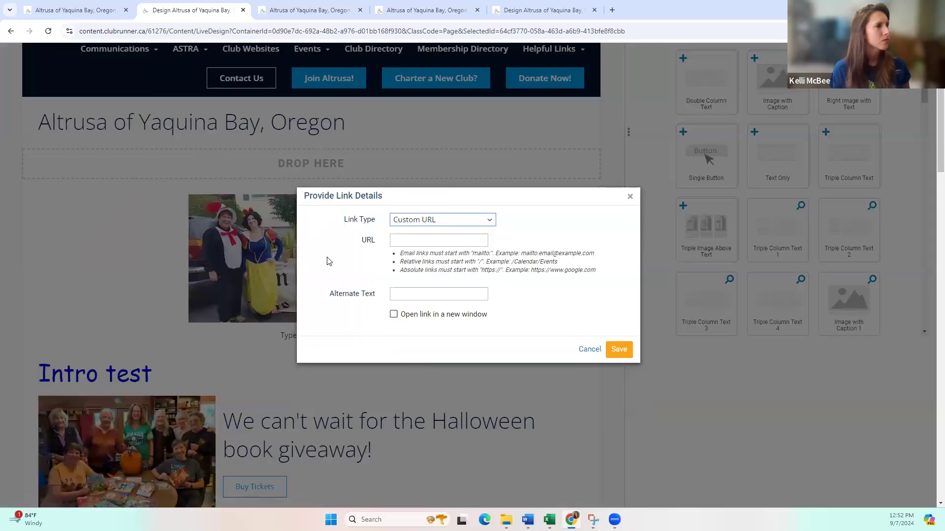
left_click(630, 197)
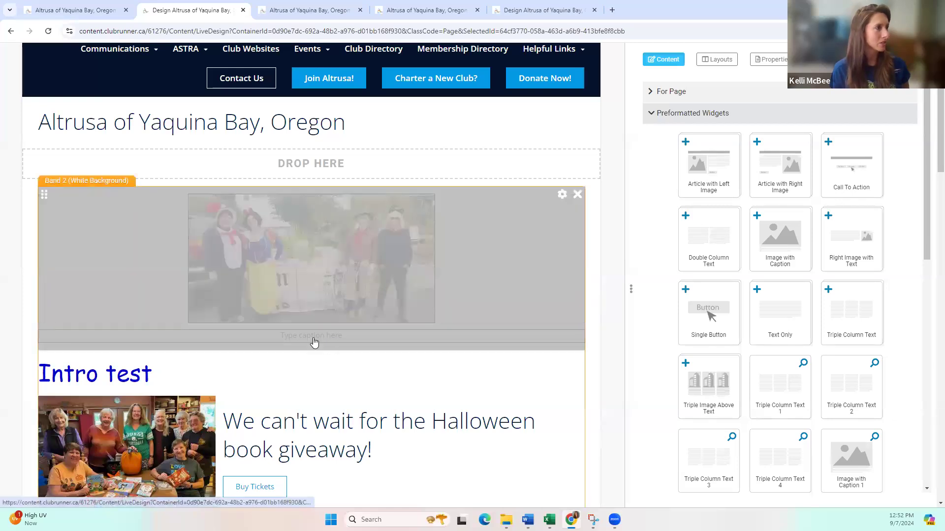
Replace the caption placeholder below the Halloween photo with an image, choosing Halloween-2023.jpg from the Yaquina Bay folder
left_click(310, 337)
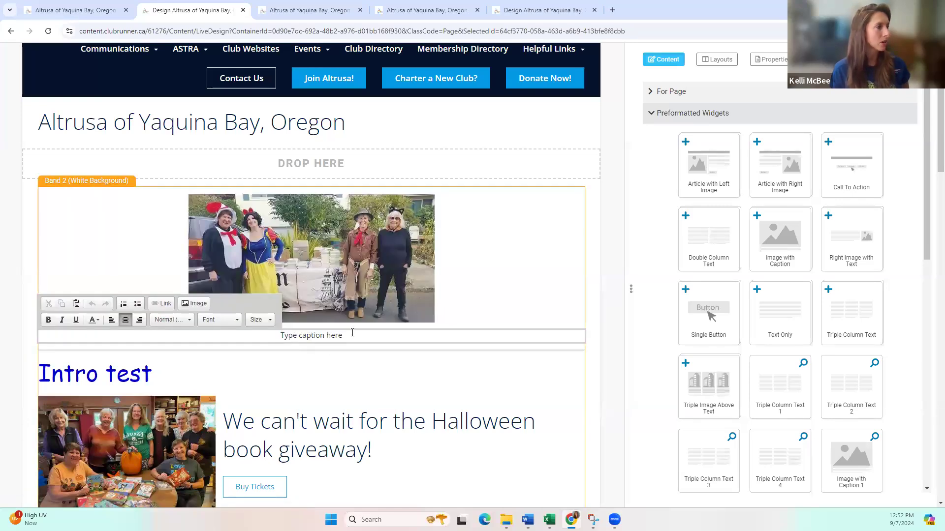
left_click_drag(356, 335, 263, 334)
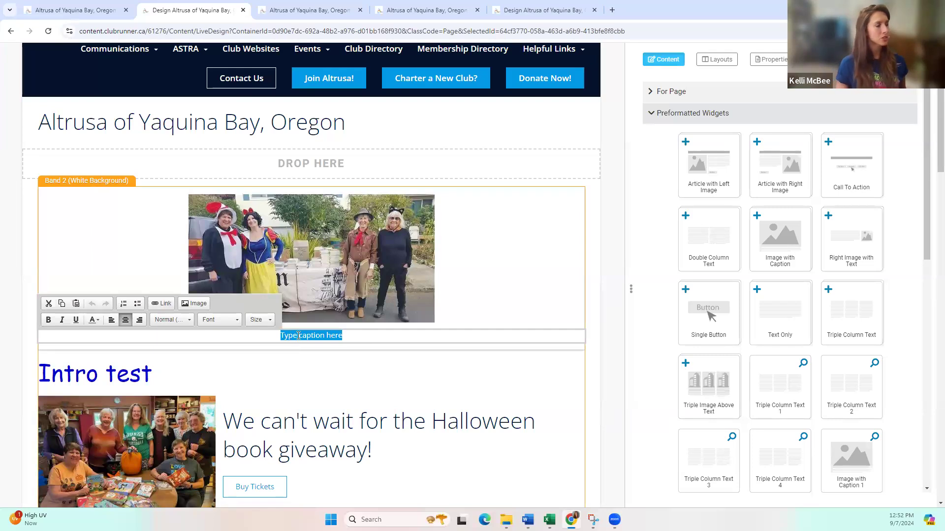
left_click(199, 304)
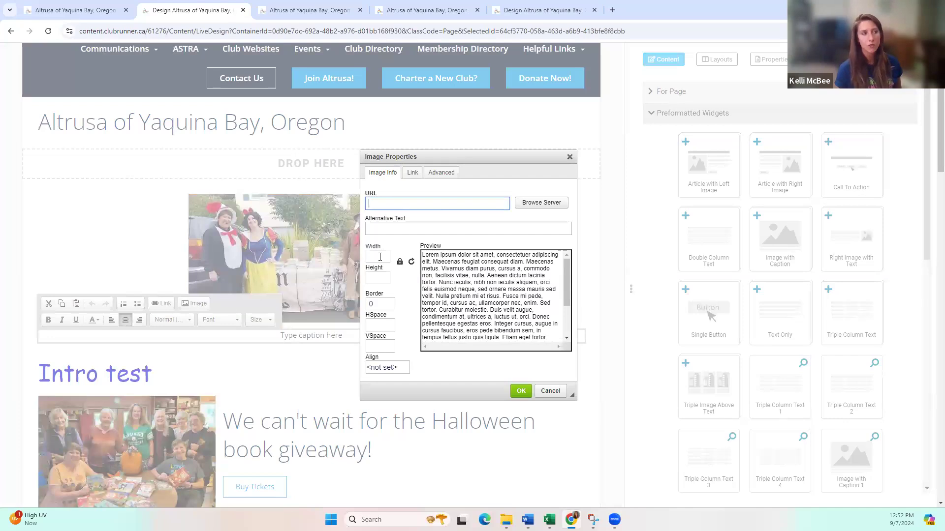
left_click(526, 205)
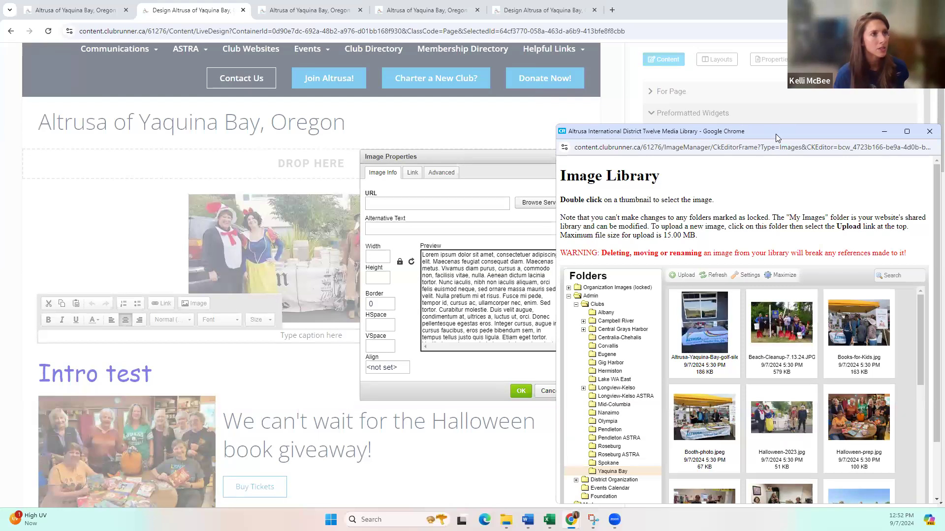
left_click_drag(770, 132, 389, 38)
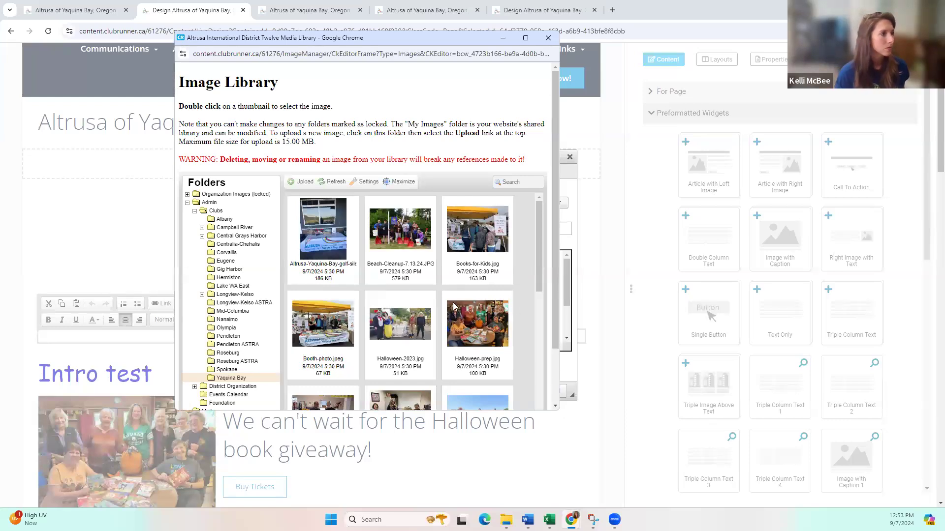
double_click(400, 324)
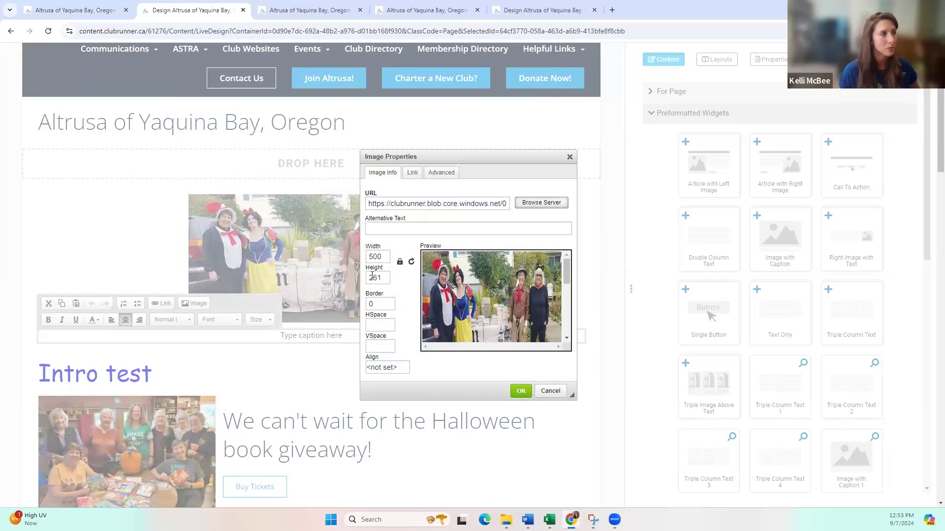
Set the chosen image's width to 1200, insert it into the caption area, and check how it fits on the page
left_click_drag(388, 257, 349, 261)
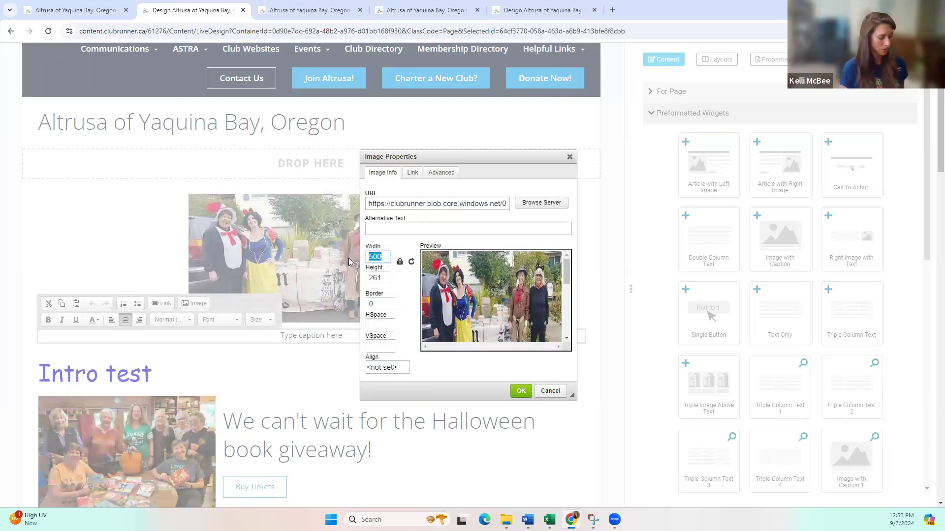
type("120")
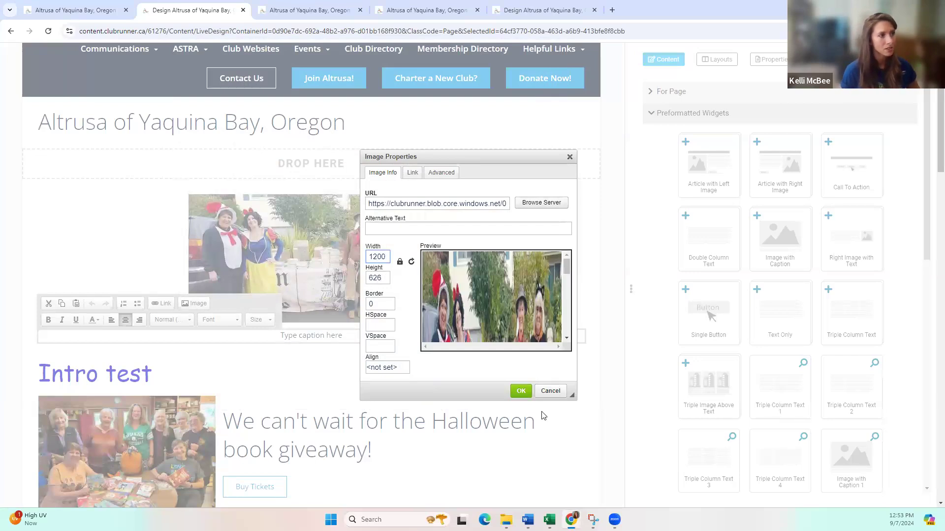
left_click(520, 392)
scroll(608, 296, "down", 1)
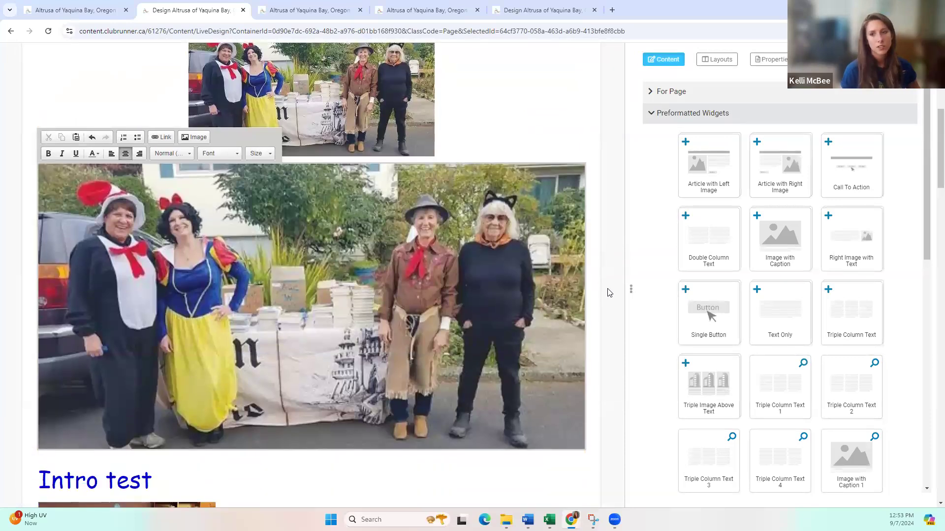
scroll(609, 292, "up", 1)
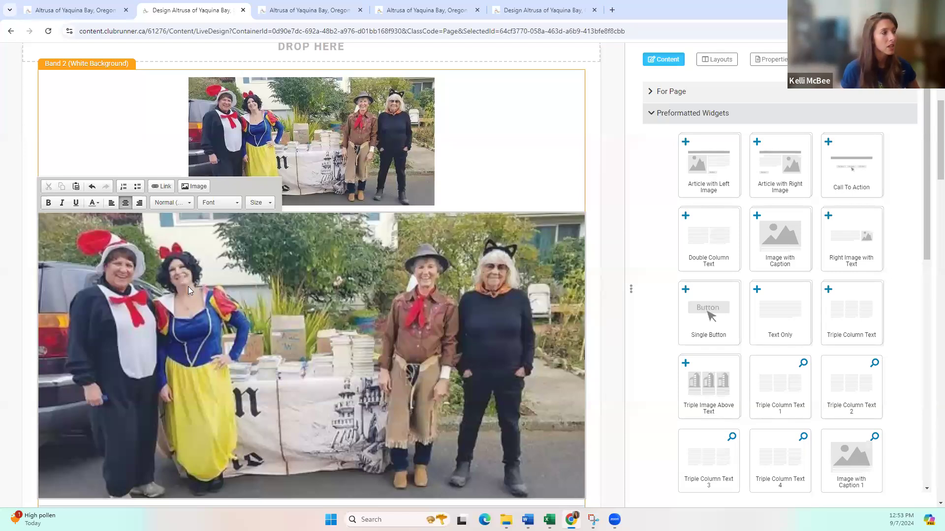
scroll(326, 286, "down", 2)
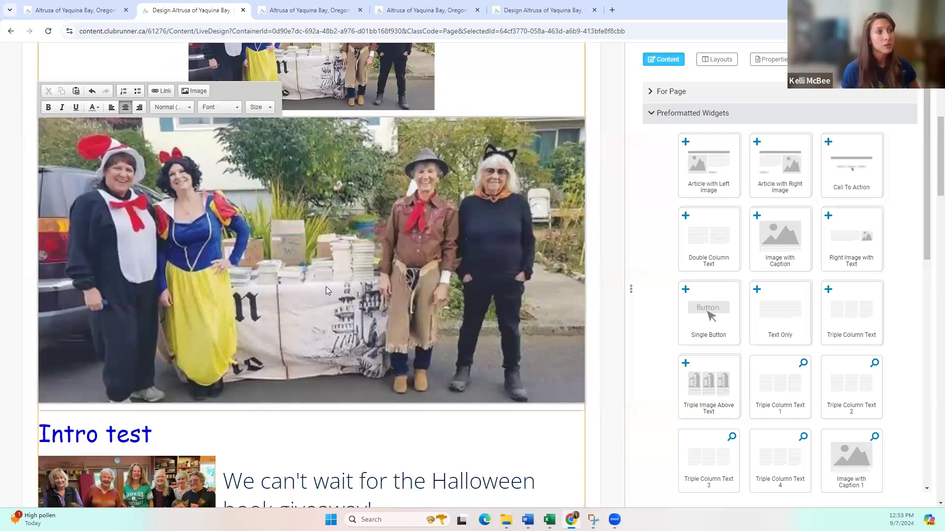
scroll(326, 287, "up", 2)
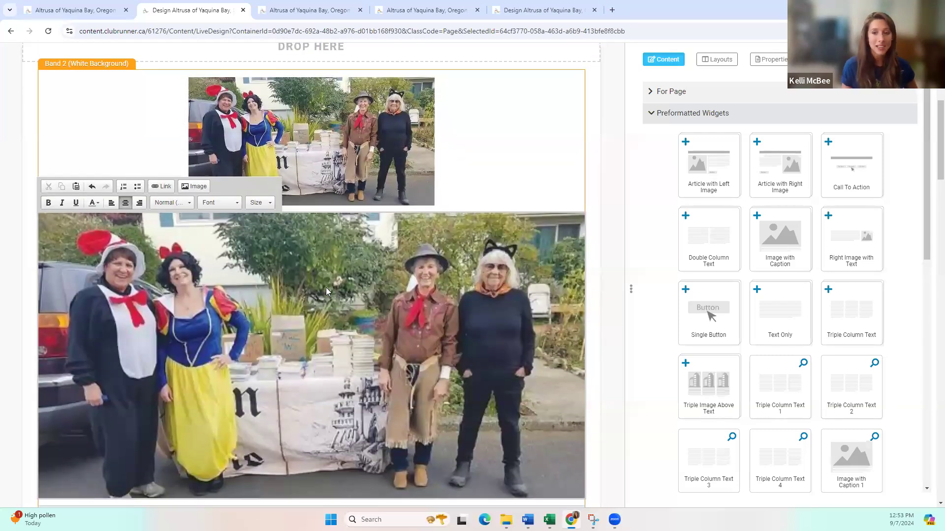
Try to set the large Halloween photo's width to 1000 in the image properties
mouse_move(355, 96)
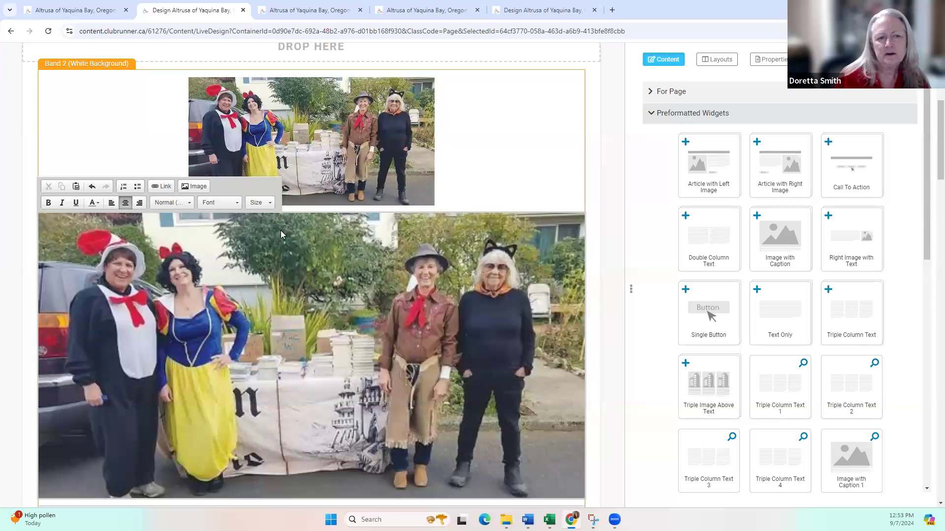
left_click(197, 187)
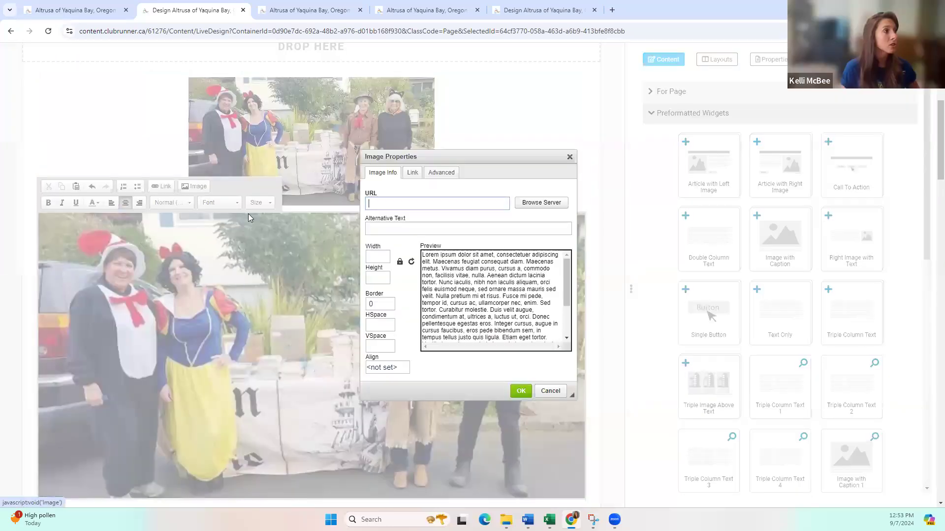
left_click(384, 258)
type("1000")
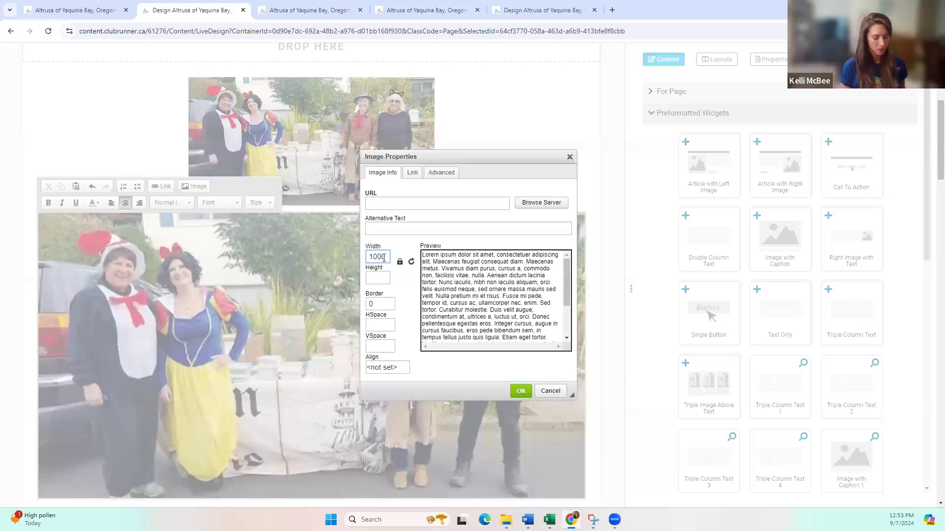
key("Return")
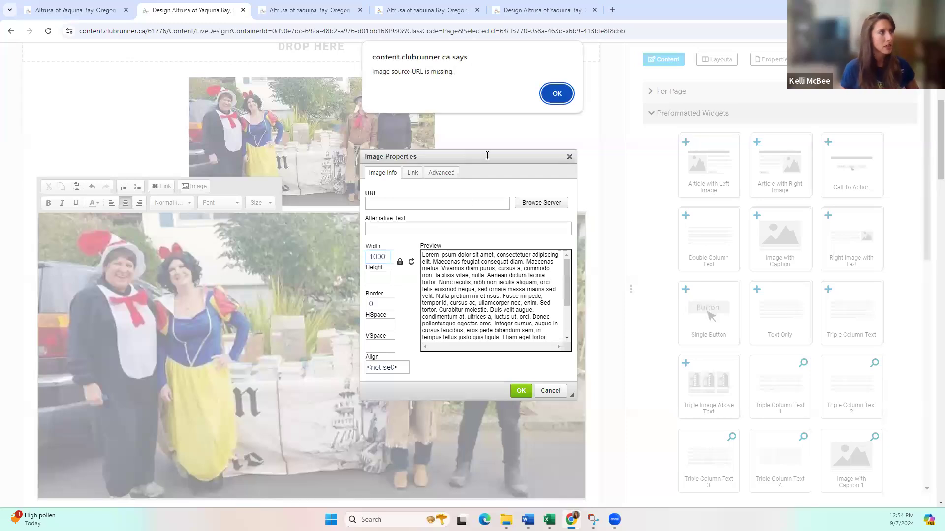
left_click(556, 94)
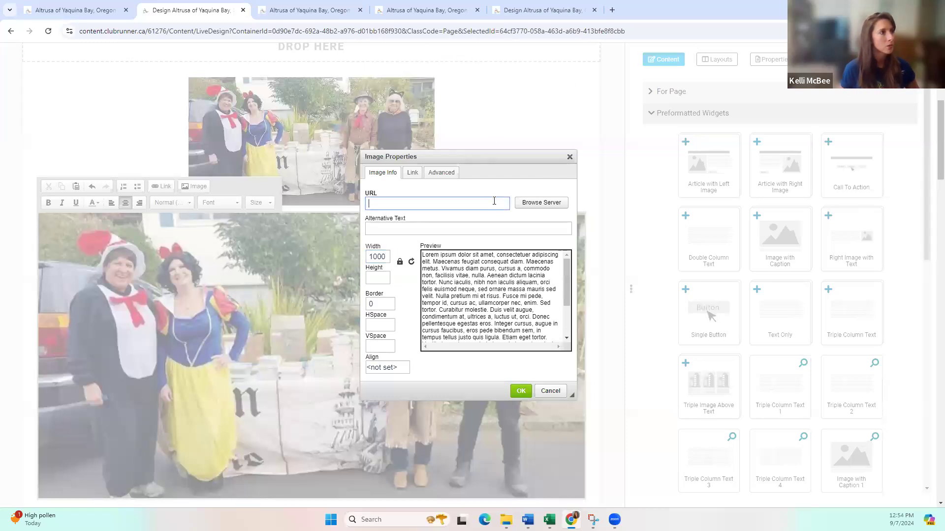
Select Halloween-2023.jpg from the Yaquina Bay folder again and insert it below the large photo
left_click(537, 203)
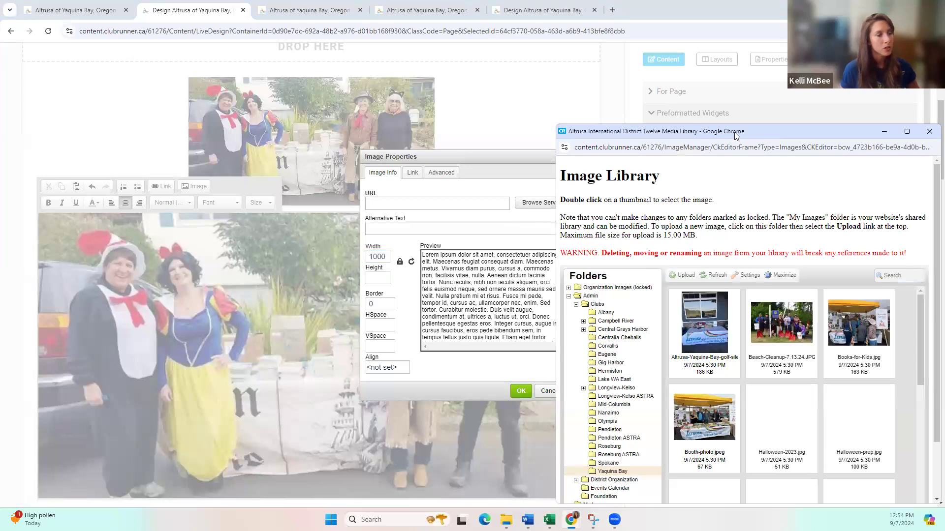
left_click_drag(734, 132, 470, 47)
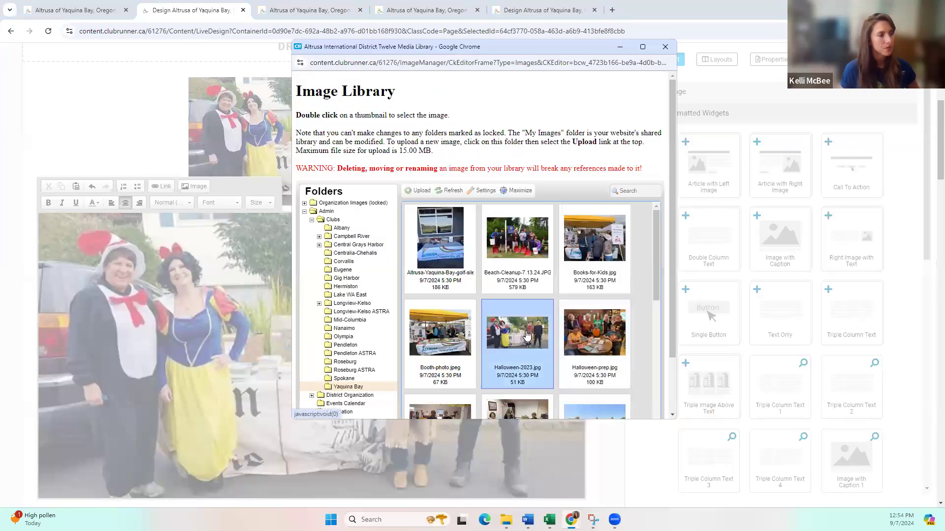
double_click(526, 336)
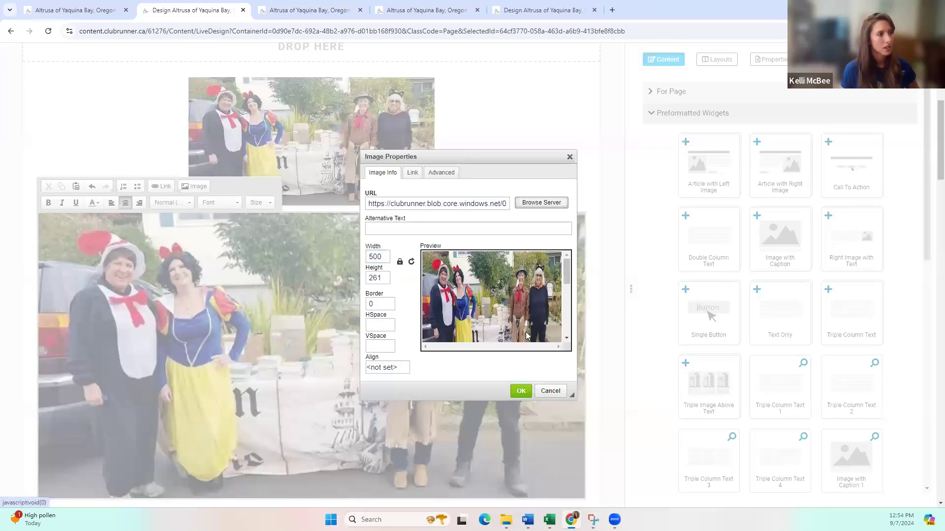
left_click(518, 390)
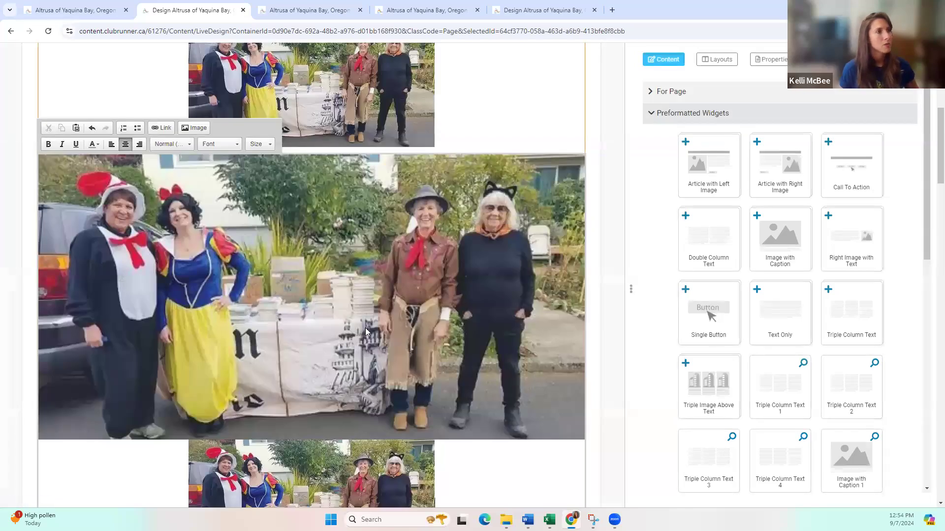
Delete the smaller duplicate Halloween photo below the large one
scroll(407, 271, "down", 2)
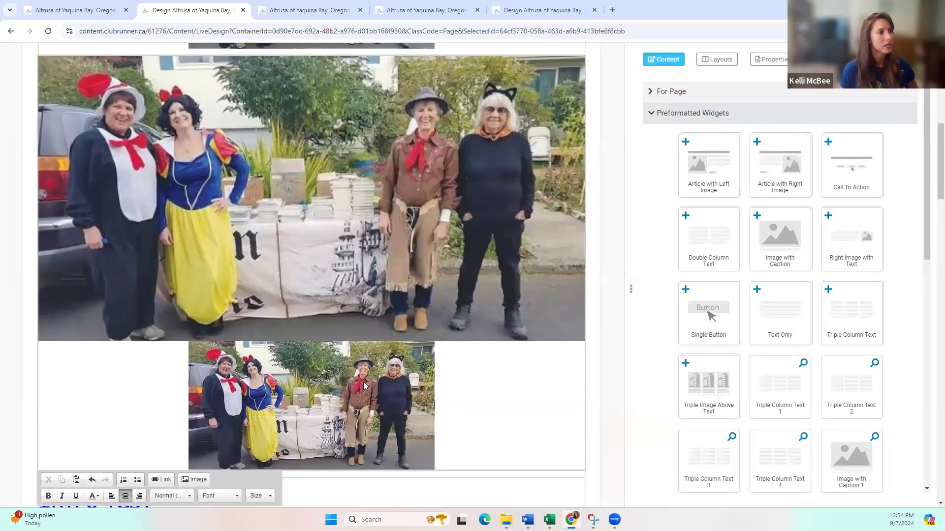
left_click(403, 398)
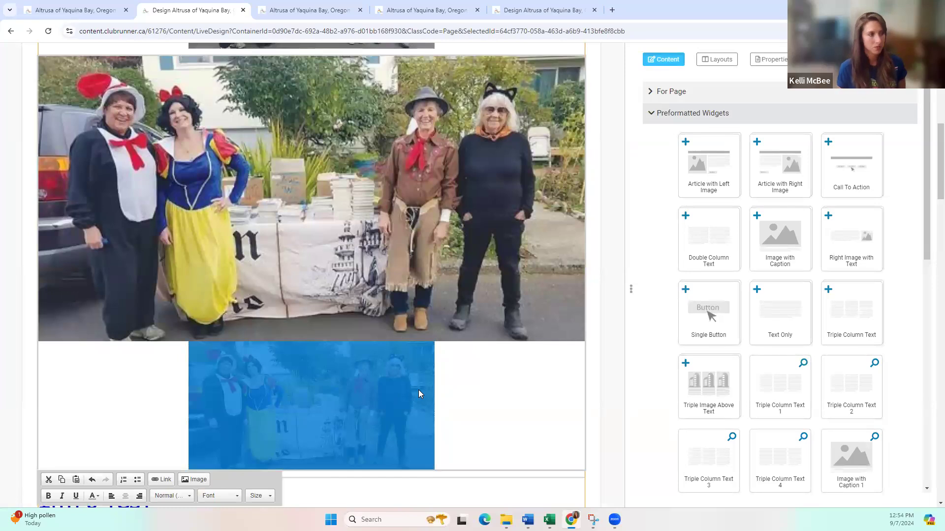
key("Delete")
Remove the small Halloween photo above the large one in Band 2
scroll(443, 314, "up", 4)
scroll(455, 309, "up", 1)
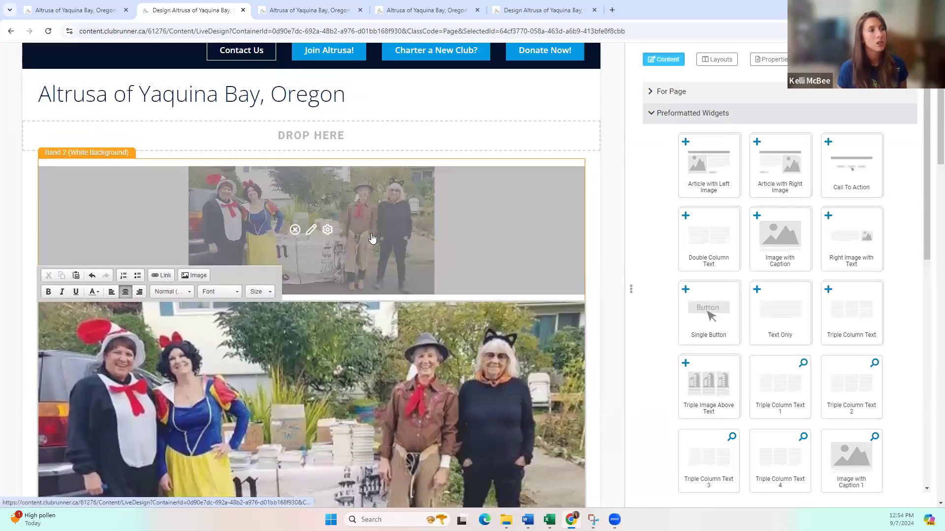
left_click(296, 232)
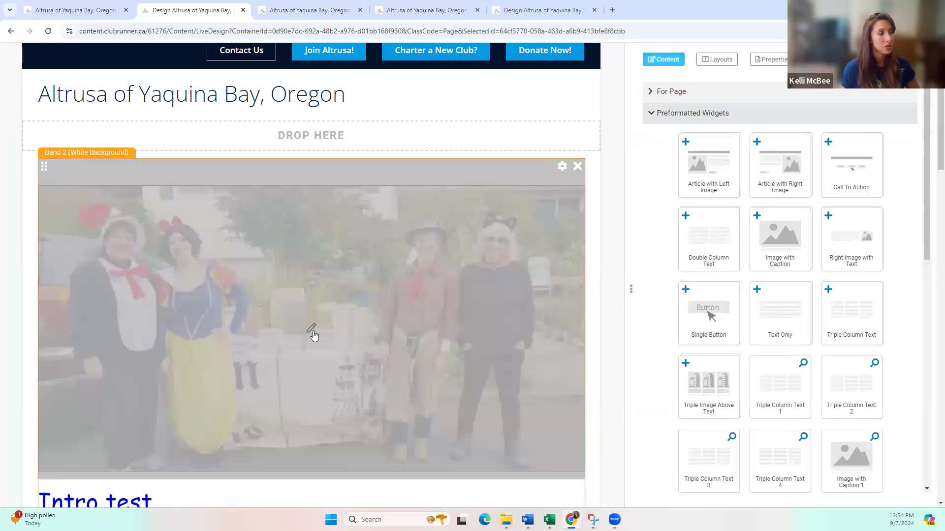
left_click(312, 329)
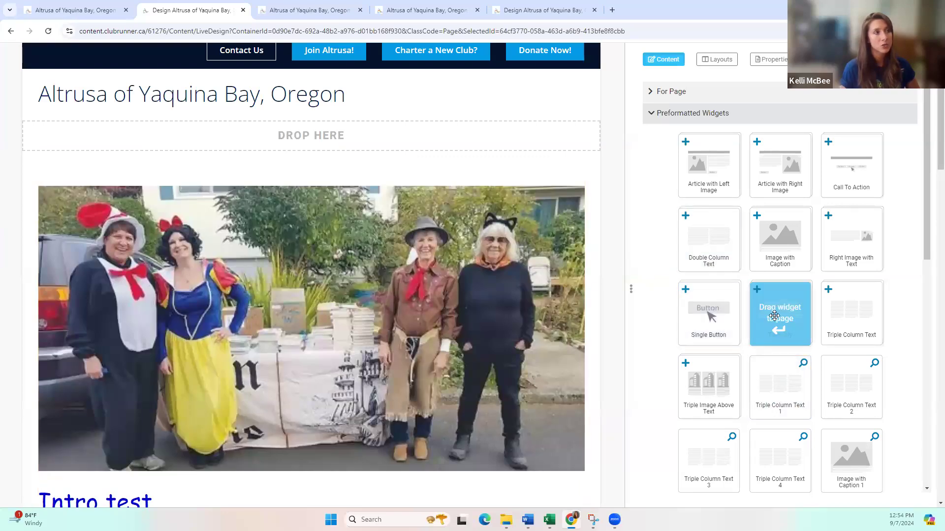
Add a Text Only widget above the large Halloween photo in Band 2 reading "Altrusans celebrate Halloween with book giveaway."
left_click_drag(775, 316, 366, 174)
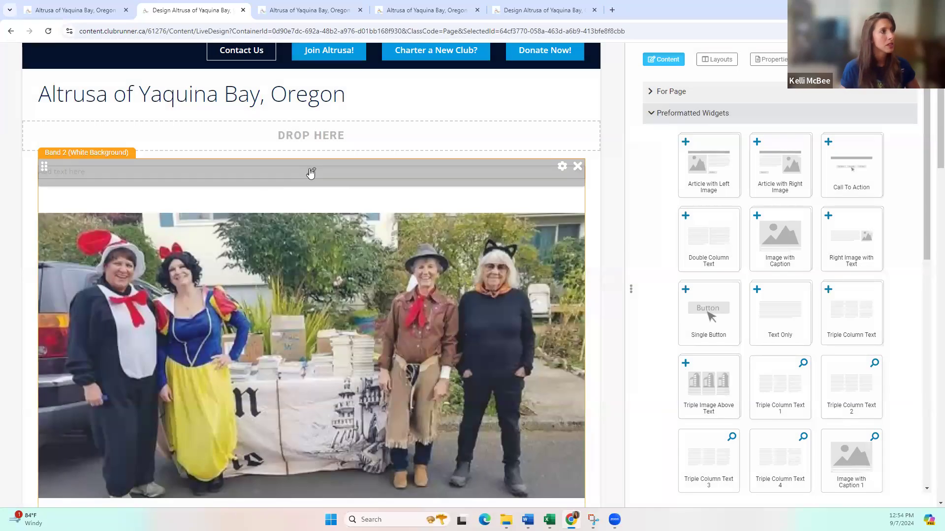
left_click(310, 172)
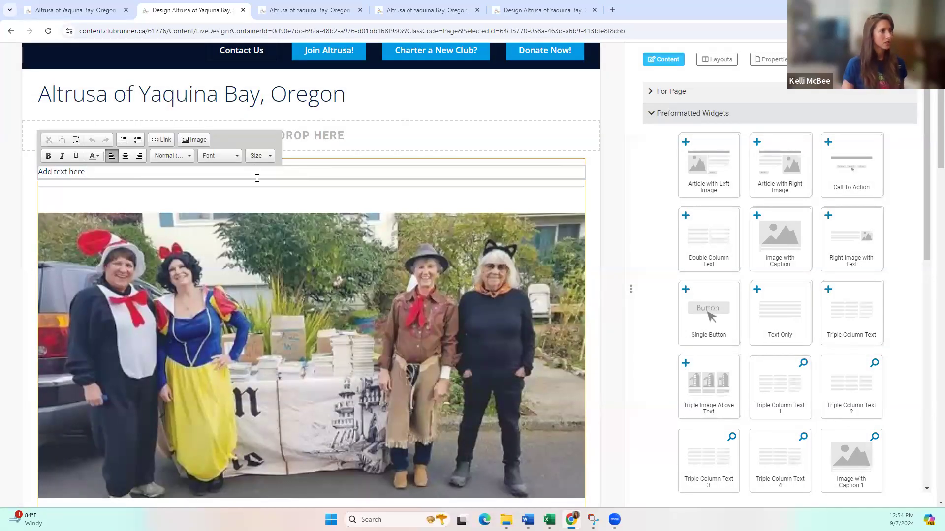
left_click_drag(255, 172, 2, 176)
type("Alturs")
type("rusan")
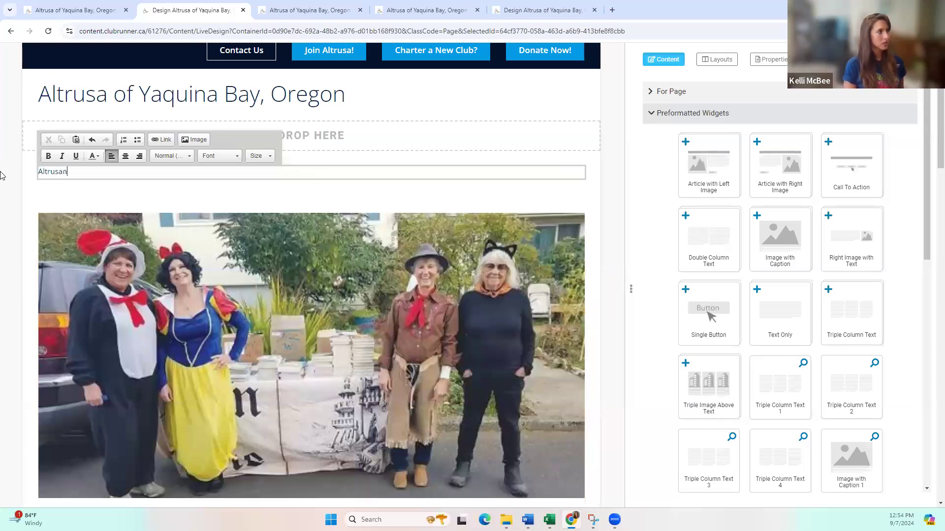
type("s spre")
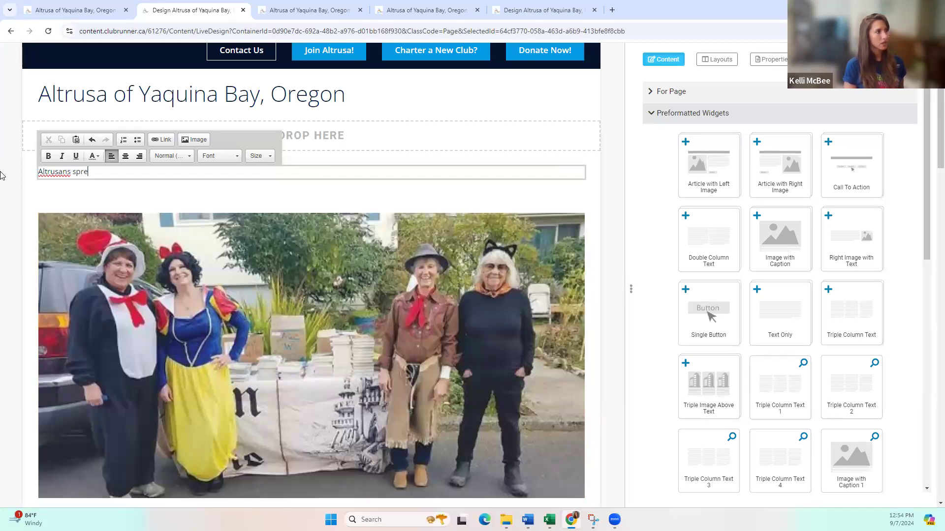
type("ad")
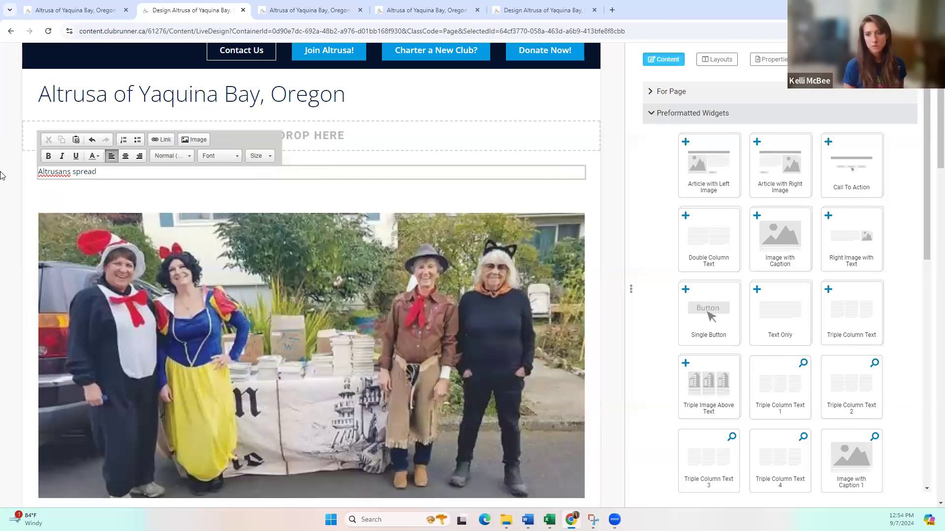
type("ha")
key("BackSpace")
key("BackSpace")
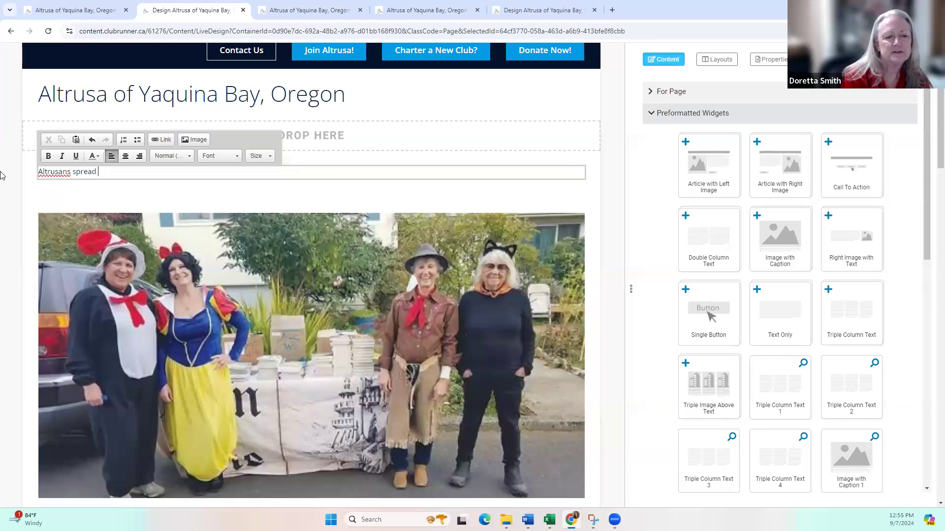
type("H")
key("BackSpace")
key("BackSpace")
key("BackSpace")
key("BackSpace")
key("BackSpace")
key("BackSpace")
key("BackSpace")
key("BackSpace")
type("celebrate Halloween with book")
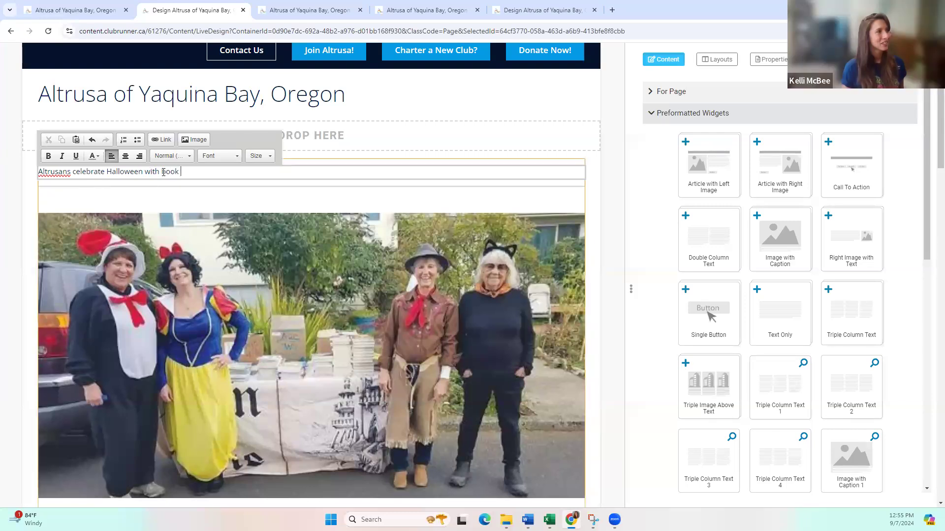
type(" giveawa")
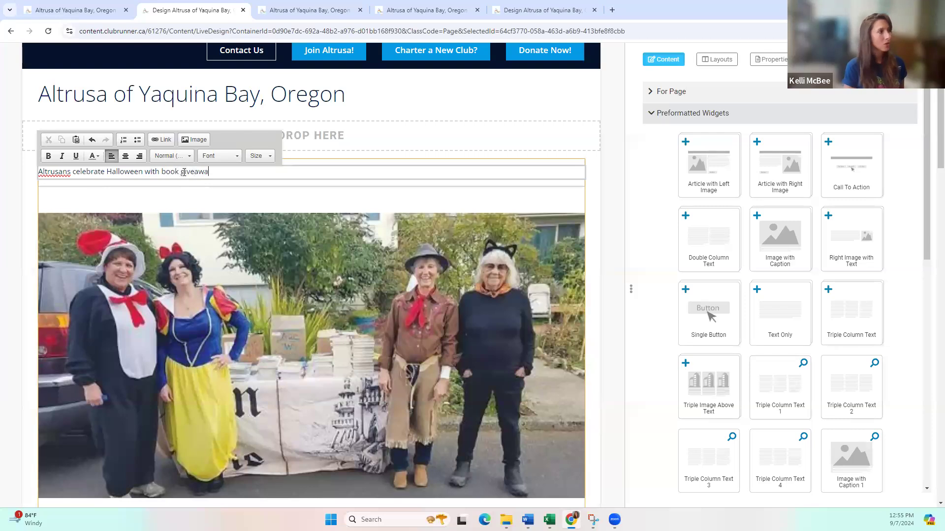
type("y.")
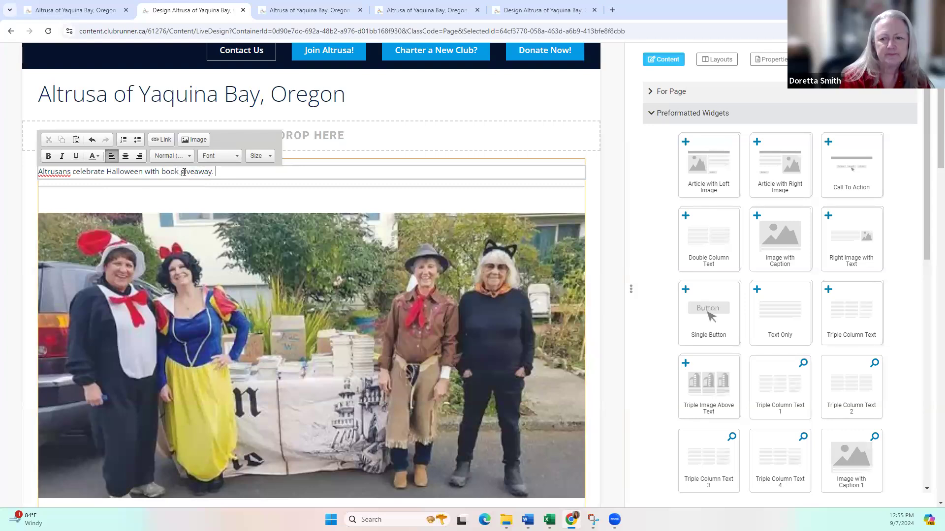
Add "Join us October 31, 2024 - stay tuned for details!" to the Halloween text as its own line, with a blank line above it
type("J")
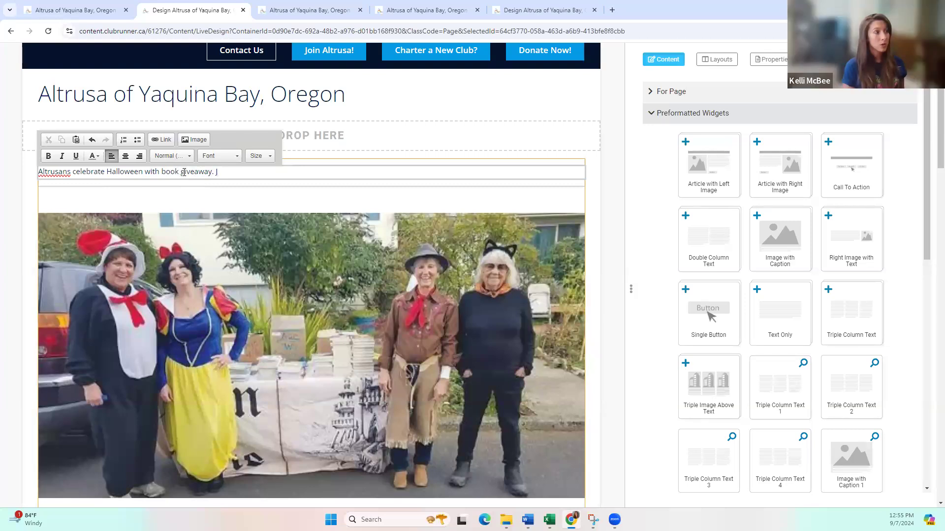
type("oin us OCt")
type("o")
key("BackSpace")
type("OCtobe")
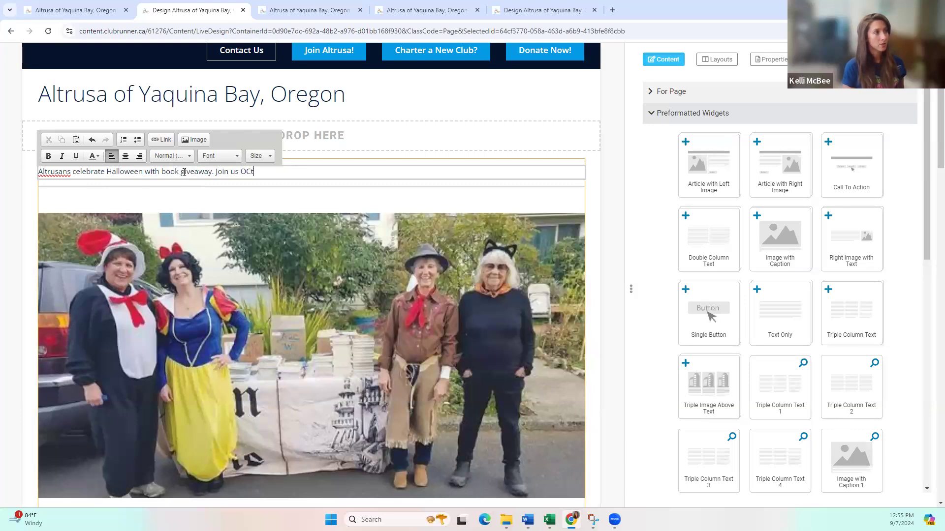
key("BackSpace")
key("BackSpace")
key("BackSpace")
key("BackSpace")
key("BackSpace")
type("c")
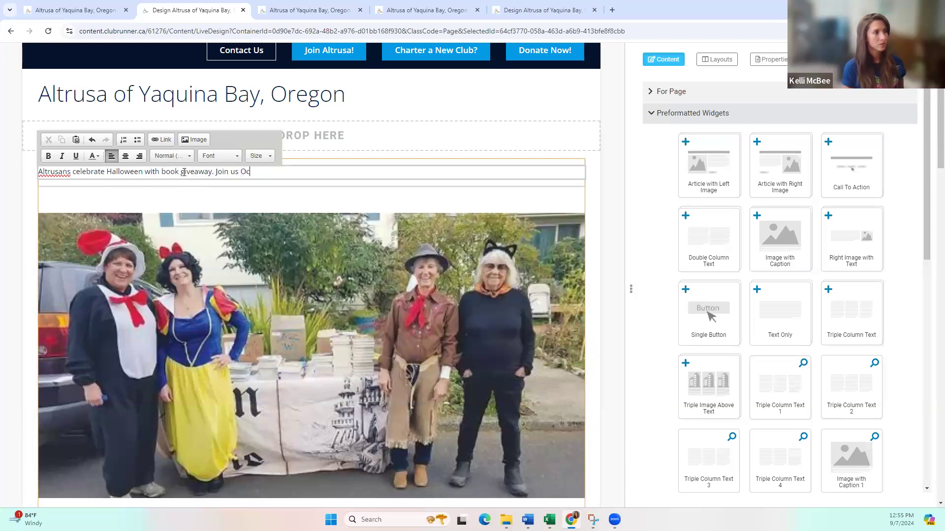
type("tober 31, 202")
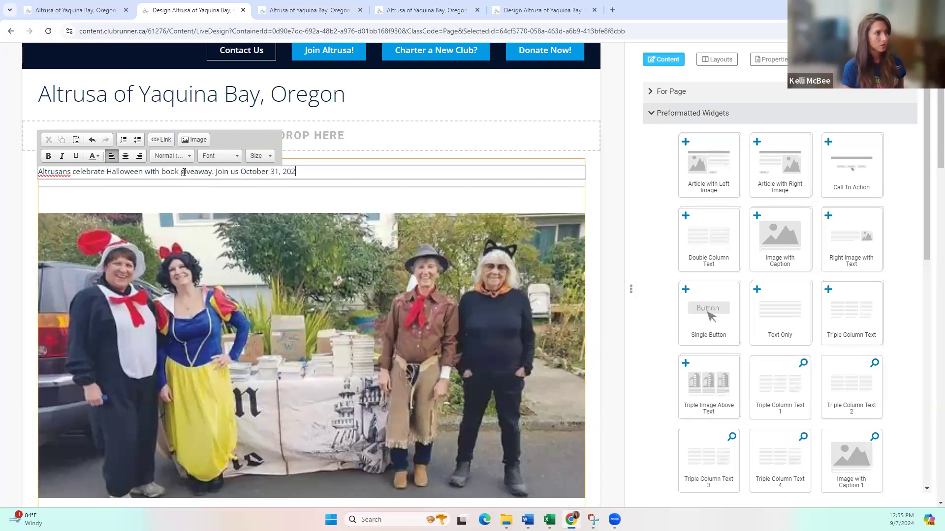
type("4 at")
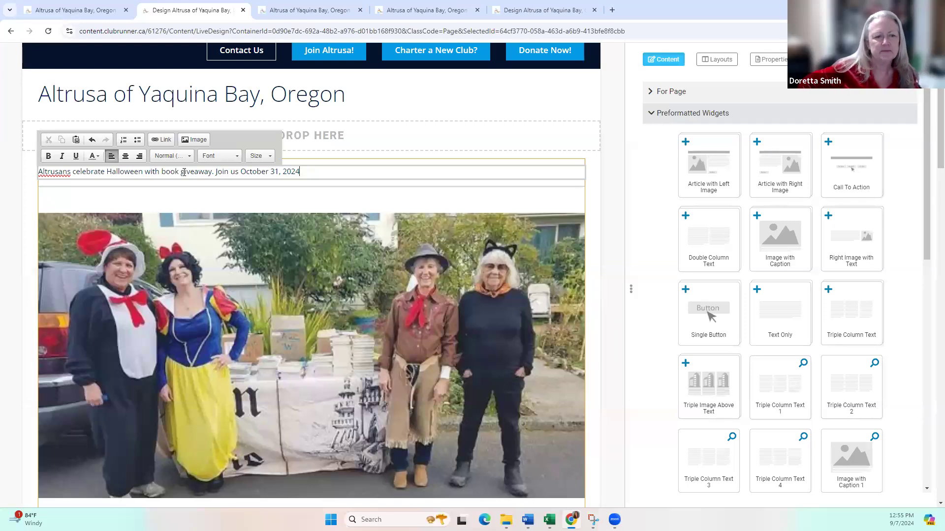
type("st")
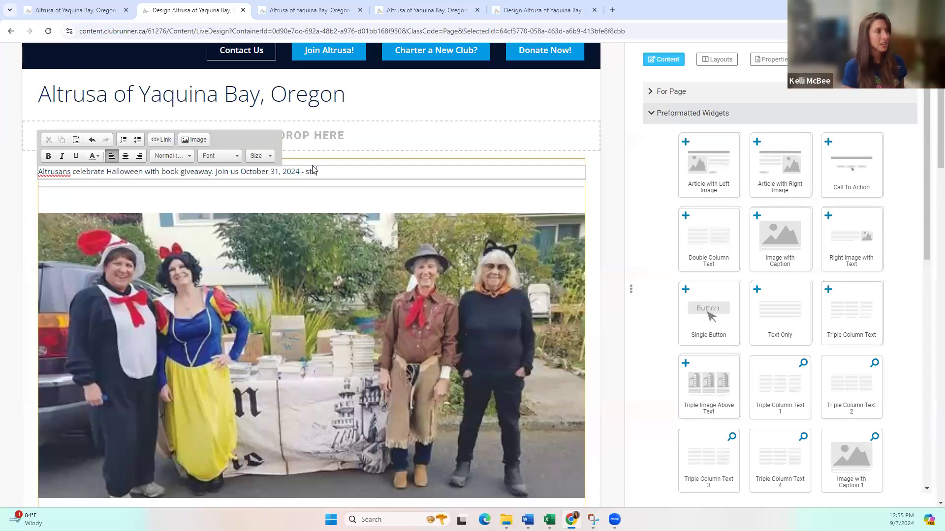
type("ay tuned for details!")
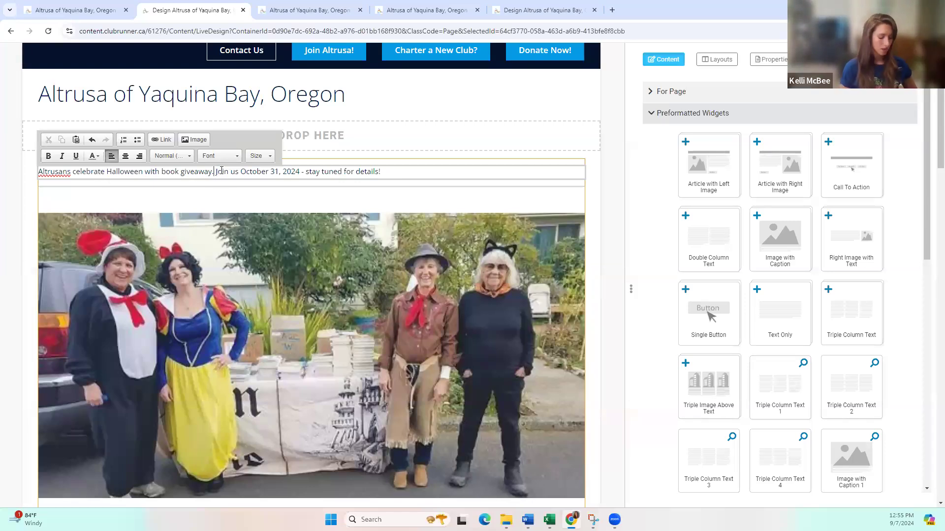
key("Return")
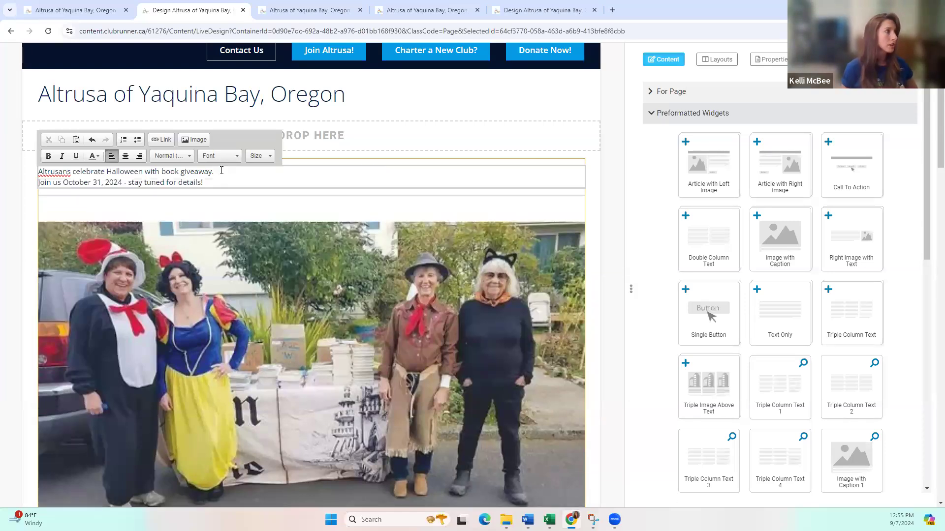
key("Return")
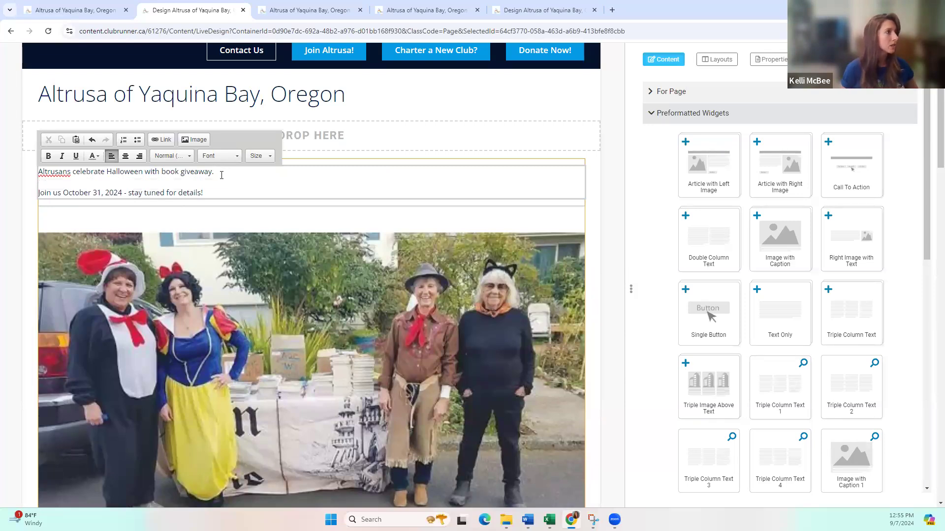
Reword the first line to "Altrusans celebrate Halloween with tricks and treats at our annual book giveaway", without the closing period
left_click(213, 172)
left_click(163, 173)
type("spook")
key("BackSpace")
key("BackSpace")
key("BackSpace")
key("BackSpace")
key("BackSpace")
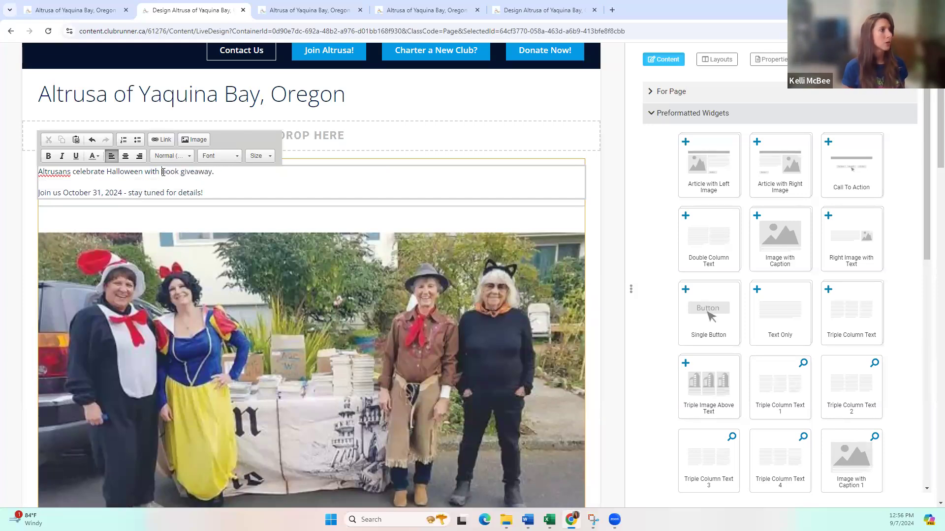
type("e")
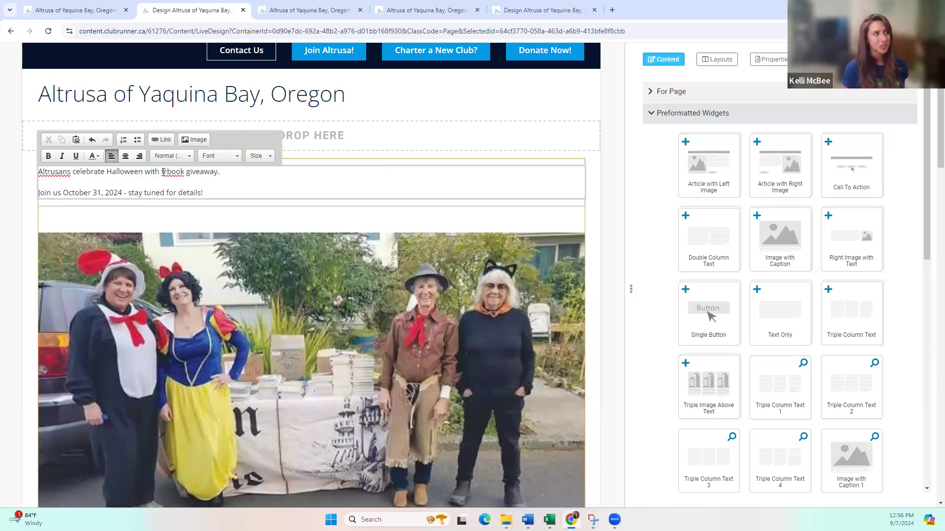
key("BackSpace")
type("tricks and treats at ou")
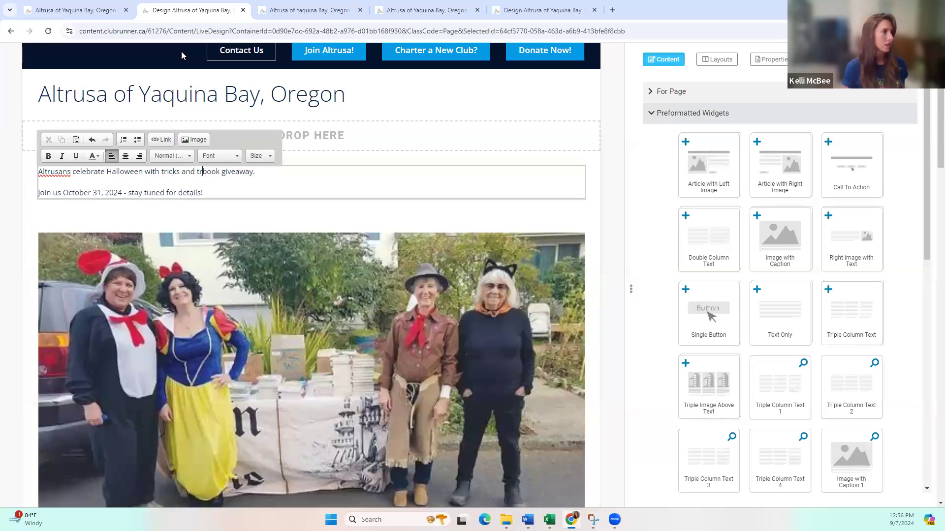
type("r annual")
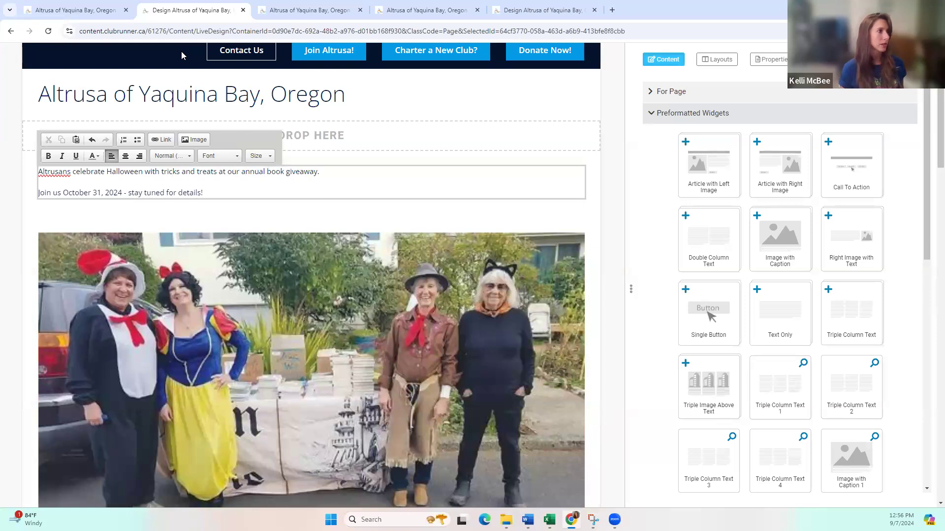
left_click(339, 170)
key("BackSpace")
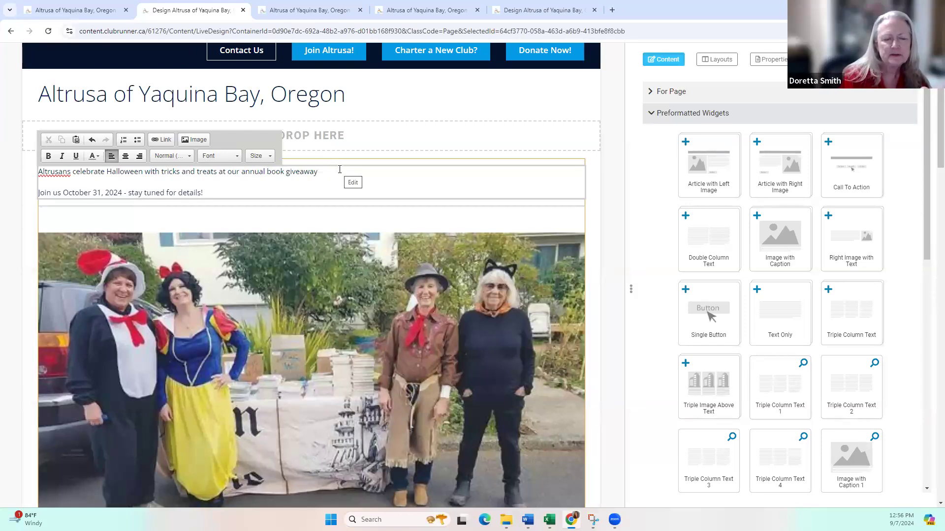
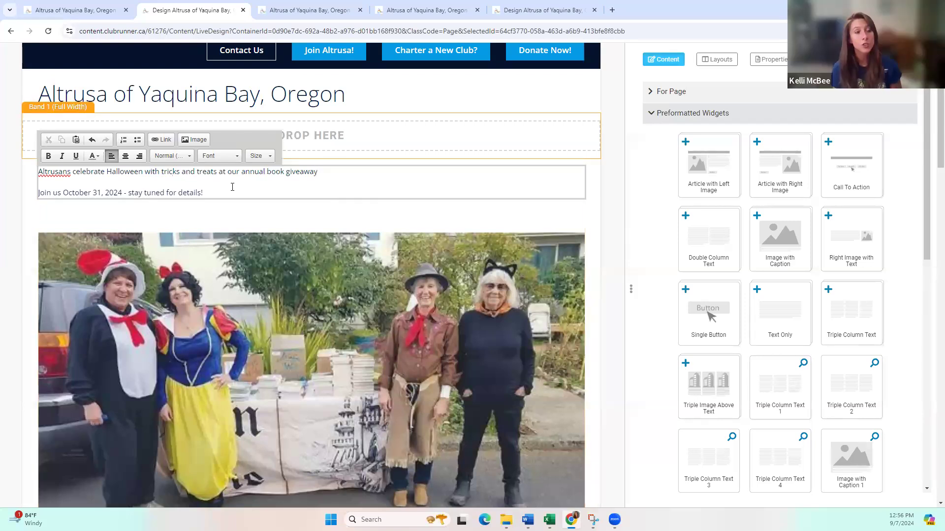
Add a Single Button widget between the text and the large Halloween photo, labelled "Click here for event details", keeping its default URL
left_click_drag(701, 322, 207, 233)
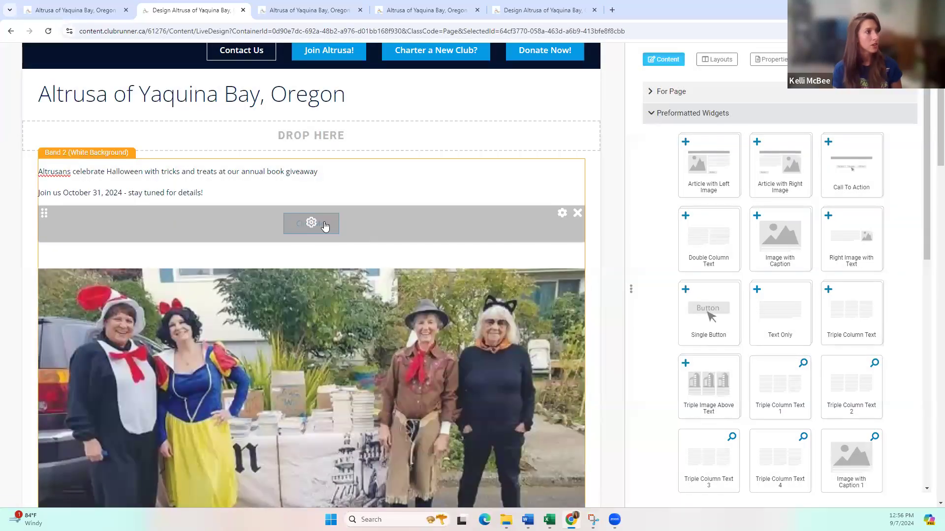
left_click(315, 220)
left_click_drag(422, 203, 333, 203)
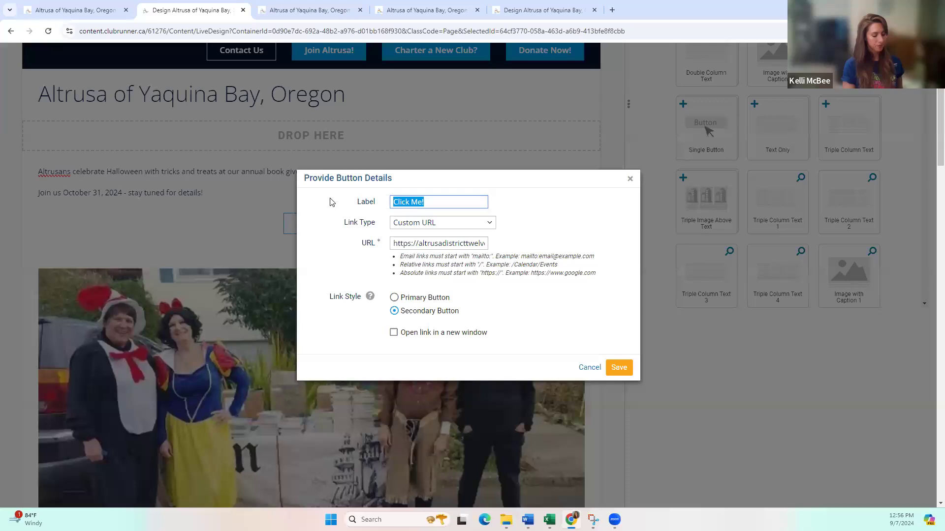
type("Visit our Facebook")
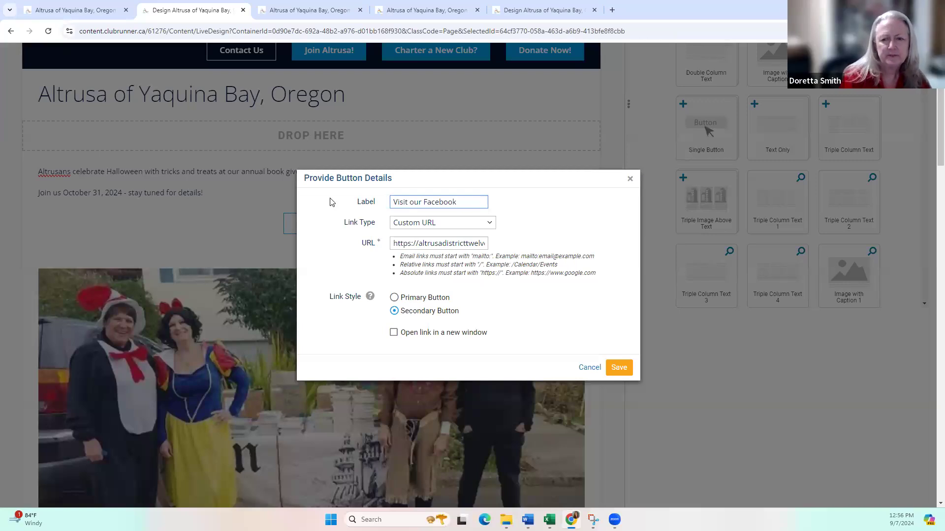
key("ctrl+BackSpace")
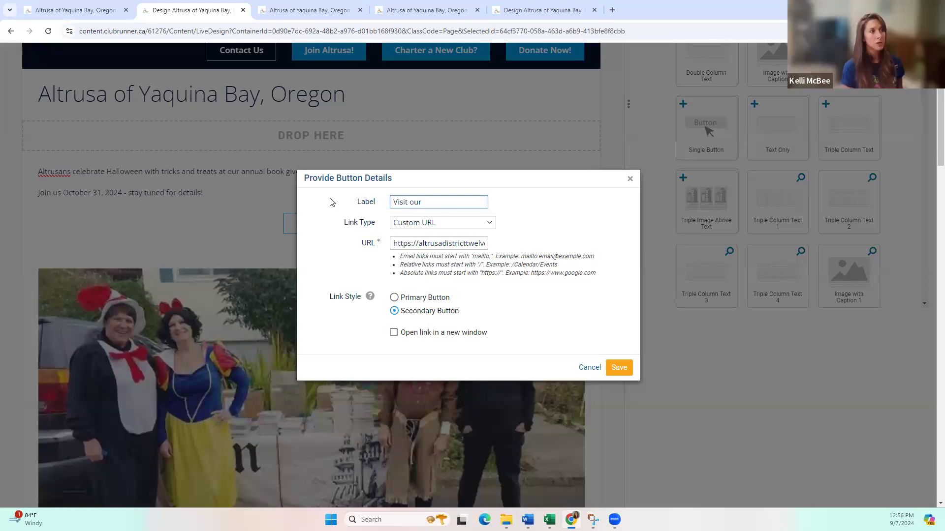
type("Click here for event details")
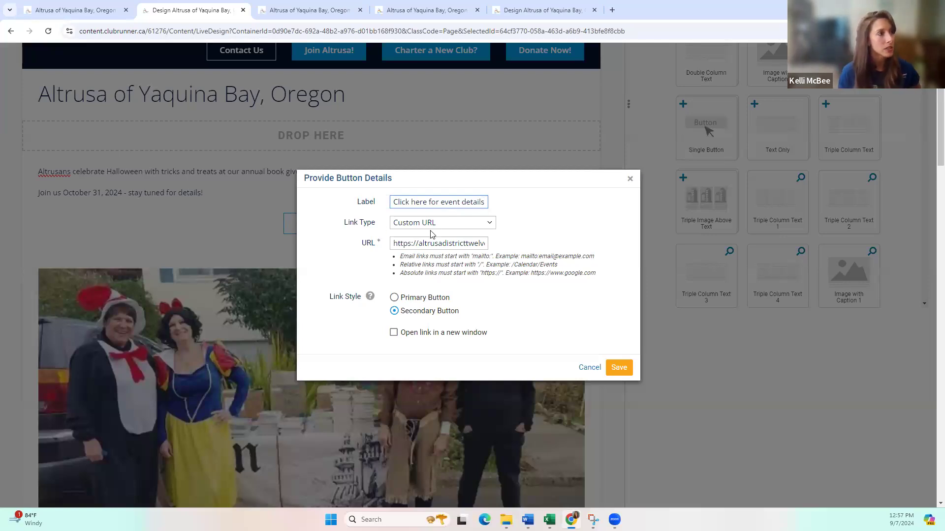
left_click(423, 243)
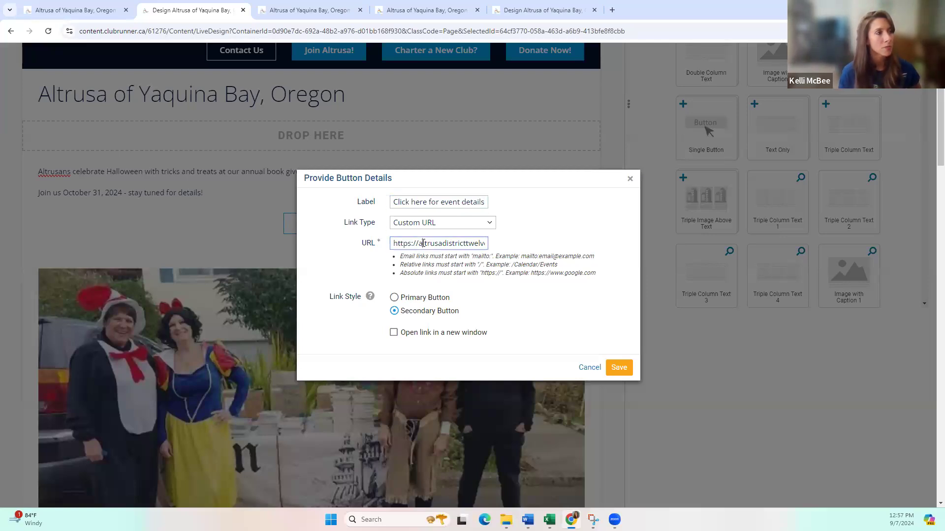
double_click(431, 243)
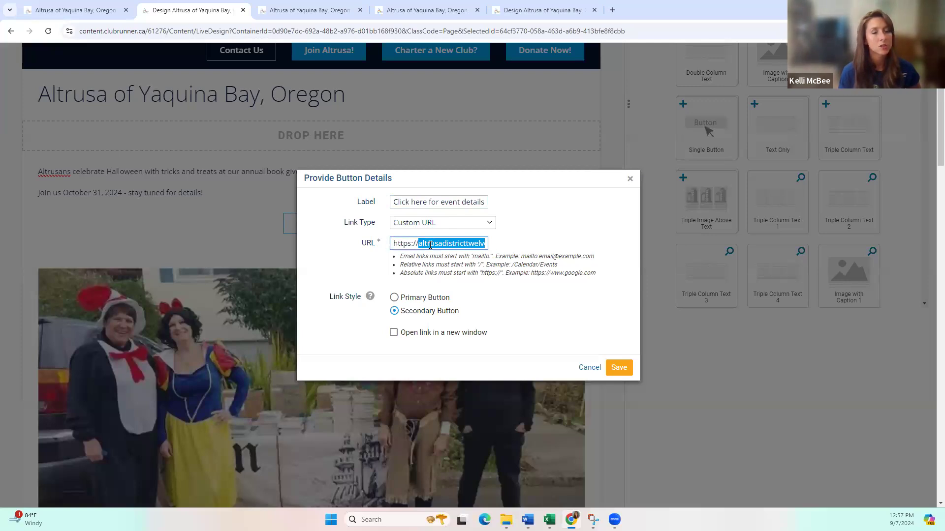
left_click(621, 369)
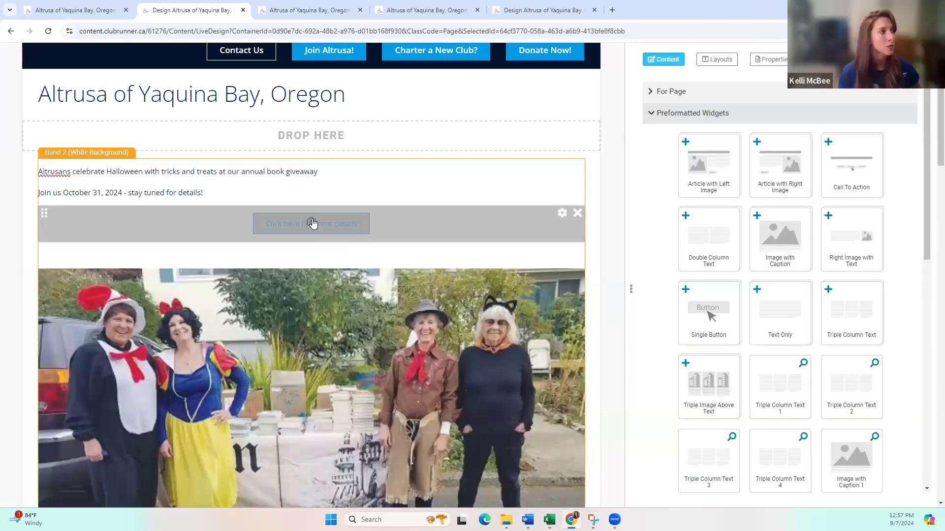
Set the Single Button widget's content background colour to orange, #ed7717, and save its properties
left_click(313, 222)
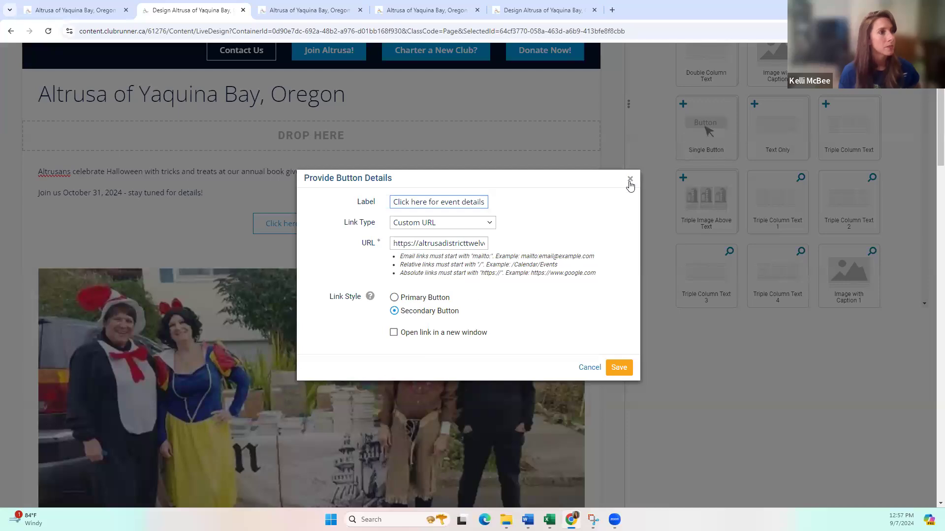
left_click(630, 178)
left_click(562, 214)
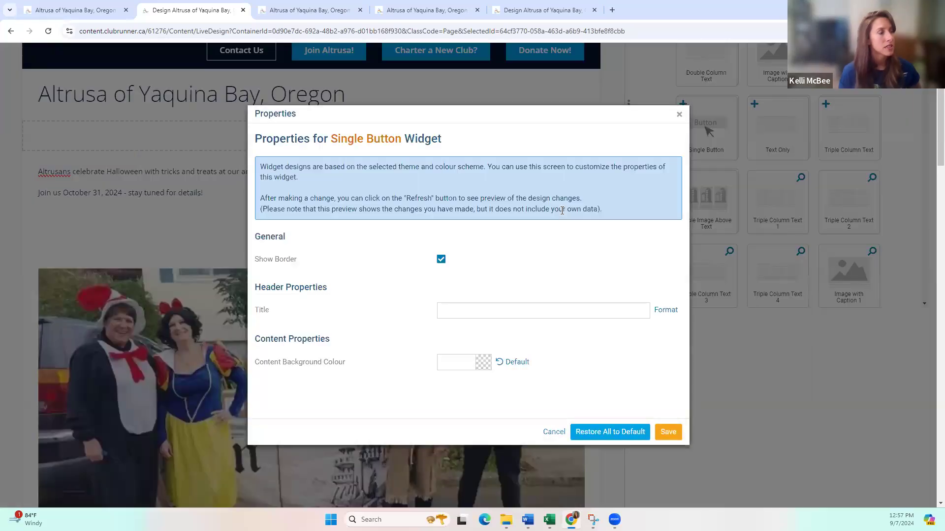
scroll(465, 273, "down", 3)
left_click(489, 217)
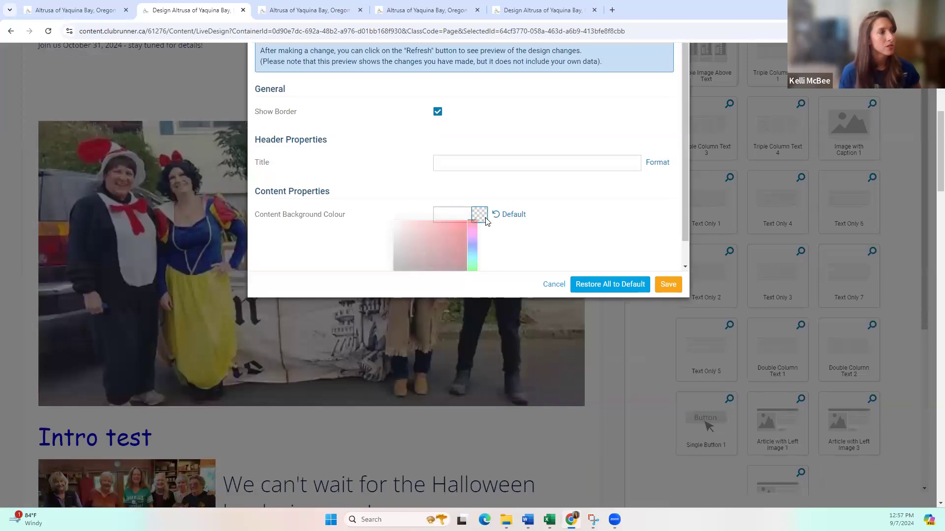
scroll(474, 263, "down", 1)
scroll(477, 256, "down", 1)
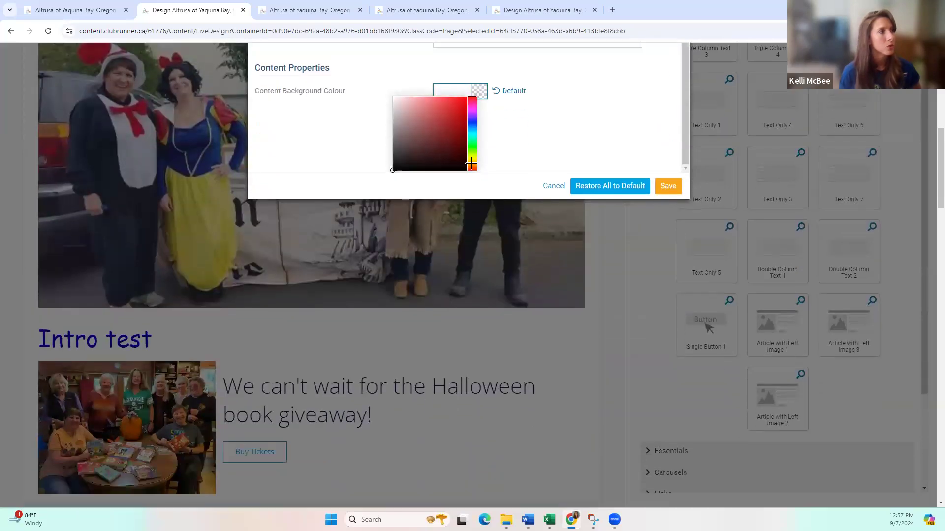
left_click(471, 163)
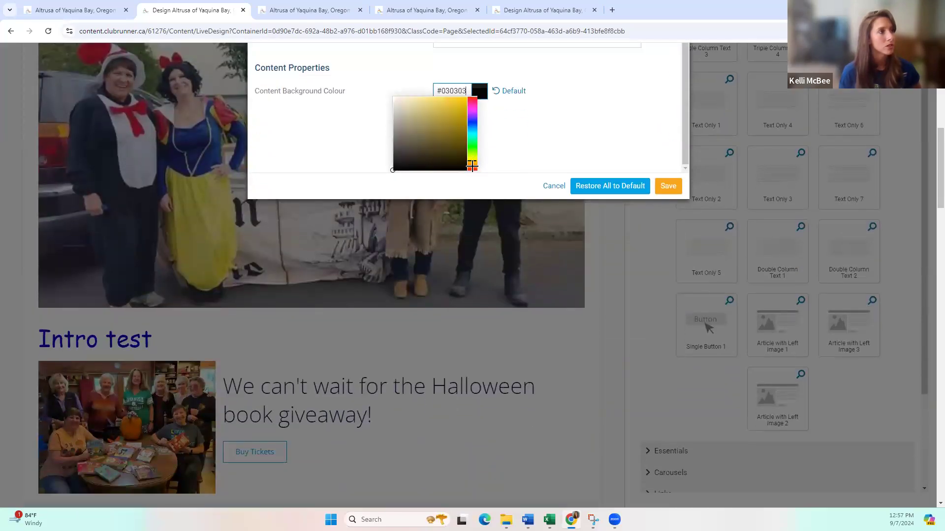
left_click(471, 167)
left_click_drag(440, 102, 459, 103)
left_click(667, 186)
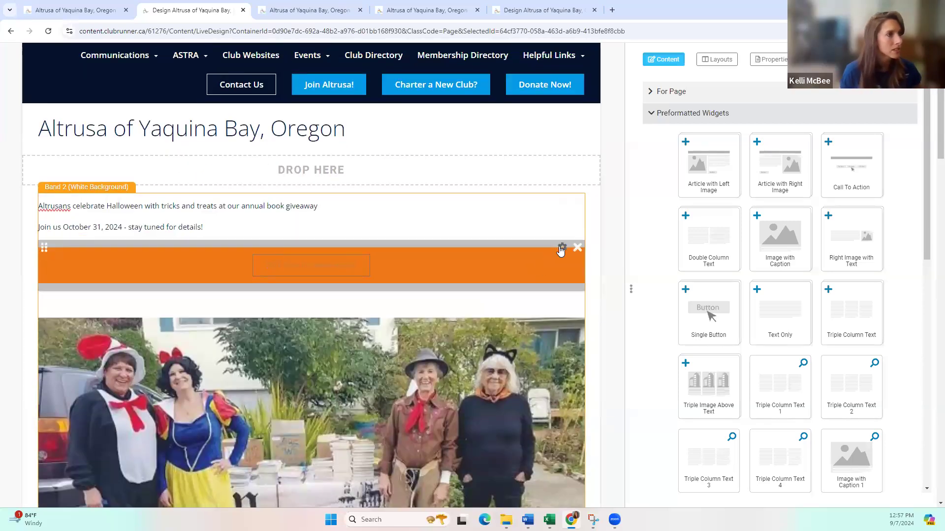
Reset the Single Button widget's content background colour to its default and save the properties
left_click(561, 249)
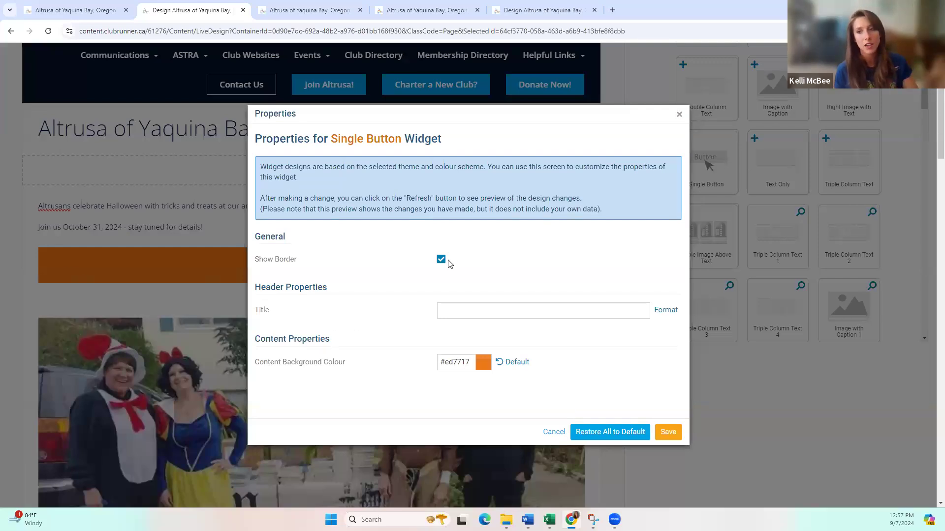
left_click(506, 363)
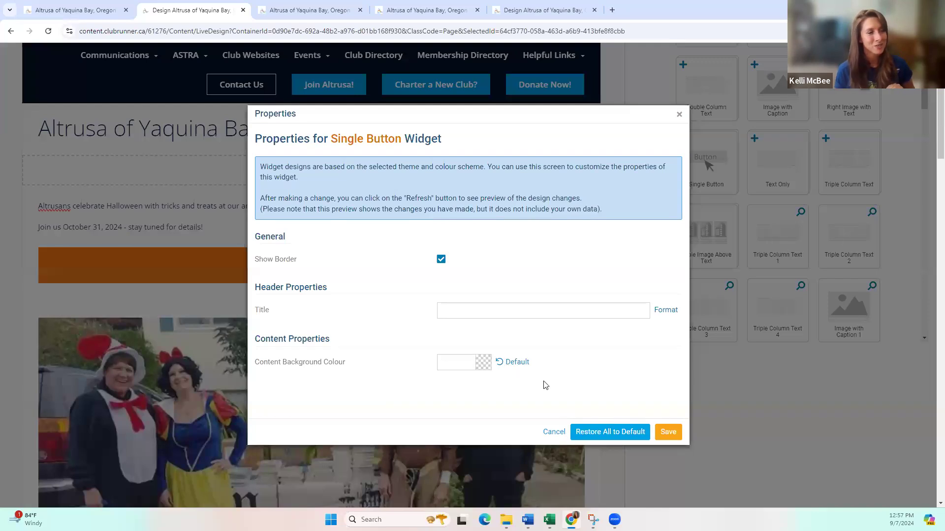
left_click(670, 434)
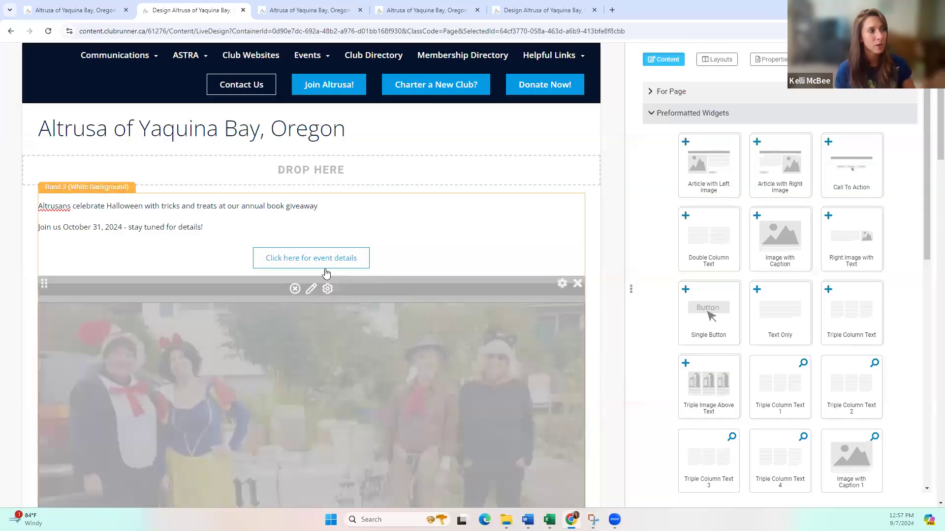
left_click(312, 258)
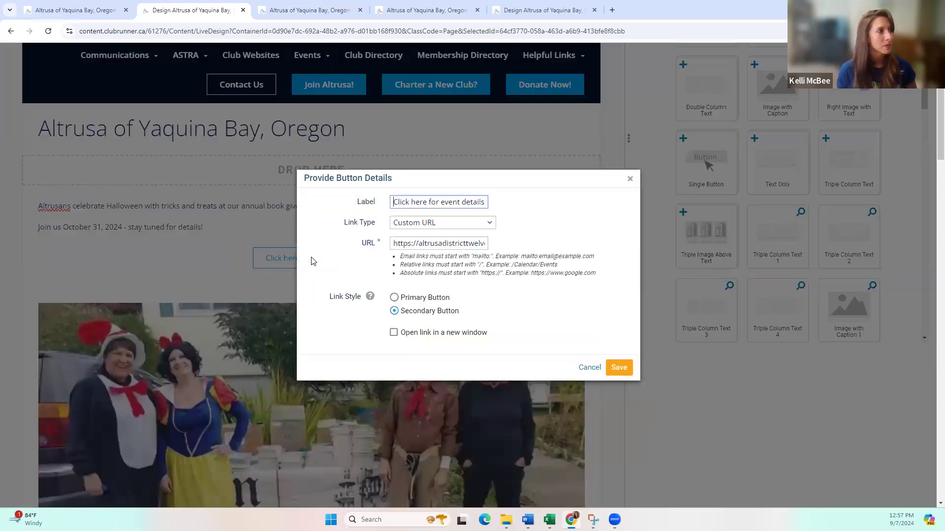
scroll(447, 278, "down", 5)
scroll(447, 279, "up", 5)
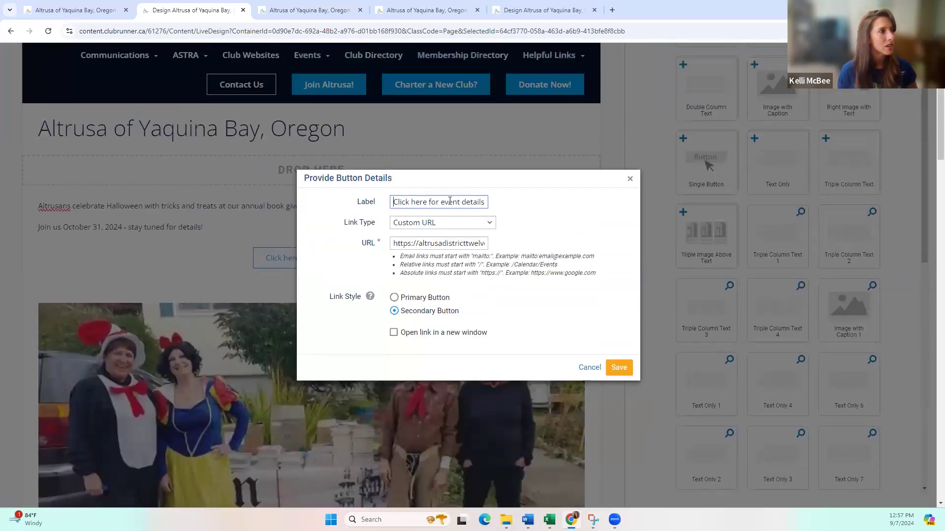
left_click(629, 178)
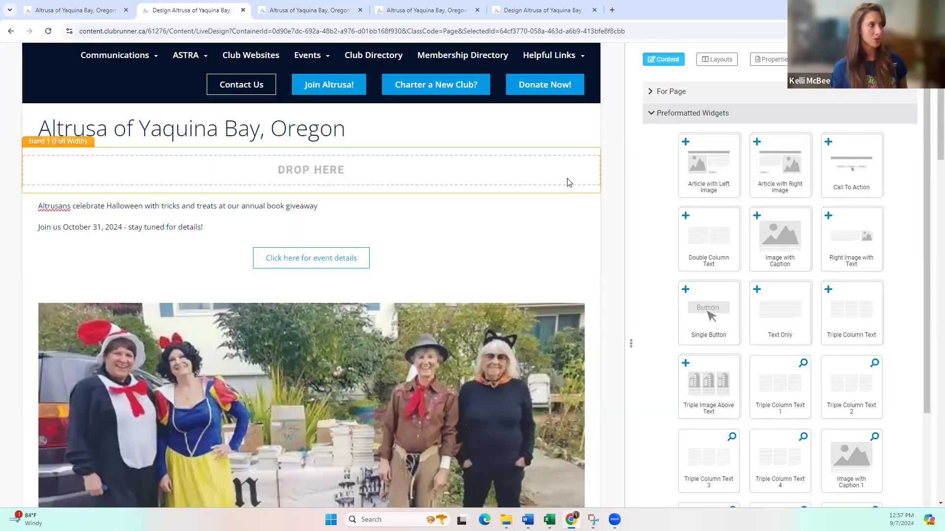
Format the "Altrusans celebrate Halloween" line as Heading 3, centred and bold
left_click(207, 237)
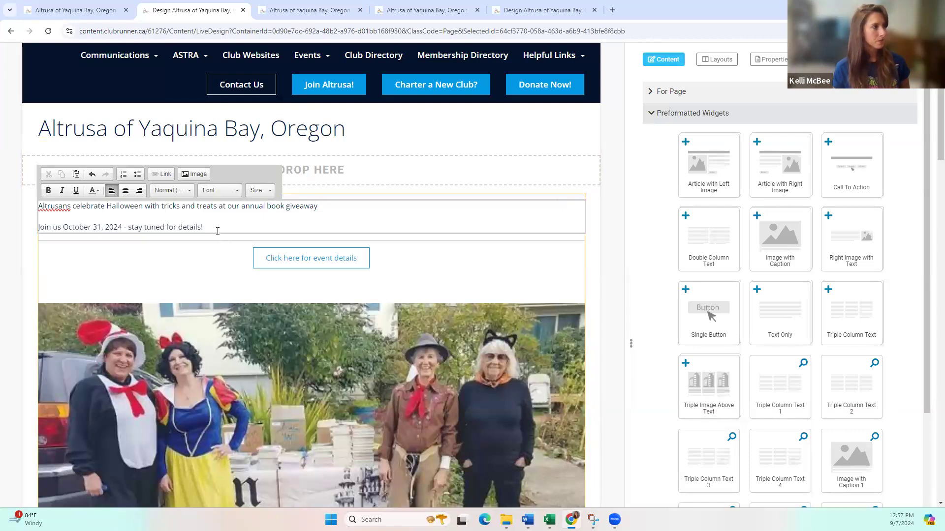
key("ctrl+a")
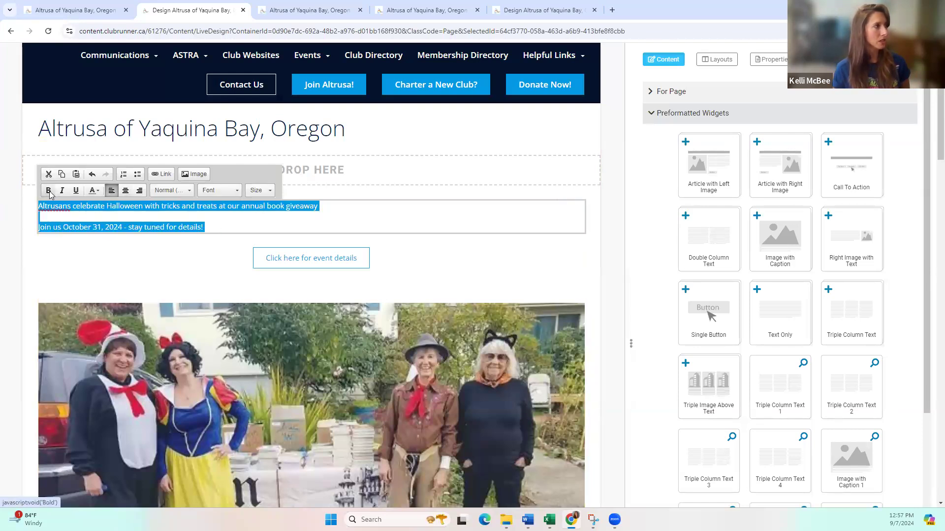
left_click(332, 209)
left_click_drag(332, 208, 40, 206)
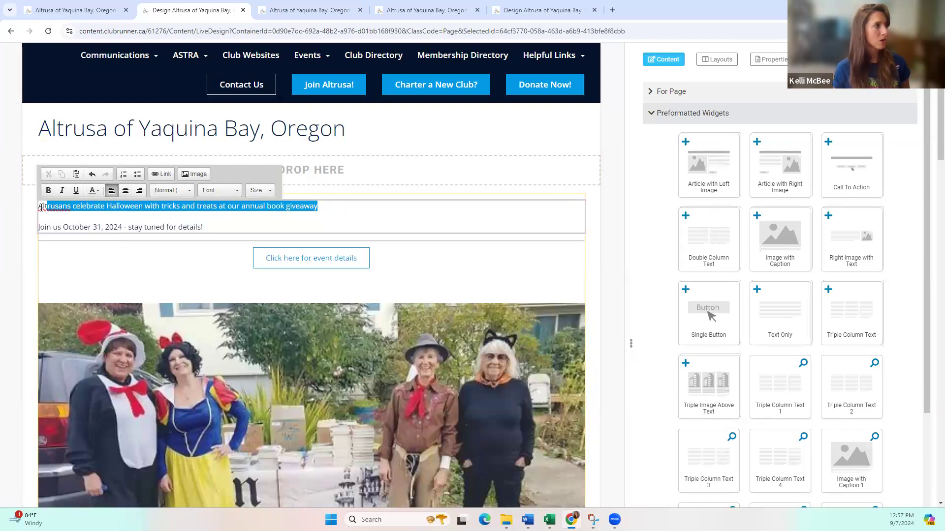
left_click(188, 190)
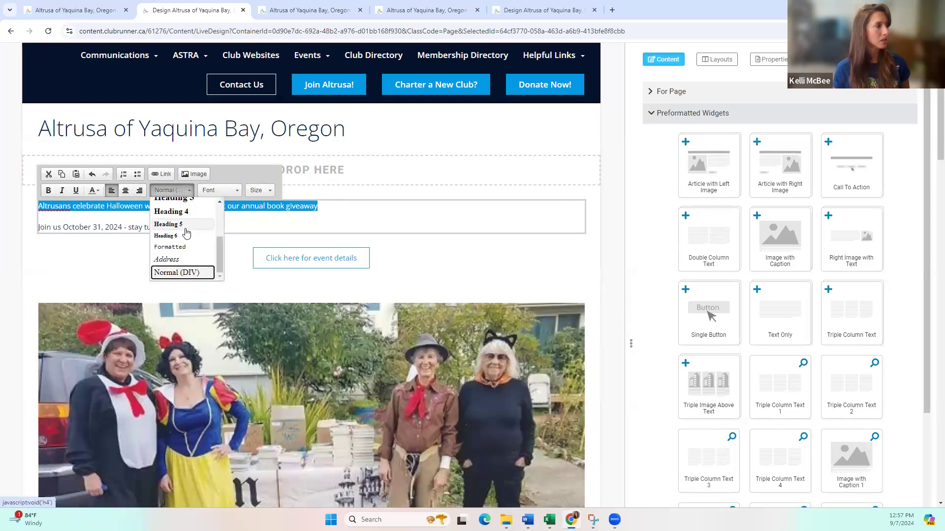
scroll(214, 280, "up", 3)
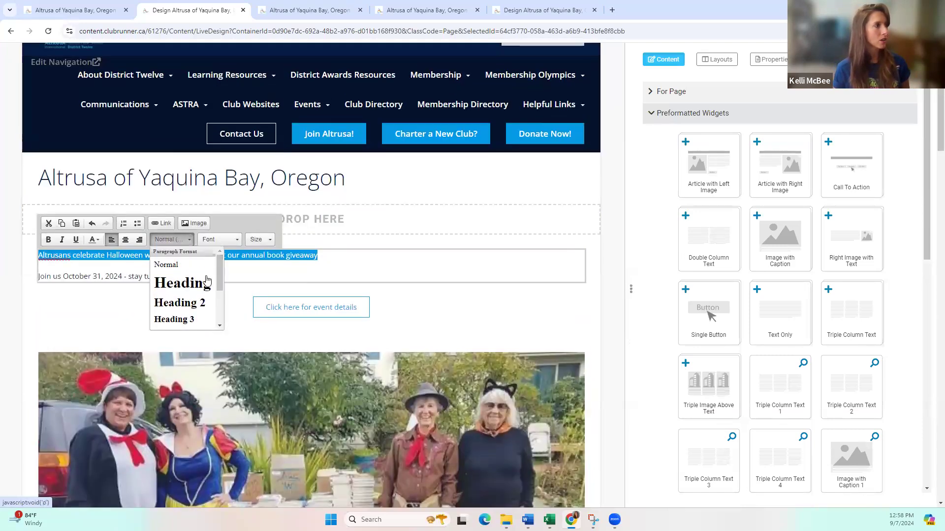
left_click(203, 284)
left_click(234, 240)
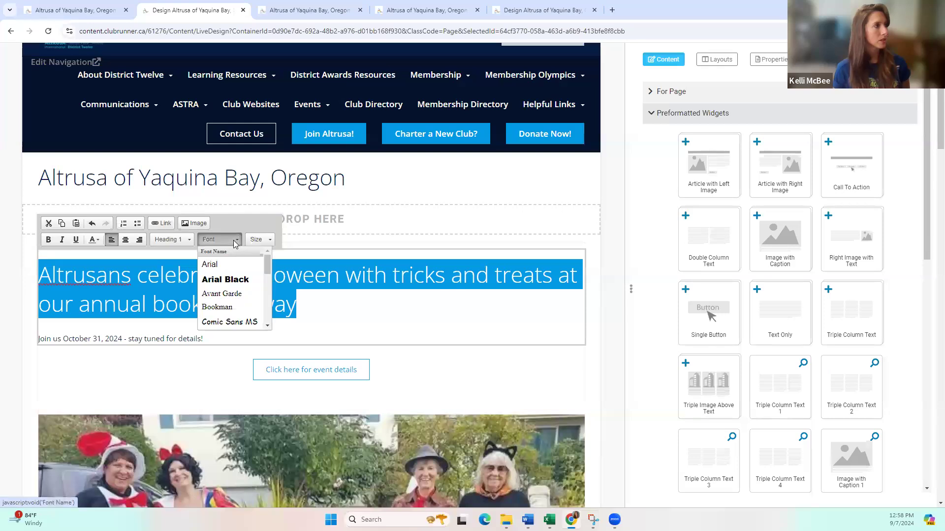
left_click(189, 239)
left_click(184, 301)
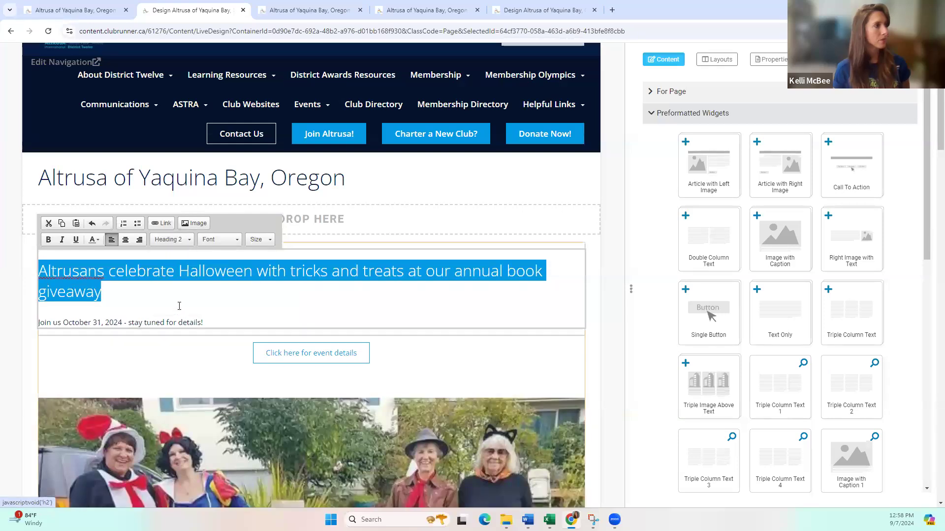
left_click(190, 240)
left_click(183, 318)
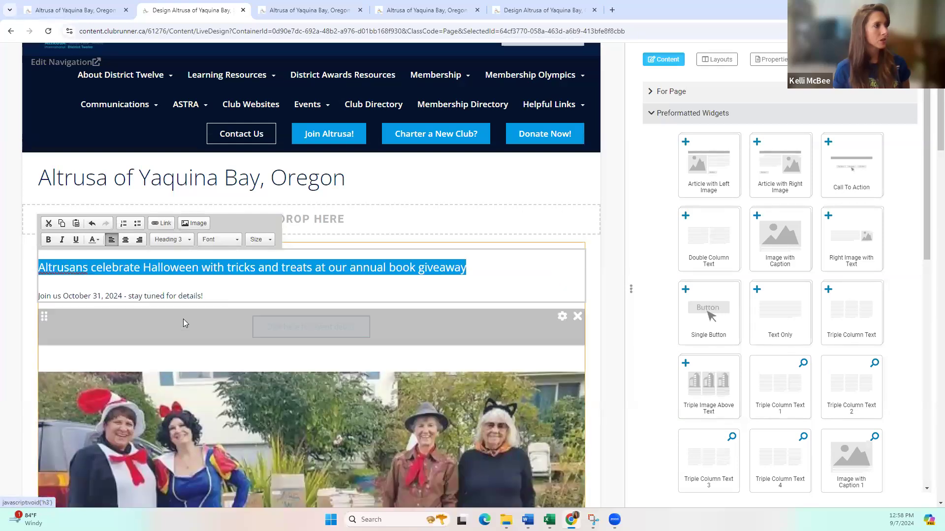
left_click(126, 241)
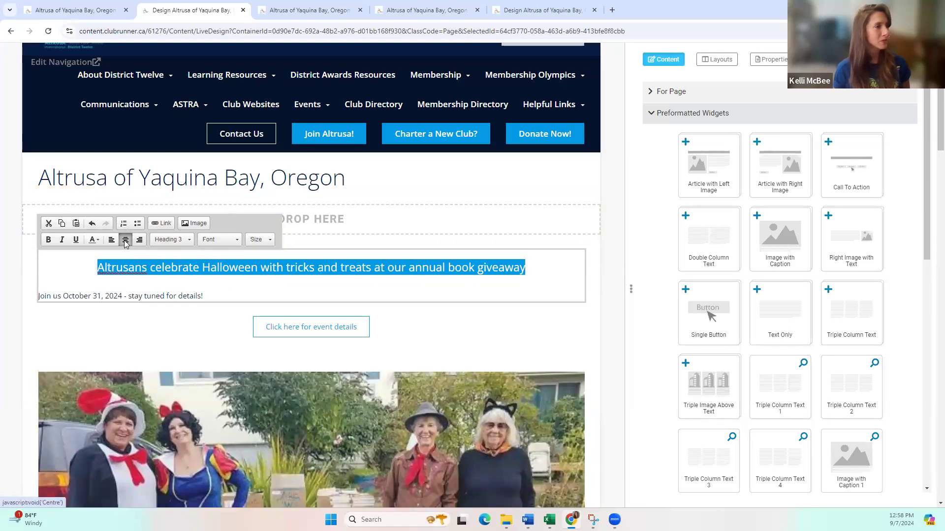
left_click(47, 240)
Apply the Heading 4 format to both lines of the Halloween text, down to "Join us October 31, 2024 - stay tuned for details!"
left_click_drag(224, 296, 38, 299)
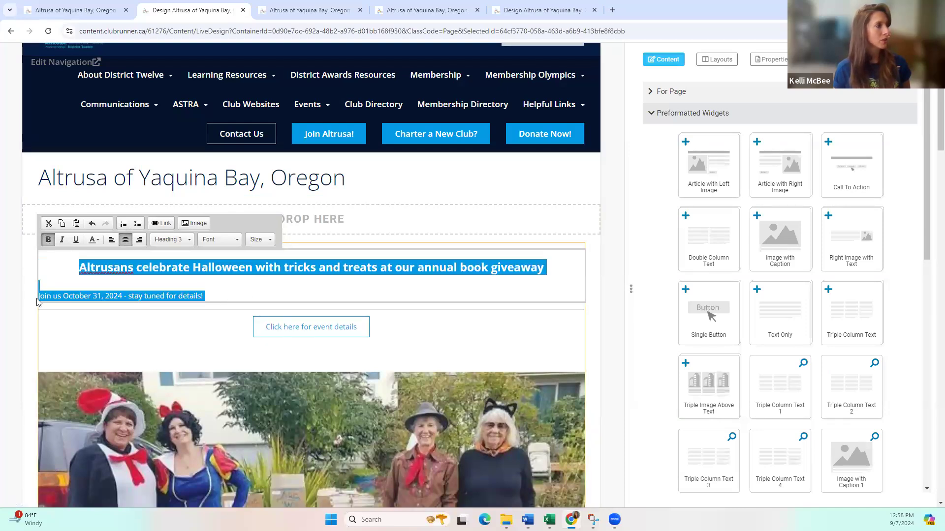
left_click(186, 241)
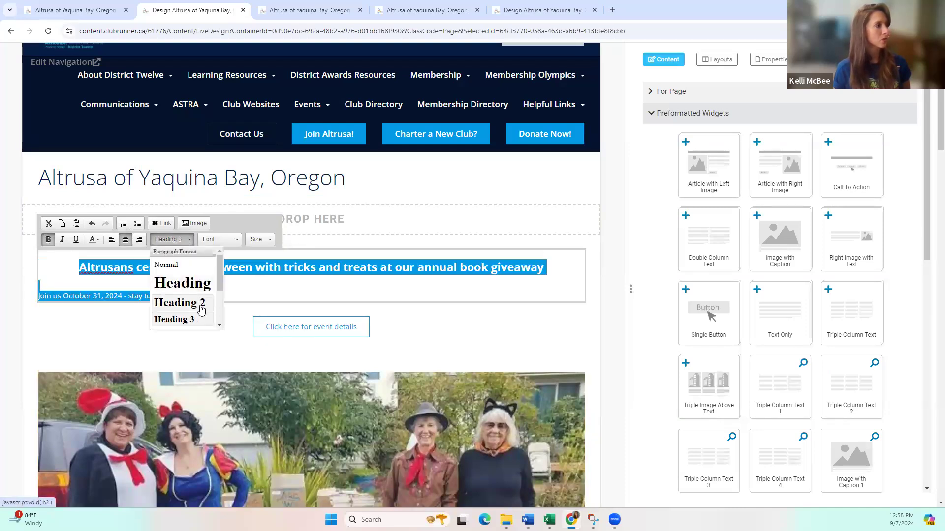
scroll(202, 310, "down", 1)
left_click_drag(220, 239, 221, 247)
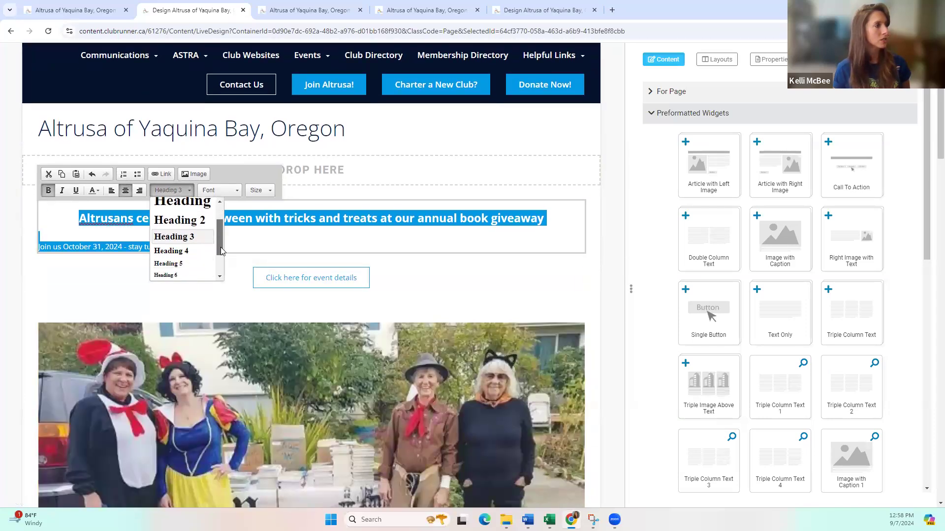
left_click(193, 253)
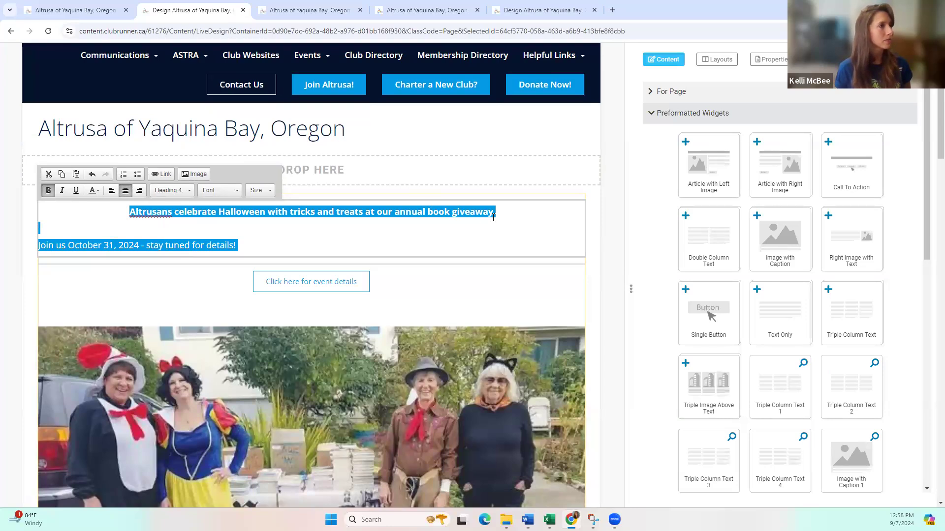
Set only the "Altrusans celebrate Halloween" line back to Heading 3
left_click(194, 248)
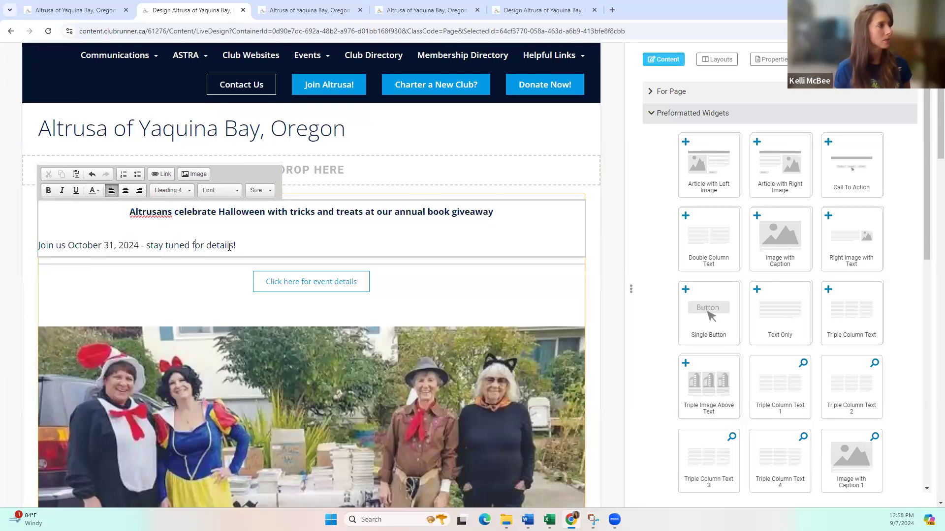
left_click_drag(494, 216, 109, 214)
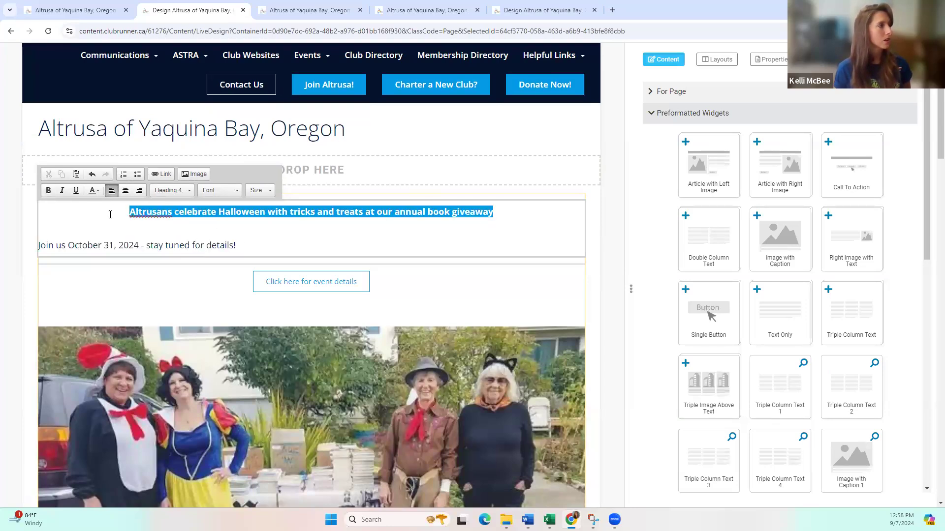
left_click(188, 193)
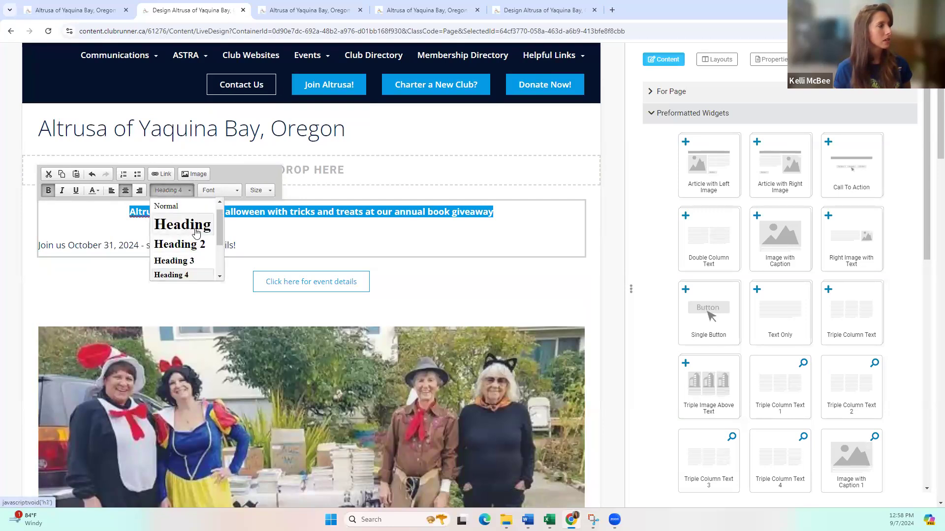
left_click(194, 229)
left_click(176, 195)
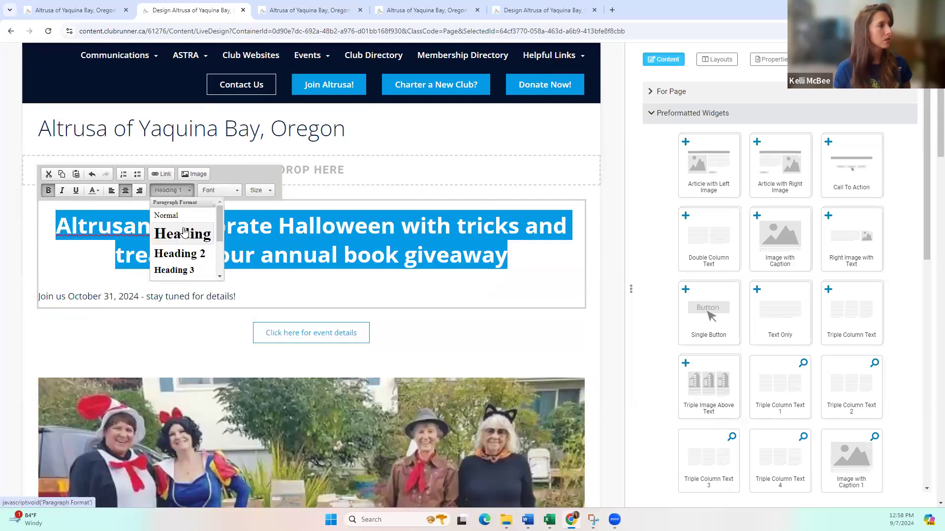
left_click(192, 272)
Centre the "Join us October 31, 2024 - stay tuned for details!" line, colour it light salmon and make it bold
left_click_drag(236, 252, 39, 254)
left_click(125, 191)
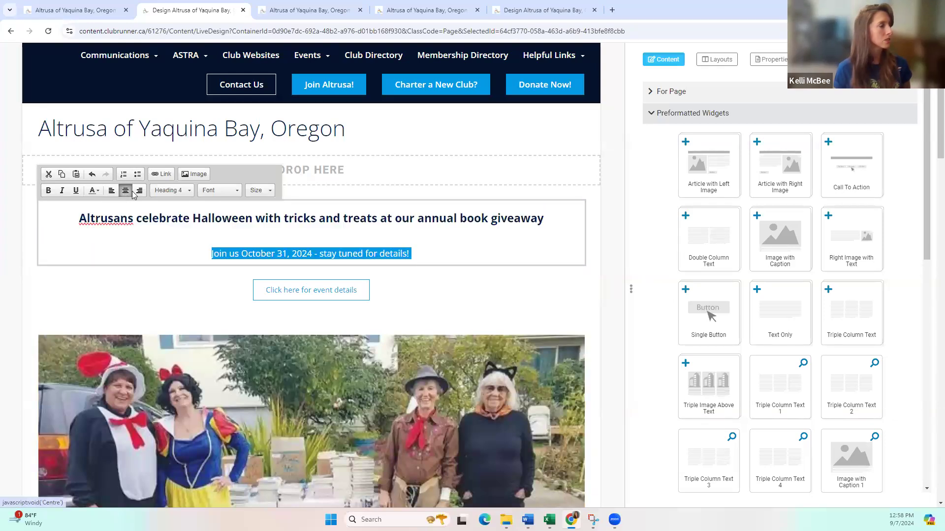
left_click(98, 193)
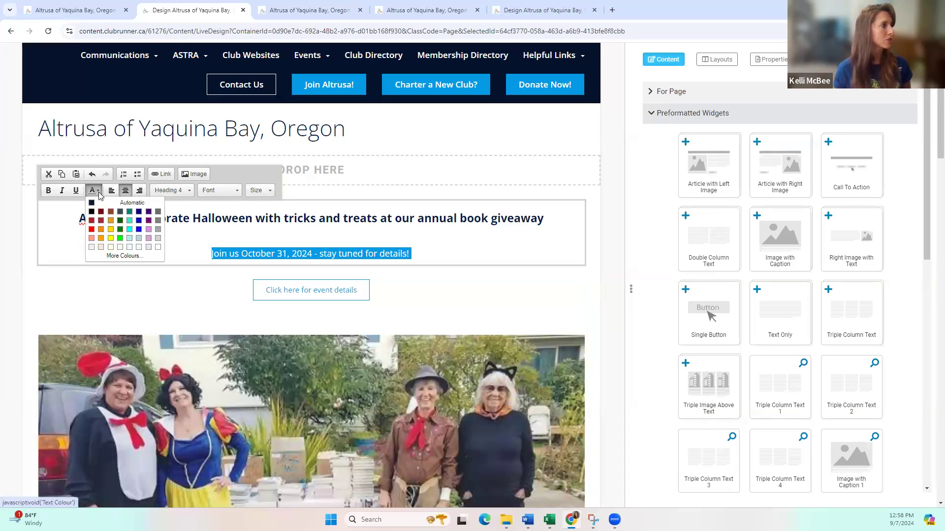
left_click(96, 239)
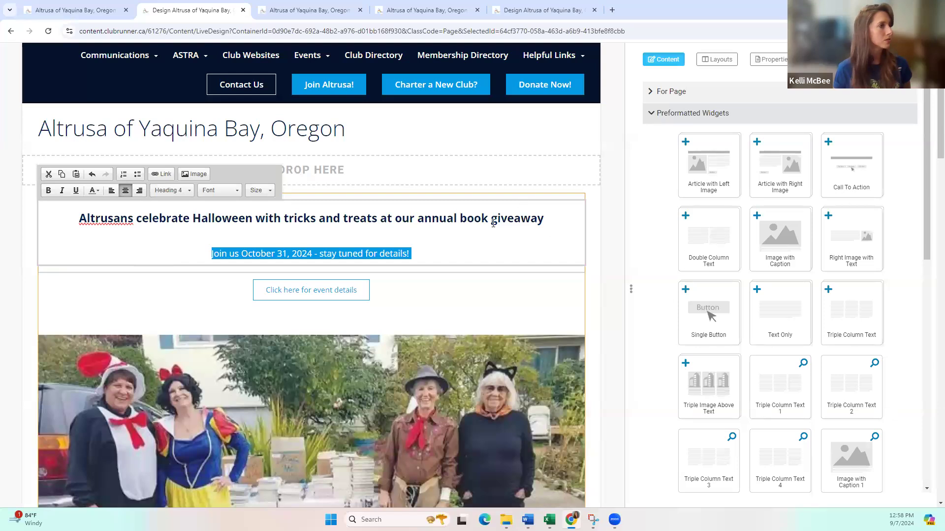
left_click(612, 167)
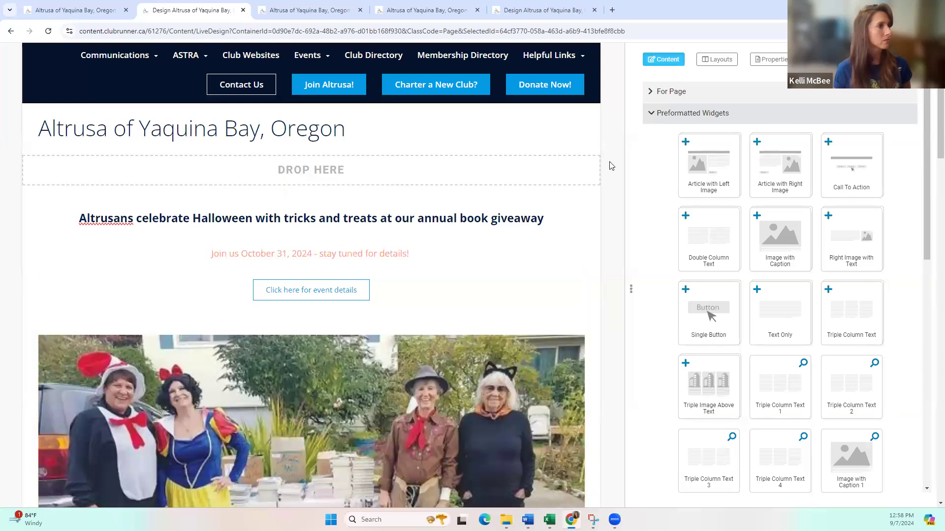
left_click(317, 248)
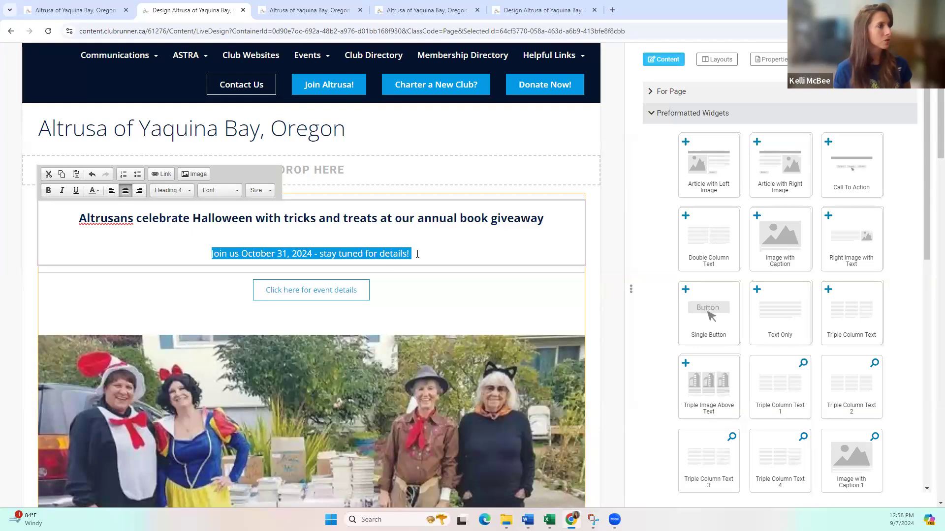
left_click(49, 192)
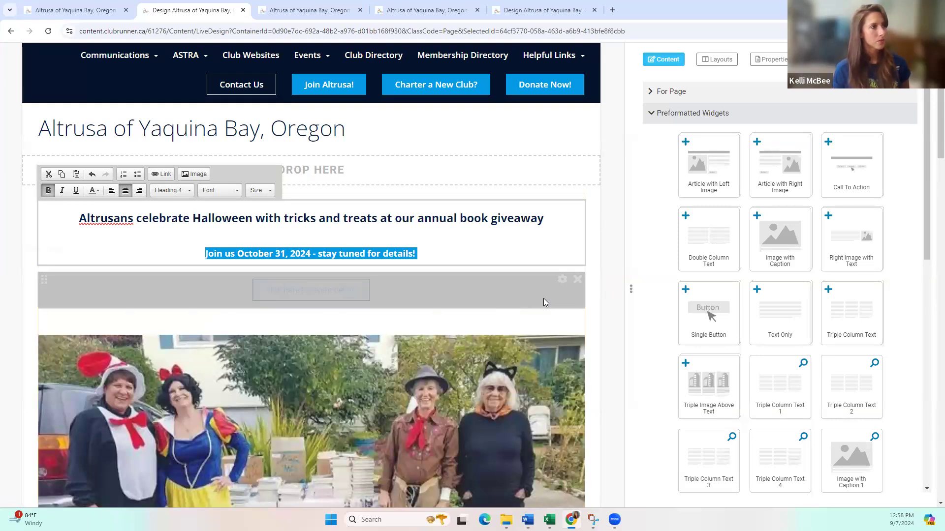
left_click(616, 306)
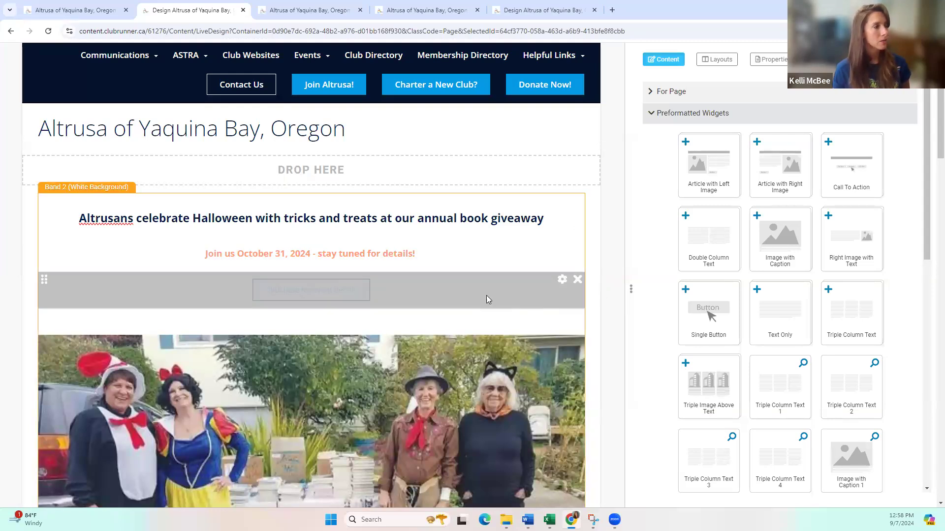
Delete the "Click here for event details" button widget and move the large Halloween photo above the text
left_click(578, 280)
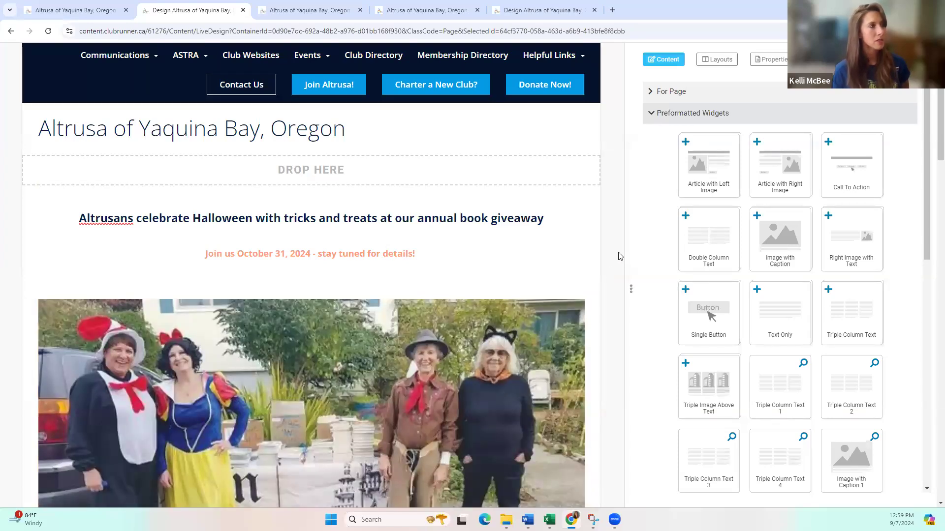
scroll(621, 256, "down", 2)
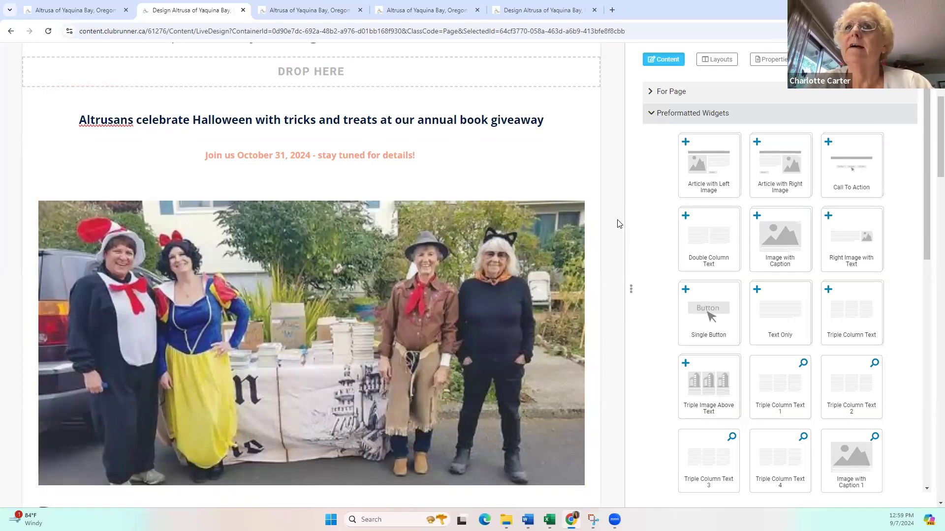
scroll(617, 224, "up", 5)
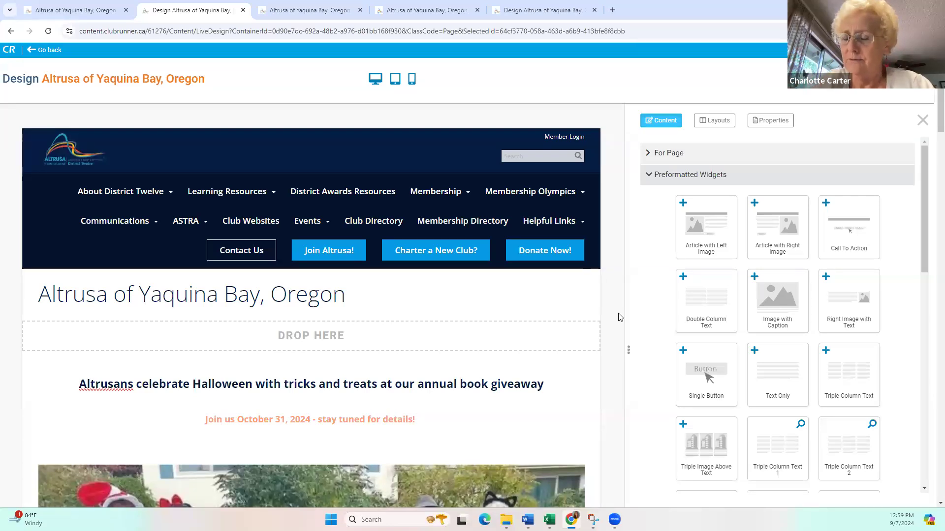
scroll(119, 346, "down", 2)
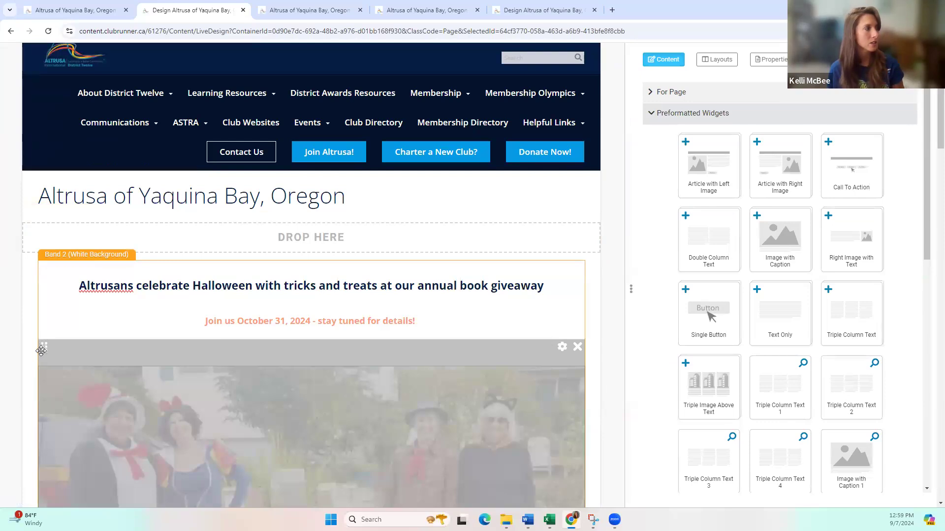
left_click_drag(41, 346, 39, 260)
Delete the "Intro test" article widget below the Halloween text
scroll(117, 345, "down", 4)
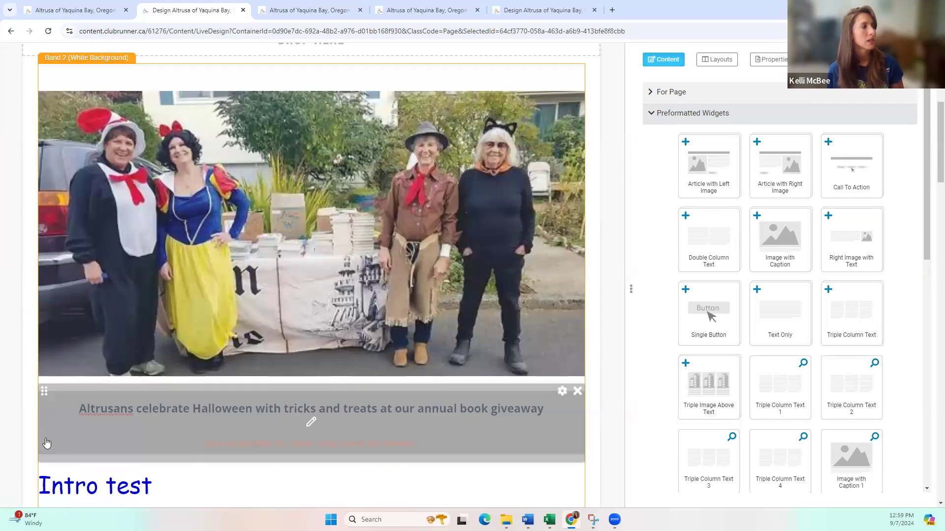
scroll(123, 388, "down", 2)
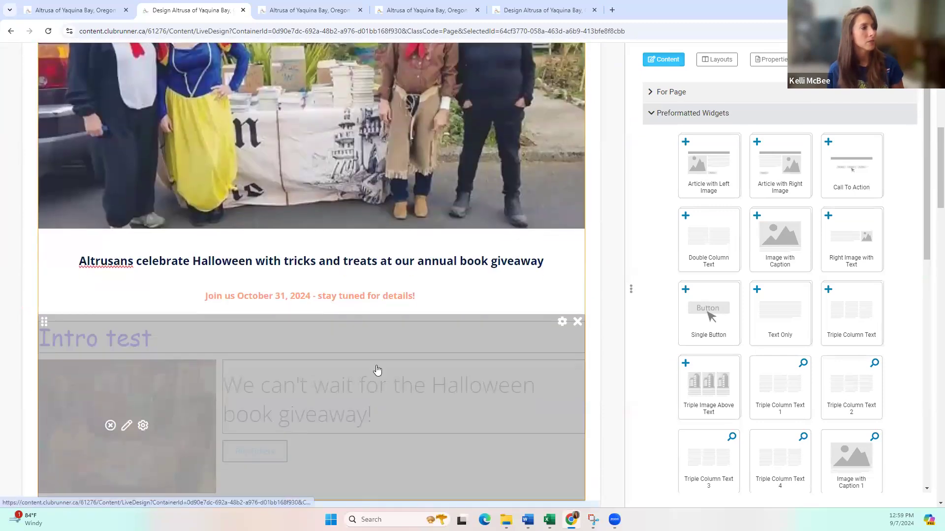
left_click(578, 322)
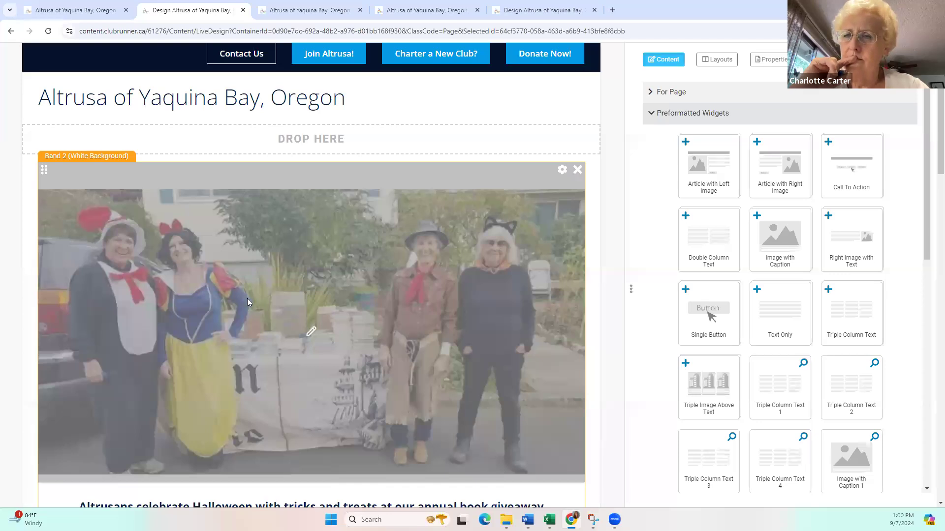
Look through the available preformatted widgets and the other widget categories, such as Essentials, Carousels, Links and Events
scroll(410, 285, "down", 1)
scroll(409, 283, "down", 2)
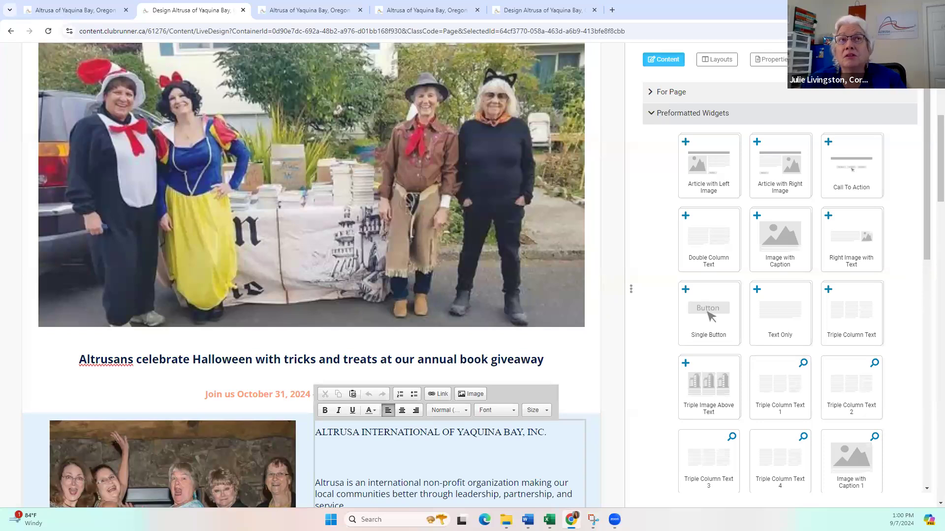
mouse_move(926, 199)
left_mouse_down()
mouse_move(923, 417)
mouse_move(923, 217)
left_mouse_up()
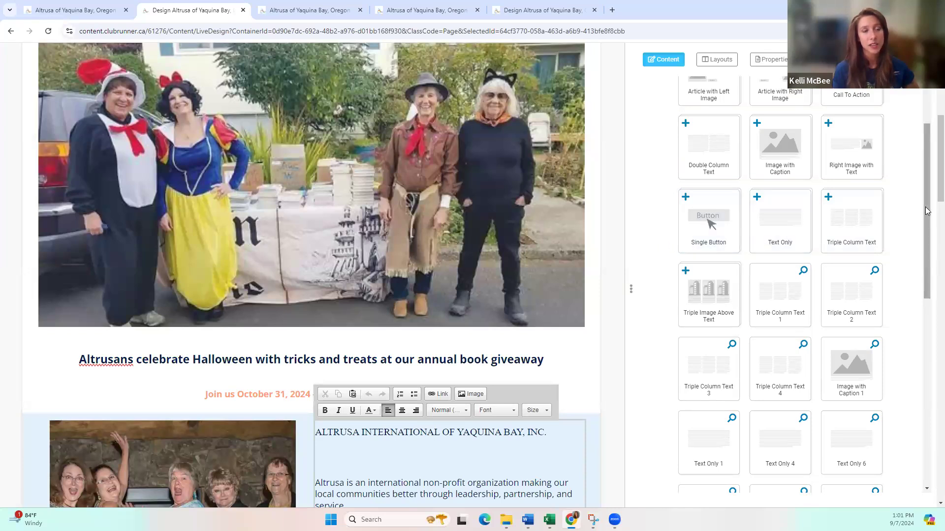
left_click_drag(927, 210, 932, 364)
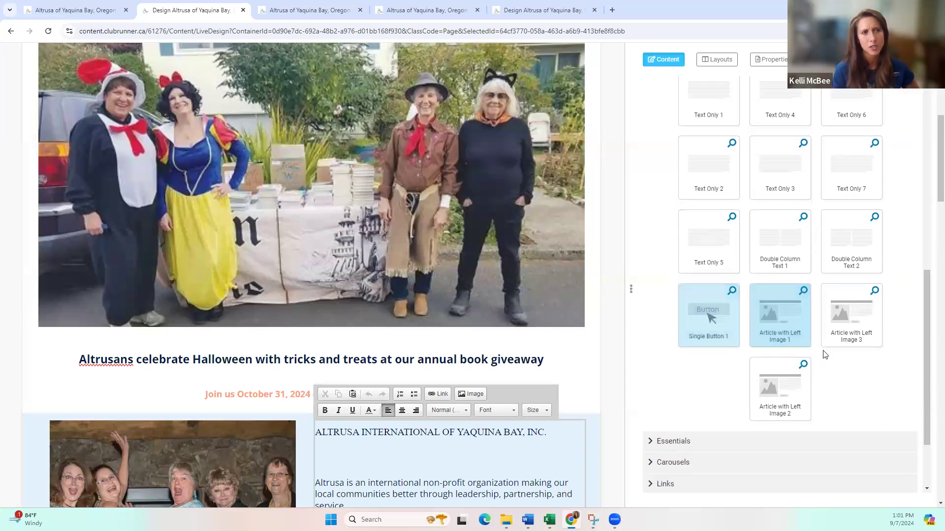
left_click_drag(925, 395, 924, 434)
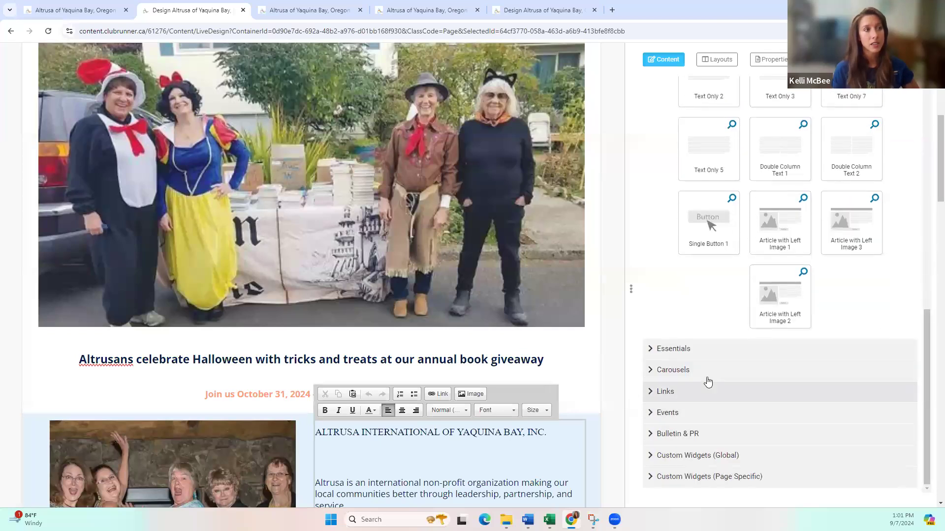
Expand the Essentials widget category and look through its widgets and the lower bands of the page
left_click(654, 350)
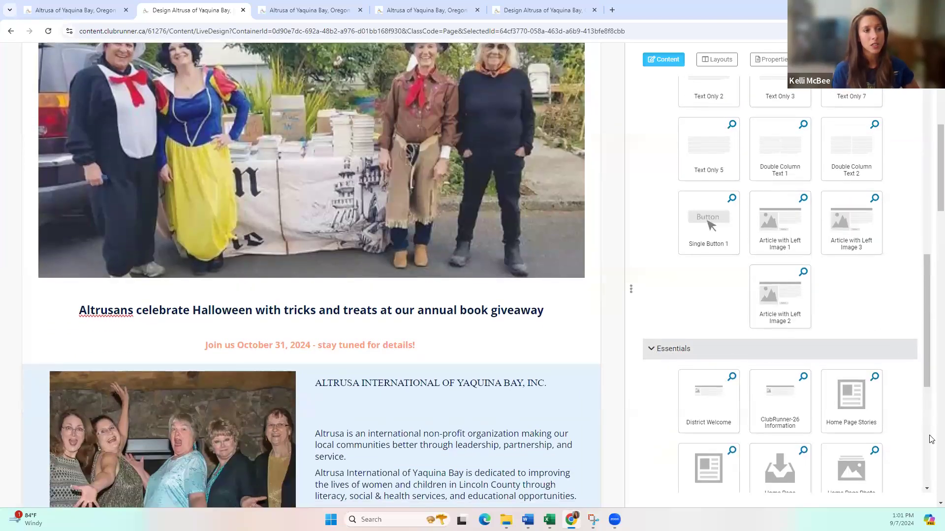
scroll(930, 439, "down", 5)
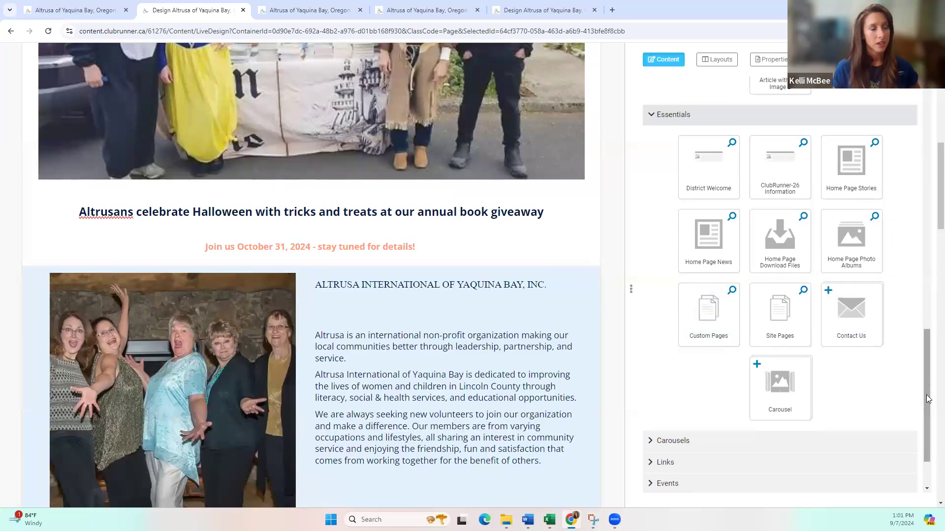
scroll(929, 394, "down", 2)
scroll(506, 354, "down", 10)
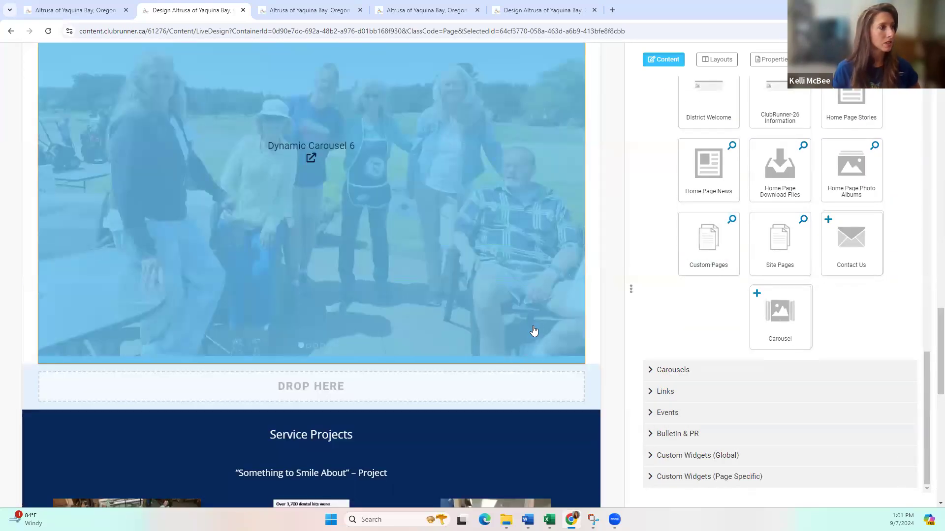
scroll(546, 333, "down", 4)
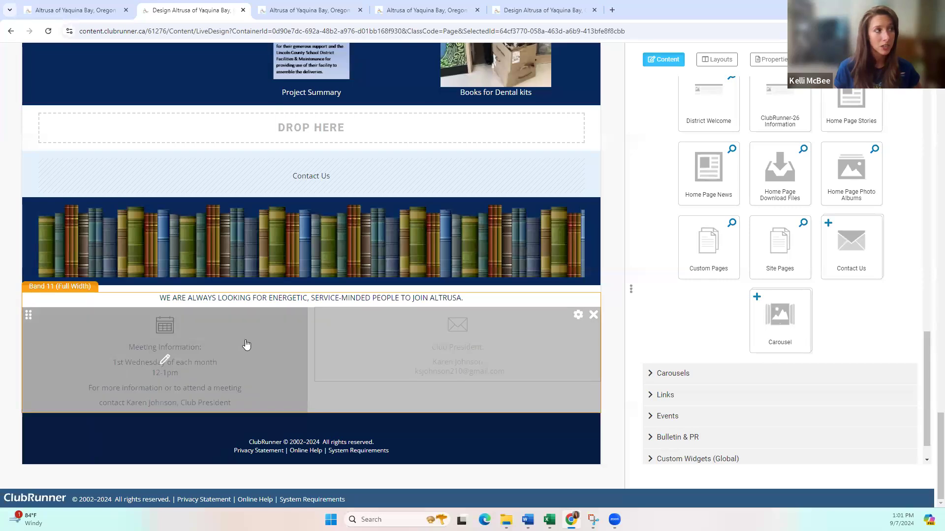
left_click_drag(928, 364, 919, 123)
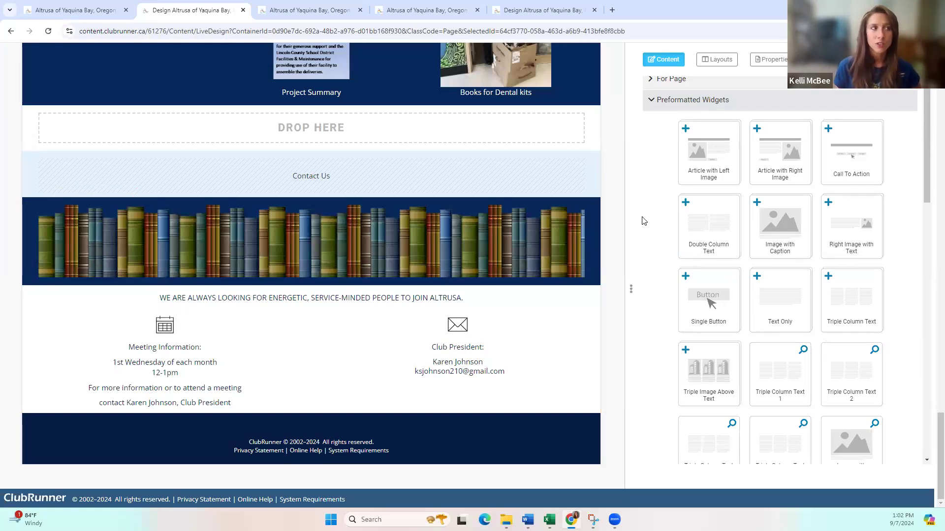
Review the whole club page, from the Service Projects and carousel bands to the Halloween photo and club introduction
scroll(641, 220, "up", 8)
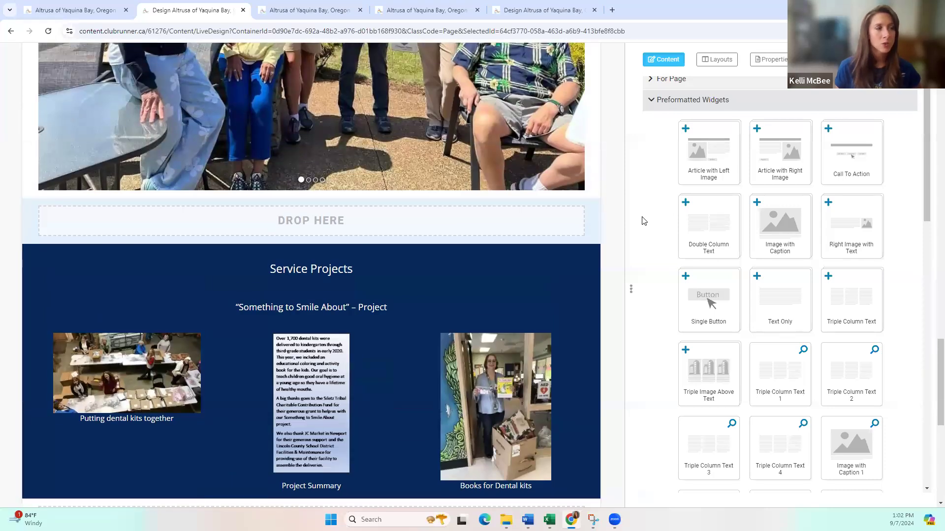
scroll(641, 221, "up", 7)
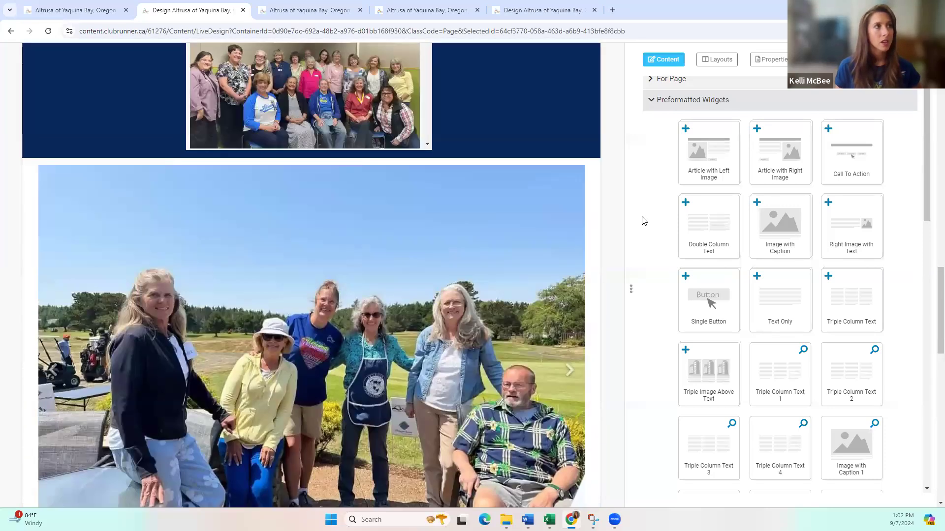
scroll(642, 221, "down", 2)
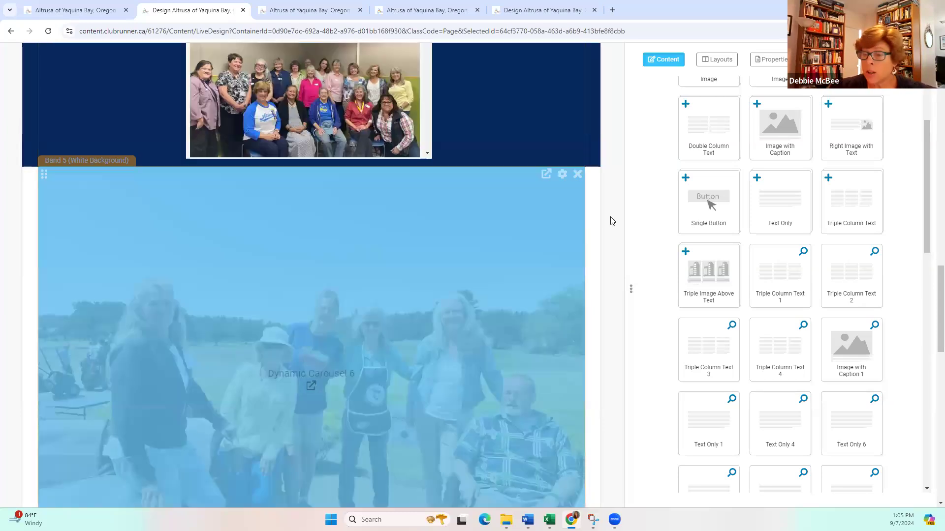
scroll(610, 221, "up", 5)
scroll(610, 220, "up", 10)
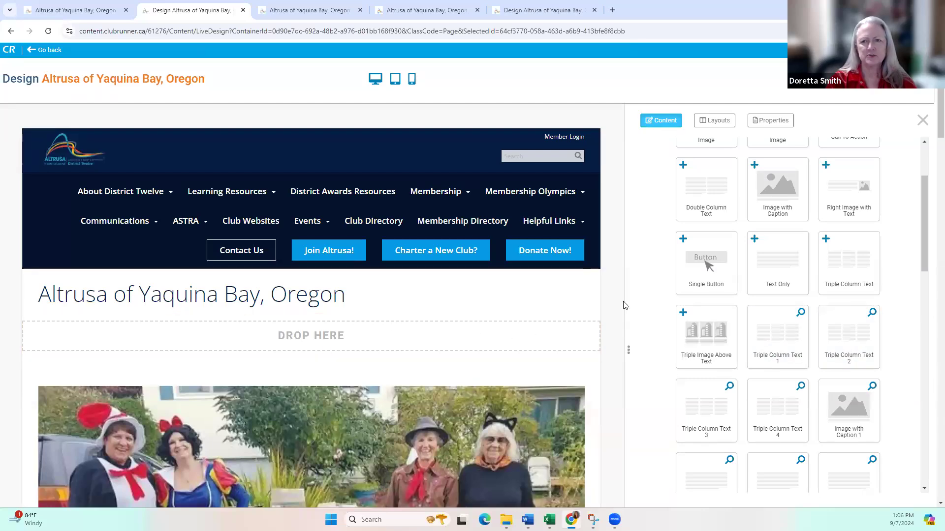
scroll(623, 305, "down", 1)
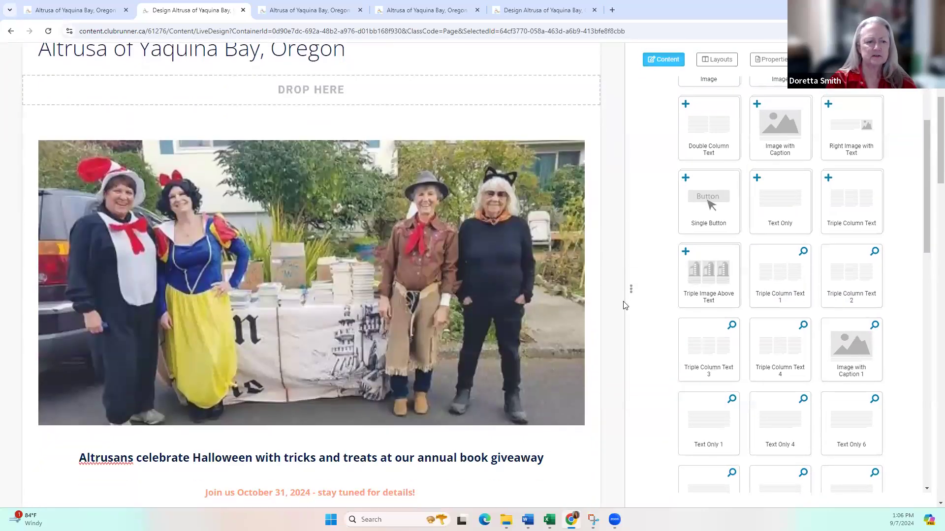
scroll(623, 305, "up", 2)
scroll(622, 305, "down", 8)
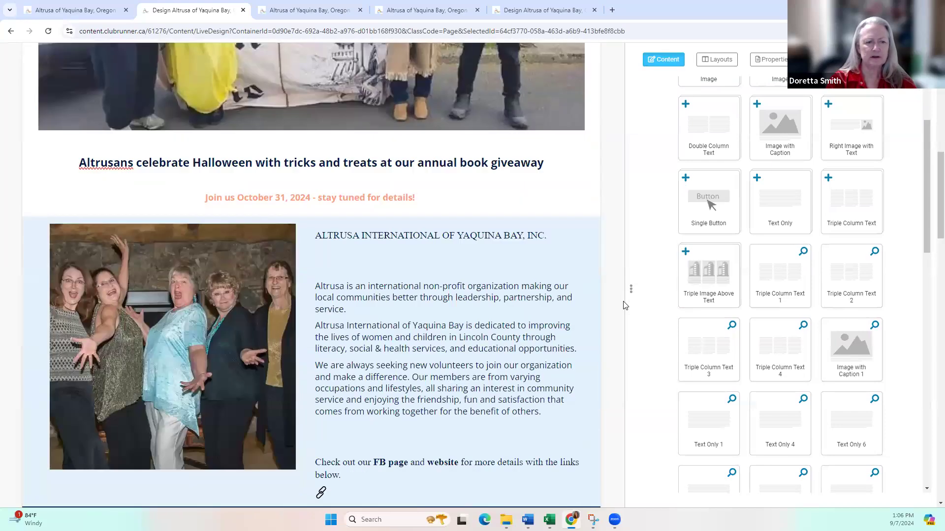
scroll(623, 305, "down", 5)
scroll(623, 303, "up", 12)
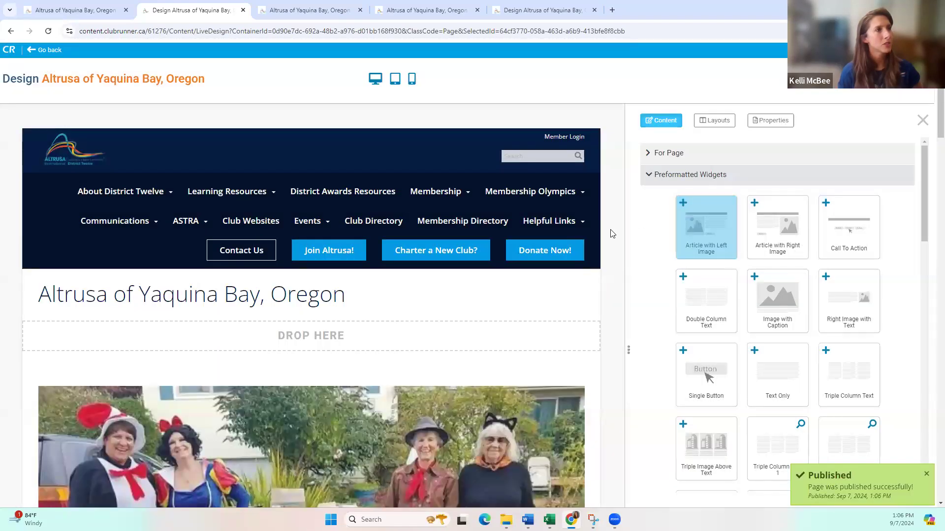
scroll(614, 235, "down", 8)
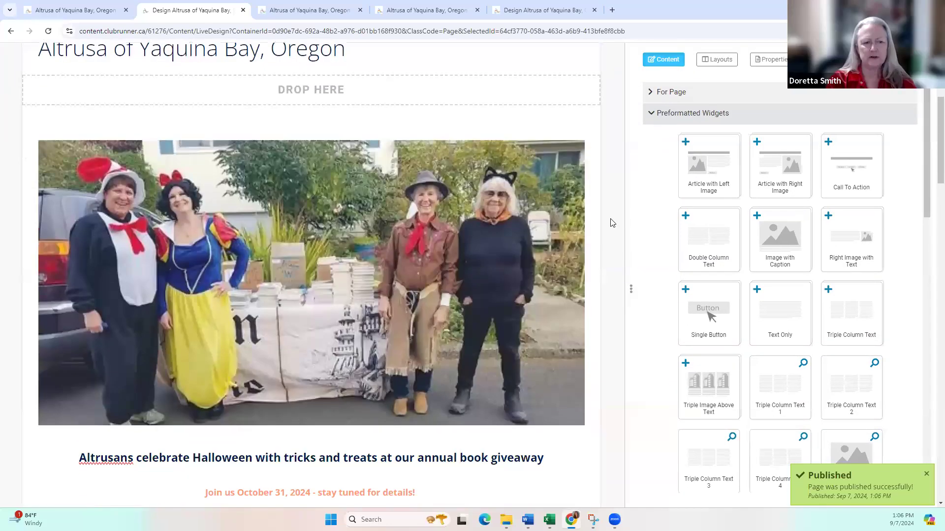
scroll(612, 223, "down", 18)
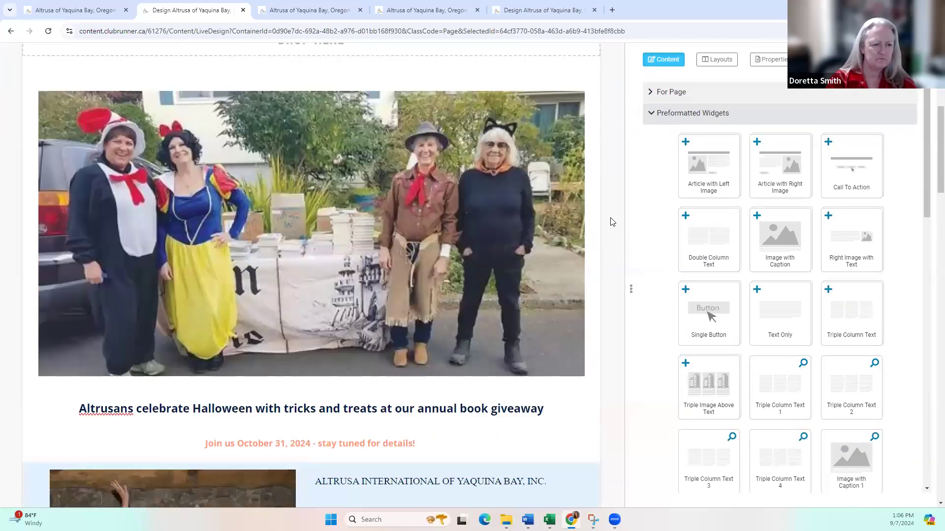
scroll(612, 222, "down", 15)
scroll(612, 222, "up", 10)
scroll(612, 221, "up", 15)
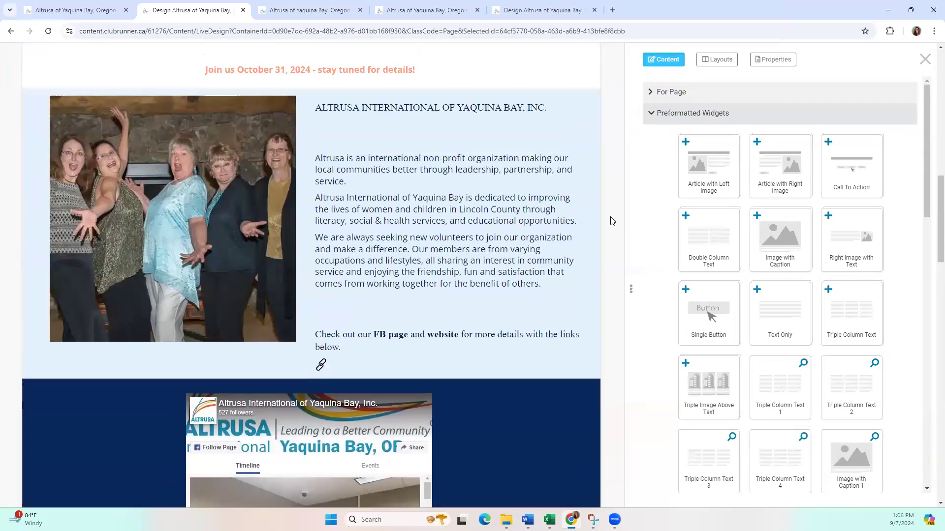
scroll(612, 221, "up", 2)
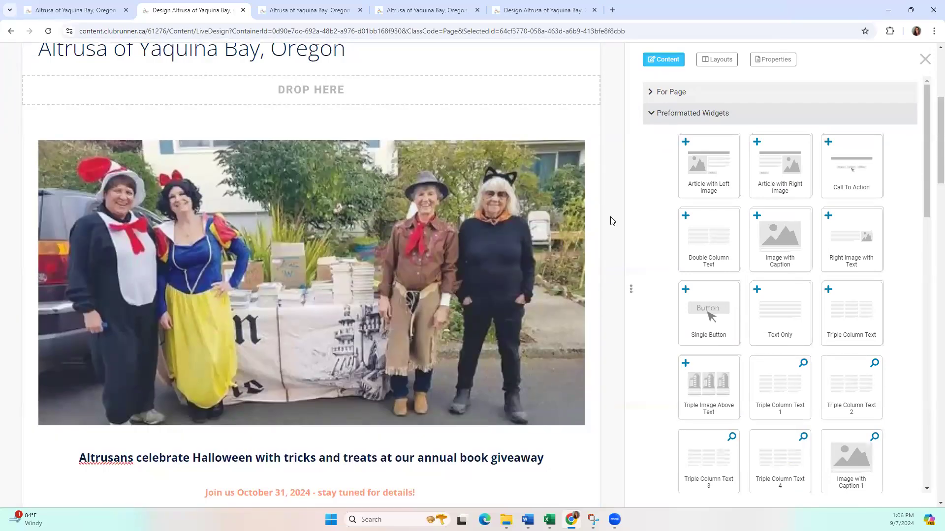
scroll(612, 221, "up", 2)
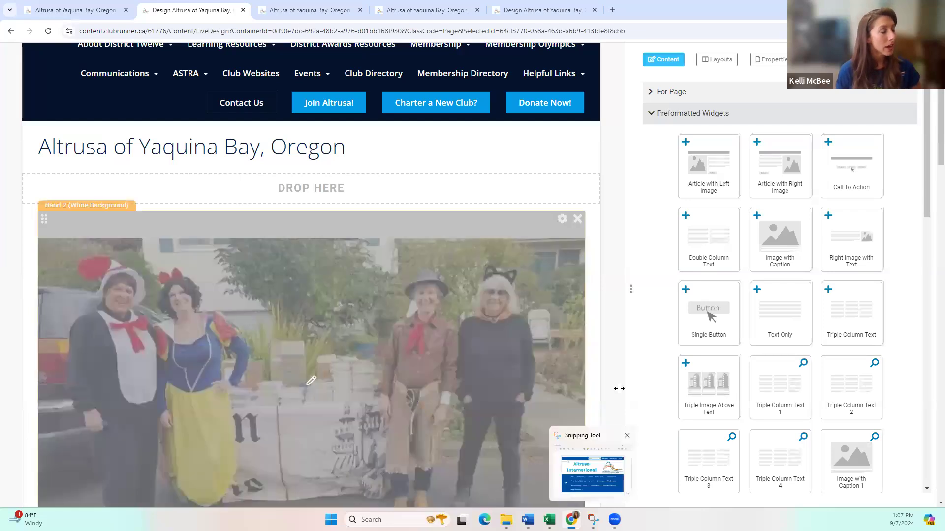
Switch to the Word document "Info for WEBSITE DEVELOPMENT Clubrunner" and read its club description, service projects, contact and meeting details
mouse_move(527, 519)
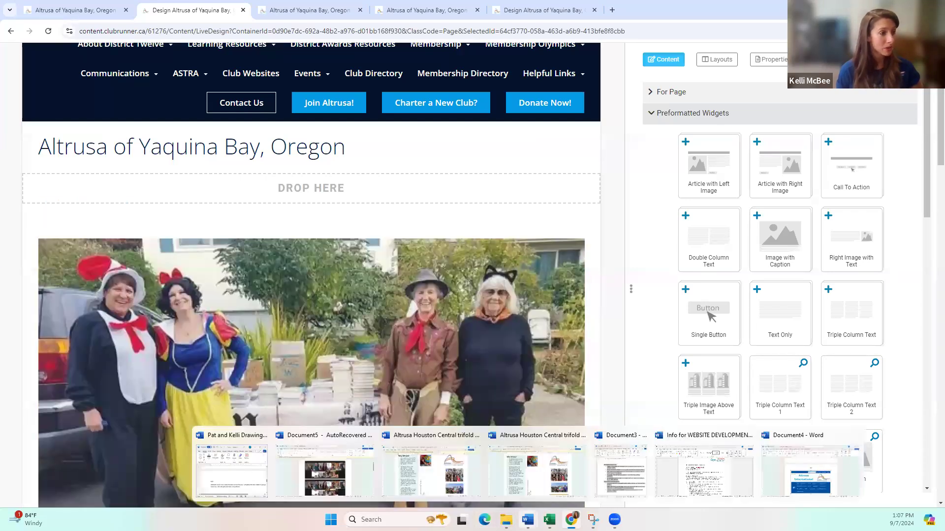
left_click(707, 480)
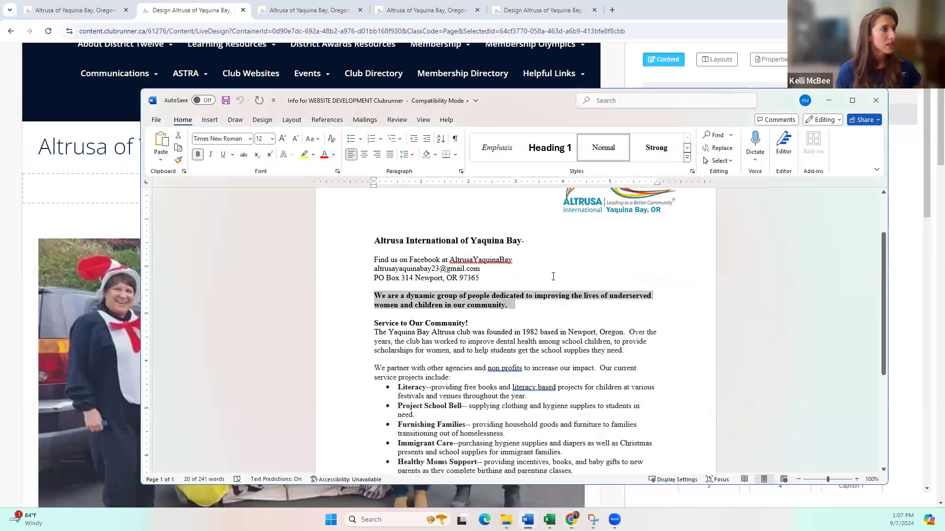
left_click(481, 278)
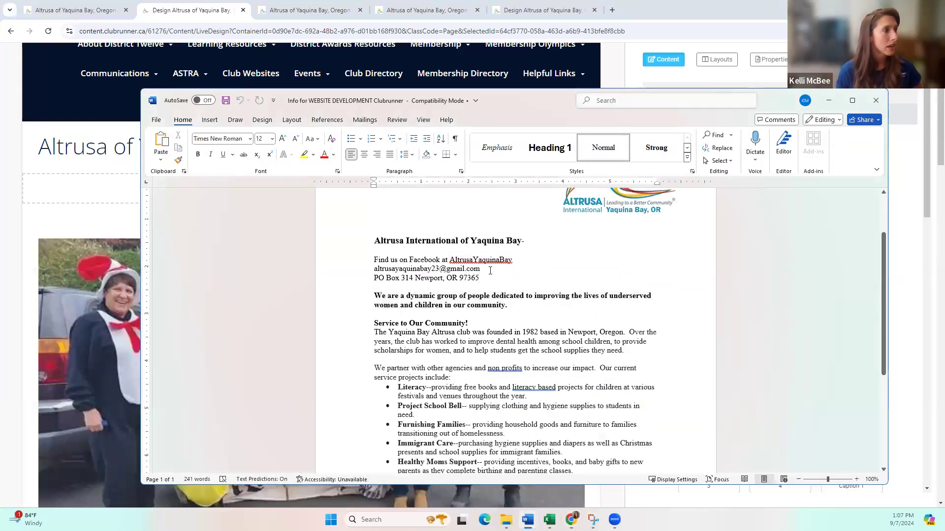
scroll(472, 275, "down", 1)
left_click_drag(511, 289, 373, 272)
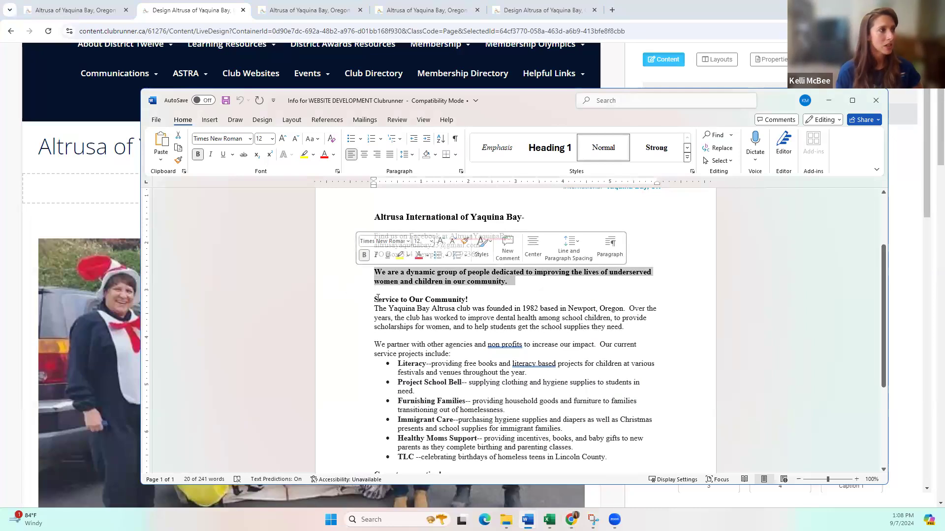
scroll(378, 298, "down", 1)
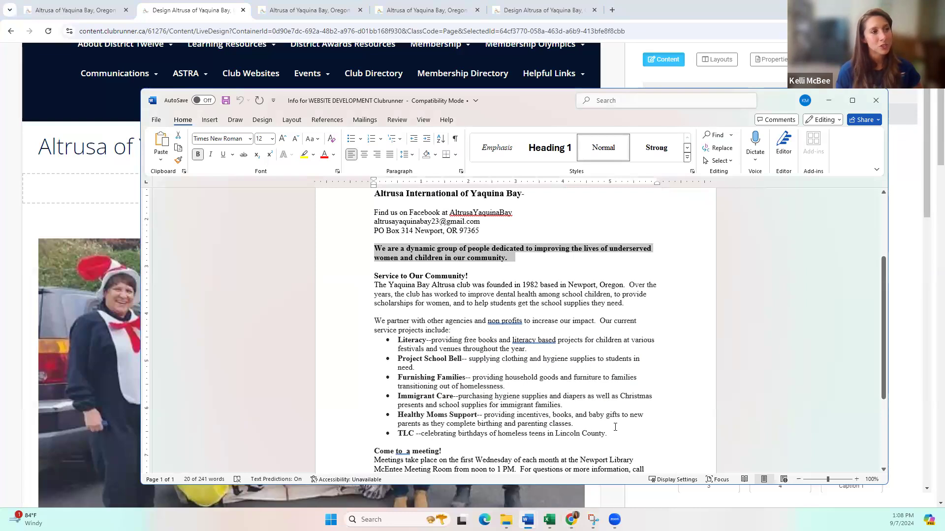
left_click_drag(375, 276, 638, 321)
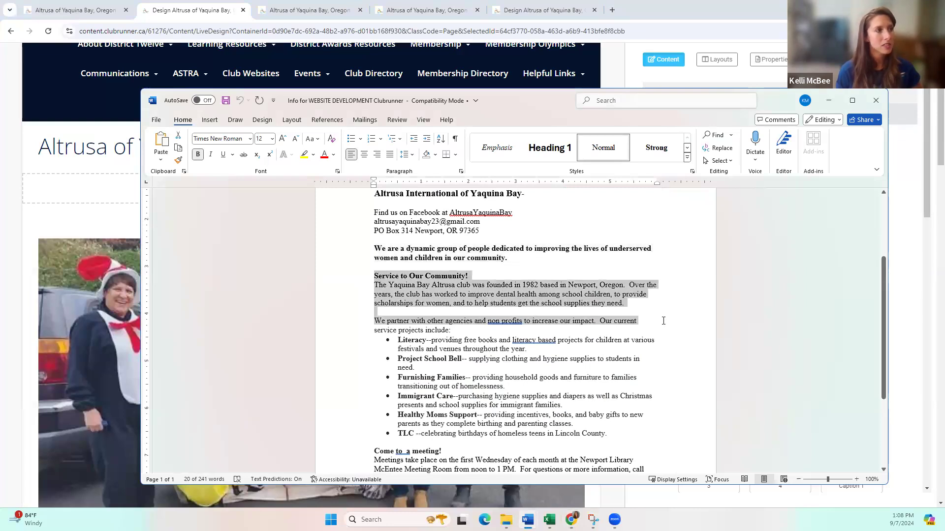
scroll(599, 431, "down", 4)
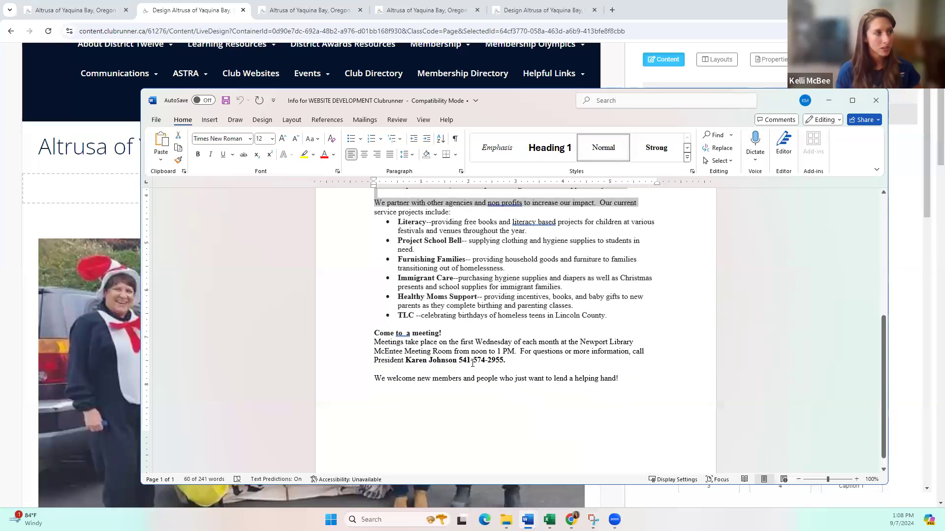
left_click_drag(520, 364, 372, 360)
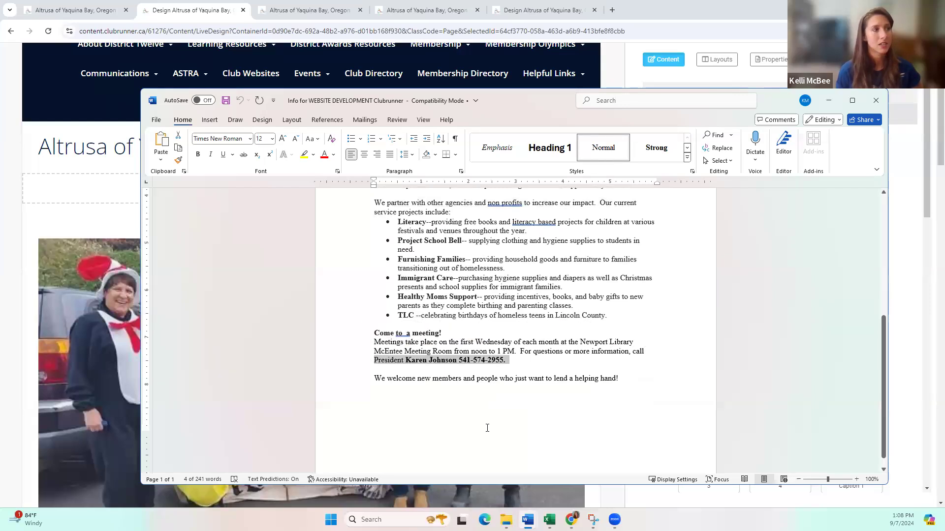
scroll(678, 390, "up", 6)
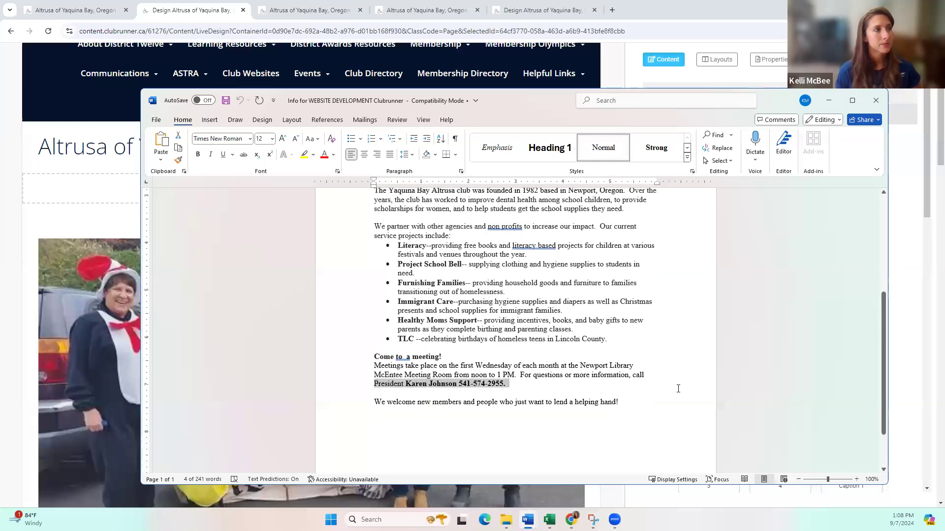
scroll(682, 385, "down", 4)
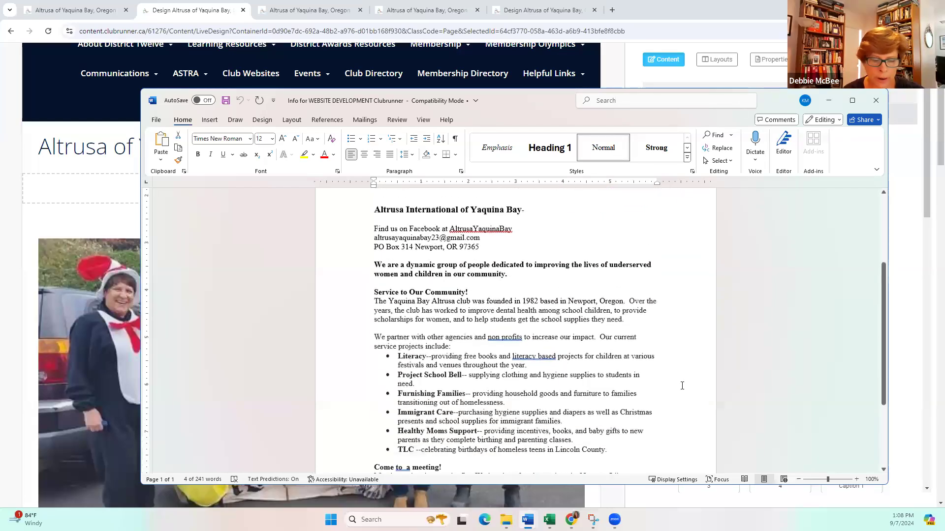
scroll(682, 387, "up", 3)
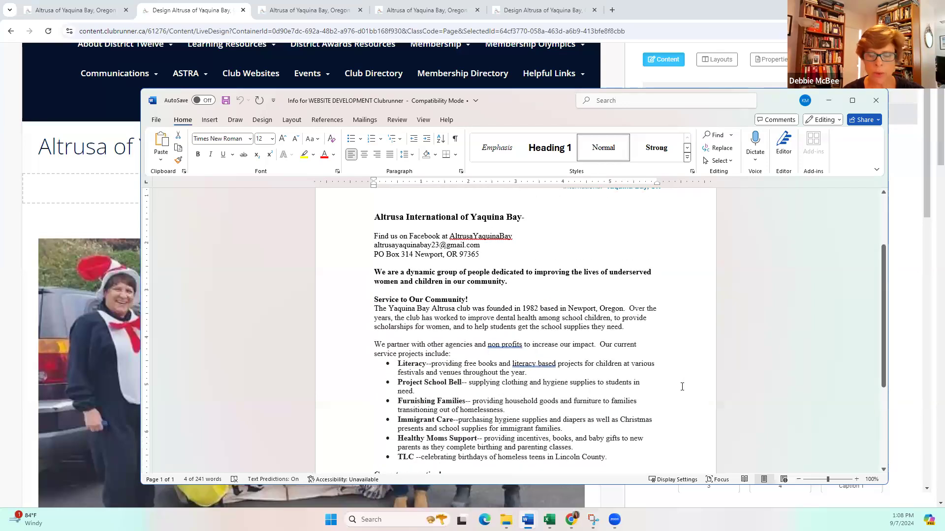
scroll(682, 387, "down", 5)
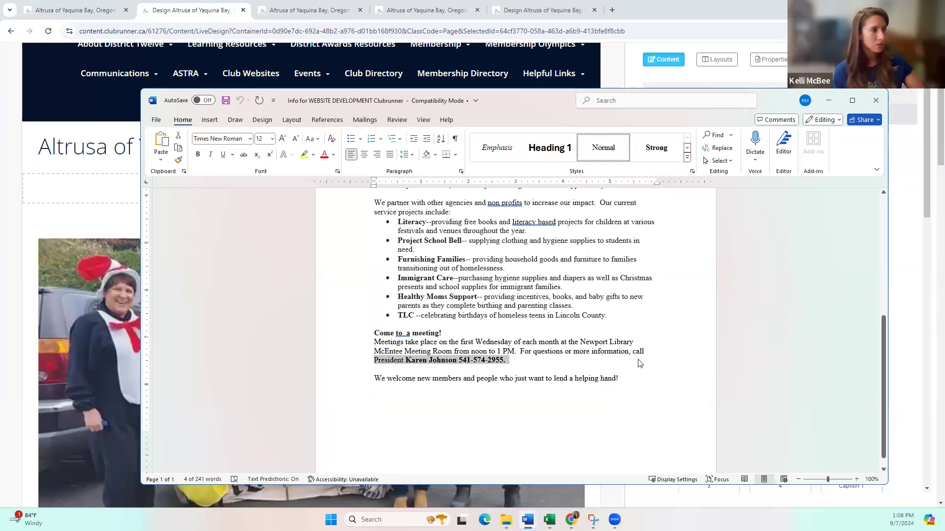
Copy the meeting location "Newport Library McEntee Meeting Room" from the Word document and return to the page designer in Chrome
left_click_drag(590, 343, 453, 351)
key("ctrl+c")
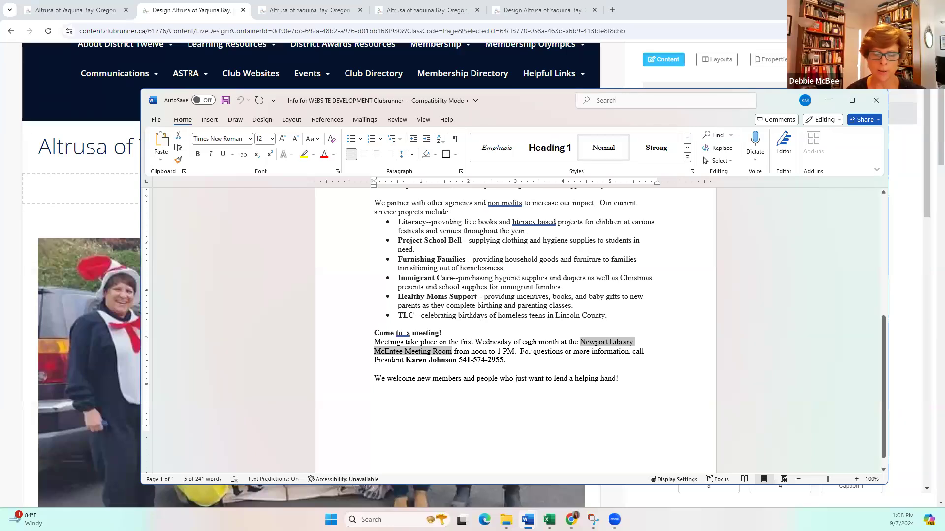
left_click(246, 282)
left_click(59, 224)
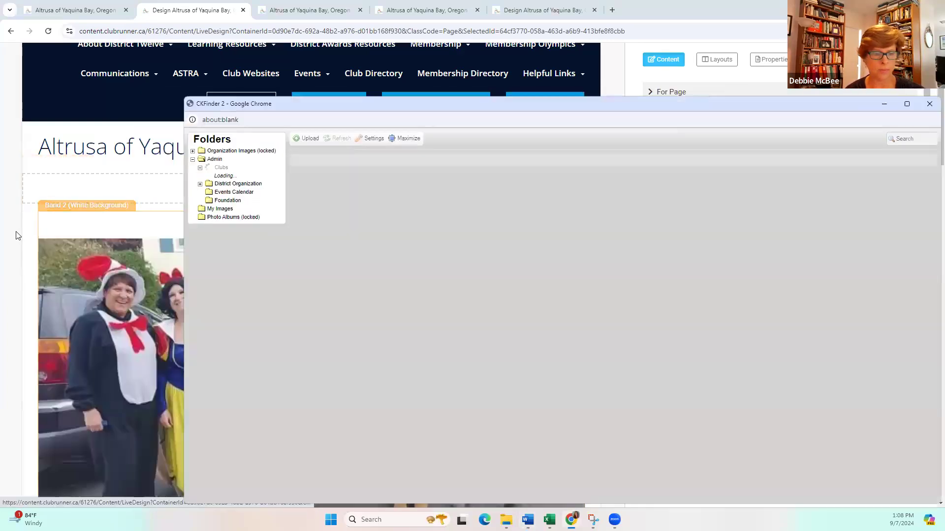
left_click(930, 104)
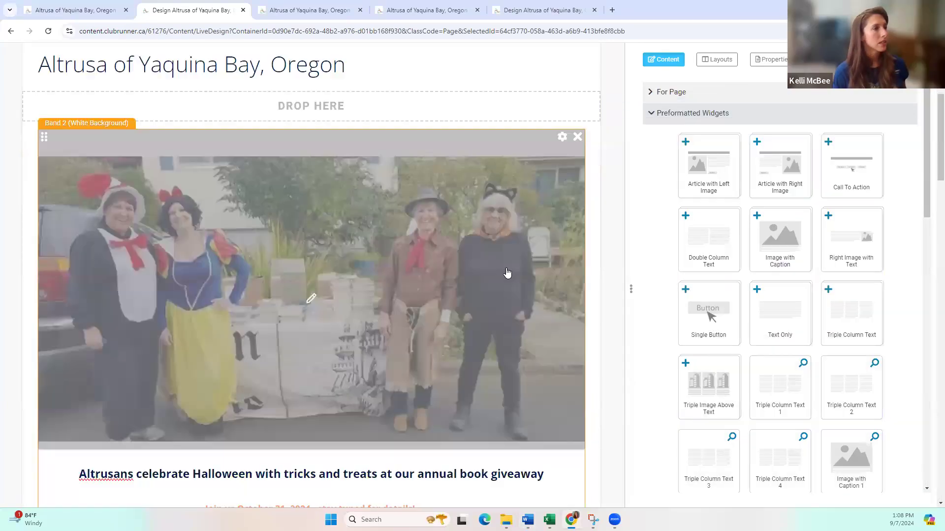
Add the line "Newport Library McEntee Meeting Room" beneath "12-1pm" in the Meeting Information text near the page's end
scroll(505, 271, "down", 15)
scroll(509, 278, "down", 8)
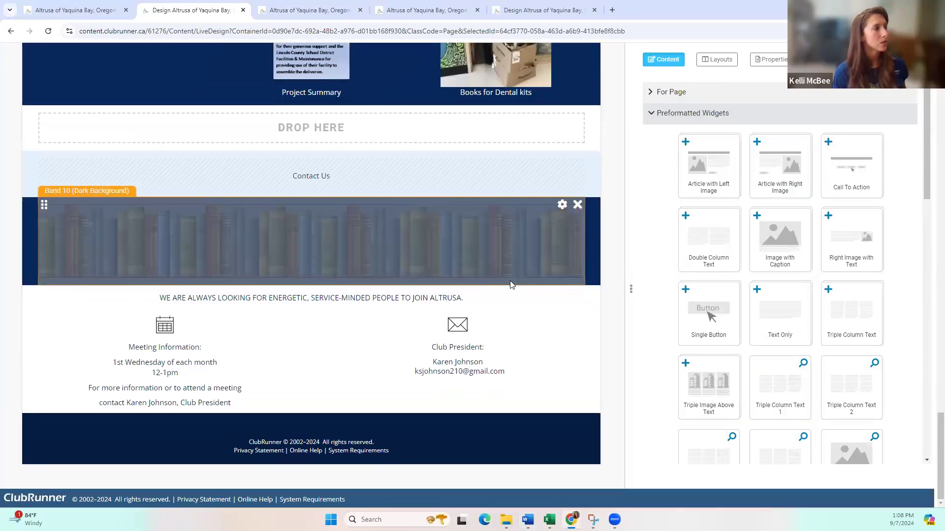
left_click(161, 358)
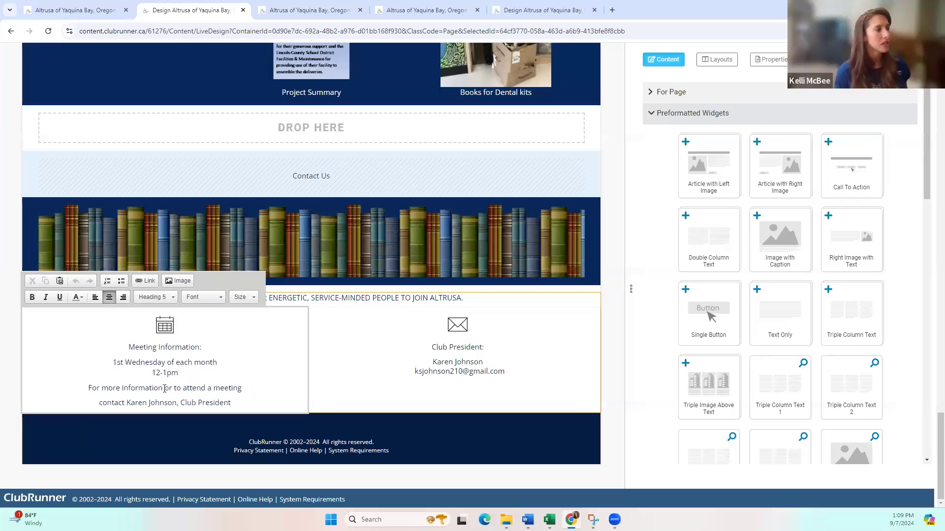
left_click_drag(113, 362, 217, 372)
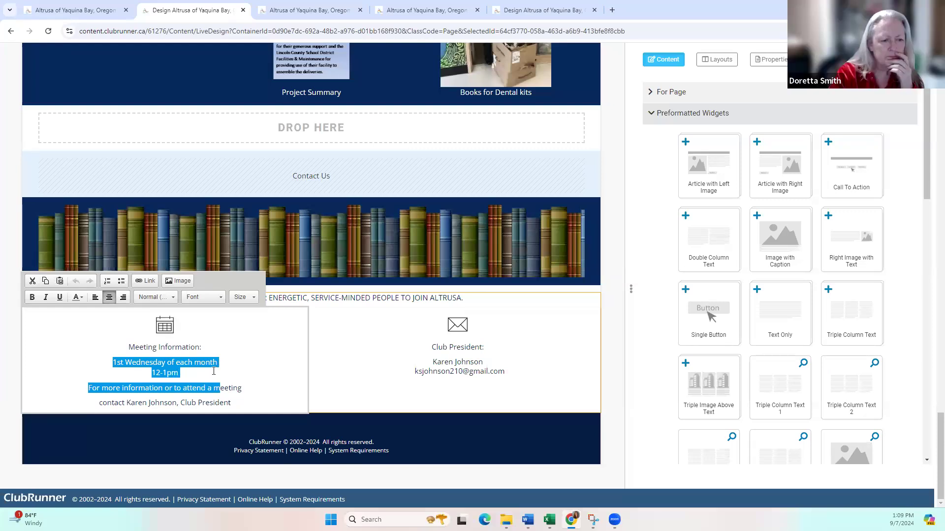
left_click(574, 342)
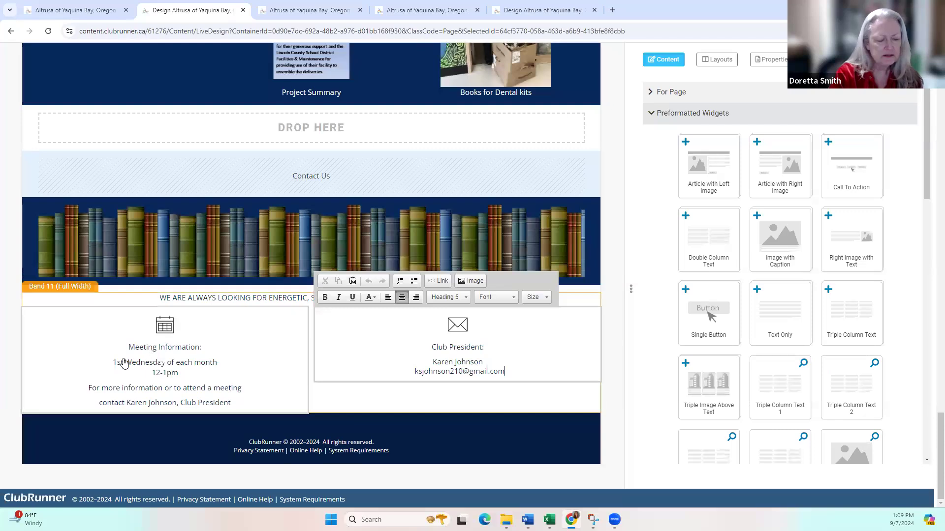
left_click(181, 357)
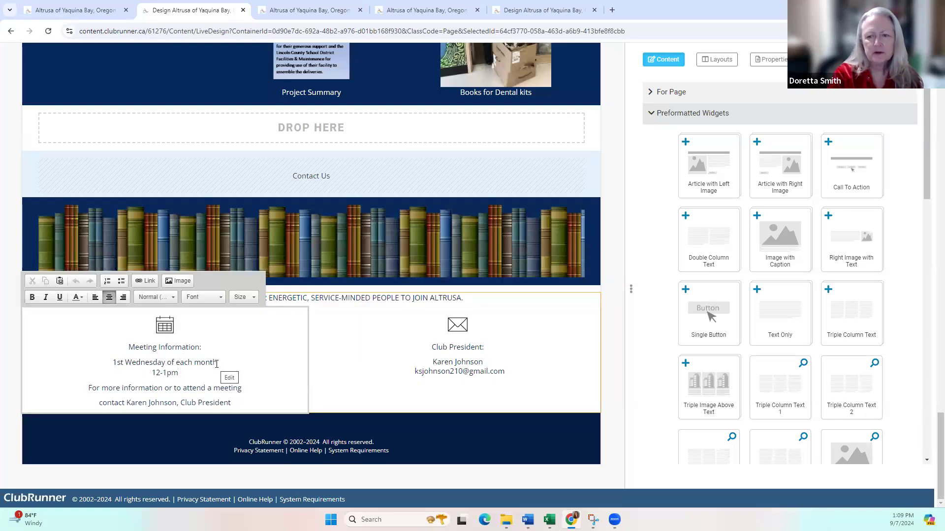
key("shift+Return")
key("ctrl+v")
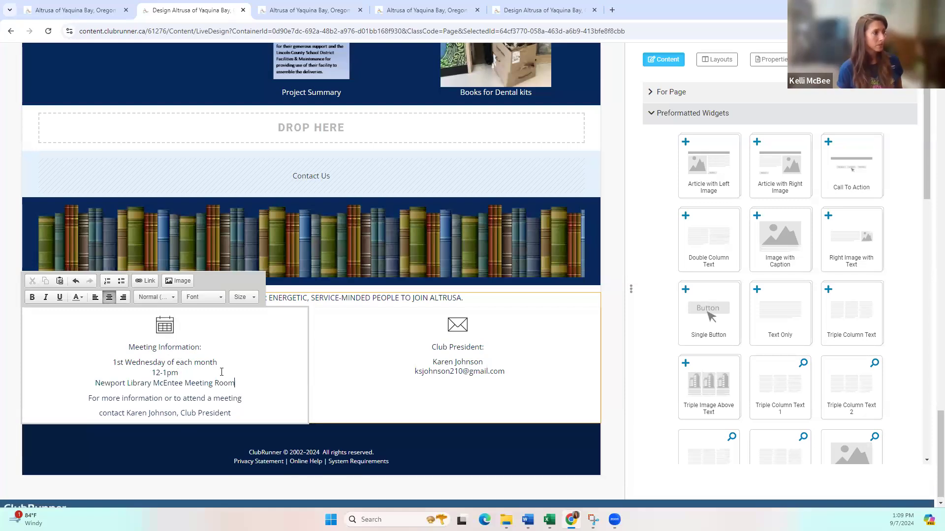
left_click(249, 397)
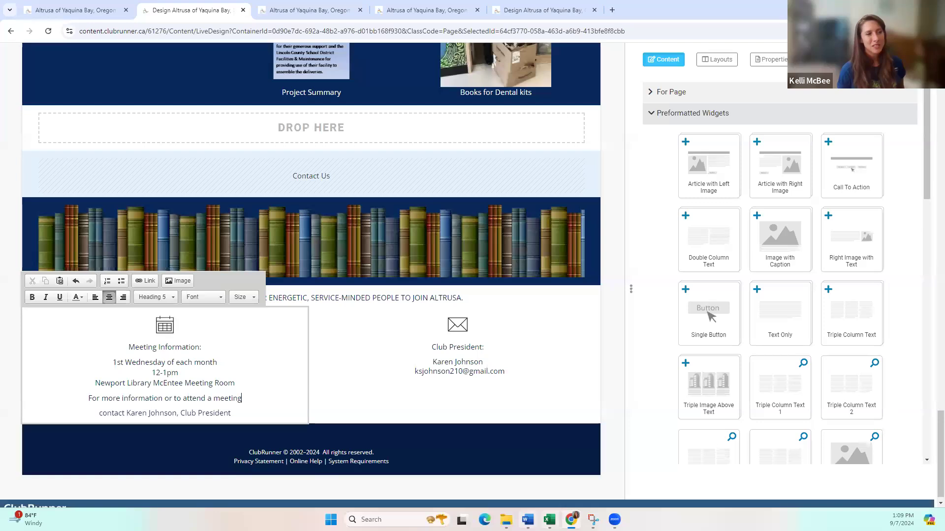
Switch to the Word document "Info for WEBSITE DEVELOPMENT Clubrunner", check its "Come to a meeting!" paragraph, and return to the page designer in Chrome
left_click(527, 520)
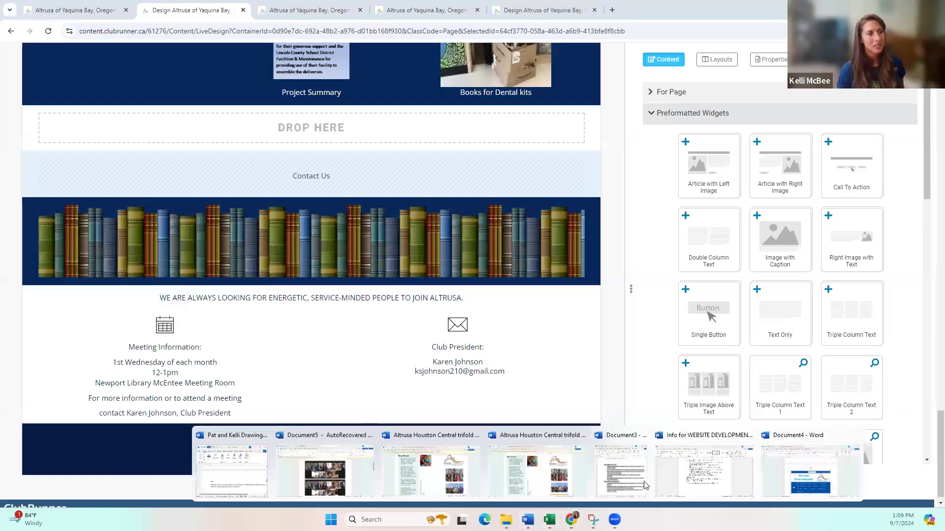
left_click(718, 471)
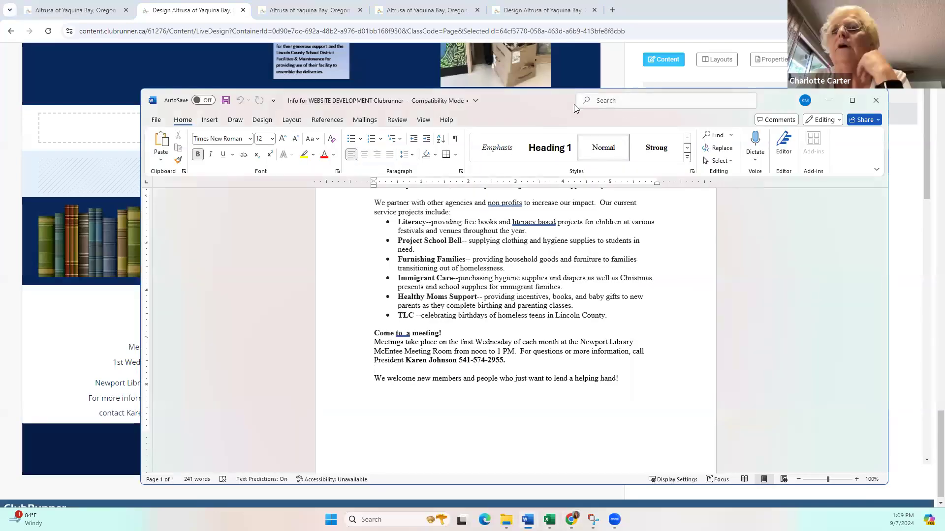
left_click_drag(573, 104, 681, 99)
double_click(468, 339)
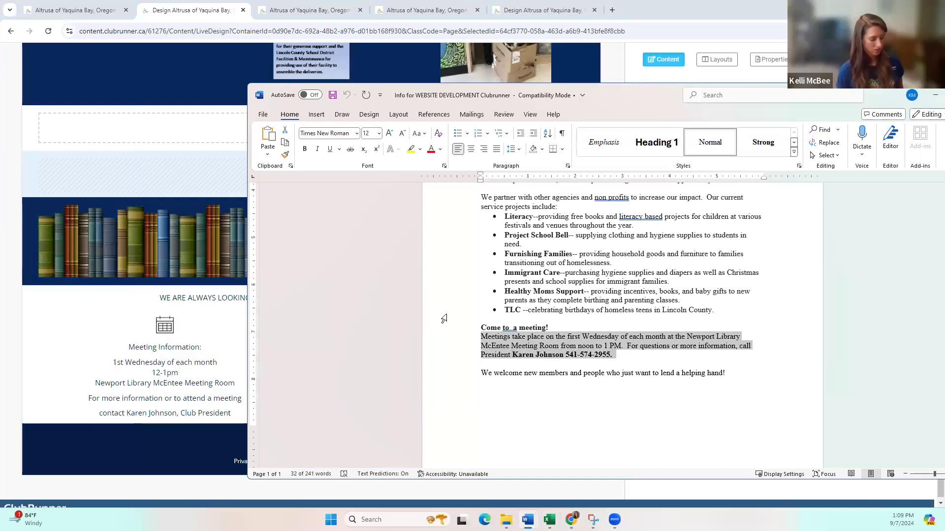
left_click(30, 335)
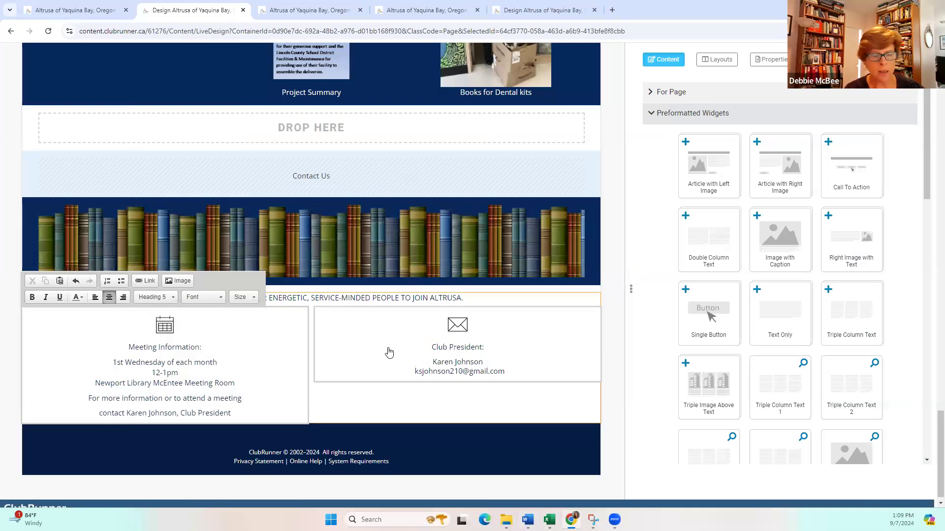
Open the image properties from the "Putting dental kits together" text block in Service Projects and close them without changes
scroll(397, 353, "up", 5)
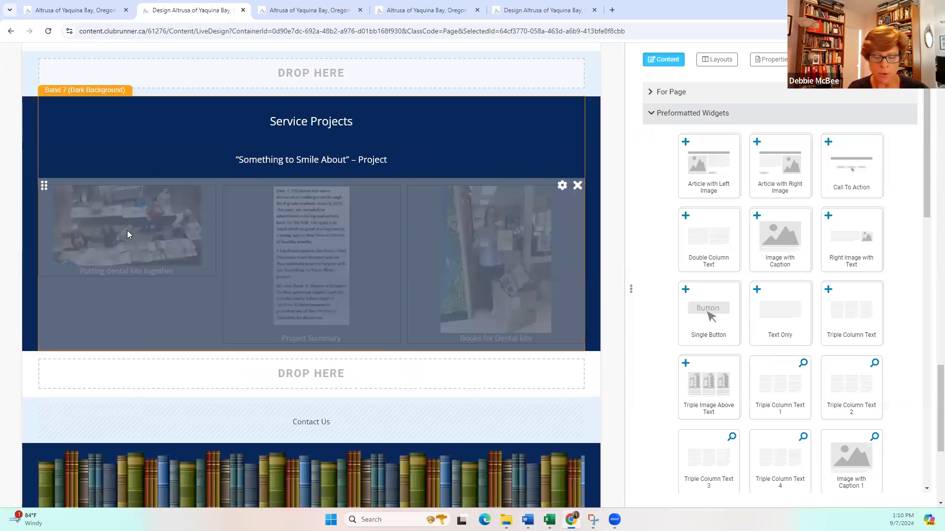
left_click(127, 230)
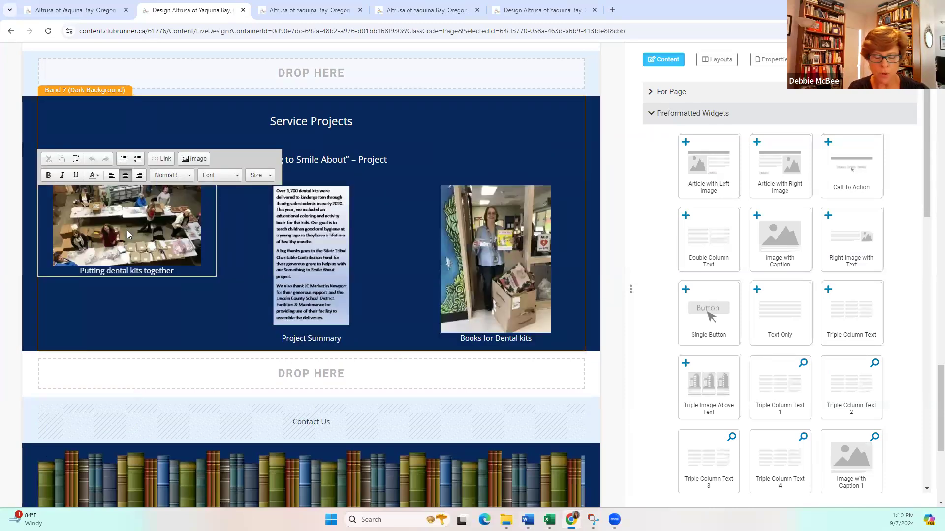
left_click(196, 160)
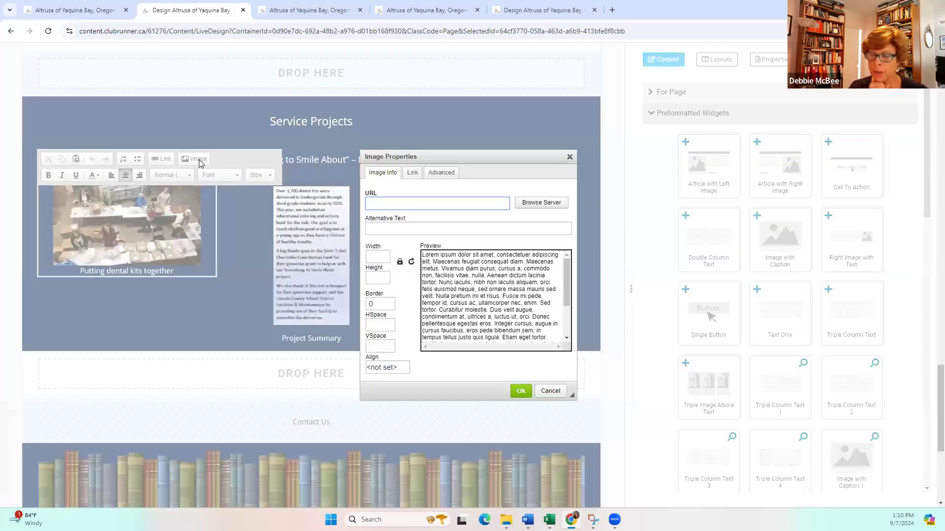
left_click(569, 156)
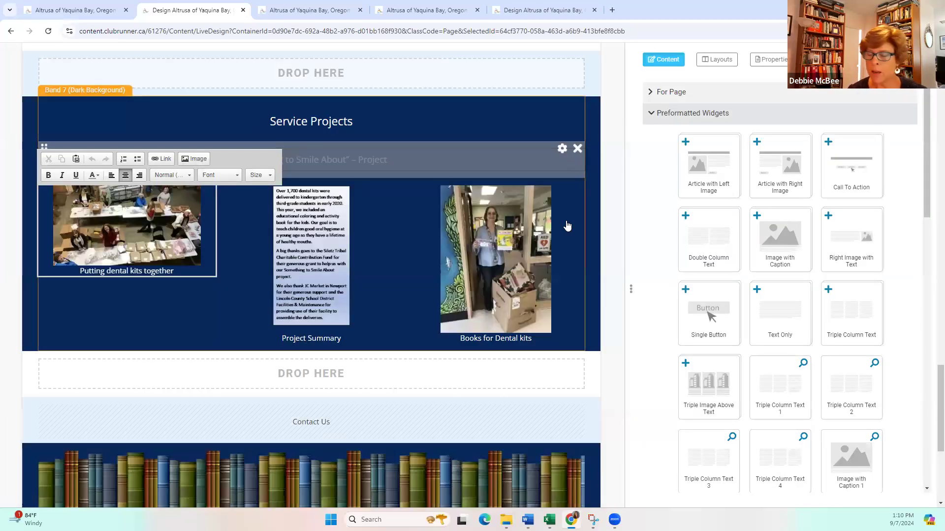
scroll(615, 268, "up", 1)
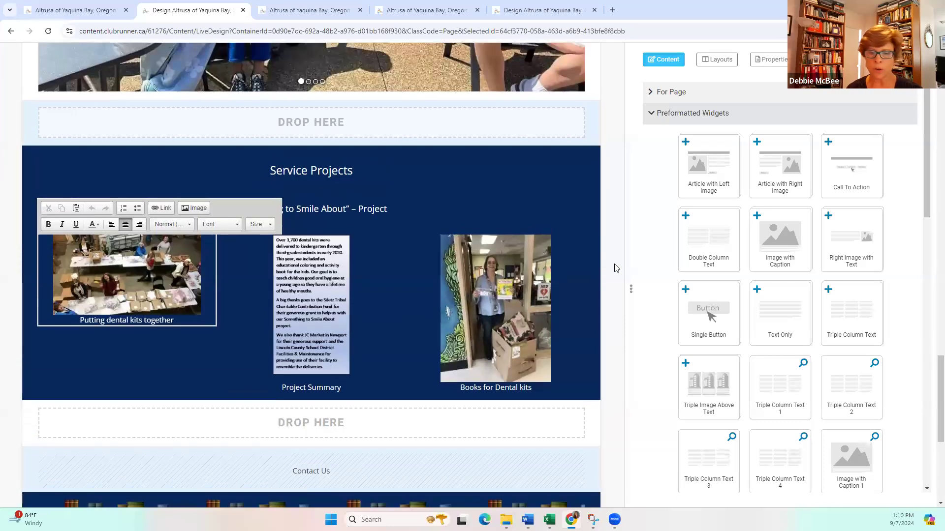
Review the Contact Us widget's border, header and contact email properties, then close them without changes
scroll(615, 268, "down", 6)
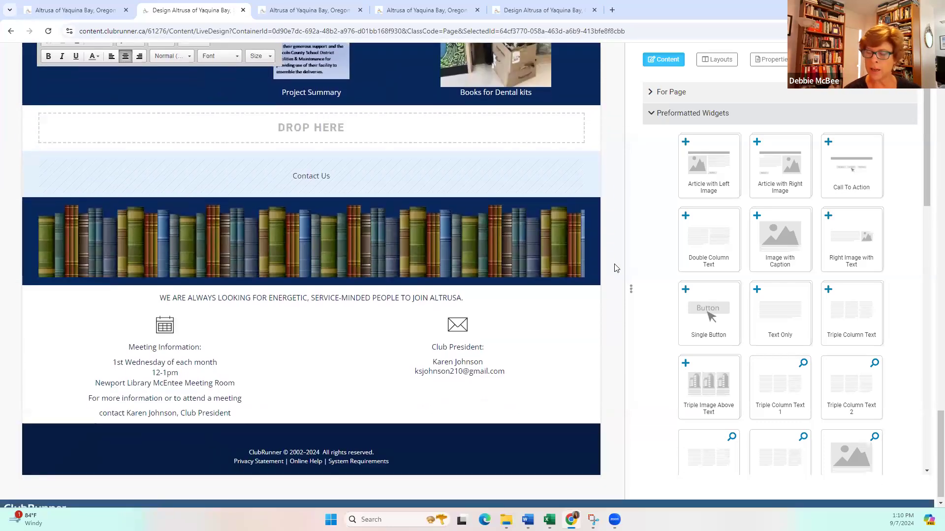
left_click(316, 175)
left_click(563, 158)
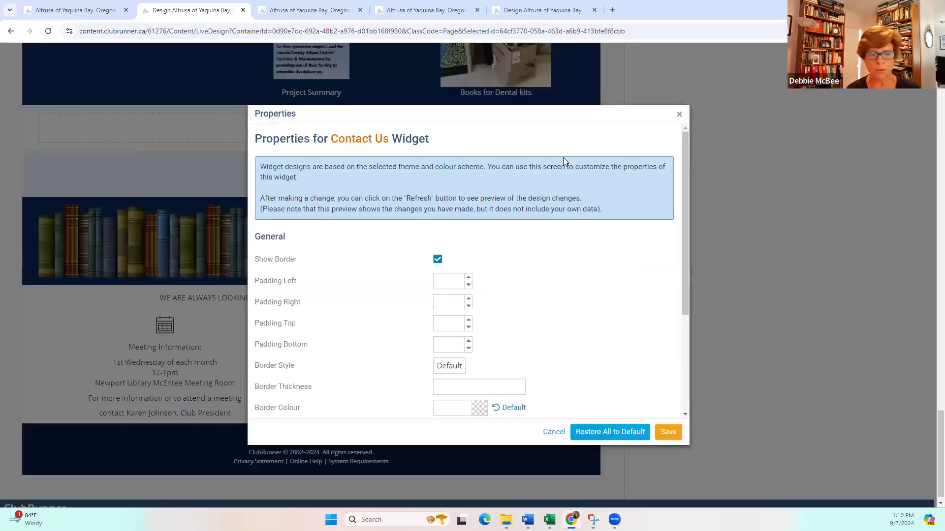
scroll(509, 233, "down", 3)
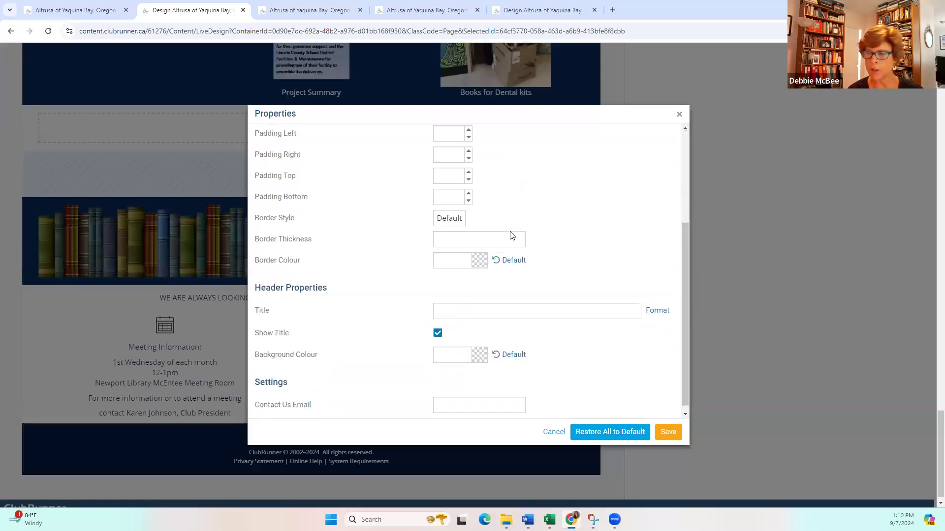
scroll(510, 231, "down", 1)
scroll(513, 232, "up", 4)
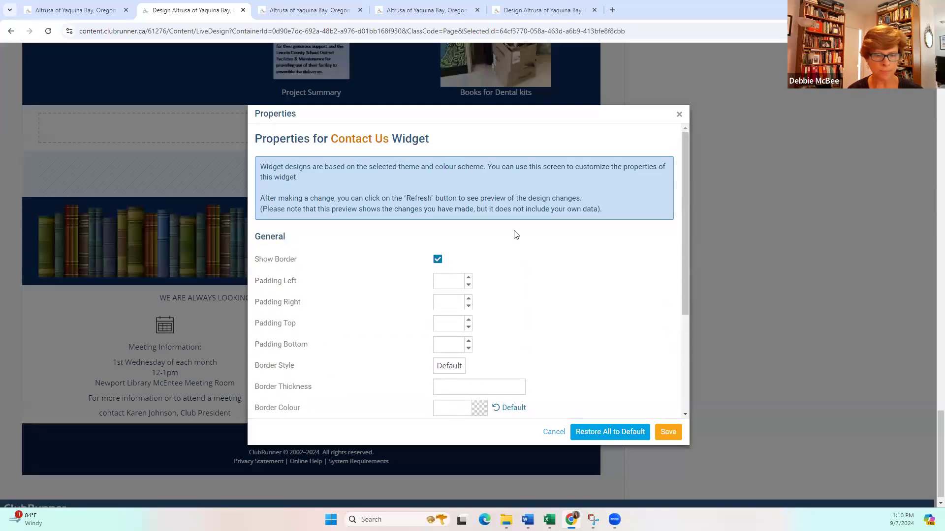
left_click(679, 115)
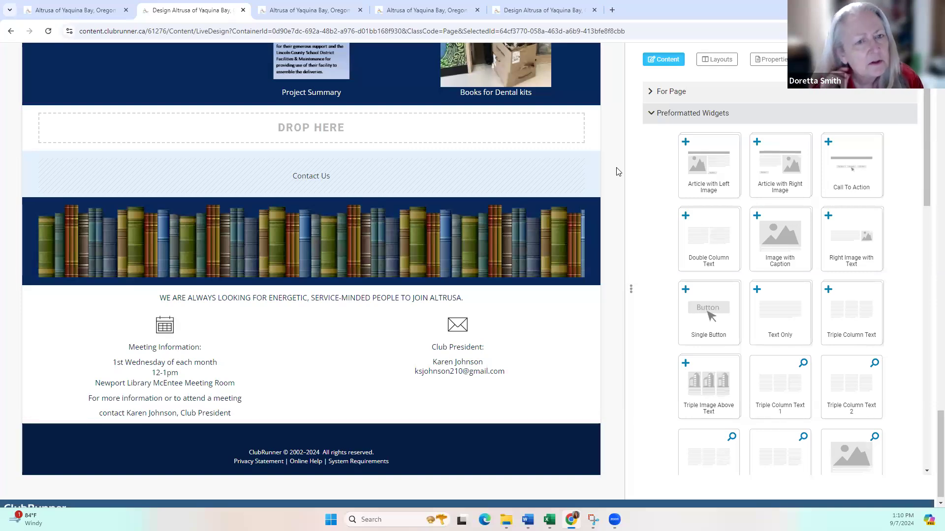
Review the club page from the Service Projects band up through the introduction and Halloween photo to the page header
scroll(613, 260, "up", 15)
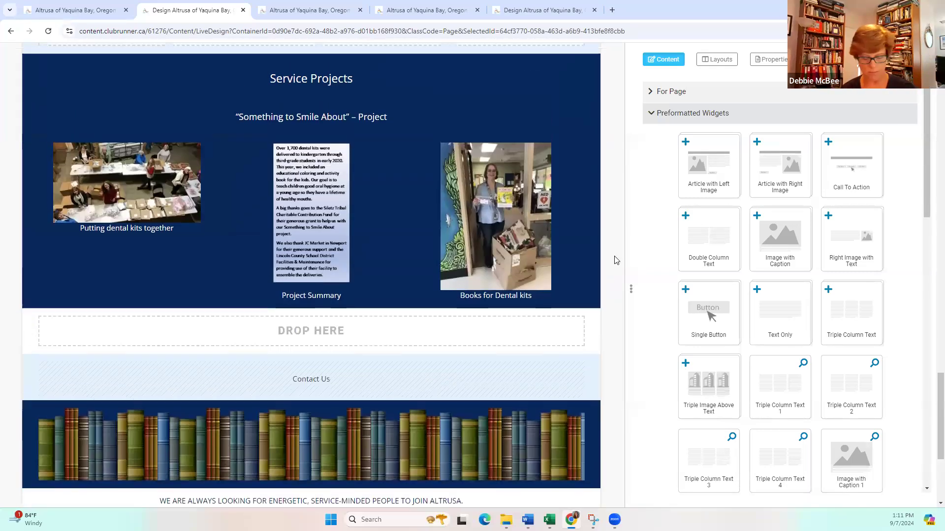
scroll(617, 260, "up", 15)
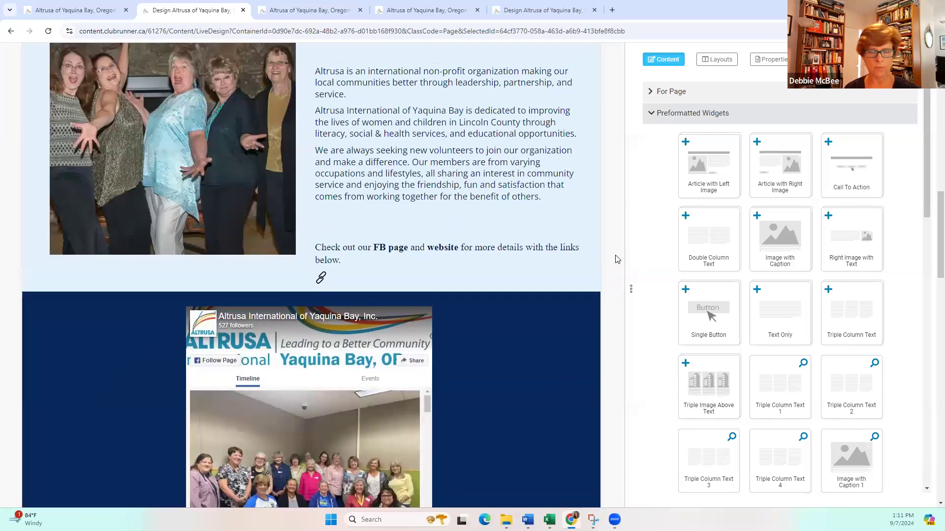
scroll(617, 259, "down", 5)
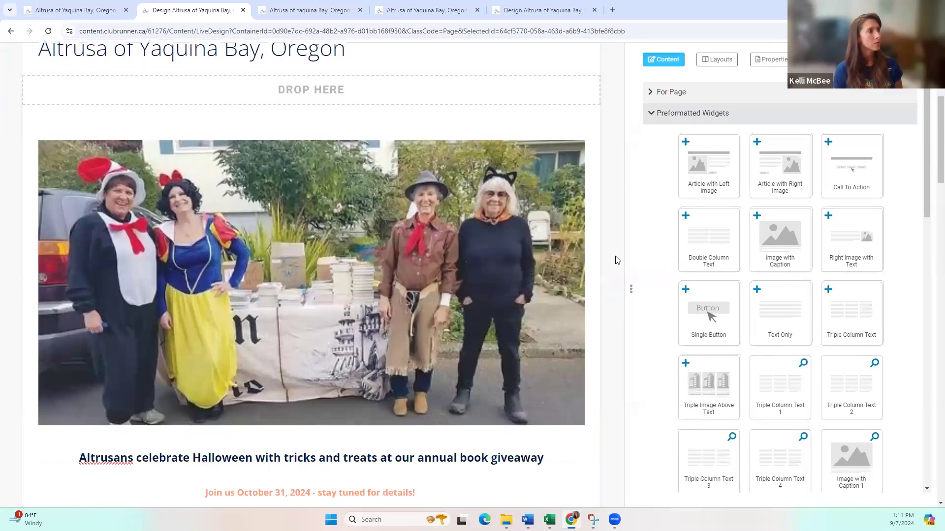
scroll(617, 260, "up", 2)
scroll(616, 260, "down", 3)
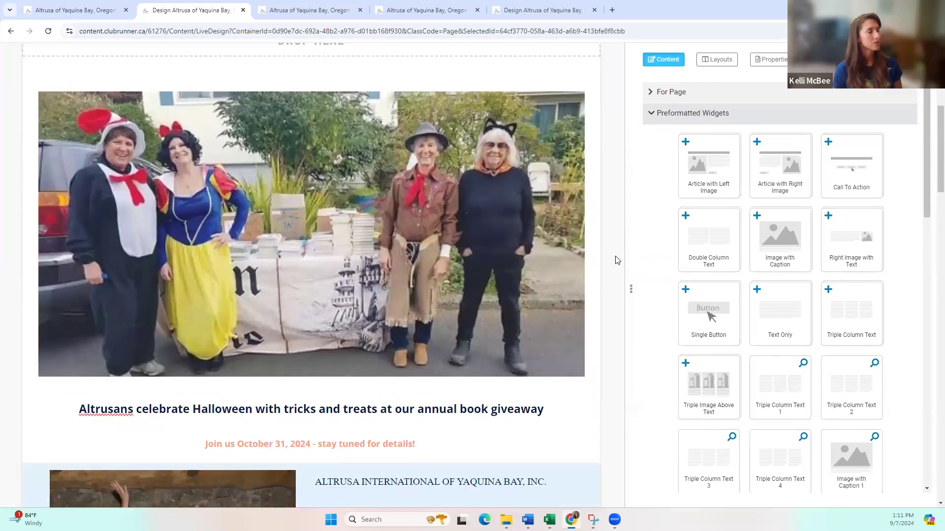
scroll(617, 259, "up", 8)
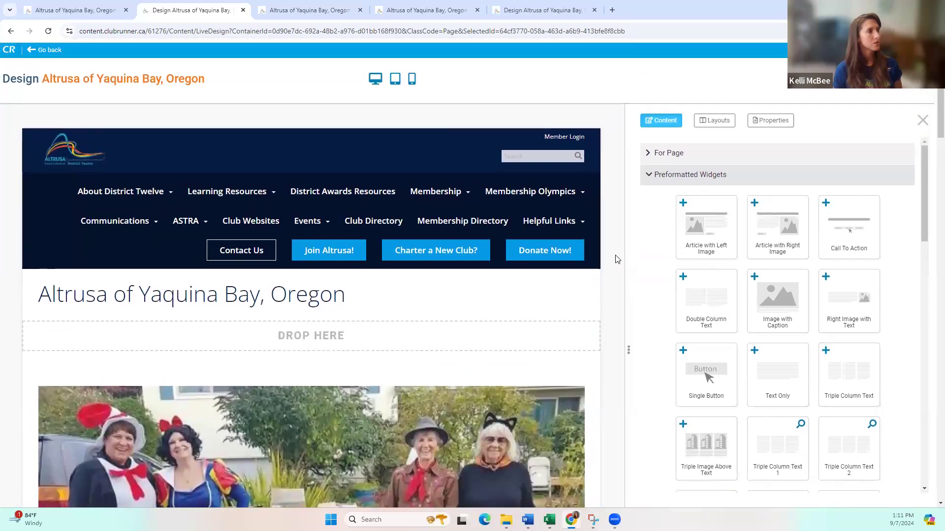
Set the blank line between the Halloween heading and the "Join us October 31, 2024" line to font size 8
scroll(617, 259, "down", 7)
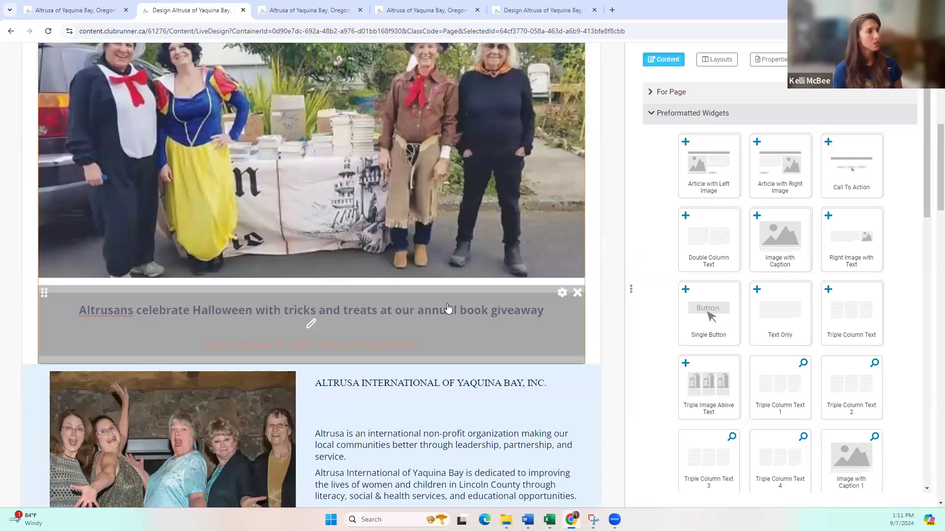
left_click(311, 321)
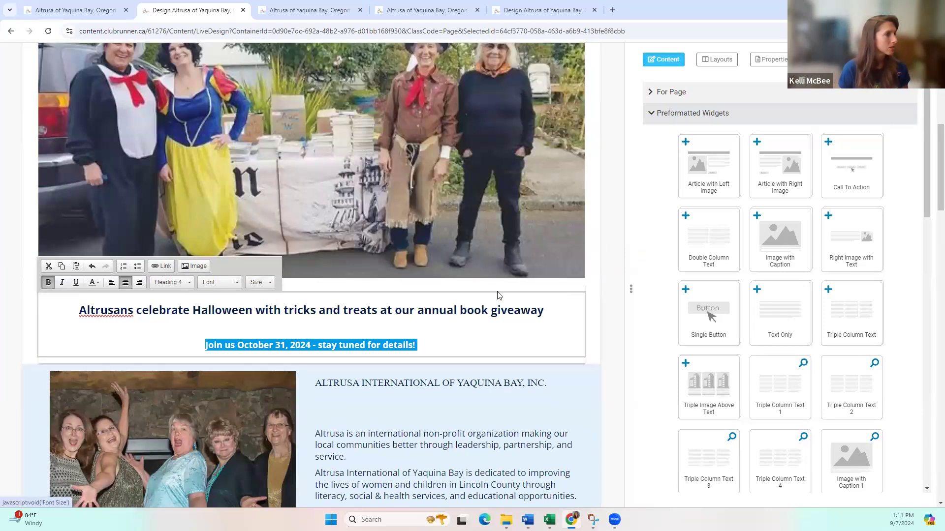
left_click_drag(256, 324, 260, 334)
left_click(260, 335)
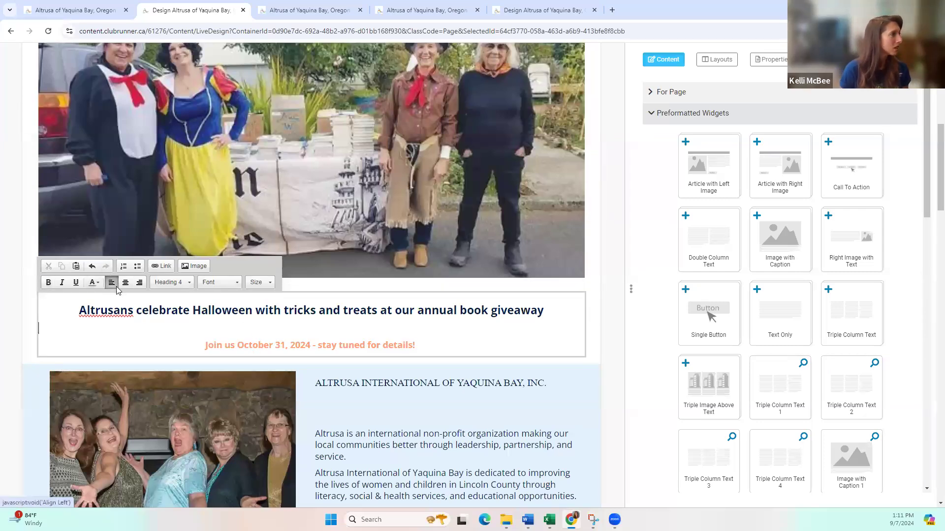
left_click(97, 283)
left_click(98, 285)
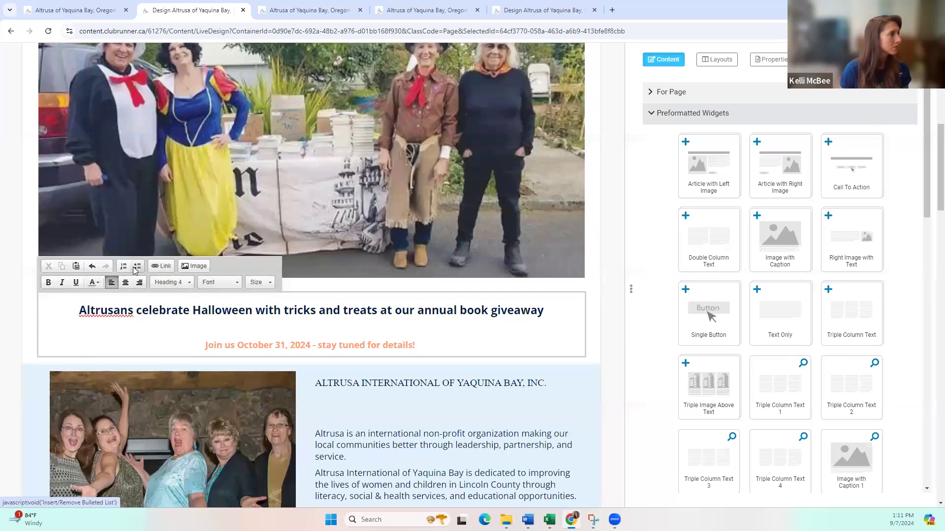
left_click(237, 285)
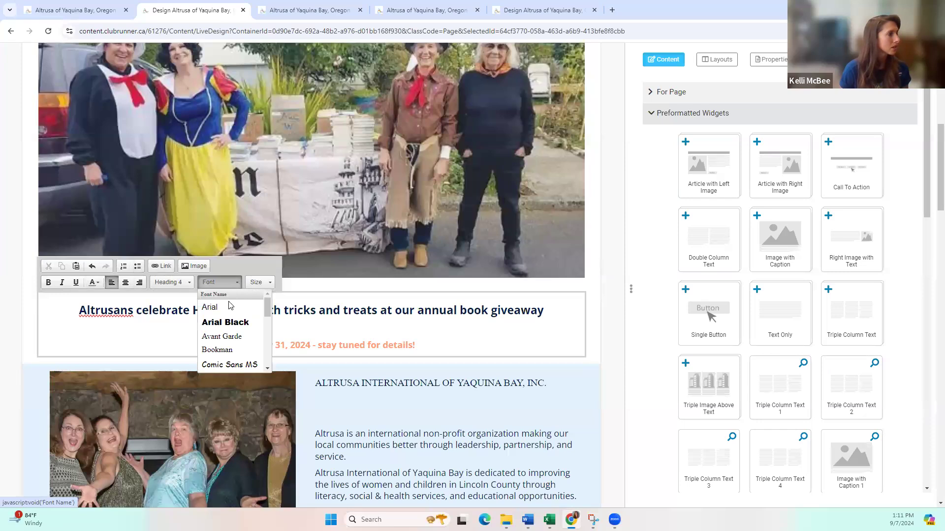
left_click(256, 282)
left_click(257, 307)
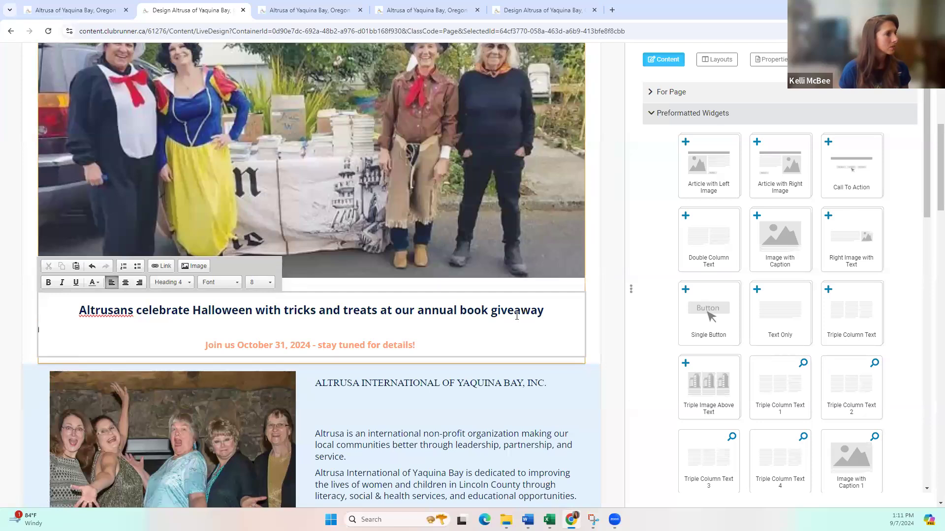
Reapply font size 8 to the blank line selected from the end of the Halloween heading, and leave the text block
left_click(195, 344)
left_click(259, 282)
left_click(257, 307)
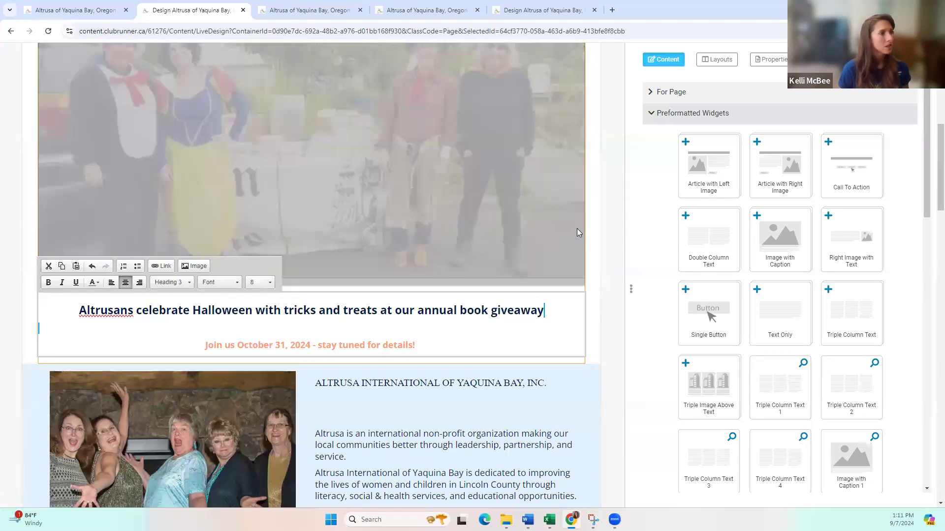
left_click(621, 239)
left_click(619, 235)
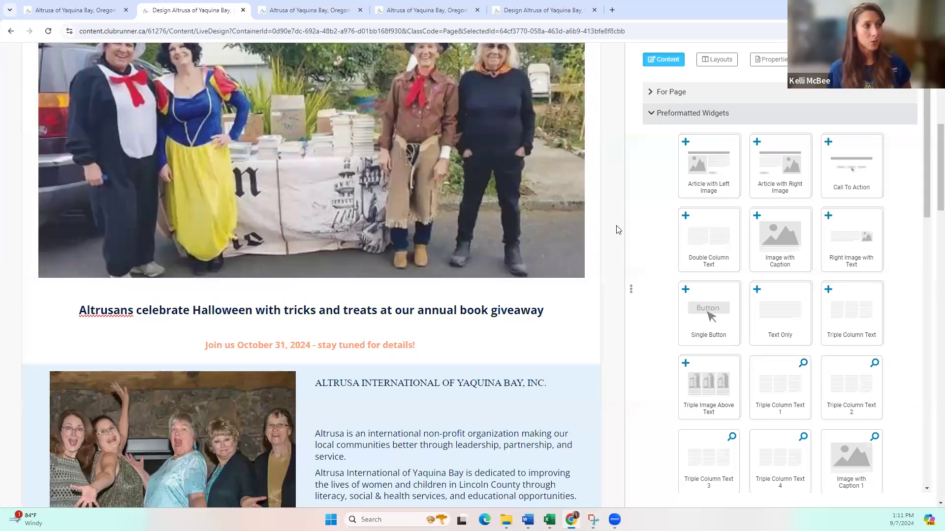
Review the page from the Halloween heading down to the golf course group photo and back up to the page title
scroll(577, 265, "down", 4)
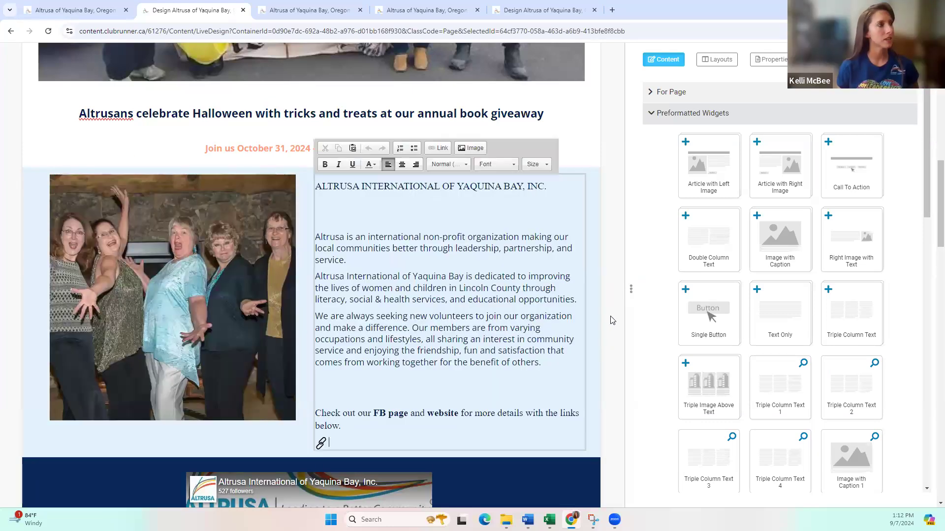
scroll(613, 326, "down", 6)
scroll(619, 314, "down", 6)
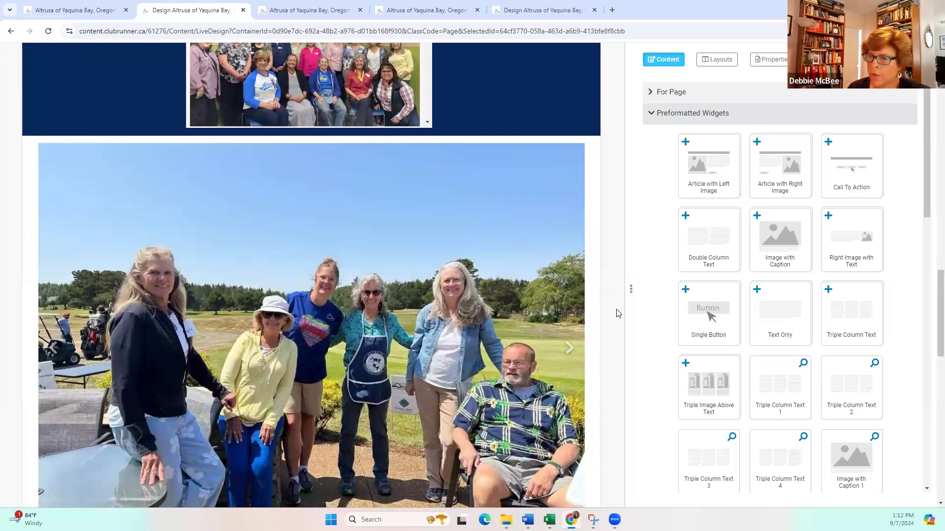
scroll(625, 304, "up", 15)
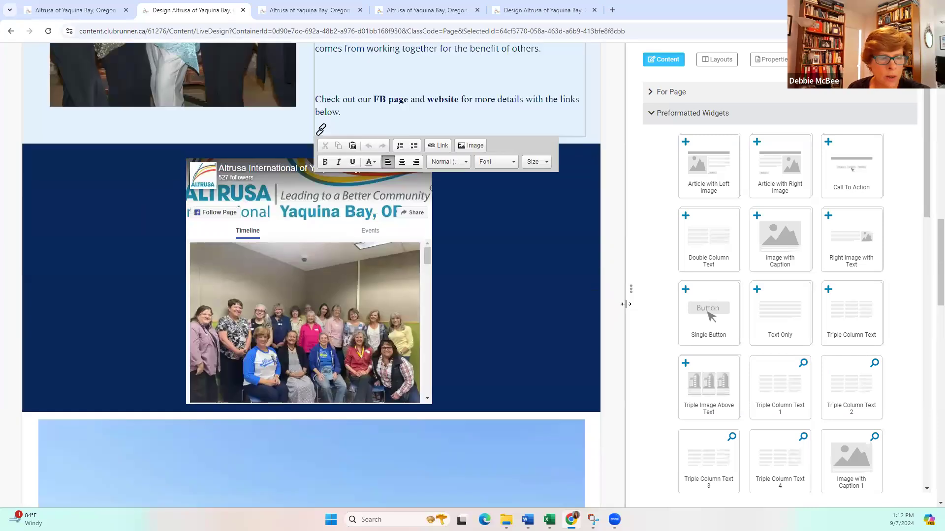
scroll(626, 304, "up", 6)
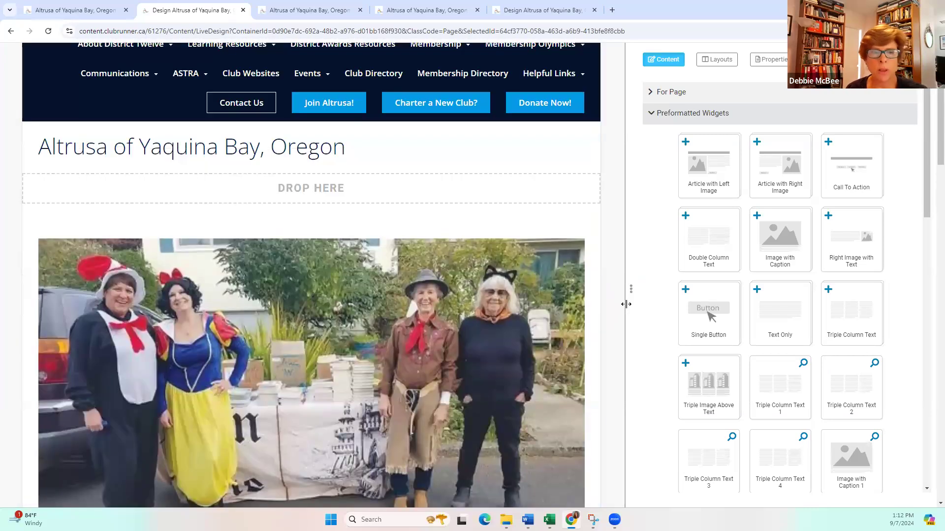
scroll(615, 308, "down", 16)
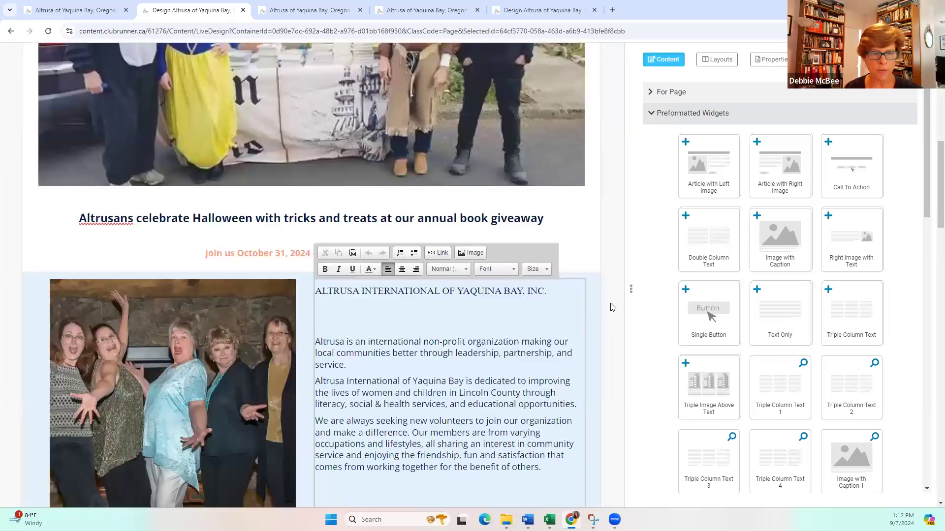
scroll(247, 313, "up", 5)
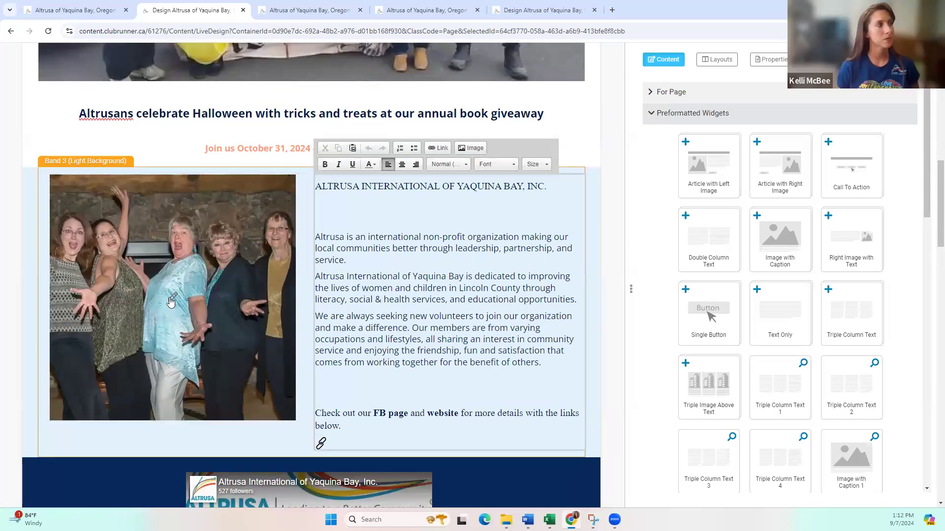
Start adding an image to the introduction band's photo block and open the image library at the Yaquina Bay folder
left_click(170, 297)
left_click(193, 147)
left_click(541, 202)
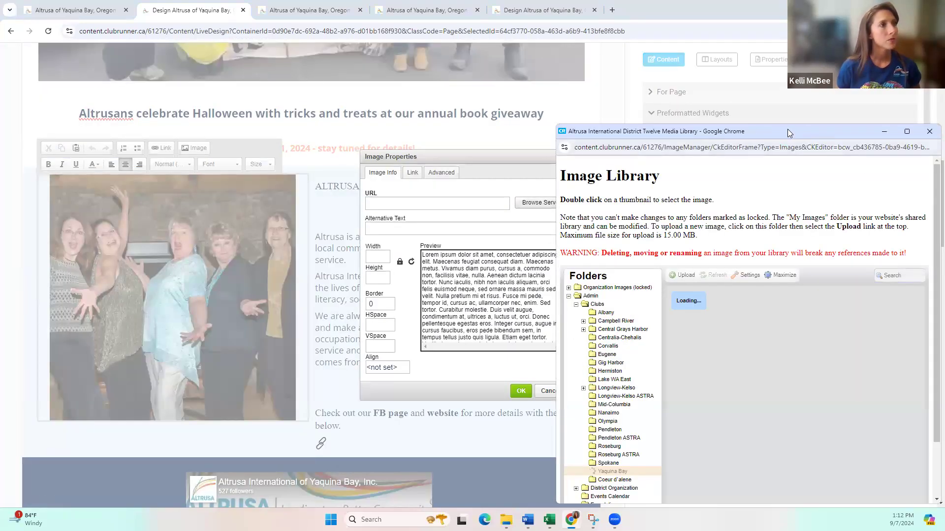
left_click_drag(788, 130, 409, 54)
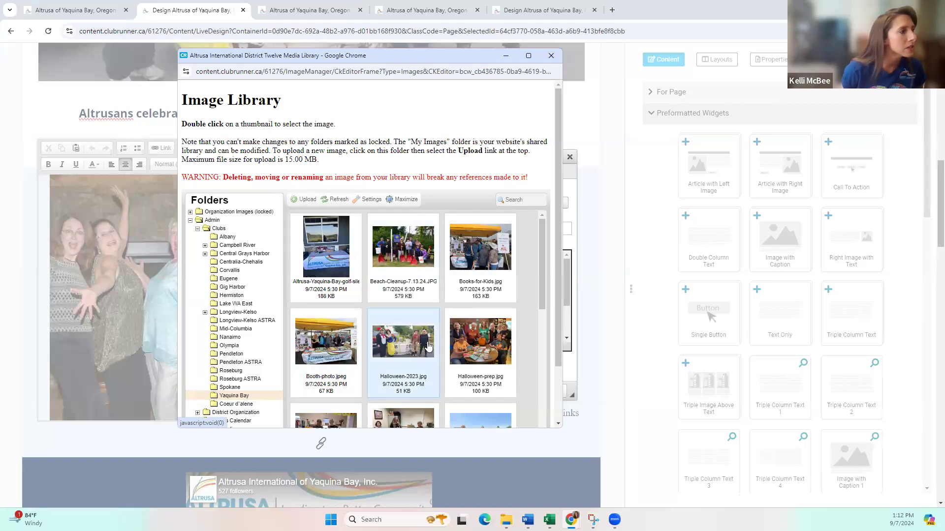
Look through the photos in the Yaquina Bay folder in an enlarged image library window, then close the library
scroll(512, 287, "down", 1)
scroll(518, 280, "down", 3)
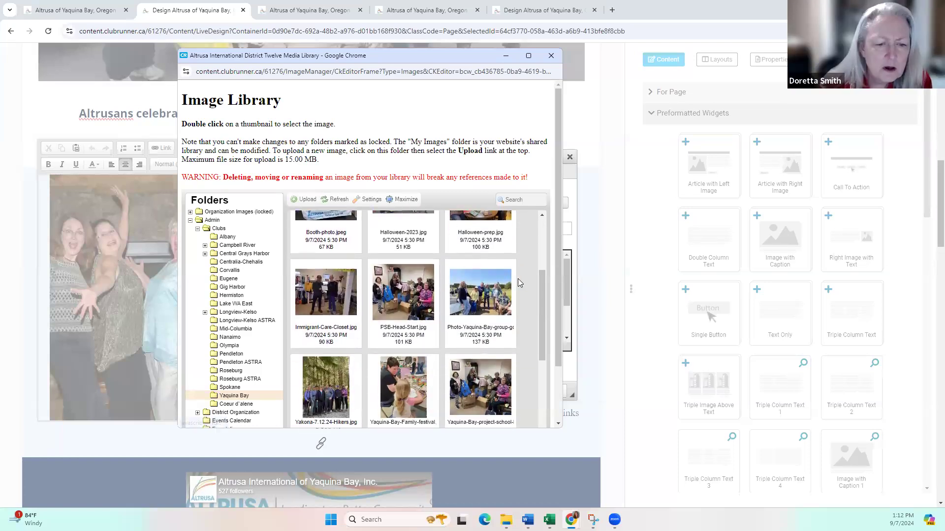
scroll(521, 278, "down", 2)
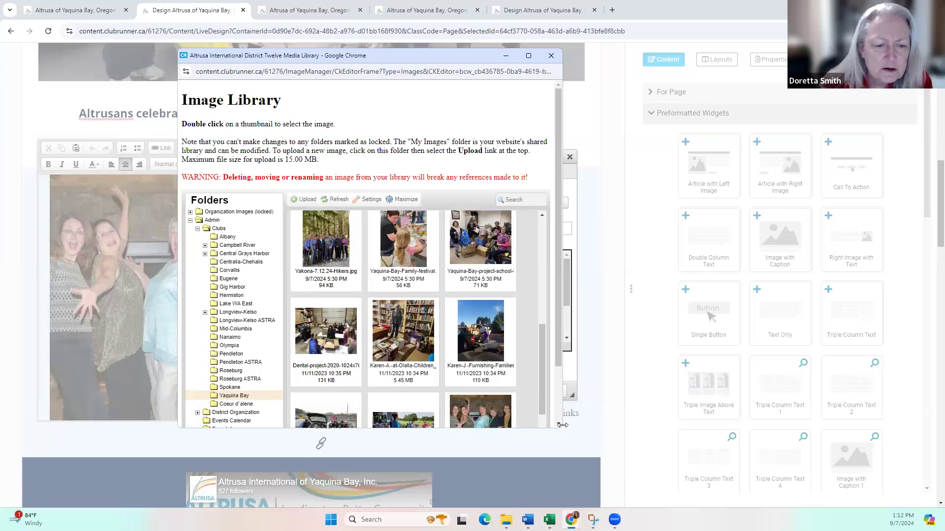
left_click_drag(562, 425, 856, 417)
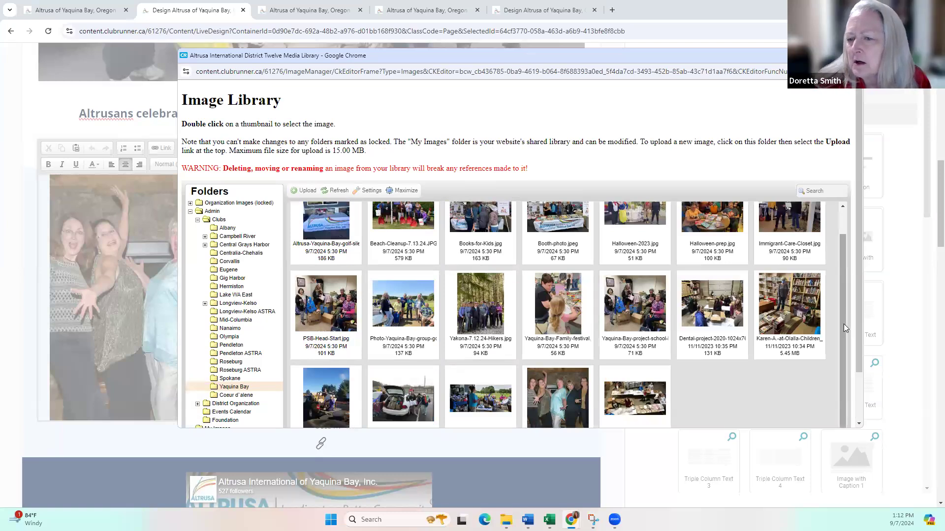
left_click_drag(843, 324, 842, 285)
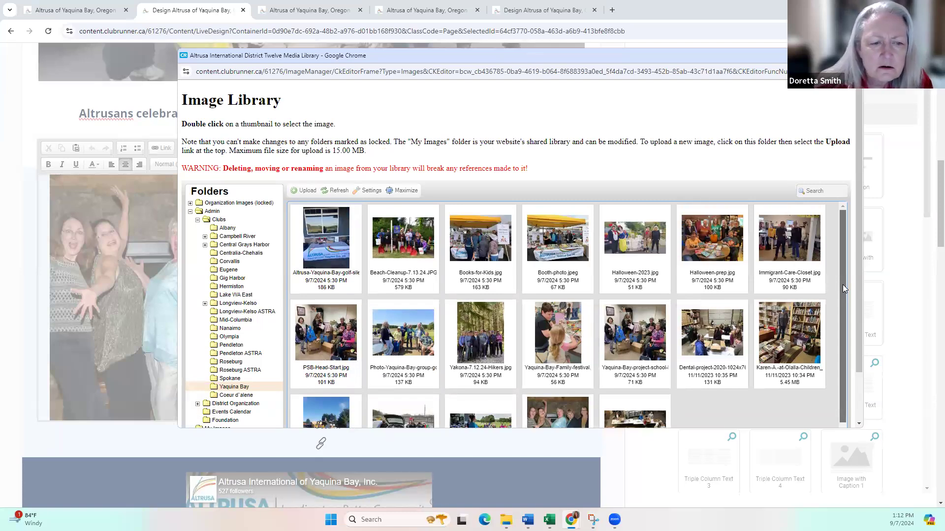
left_click_drag(842, 284, 843, 315)
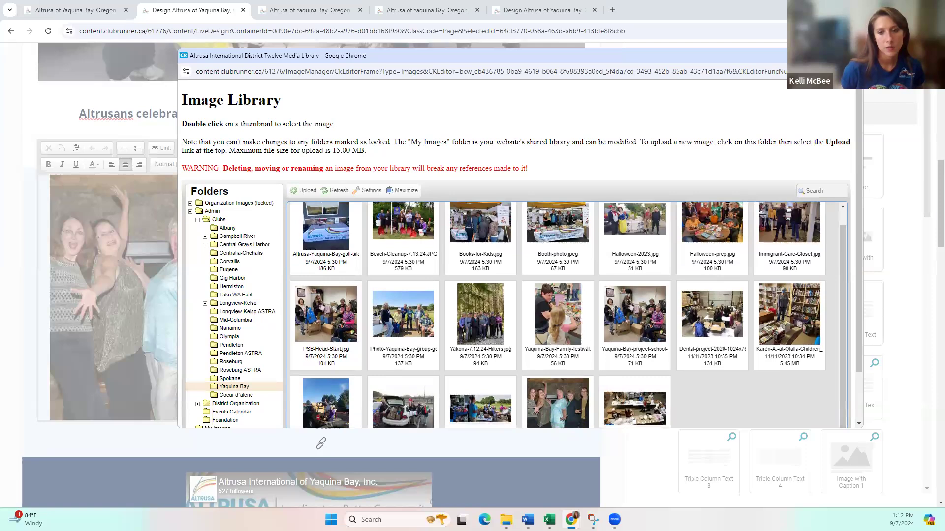
left_click(852, 56)
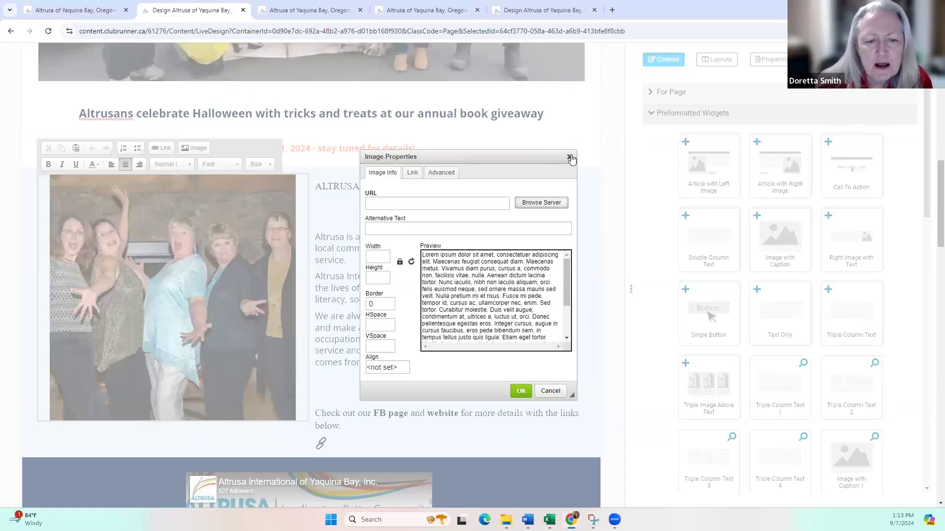
Insert Beach-Cleanup-7.13.24.JPG from the Yaquina Bay folder into the introduction band's photo block
left_click(525, 206)
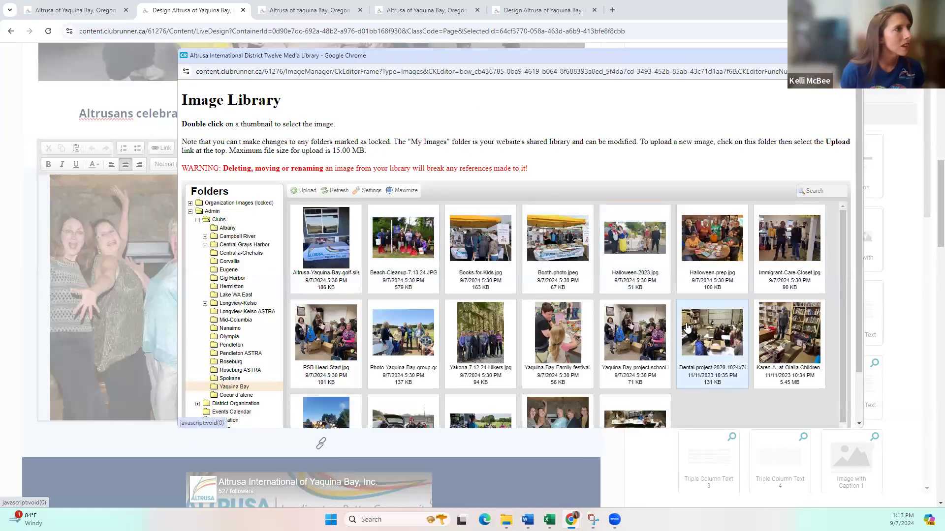
left_click(398, 250)
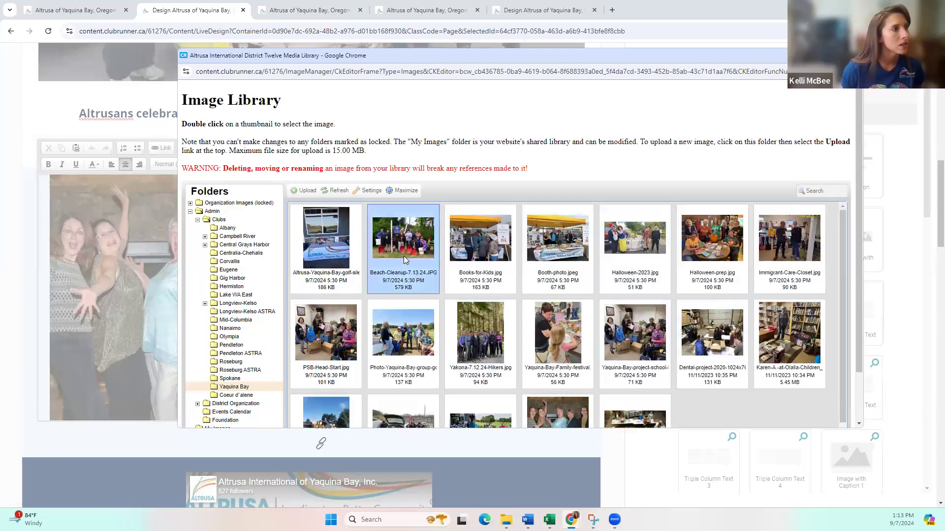
double_click(403, 256)
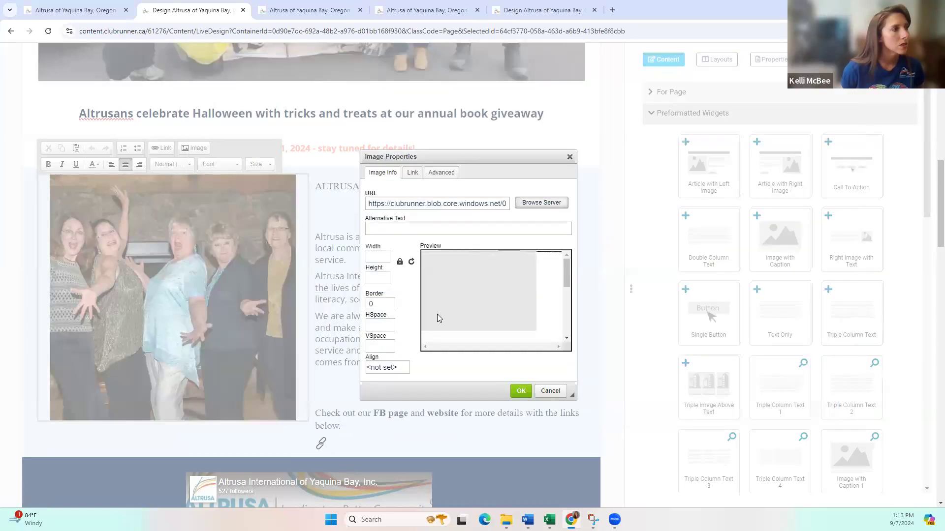
left_click(520, 391)
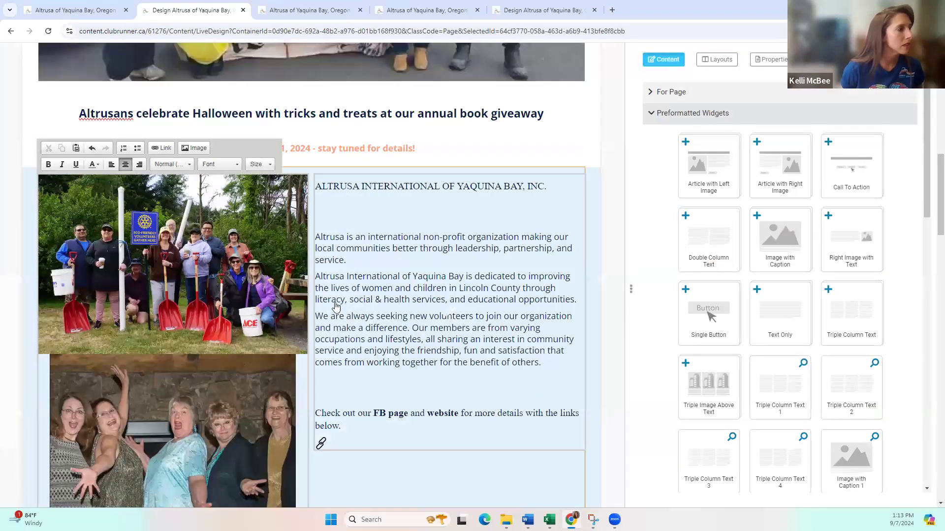
Delete the old photo of five women below the beach cleanup photo in the introduction band
scroll(338, 307, "down", 1)
scroll(184, 392, "down", 1)
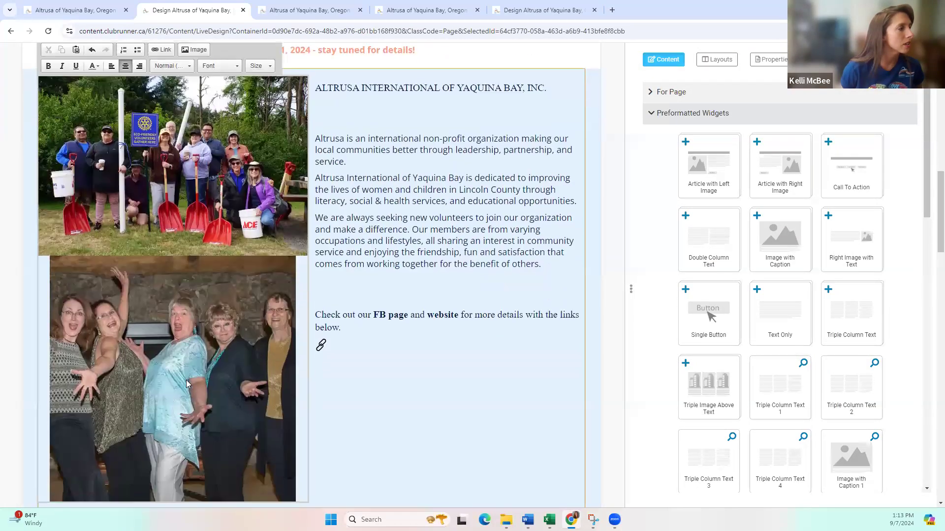
left_click(182, 371)
left_click(416, 426)
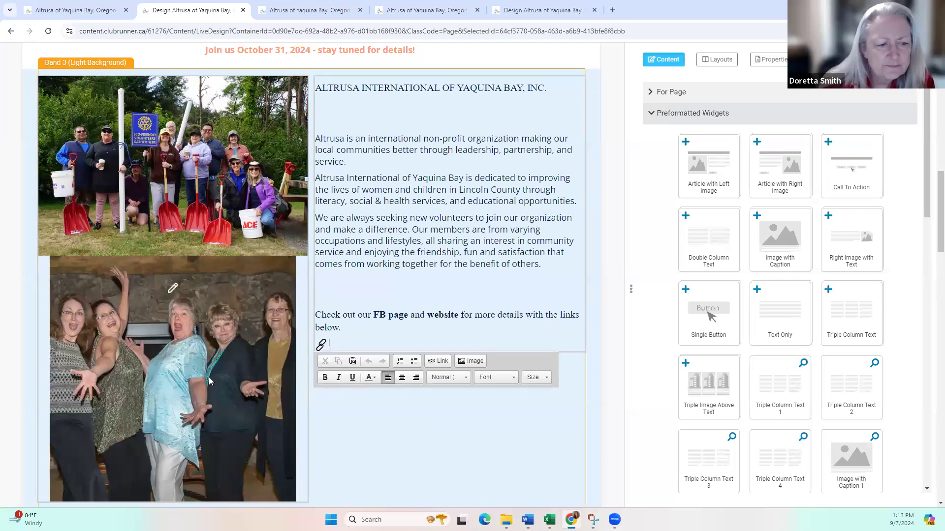
left_click(211, 375)
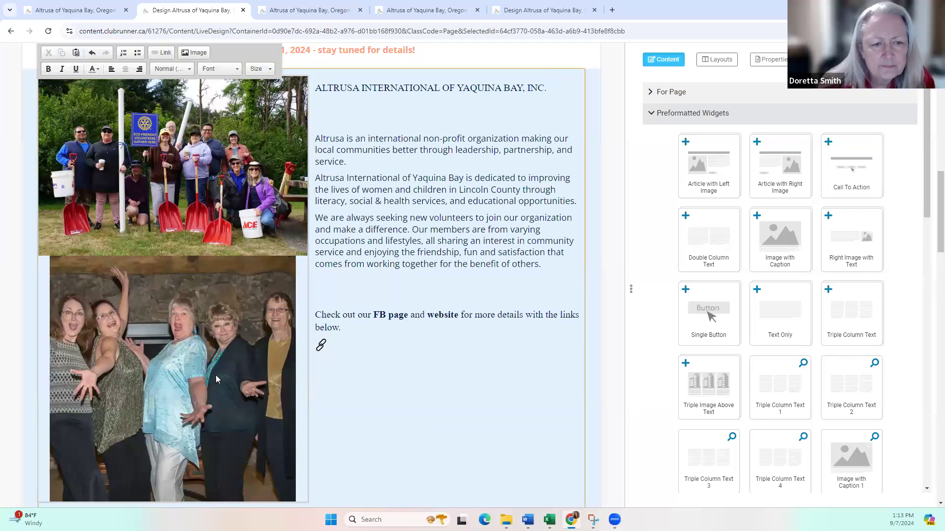
left_click(300, 348)
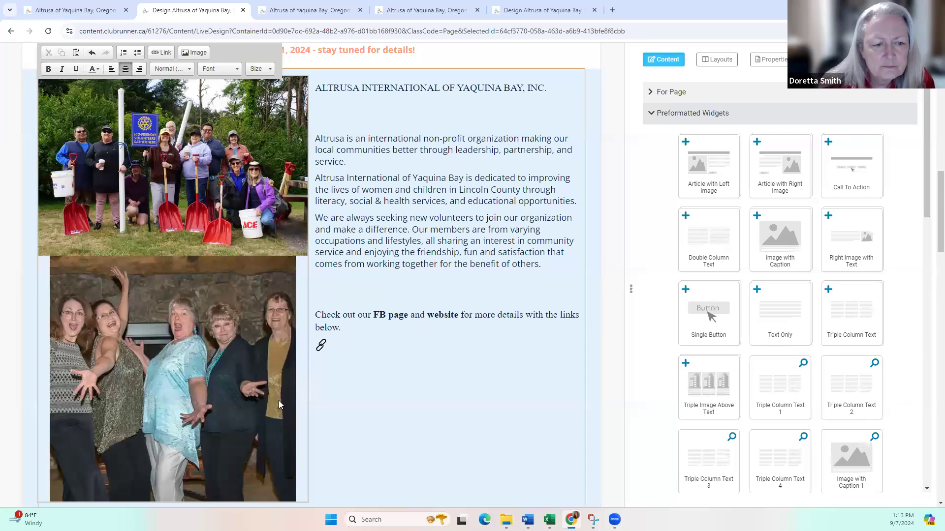
scroll(278, 408, "down", 3)
left_click_drag(249, 309, 297, 327)
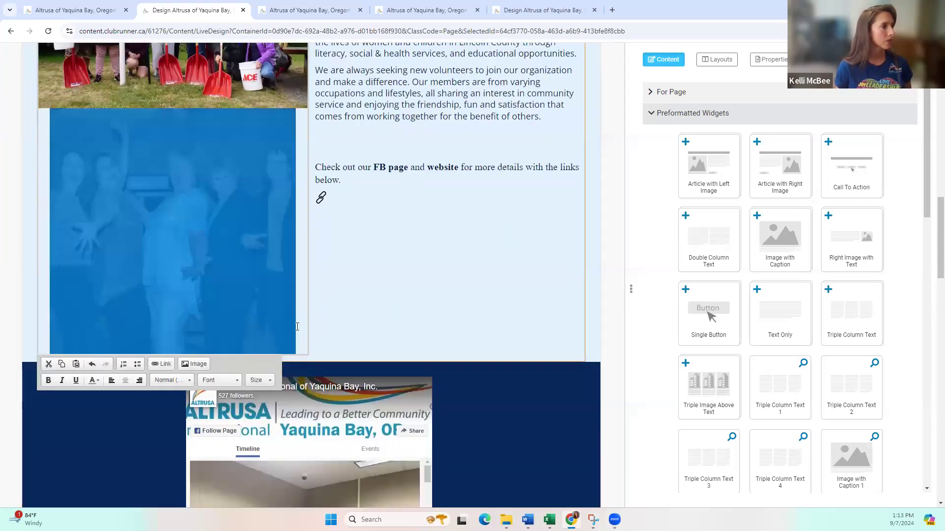
key("Delete")
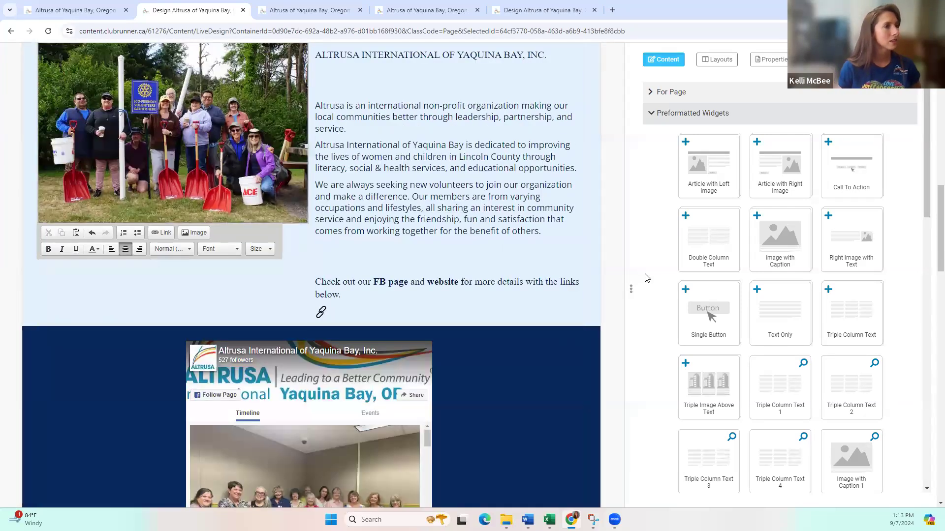
left_click(609, 272)
Leave the introduction text block and review the band with its beach cleanup photo, the Facebook feed below and the Halloween section above
scroll(619, 276, "up", 1)
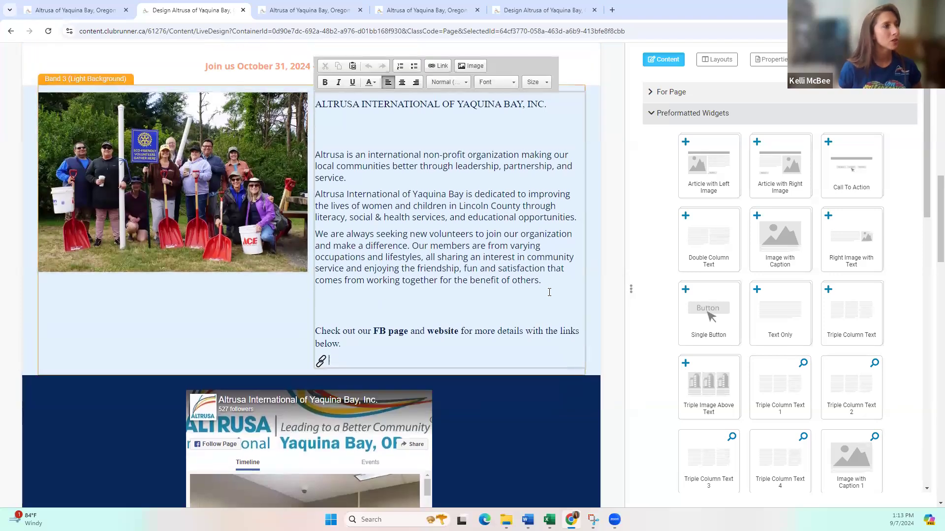
scroll(428, 275, "up", 2)
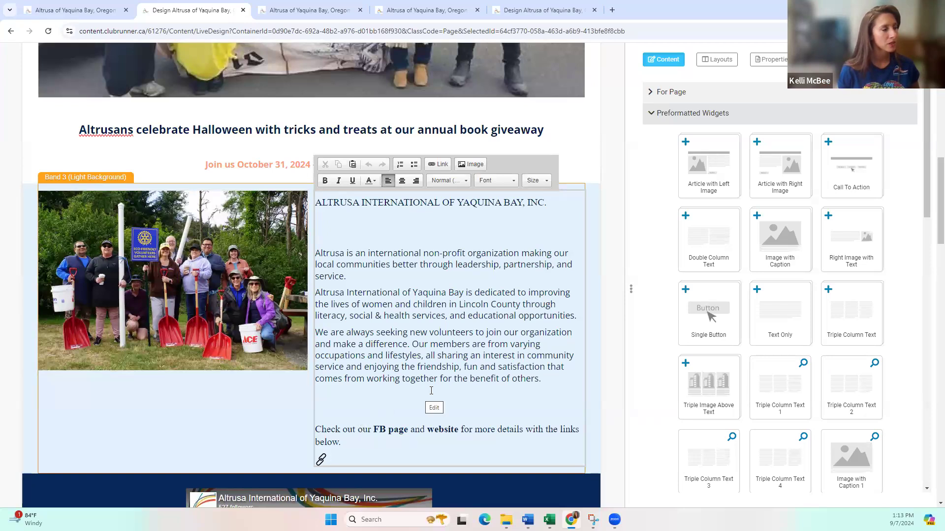
scroll(430, 393, "down", 5)
scroll(352, 279, "down", 4)
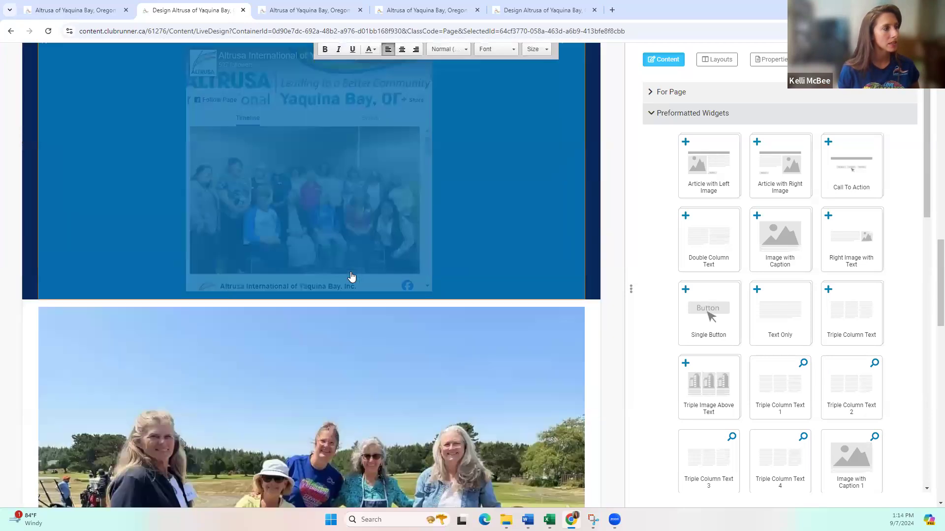
scroll(615, 299, "up", 5)
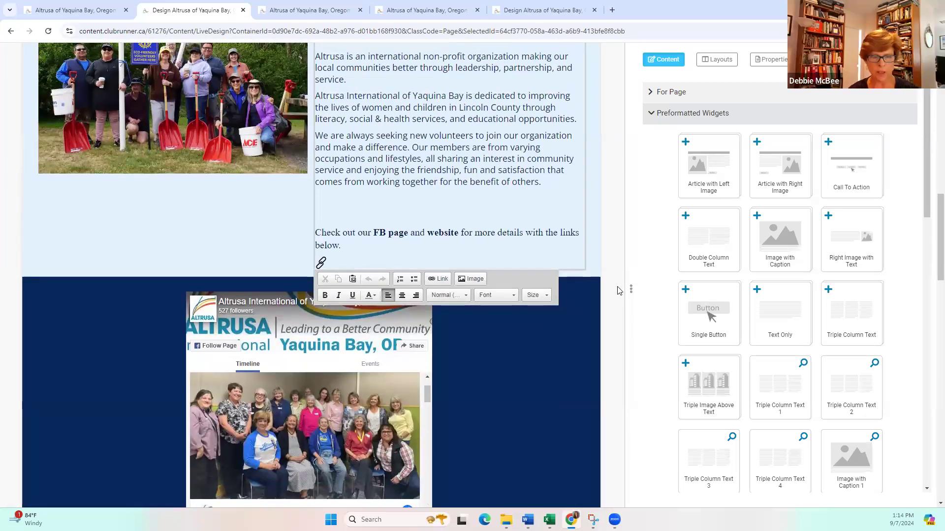
left_click(605, 219)
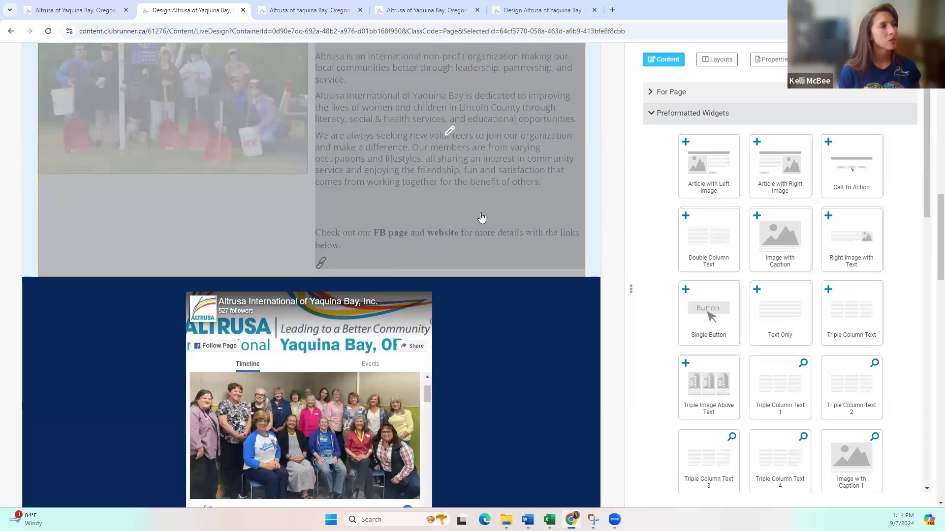
scroll(515, 240, "up", 3)
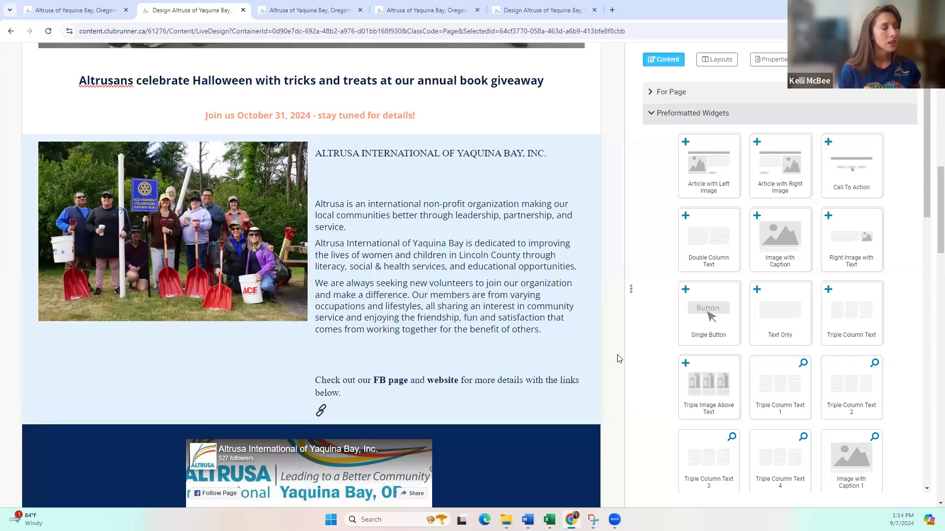
scroll(615, 362, "down", 1)
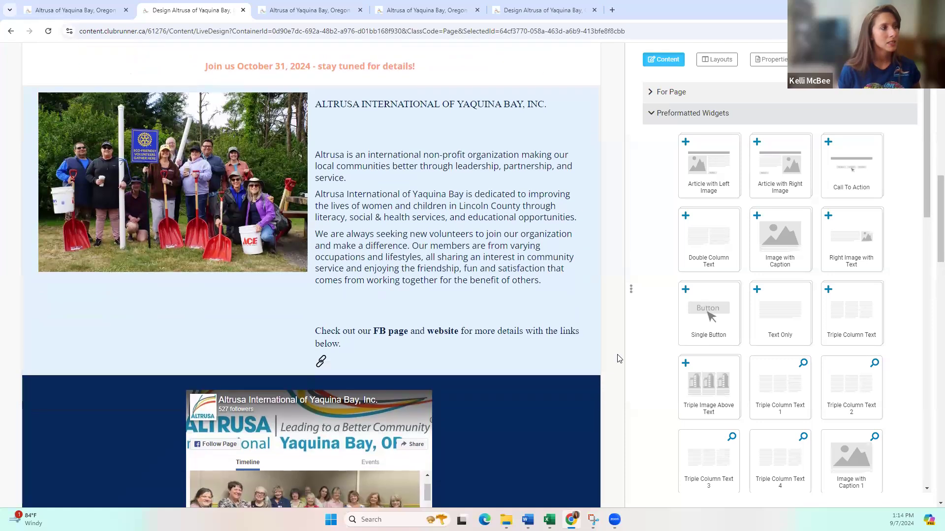
scroll(619, 359, "down", 2)
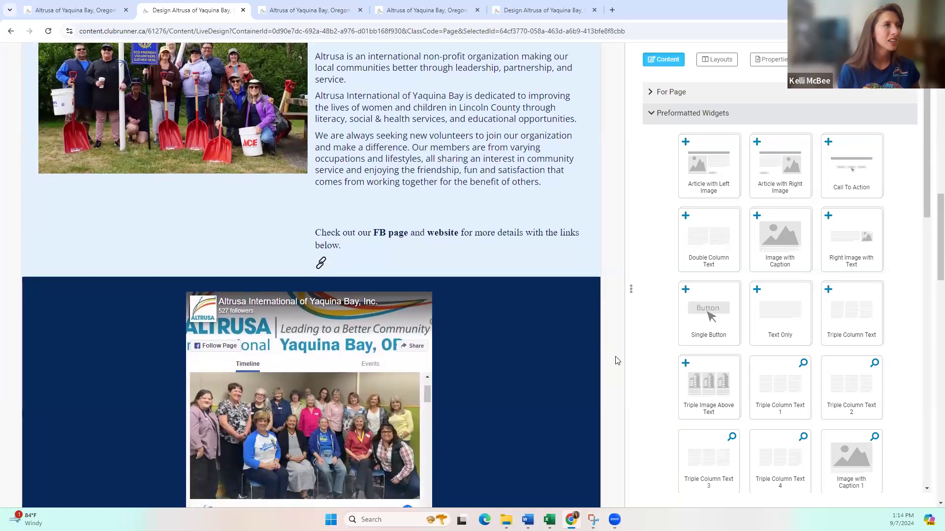
scroll(615, 360, "up", 6)
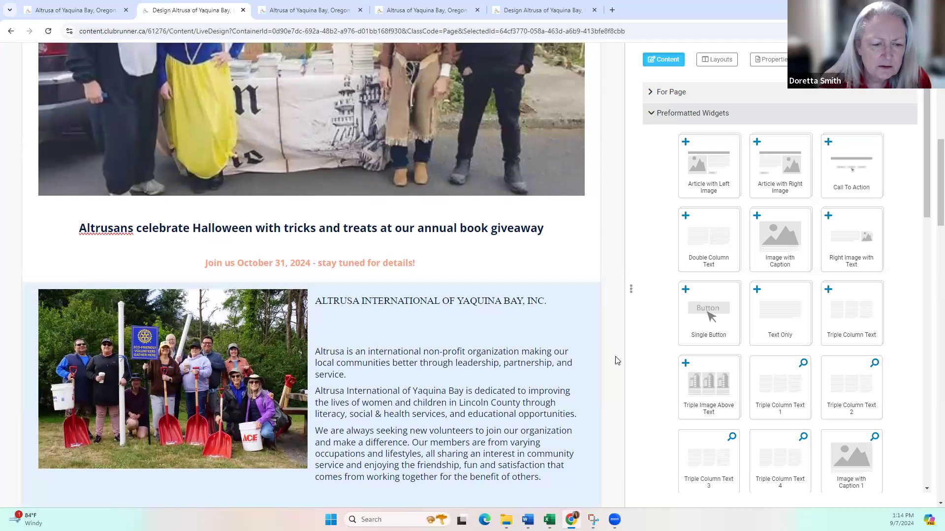
Check the link settings of the small link icon below the introduction text, then close its image properties without changes
scroll(618, 361, "down", 3)
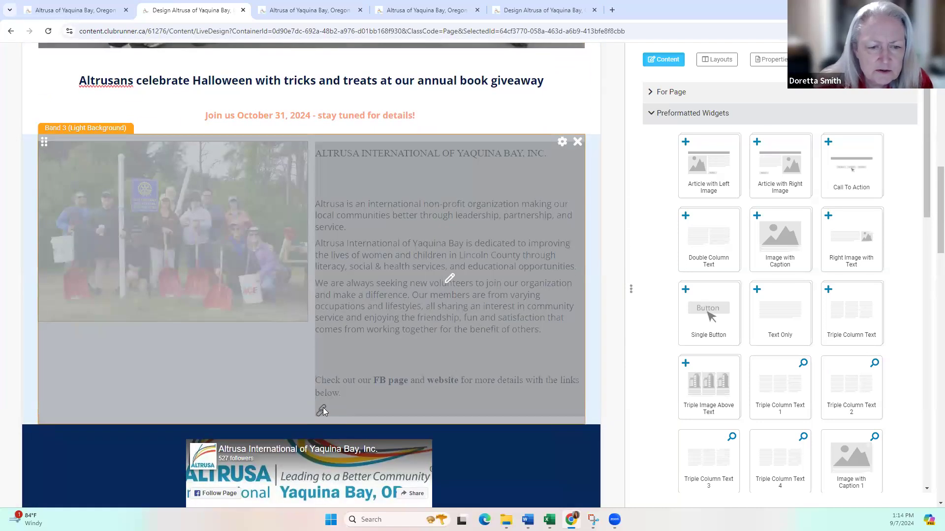
left_click(439, 324)
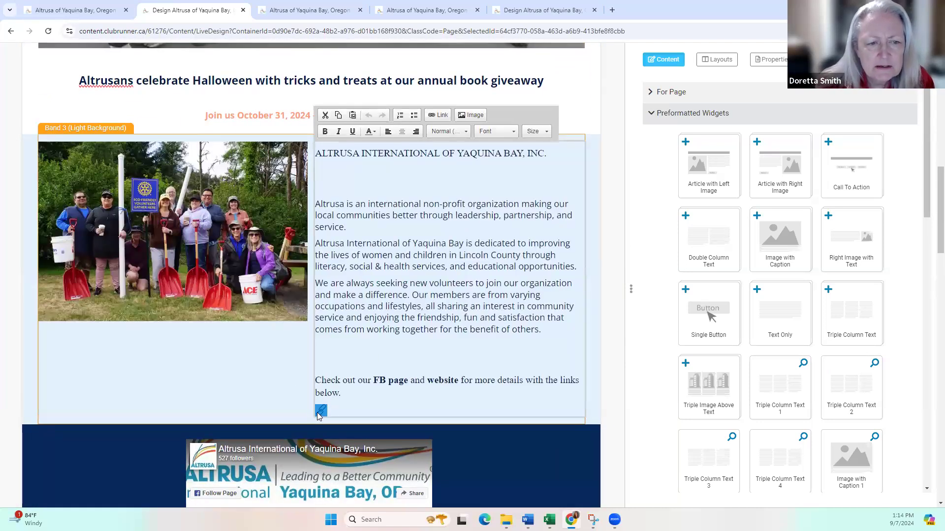
double_click(318, 411)
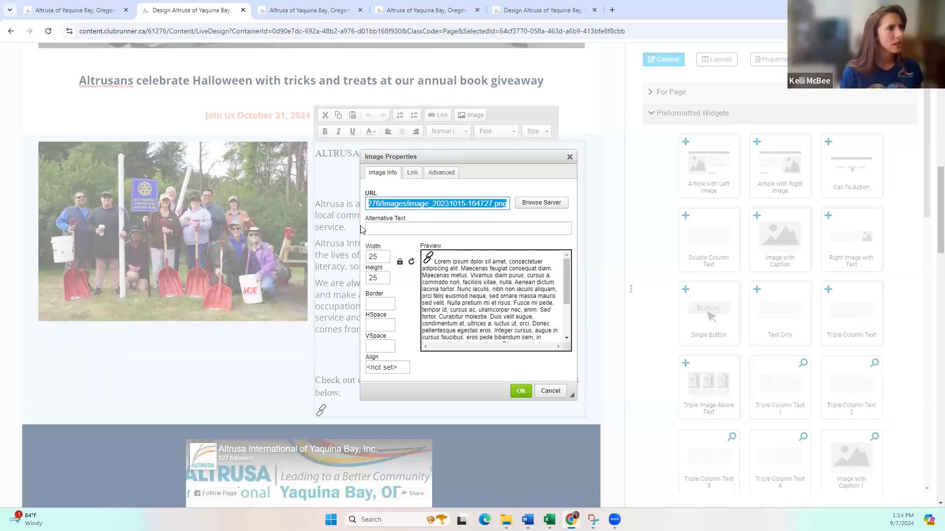
left_click(413, 173)
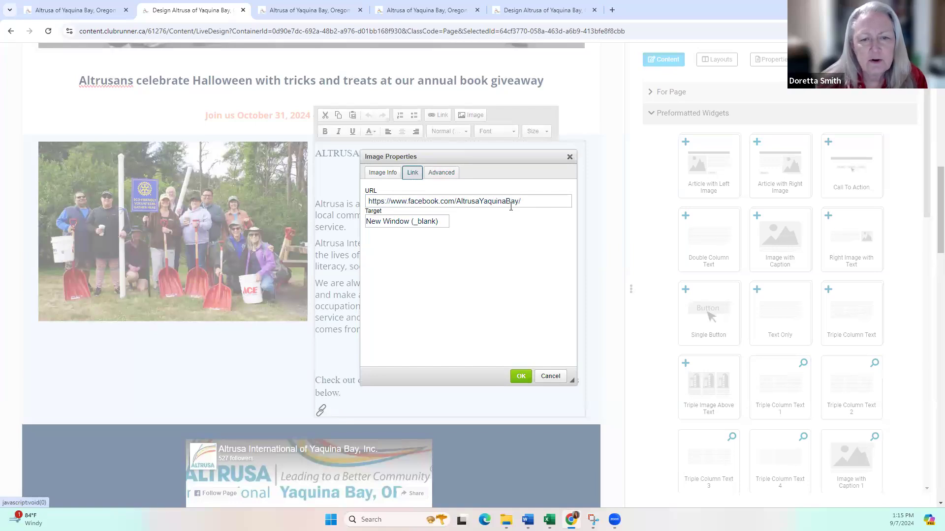
left_click(569, 157)
scroll(568, 240, "down", 5)
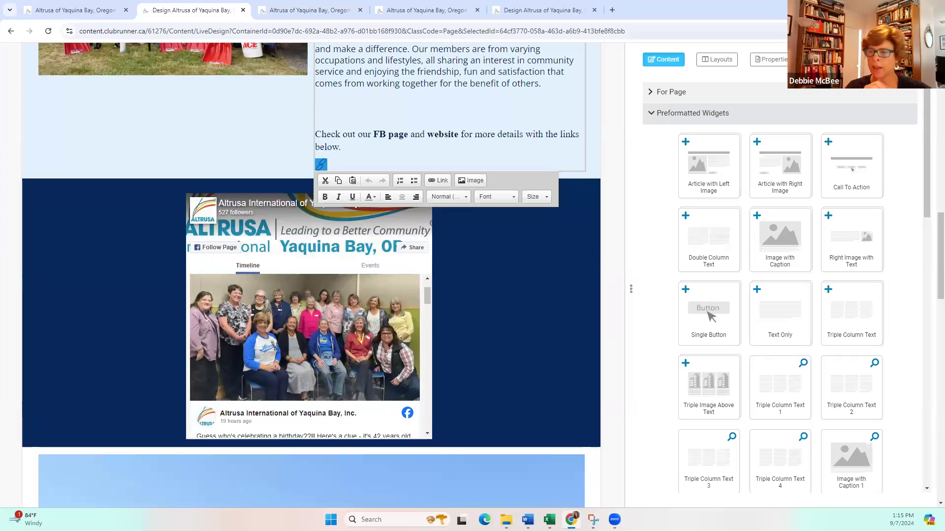
Restore the browser window from full screen and enlarge it in width and height so the page and widgets fit
left_click(911, 10)
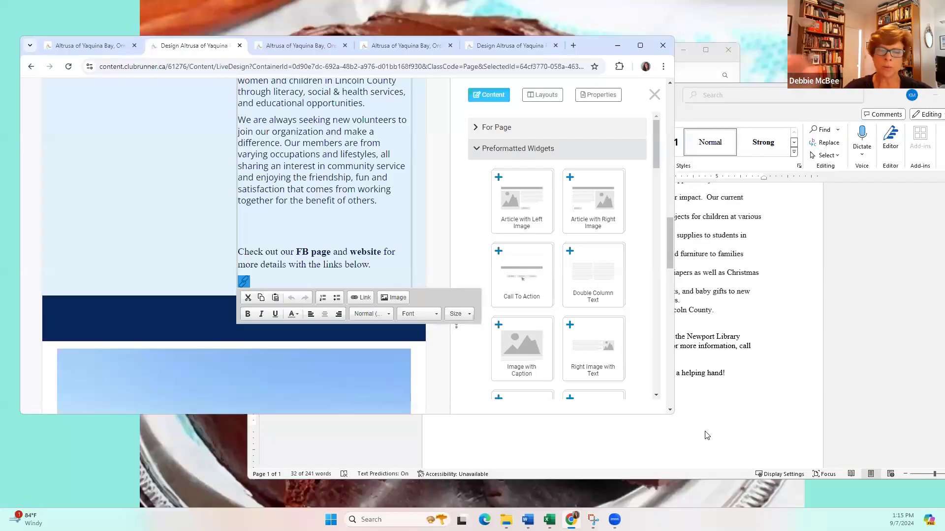
left_click_drag(675, 413, 908, 413)
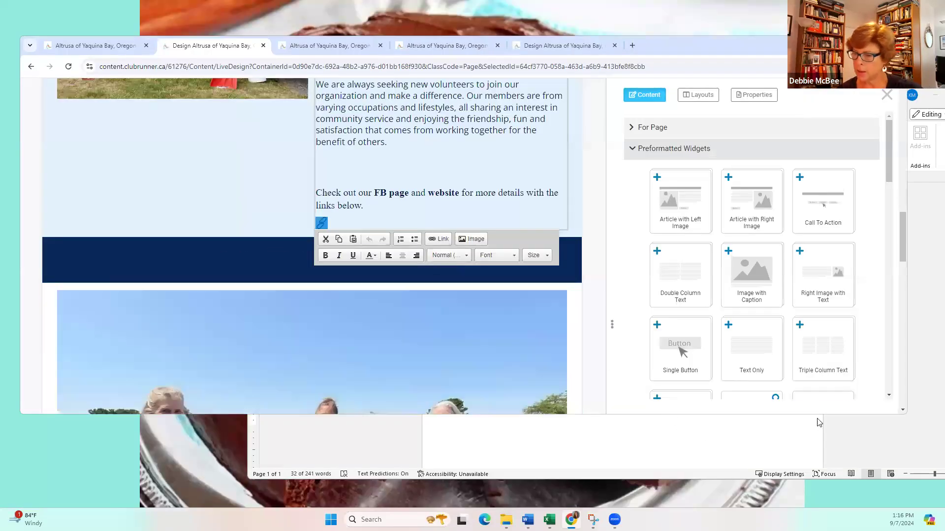
left_click_drag(826, 415, 826, 506)
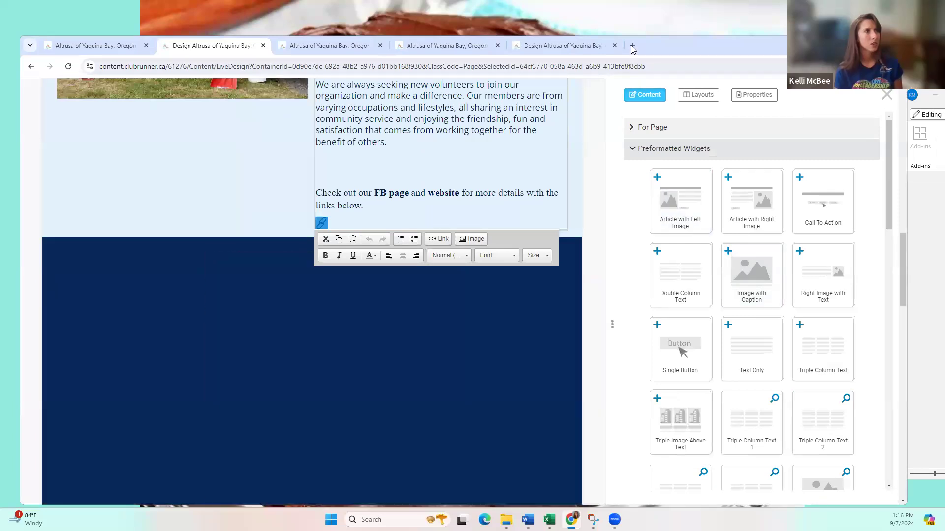
Open a new browser tab and enter "singupgenius" as the web search
left_click(633, 45)
type("singup")
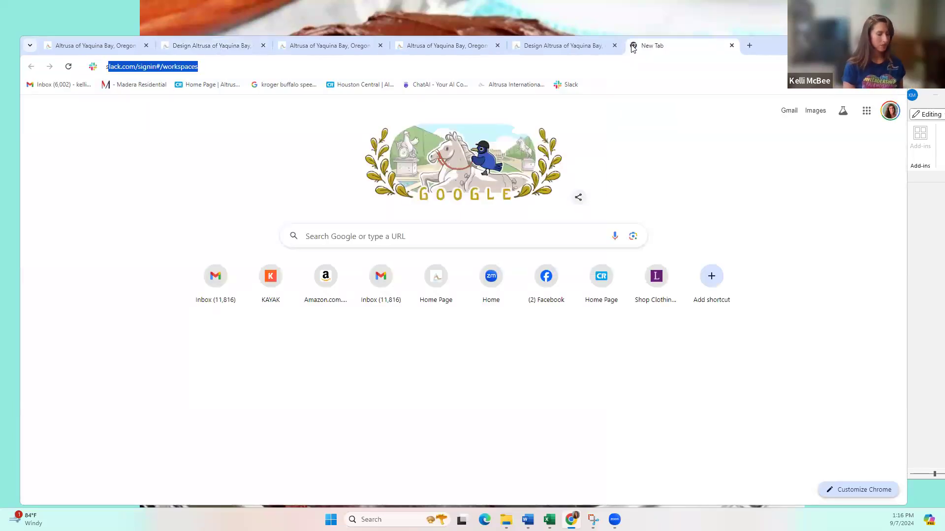
type("genius")
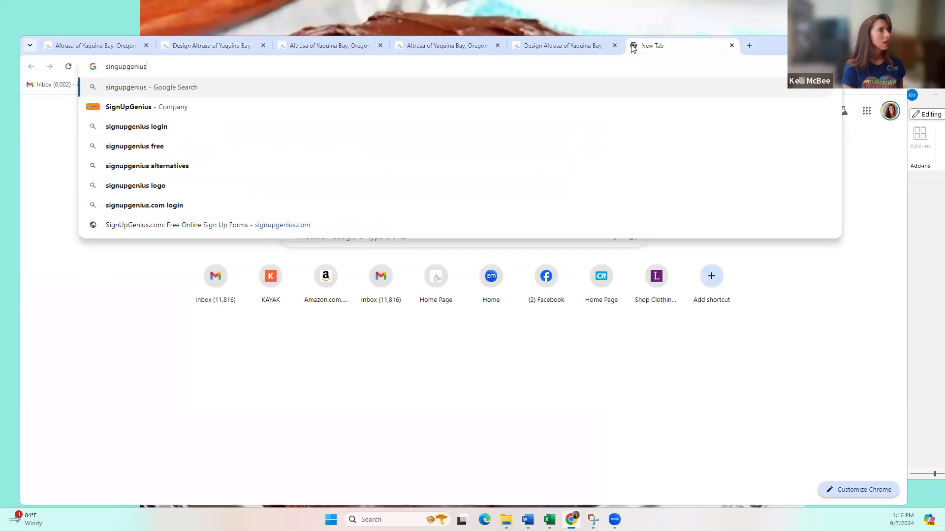
Search the web for SignUpGenius, open its website and bring up the login page
key("Return")
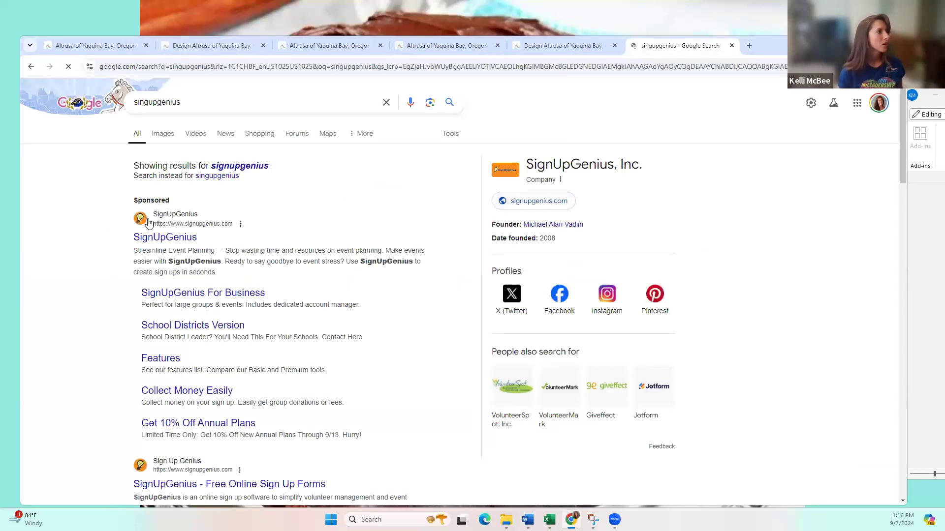
left_click(173, 243)
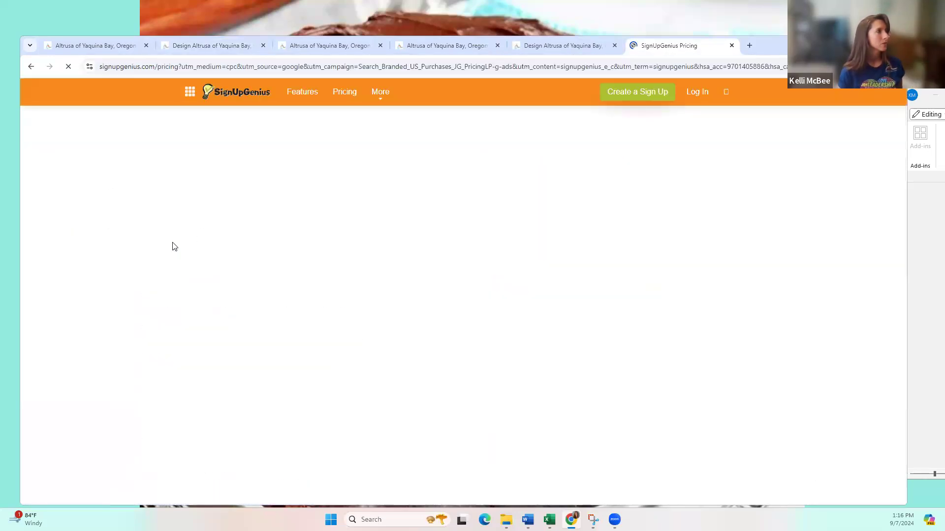
left_click(689, 92)
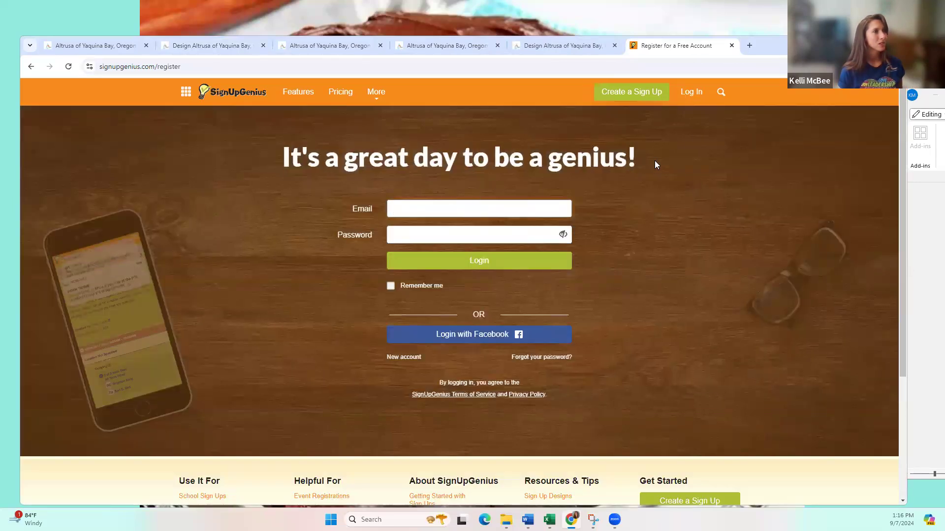
Return to the SignUpGenius pricing page, dismiss the promotional deal pop-up and select the page's web address
left_click(32, 68)
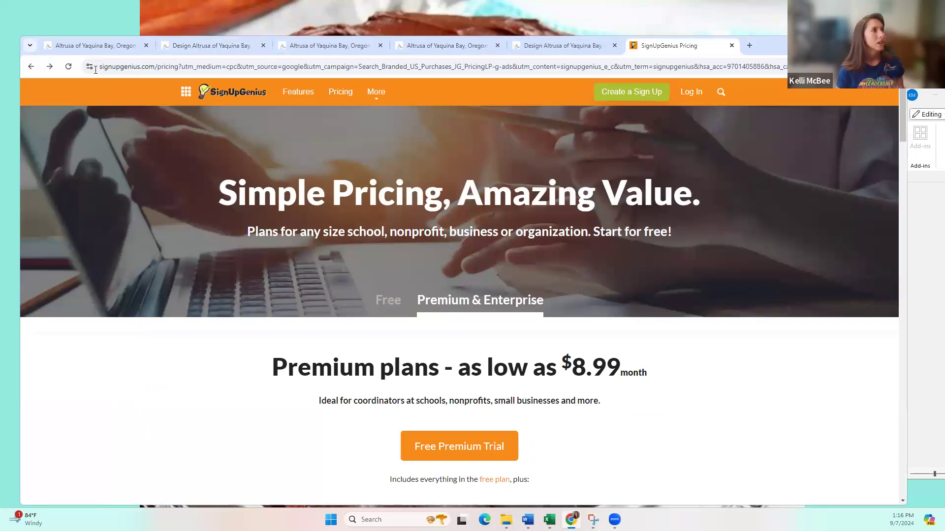
left_click(125, 66)
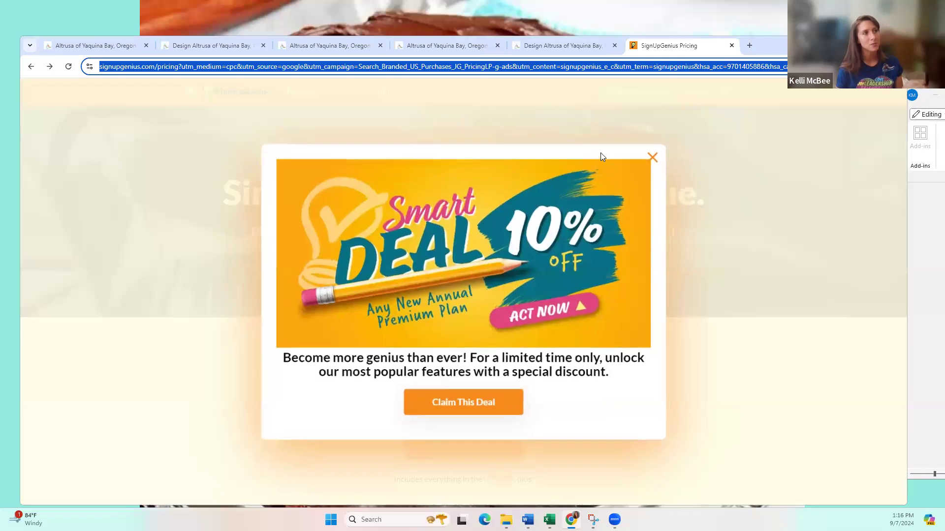
left_click(647, 161)
left_click(610, 66)
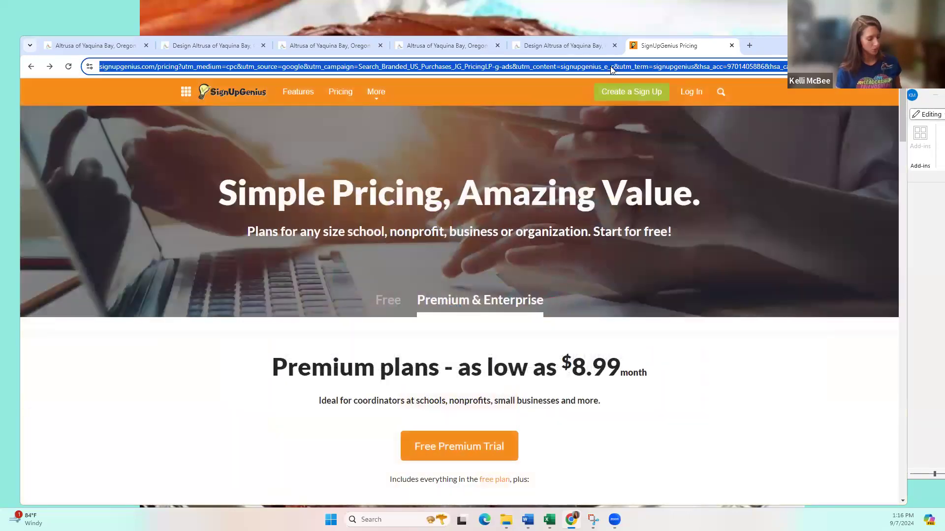
On the Altrusa design page, open the properties of the chain-link icon below the volunteer text and copy its Facebook link address
left_click(209, 44)
left_click(389, 194)
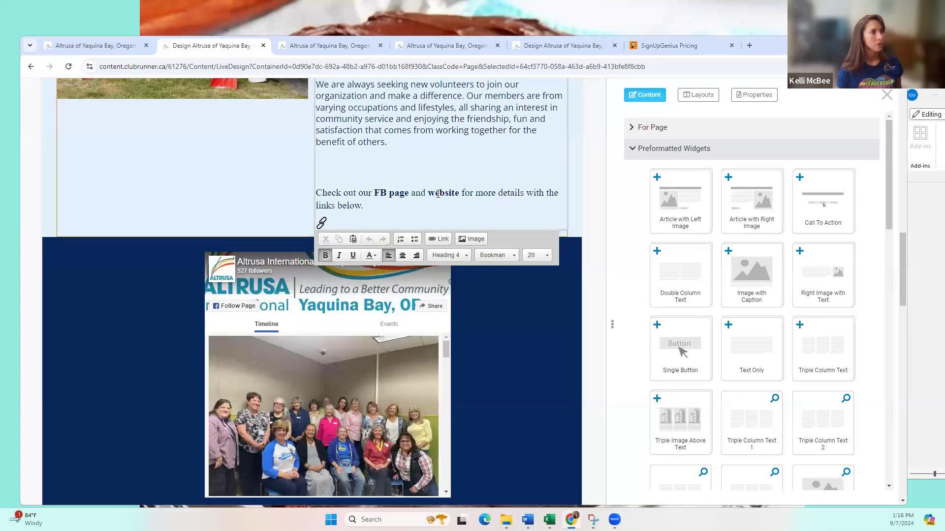
left_click_drag(456, 191, 375, 192)
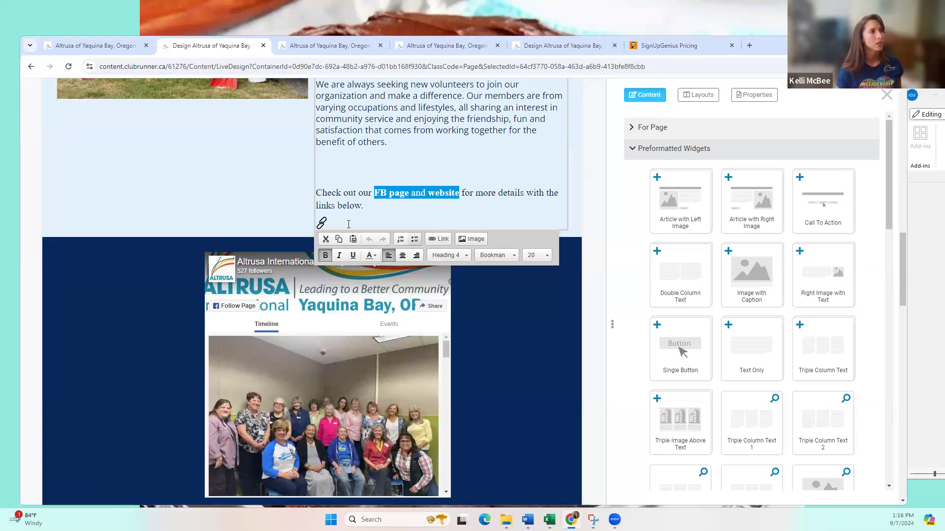
left_click(321, 224)
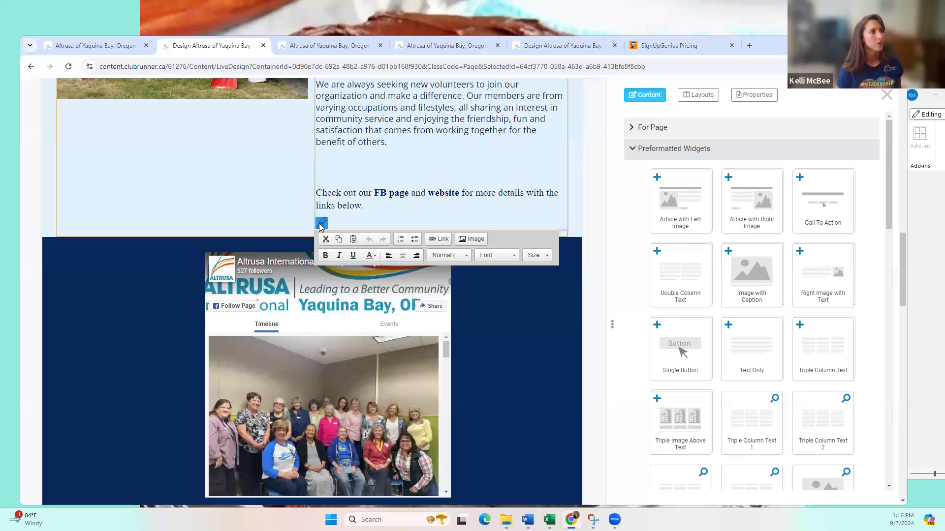
double_click(320, 225)
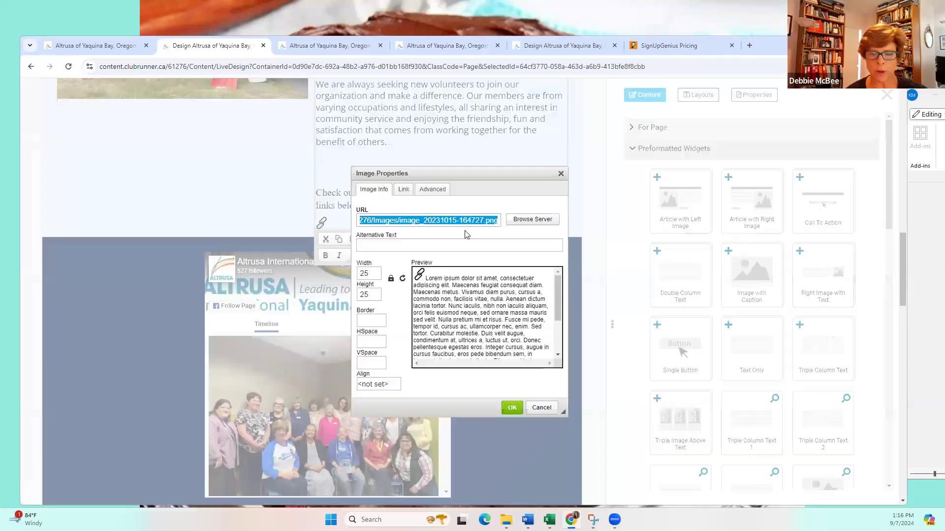
left_click(404, 191)
left_click_drag(509, 218, 264, 211)
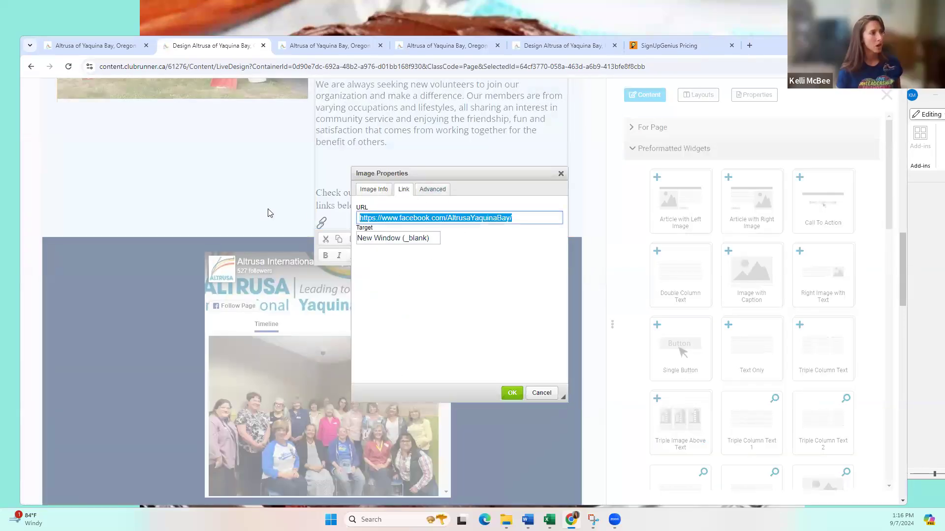
left_click_drag(546, 217, 266, 206)
key("ctrl+c")
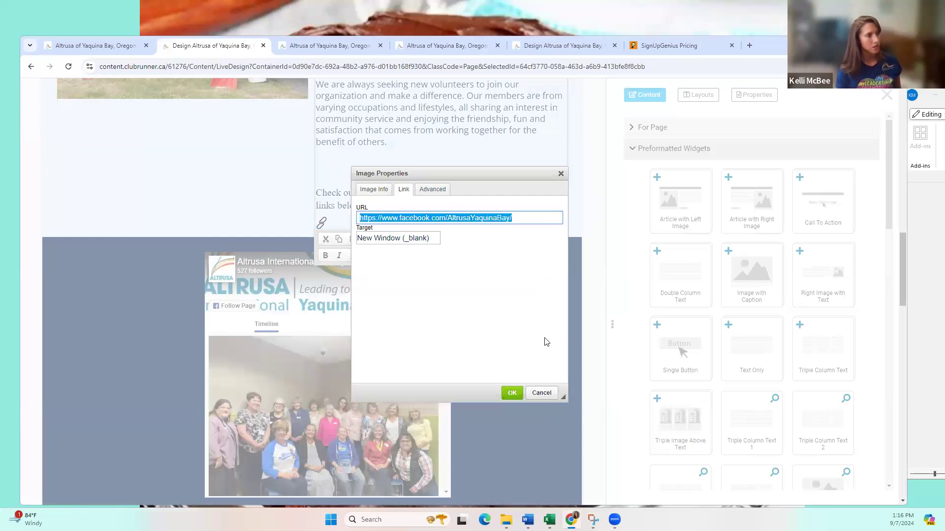
left_click(512, 393)
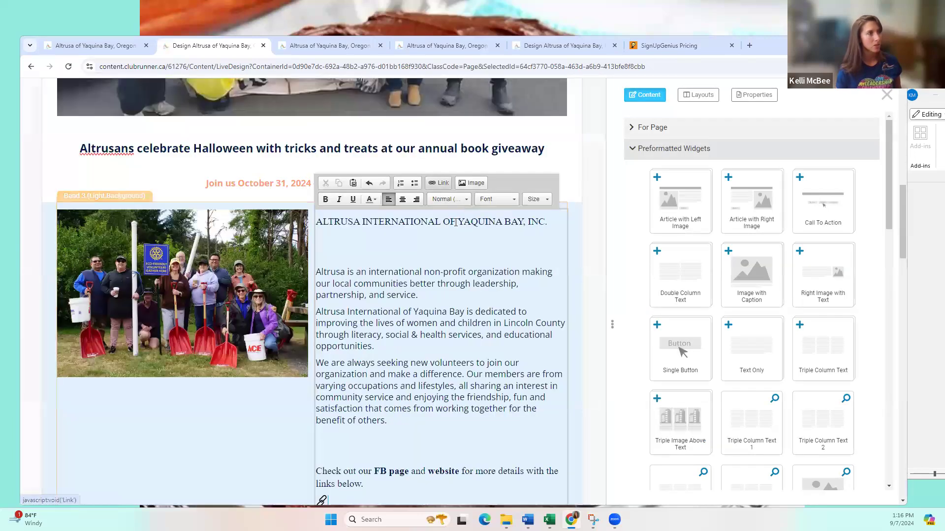
scroll(434, 377, "down", 1)
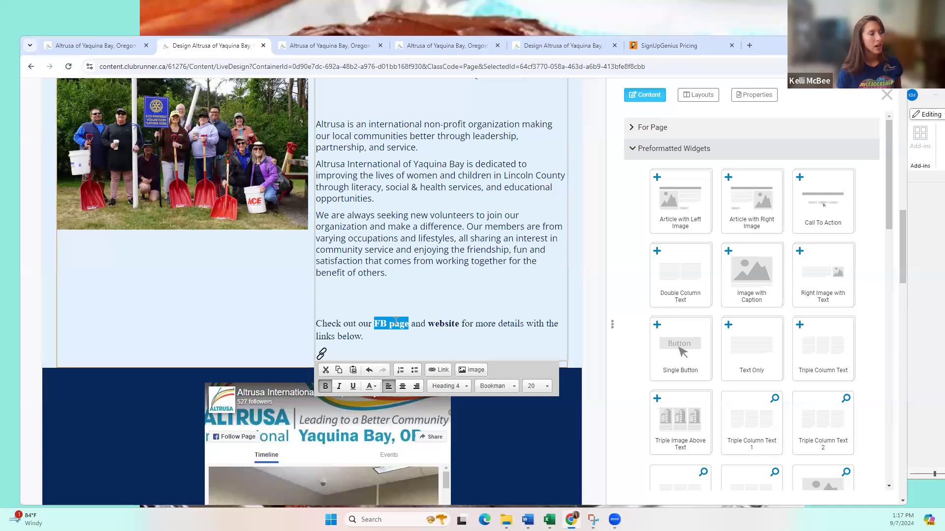
left_click(442, 373)
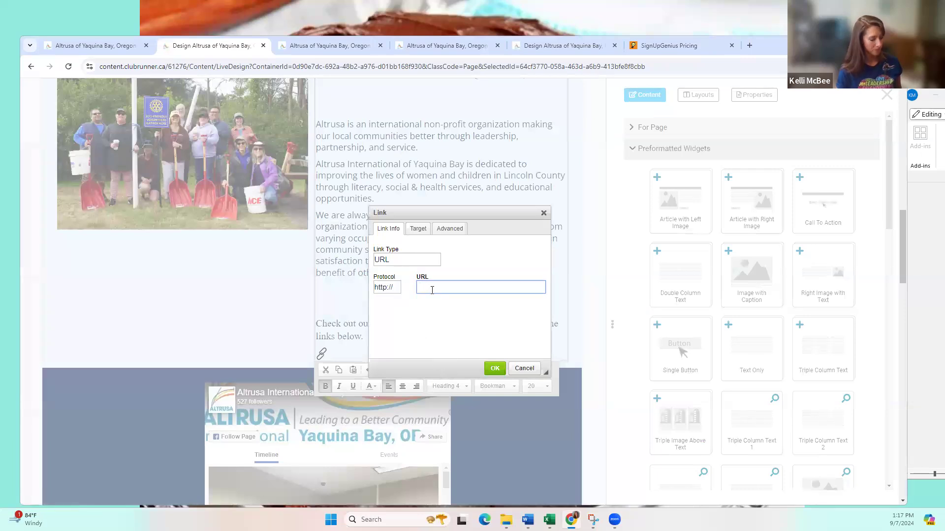
key("ctrl+v")
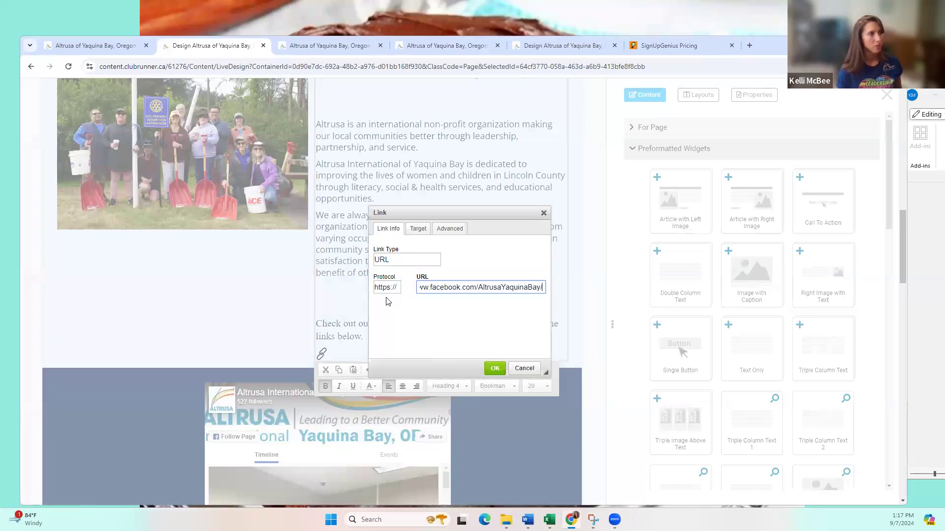
left_click(494, 369)
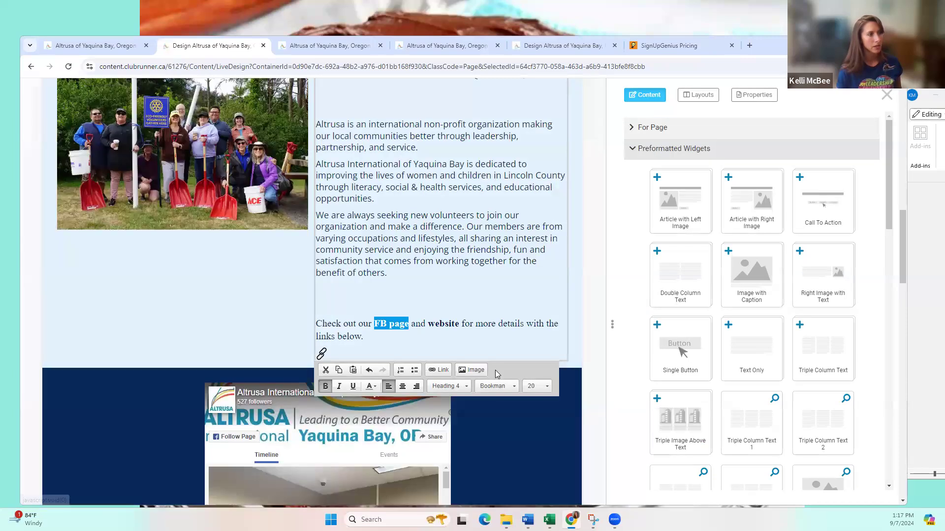
left_click(581, 328)
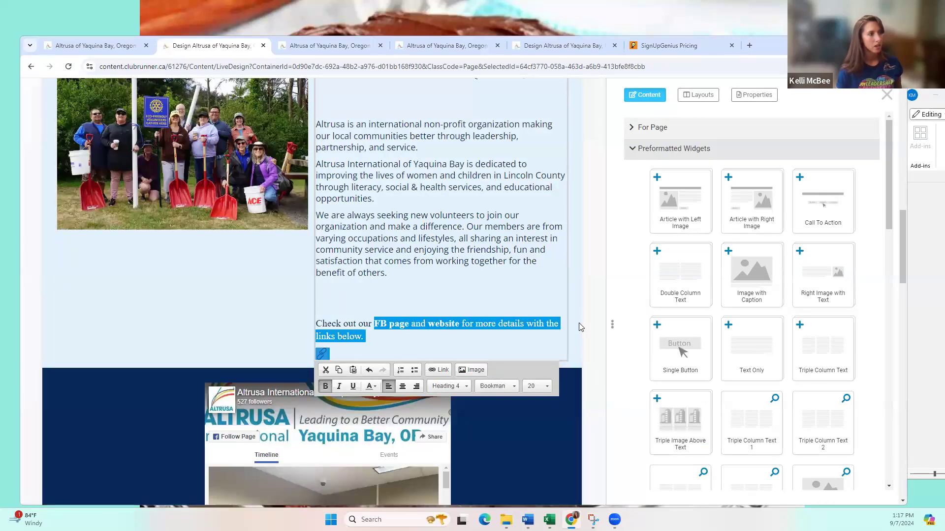
left_click(247, 295)
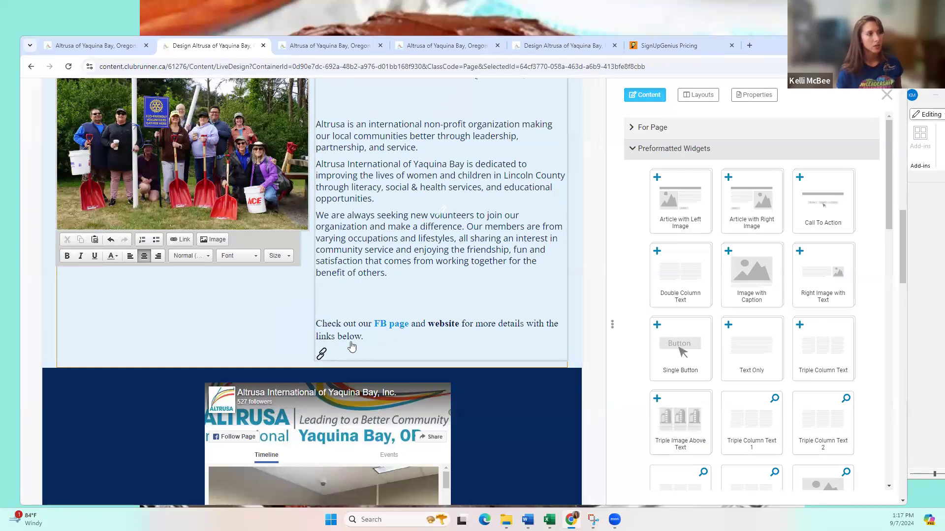
Switch to the Word document "Info for WEBSITE DEVELOPMENT Clubrunner", select the text from "Service to Our Community!" through the TLC bullet, and return to the browser
left_click_drag(374, 323, 408, 324)
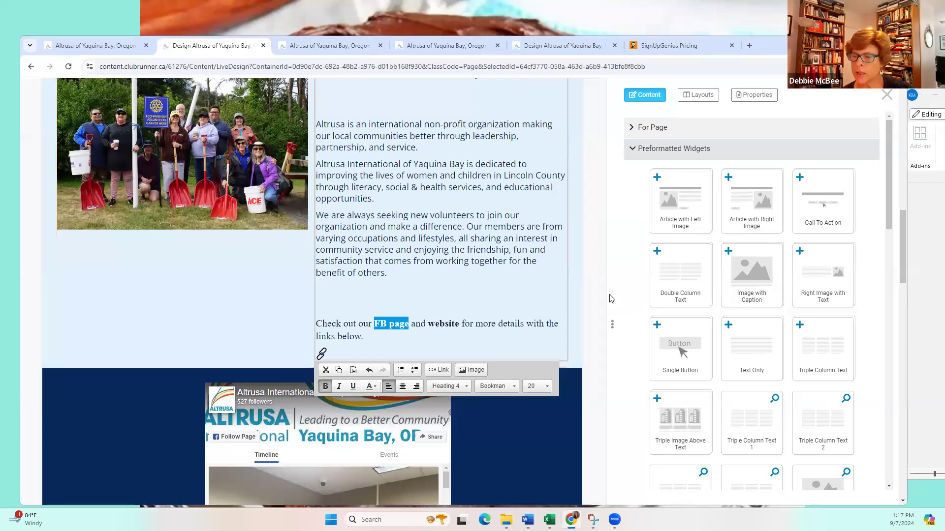
left_click(560, 433, "shift")
left_click(528, 519)
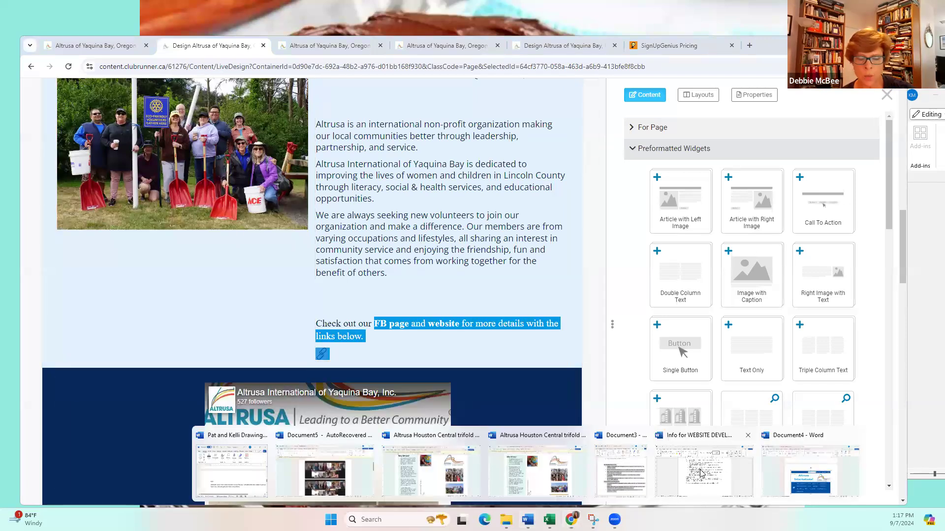
left_click(701, 470)
scroll(572, 303, "up", 3)
left_click_drag(719, 335, 419, 220)
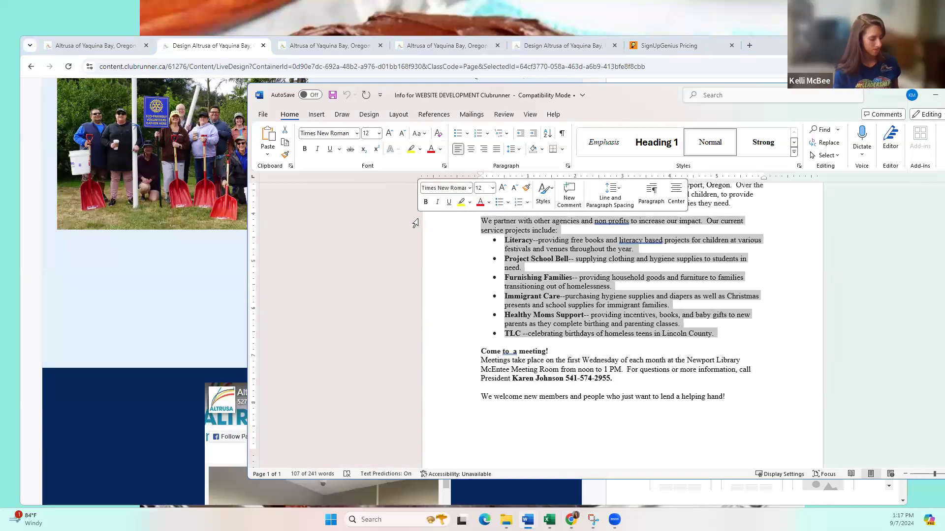
scroll(579, 320, "up", 2)
left_click_drag(716, 382, 448, 231)
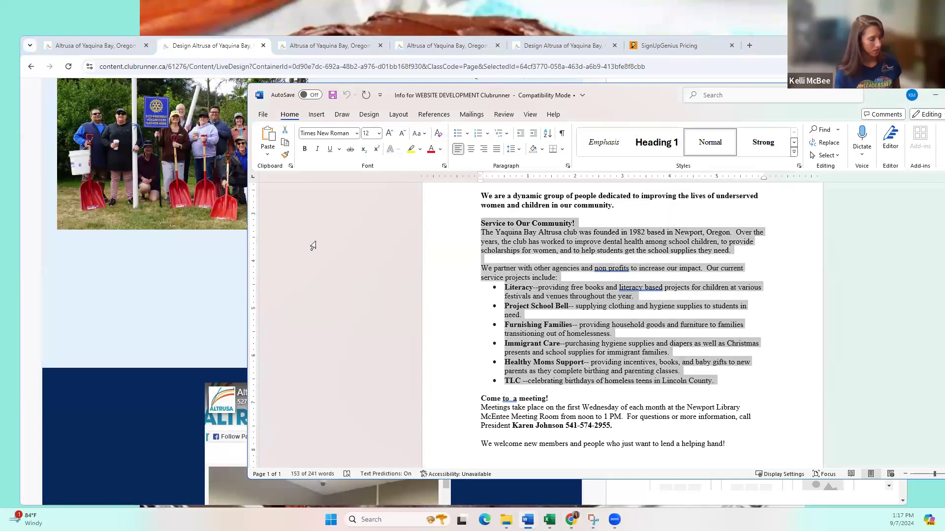
left_click(57, 300)
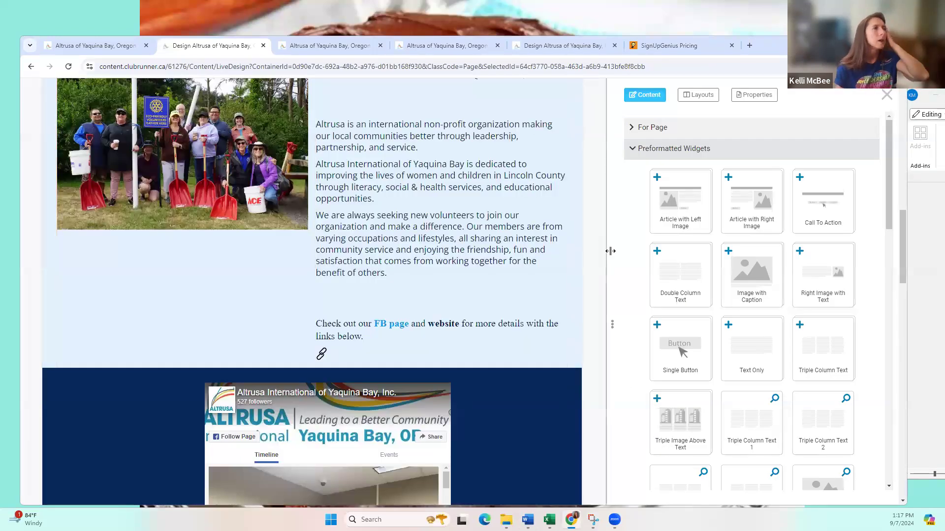
Remove the extra blank lines below the Band 3 club heading and above the "Check out our FB page" sentence, leaving one blank line at each spot
scroll(604, 246, "up", 8)
scroll(607, 244, "down", 6)
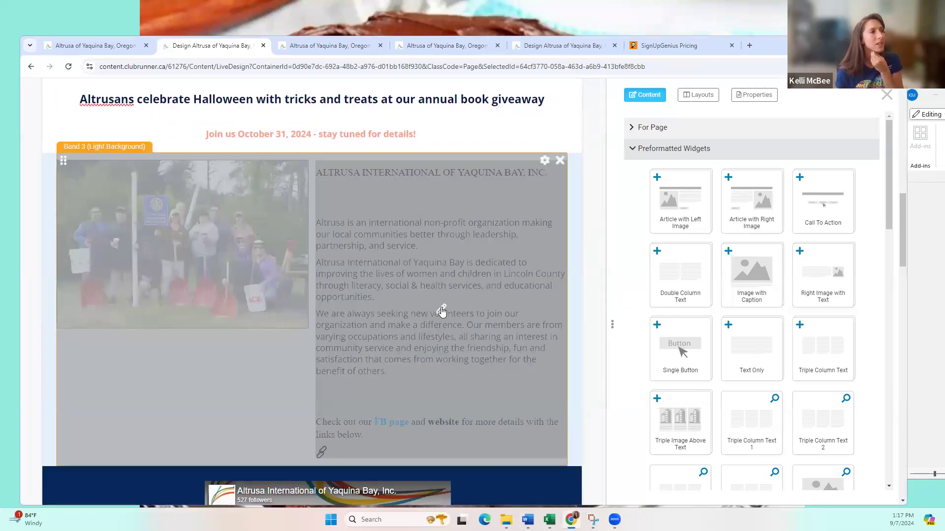
left_click(441, 311)
left_click(376, 194)
key("Delete")
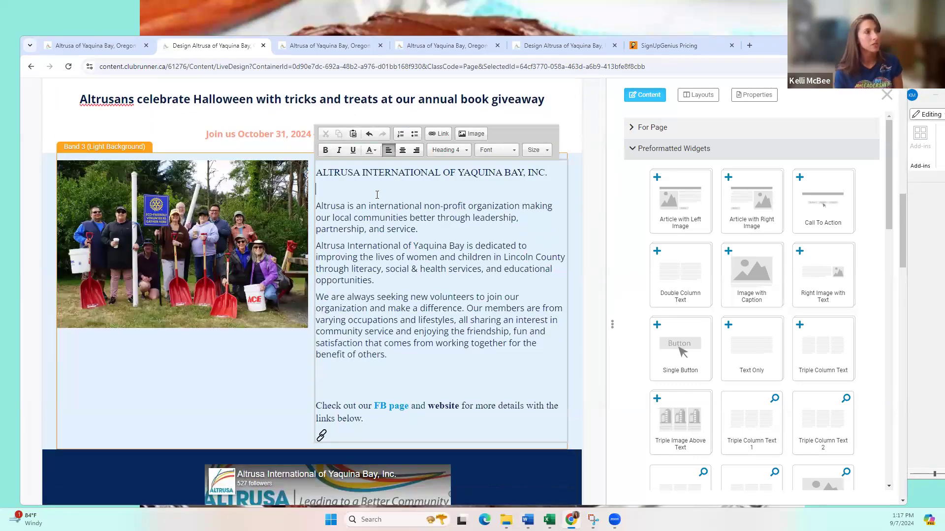
key("Delete")
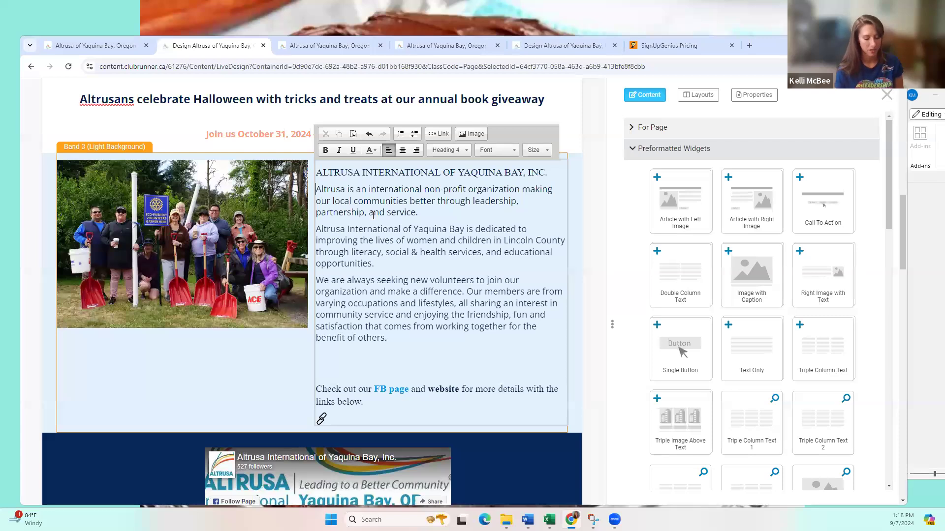
key("Return")
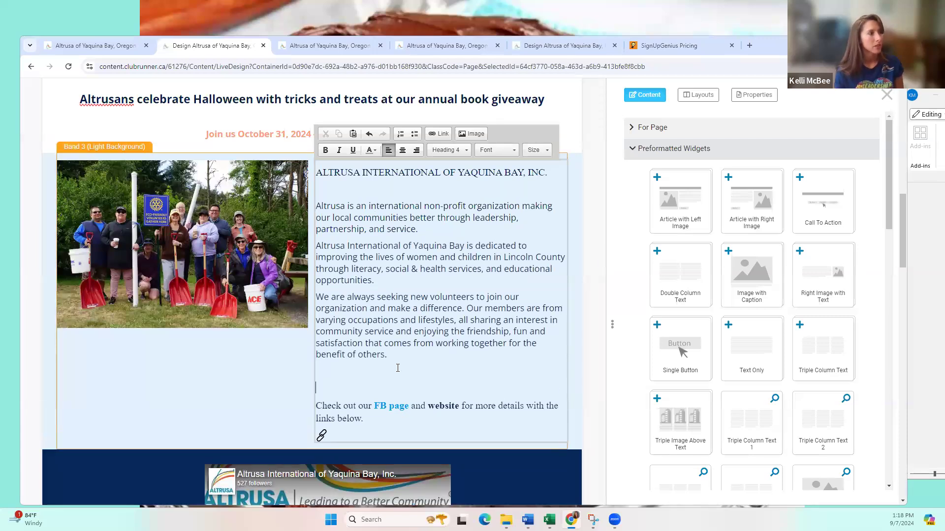
key("BackSpace")
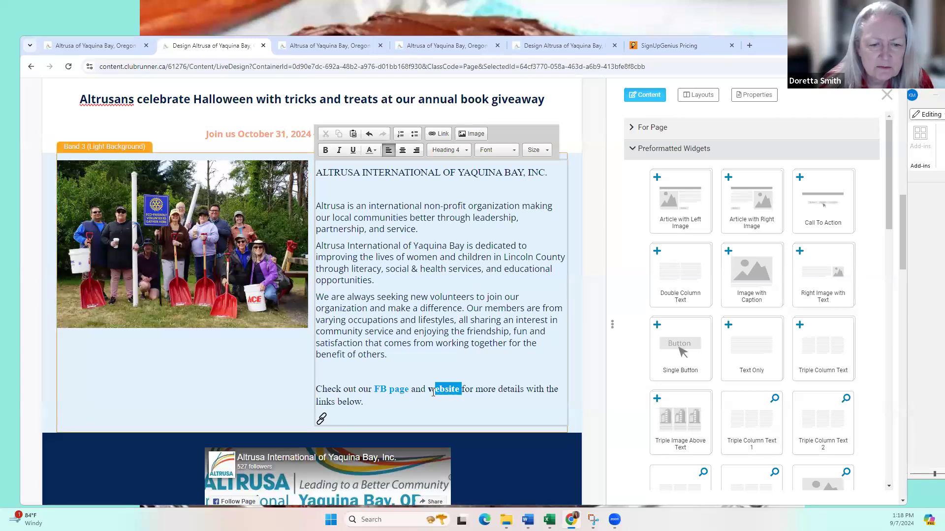
Delete "and website" from the "Check out our FB page" sentence and place the cursor after the link icon below it
left_click_drag(434, 392, 415, 393)
key("BackSpace")
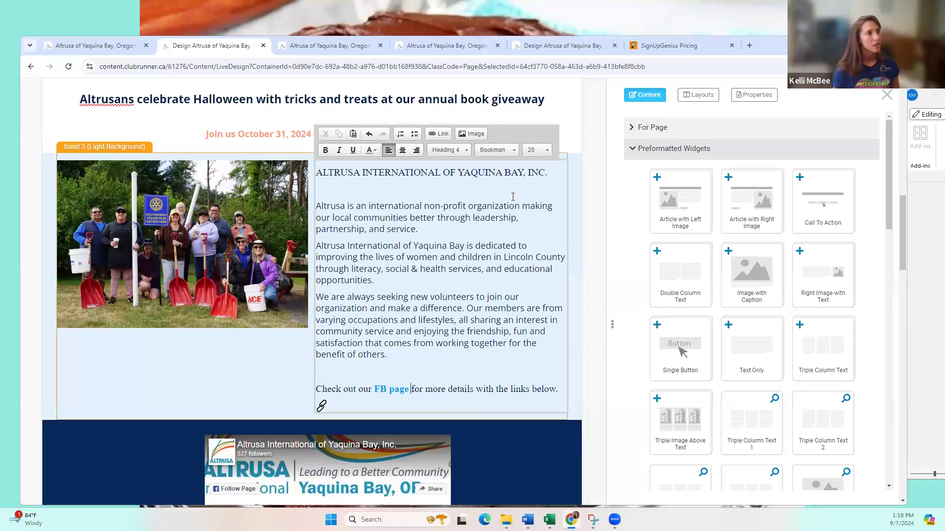
key("Down")
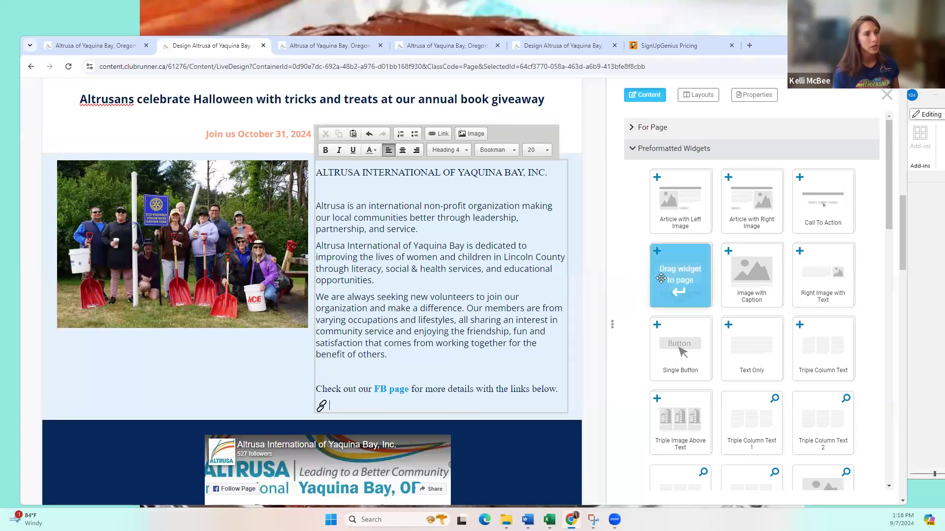
Add an Article with Right Image widget at the top of the dark-background Band 4, above the Facebook feed
scroll(712, 248, "down", 2)
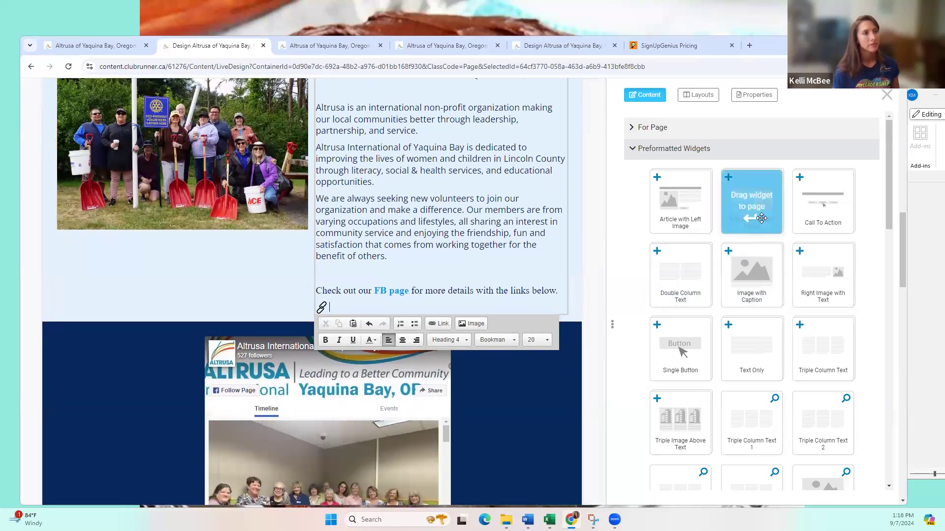
left_click_drag(758, 206, 512, 324)
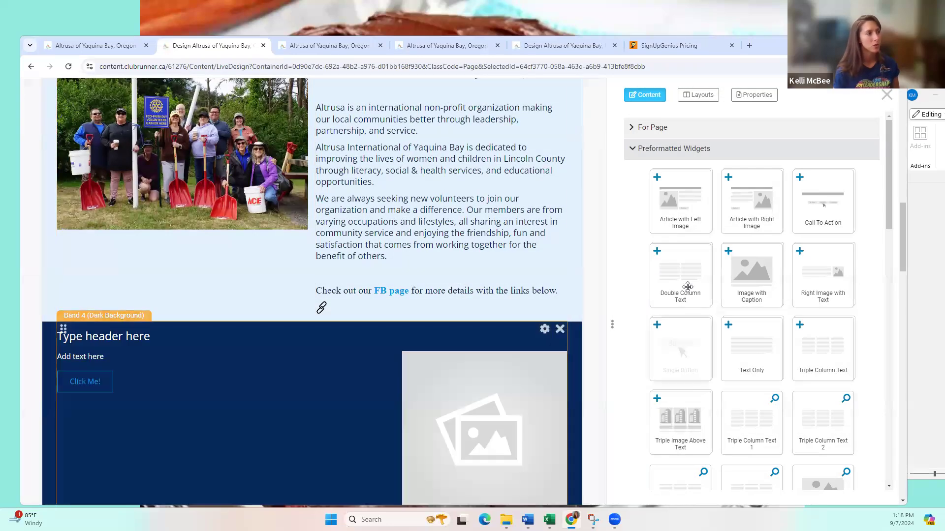
scroll(596, 344, "down", 4)
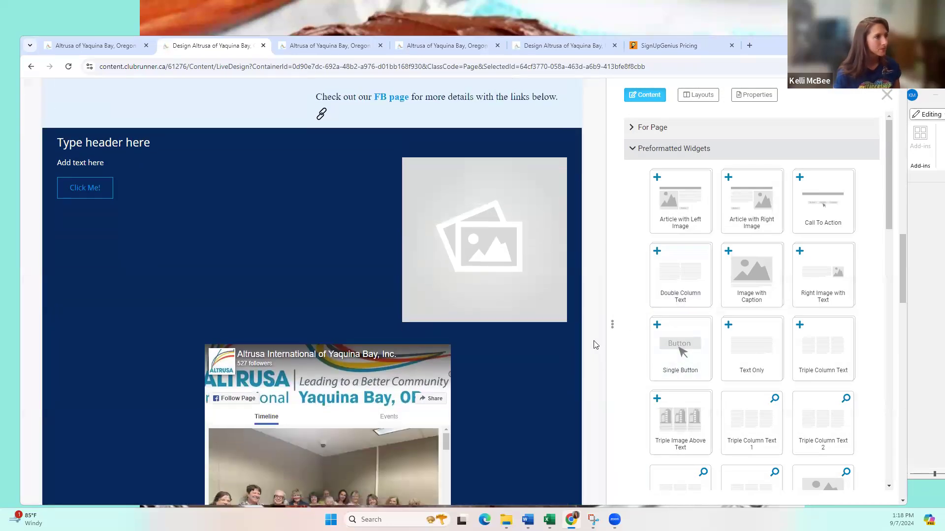
scroll(596, 344, "up", 3)
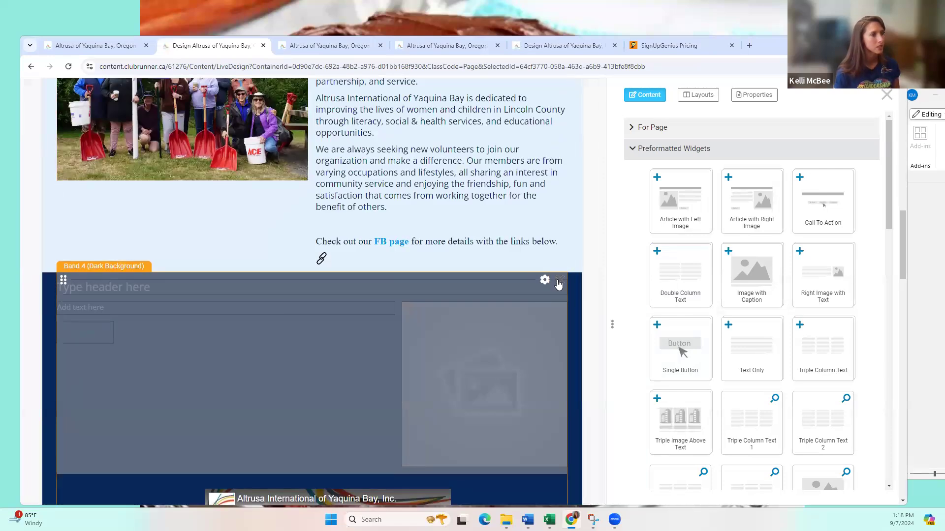
Add an Article with Right Image widget below the Facebook feed in the dark-background Band 4
scroll(558, 284, "down", 1)
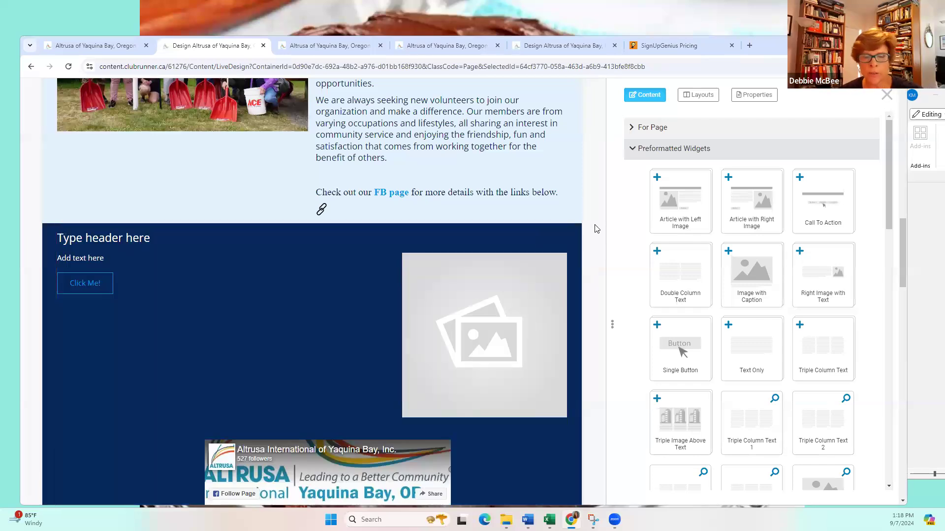
scroll(594, 235, "down", 5)
scroll(594, 233, "down", 1)
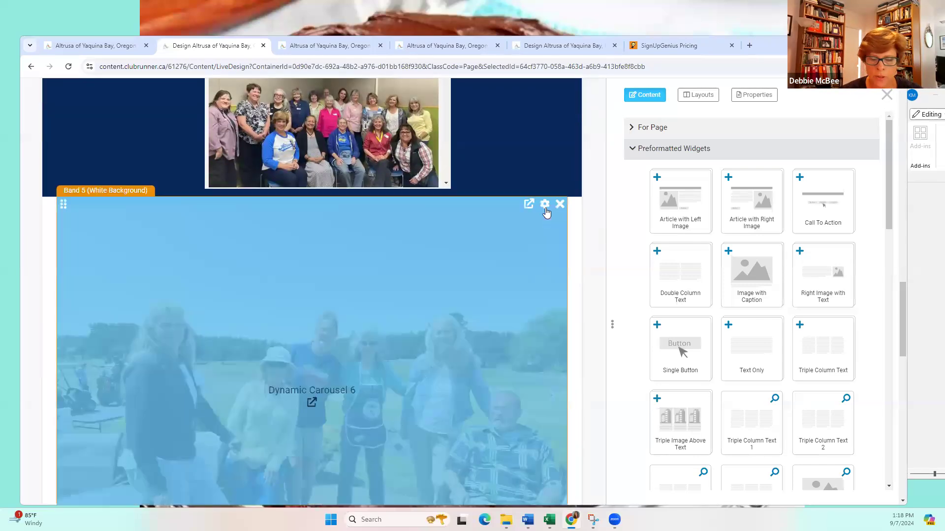
left_click_drag(751, 202, 394, 207)
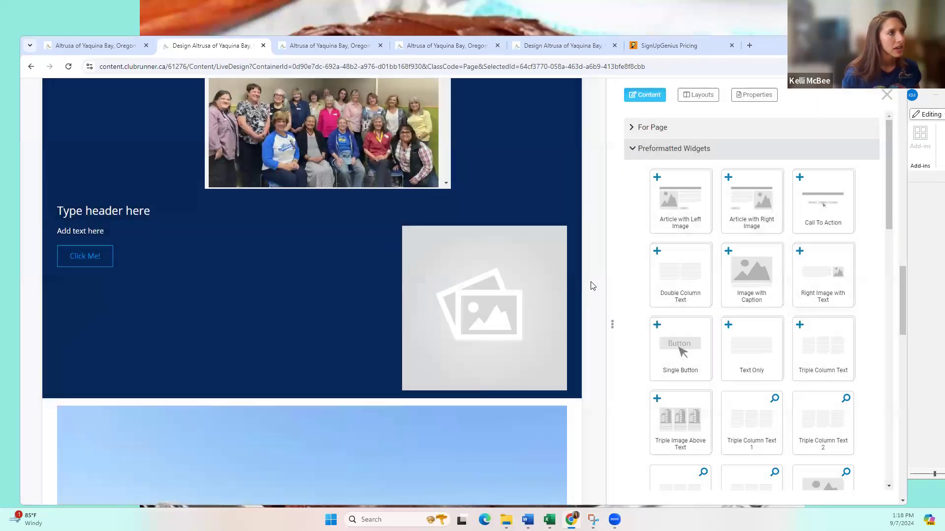
Remove the Article with Right Image widget placed below the Facebook feed in Band 4
scroll(429, 253, "up", 5)
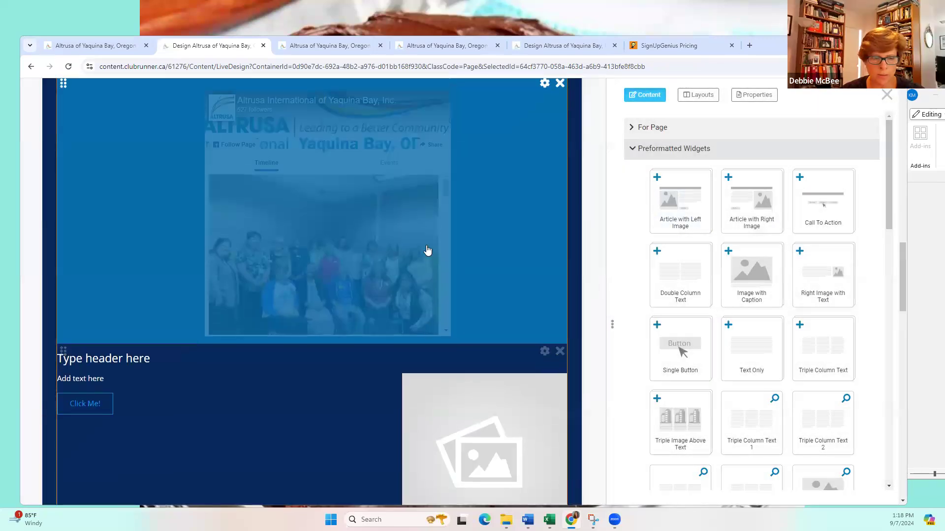
scroll(428, 246, "up", 2)
scroll(409, 232, "down", 5)
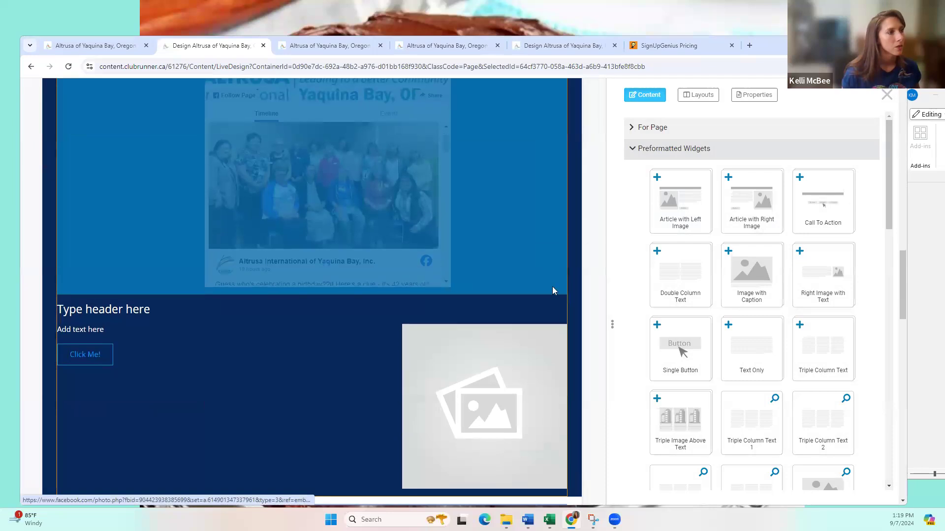
left_click(561, 306)
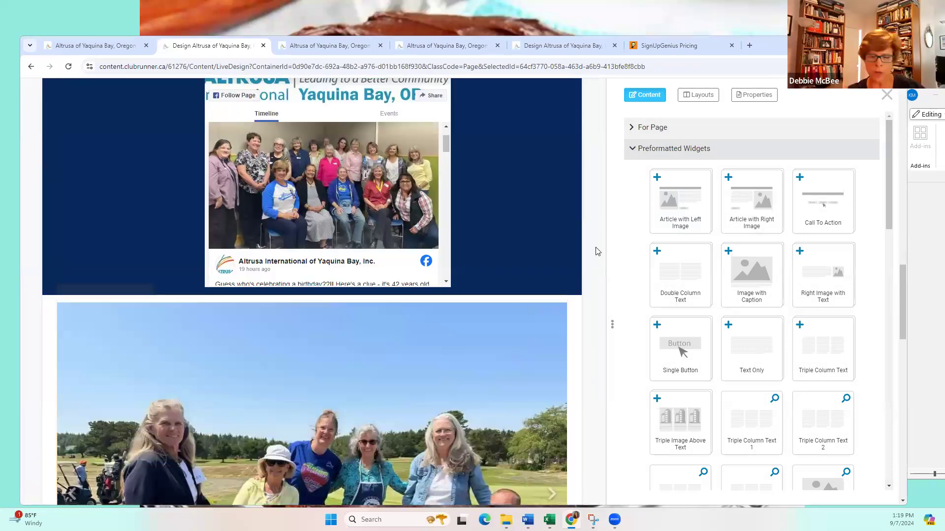
Add an Article with Right Image widget to the empty light-background Band 6, between the photo carousel and Service Projects
scroll(597, 251, "down", 3)
scroll(600, 247, "down", 6)
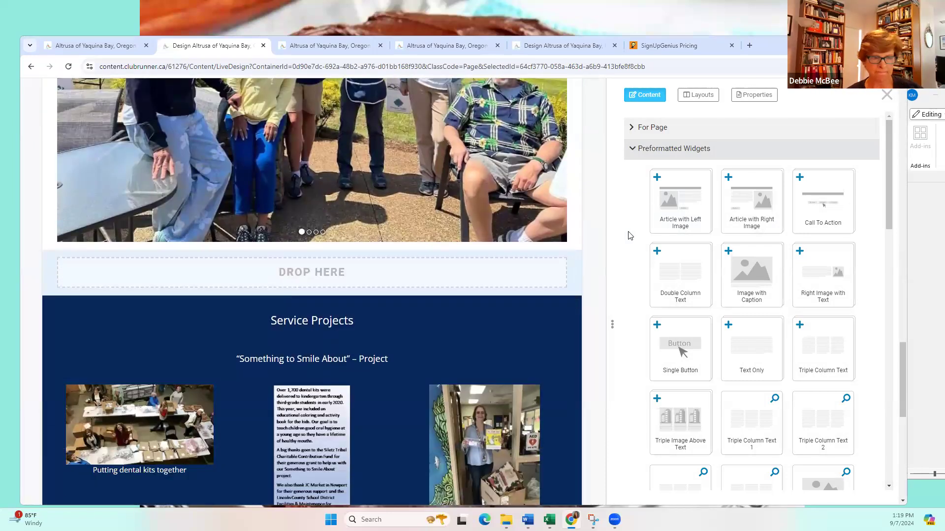
left_click_drag(475, 287, 431, 267)
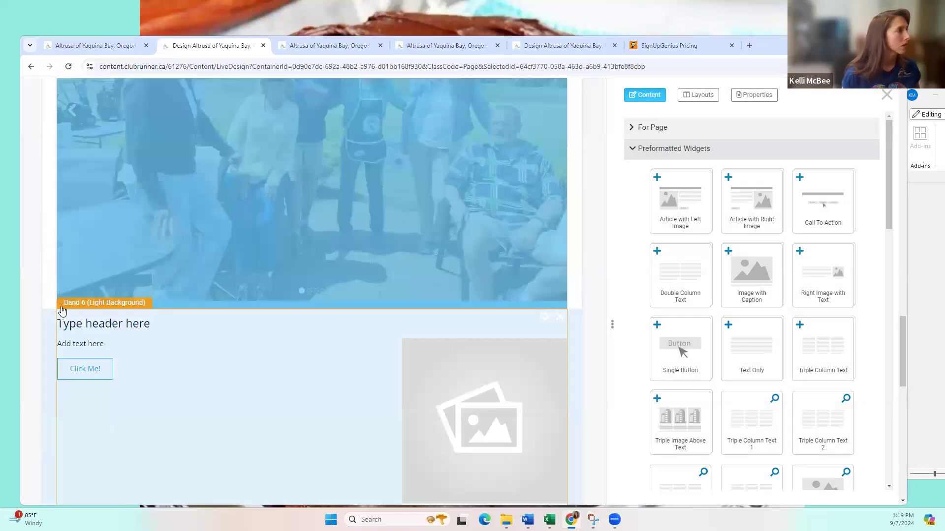
Try to move the article widget from Band 6 to a place above the photo carousel
left_click_drag(62, 310, 54, 362)
scroll(153, 357, "down", 2)
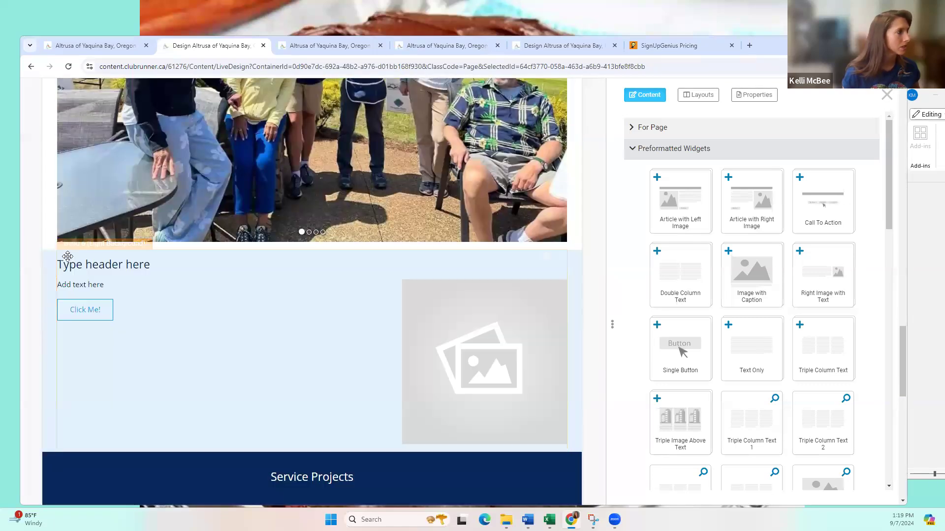
scroll(61, 316, "up", 3)
mouse_move(64, 404)
left_mouse_down()
mouse_move(54, 94)
mouse_move(78, 125)
mouse_move(107, 51)
mouse_move(54, 98)
mouse_move(57, 84)
mouse_move(88, 91)
mouse_move(54, 458)
mouse_move(59, 412)
left_mouse_up()
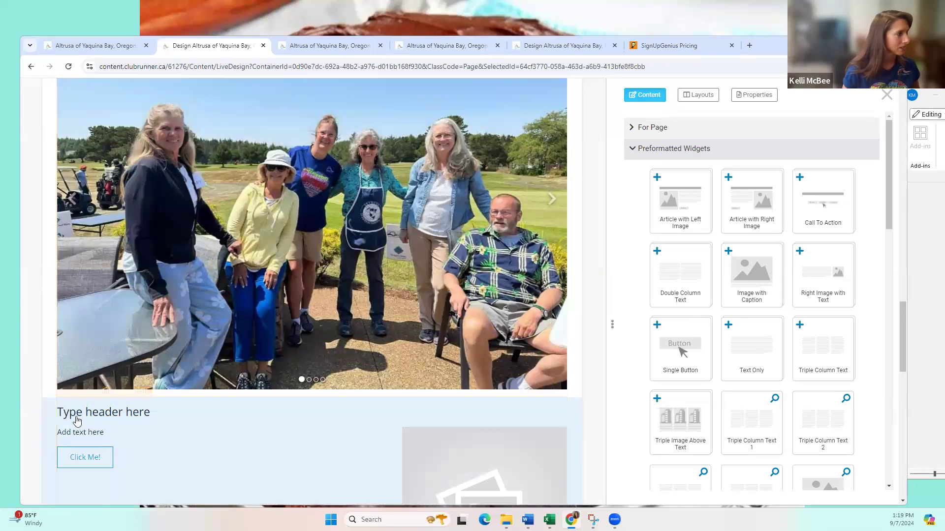
scroll(99, 267, "up", 3)
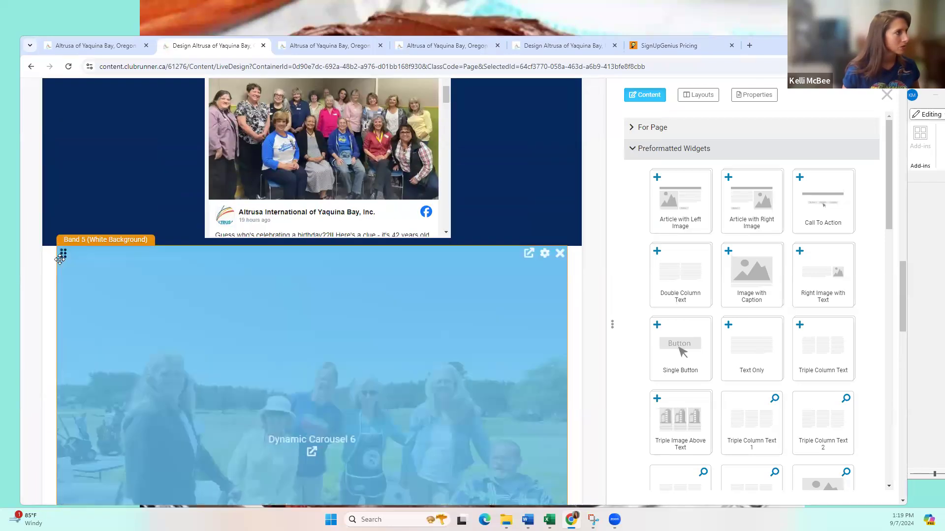
left_click_drag(62, 253, 118, 355)
scroll(74, 185, "down", 3)
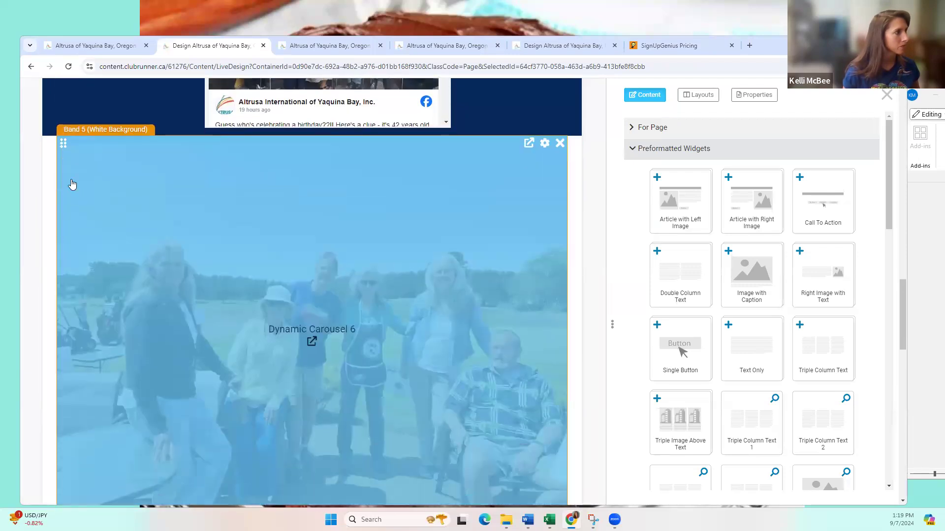
Zoom the page out to 50% and move the article widget from Band 6 to the top of Band 4, above the Facebook feed
key("ctrl+minus")
key("ctrl+minus")
key("ctrl+minus")
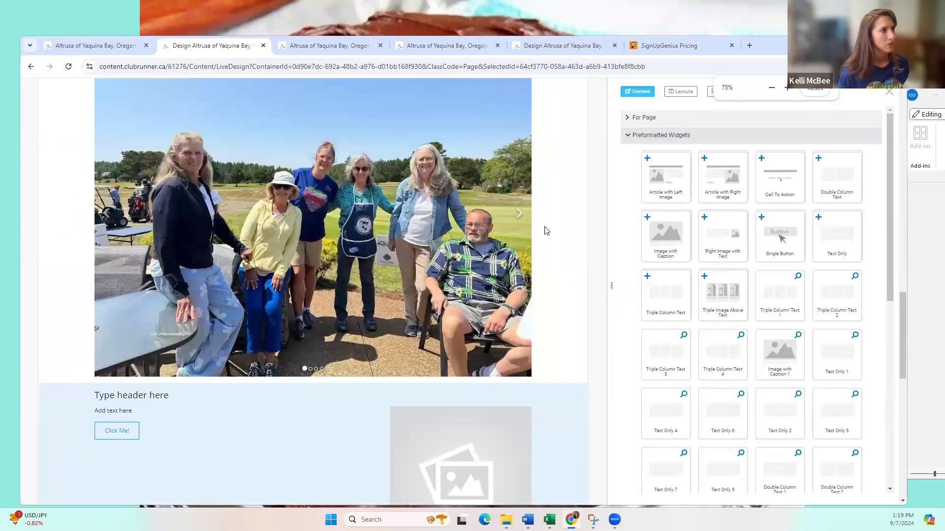
key("ctrl+minus")
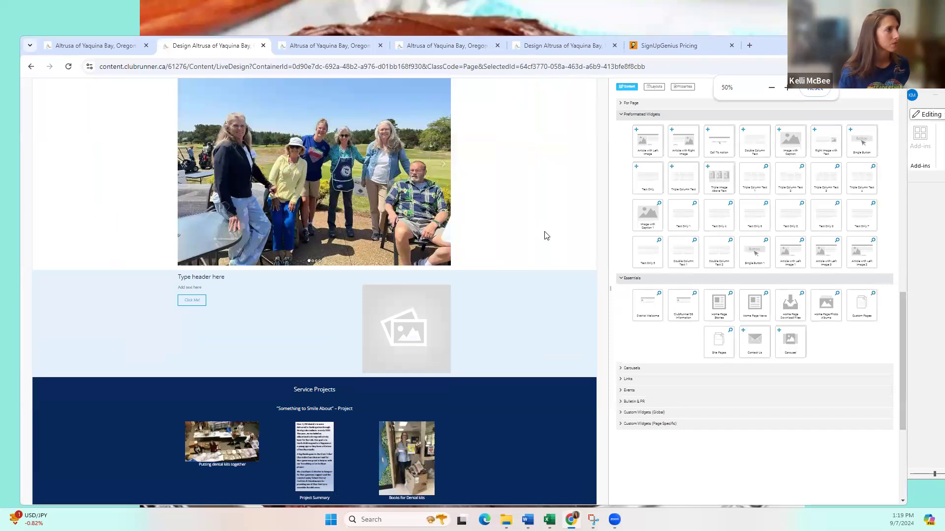
scroll(544, 236, "up", 3)
scroll(215, 351, "up", 2)
scroll(215, 351, "down", 1)
scroll(183, 418, "up", 1)
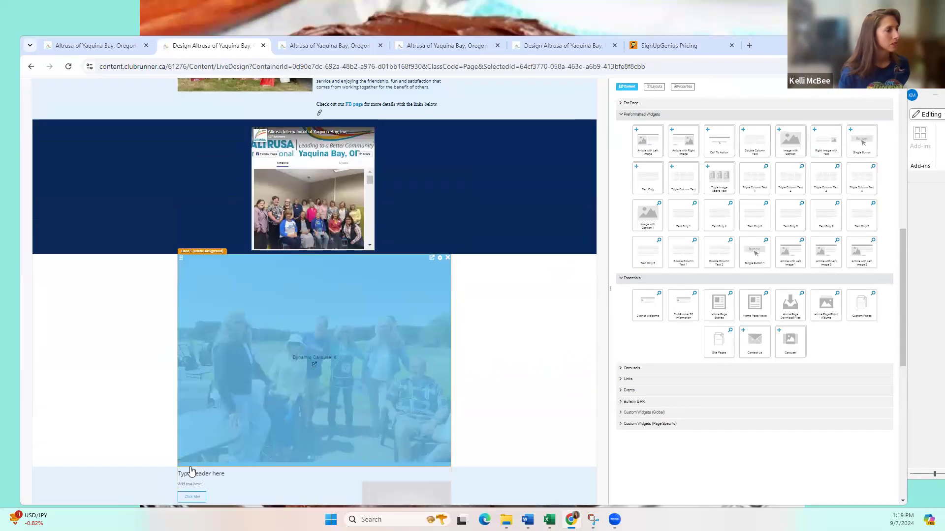
left_click_drag(180, 471, 196, 135)
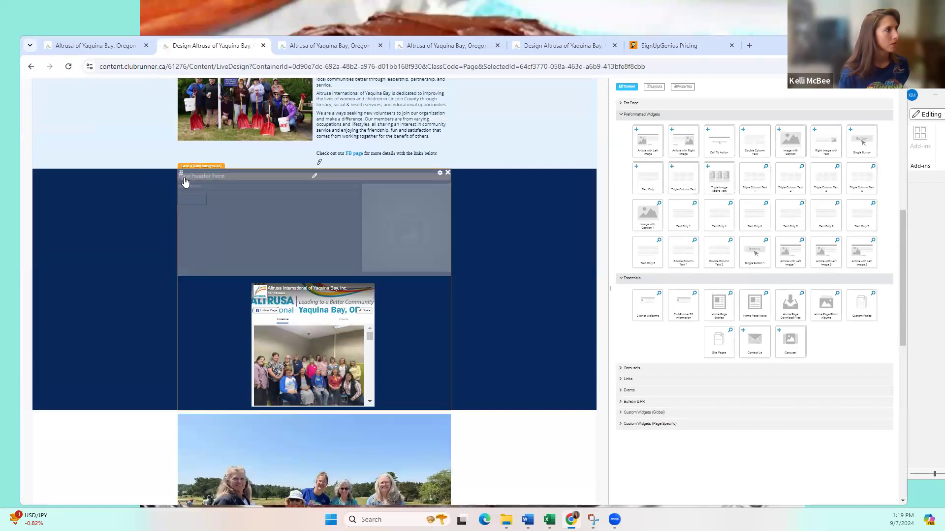
Move the article widget from Band 4 into the light-background Band 3 below the club introduction, and restore the page zoom to 100%
scroll(196, 181, "up", 3)
mouse_move(181, 321)
left_mouse_down()
mouse_move(179, 197)
mouse_move(194, 201)
mouse_move(222, 317)
mouse_move(234, 316)
mouse_move(177, 307)
left_mouse_up()
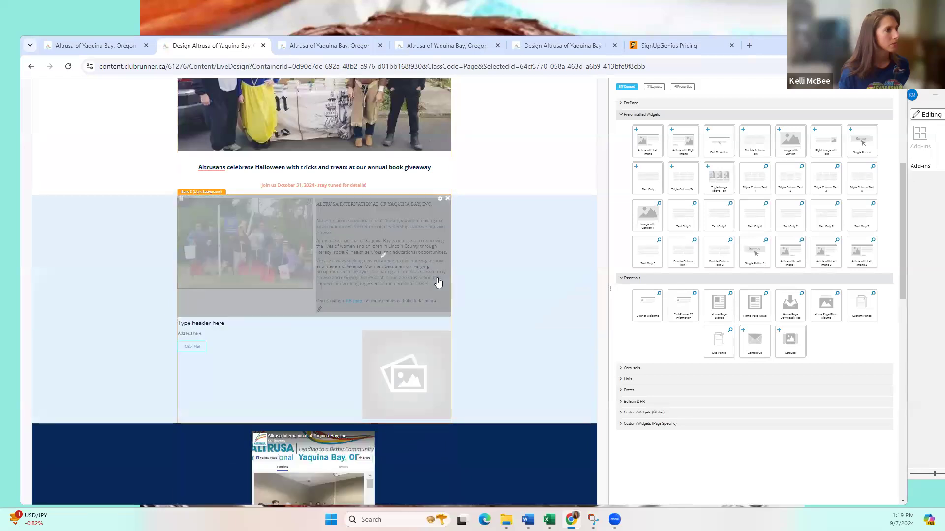
scroll(549, 198, "down", 1)
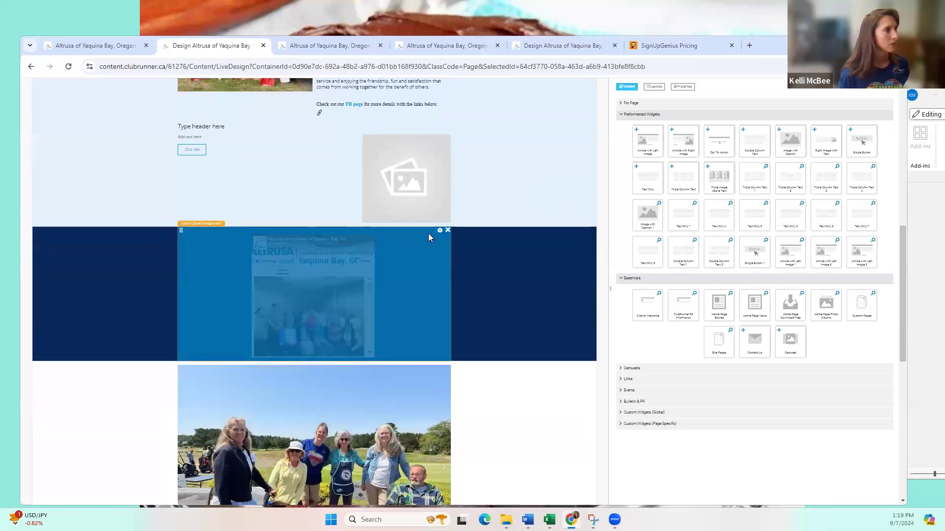
scroll(429, 238, "up", 5)
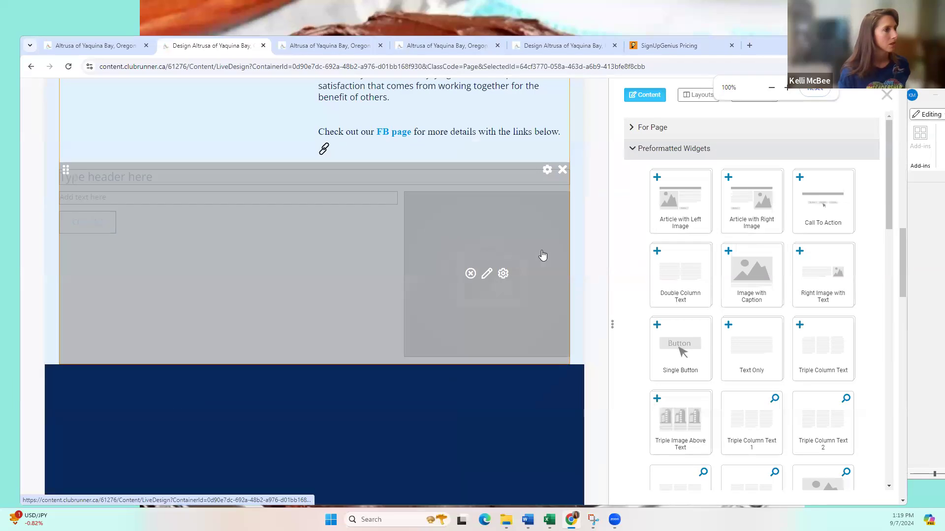
scroll(593, 262, "up", 1)
scroll(592, 262, "up", 1)
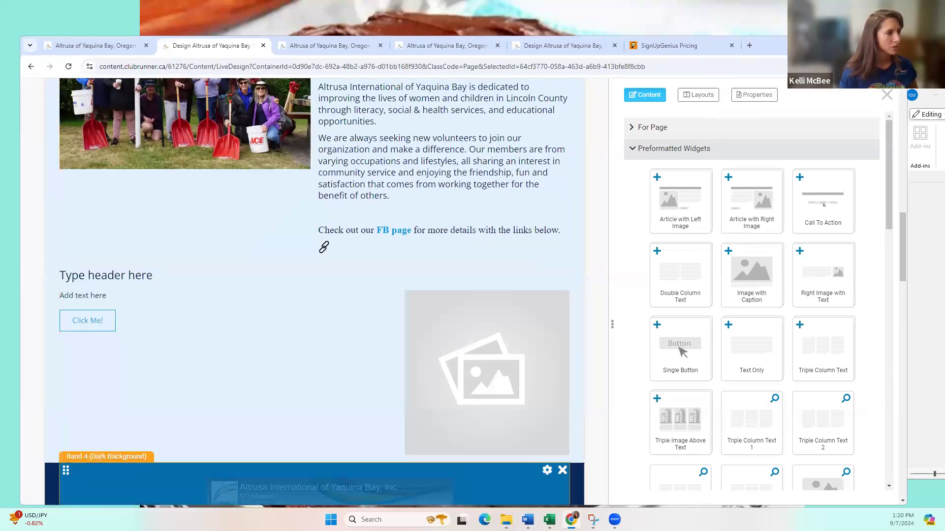
Switch to the Word document "Info for WEBSITE DEVELOPMENT Clubrunner", select the "Service to Our Community!" heading with its first paragraph, and return to the browser
mouse_move(527, 520)
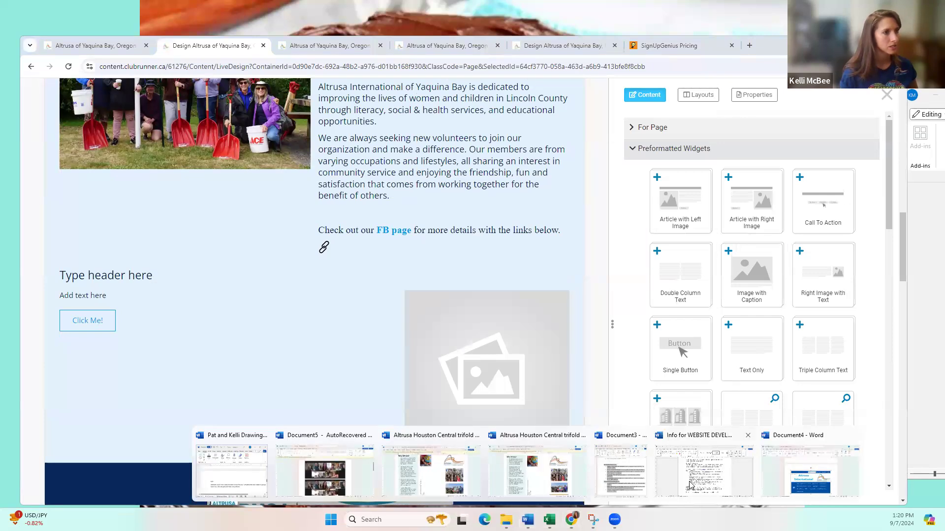
left_click(713, 475)
left_click(510, 230)
left_click_drag(730, 250, 460, 232)
left_click(153, 277)
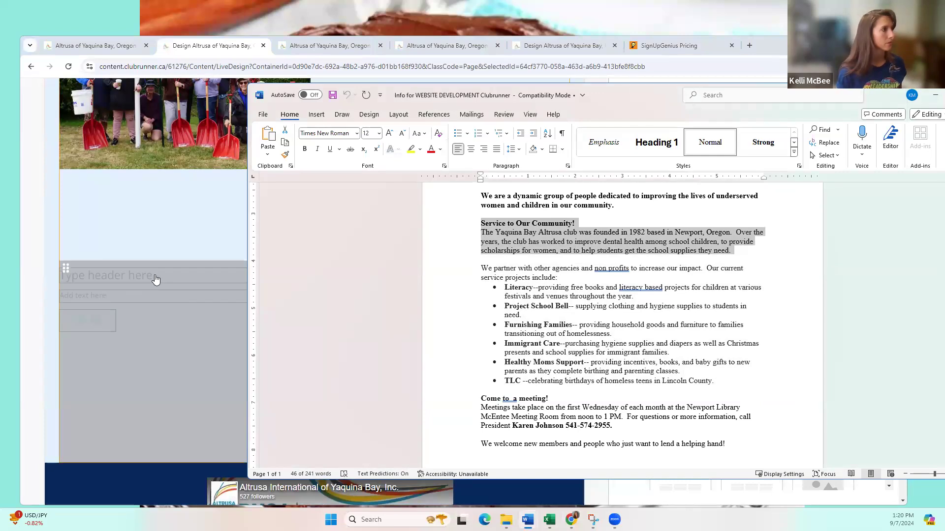
Replace the header placeholder of the new article widget with "Service to Our Community!"
triple_click(163, 277)
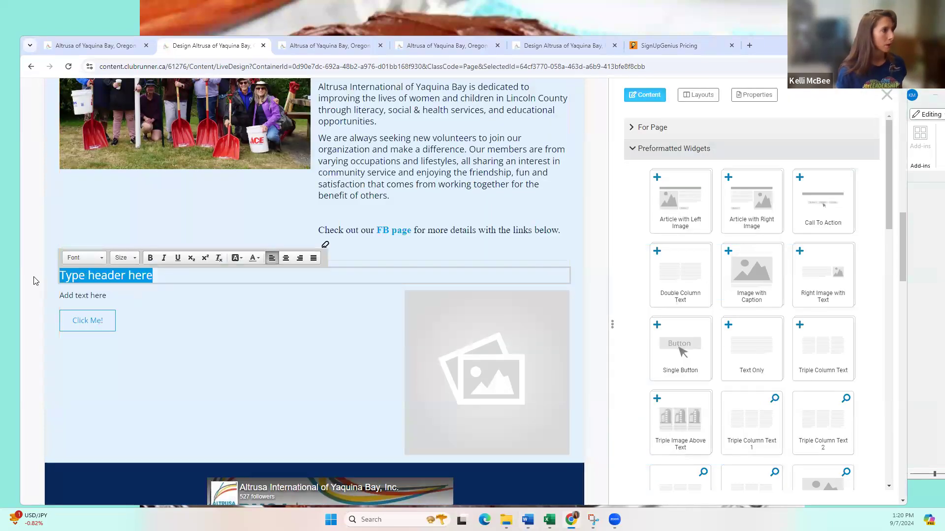
left_click(106, 295)
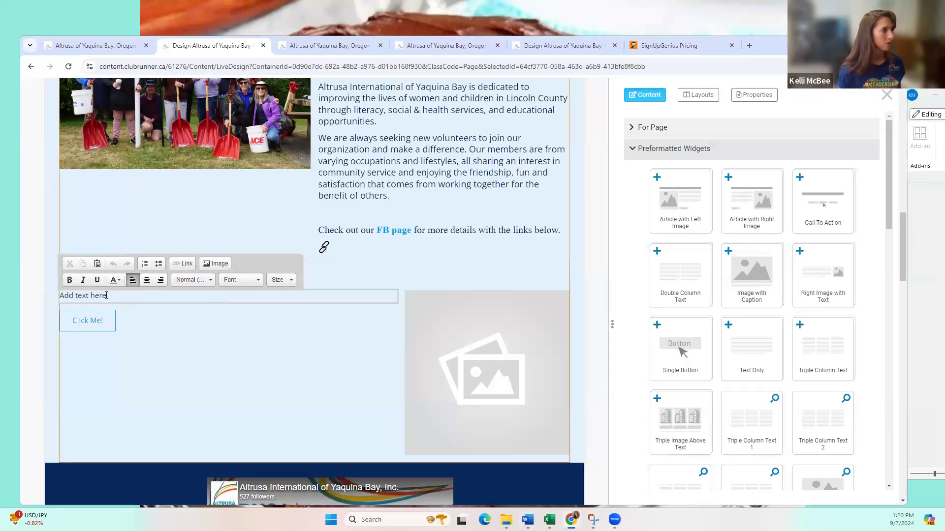
left_click(354, 277)
left_click_drag(312, 278, 13, 284)
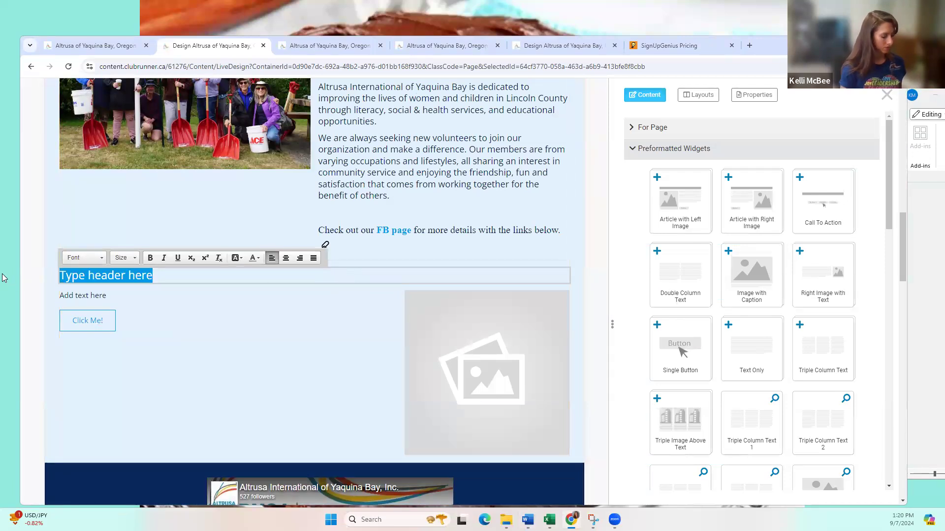
type("Seri")
key("BackSpace")
key("BackSpace")
key("BackSpace")
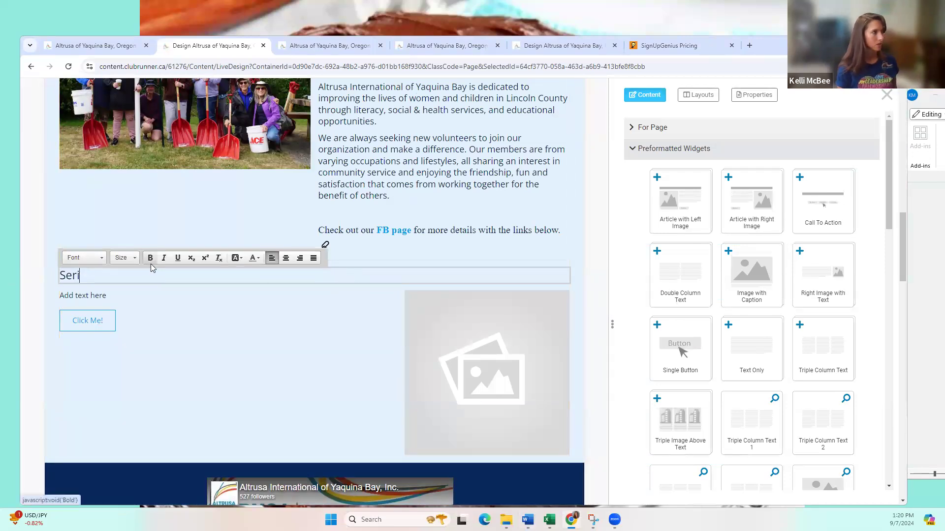
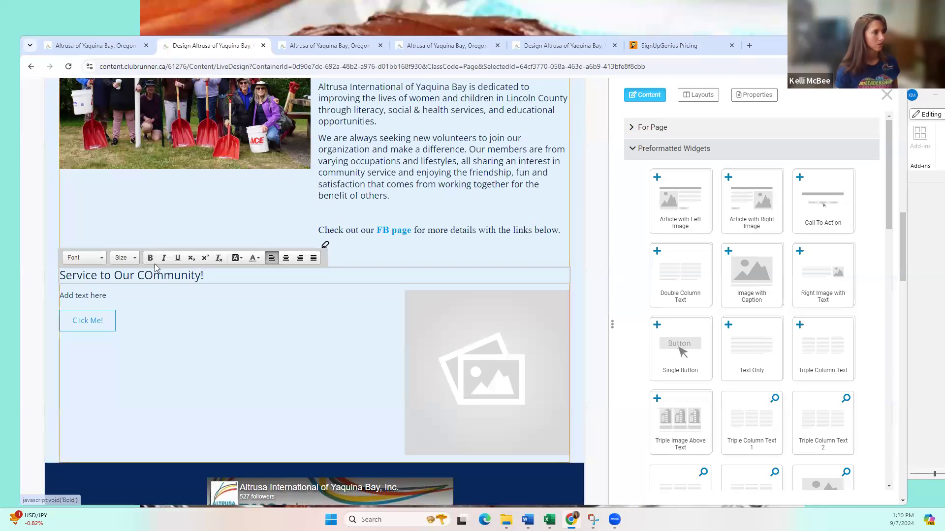
left_click(154, 274)
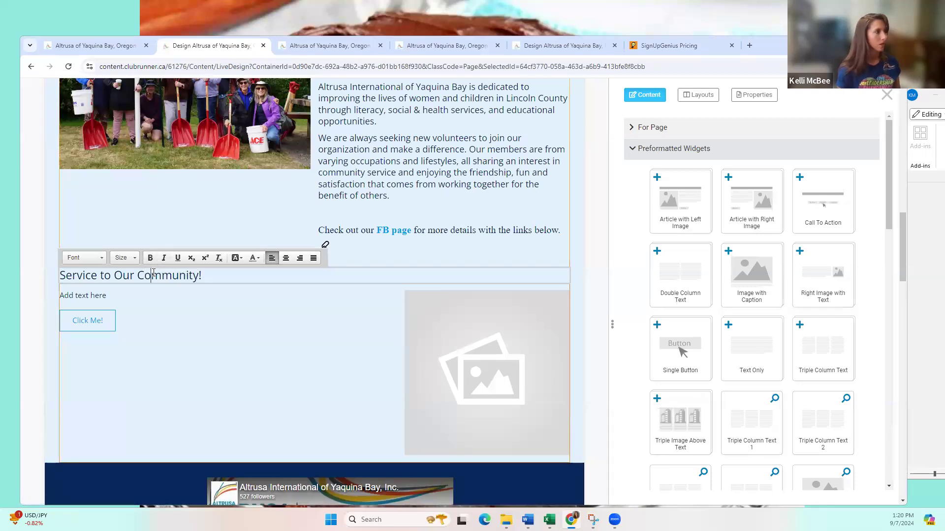
left_click(108, 296)
left_click(196, 426)
Replace the article's "Add text here" placeholder with the Word document's text from "The Yaquina Bay Altrusa club was founded" through the TLC bullet
mouse_move(528, 520)
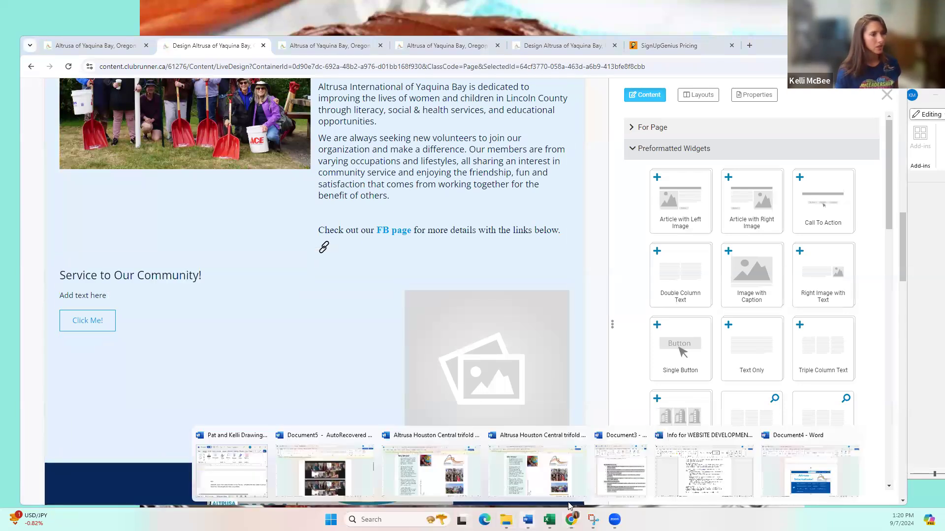
left_click(693, 492)
left_click_drag(723, 384, 450, 235)
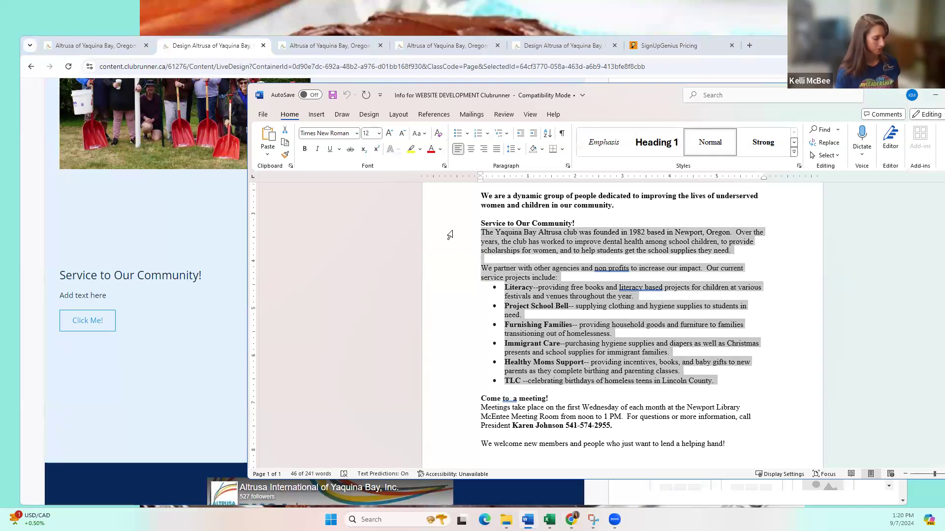
left_click(124, 299)
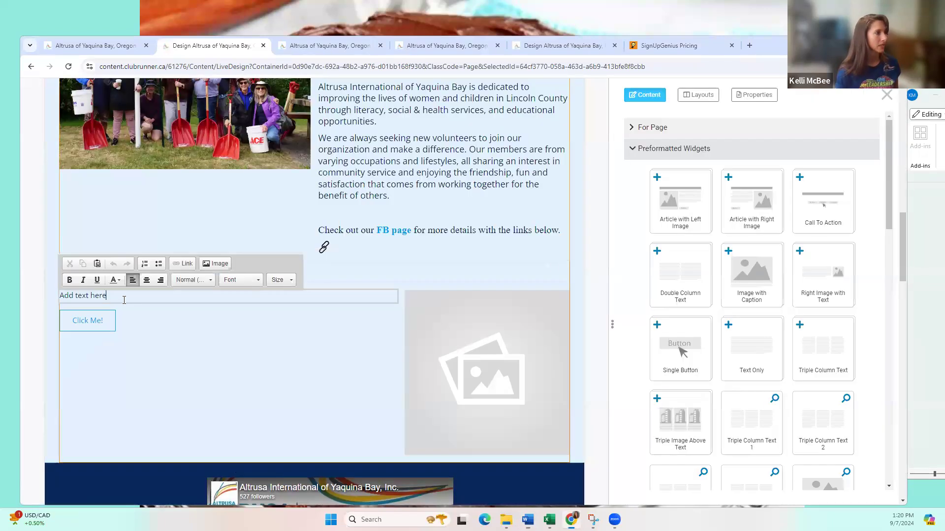
type("The Yaqina Bay Altrusa club was founded in 1982 based in Newport, Oregon.  Over the years, the club has worked to improve dental health among school children, to provide scholarships for women, and to help students get the school supplies they need.  We partner with other agencies and non profits to increase our impact.  Our current service projects include: Literacy--providing free books and literacy based projects for children at various festivals and venues throughout the year. Project School Bell-- supplying clothing and hygiene supplies to students in need. Furnishing Families-- providing household goods and furniture to families transitioning out of homelessness. Immigrant Care--purchasing hygiene supplies and diapers as well as Christmas presents and school supplies for immigrant families. Healthy Moms Support-- providing incentives, books, and baby gifts to new parents as they complete birthing and parenting classes. TLC --celebrating birthdays of homeless teens in Lincoln County.")
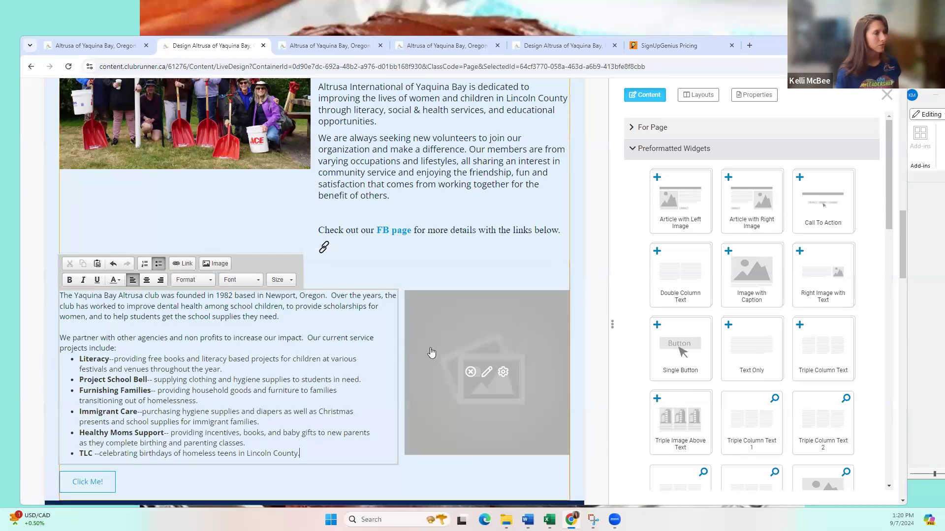
Replace the article's placeholder image with Booth-photo.jpeg from the Yaquina Bay club folder
mouse_move(489, 377)
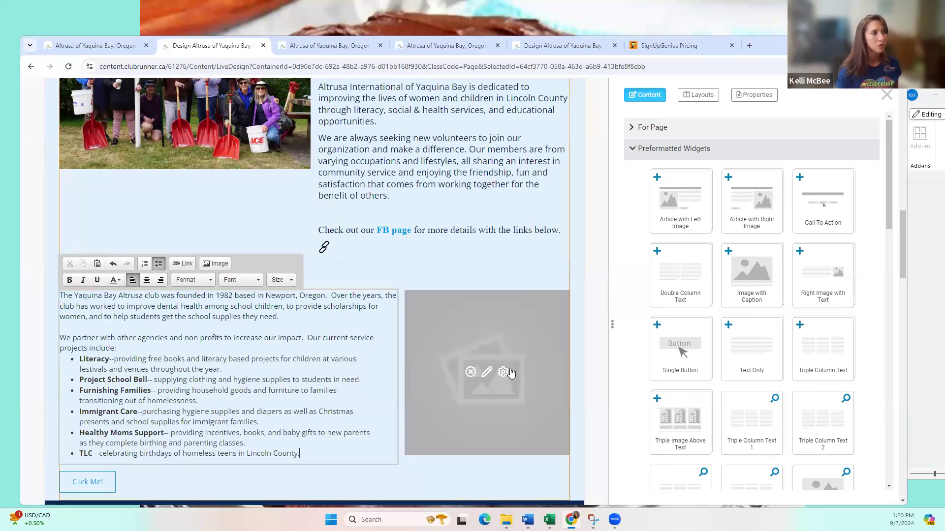
left_click(489, 374)
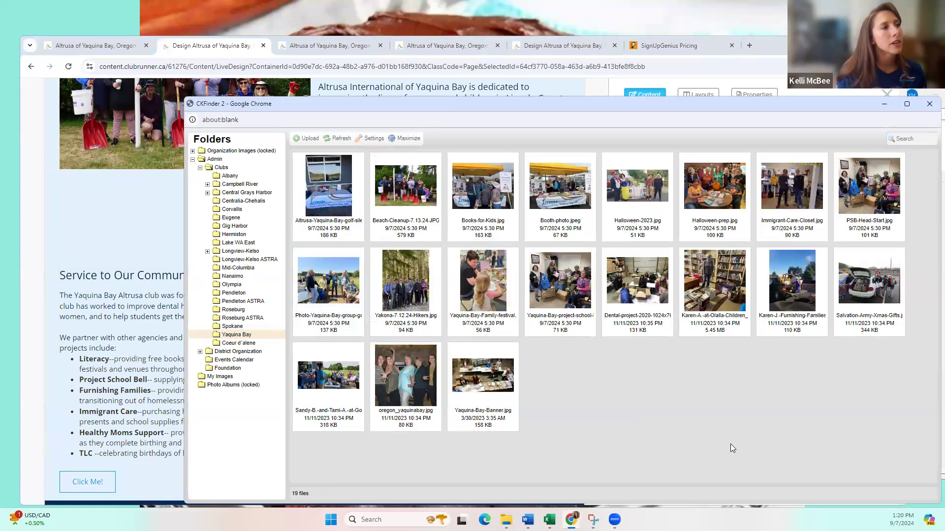
left_click(559, 202)
double_click(557, 197)
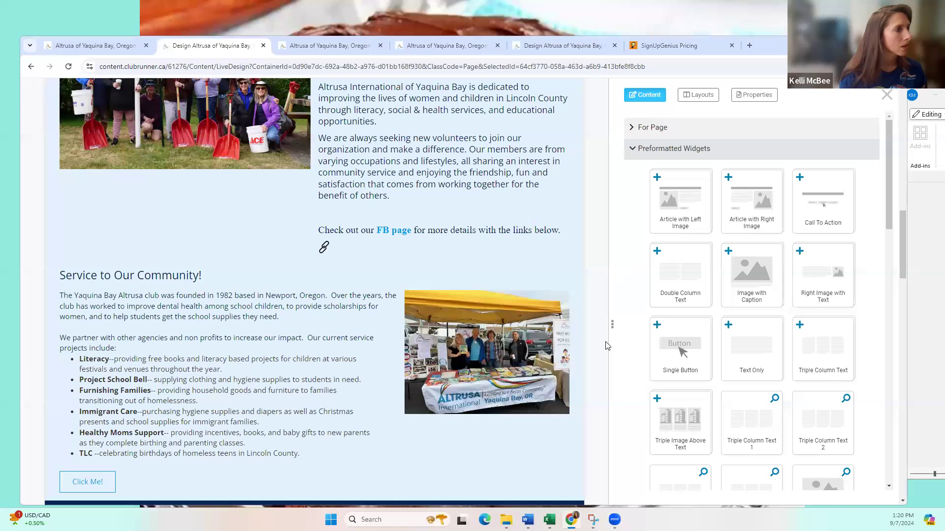
Inspect the label, link type, URL and link style settings of the article's "Click Me!" button, closing them without changes
scroll(599, 338, "down", 2)
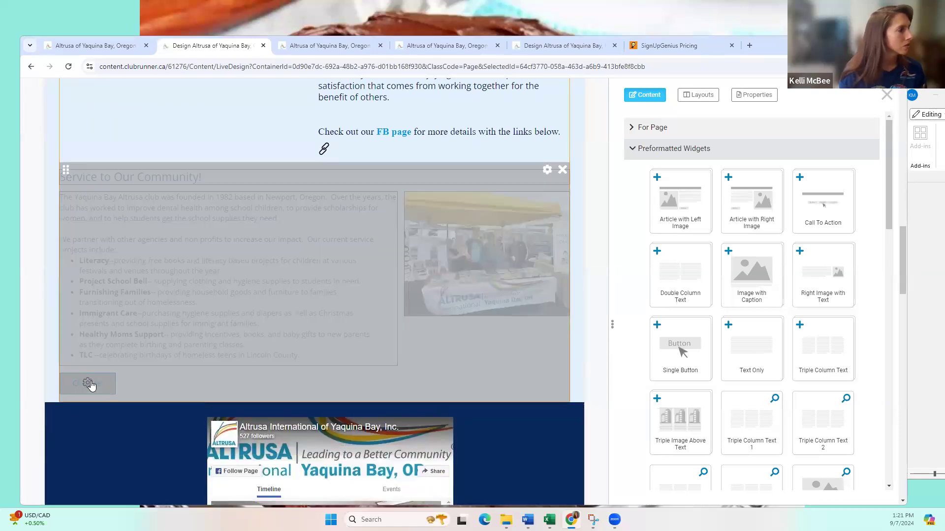
left_click(87, 383)
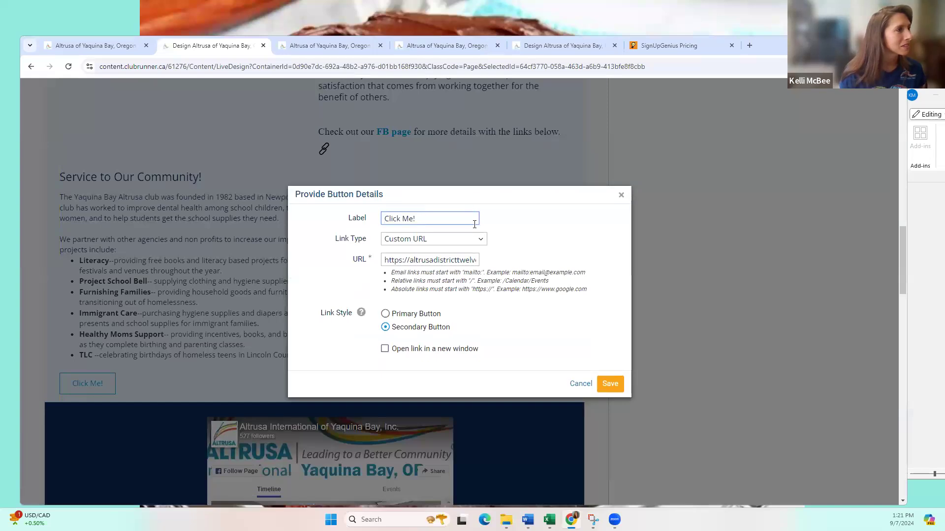
left_click(621, 195)
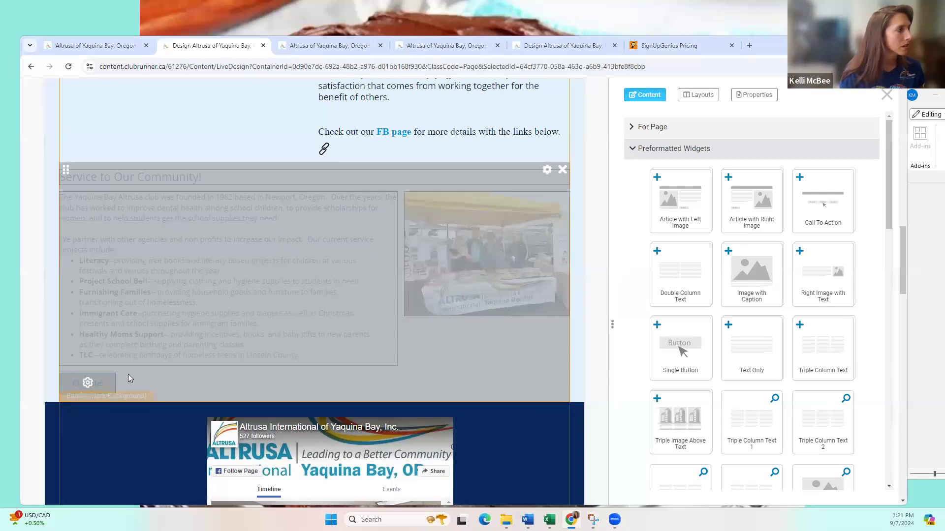
left_click(87, 384)
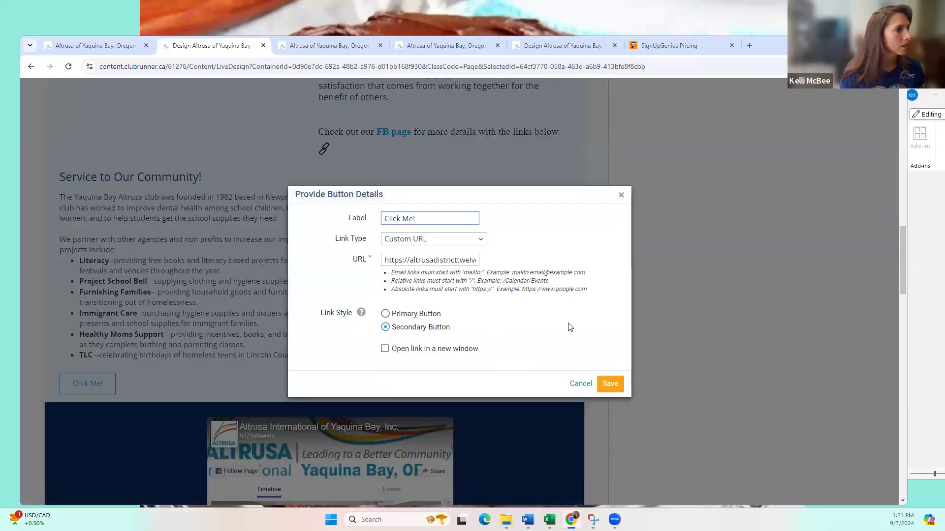
left_click(623, 193)
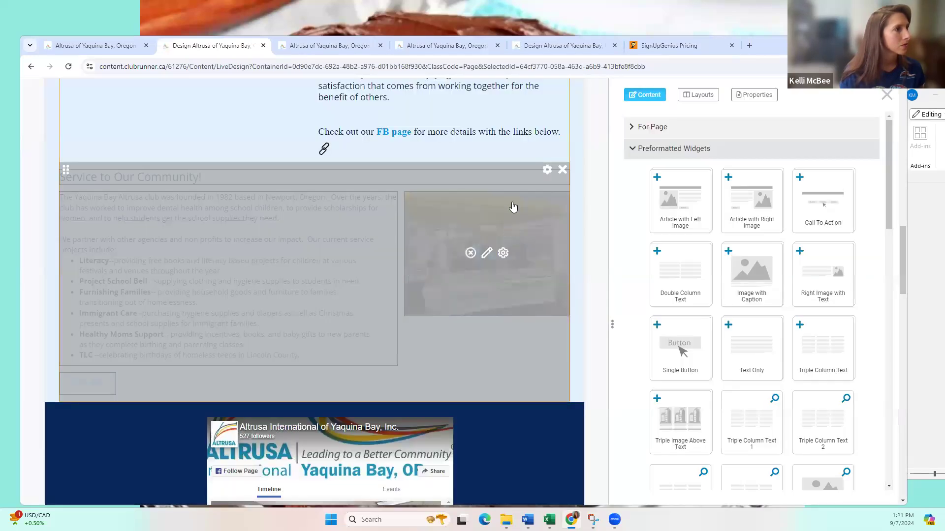
Inspect the border, title and background colour properties of the "Service to Our Community!" article widget, closing them without changes
left_click(546, 169)
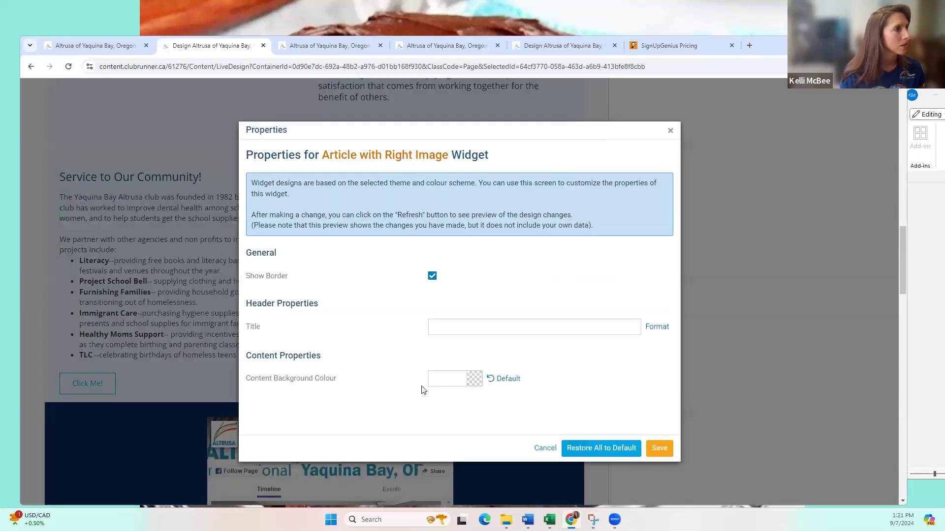
scroll(423, 390, "down", 3)
scroll(642, 107, "up", 4)
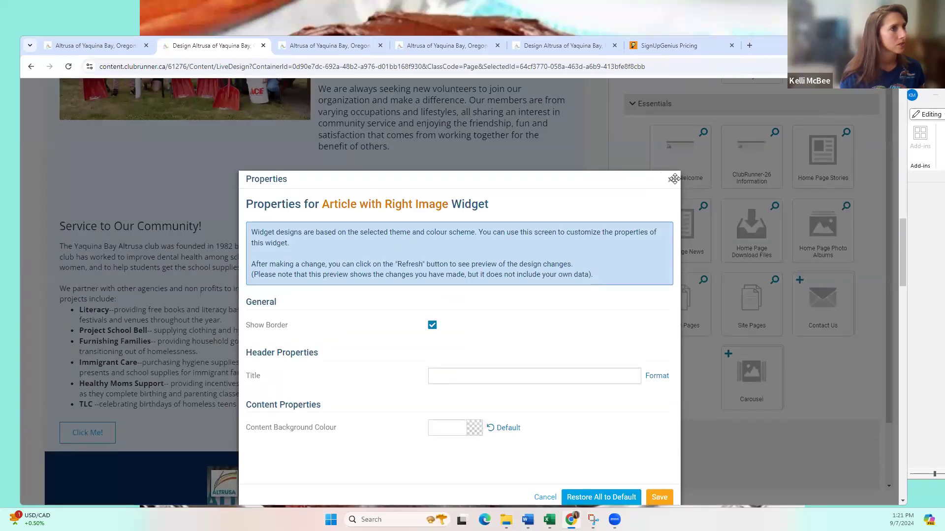
left_click(671, 182)
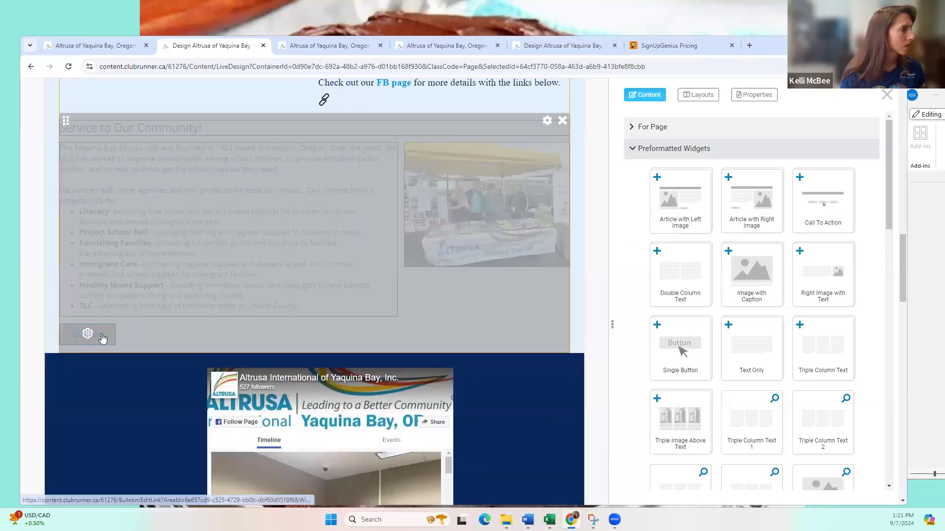
right_click(89, 332)
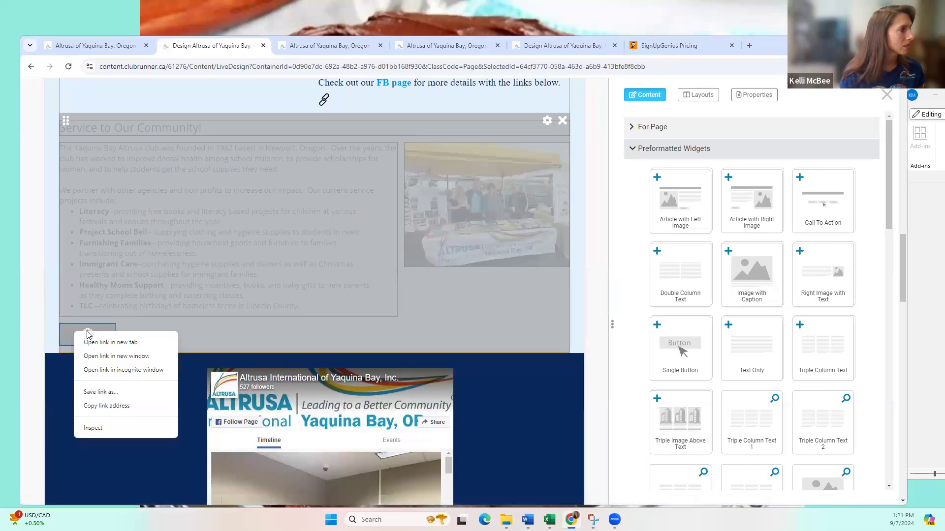
left_click(367, 314)
left_click(368, 313)
left_click(438, 311)
left_click(379, 310)
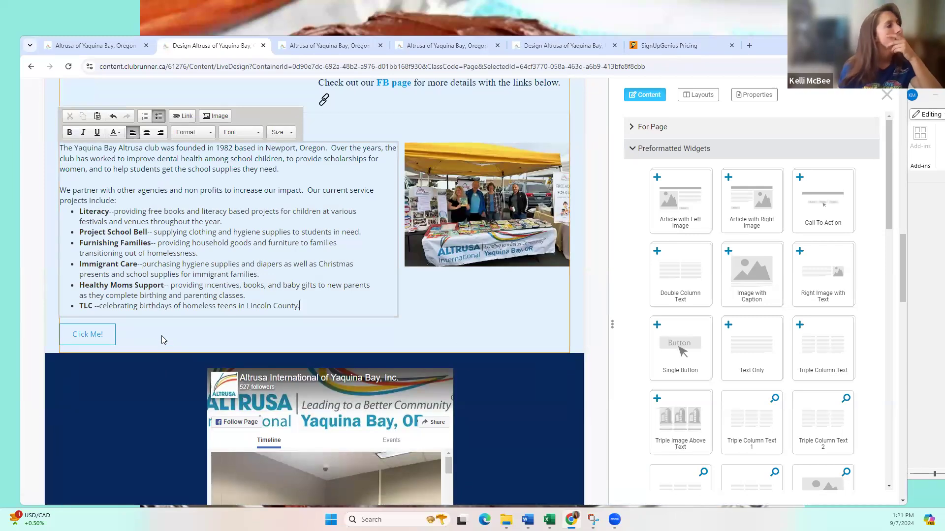
left_click(599, 335)
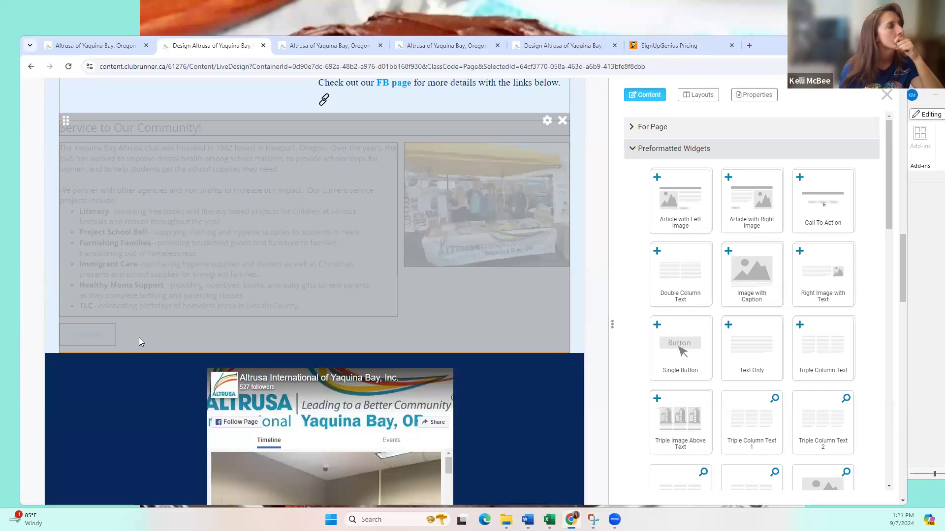
Examine the end of the URL set for the article's "Click Me!" button and close its details without changes
left_click(81, 335)
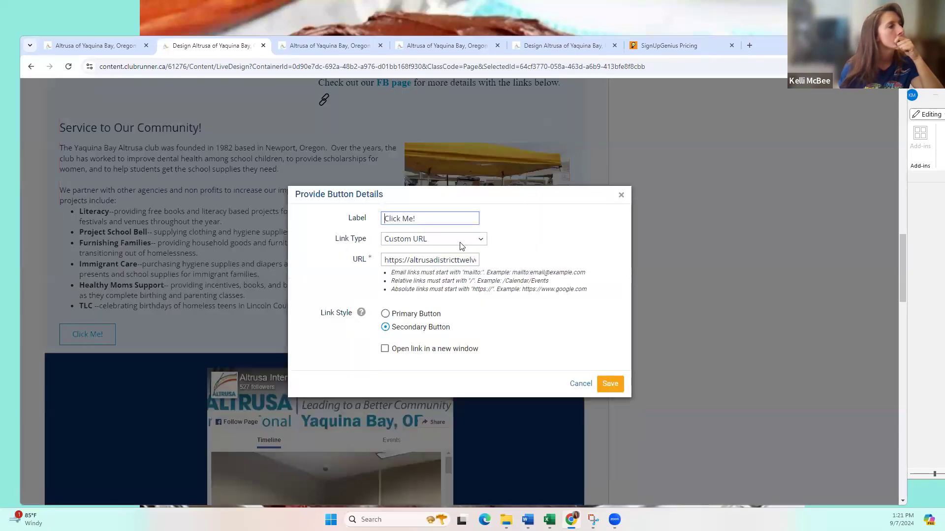
left_click(440, 261)
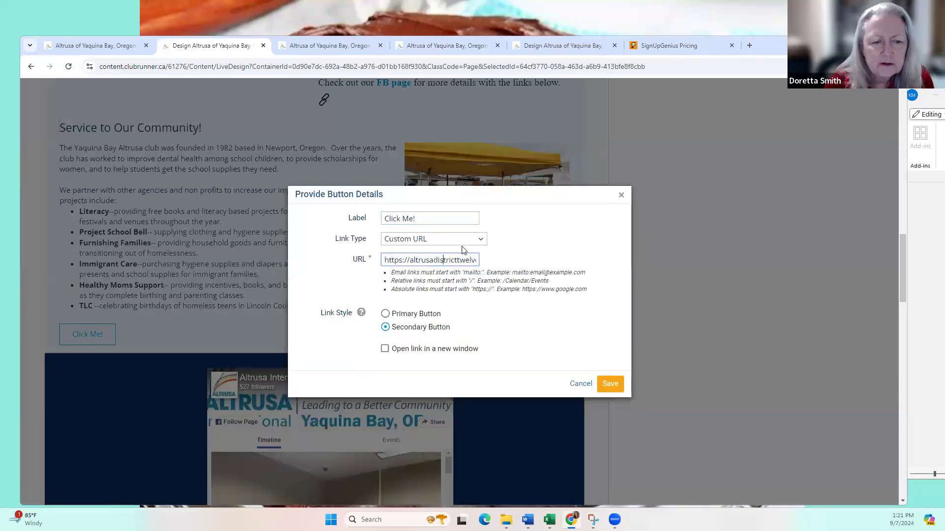
key("End")
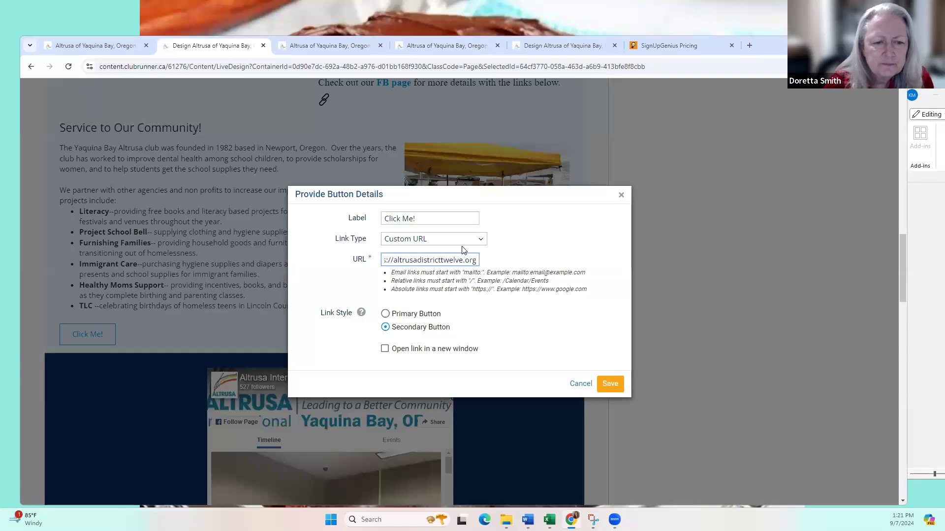
left_click(621, 196)
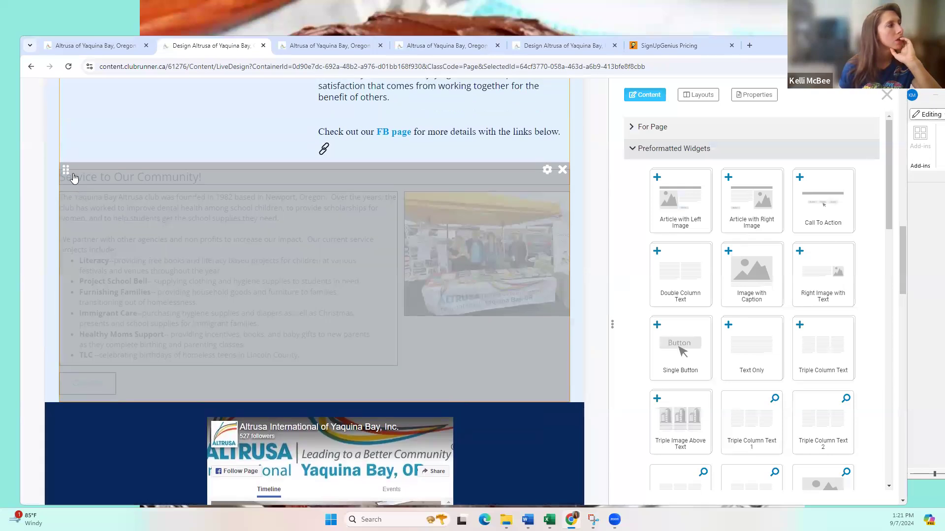
Move the "Service to Our Community!" article into Band 4 (Dark Background), above the Facebook feed
left_click_drag(64, 169, 94, 460)
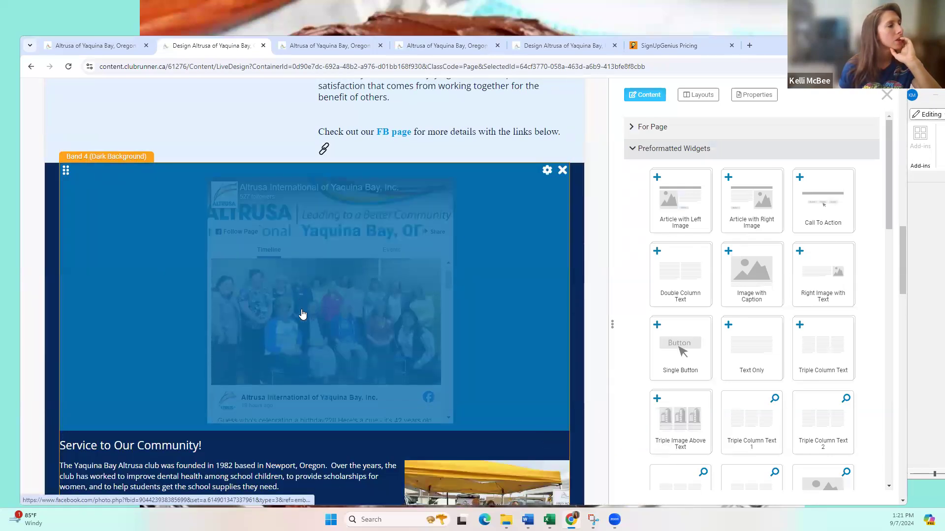
scroll(425, 292, "down", 3)
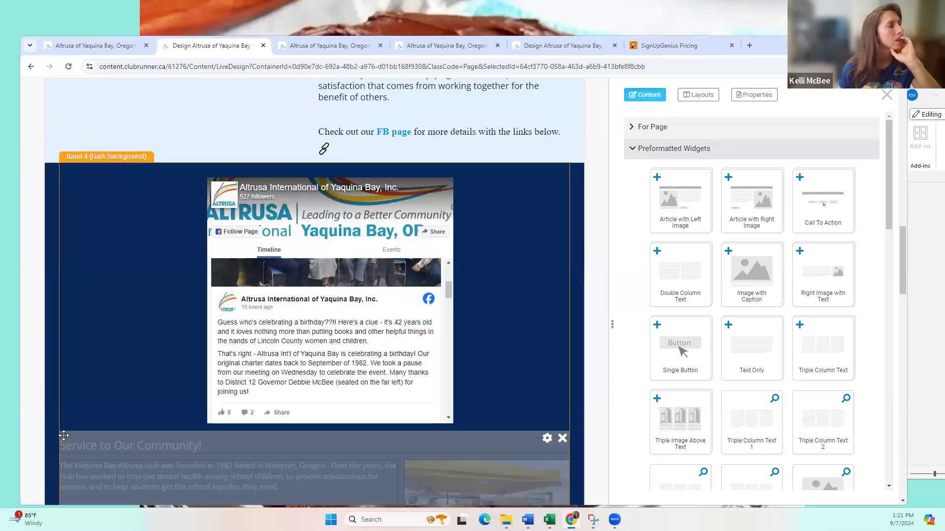
left_click_drag(64, 436, 61, 169)
Review the home page layout from the introduction through the Facebook feed, carousel and Service Projects to the footer, including the empty bands
scroll(279, 208, "up", 8)
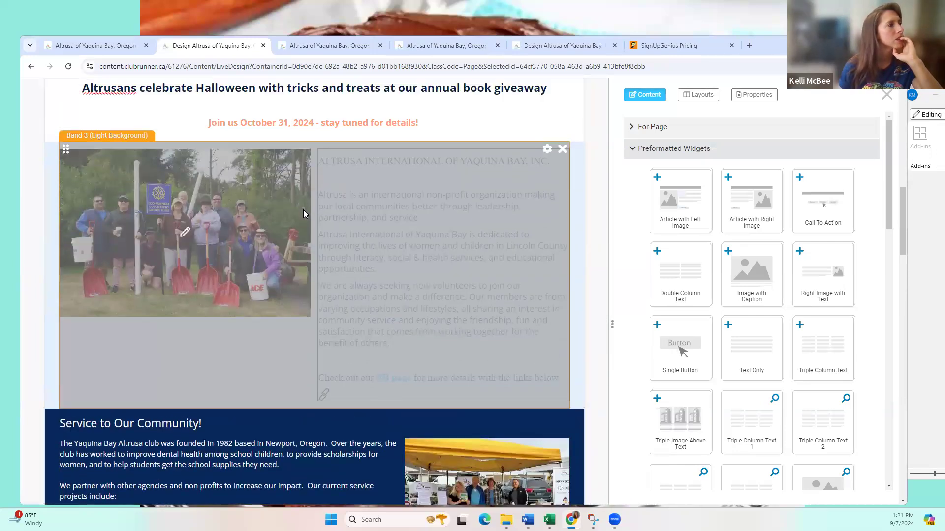
scroll(305, 213, "down", 7)
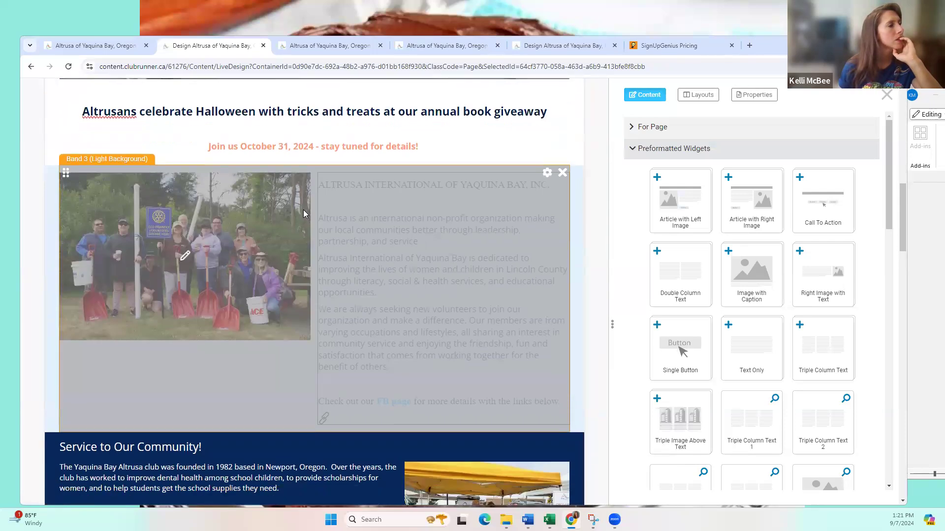
scroll(304, 214, "down", 10)
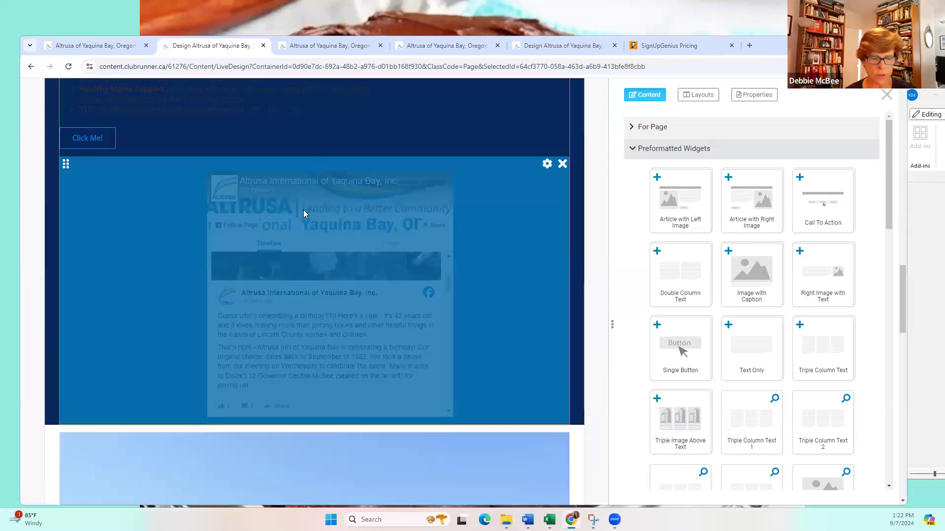
scroll(303, 214, "down", 11)
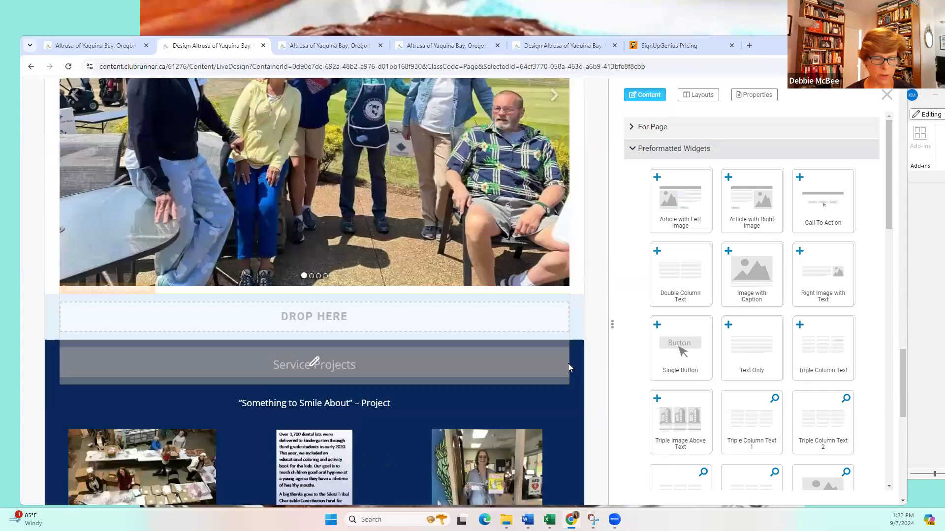
scroll(569, 368, "down", 7)
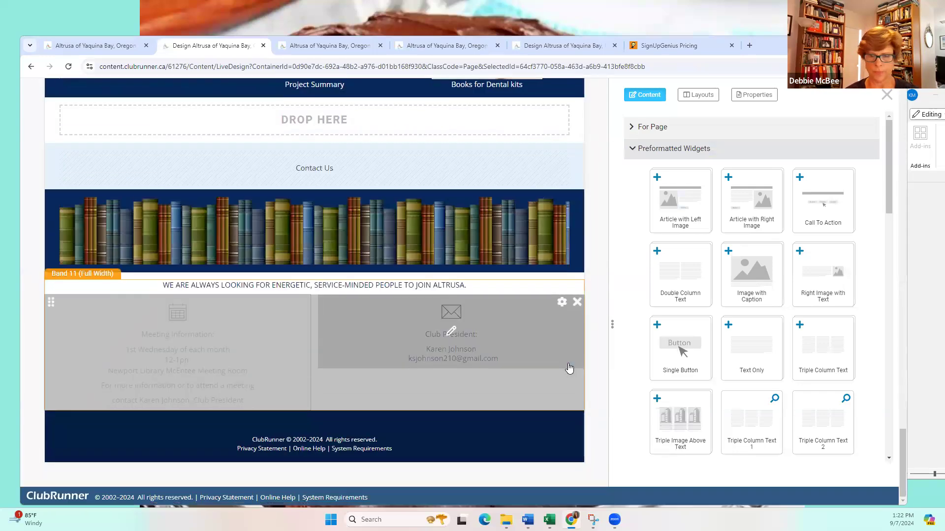
scroll(605, 355, "up", 3)
scroll(605, 355, "up", 12)
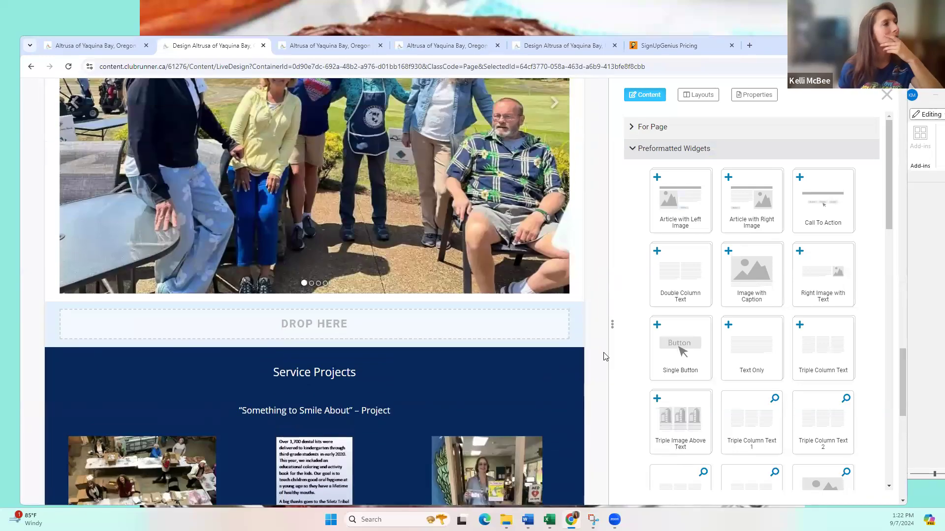
scroll(605, 355, "up", 7)
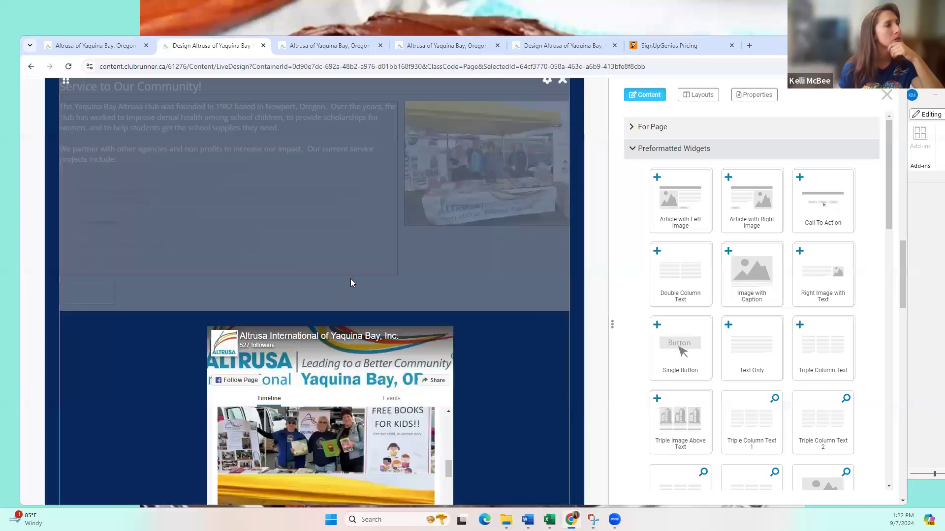
scroll(361, 279, "up", 1)
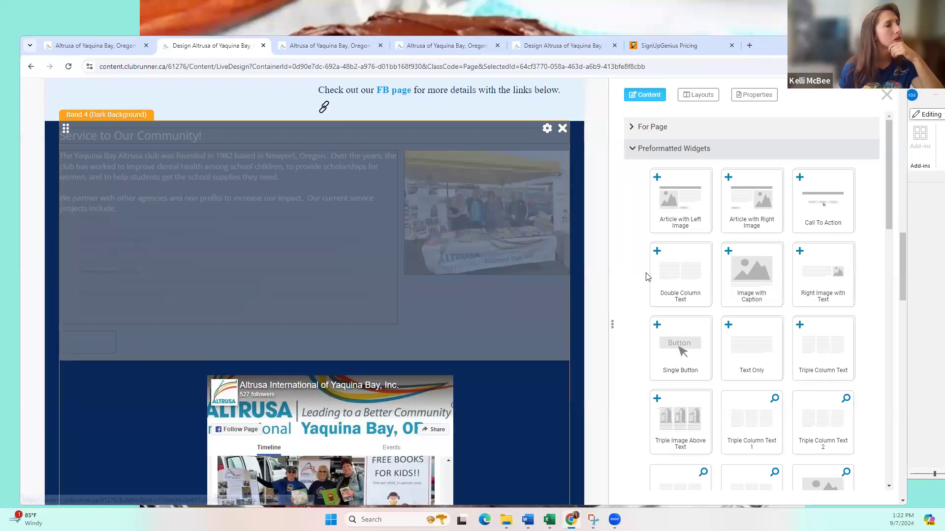
scroll(607, 255, "up", 2)
scroll(590, 263, "down", 5)
scroll(581, 266, "down", 10)
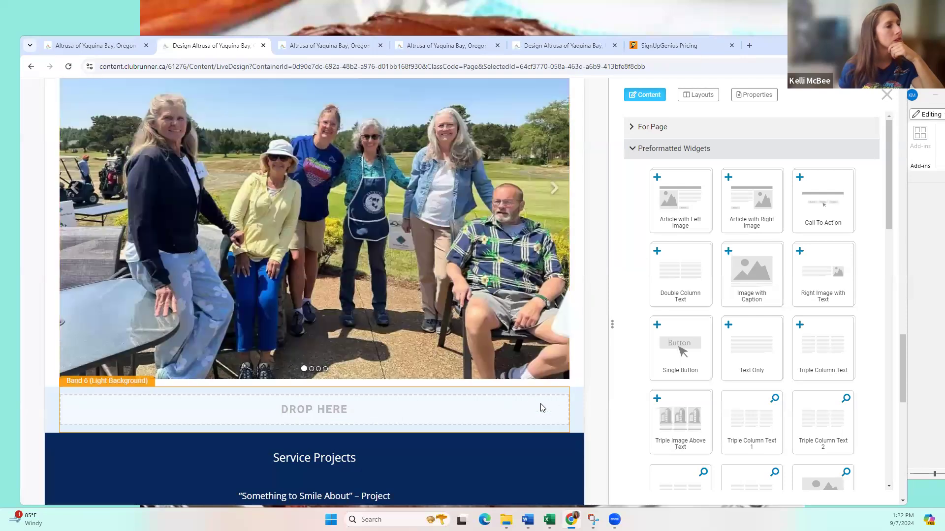
Look through the available content widgets, including the page-specific and global custom widgets, and collapse the page-specific group
scroll(754, 297, "down", 10)
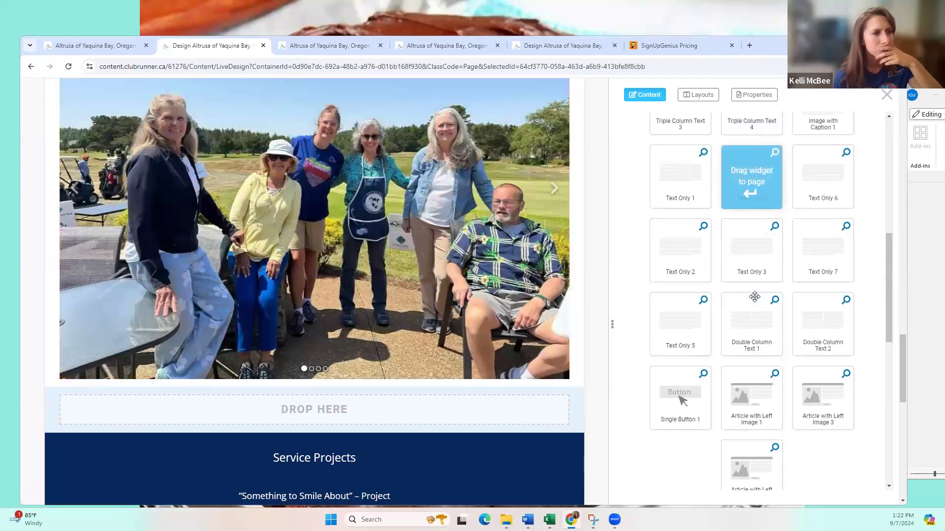
scroll(755, 297, "down", 5)
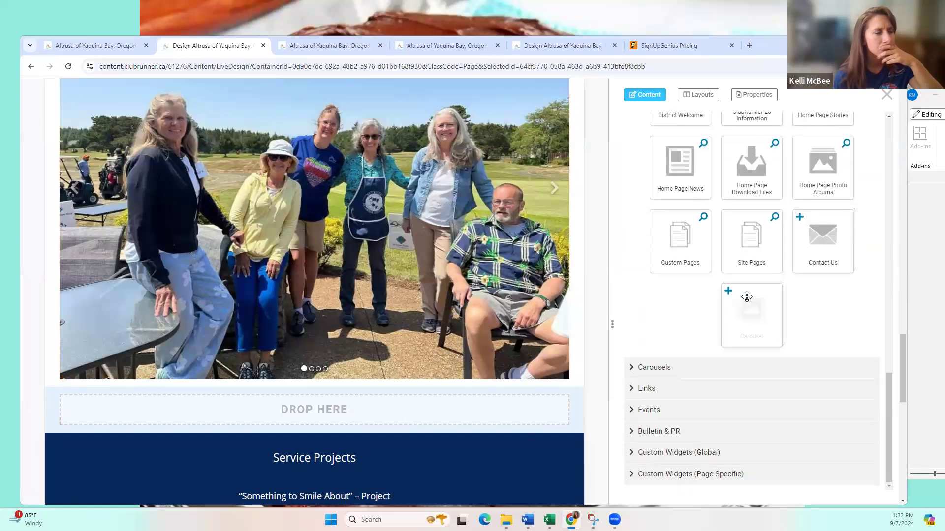
left_click(639, 476)
scroll(664, 423, "down", 5)
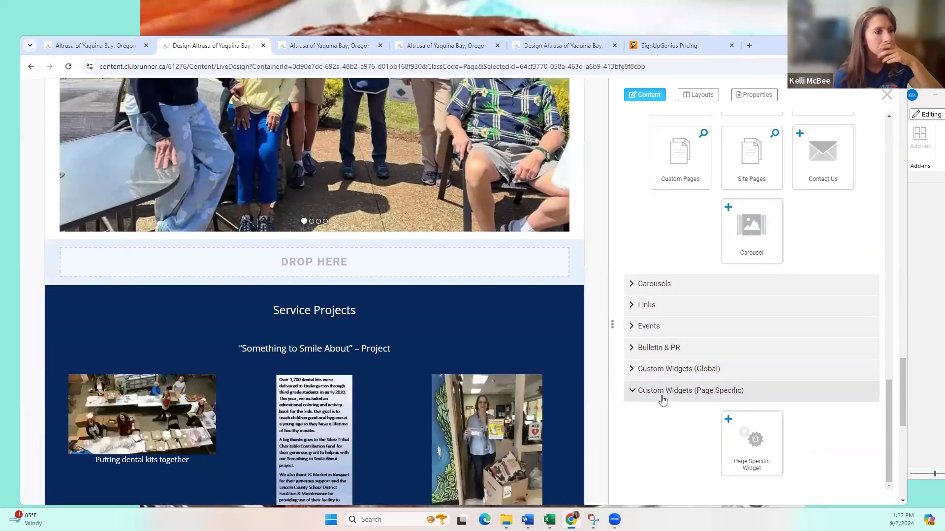
left_click(634, 370)
left_click(636, 370)
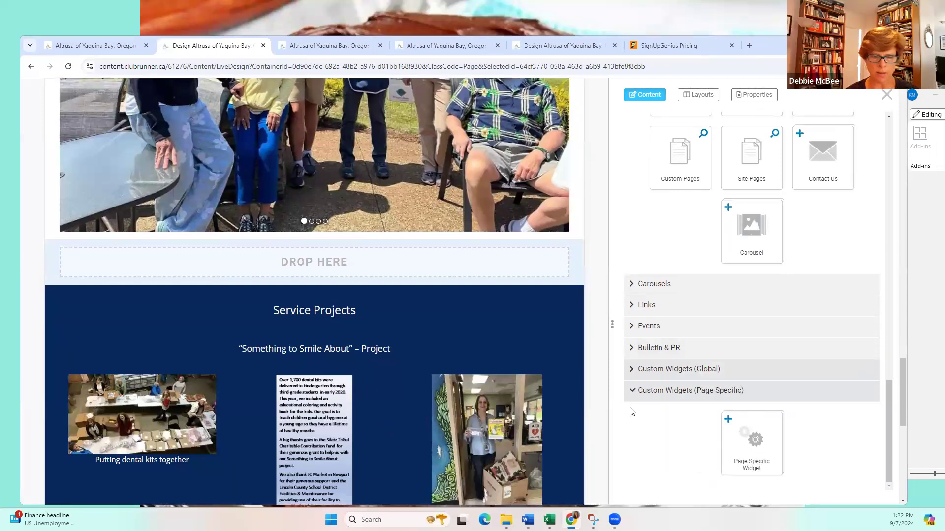
left_click(628, 391)
Check which fonts the introduction's heading and first paragraph use, without changing either
scroll(470, 317, "up", 10)
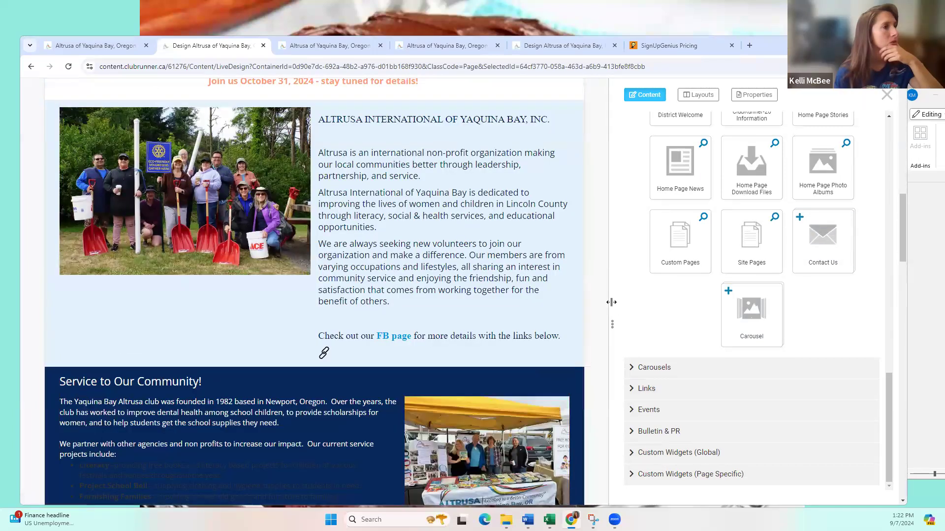
scroll(602, 299, "up", 2)
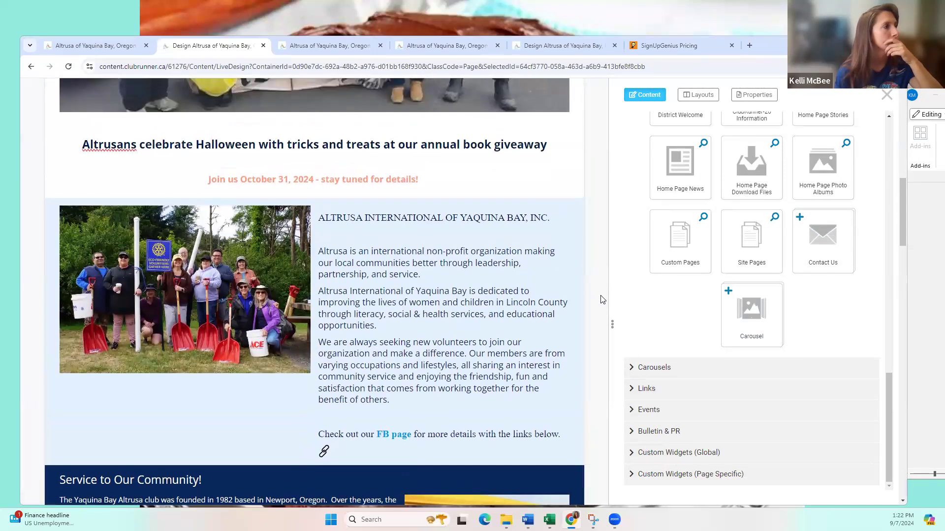
left_click(439, 329)
left_click_drag(438, 275, 318, 217)
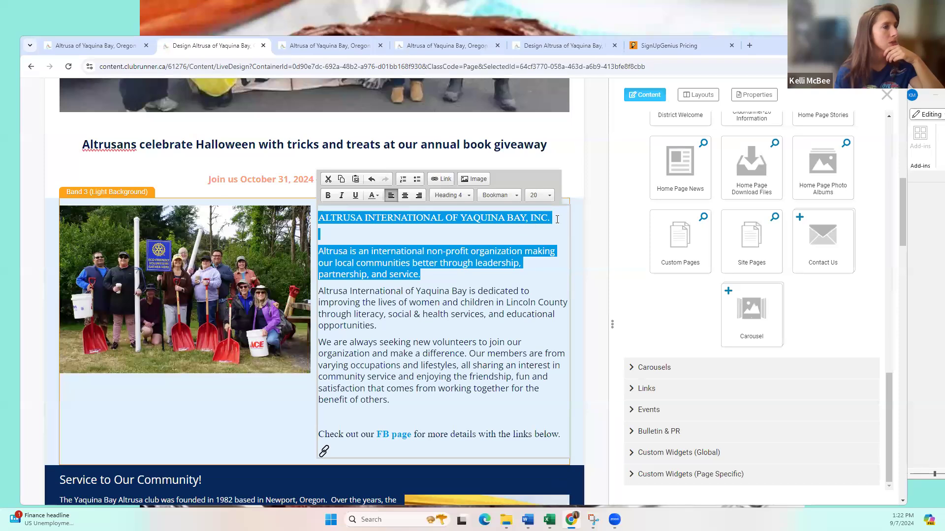
left_click(516, 196)
left_click(393, 274)
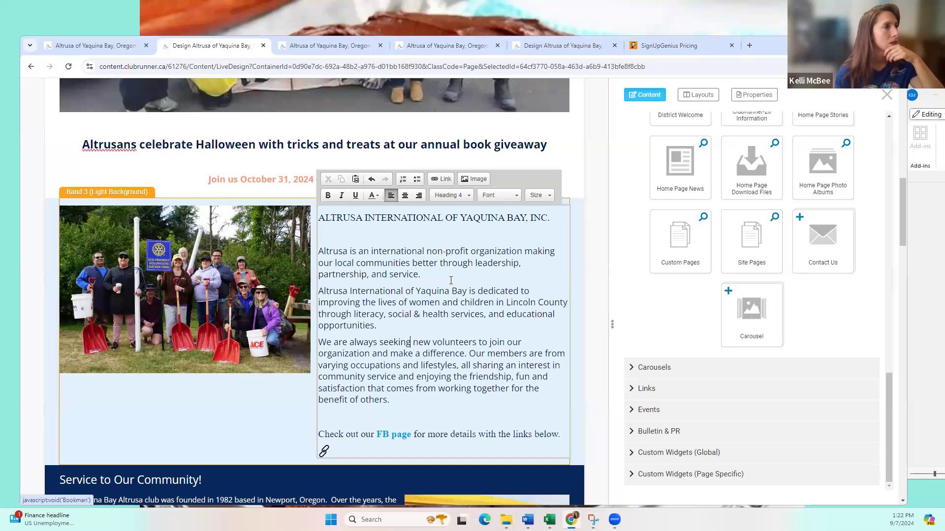
triple_click(393, 274)
left_click(513, 196)
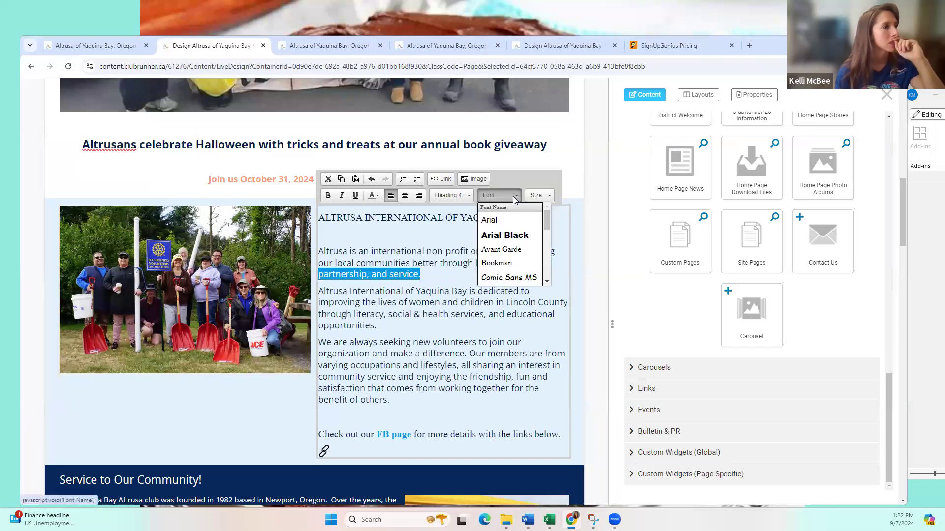
left_click(395, 255)
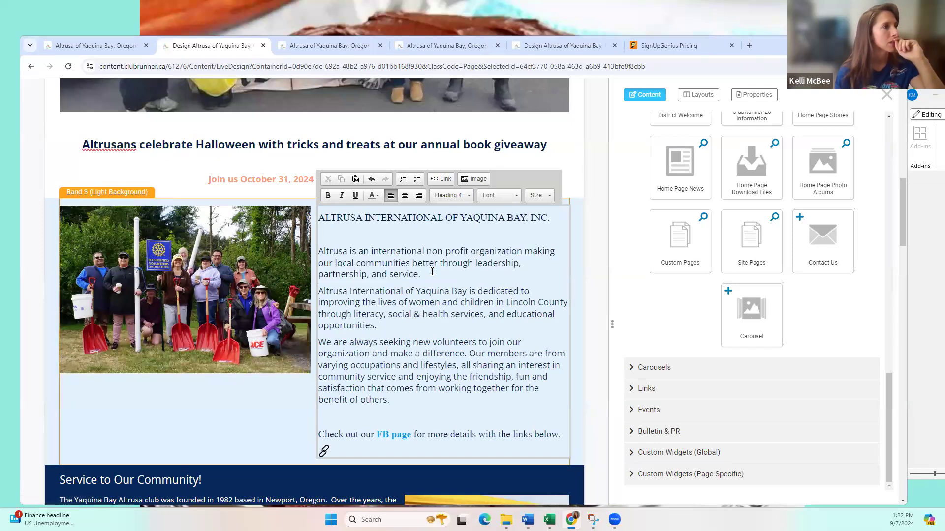
Format the "ALTRUSA INTERNATIONAL OF YAQUINA BAY, INC." line of the introduction as Heading 2
left_click_drag(571, 218, 318, 218)
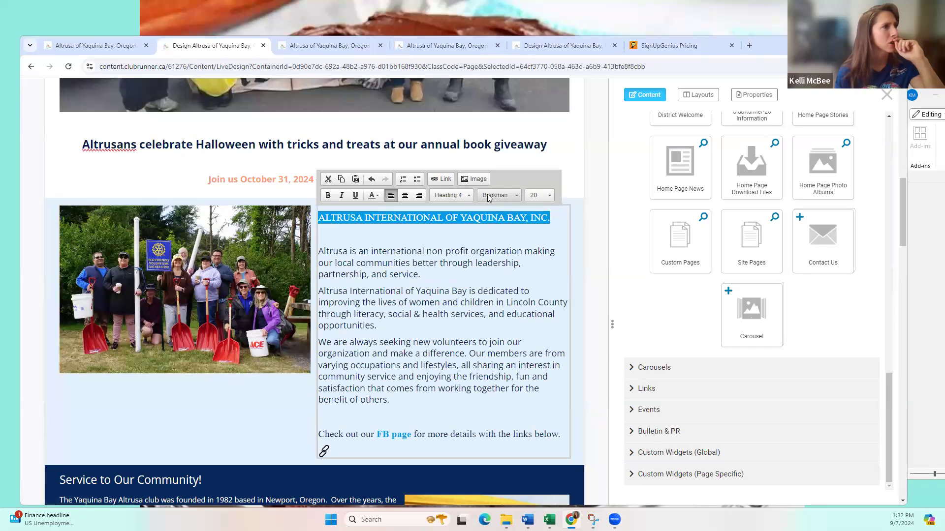
left_click(461, 195)
left_click(462, 247)
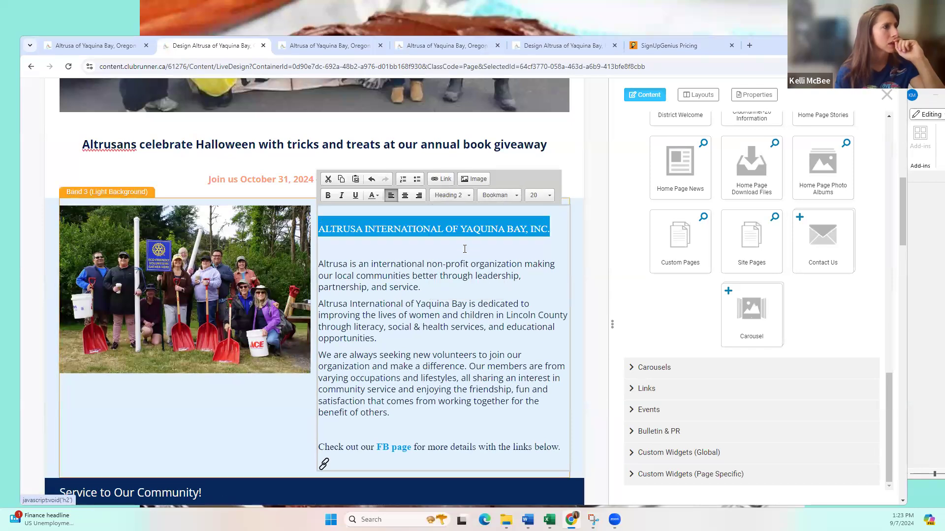
left_click(464, 196)
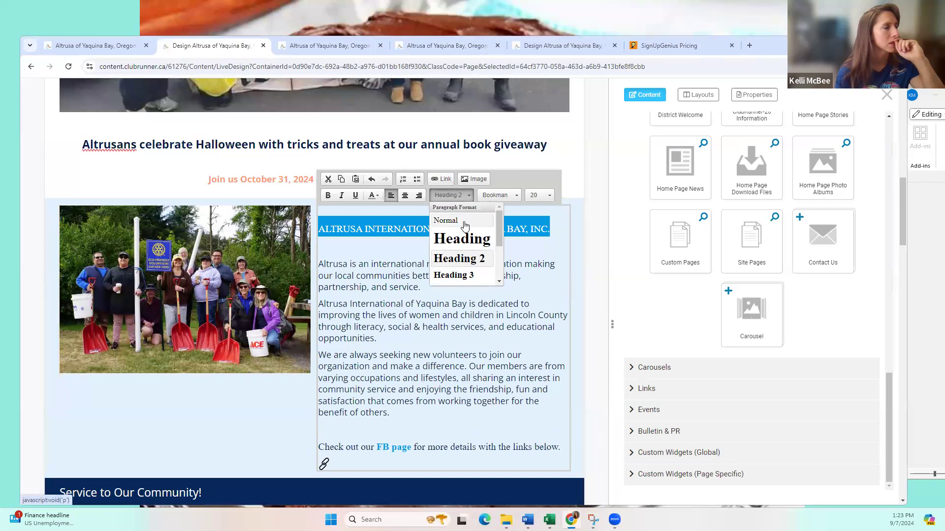
Try the MS Sans Serif and Google Sans fonts on the introduction's heading
left_click(515, 196)
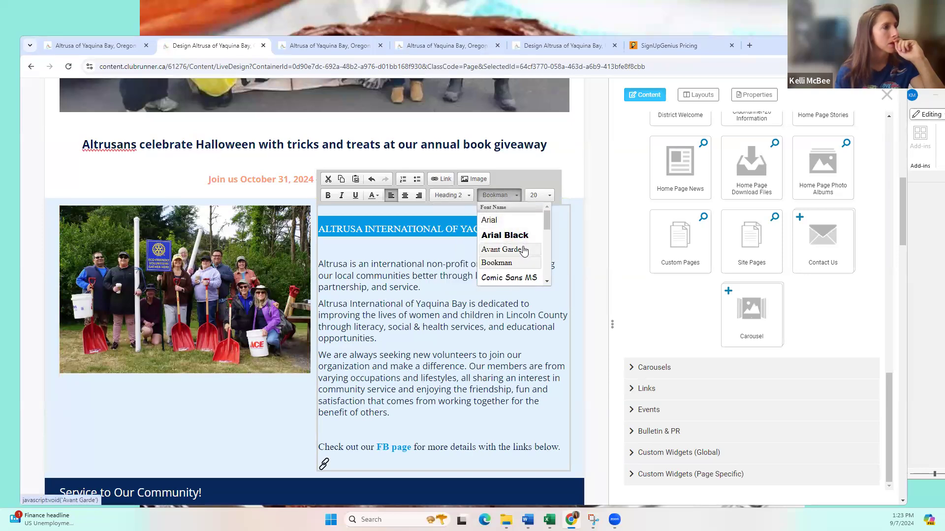
scroll(540, 183, "down", 2)
scroll(530, 190, "up", 2)
left_click_drag(546, 225, 545, 266)
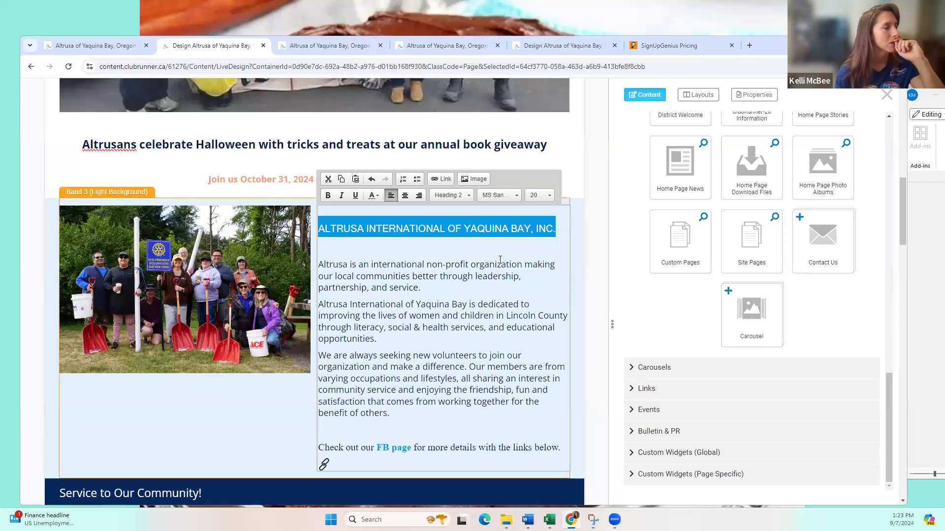
left_click(515, 195)
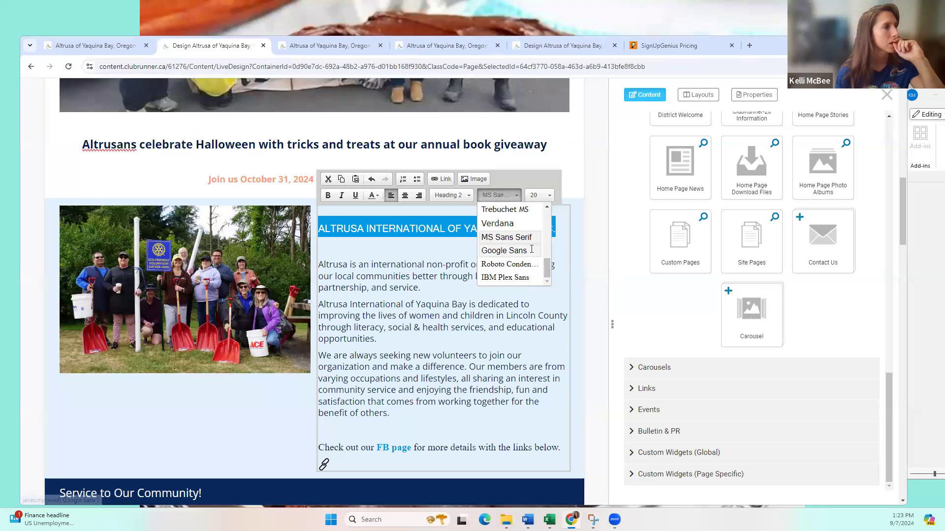
left_click(531, 254)
Set the introduction heading's font to Verdana, trying bold on it and removing the bold again
left_click(516, 196)
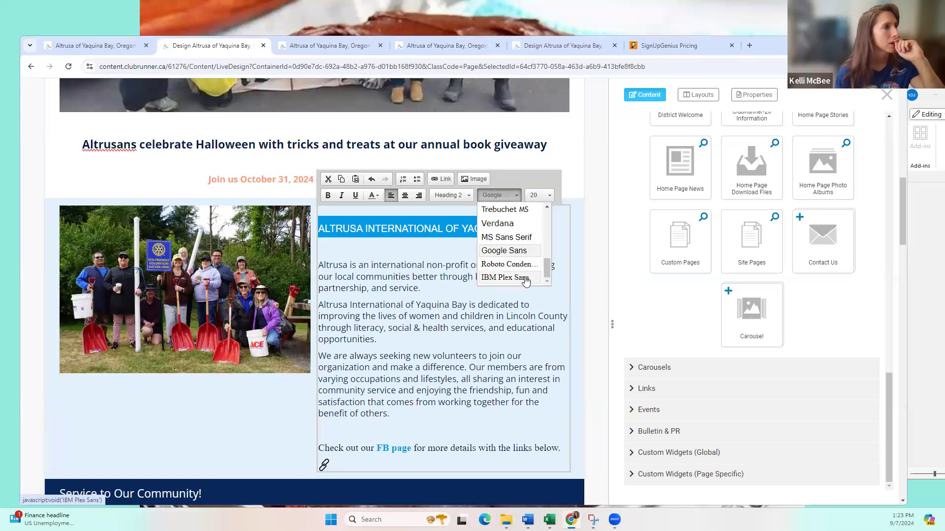
left_click(516, 229)
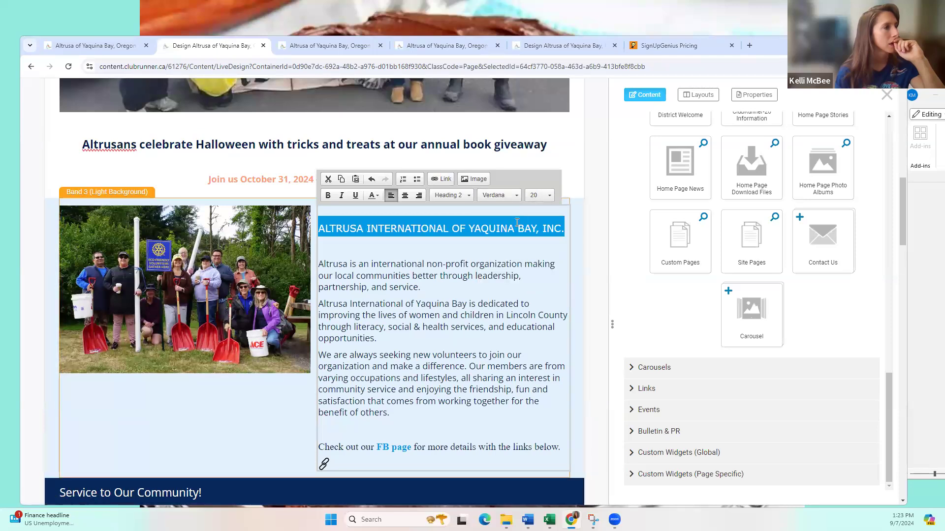
left_click(328, 198)
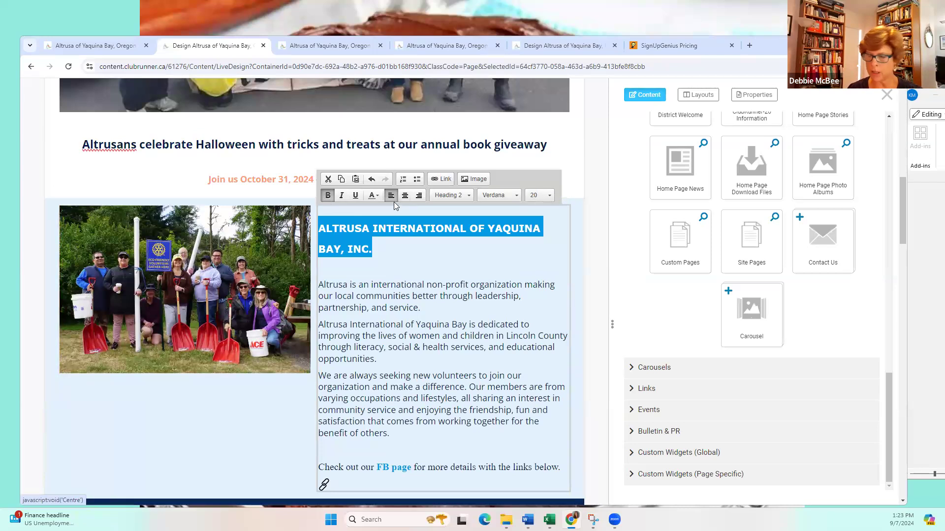
left_click(326, 197)
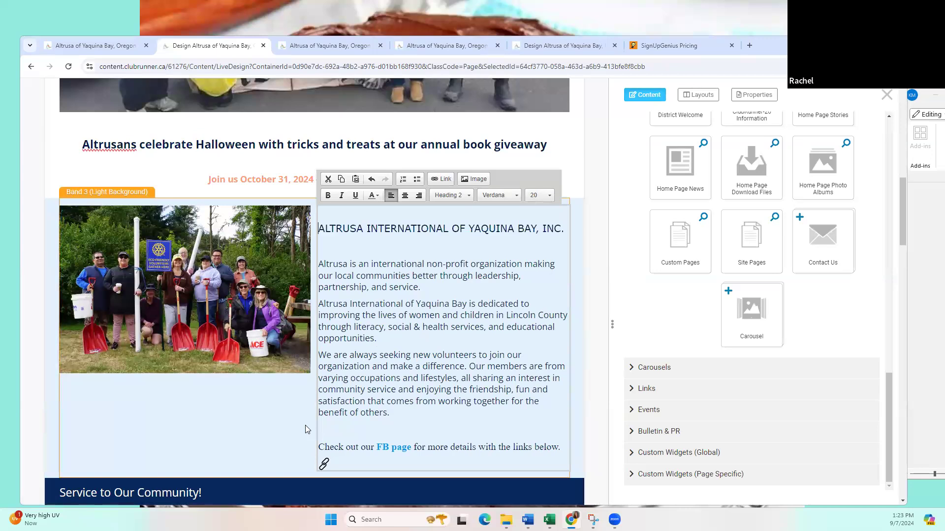
key("ctrl+a")
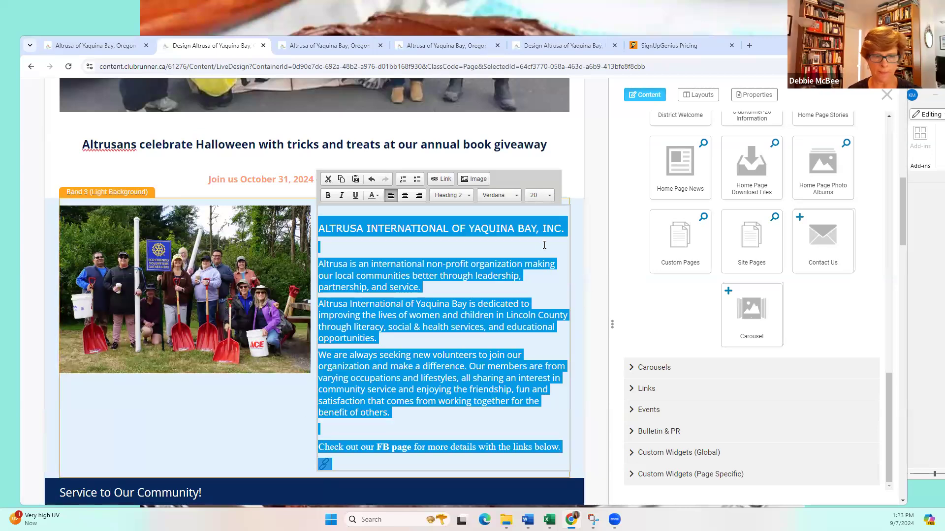
scroll(383, 358, "down", 5)
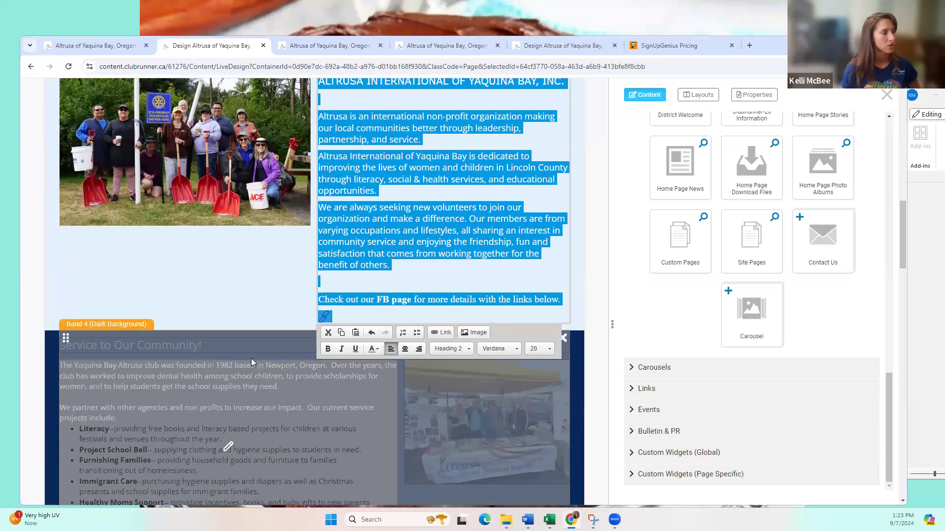
left_click(598, 339)
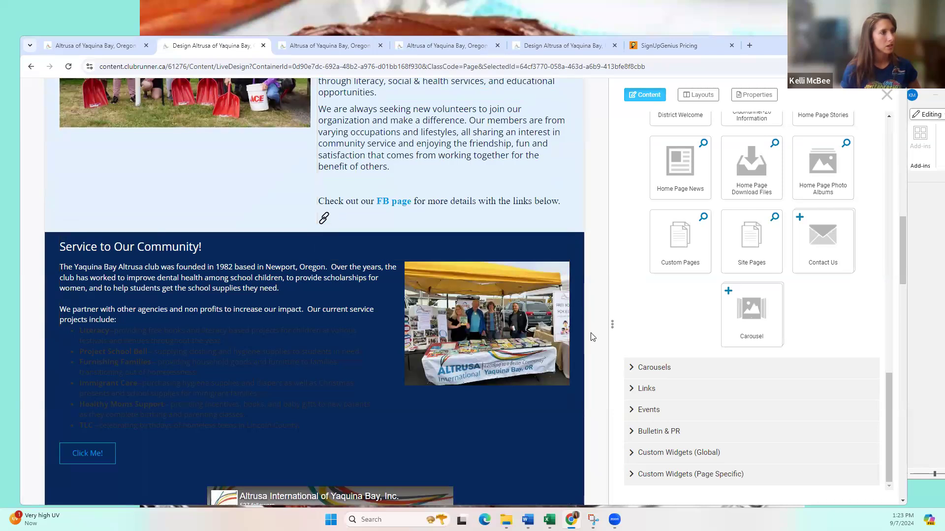
Move the "Service to Our Community!" article into Band 3 (Light Background), beneath the introduction
left_click_drag(65, 236, 120, 260)
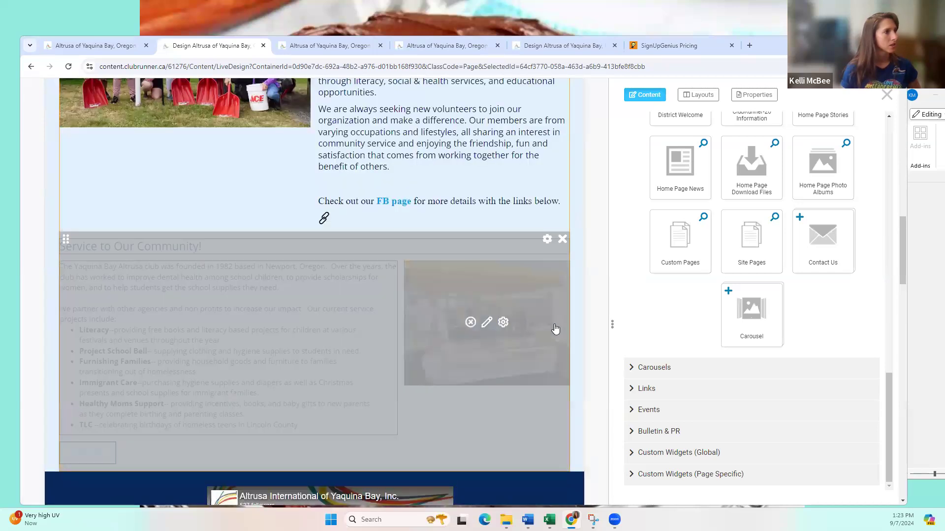
scroll(598, 311, "up", 3)
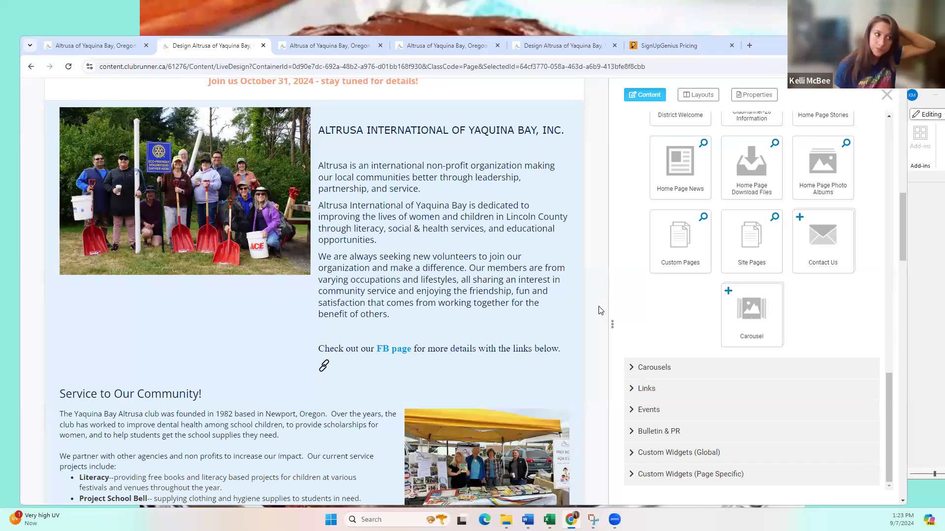
scroll(581, 298, "down", 3)
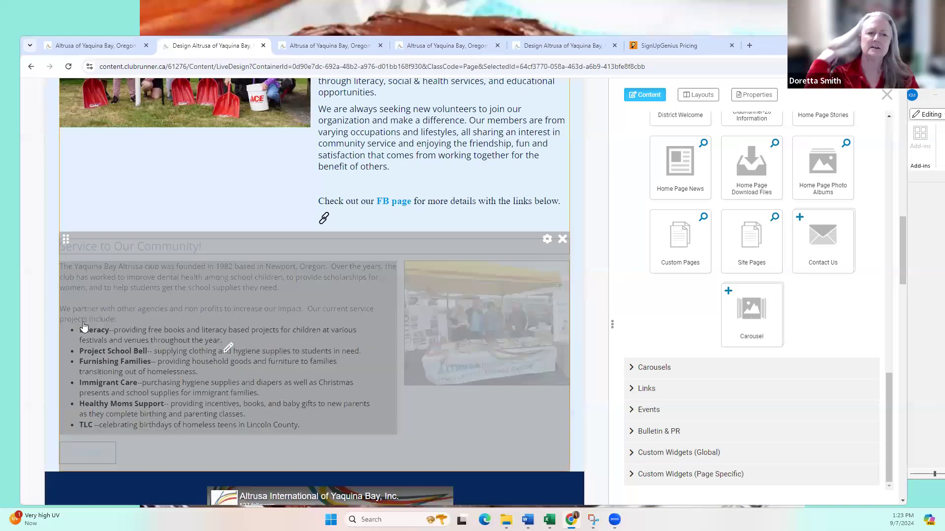
left_click(228, 348)
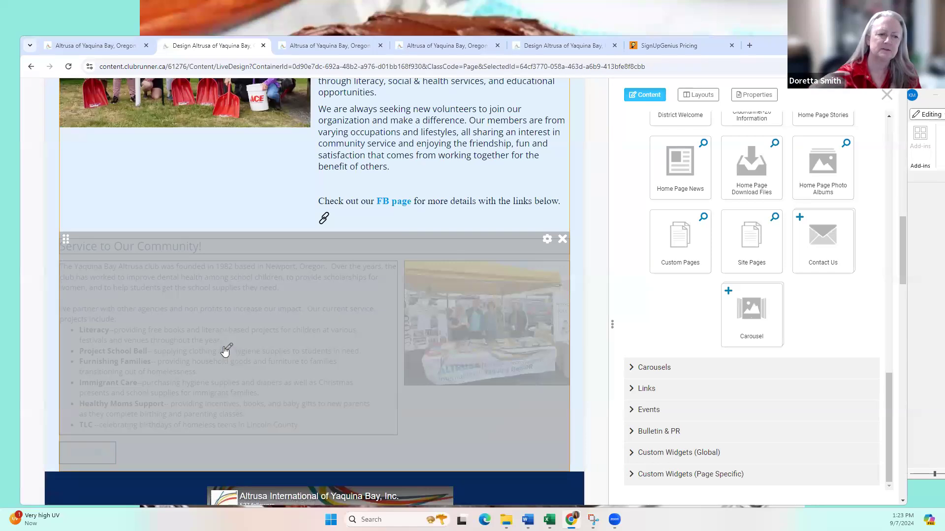
scroll(210, 373, "down", 2)
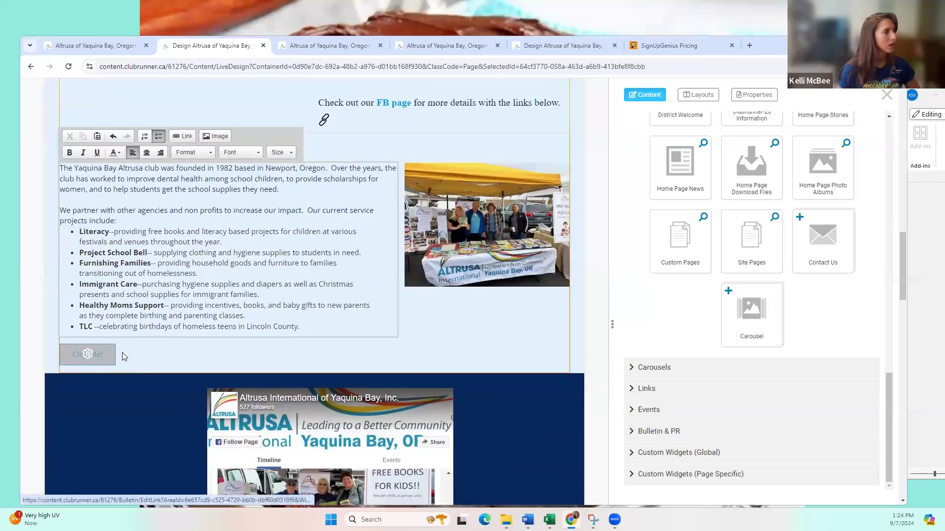
left_click(113, 359)
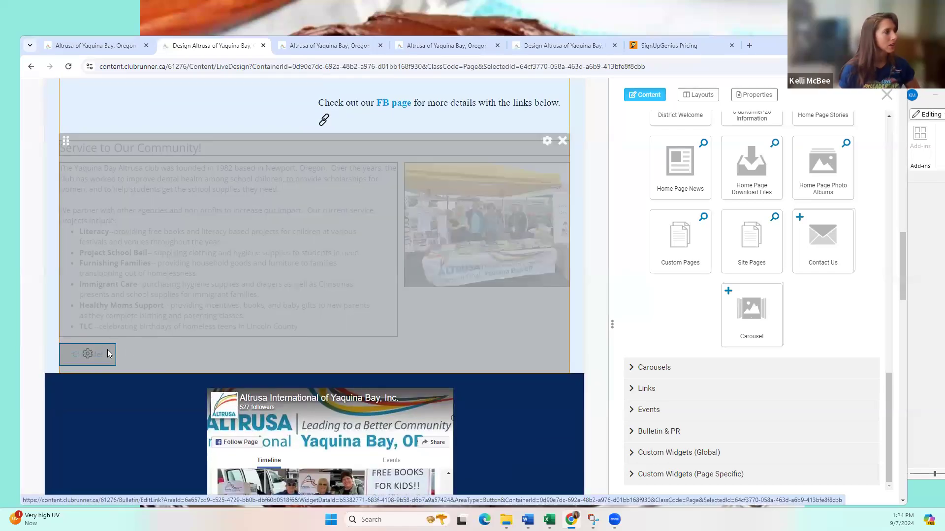
left_click(342, 327)
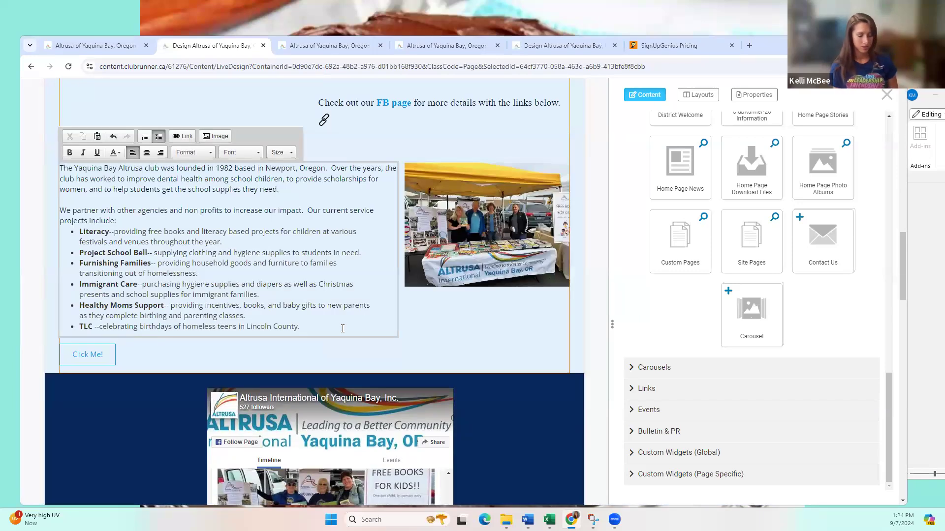
left_click(600, 268)
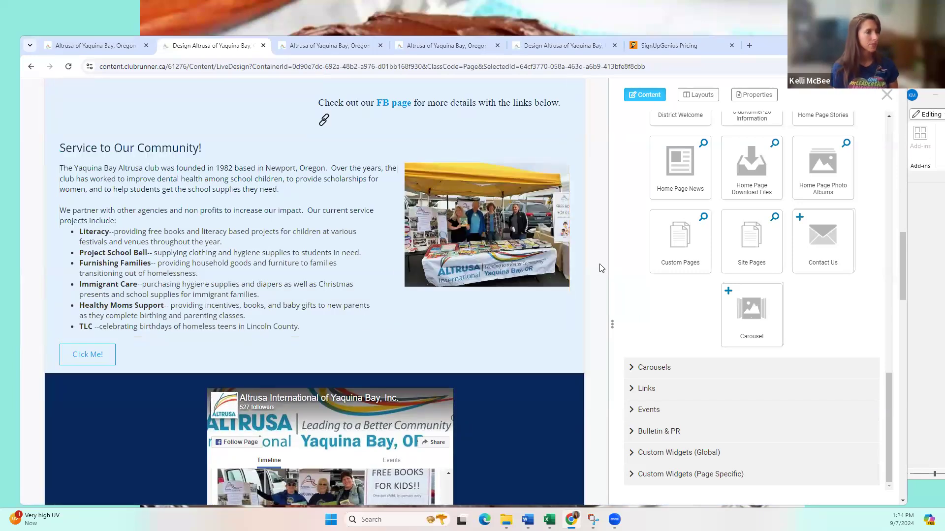
Add a Right Image with Text widget to Band 3, between the introduction and the "Service to Our Community!" article
scroll(597, 273, "up", 5)
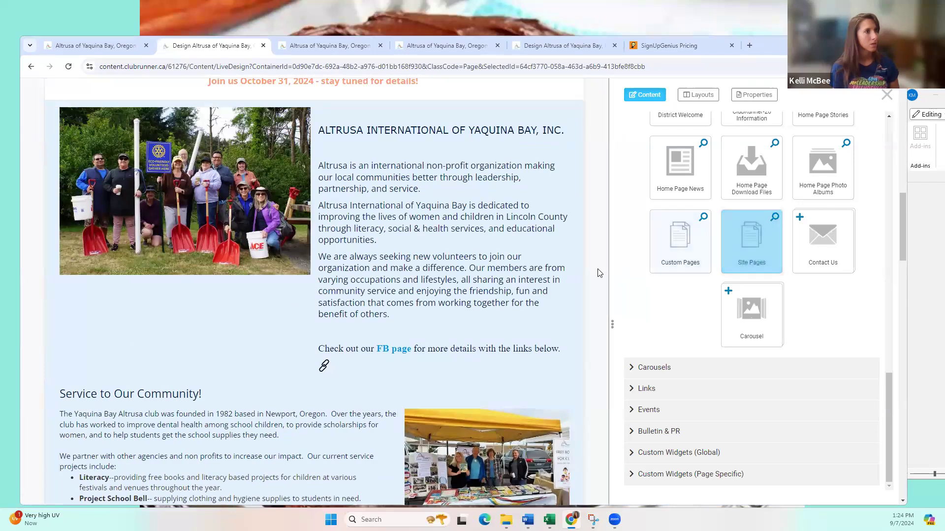
scroll(609, 266, "down", 2)
left_click_drag(888, 402, 880, 163)
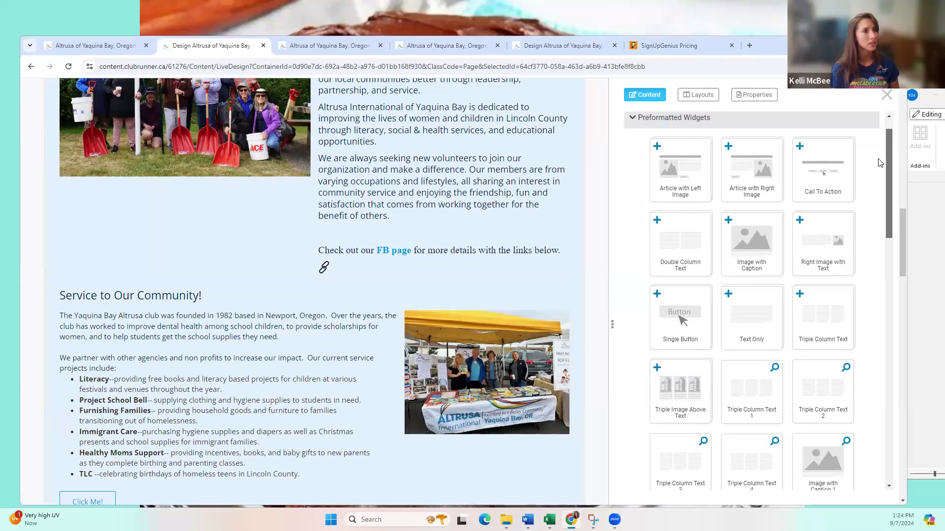
left_click_drag(881, 163, 875, 318)
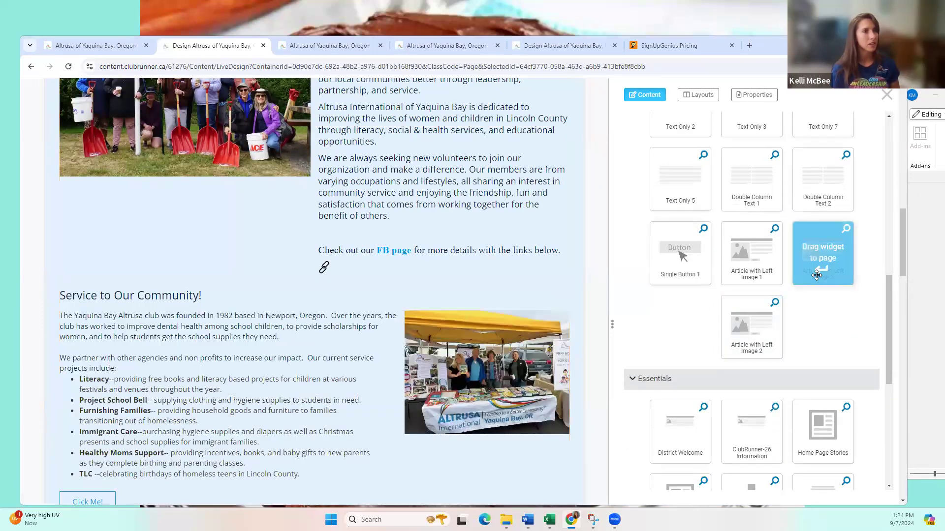
left_click_drag(890, 376, 884, 236)
left_click_drag(823, 232, 423, 291)
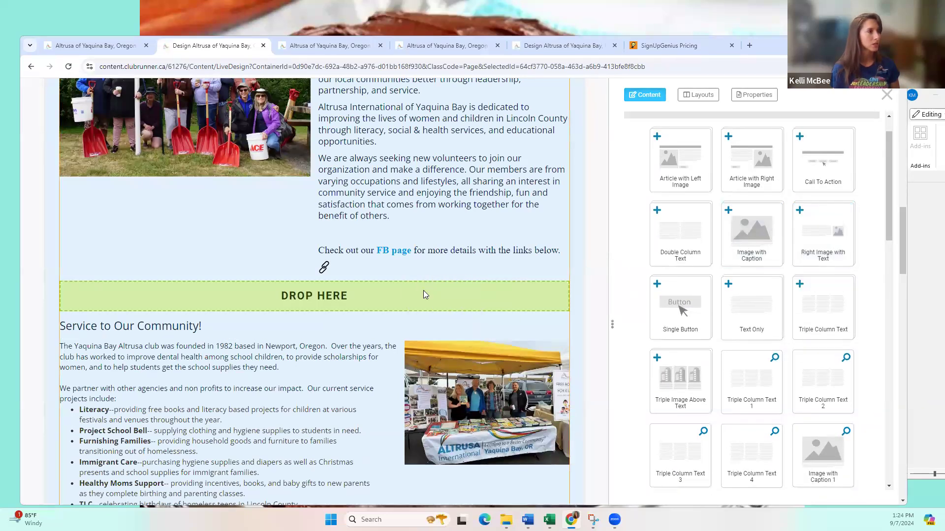
Insert Booth-photo.jpeg from the Yaquina Bay image folder into the new Right Image with Text widget
scroll(545, 323, "down", 1)
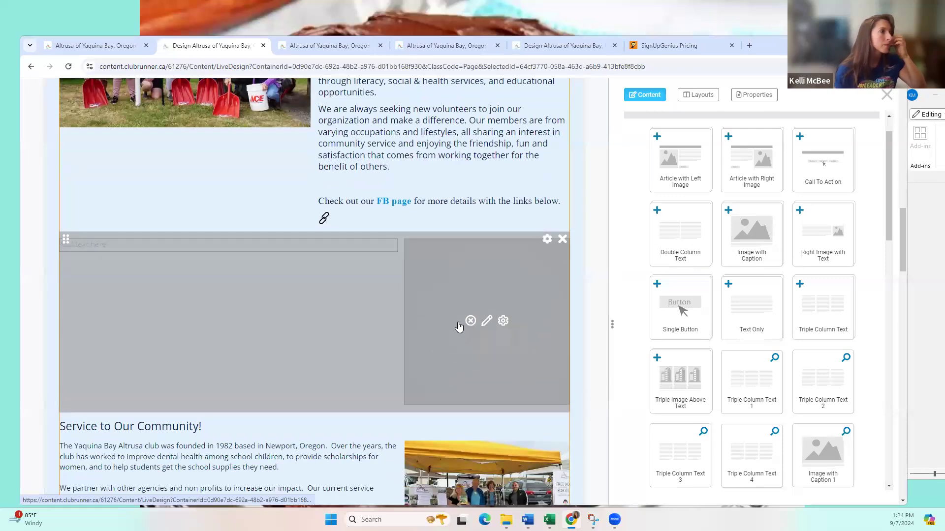
scroll(332, 291, "down", 1)
scroll(331, 291, "down", 3)
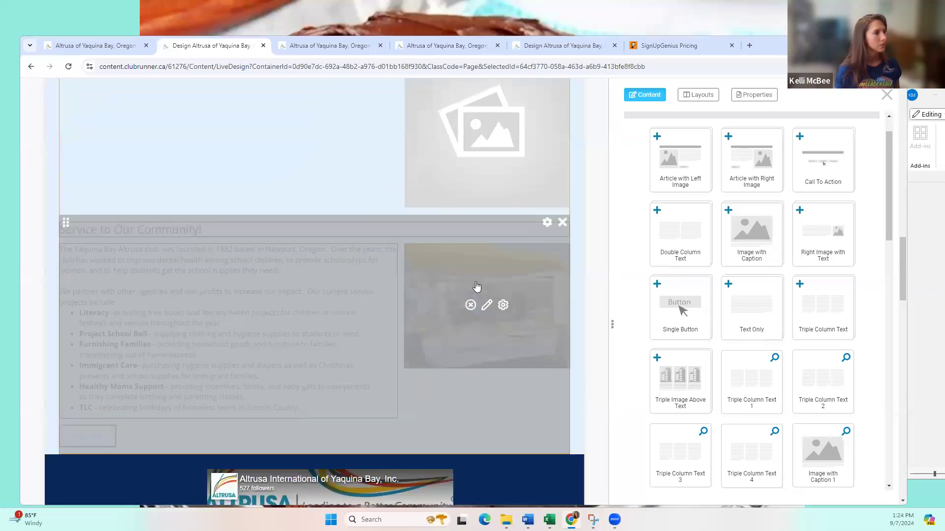
scroll(485, 305, "up", 3)
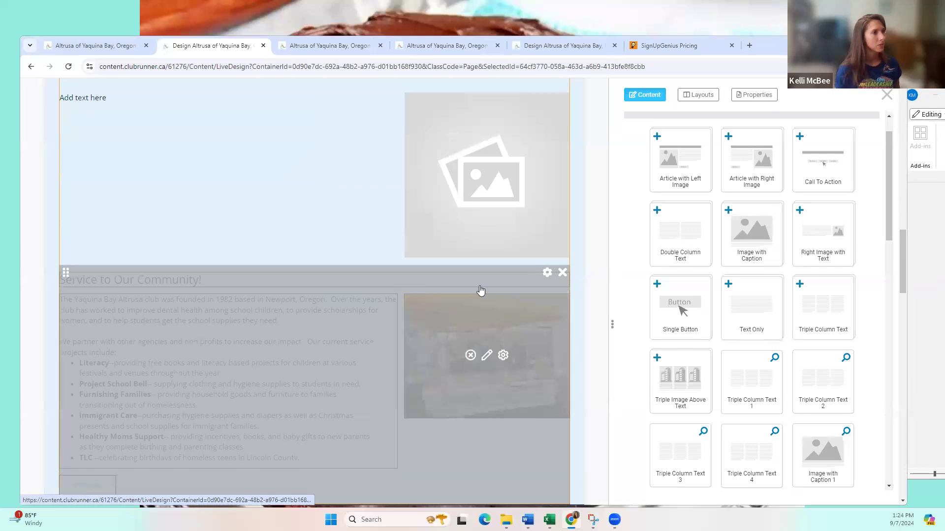
left_click(486, 272)
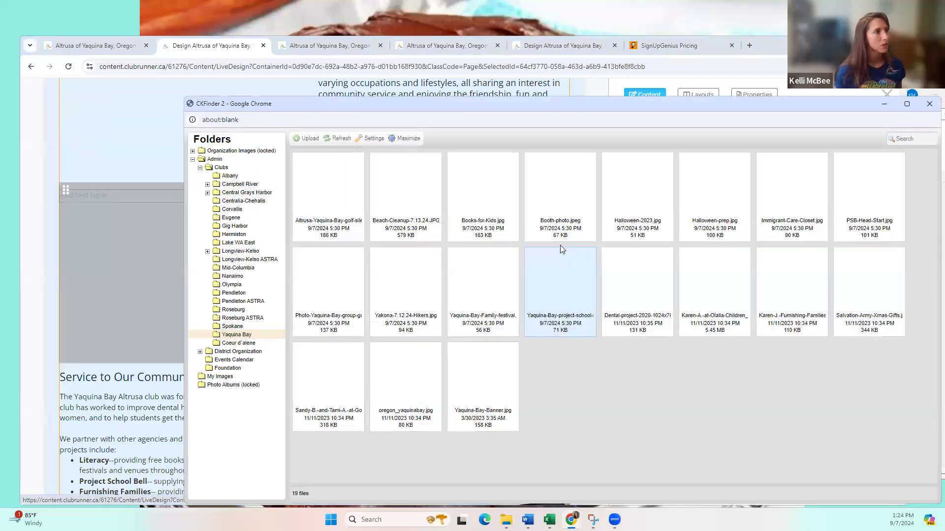
left_click(569, 199)
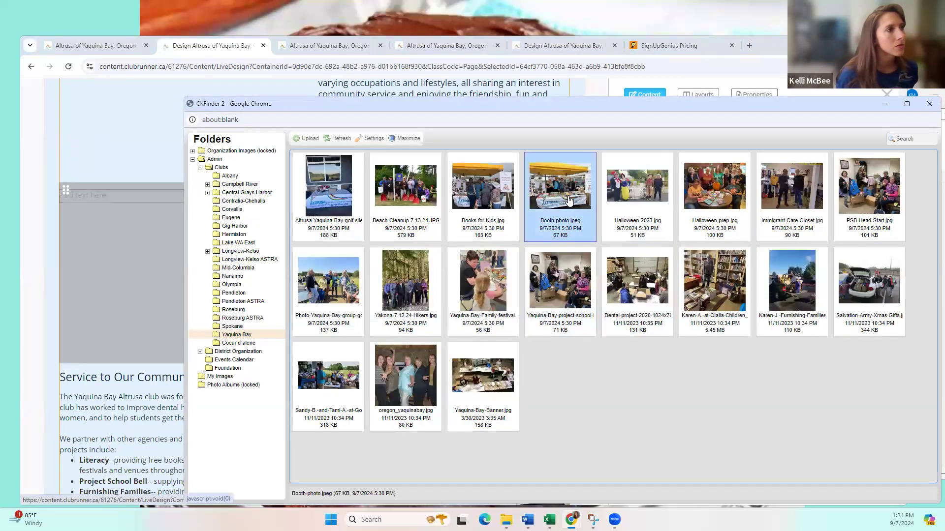
double_click(569, 199)
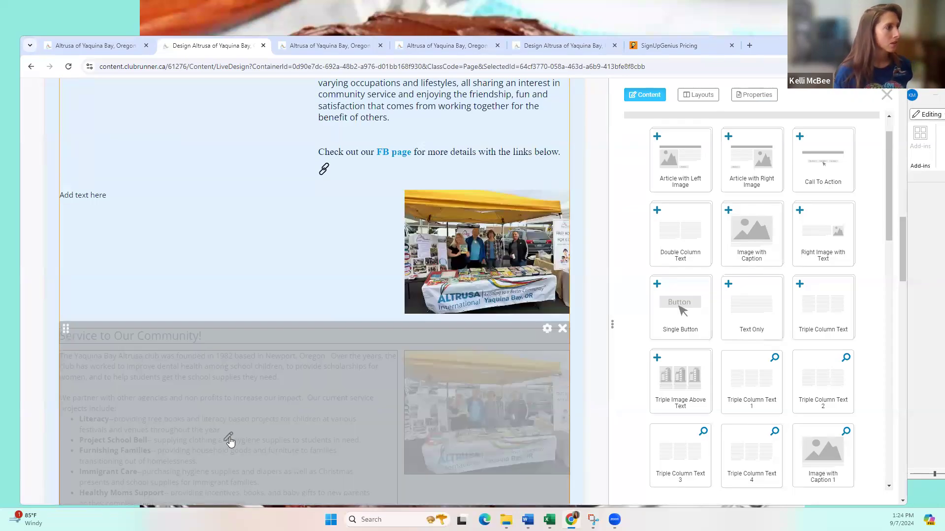
Copy the "Service to Our Community!" article's body text over the placeholder text of the new image-with-text widget
left_click(253, 404)
scroll(251, 389, "down", 3)
left_click_drag(320, 366, 6, 197)
key("ctrl+c")
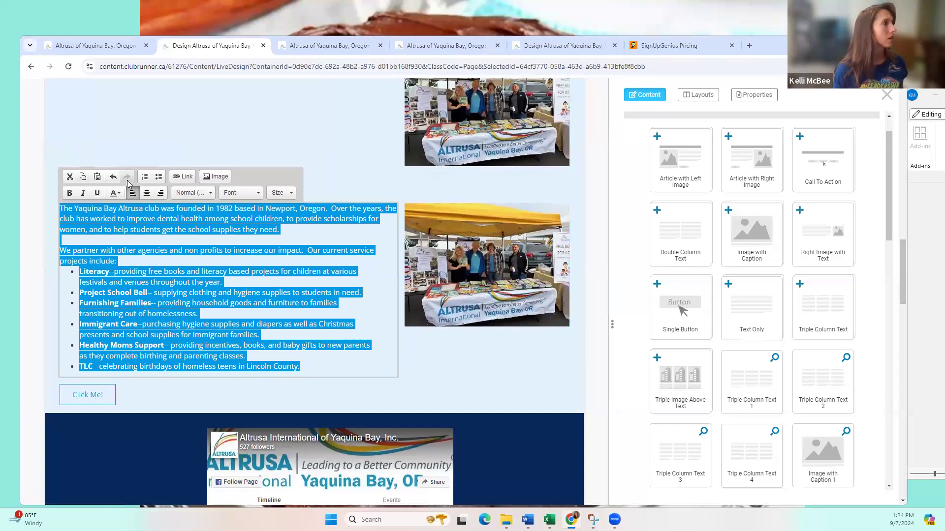
scroll(172, 190, "up", 3)
left_click(222, 198)
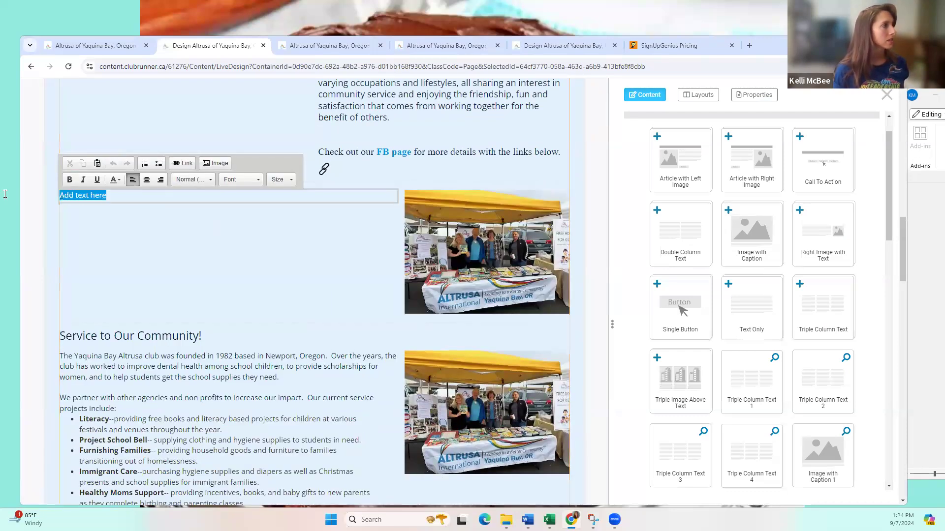
key("ctrl+v")
Copy the "Service to Our Community!" title onto its own line above the body text in the new widget
left_click(189, 386)
left_click_drag(217, 387, 7, 384)
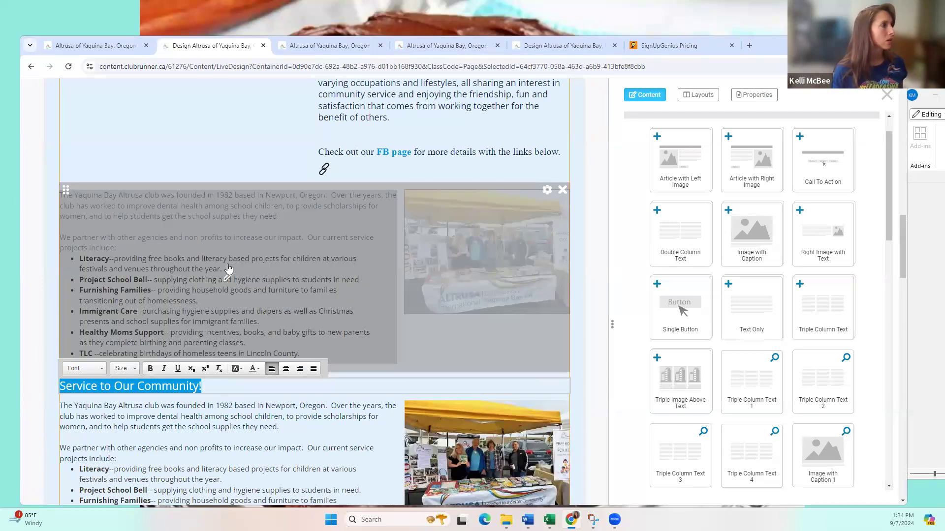
left_click(228, 277)
left_click(61, 195)
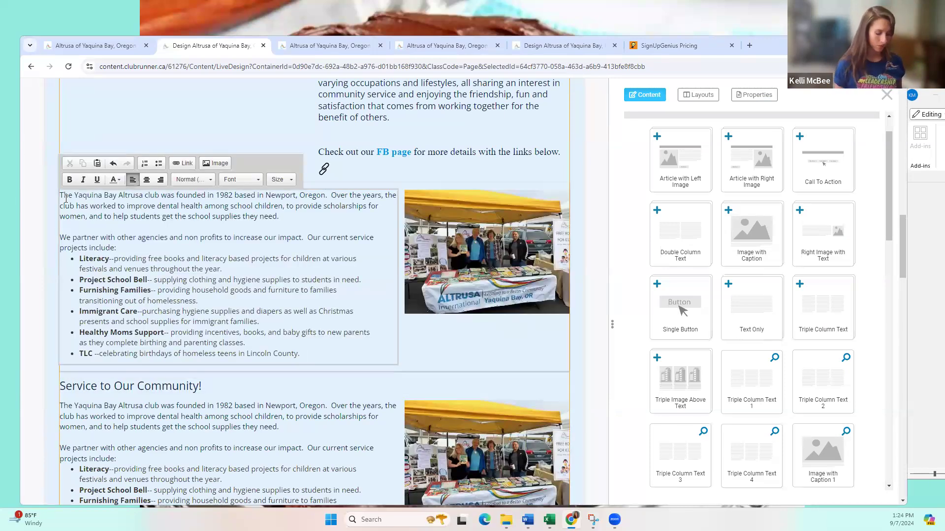
key("Return")
Format the new widget's "Service to Our Community!" line as Heading 2, after trying Heading 5 and Heading 3
triple_click(161, 197)
left_click(256, 180)
left_click(195, 180)
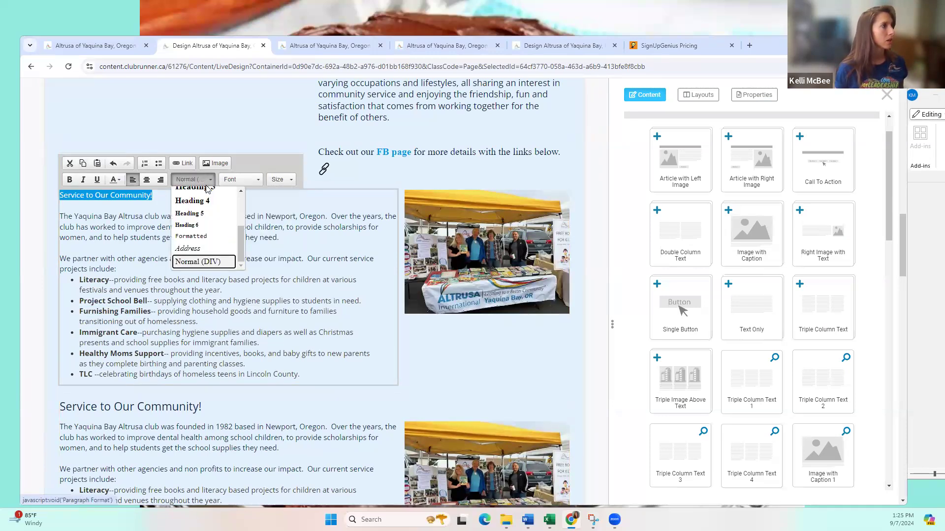
left_click(208, 213)
left_click(194, 179)
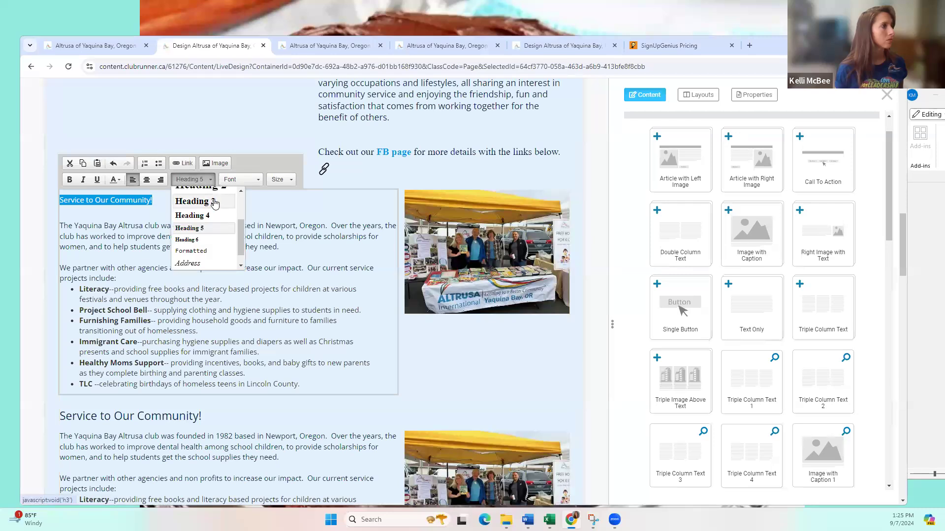
left_click(214, 203)
left_click(209, 180)
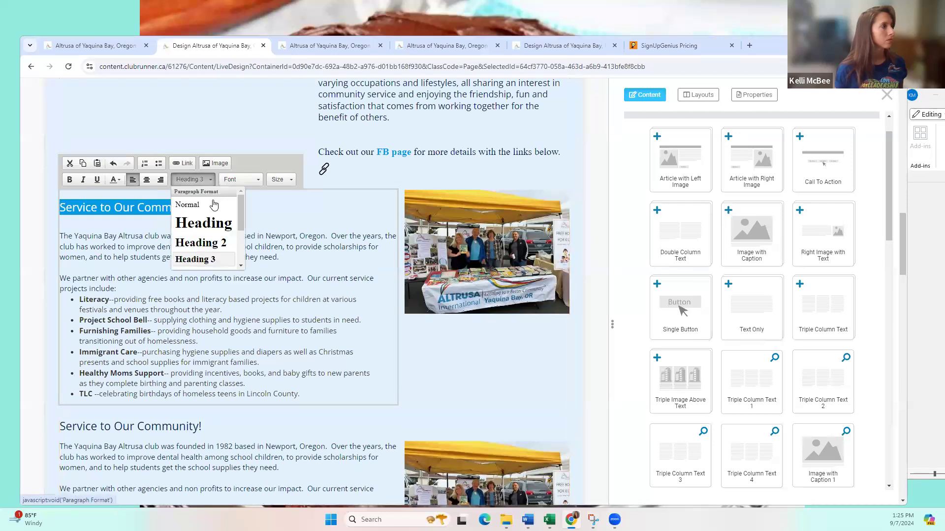
left_click(220, 231)
left_click(566, 315)
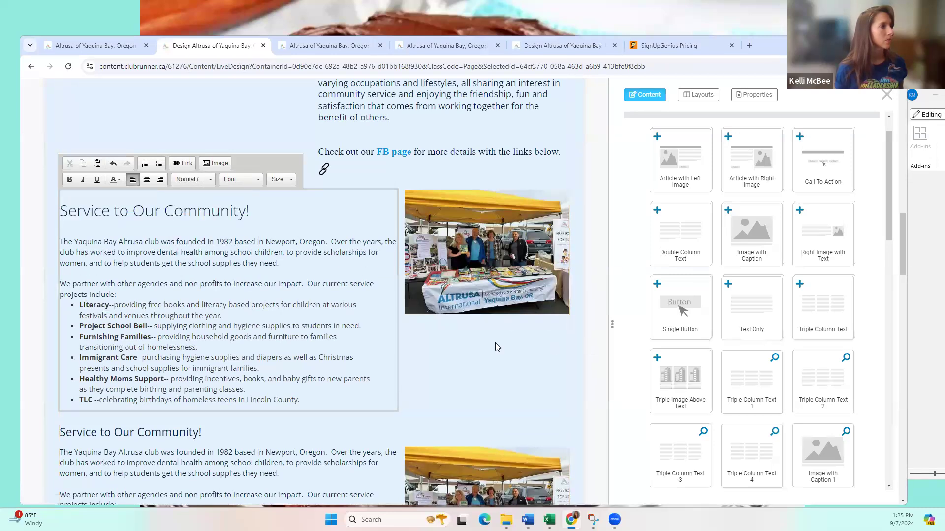
Delete the original "Service to Our Community!" article beneath the new widget
scroll(554, 339, "down", 2)
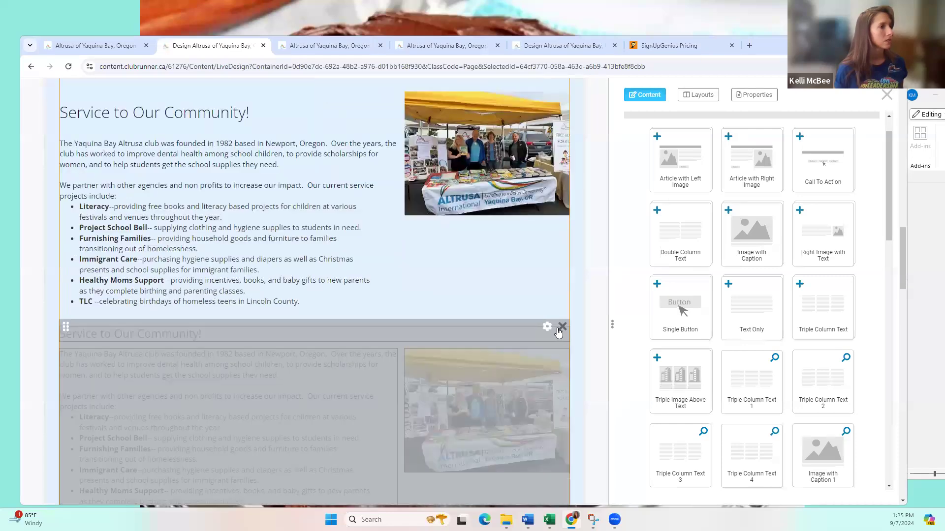
scroll(559, 332, "down", 2)
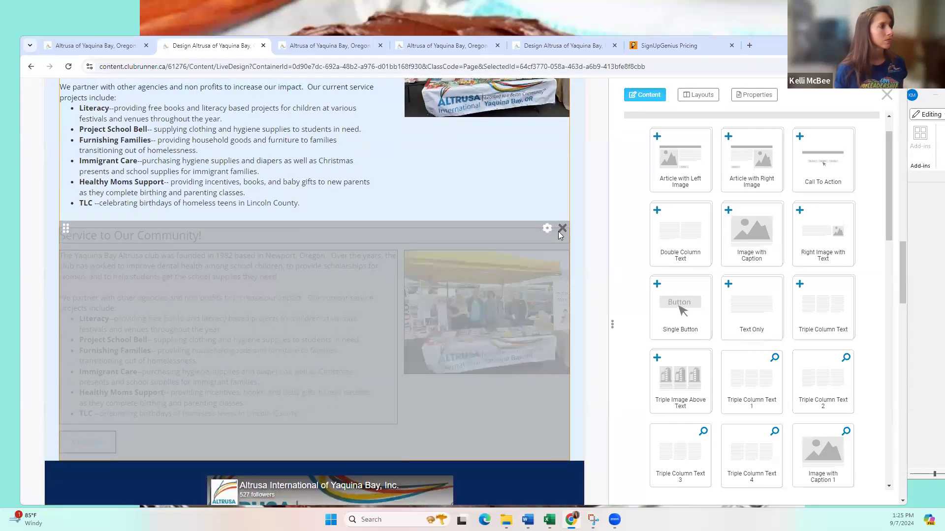
left_click(562, 229)
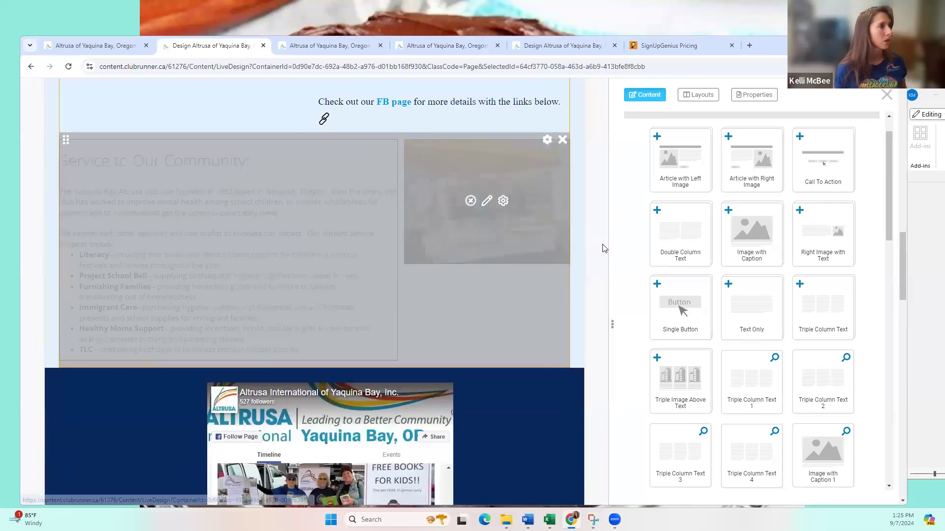
Replace the introduction's "ALTRUSA INTERNATIONAL OF YAQUINA BAY, INC." heading with "Who We Are"
scroll(573, 259, "up", 3)
scroll(615, 256, "up", 3)
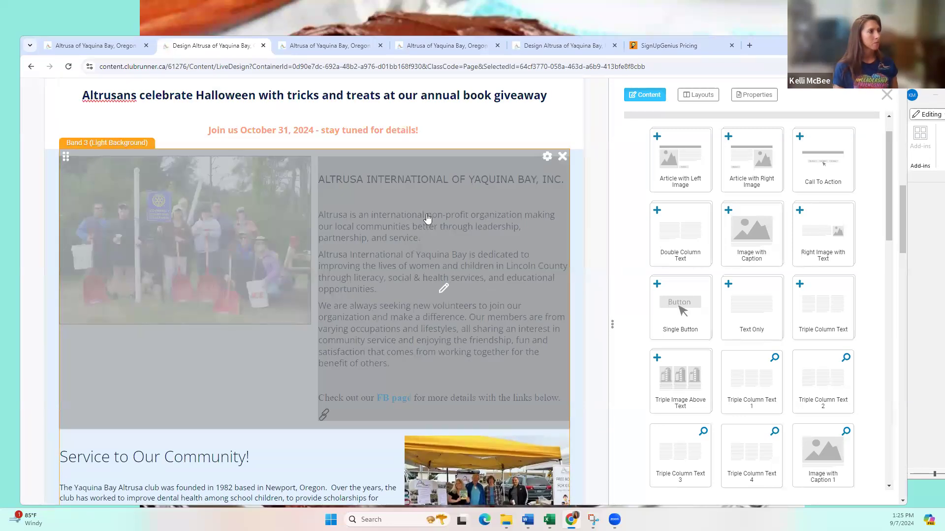
scroll(428, 271, "down", 1)
scroll(433, 305, "up", 4)
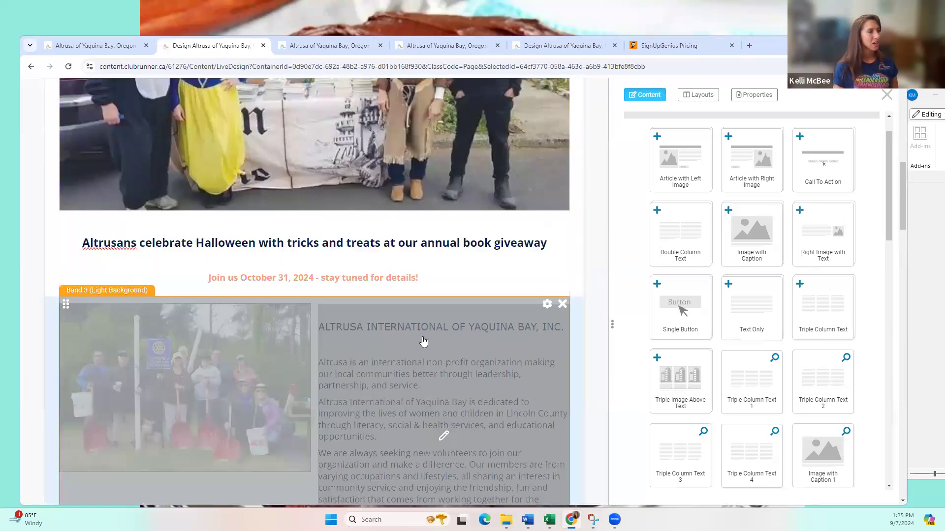
scroll(412, 322, "up", 3)
scroll(421, 311, "down", 3)
left_click(443, 424)
key("ctrl+a")
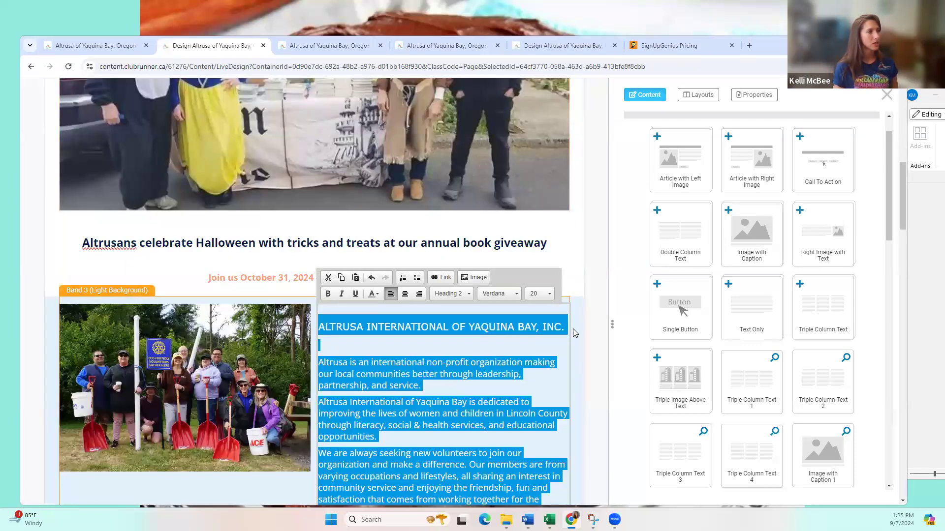
left_click(358, 325)
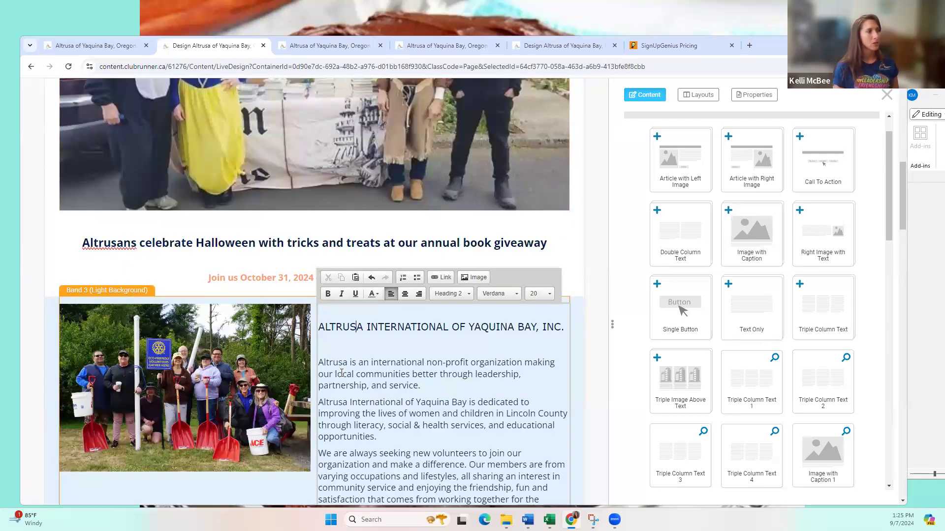
left_click_drag(320, 328, 529, 337)
scroll(322, 398, "down", 3)
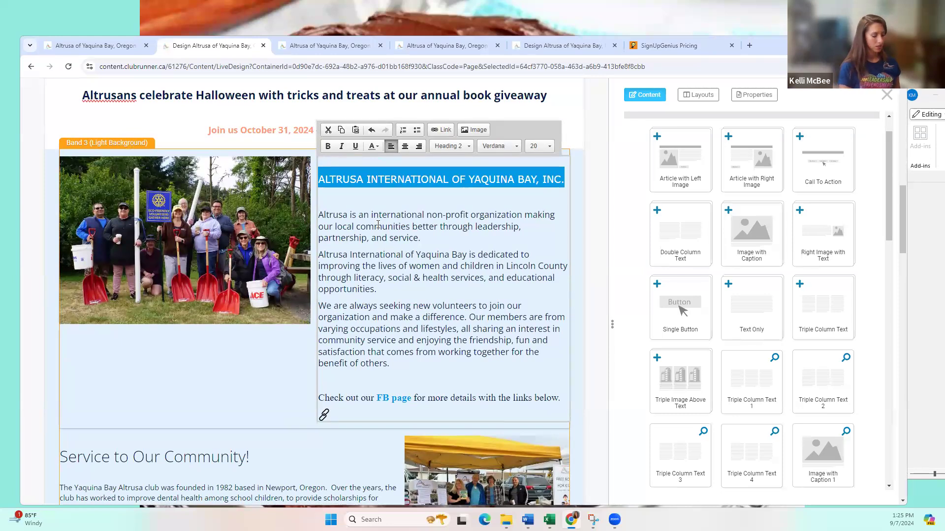
type("Are")
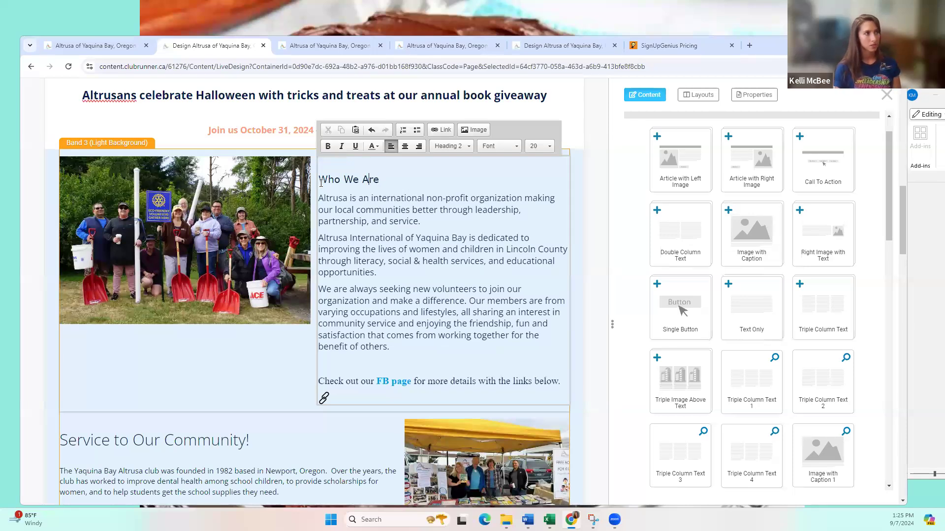
Try Heading 3 on the "Who We Are" heading and return it to Heading 2
triple_click(404, 177)
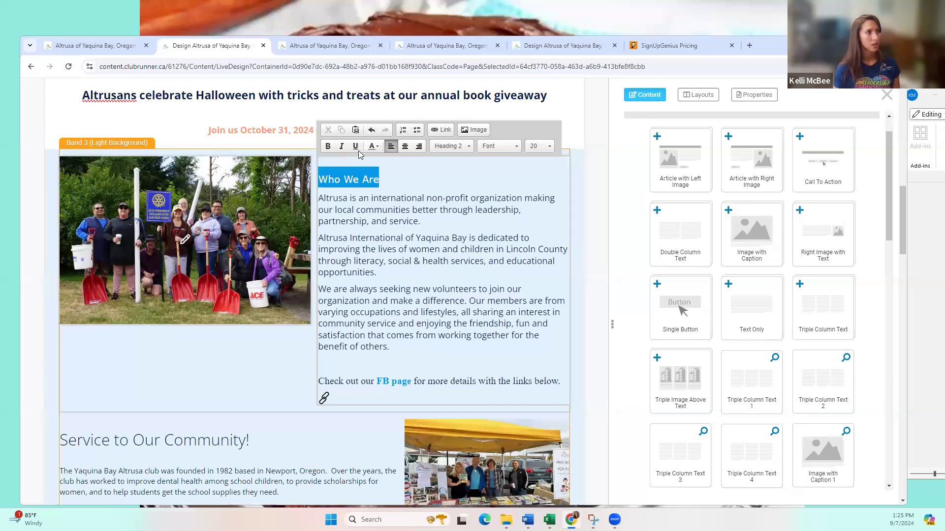
left_click(470, 145)
left_click(477, 225)
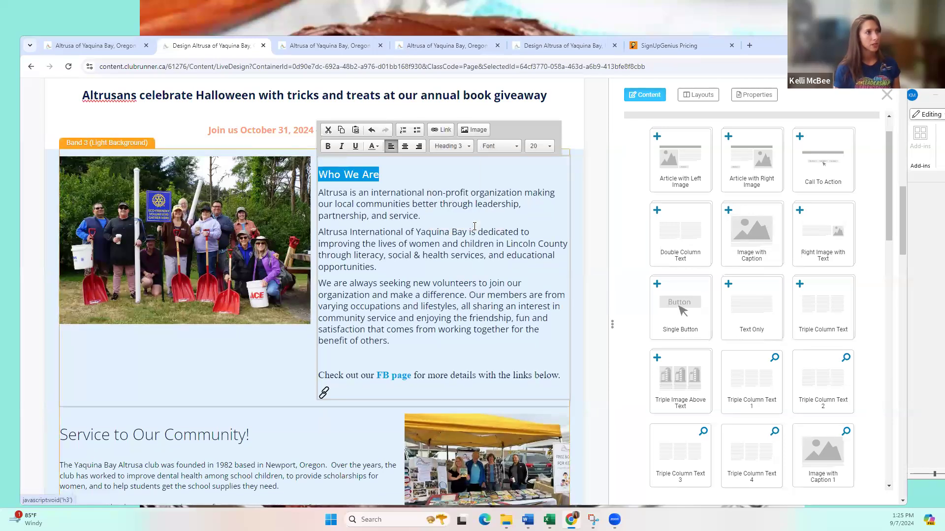
left_click(469, 147)
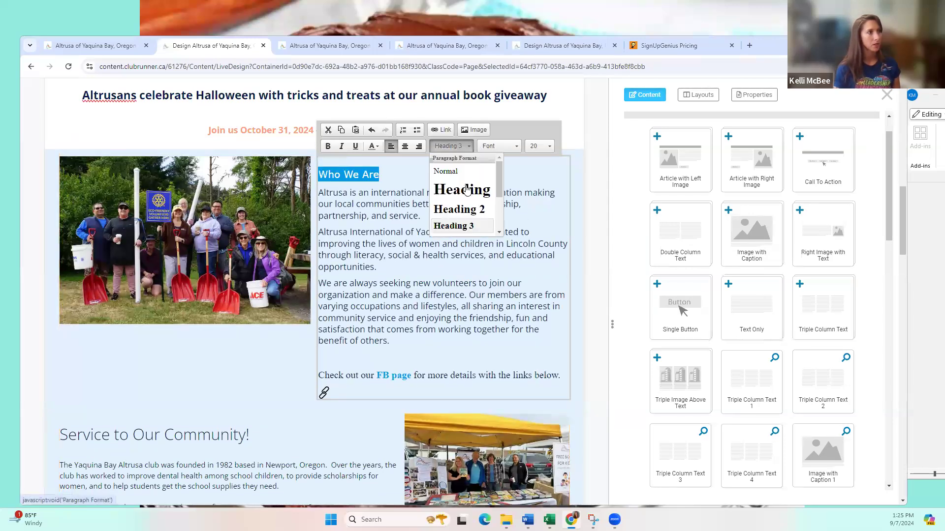
left_click(471, 210)
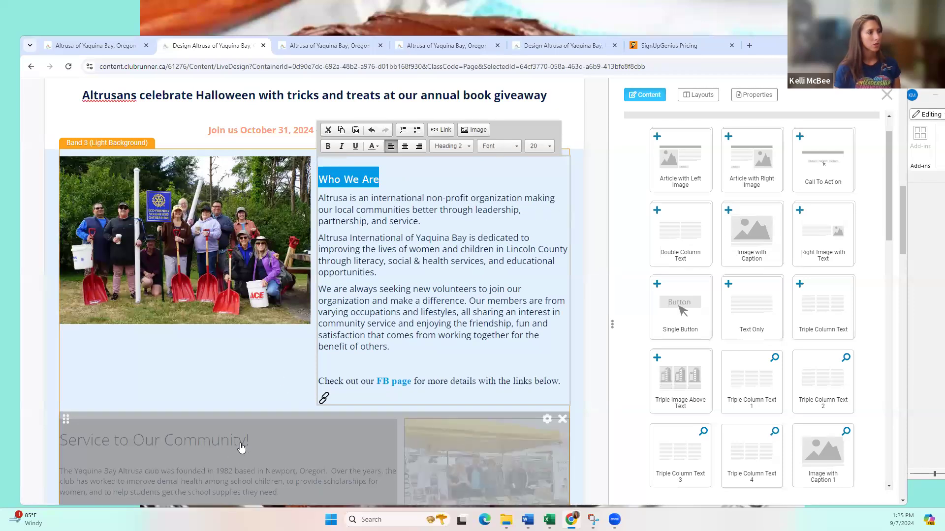
Paste the "Service to Our Community!" heading over the introduction's heading to match its style, and reword it as "Who We Are"
left_click(245, 439)
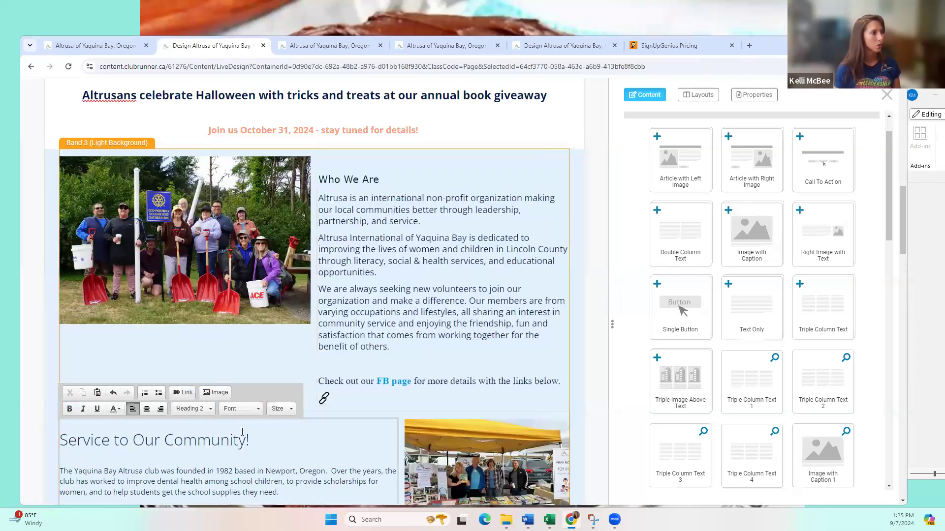
left_click(258, 436)
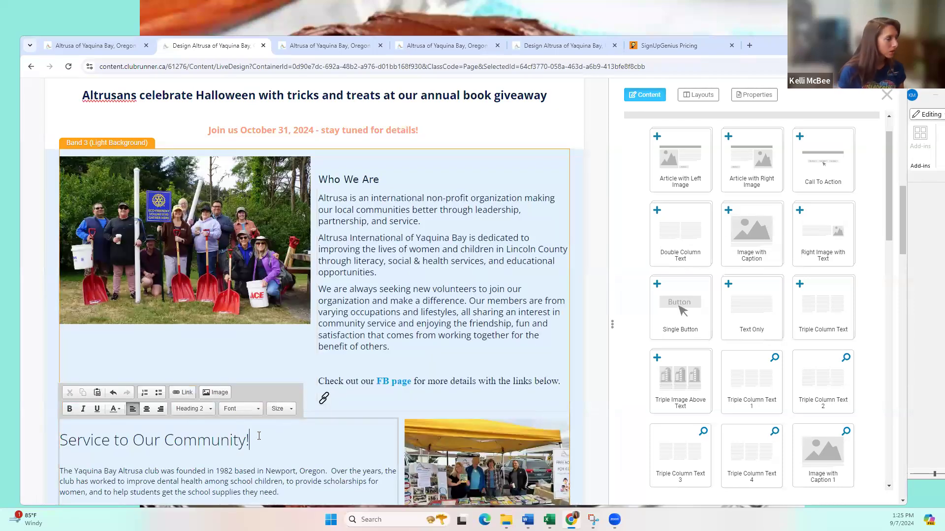
left_click(248, 410)
left_click(248, 410)
left_click_drag(257, 440, 51, 439)
key("ctrl+c")
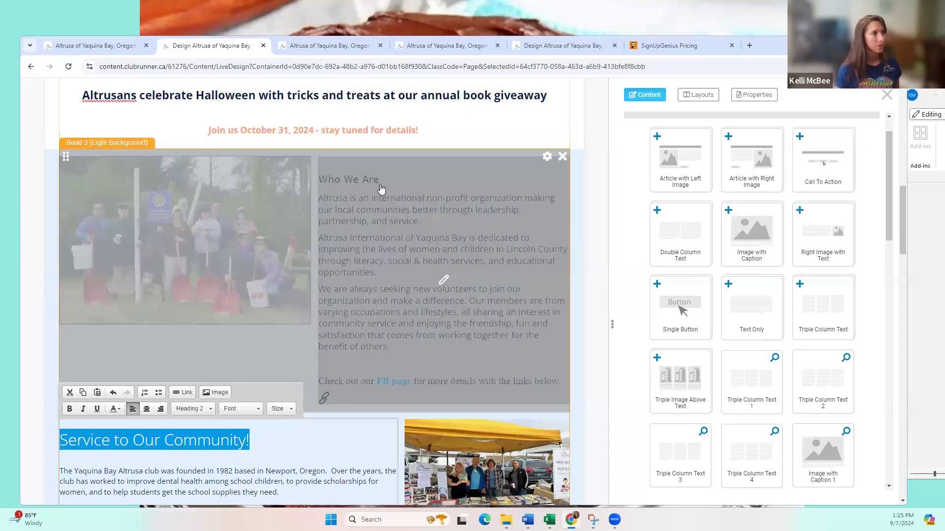
left_click(447, 279)
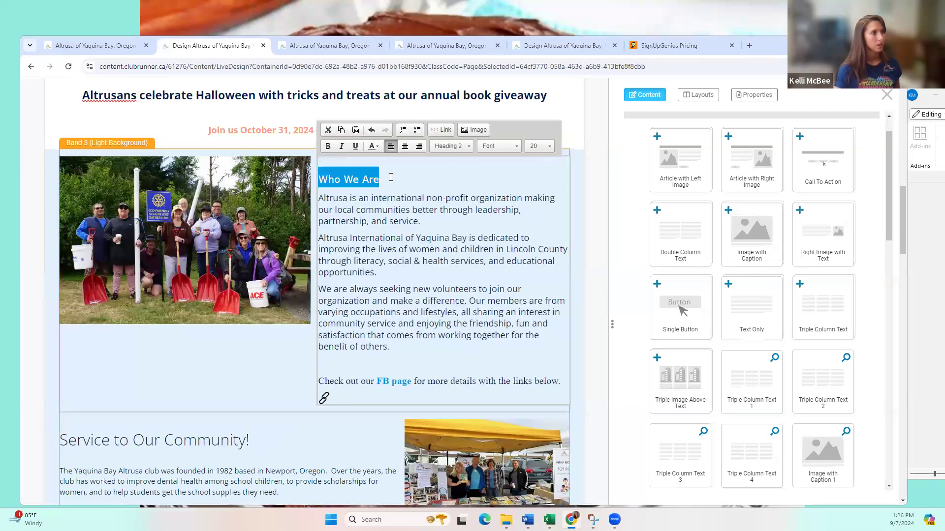
left_click_drag(307, 174, 308, 175)
key("ctrl+v")
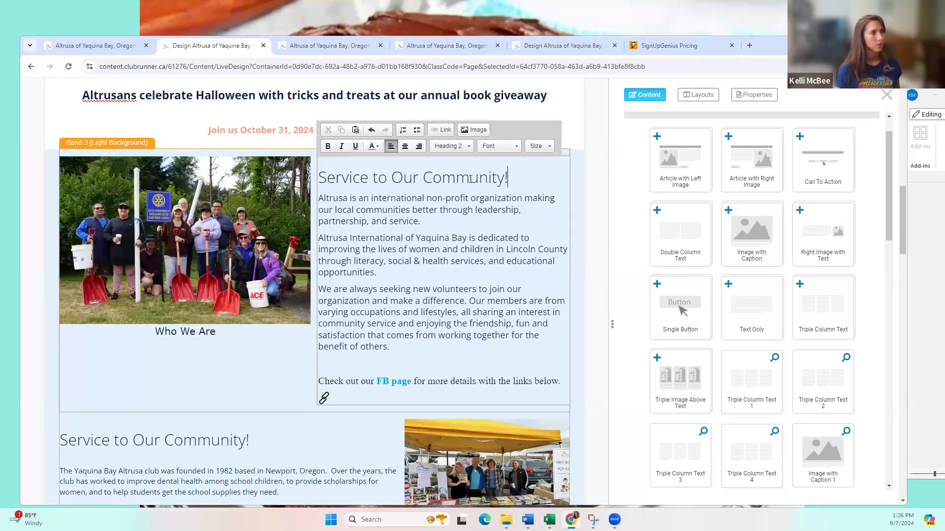
key("shift+Home")
type("Who")
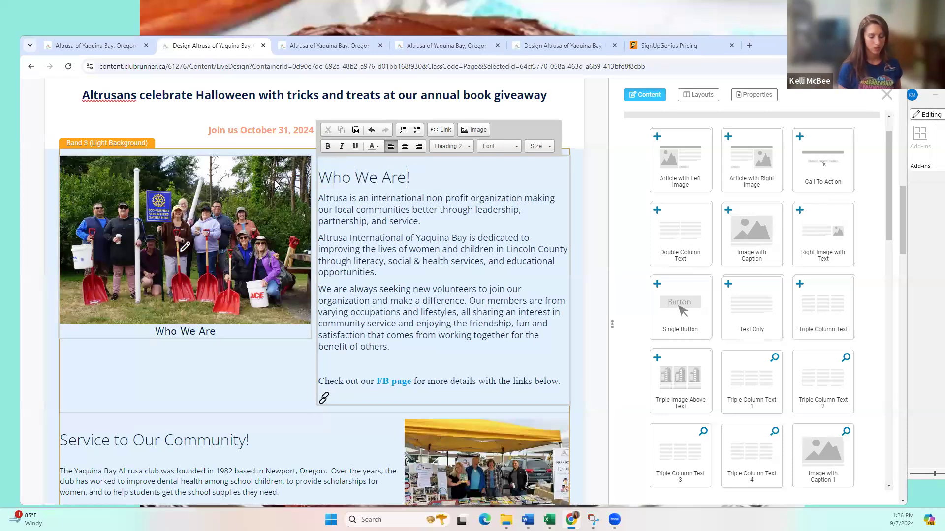
Review the Band 3 sections and browse the available fonts for the "Altrusans celebrate Halloween" heading
scroll(317, 374, "down", 1)
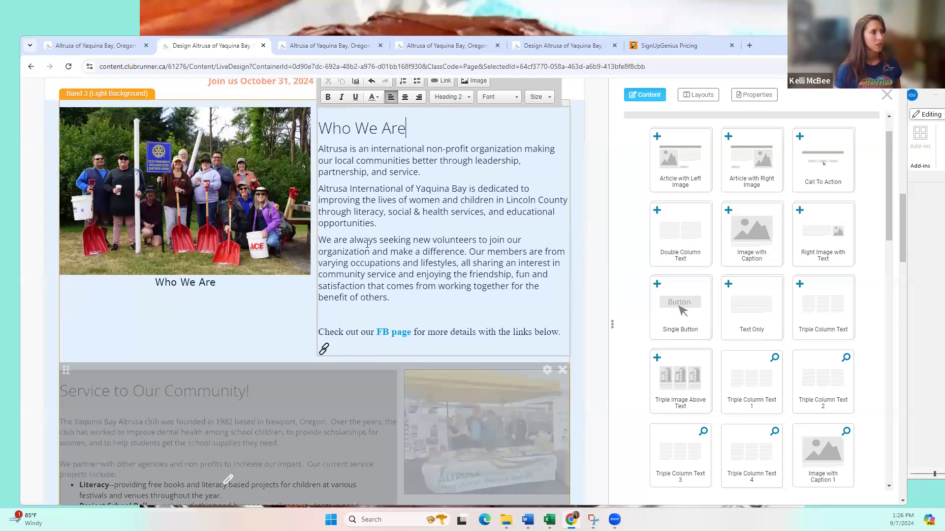
left_click(163, 442)
scroll(250, 391, "down", 1)
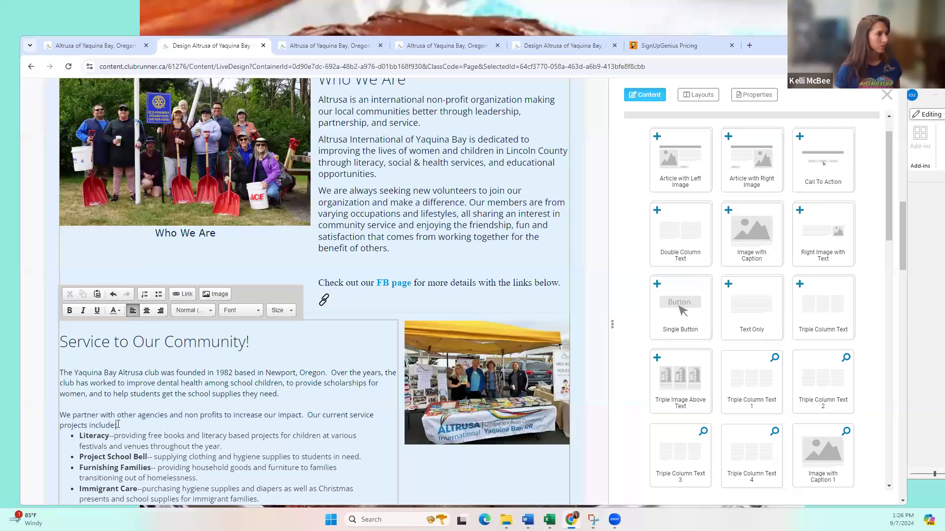
scroll(594, 220, "down", 15)
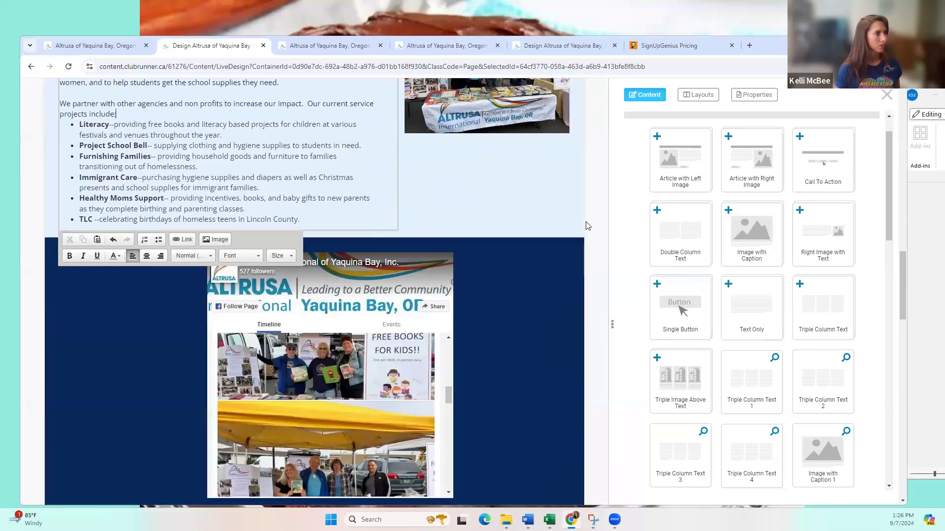
scroll(587, 226, "up", 20)
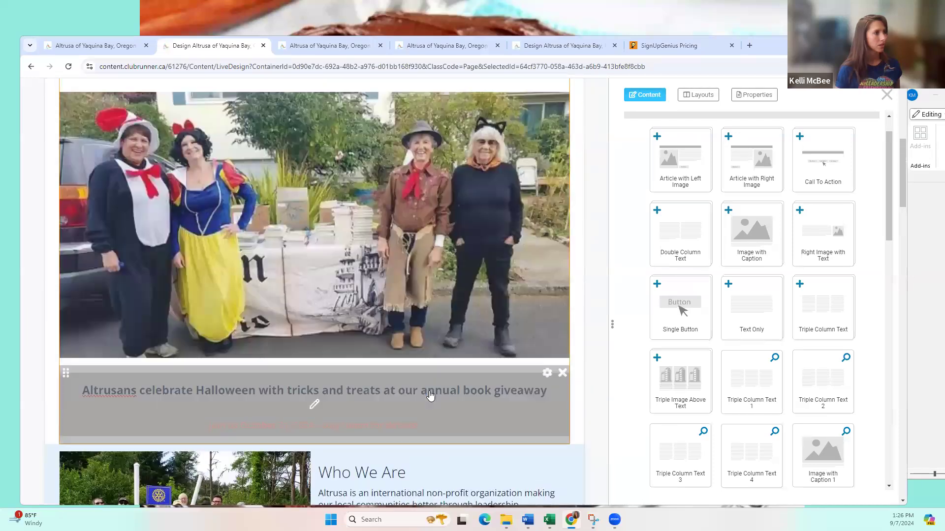
left_click(428, 391)
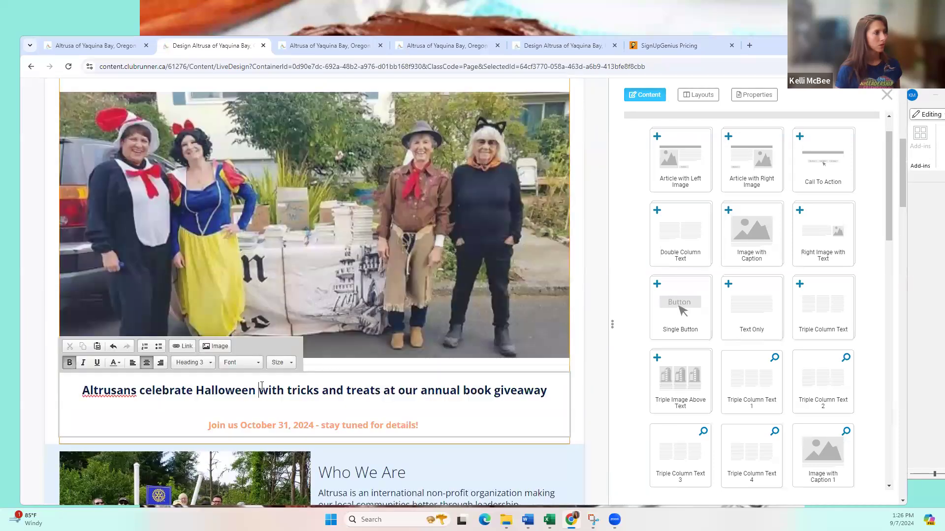
left_click(259, 364)
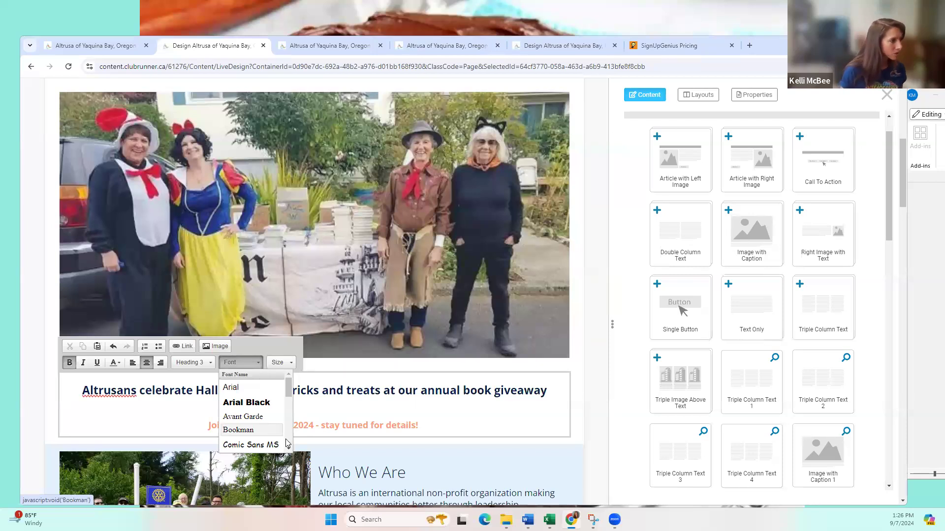
mouse_move(289, 391)
left_mouse_down()
mouse_move(289, 439)
mouse_move(291, 388)
left_mouse_up()
left_click(572, 351)
Browse the available fonts for the introduction paragraphs beneath the "Who We Are" heading
scroll(587, 350, "down", 8)
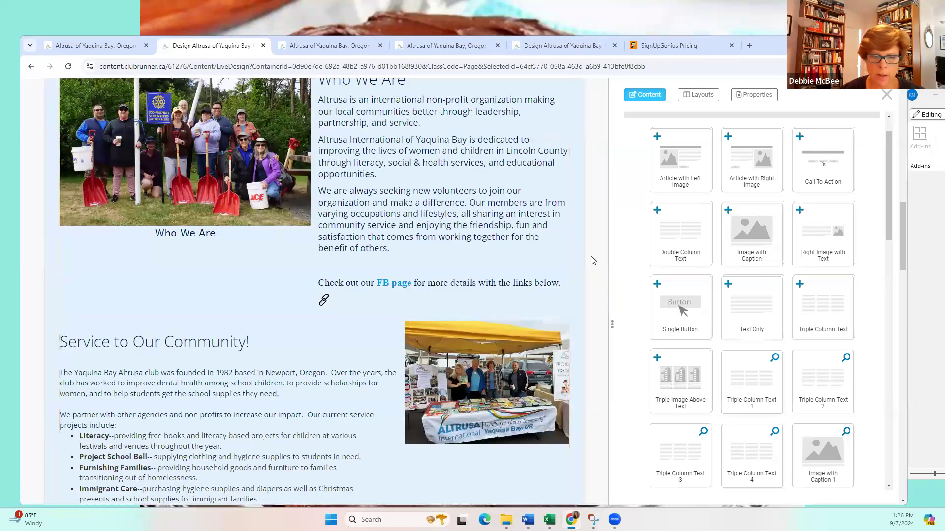
scroll(443, 265, "up", 2)
left_click(386, 293)
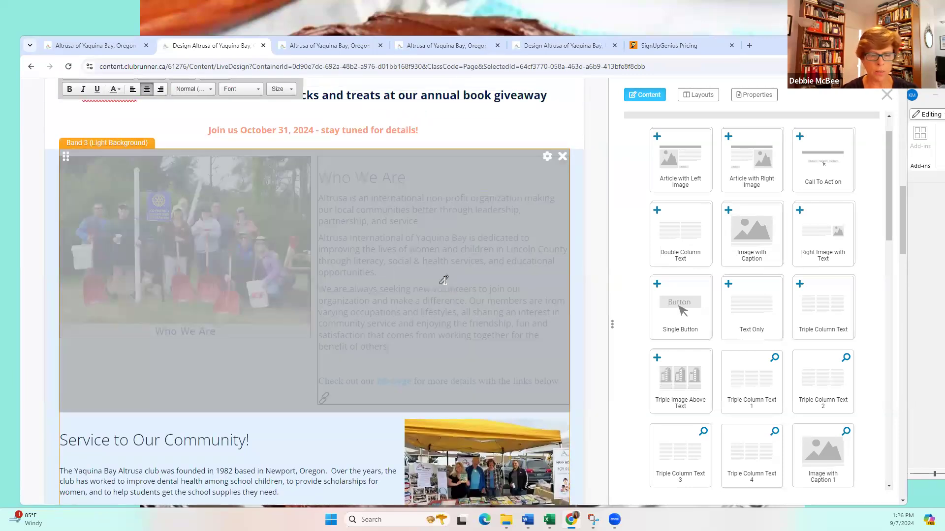
left_click_drag(494, 388, 319, 199)
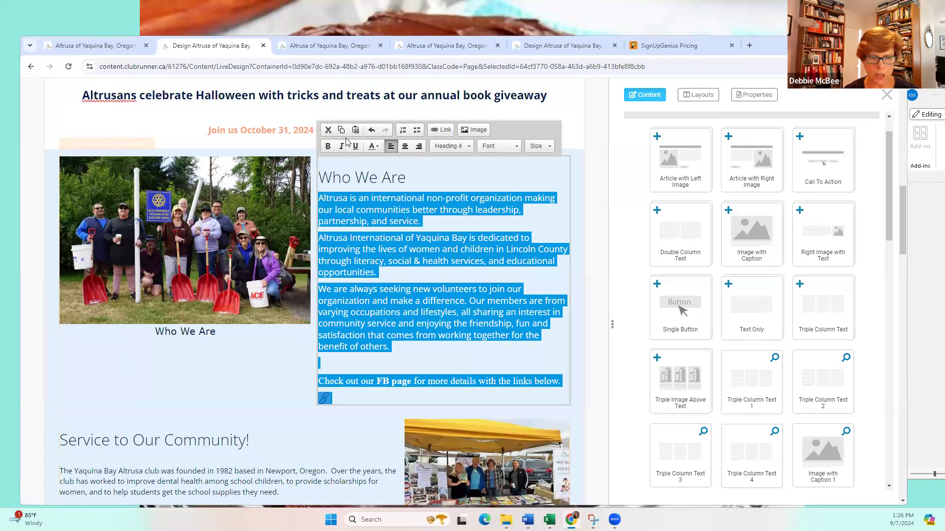
left_click(516, 146)
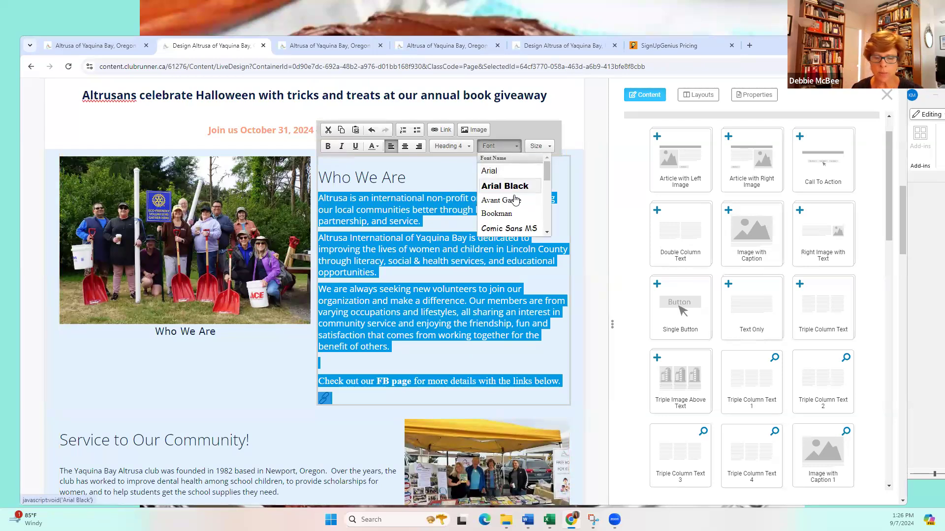
scroll(546, 191, "down", 1)
scroll(546, 192, "down", 1)
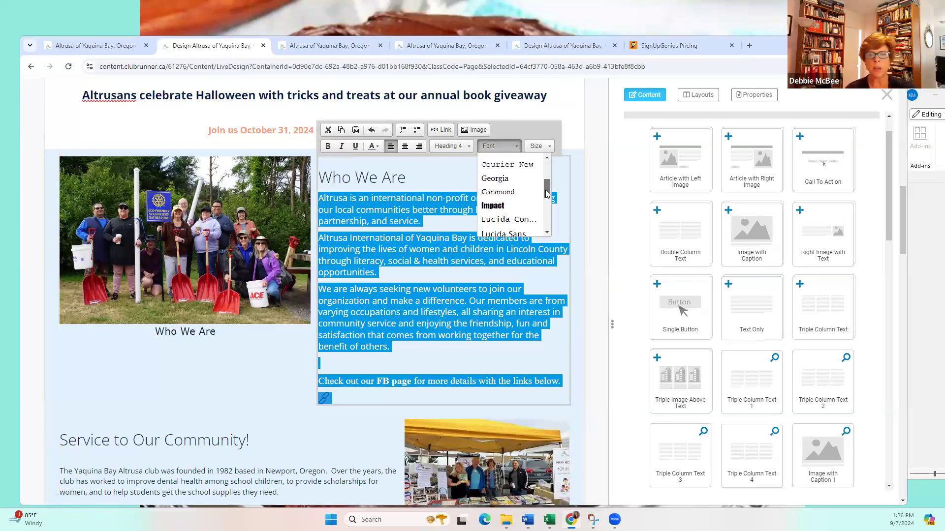
left_click_drag(546, 195, 545, 220)
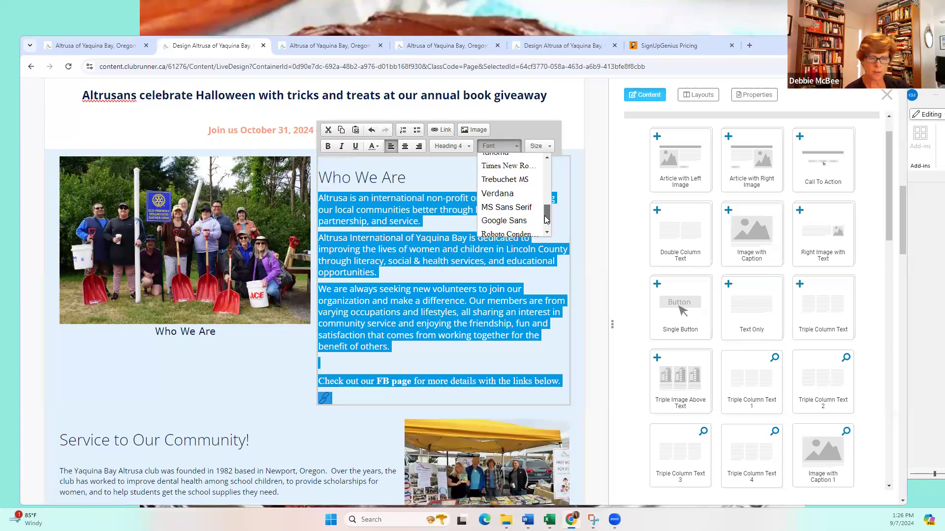
left_click(600, 231)
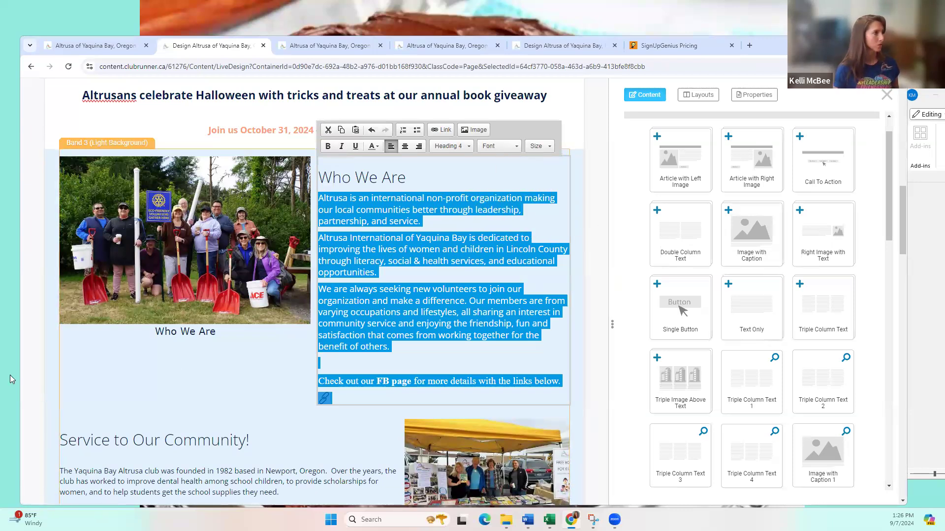
Delete the "Who We Are" caption beneath the group photo in Band 3
left_click(206, 333)
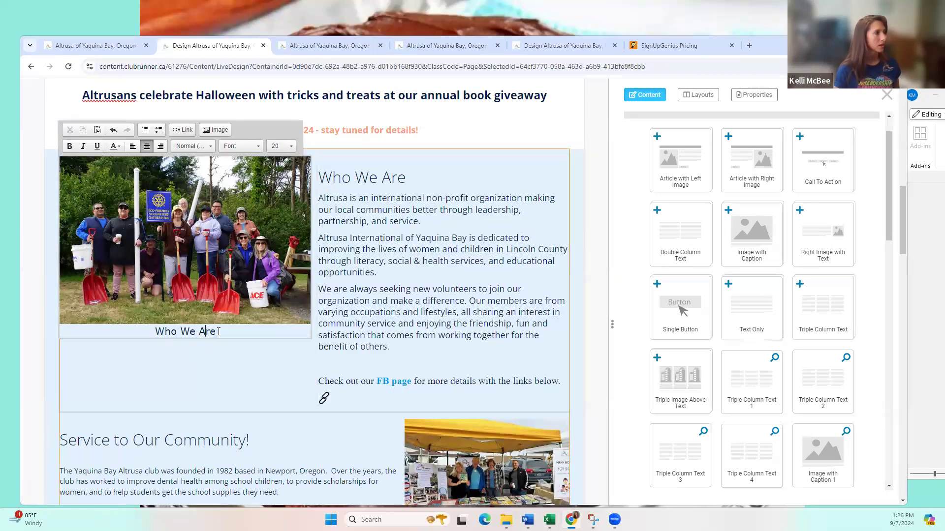
left_click_drag(218, 332, 139, 328)
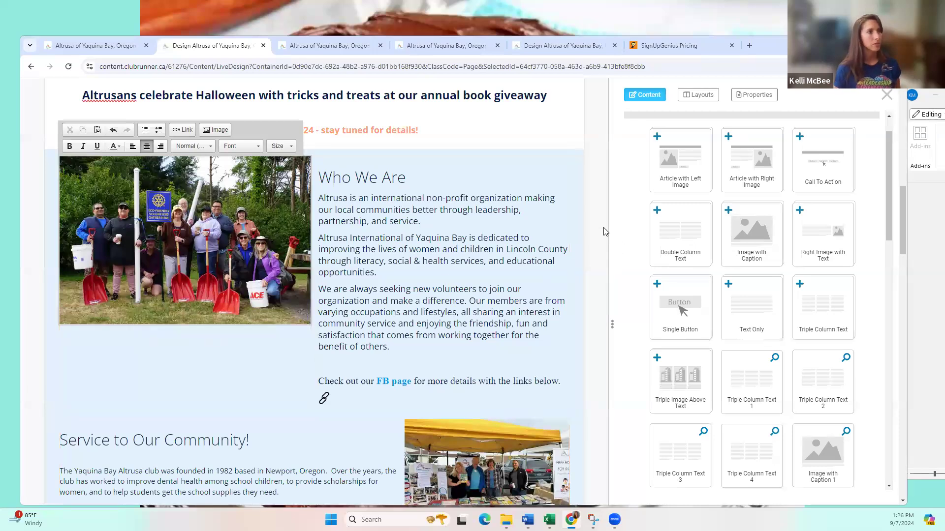
left_click(605, 232)
key("ctrl+a")
Examine the rest of the page, from the Facebook feed and photo carousel through Service Projects to the contact details and footer
scroll(587, 234, "down", 5)
scroll(587, 236, "down", 8)
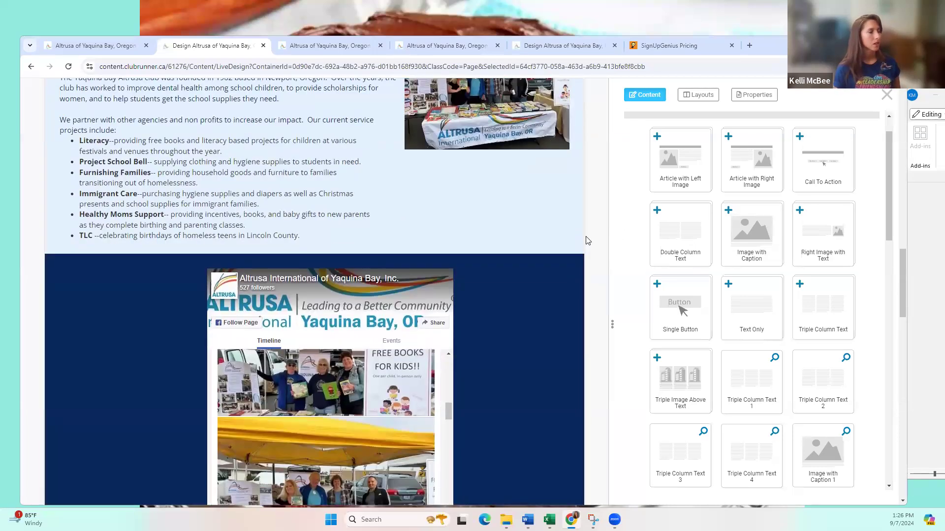
scroll(586, 240, "down", 4)
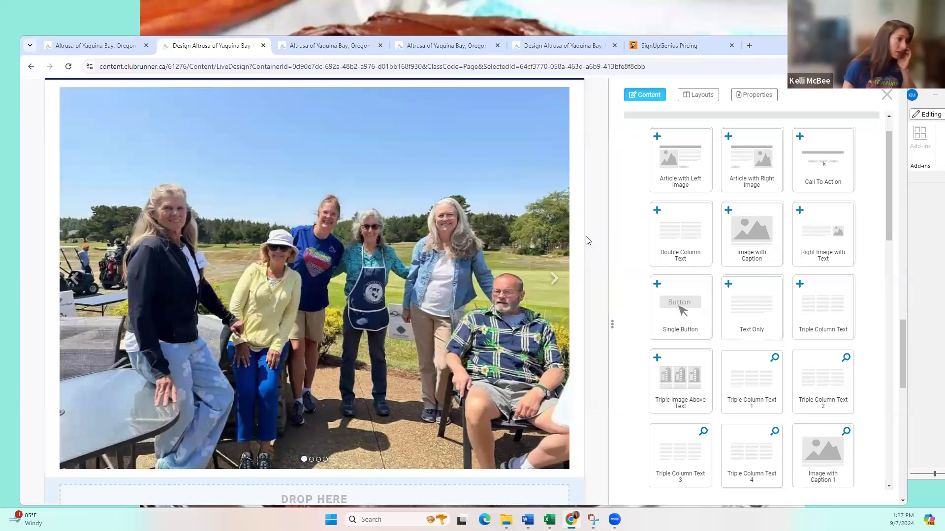
scroll(585, 240, "down", 4)
scroll(587, 241, "down", 1)
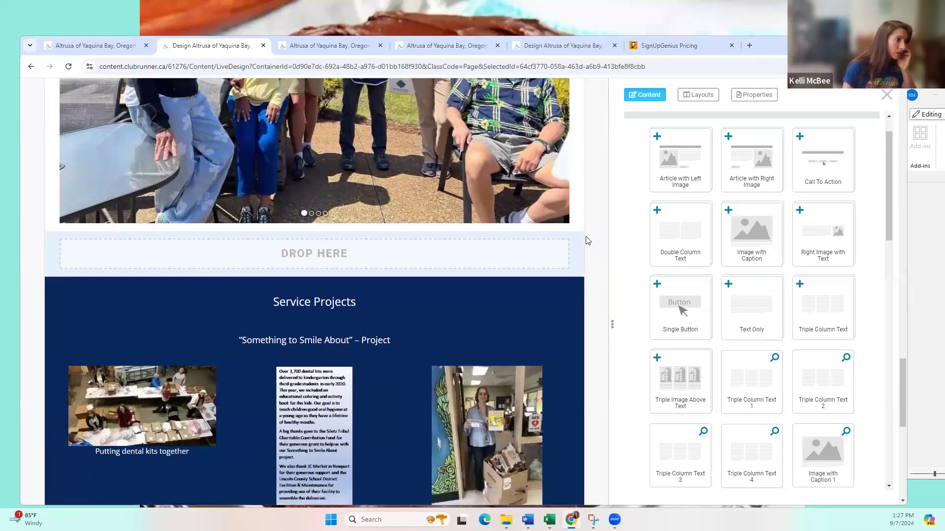
scroll(587, 240, "down", 1)
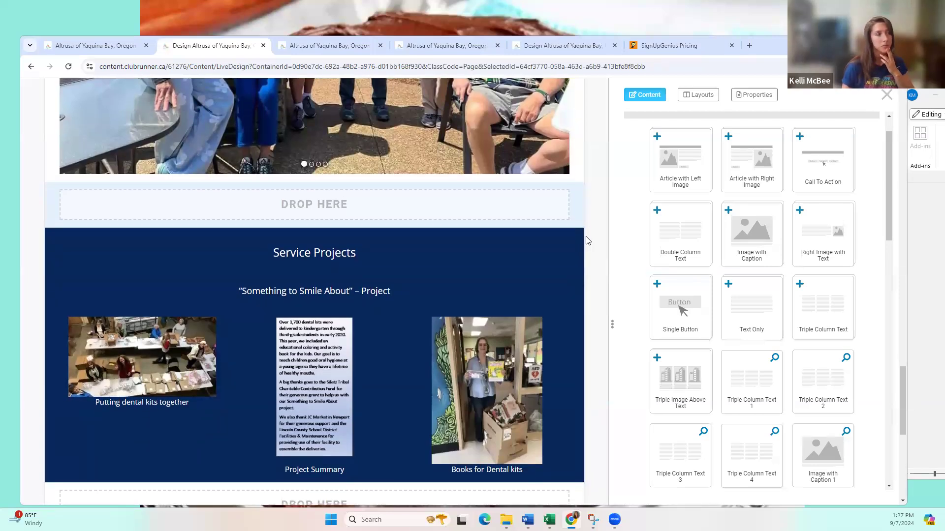
scroll(585, 240, "down", 4)
scroll(585, 241, "down", 3)
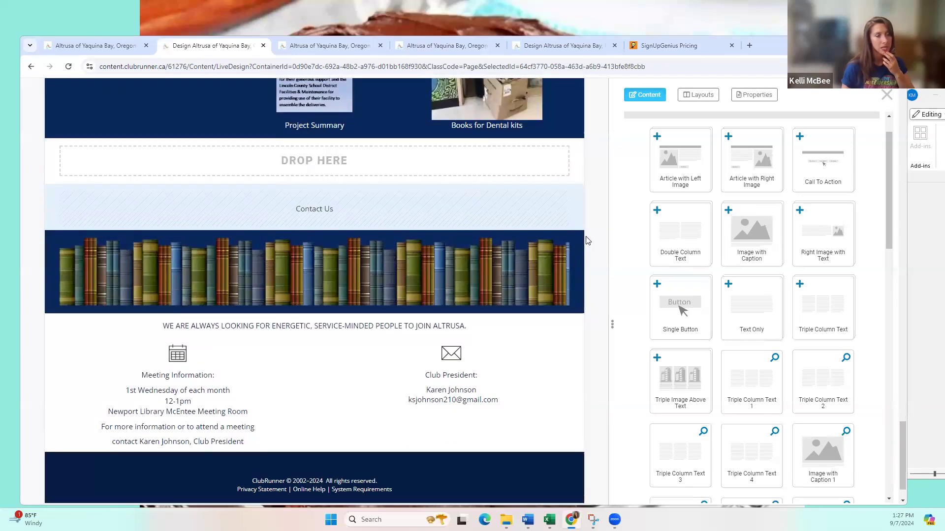
Switch to the Word document "Info for WEBSITE DEVELOPMENT Clubrunner" and check its content, including the statement "We are a dynamic group of people"
mouse_move(527, 520)
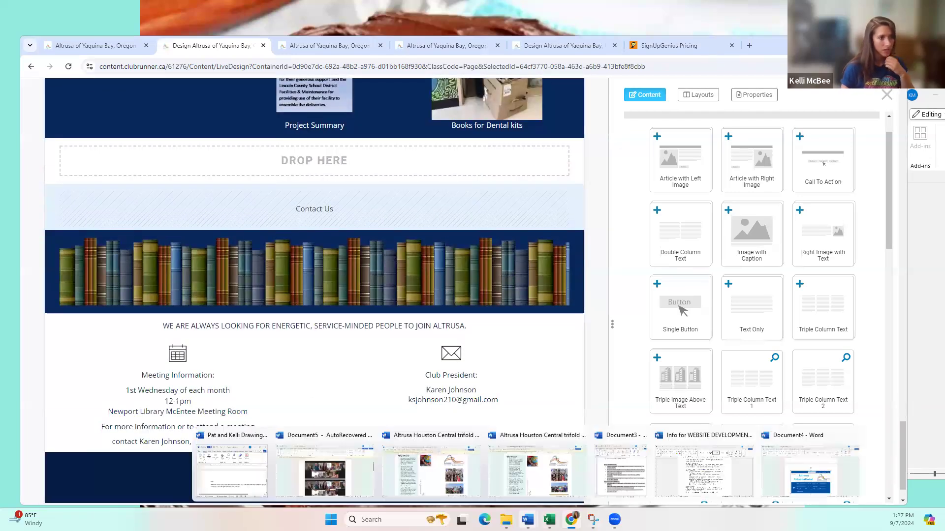
left_click(703, 487)
scroll(718, 308, "up", 2)
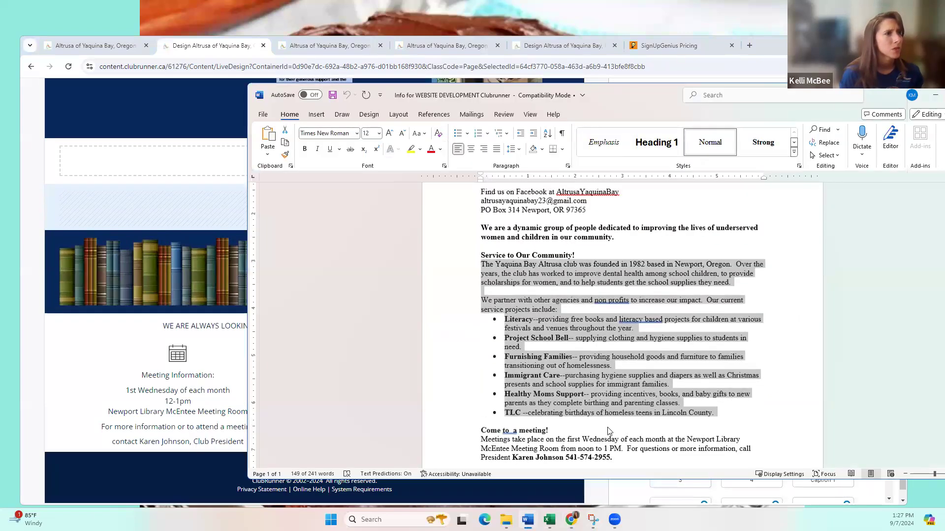
scroll(566, 396, "down", 3)
scroll(555, 327, "up", 3)
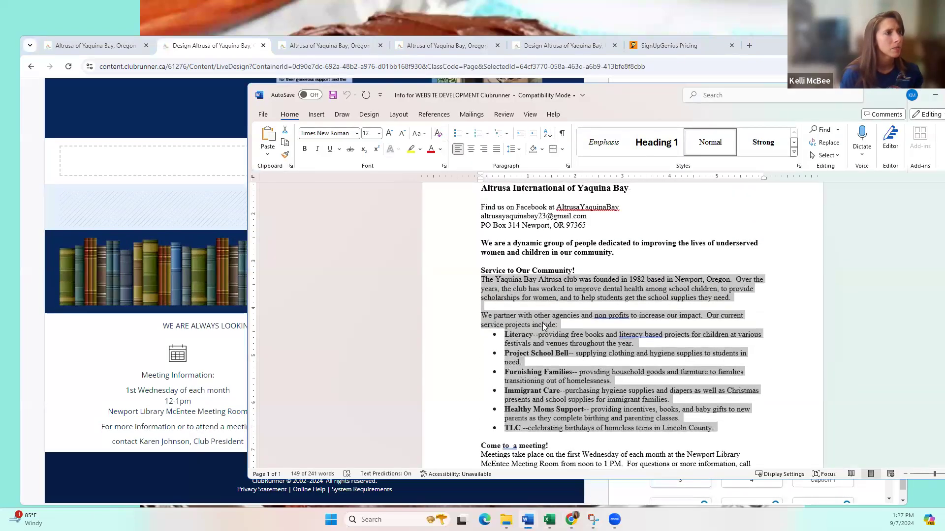
scroll(576, 332, "up", 2)
left_click_drag(630, 305, 454, 300)
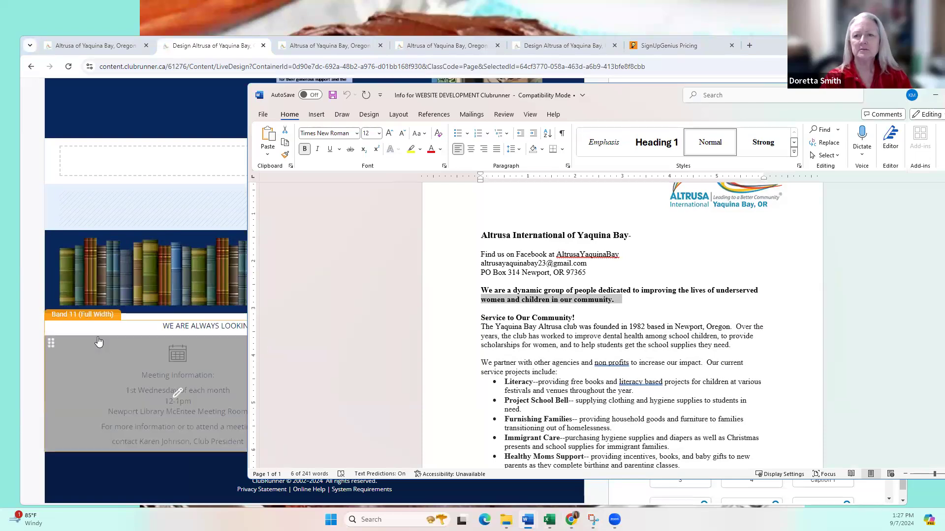
Switch back to the ClubRunner page designer in the browser and publish the Altrusa of Yaquina Bay, Oregon page
left_click(58, 278)
scroll(326, 335, "up", 10)
scroll(566, 294, "up", 5)
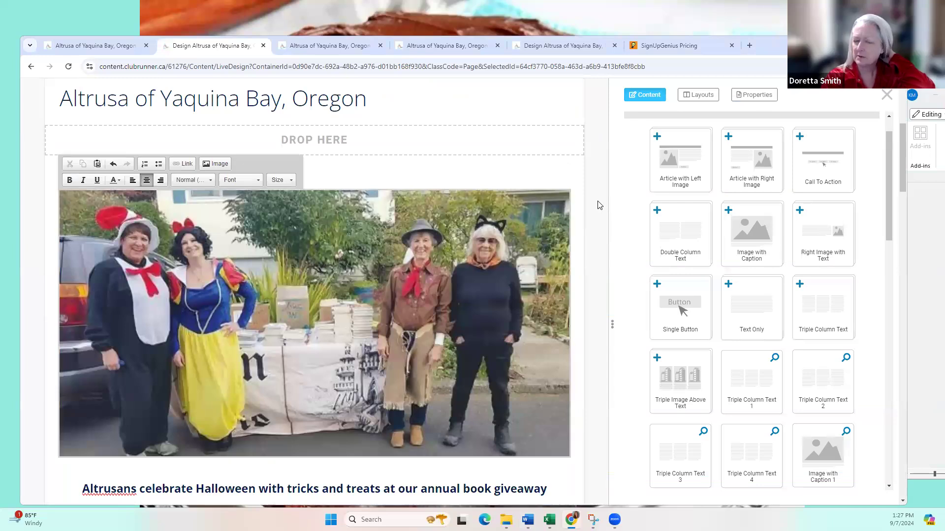
scroll(600, 204, "up", 5)
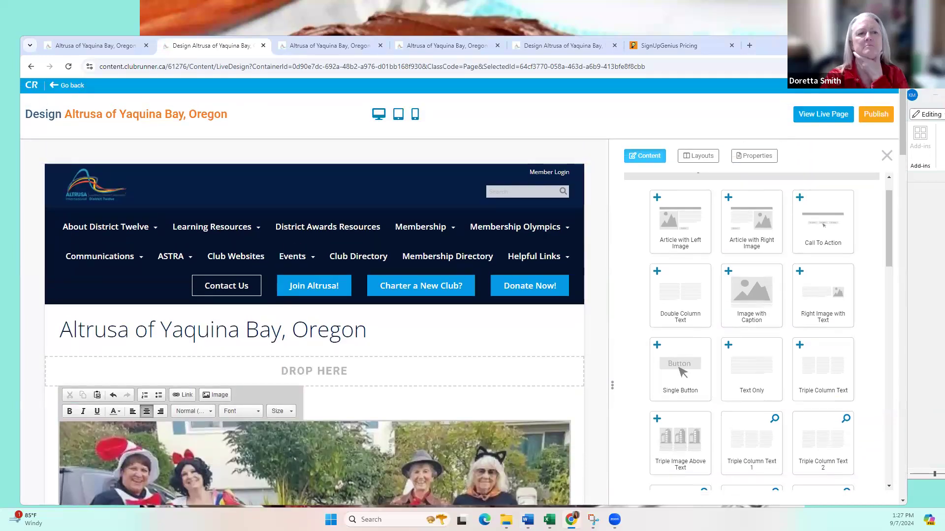
left_click(867, 114)
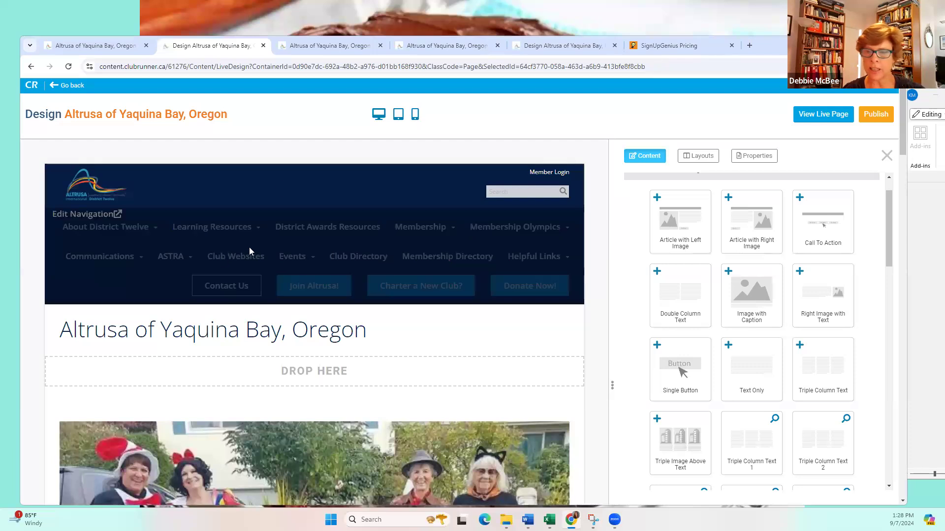
Return to the custom pages, search for "rose" and open the Altrusa of Roseburg, Oregon page in the designer
left_click(69, 85)
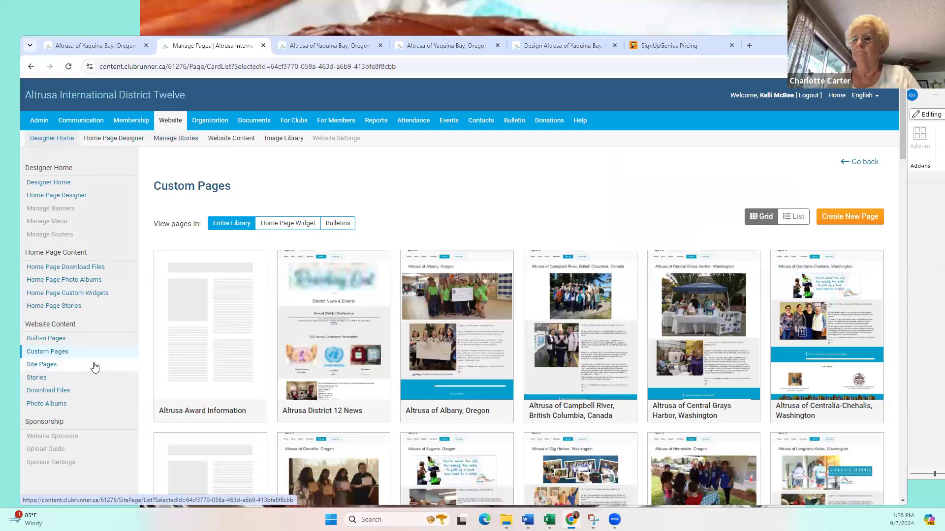
left_click(58, 351)
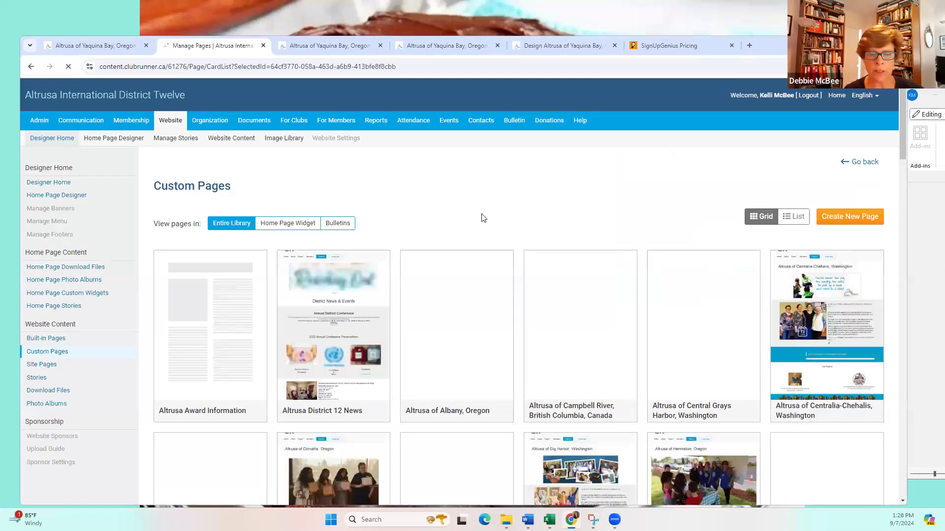
scroll(487, 213, "down", 1)
scroll(513, 179, "down", 1)
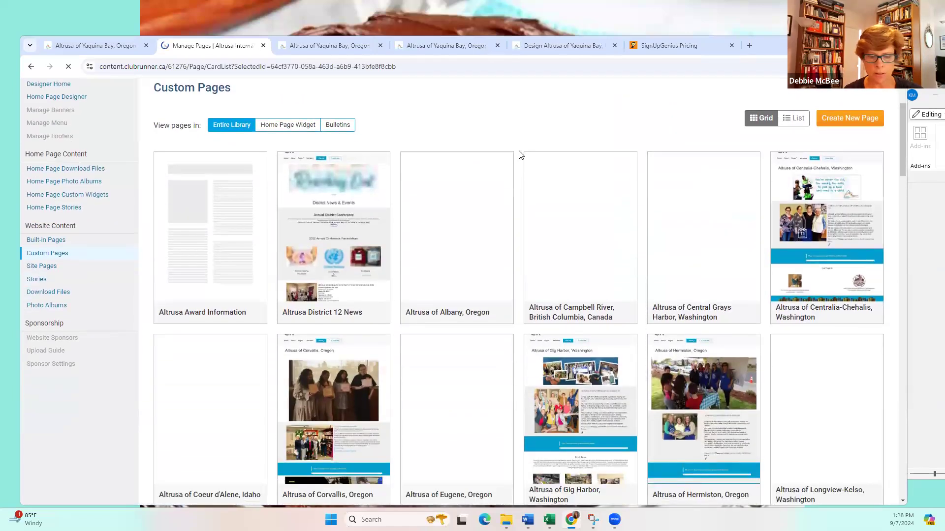
key("ctrl+f")
type("rose")
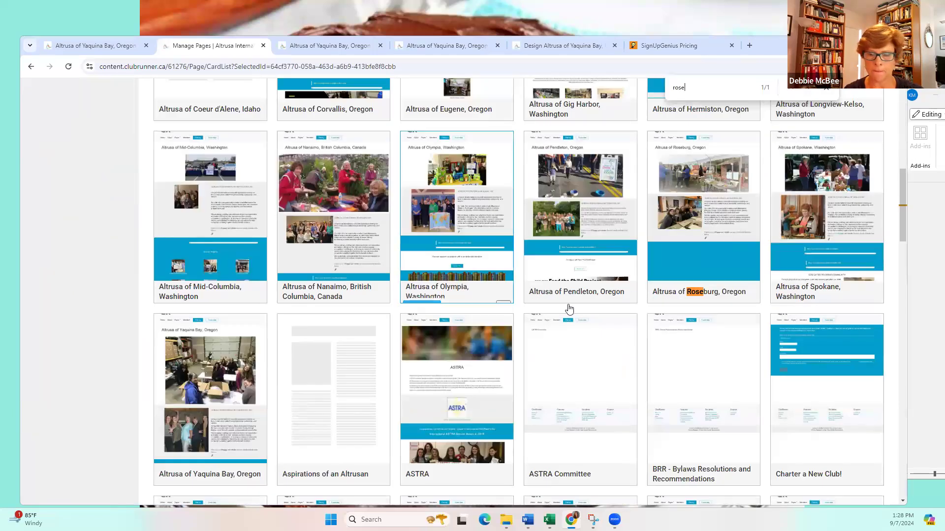
left_click(664, 297)
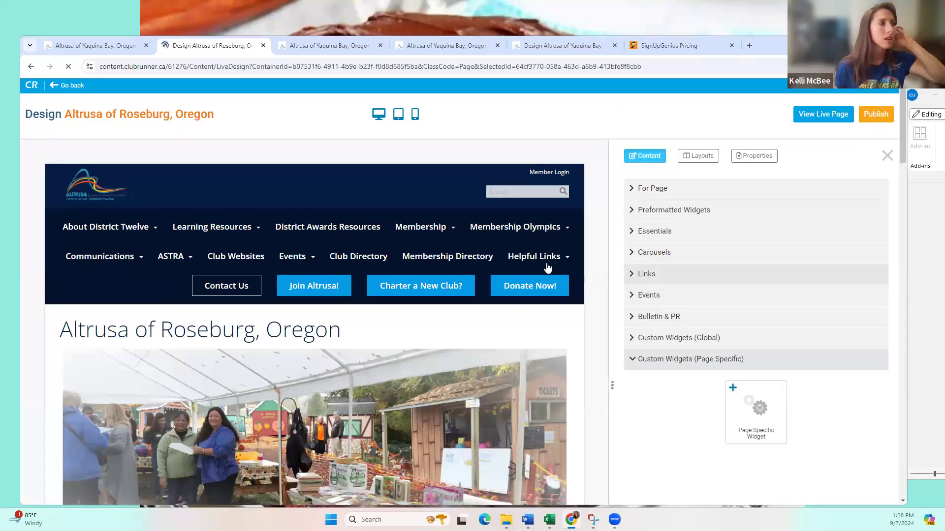
scroll(567, 338, "down", 1)
scroll(601, 295, "down", 2)
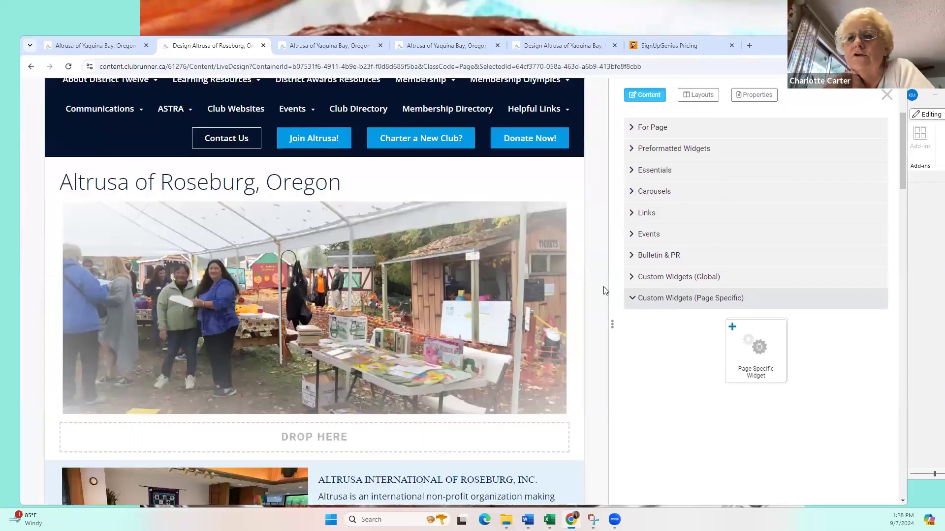
scroll(606, 311, "down", 1)
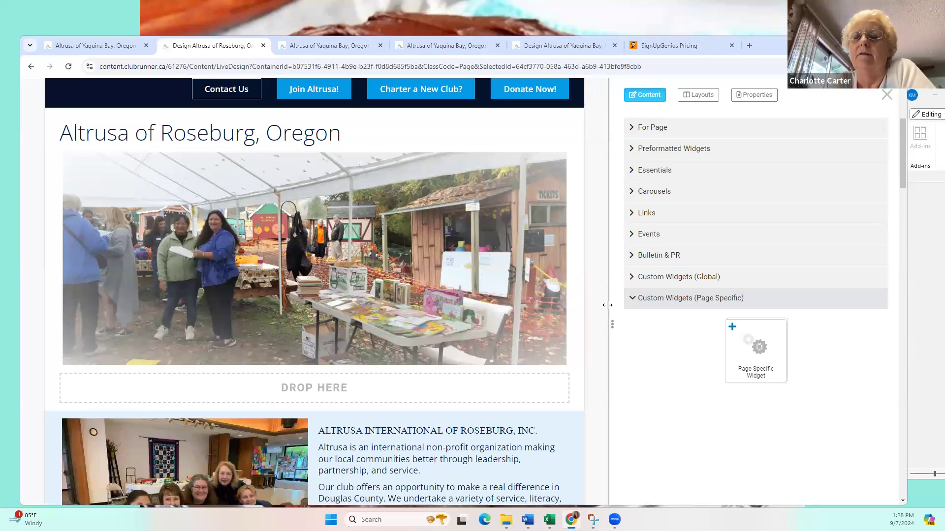
mouse_move(389, 304)
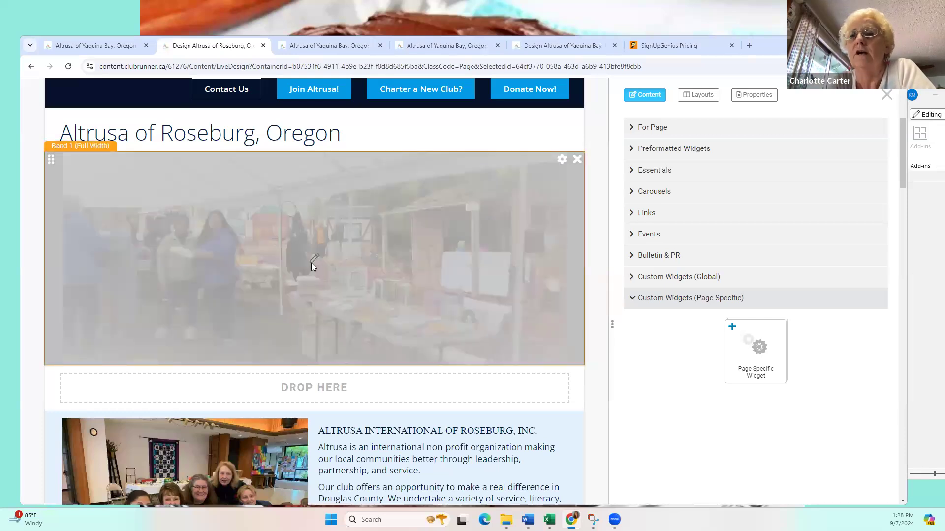
Browse the server's image library for the banner photo in Band 1 and show the Roseburg club folder in an enlarged window
left_click(311, 262)
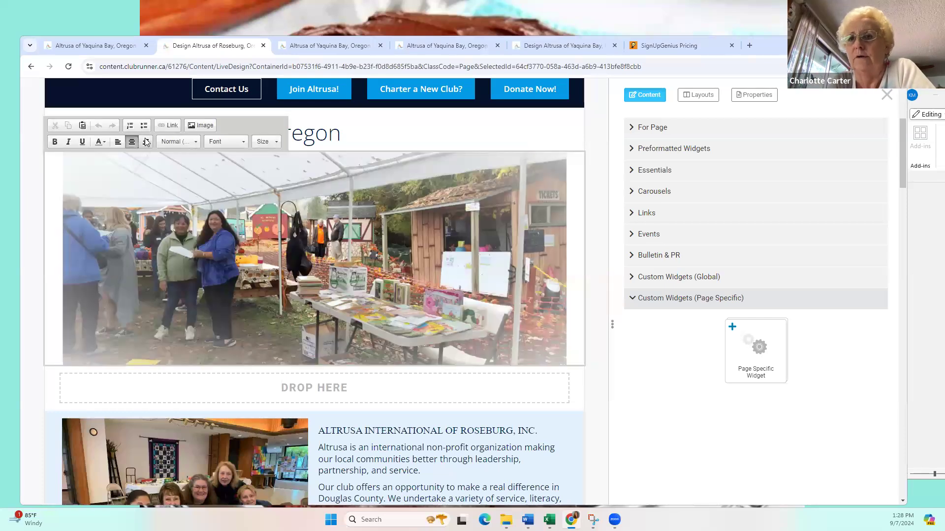
left_click(199, 125)
left_click(555, 219)
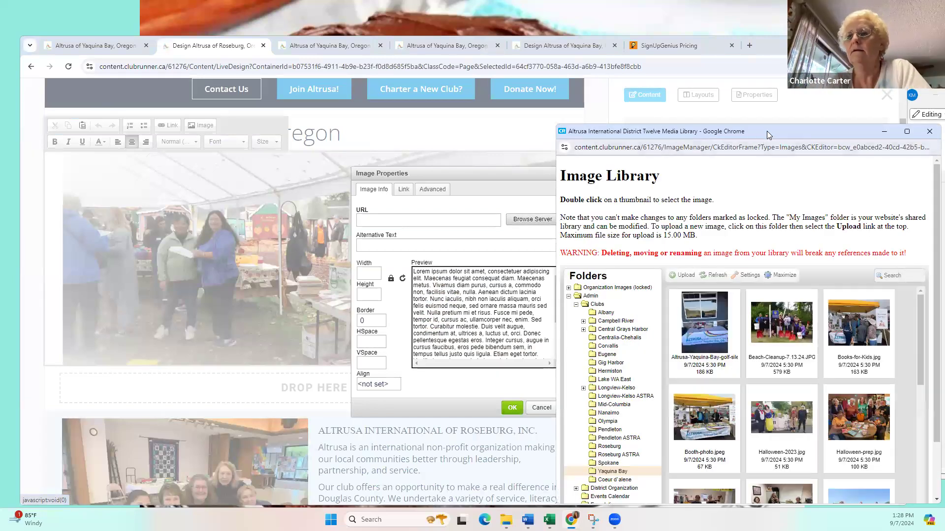
left_click_drag(748, 130, 401, 62)
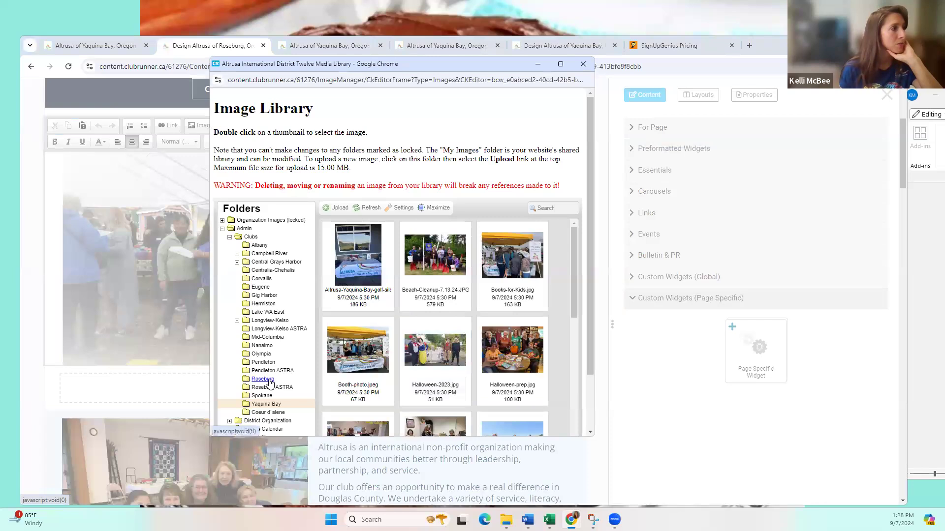
left_click(263, 379)
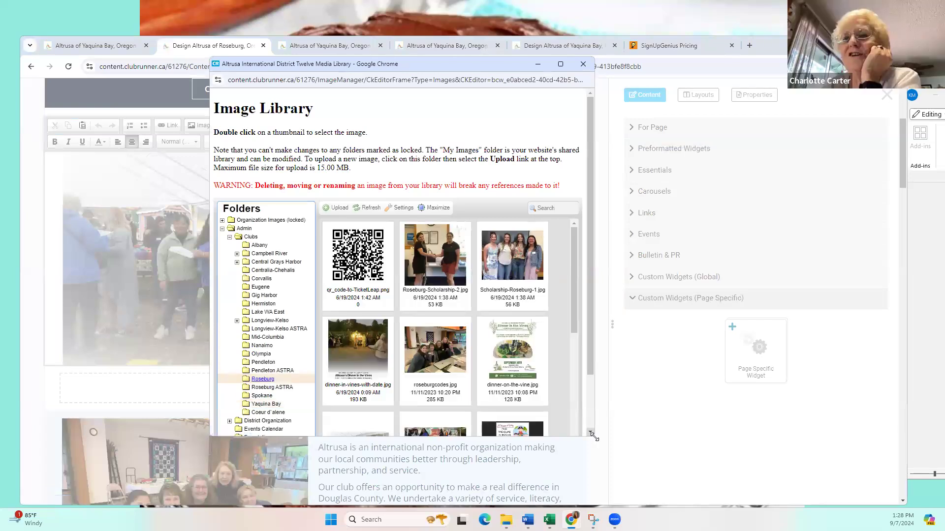
left_click_drag(913, 507, 914, 500)
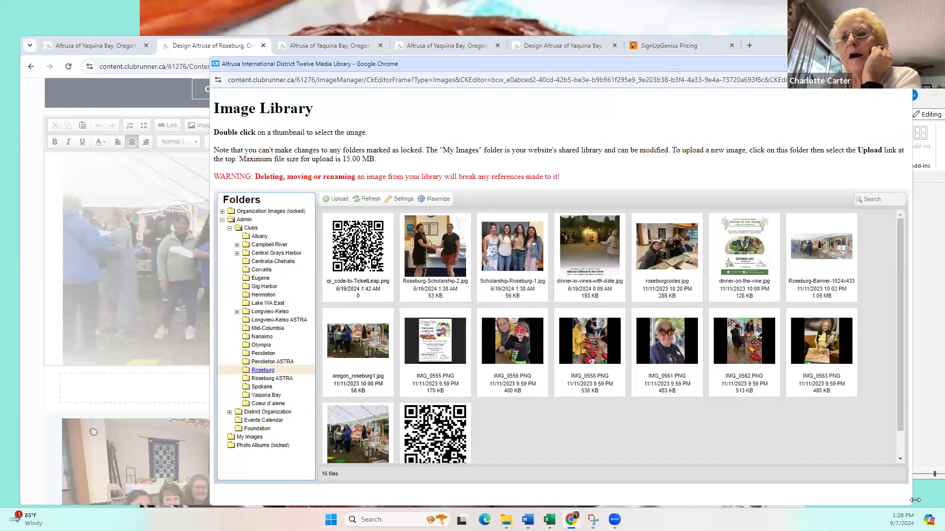
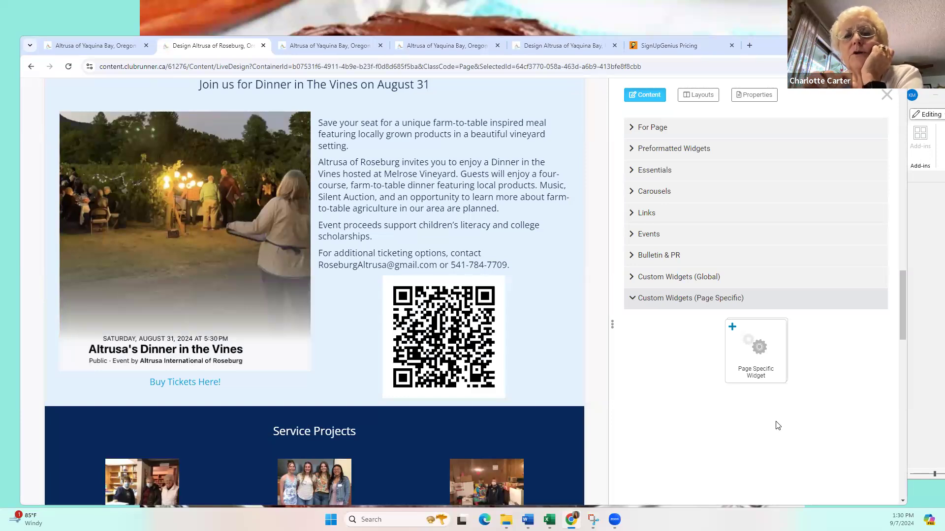
Try to set the Literacy photo's width to 200 in the Service Projects band and dismiss its image properties
scroll(654, 405, "down", 4)
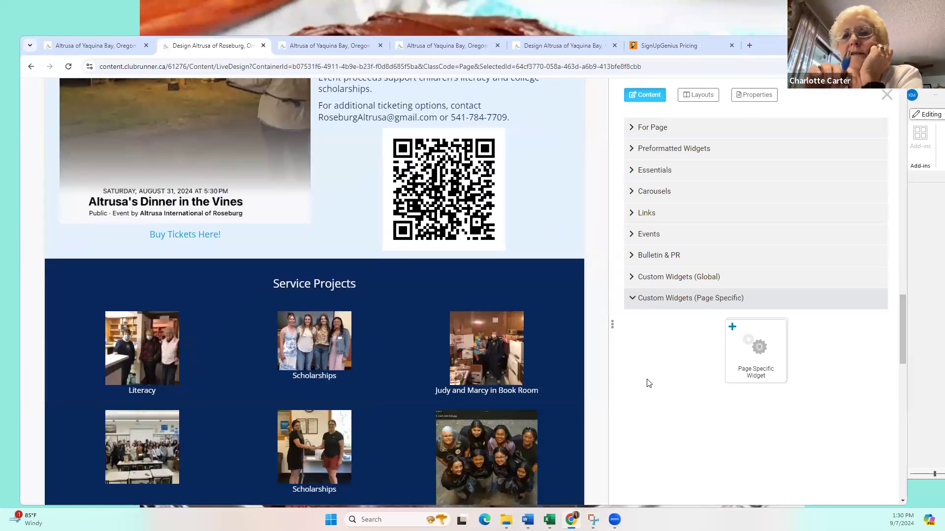
scroll(648, 385, "down", 1)
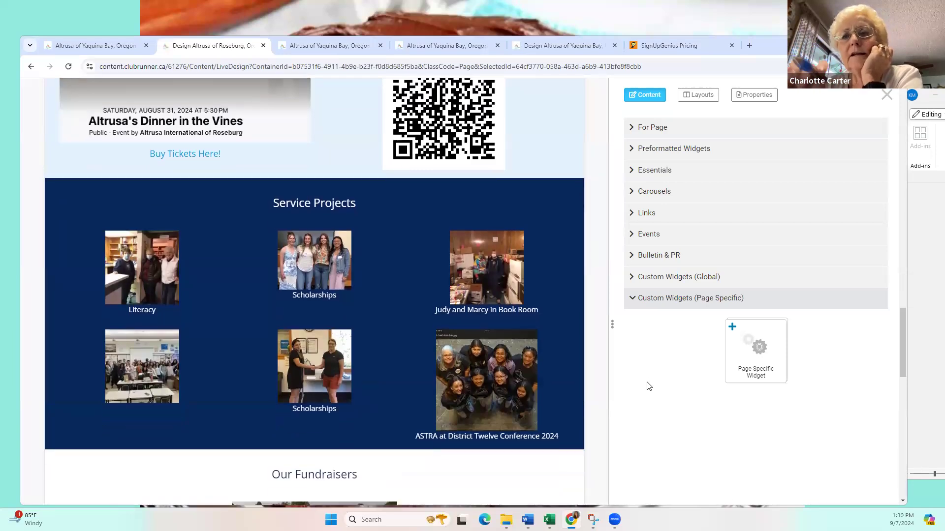
scroll(651, 386, "up", 4)
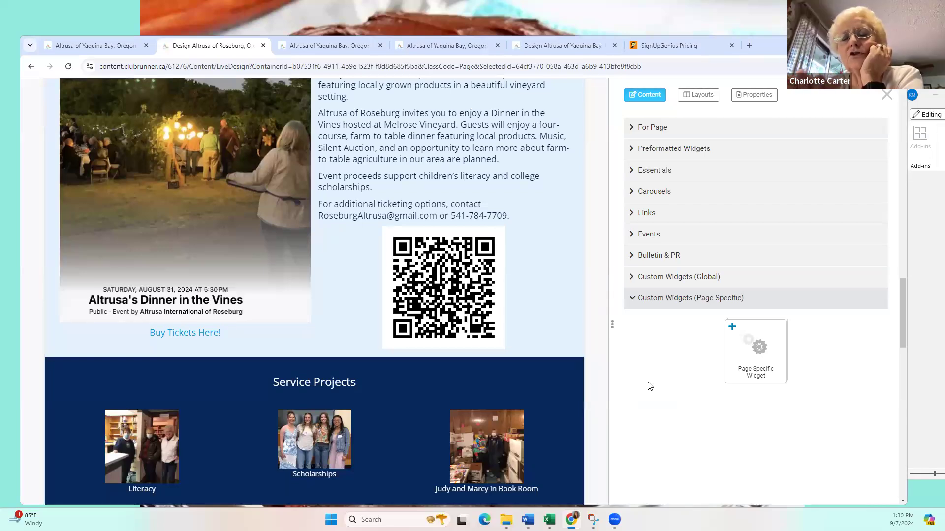
scroll(553, 390, "down", 4)
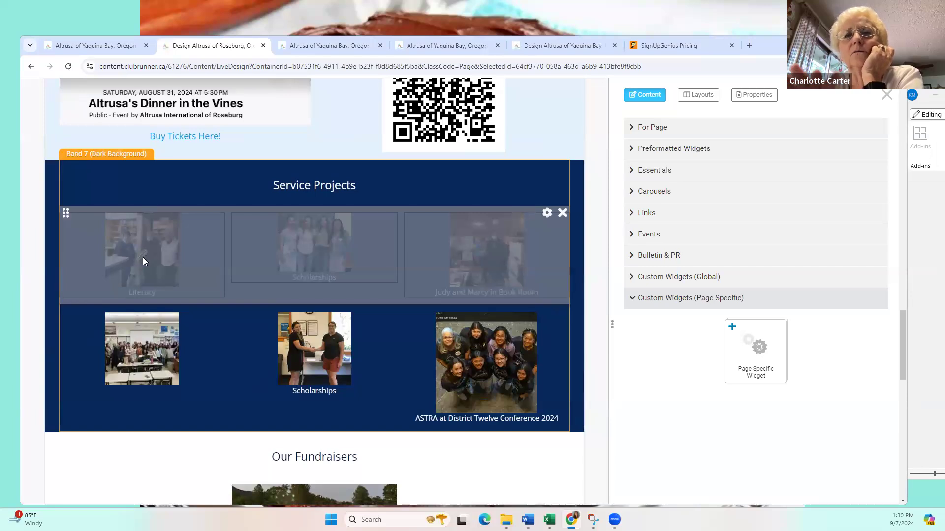
left_click(143, 261)
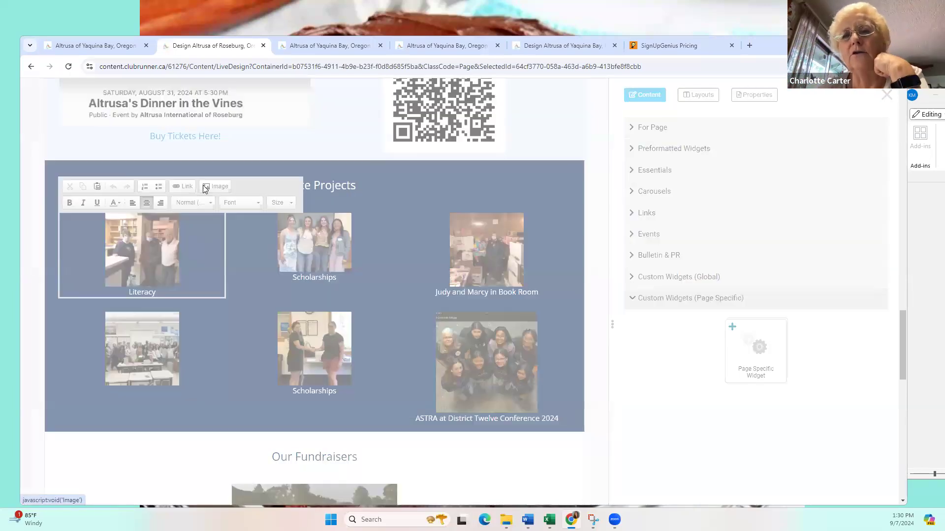
left_click(202, 187)
left_click(367, 274)
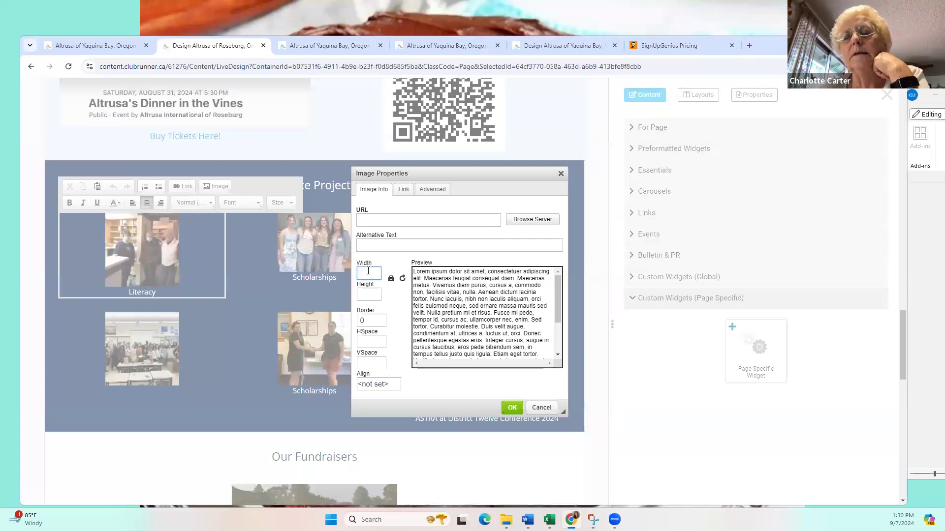
type("200")
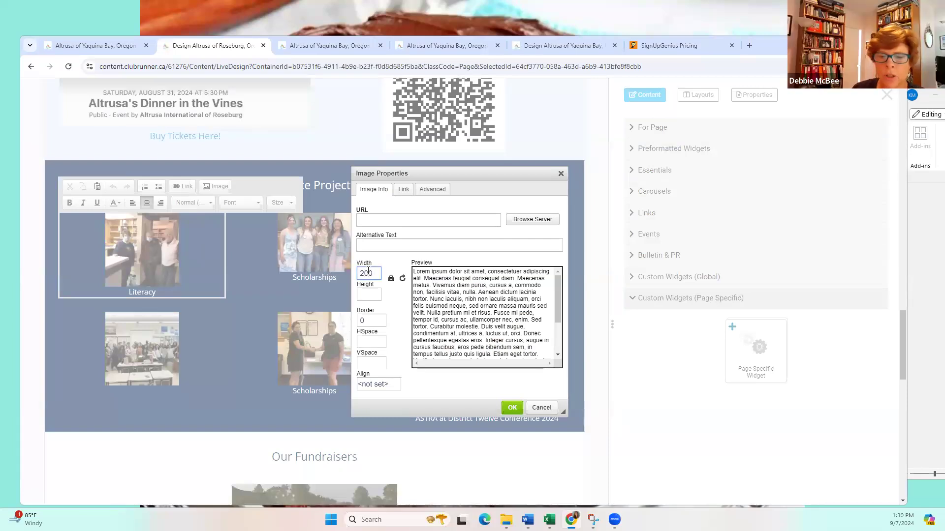
left_click(513, 408)
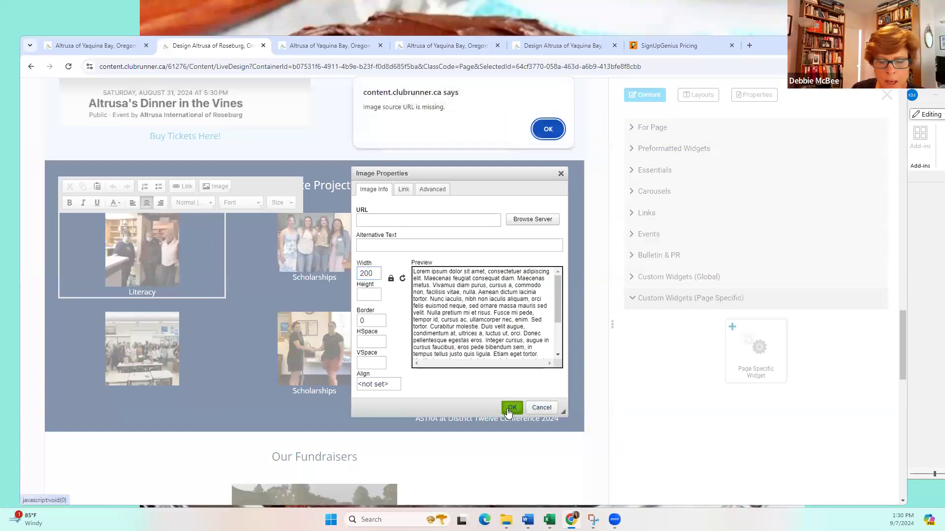
left_click(543, 130)
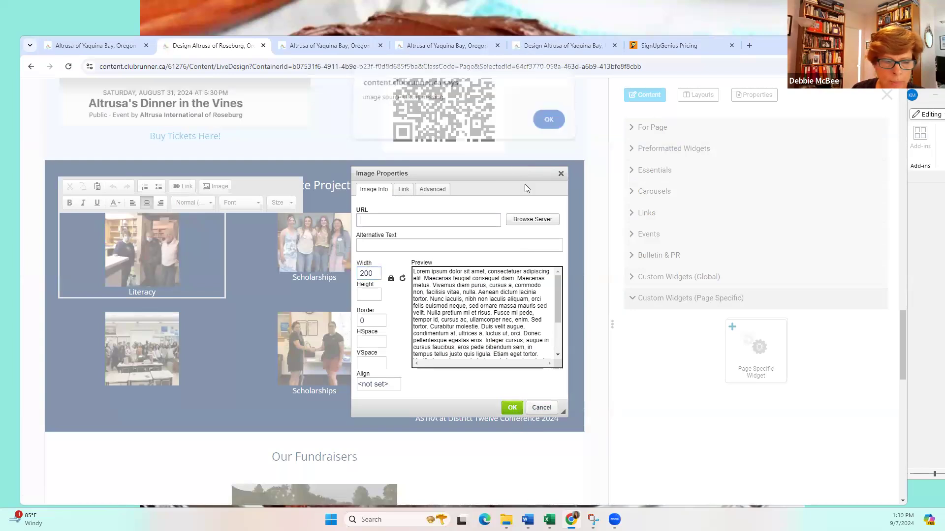
left_click(561, 175)
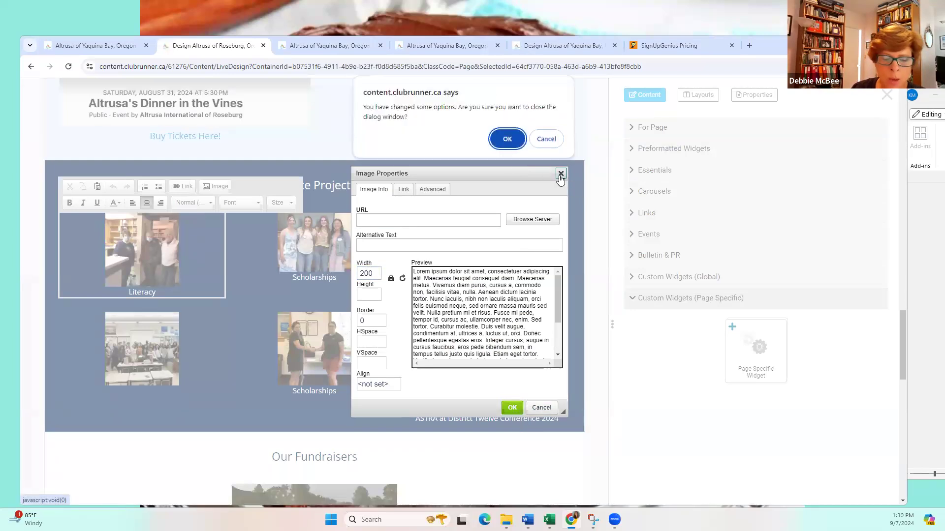
left_click(508, 140)
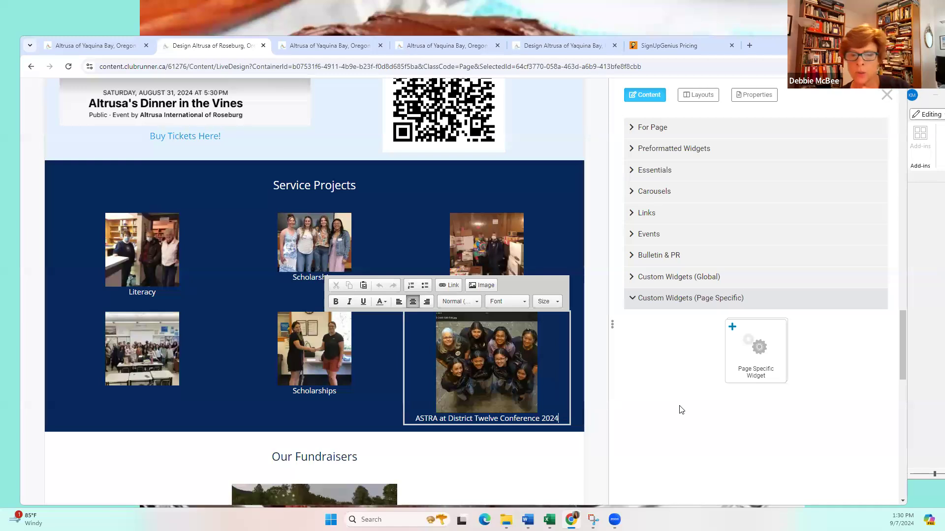
Insert an Article with Left Image widget above the Service Projects heading and set its header to "ASTRA"
left_click(634, 150)
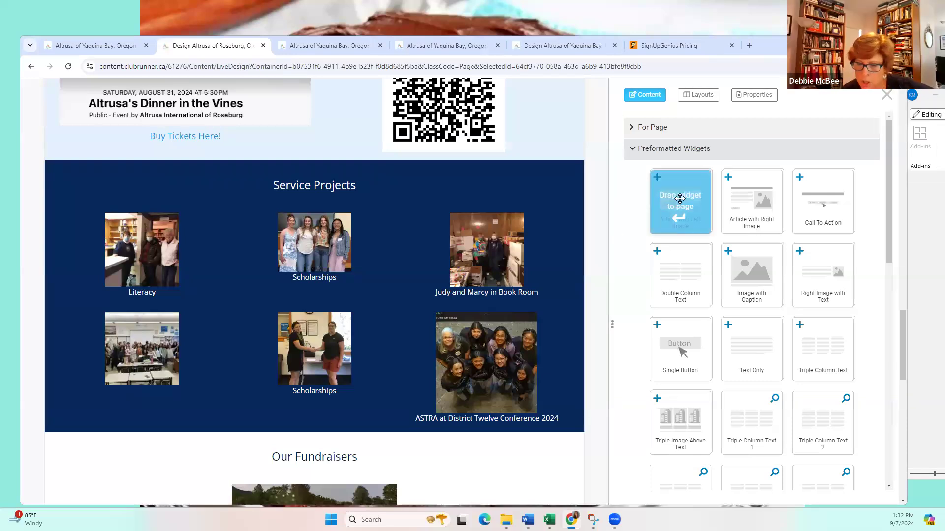
left_click_drag(686, 208, 685, 209)
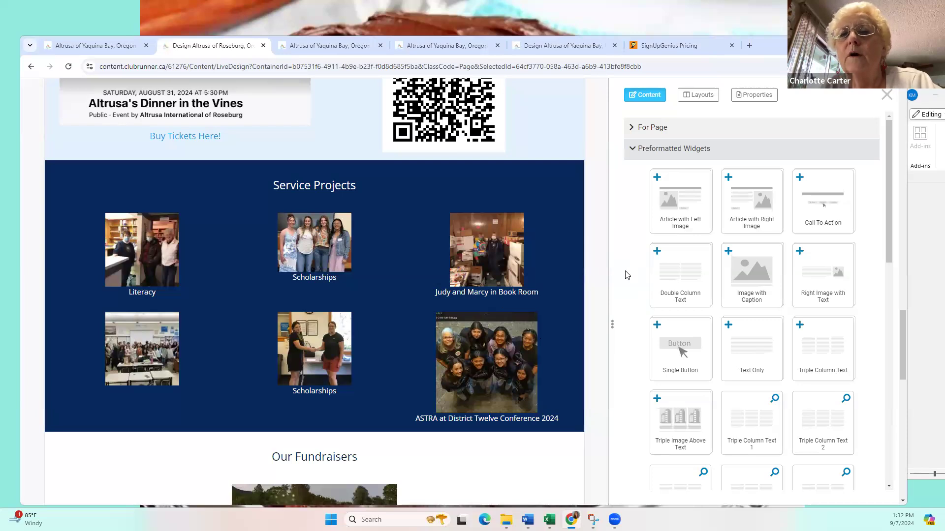
left_click_drag(655, 210, 451, 181)
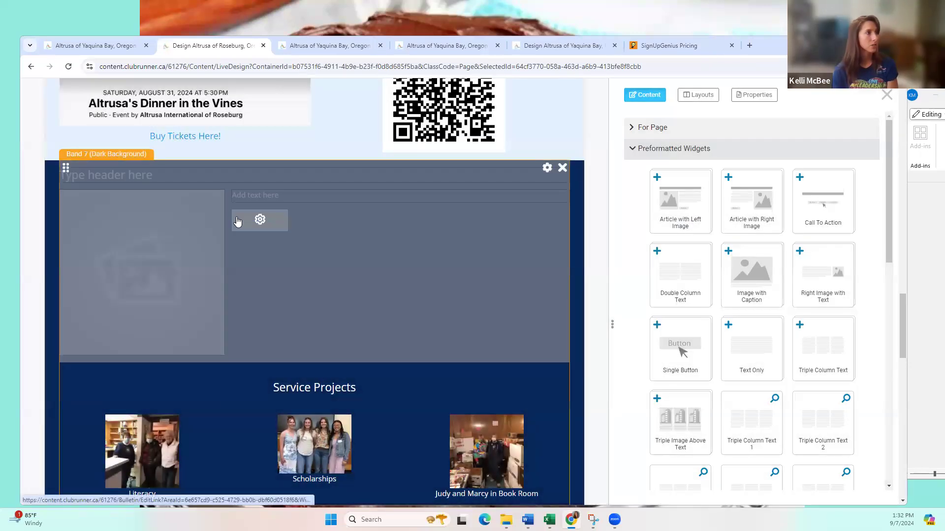
left_click(120, 176)
left_click_drag(173, 175, 4, 173)
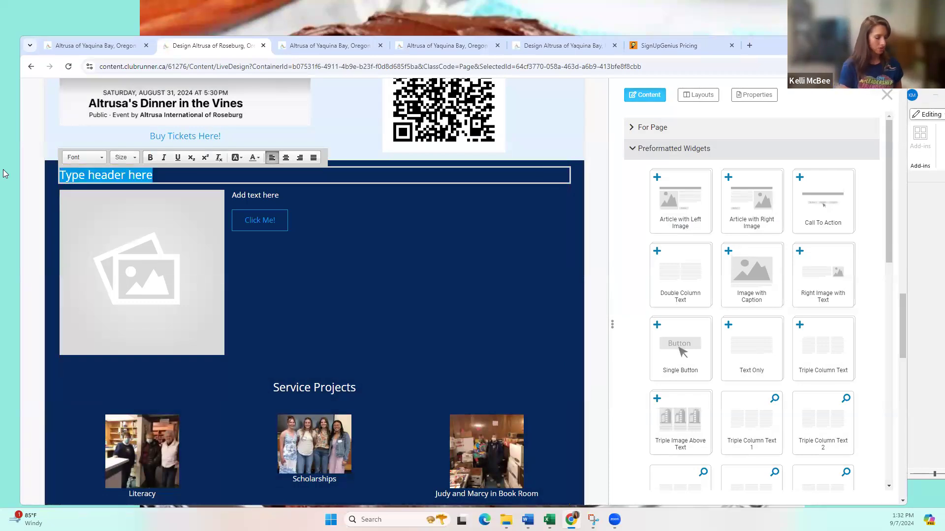
type("STRA")
key("BackSpace")
key("BackSpace")
key("BackSpace")
key("BackSpace")
type("ASTRA")
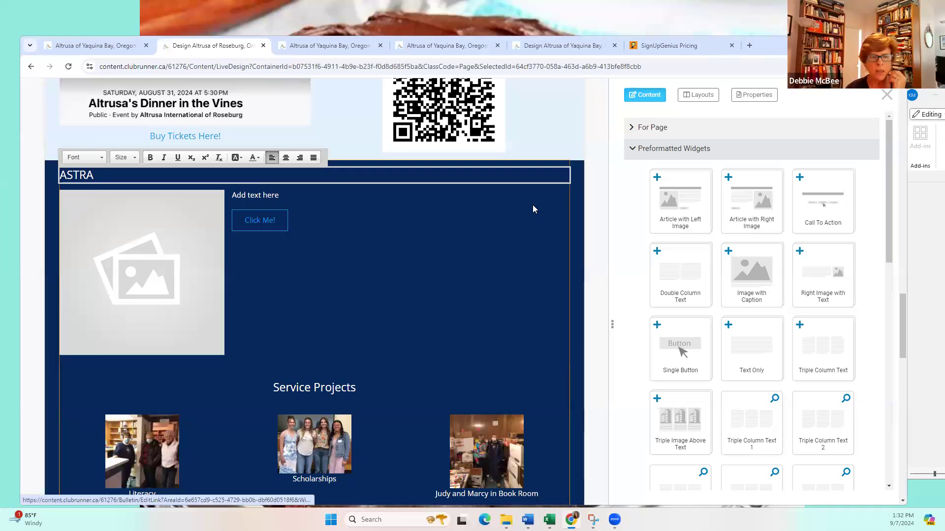
Remove the "ASTRA" article widget from the Service Projects band
left_click(560, 214)
left_click(562, 169)
left_click(584, 232)
Try a Call To Action widget above the Our Fundraisers heading and remove it again
scroll(506, 284, "down", 2)
scroll(504, 280, "down", 15)
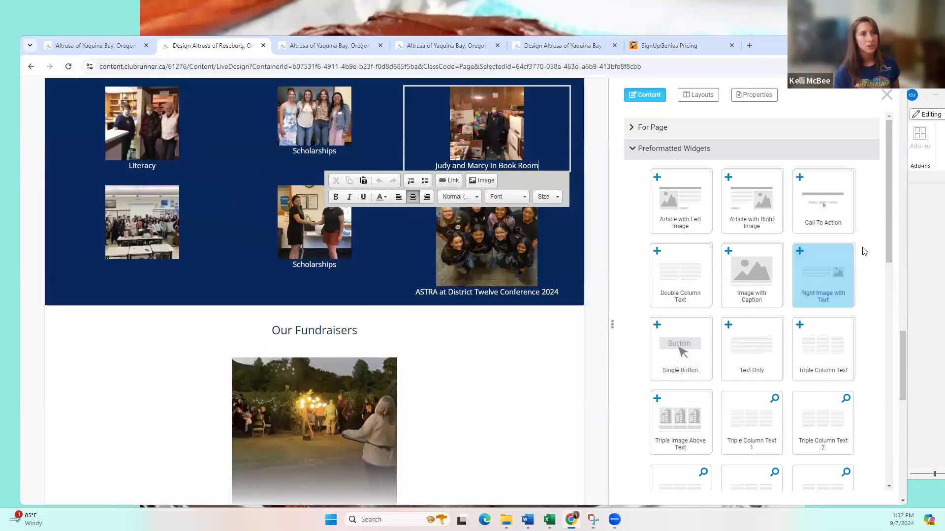
left_click_drag(822, 202, 509, 330)
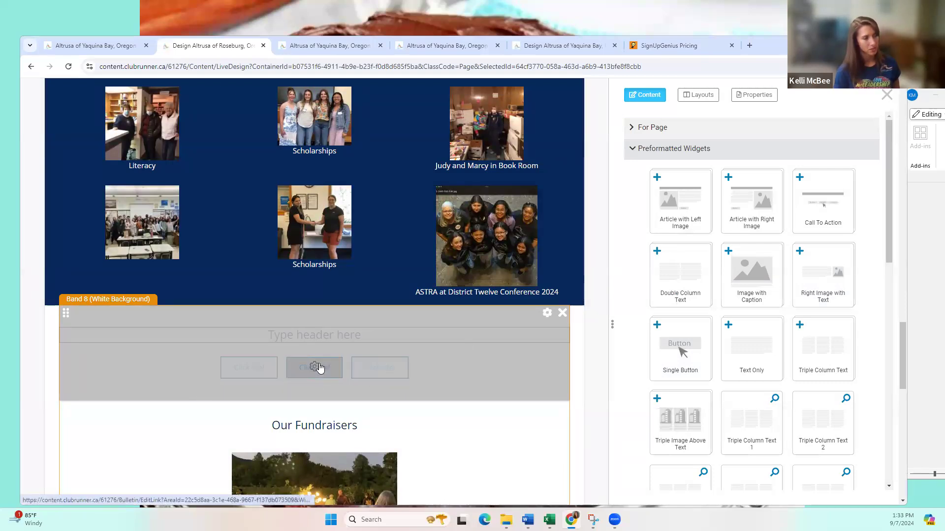
left_click(563, 314)
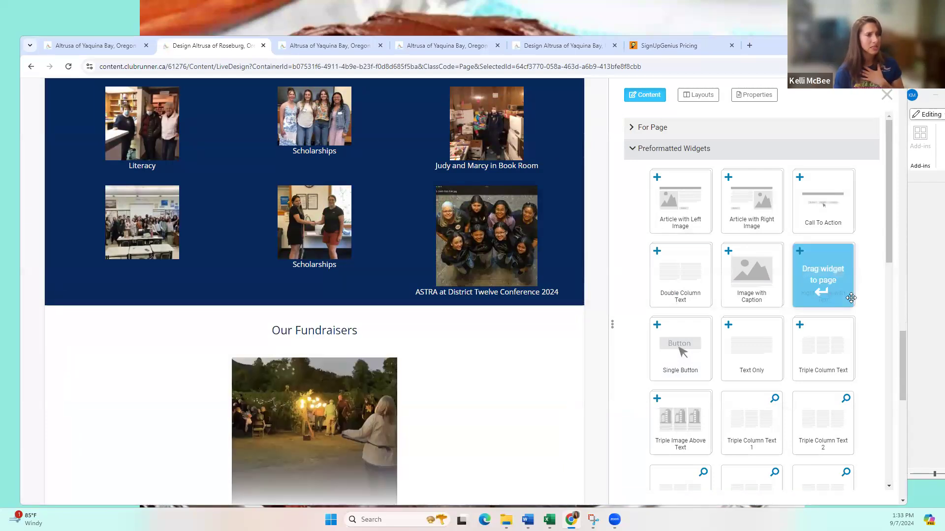
Try an Article with Left Image widget between the joining invitation and the meeting information, open its button details, and remove the widget
scroll(881, 292, "down", 3)
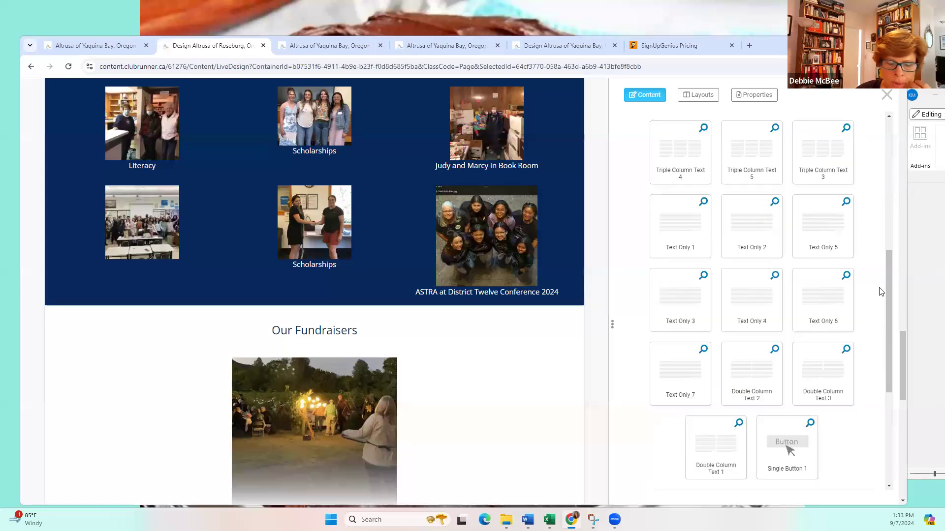
scroll(881, 292, "up", 5)
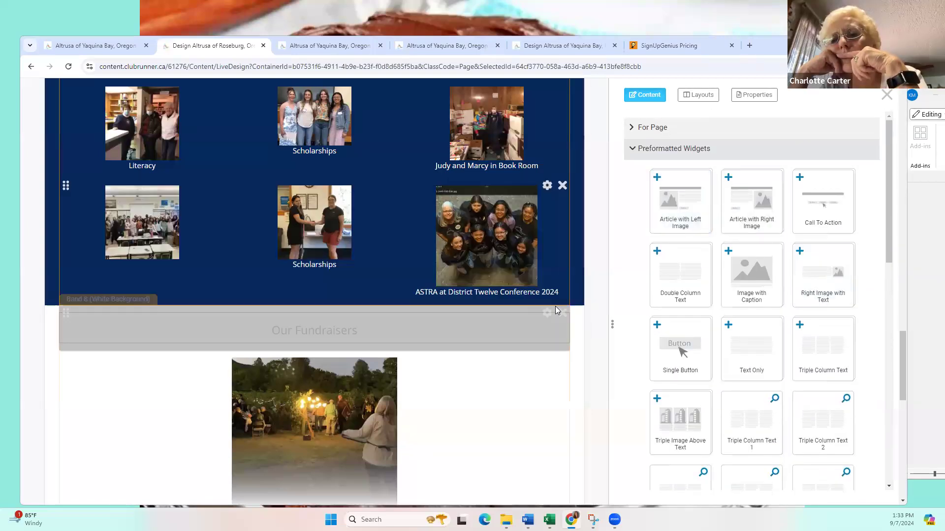
scroll(556, 309, "down", 10)
scroll(585, 282, "down", 2)
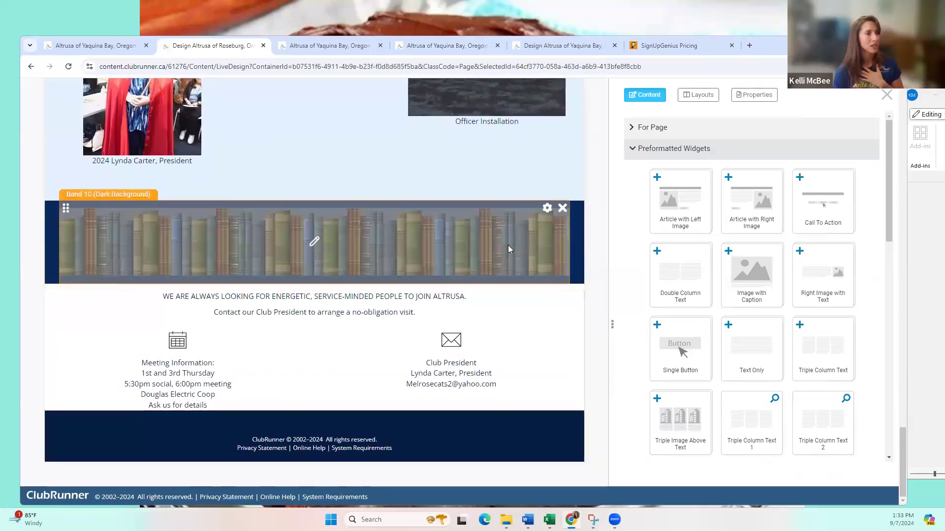
left_click_drag(681, 204, 420, 332)
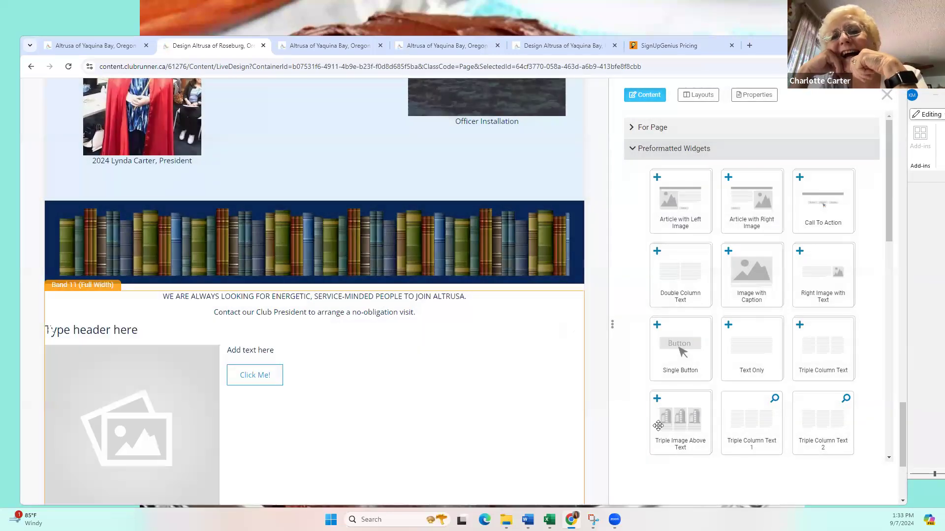
scroll(578, 348, "down", 2)
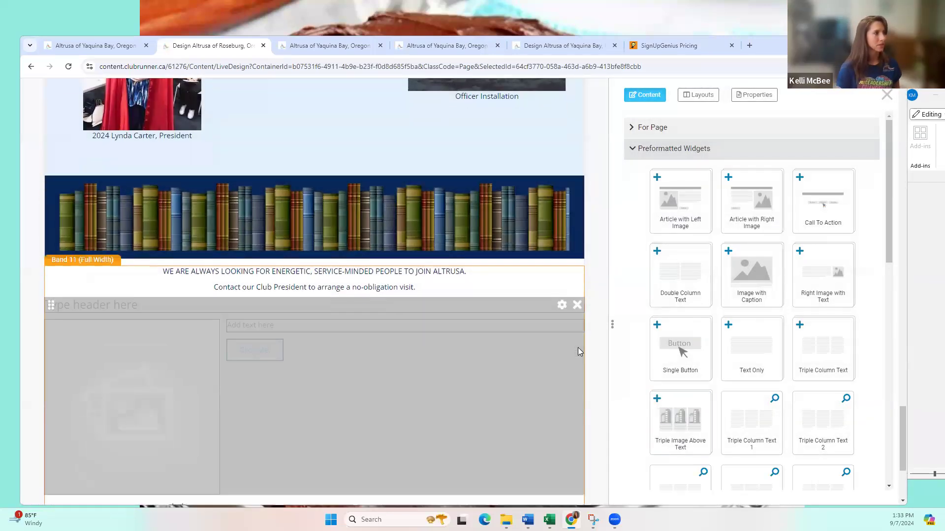
left_click(254, 277)
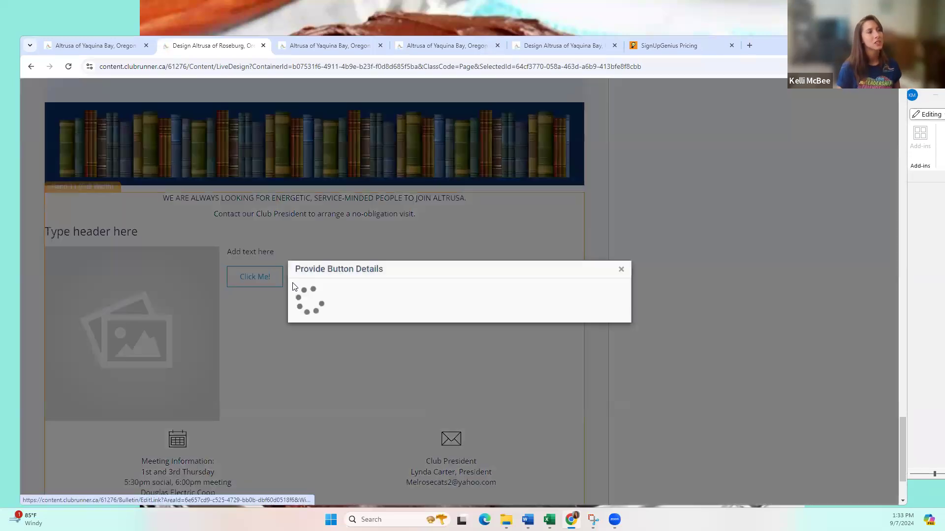
left_click(620, 195)
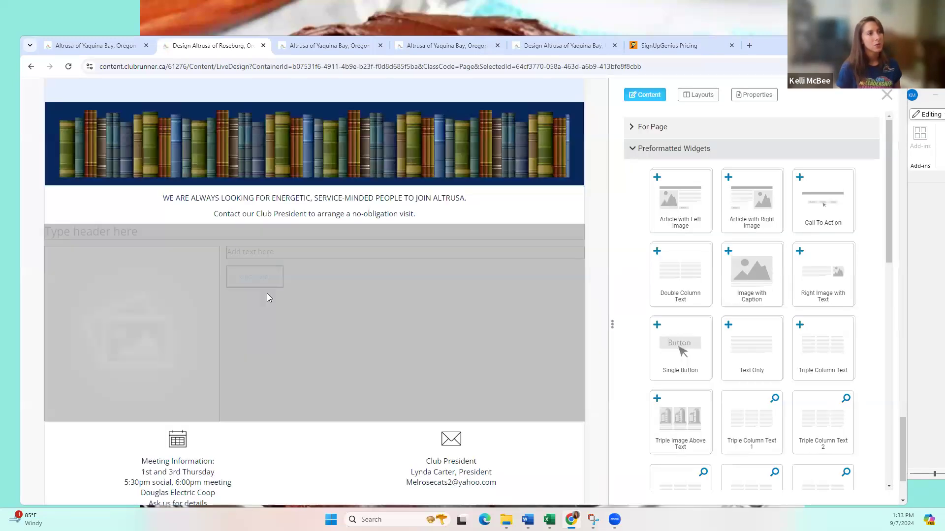
left_click(576, 233)
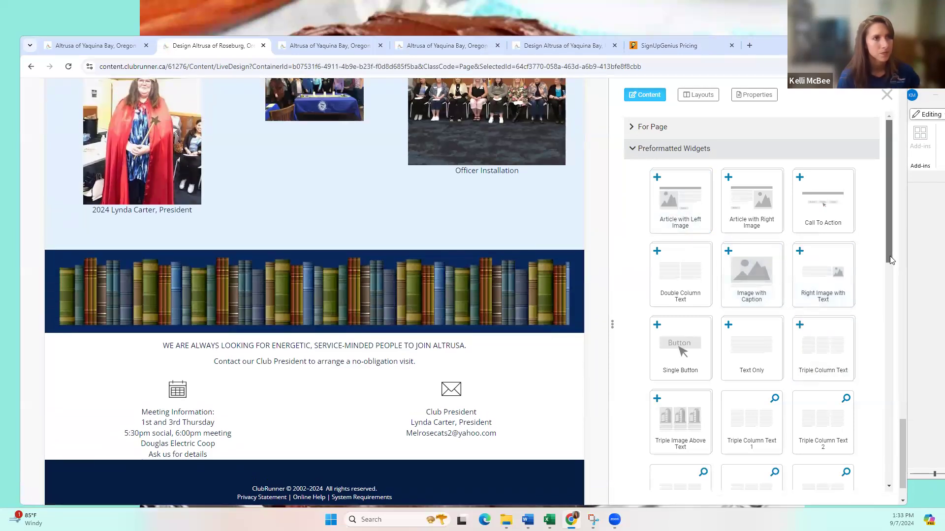
Insert an Article with Right Image widget directly below the row-of-books banner in Band 10
scroll(889, 255, "down", 4)
left_click_drag(883, 314, 901, 231)
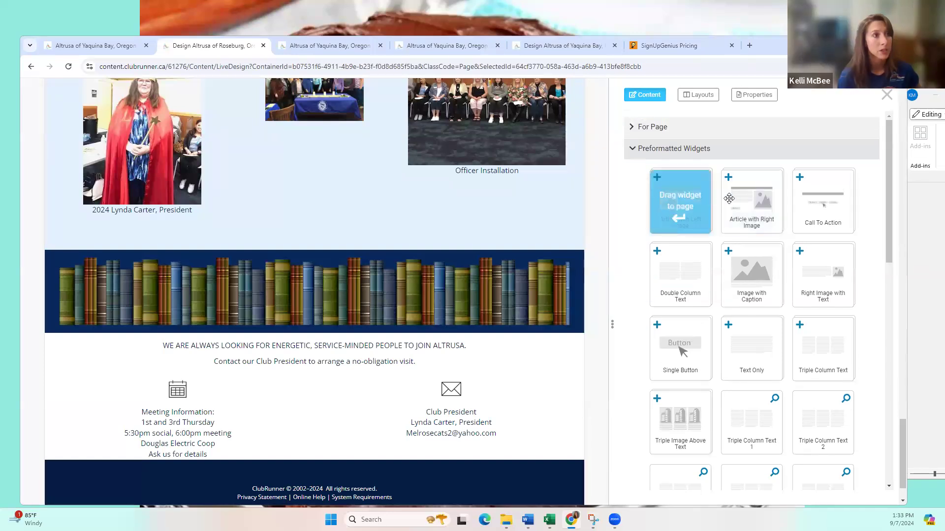
left_click_drag(751, 206, 377, 346)
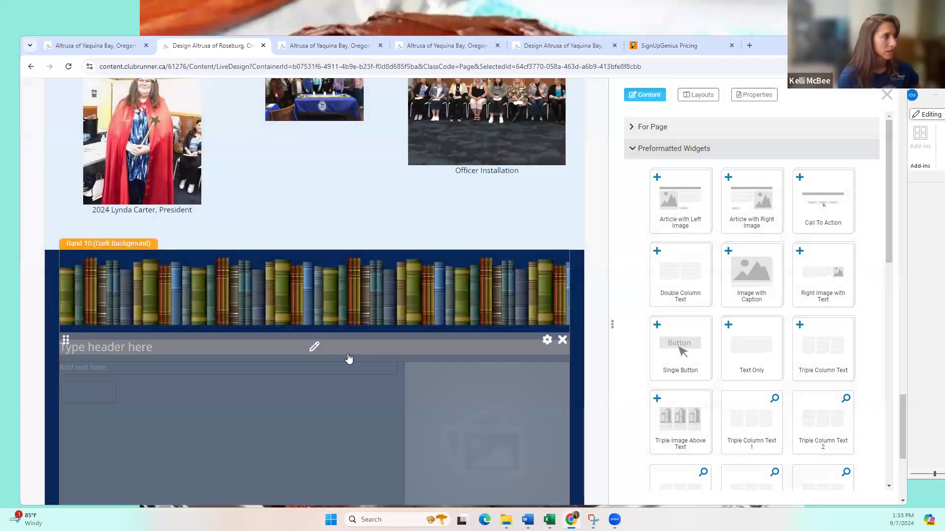
Remove the Article with Right Image widget below the row-of-books banner in Band 10
left_click(561, 341)
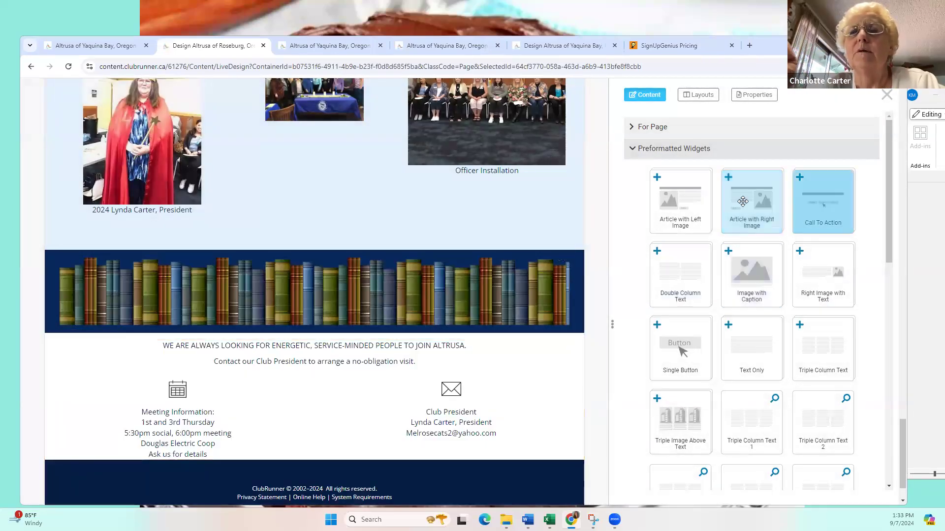
Try an Article with Right Image widget below the joining invitation in Band 11, open its button details, and remove the widget again
left_click_drag(751, 199, 467, 379)
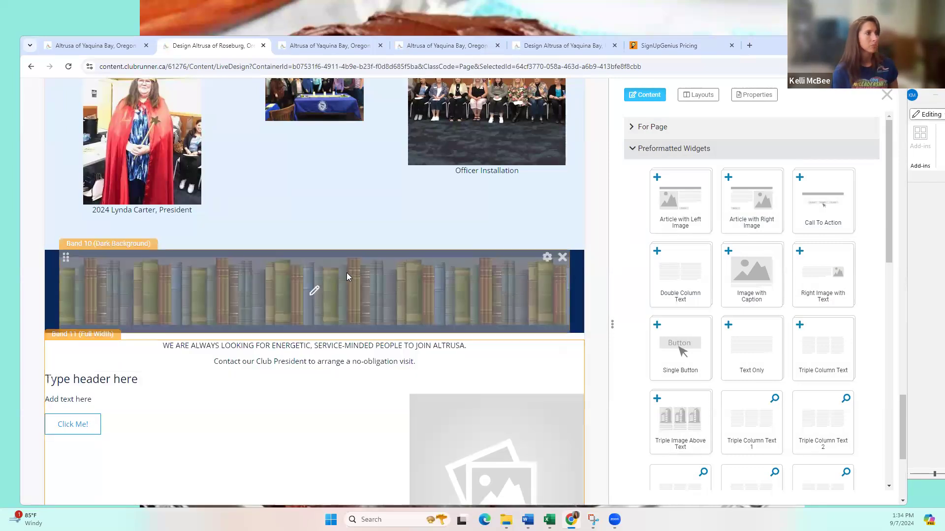
scroll(103, 353, "down", 1)
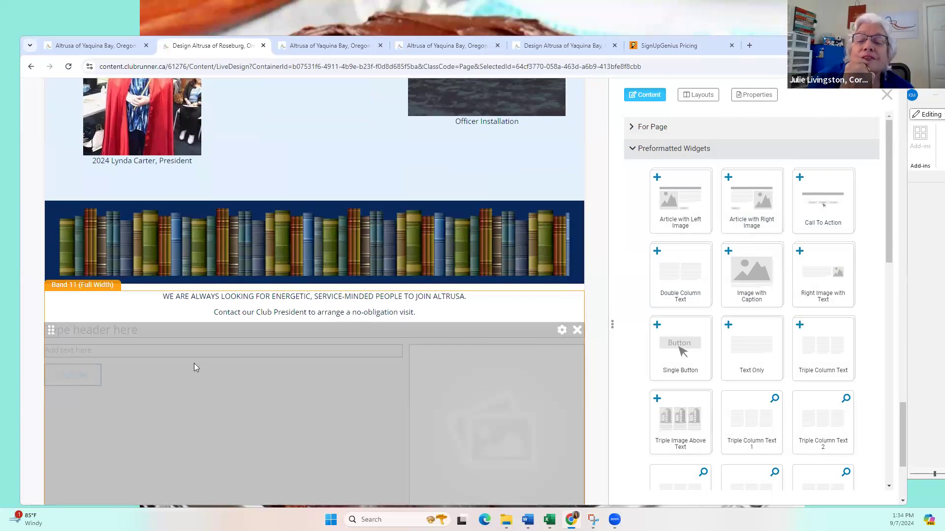
left_click(75, 374)
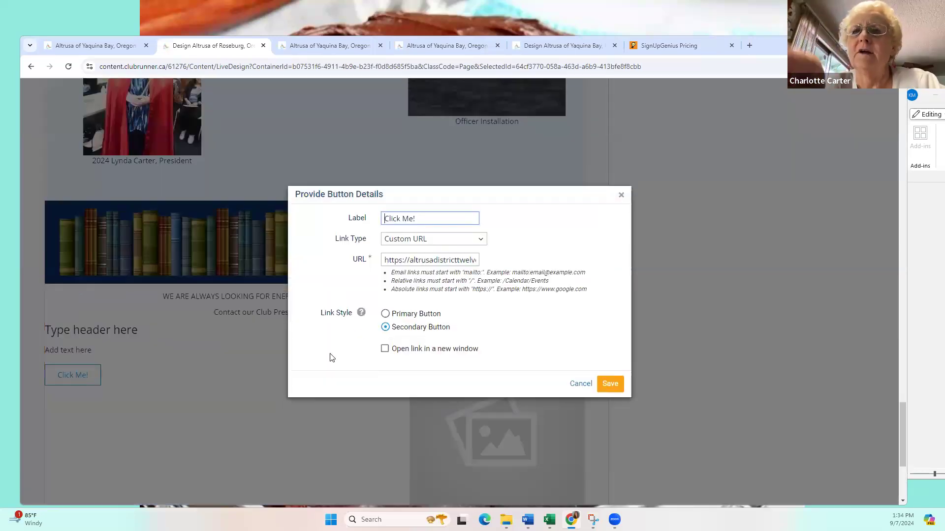
scroll(436, 333, "down", 1)
scroll(506, 278, "up", 1)
left_click(621, 198)
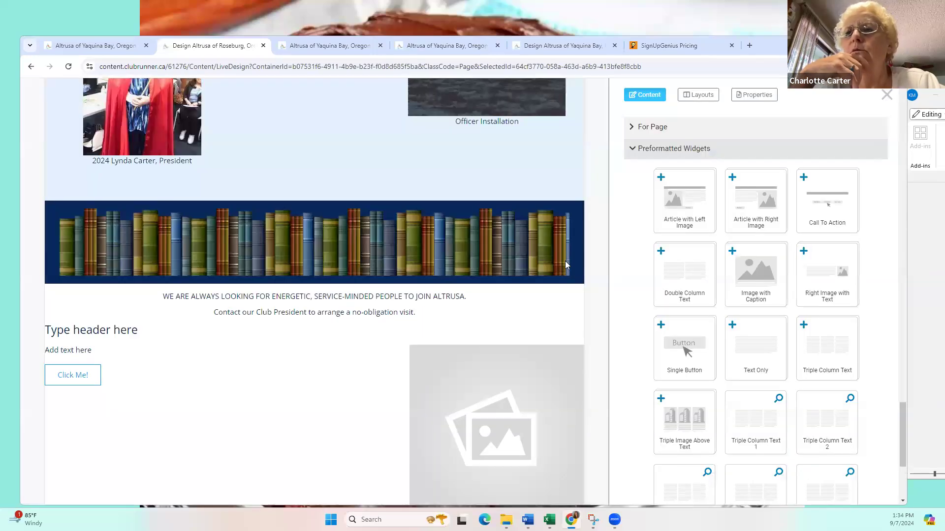
scroll(565, 261, "up", 2)
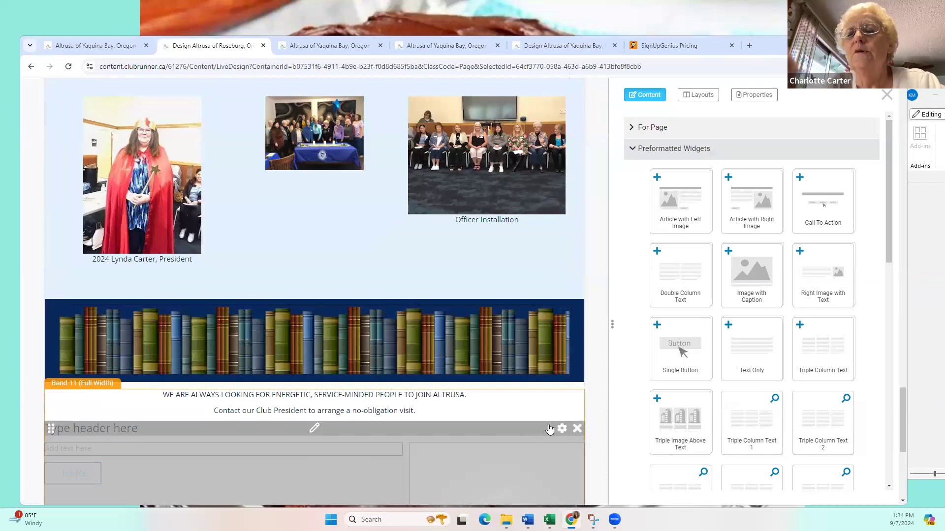
left_click(578, 427)
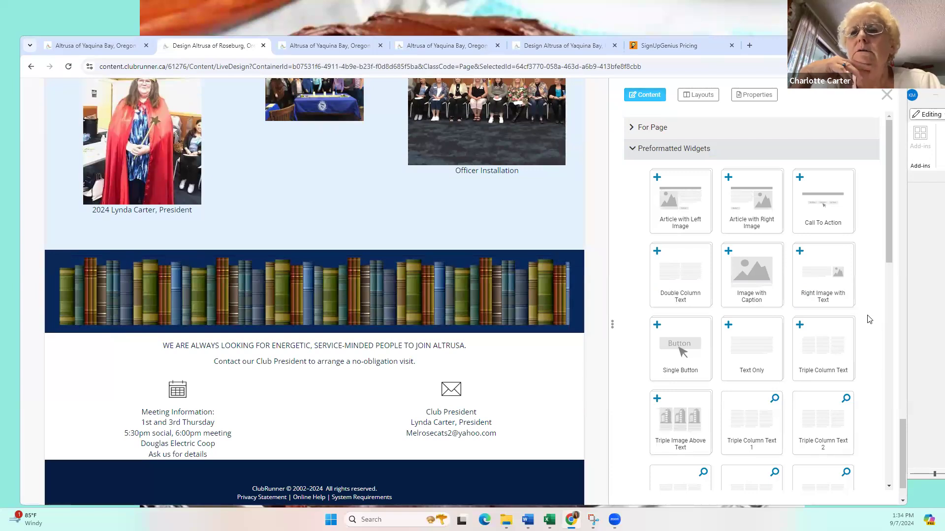
Insert a Text Only widget in Band 11 between the joining invitation and the meeting information
scroll(627, 277, "up", 1)
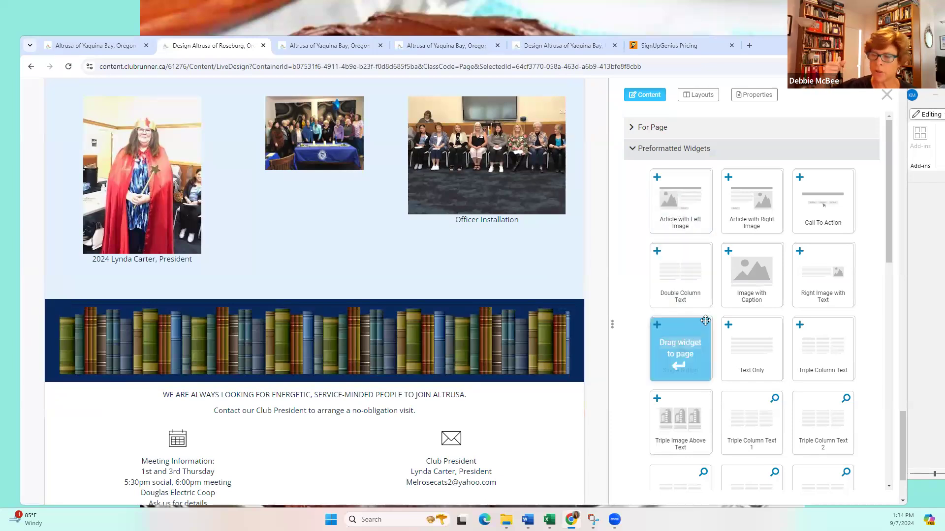
scroll(585, 344, "down", 2)
scroll(587, 346, "up", 2)
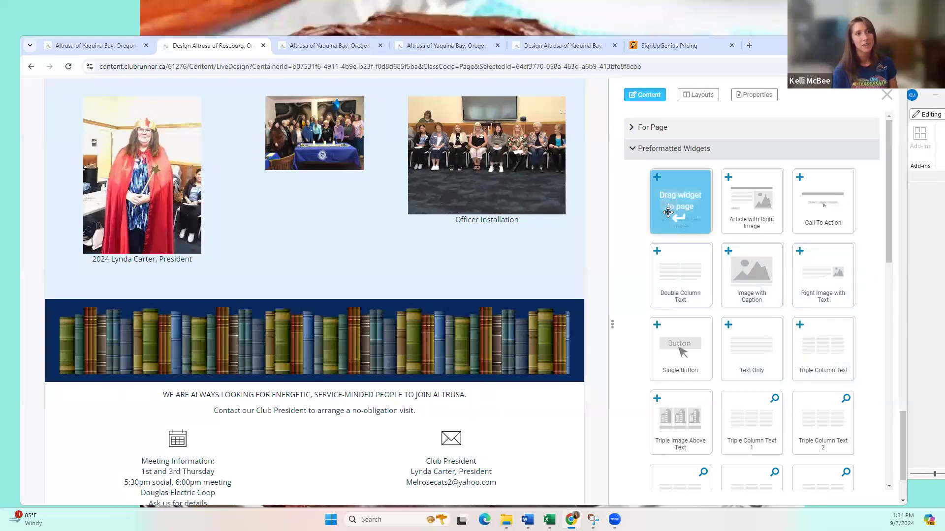
scroll(728, 296, "down", 1)
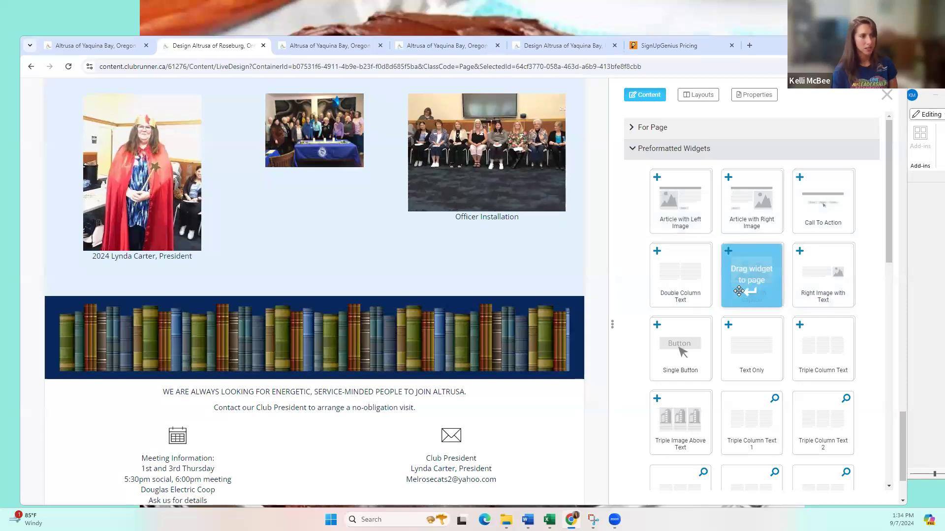
left_click_drag(743, 344, 437, 393)
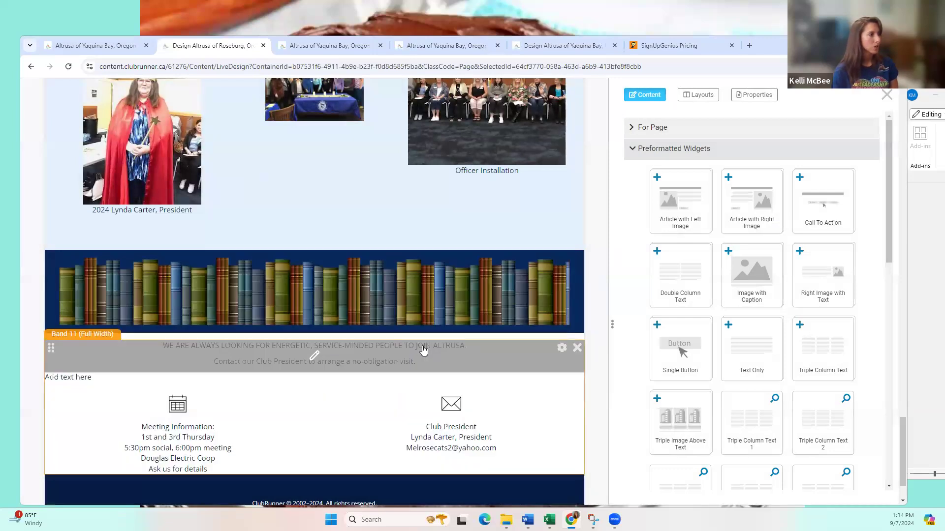
scroll(415, 341, "down", 1)
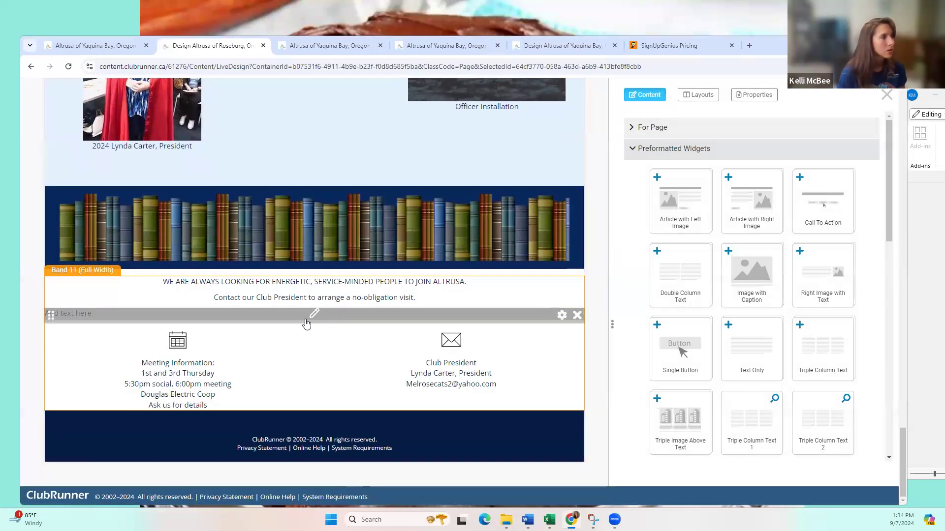
Replace the placeholder text with the heading "ASTRA" and, one blank line below, the sentence "ASTRA changes young people's lives!"
left_click(316, 315)
triple_click(290, 311)
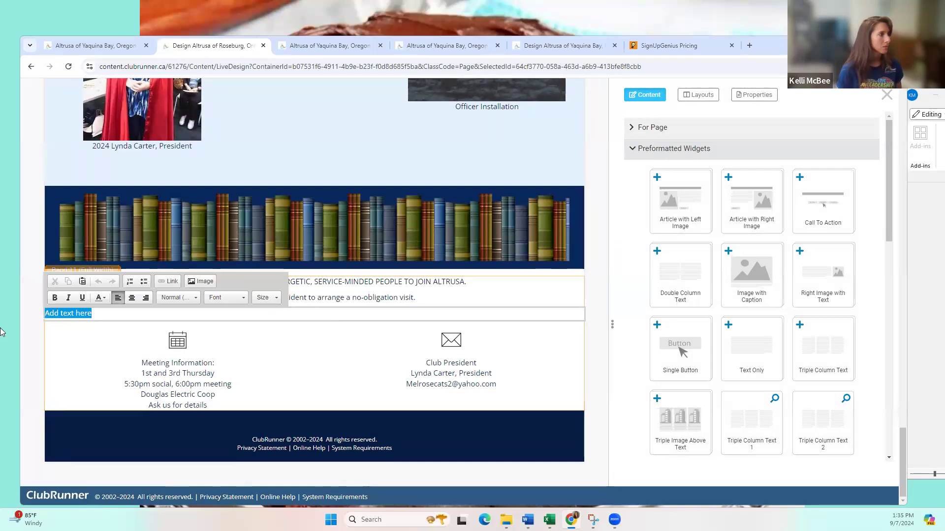
type("AS")
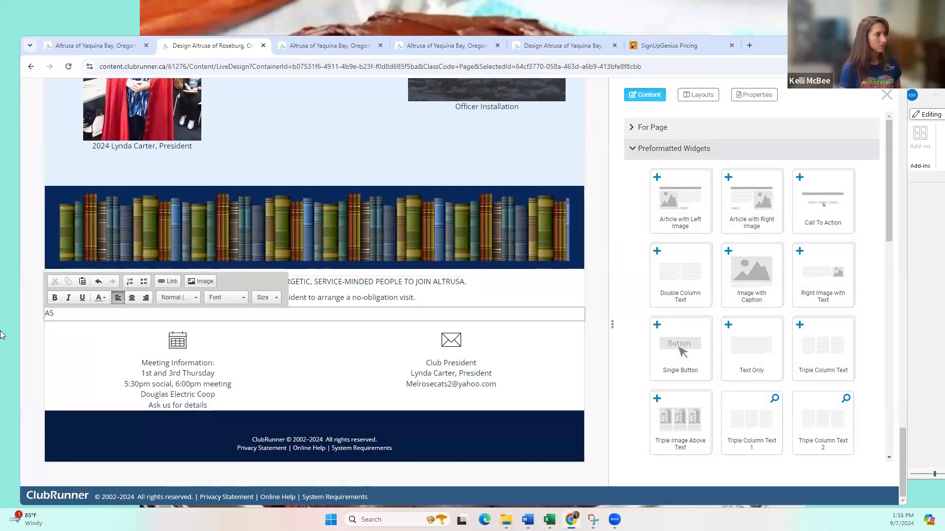
type("TRA")
key("Return")
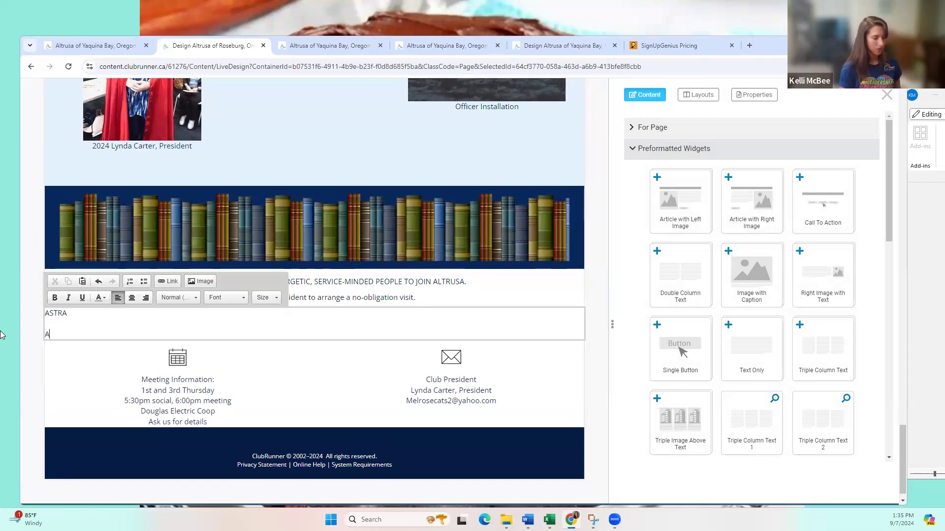
type("AST")
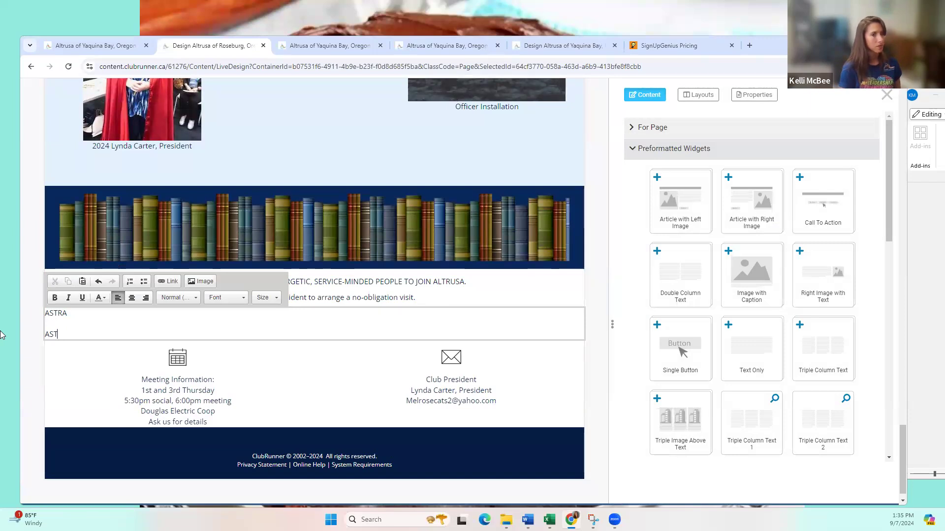
type("A")
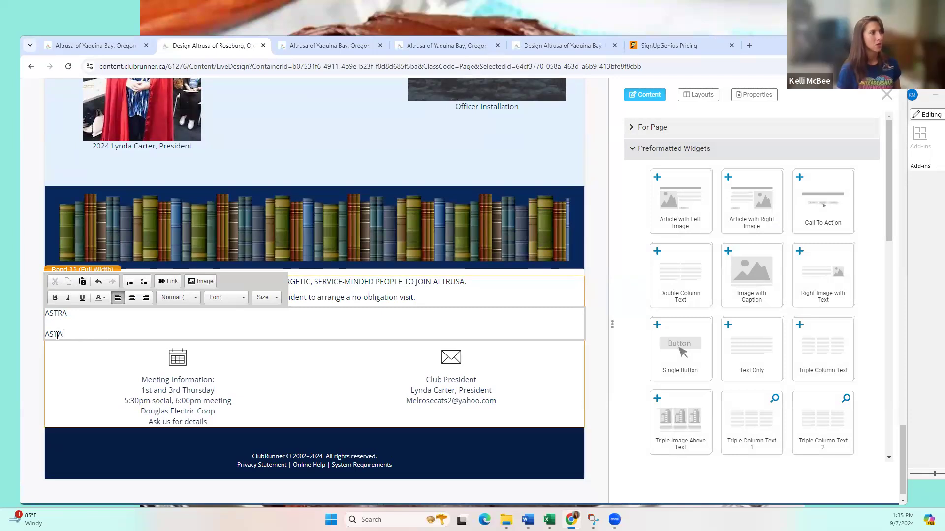
left_click(109, 332)
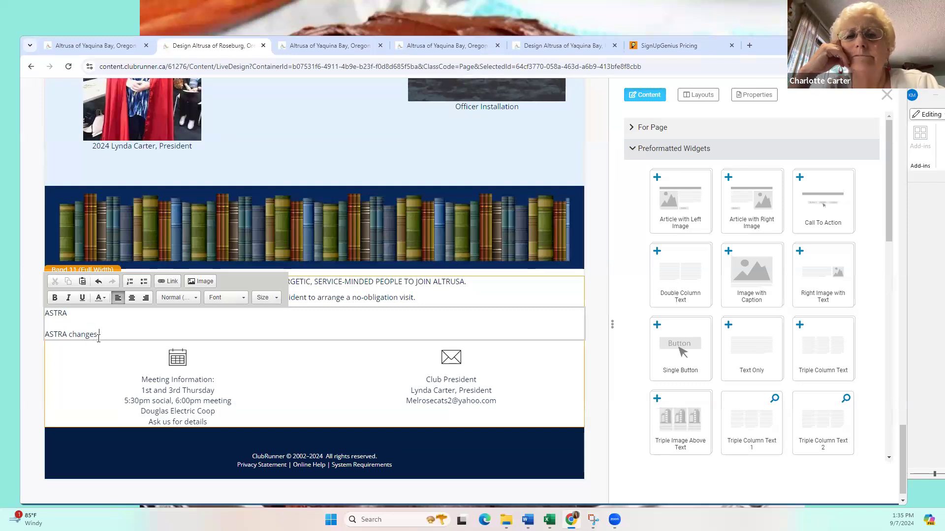
type("changes young people's lives!")
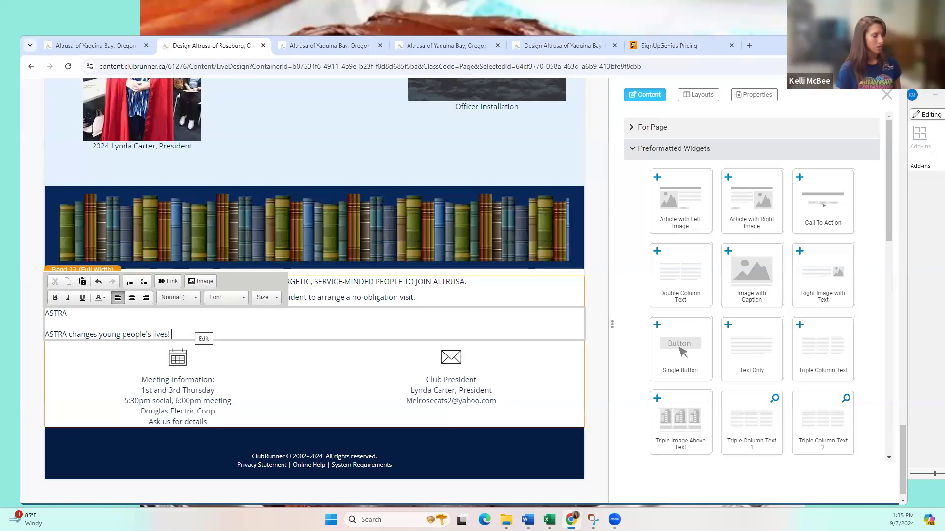
Insert the image roseburgcodes.jpg from the Roseburg folder of the image library after the ASTRA sentence
left_click(200, 282)
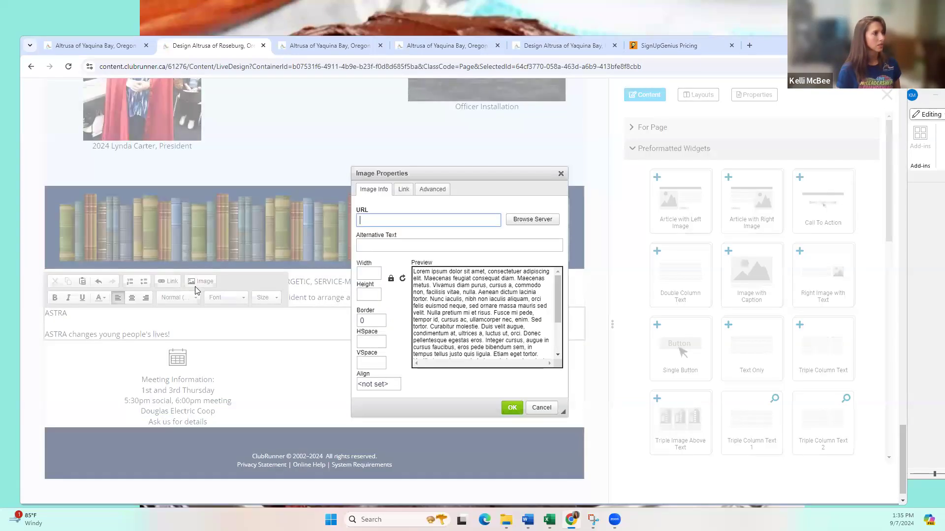
left_click(532, 220)
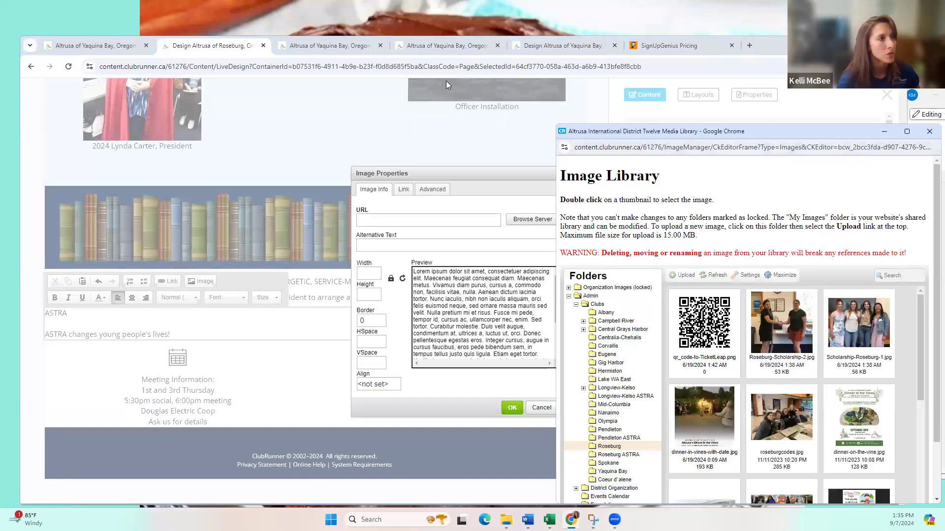
left_click(789, 332)
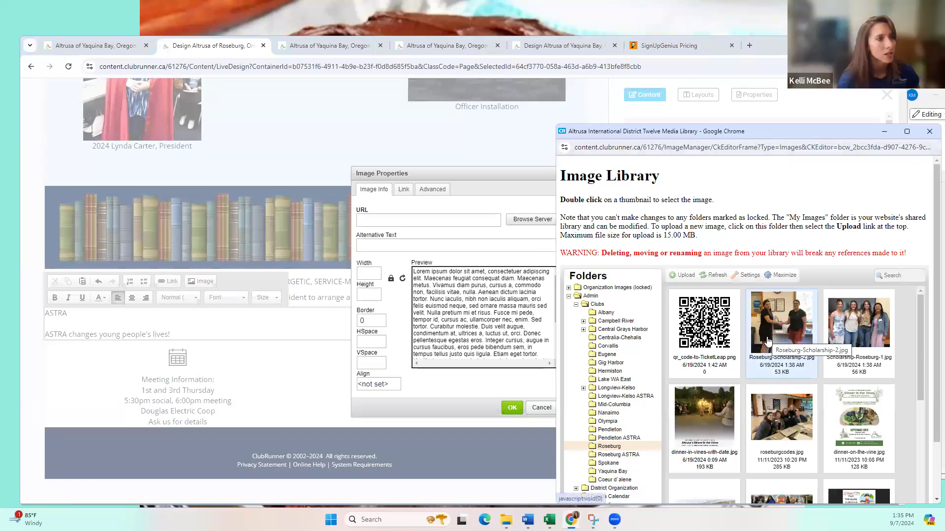
scroll(810, 373, "down", 2)
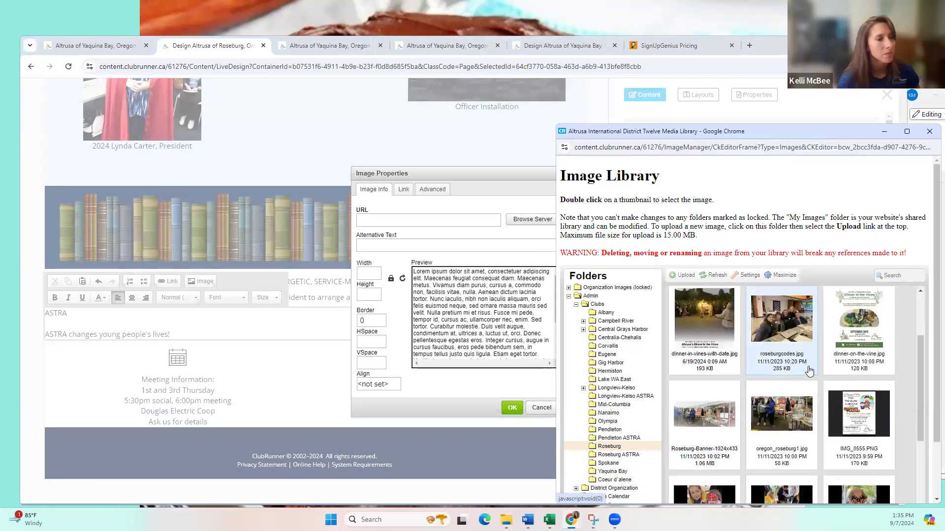
scroll(810, 373, "down", 2)
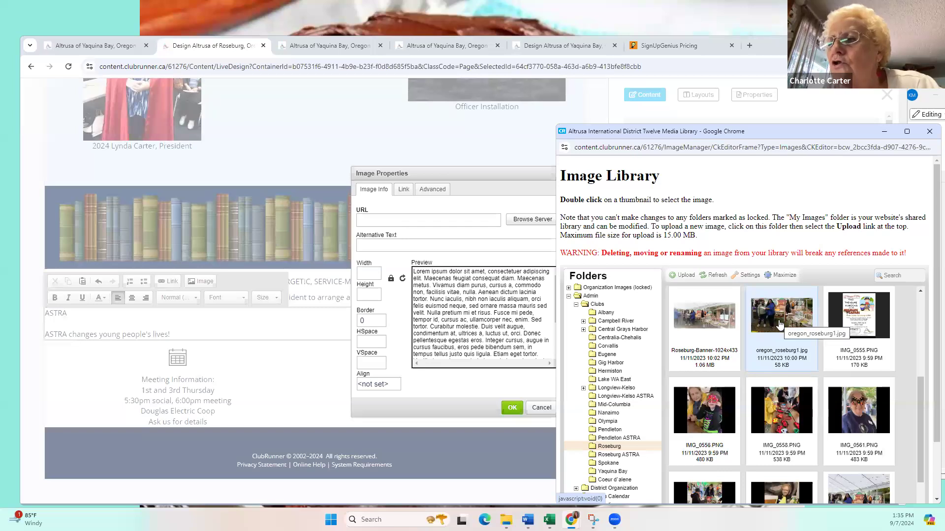
scroll(806, 394, "down", 3)
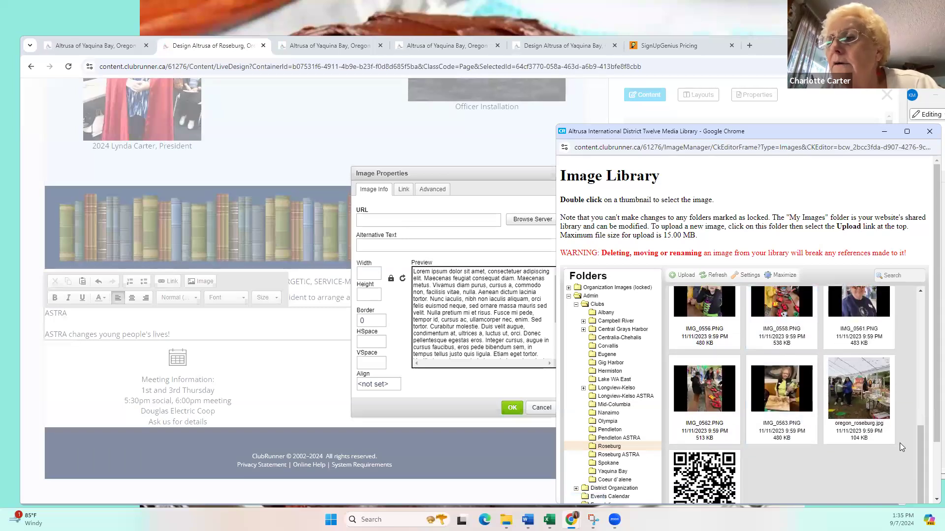
scroll(895, 438, "up", 3)
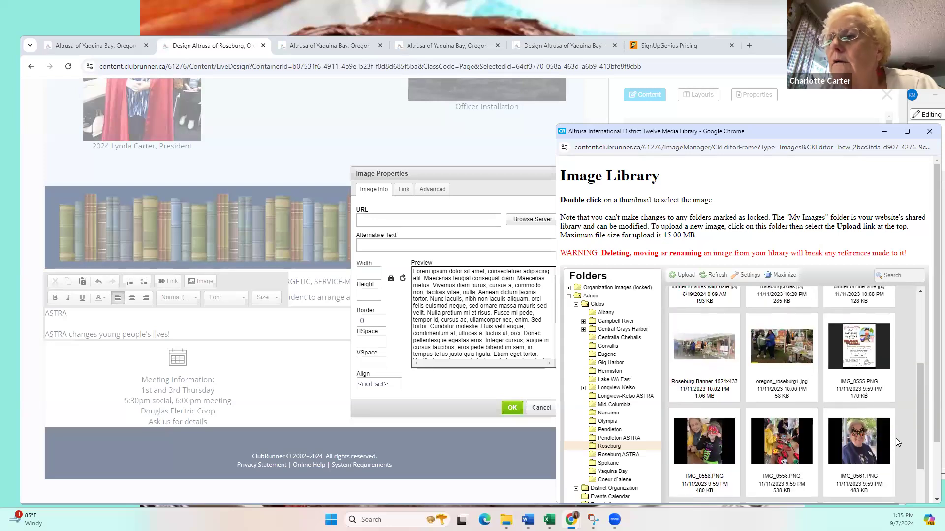
scroll(896, 438, "up", 3)
scroll(896, 438, "up", 2)
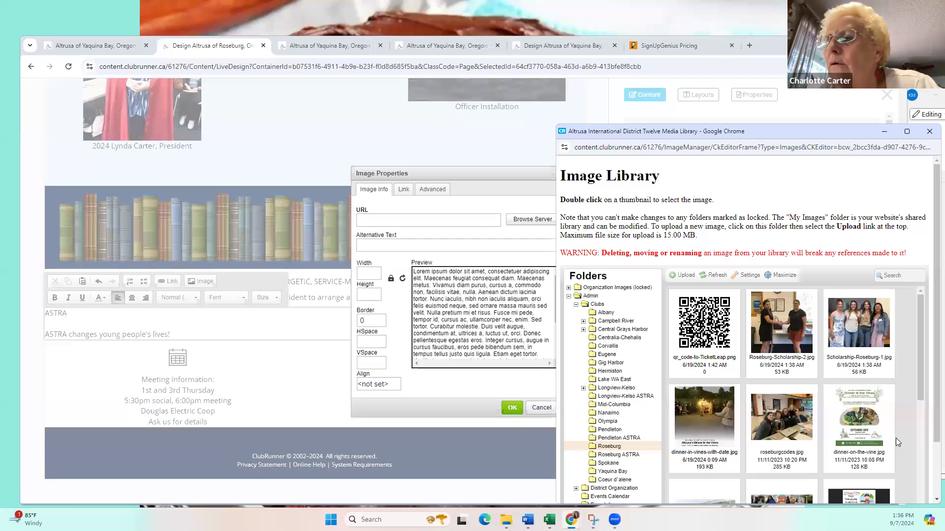
double_click(770, 423)
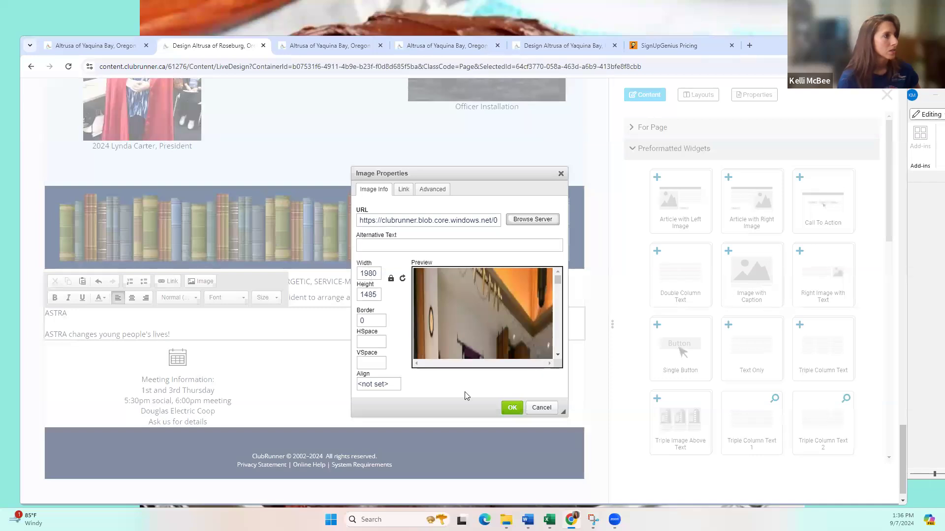
left_click(511, 406)
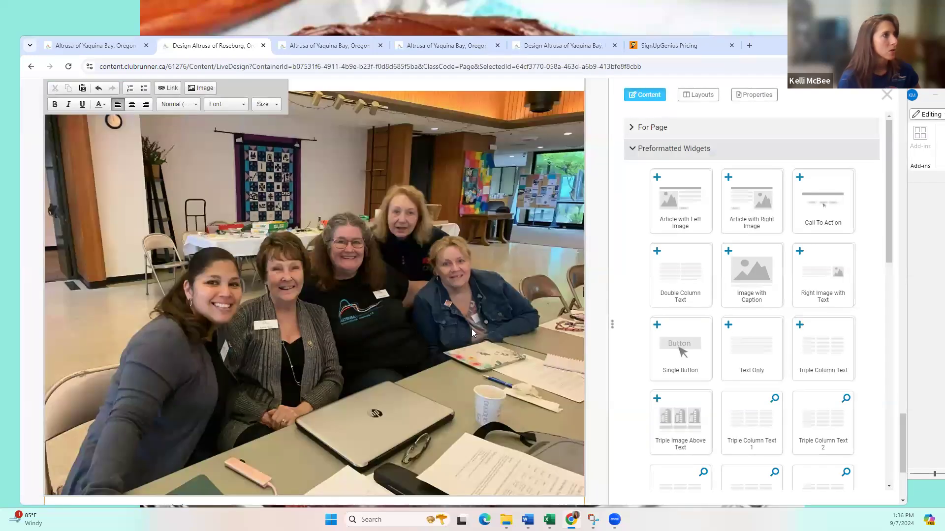
Set the inserted photo's width to 300 and add a space between the ASTRA sentence and the photo
scroll(471, 328, "up", 2)
left_click(388, 295)
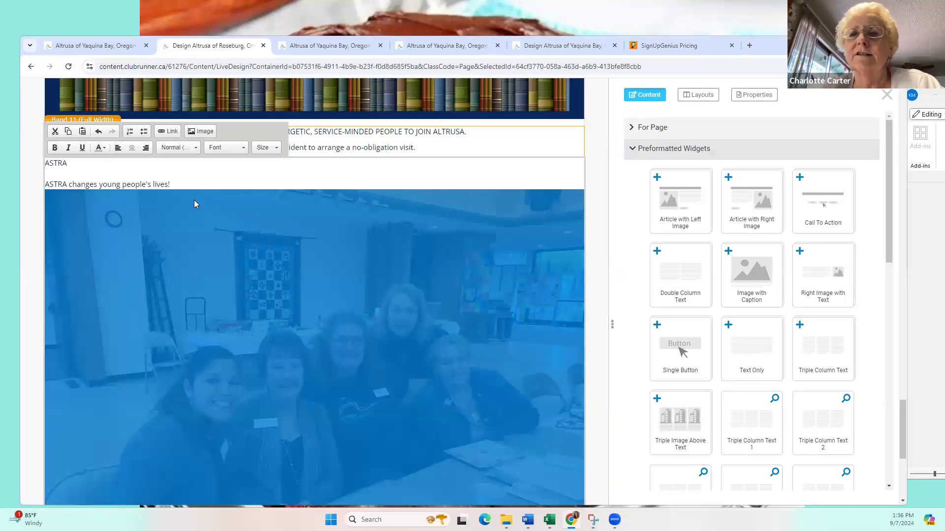
left_click(201, 131)
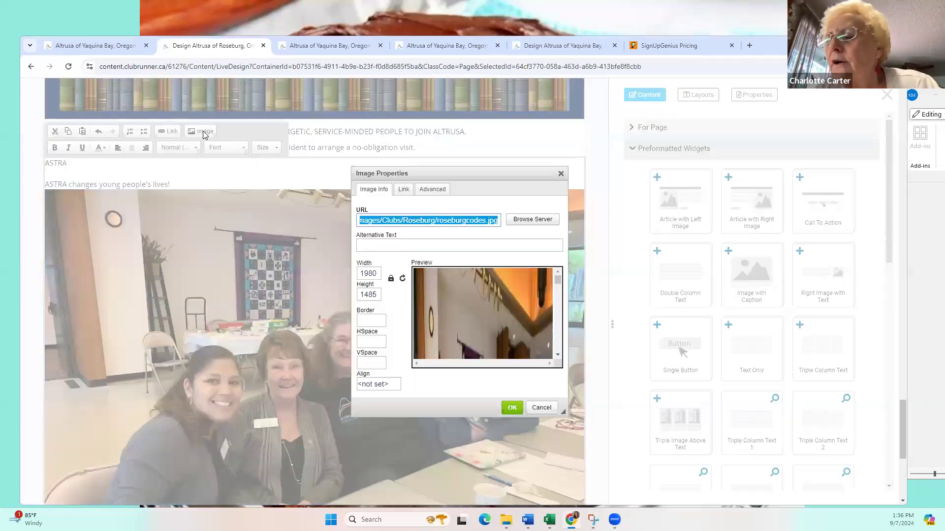
left_click(361, 272)
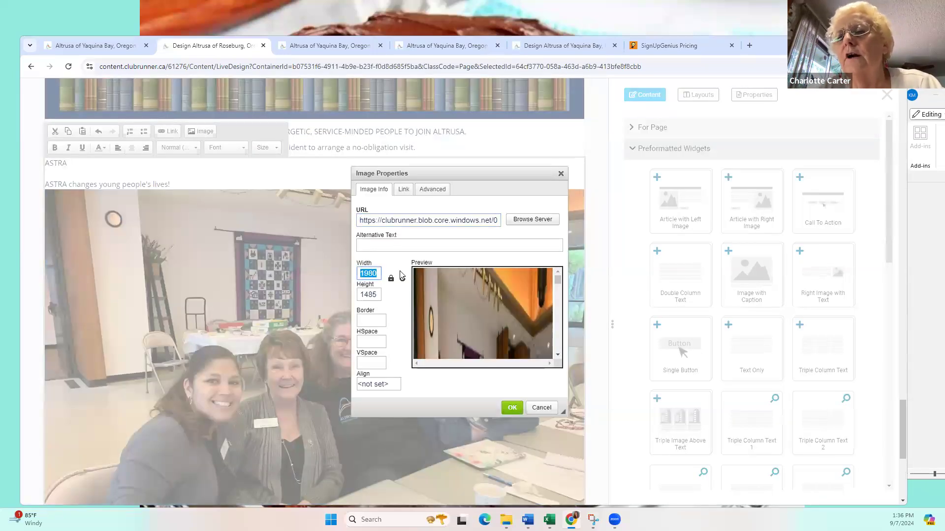
type("300")
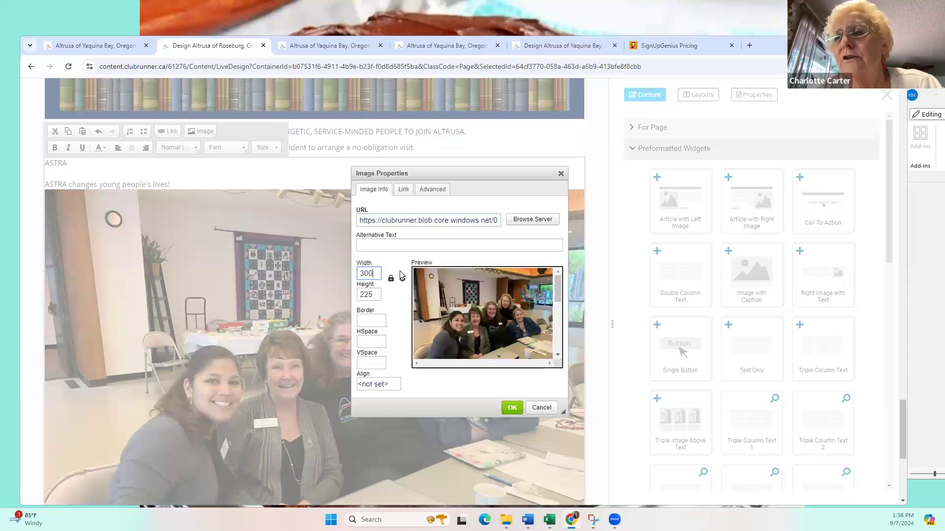
left_click(512, 407)
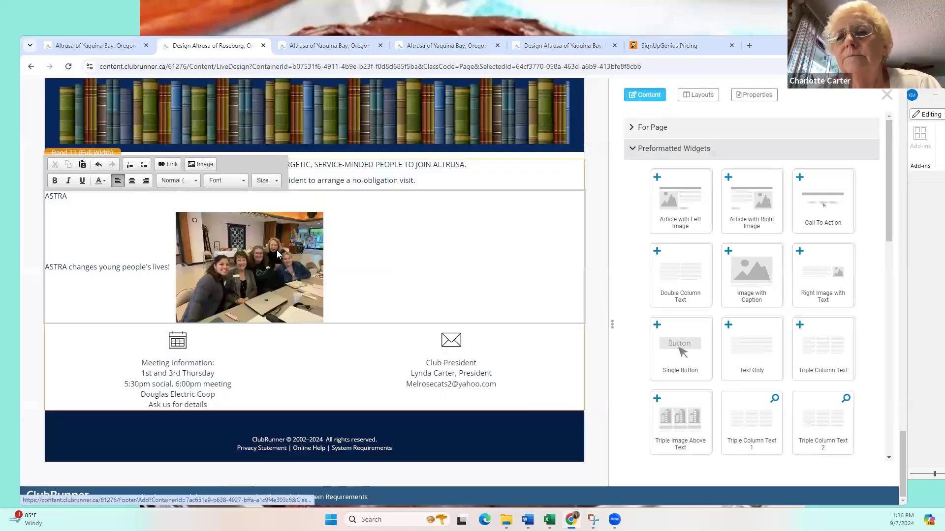
left_click(171, 261)
type("!")
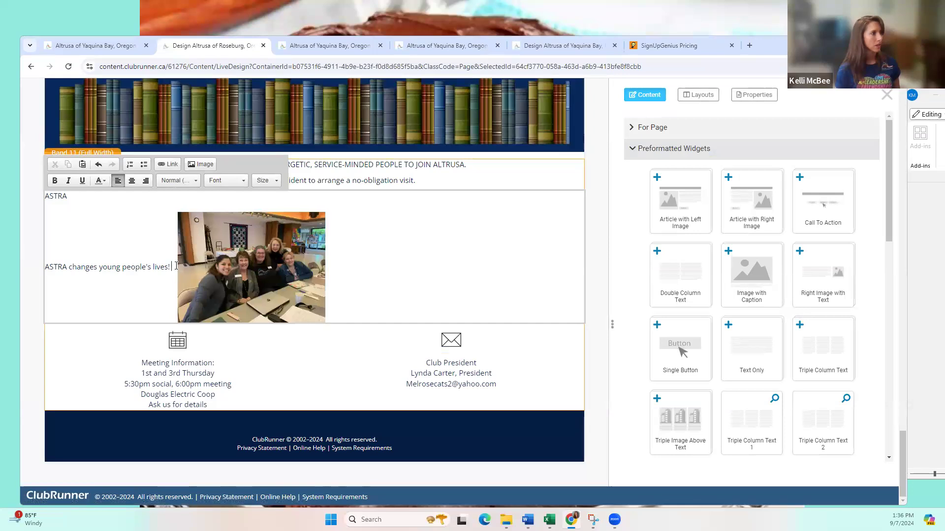
Adjust the spaces between the ASTRA sentence and the photo so the photo sits well to the right of the text
key("BackSpace")
key("Tab")
key("Tab")
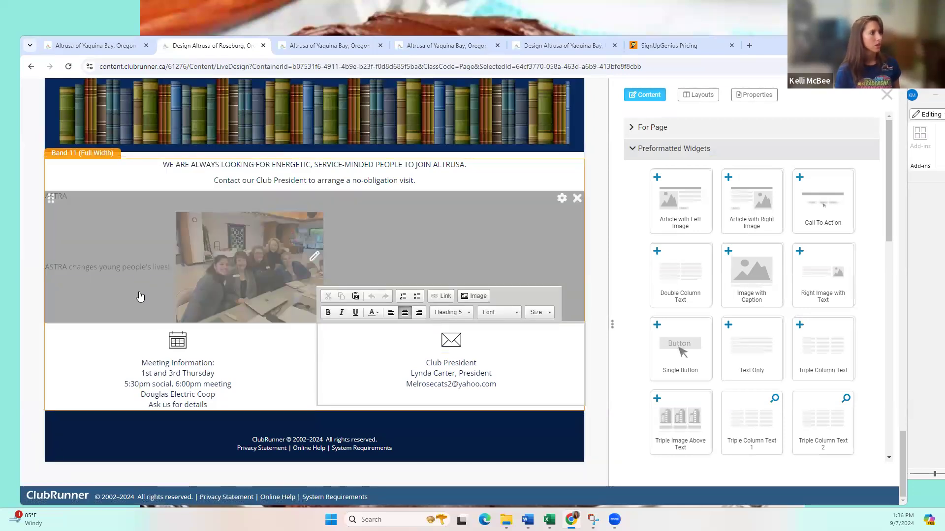
left_click_drag(147, 287, 151, 283)
left_click(171, 267)
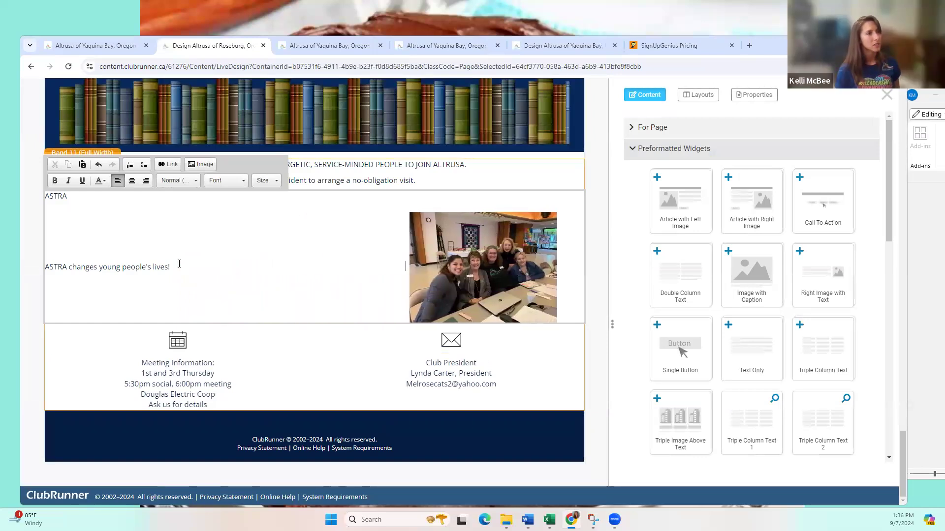
key("BackSpace")
key("BackSpace")
key("BackSpace")
key("BackSpace")
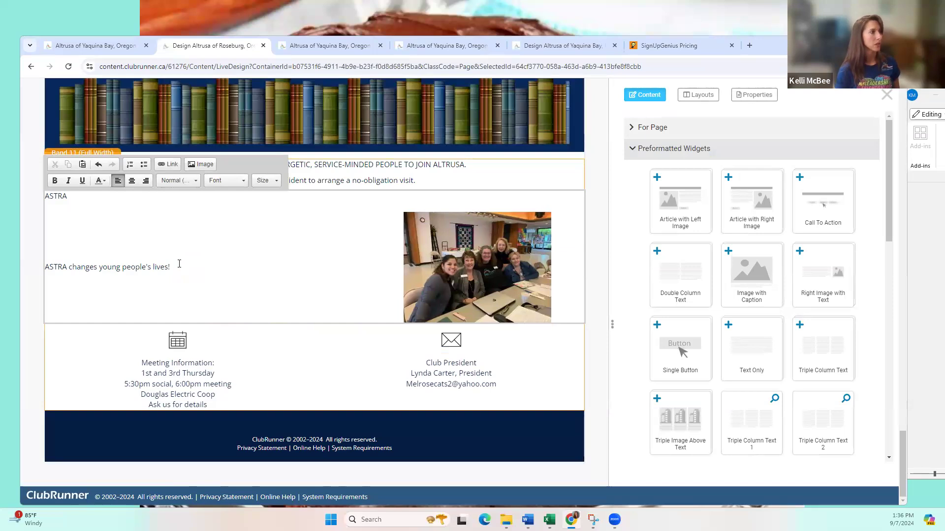
Enlarge the ASTRA heading to font size 36 and remove the blank line below it
double_click(60, 196)
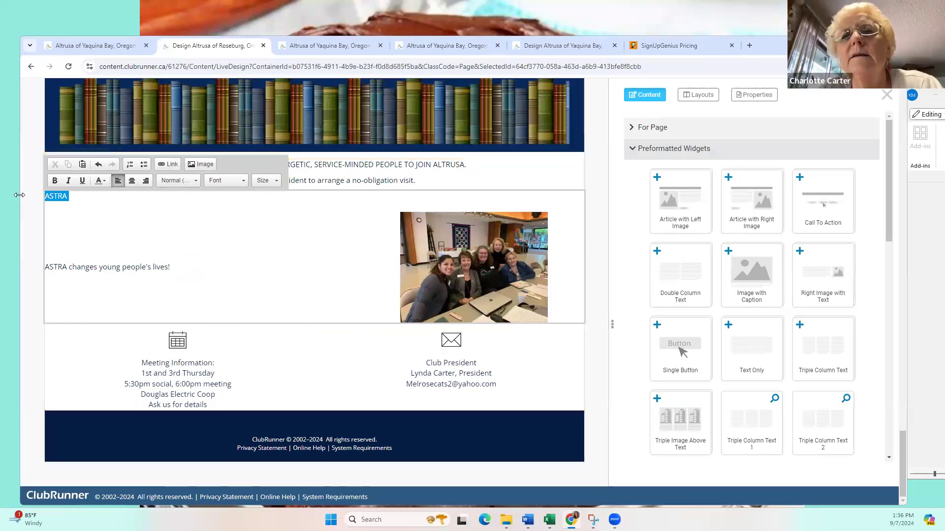
left_click_drag(94, 199, 21, 196)
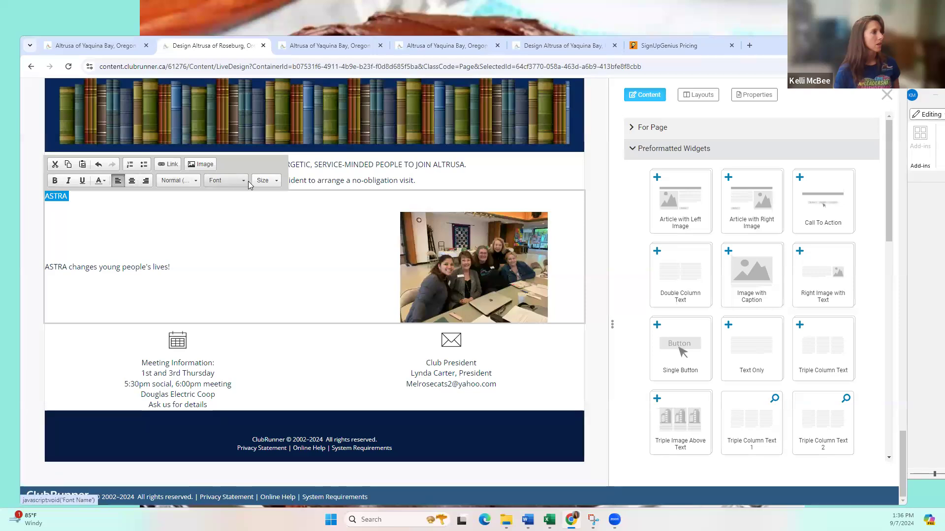
left_click(265, 180)
scroll(275, 250, "down", 5)
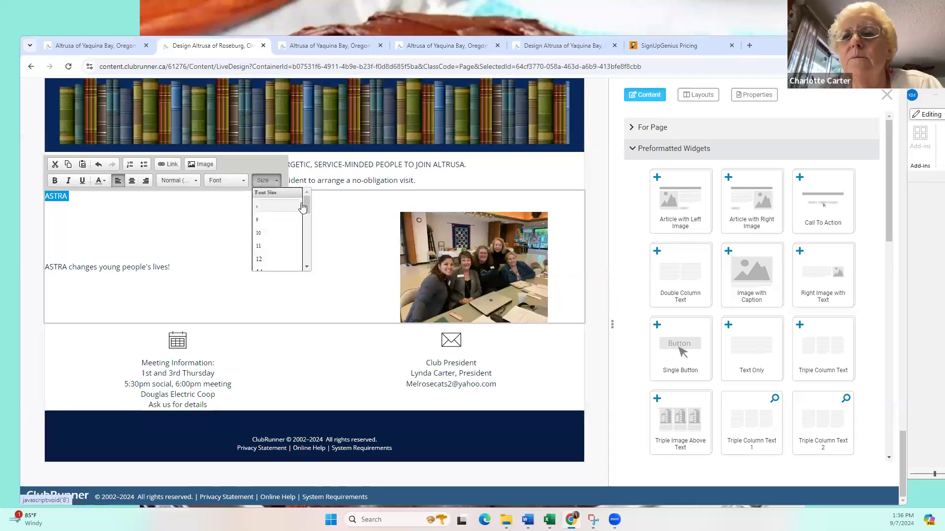
left_click(279, 264)
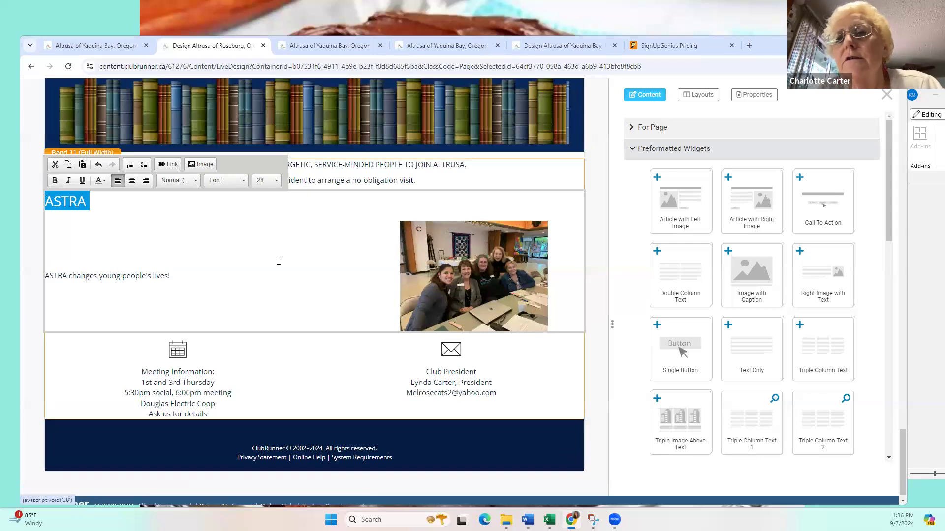
left_click(277, 181)
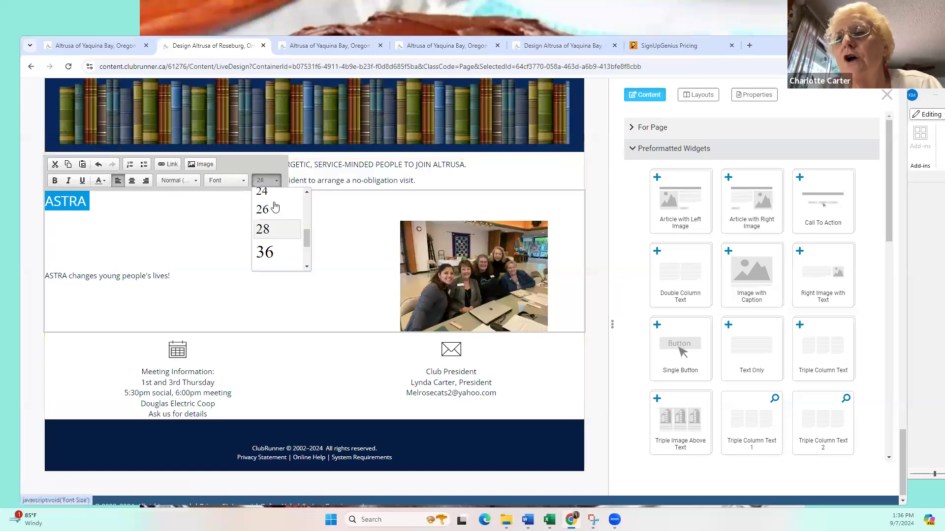
left_click(283, 252)
left_click(159, 281)
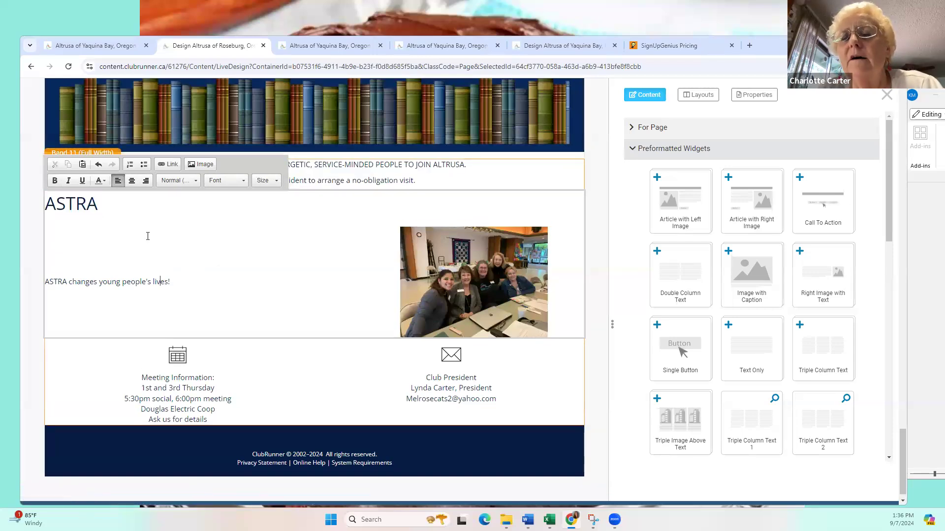
left_click(138, 207)
key("Delete")
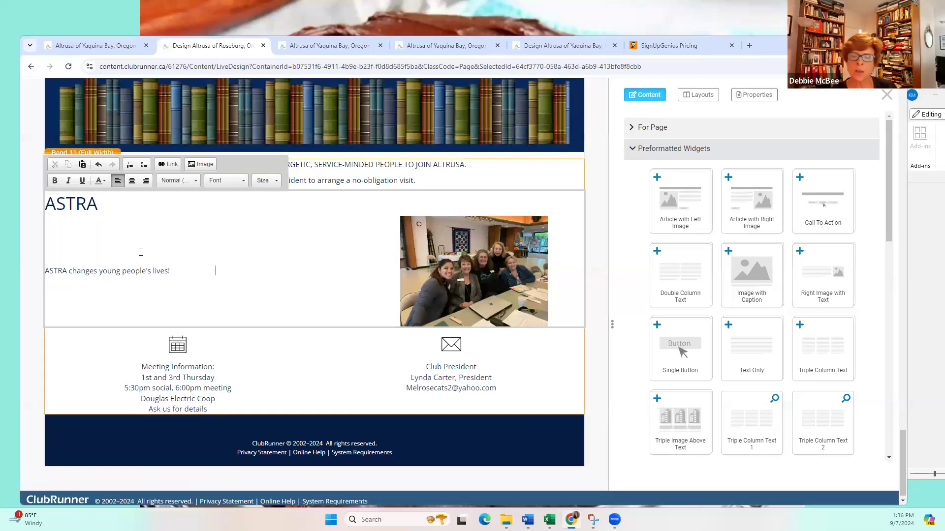
Add the sentence "ASTRA changes young people's lives!" on a new line directly under the ASTRA heading
left_click_drag(129, 257, 43, 266)
left_click(47, 265)
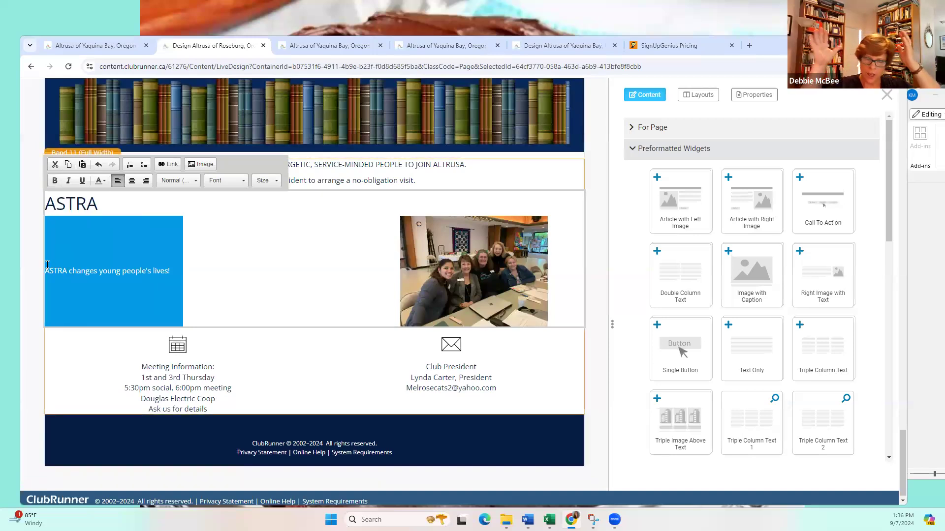
left_click(116, 198)
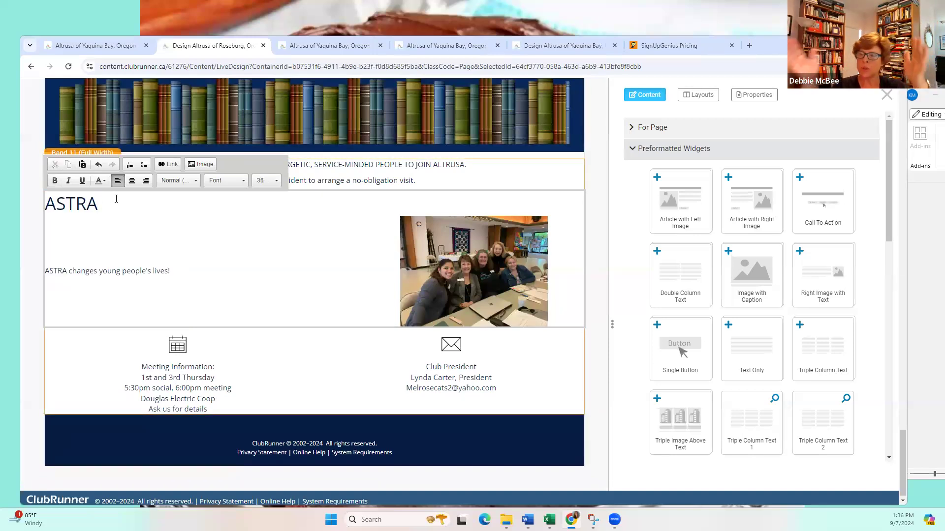
key("Return")
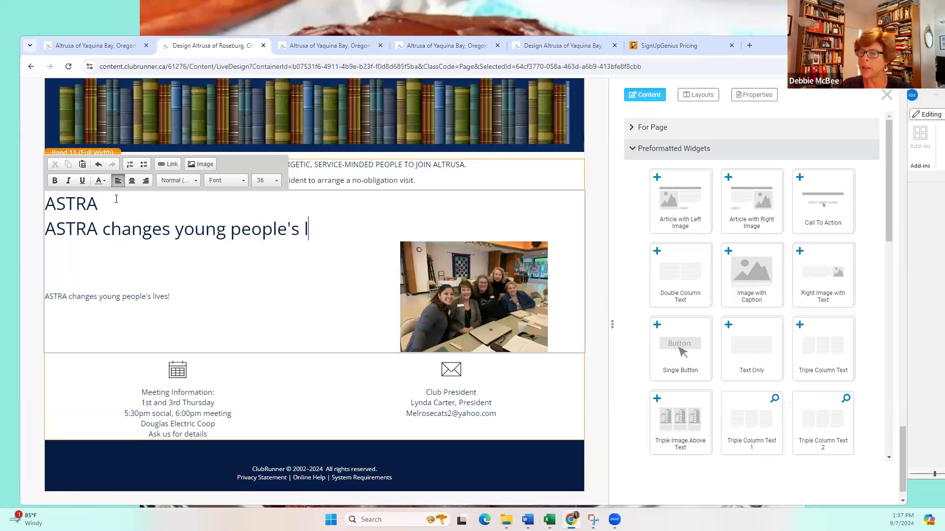
type("!")
Delete the original small sentence beside the photo and trim some of the spaces in front of the photo
left_click_drag(173, 298, 45, 297)
key("Delete")
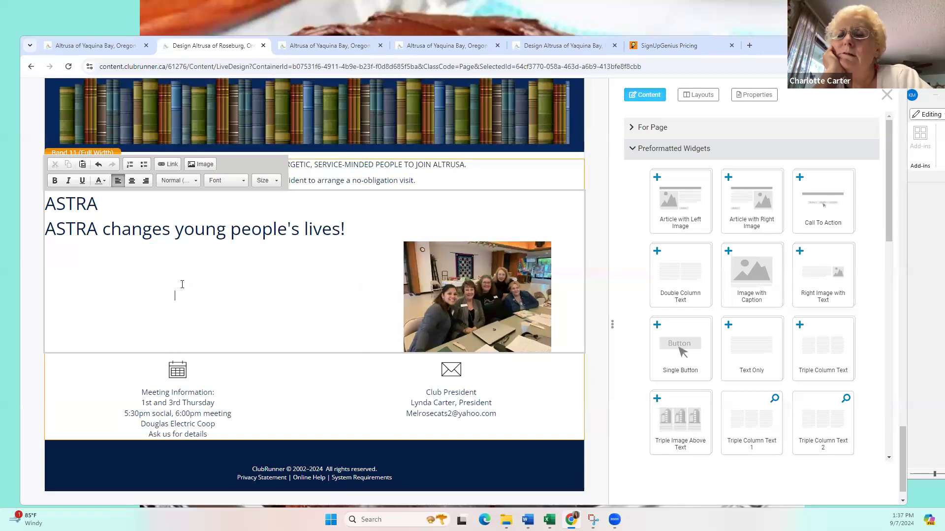
key("BackSpace")
key("BackSpace")
key("BackSpace")
key("BackSpace")
key("BackSpace")
key("BackSpace")
key("BackSpace")
key("BackSpace")
key("BackSpace")
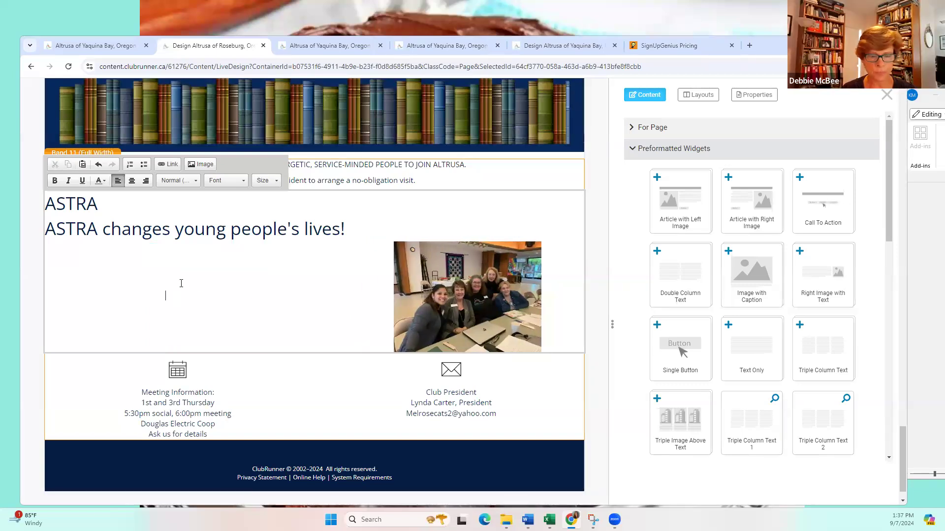
key("BackSpace")
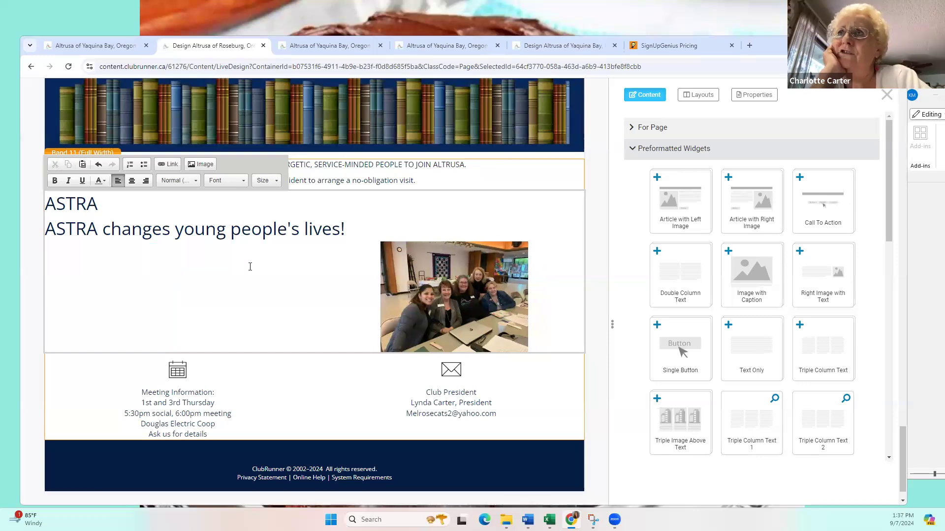
Set the font size of the sentence under the ASTRA heading to 26
left_click_drag(355, 233, 45, 230)
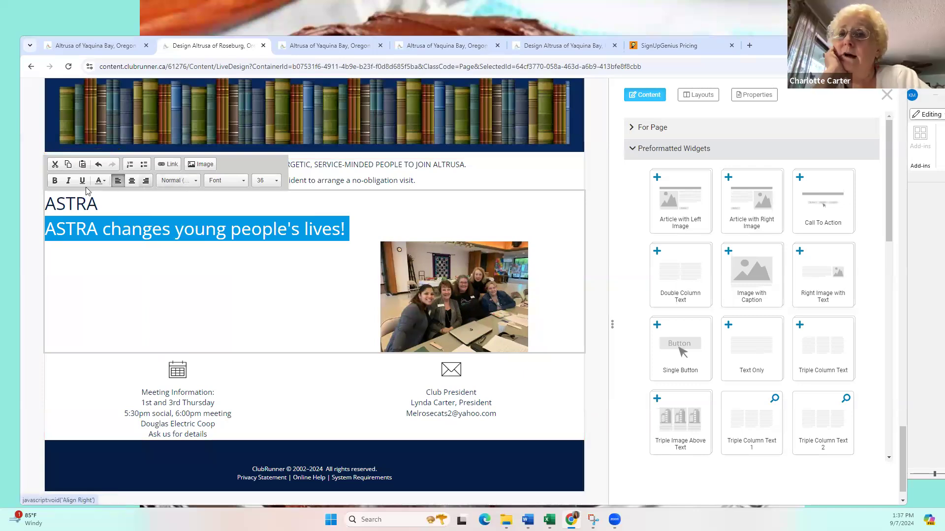
left_click(231, 181)
left_click(277, 184)
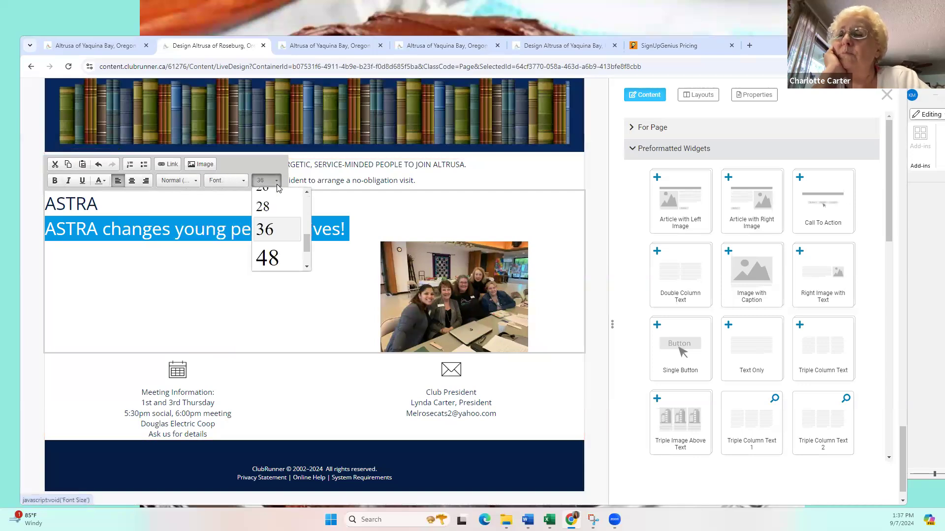
left_click_drag(307, 249, 304, 235)
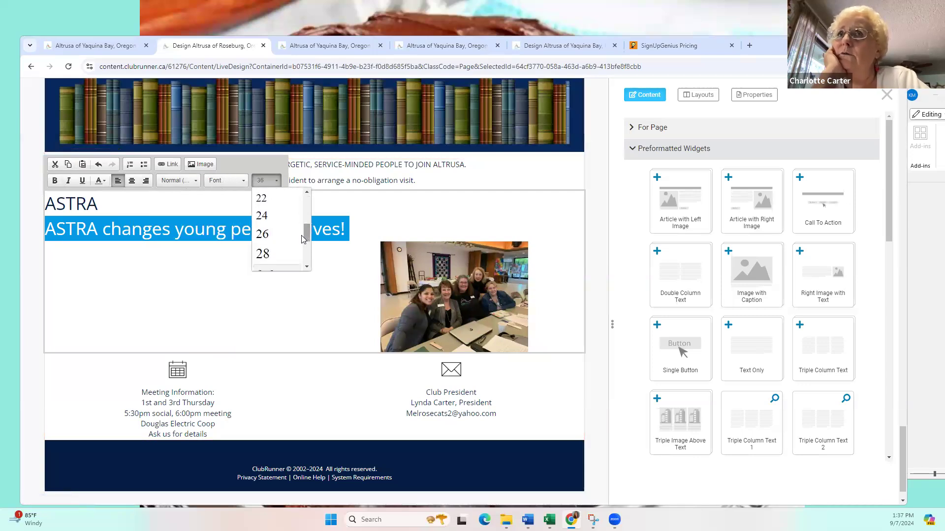
left_click(283, 232)
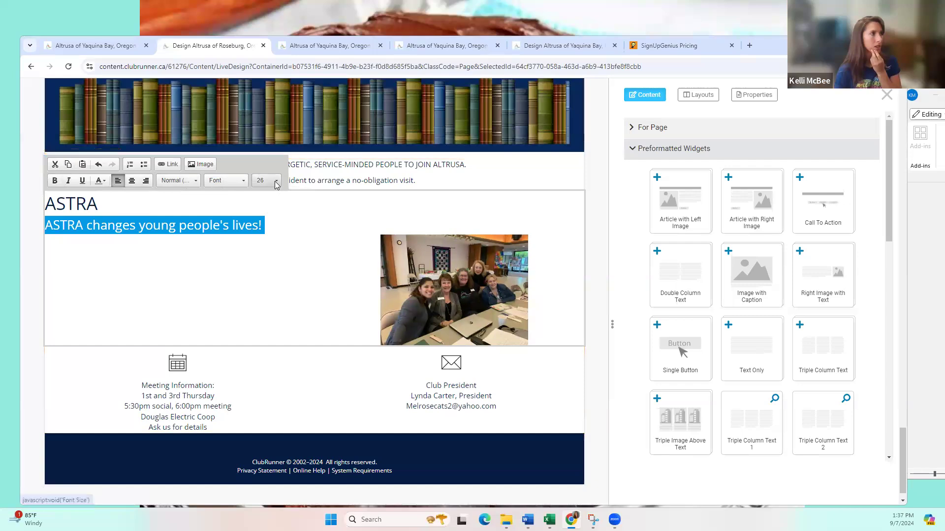
left_click(290, 288)
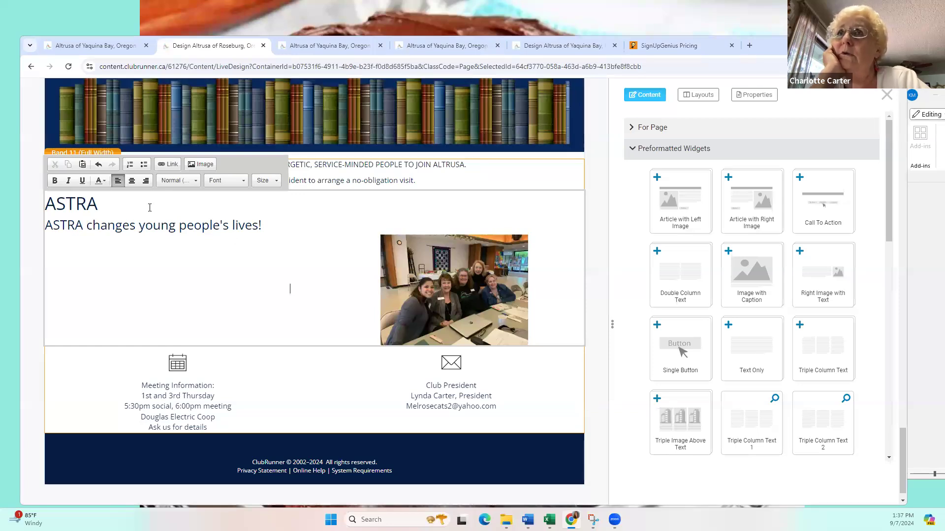
Color the ASTRA heading bright blue and make it bold
left_click_drag(150, 207, 43, 204)
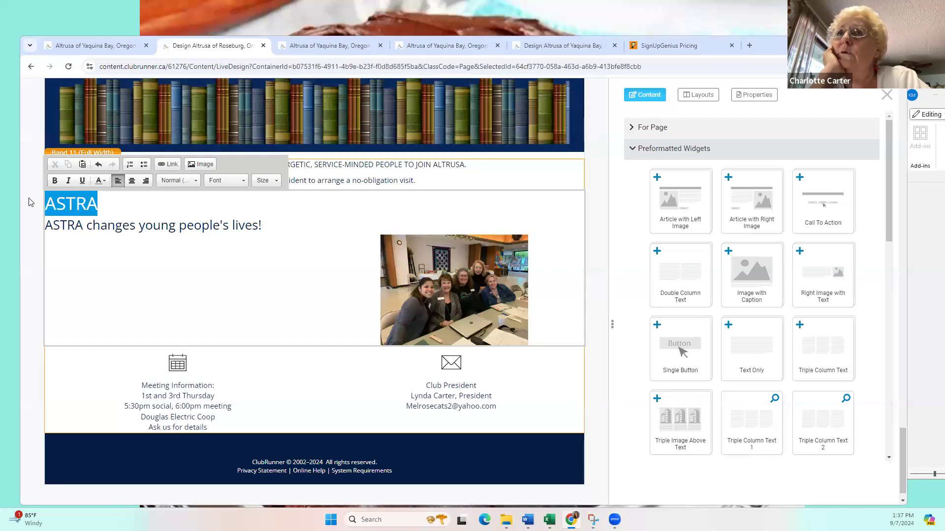
left_click(102, 182)
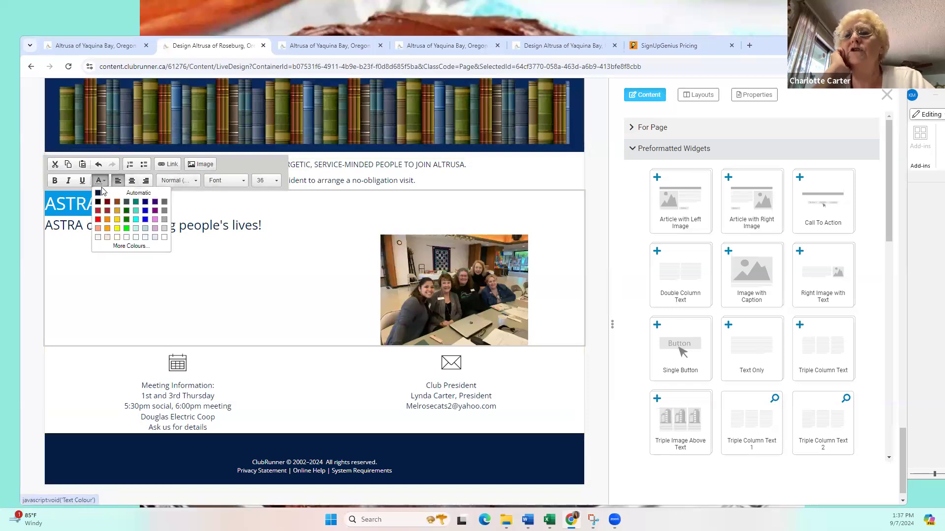
left_click(147, 218)
left_click(55, 186)
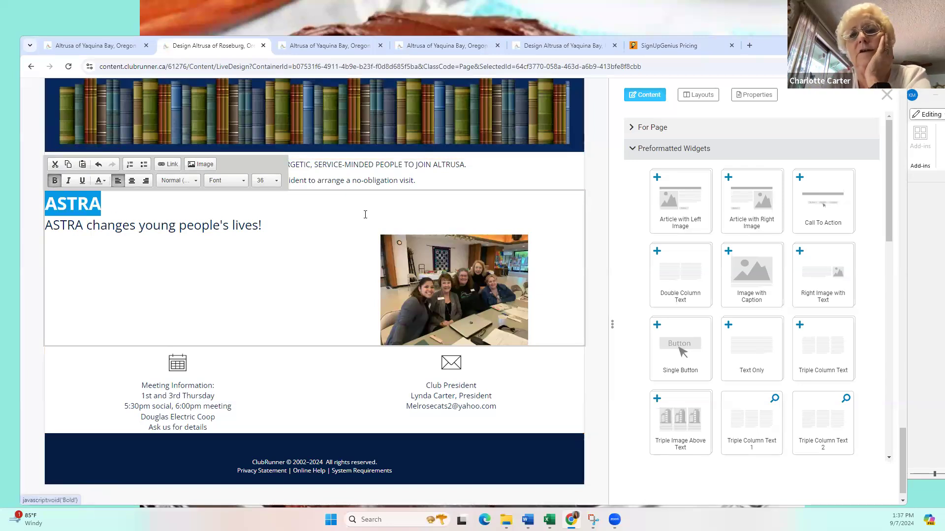
key("ctrl+a")
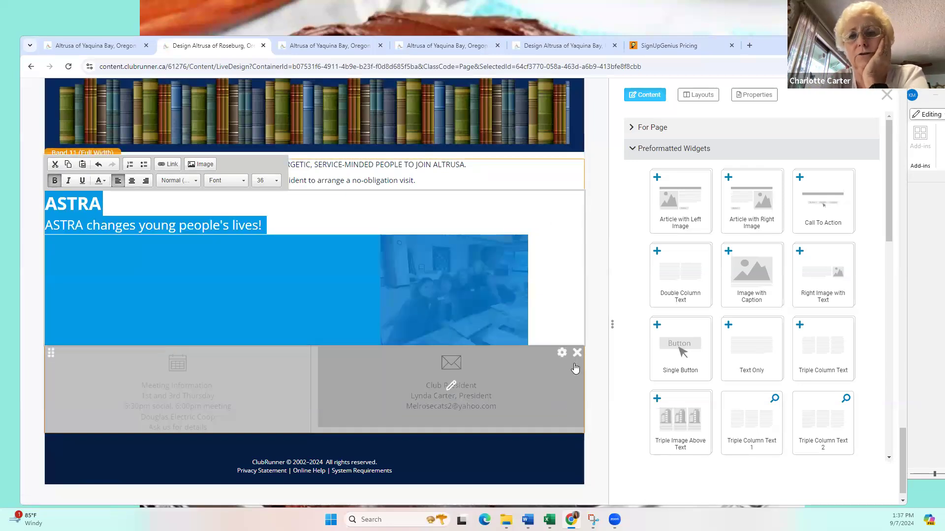
left_click_drag(575, 368, 594, 293)
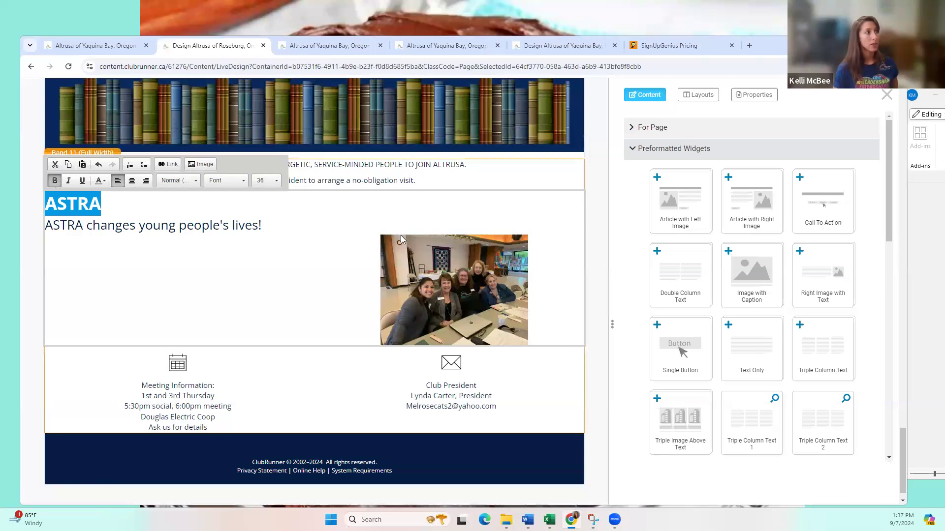
left_click_drag(400, 235, 331, 231)
left_click(201, 213)
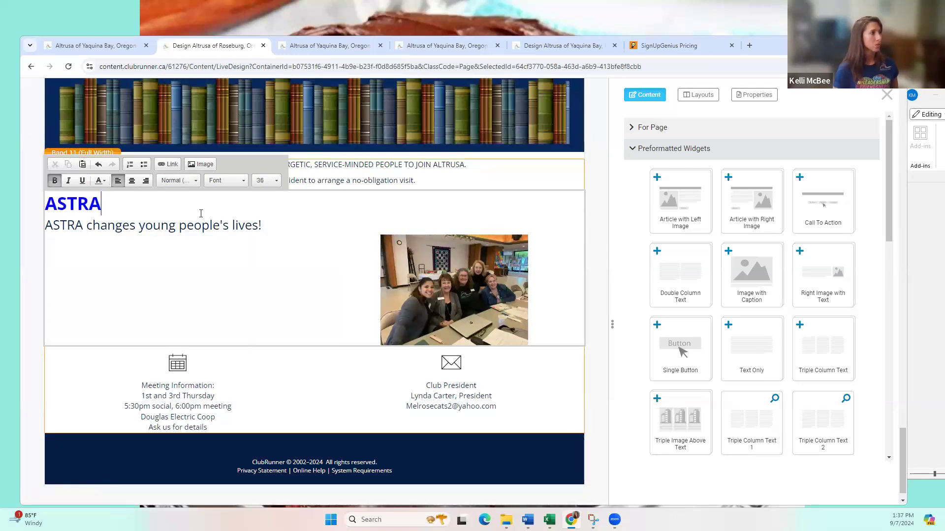
Change the font of the ASTRA heading and the sentence below it to Verdana
left_click_drag(269, 225, 41, 199)
left_click(226, 181)
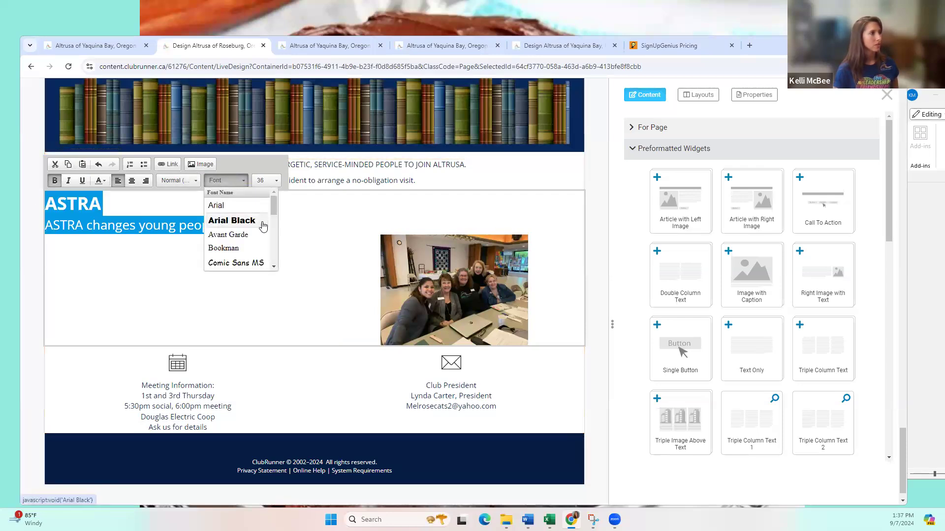
left_click_drag(272, 213, 272, 246)
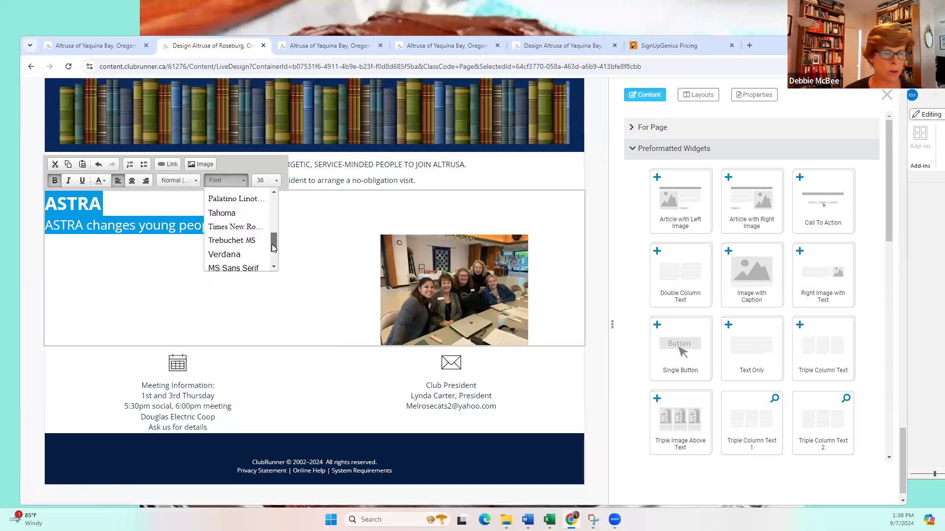
left_click(240, 251)
left_click_drag(577, 250, 591, 222)
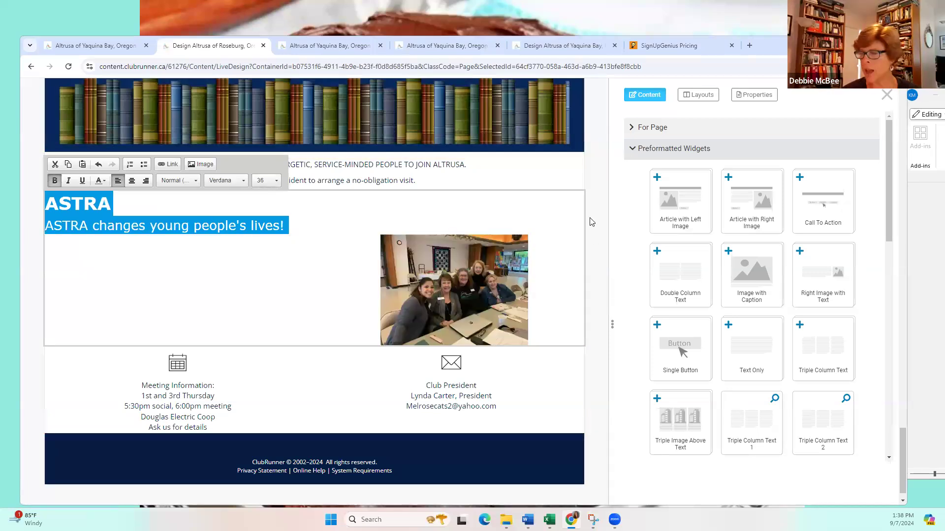
left_click(270, 291)
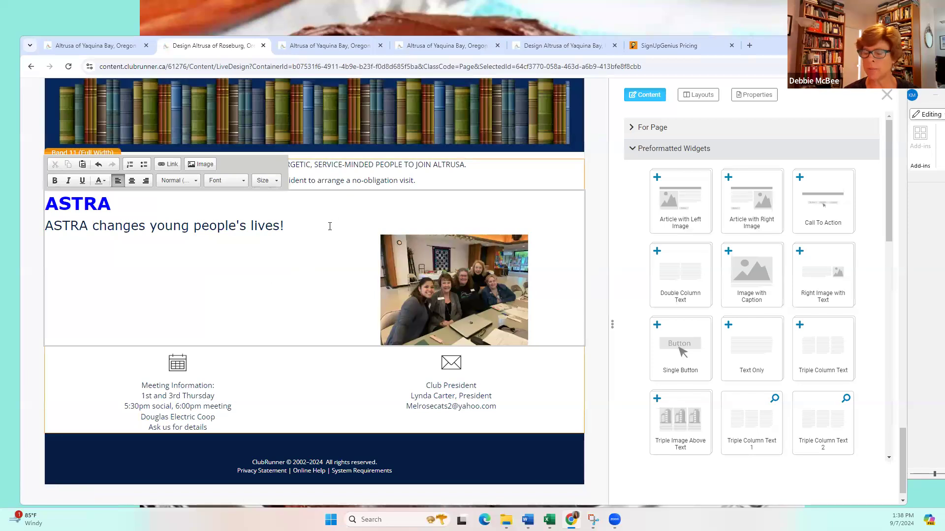
scroll(576, 251, "up", 1)
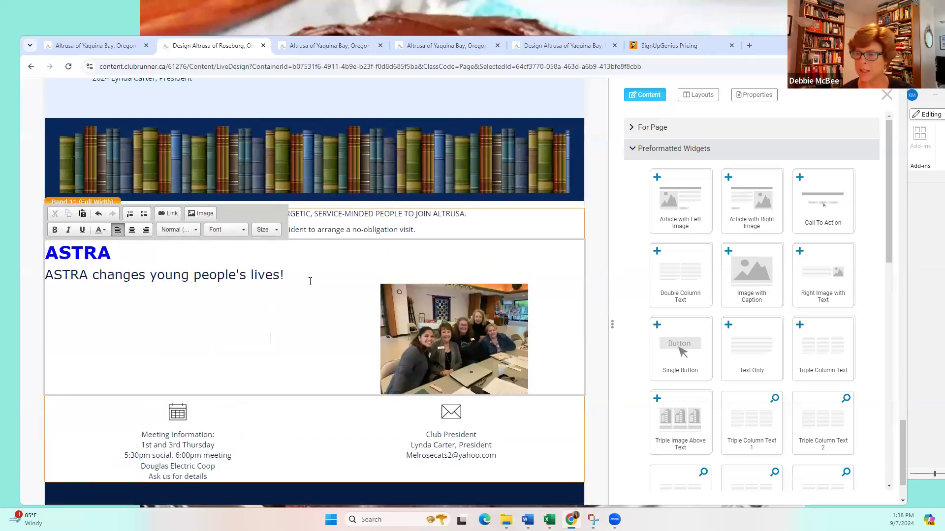
key("Return")
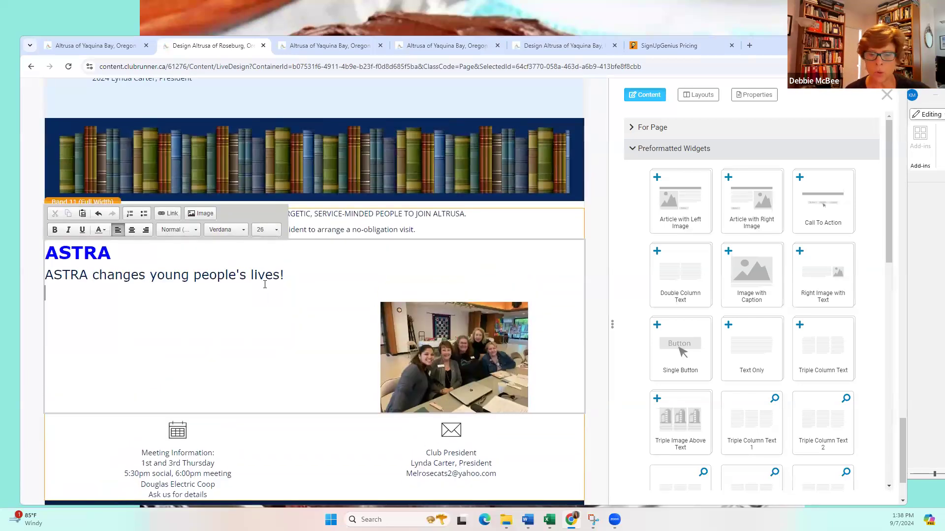
key("BackSpace")
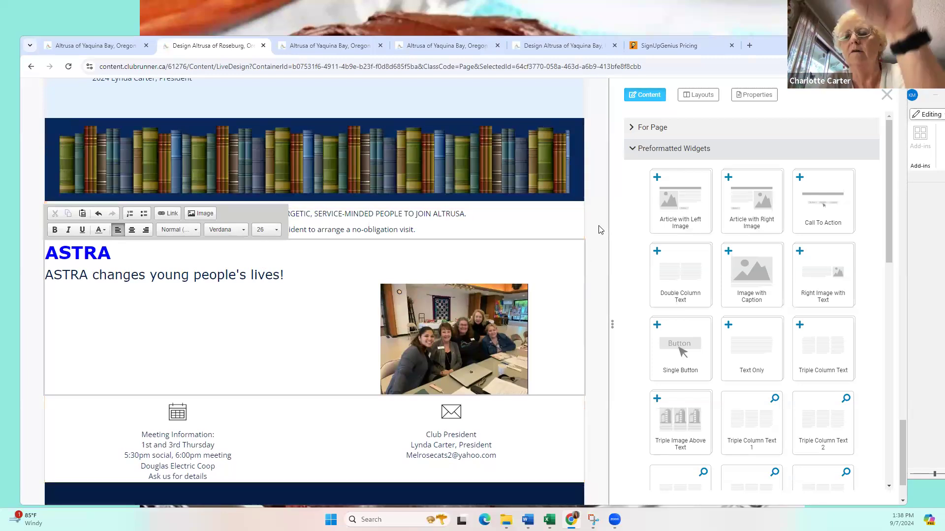
Move the ASTRA widget above the joining invitation in Band 11
left_click(423, 229)
left_click_drag(49, 246, 52, 268)
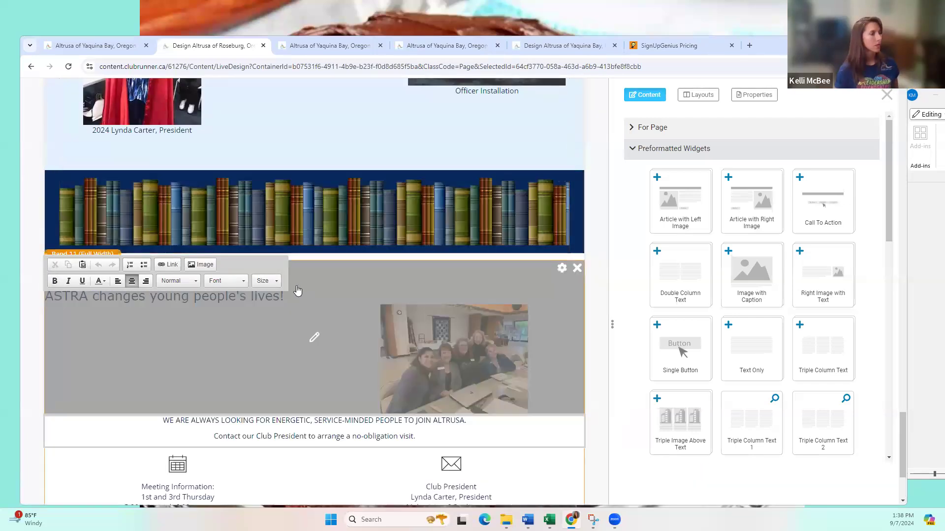
Move the bookshelf image out of Band 10 and place it between the ASTRA section and the joining invitation
key("ctrl+minus")
key("ctrl+minus")
key("ctrl+minus")
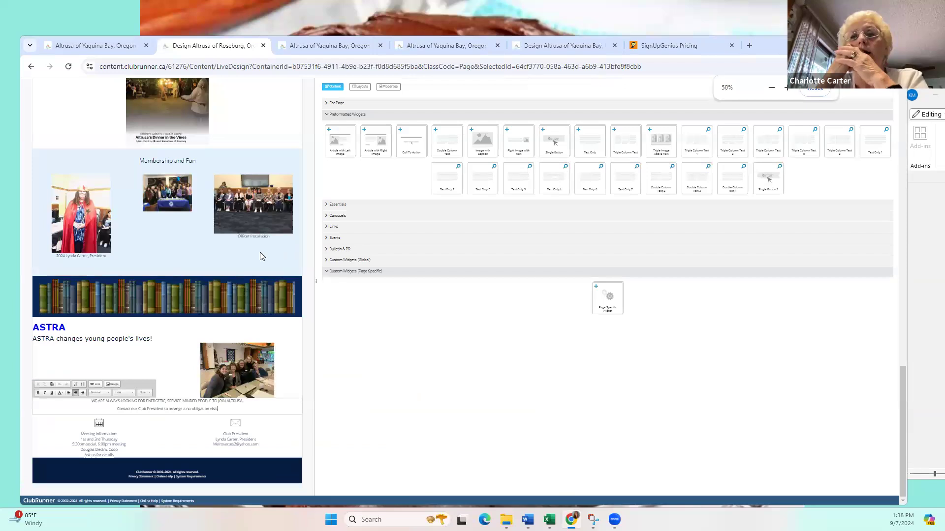
scroll(201, 276, "up", 2)
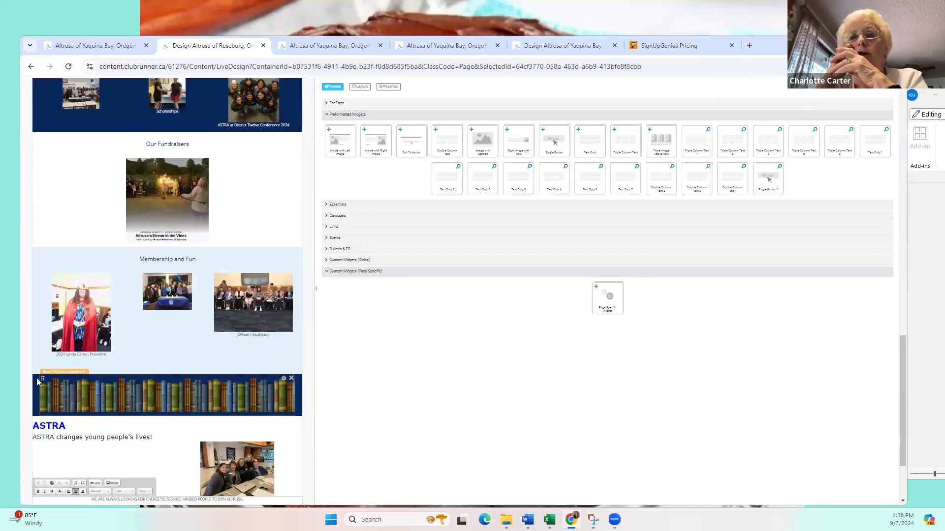
left_click_drag(42, 380, 34, 390)
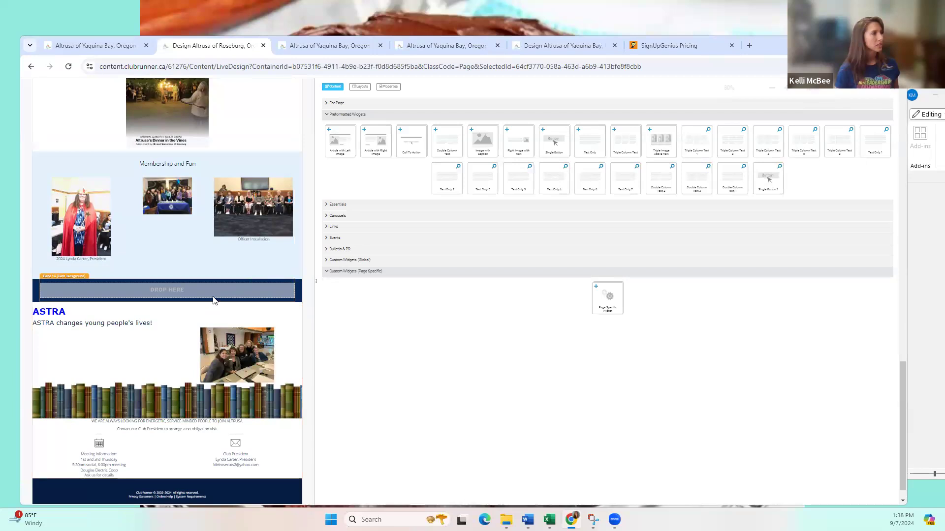
scroll(213, 301, "up", 4)
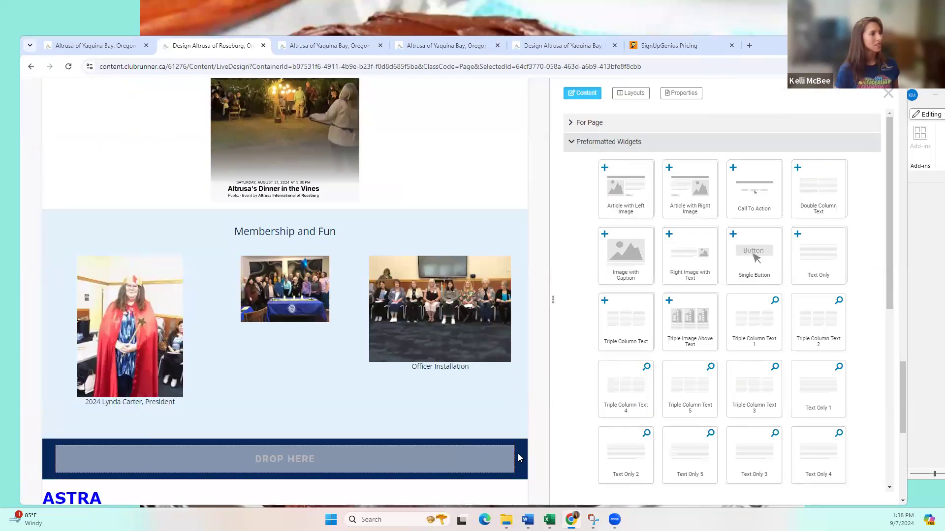
scroll(217, 402, "down", 1)
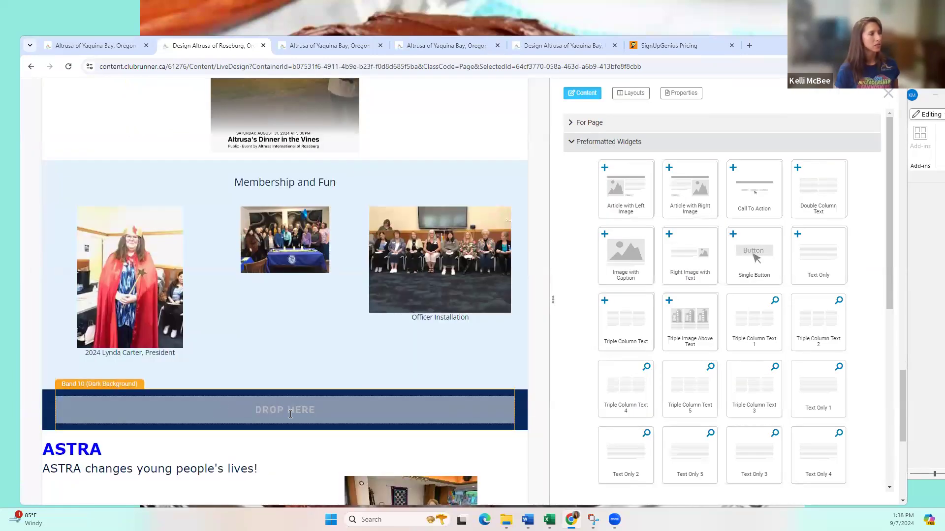